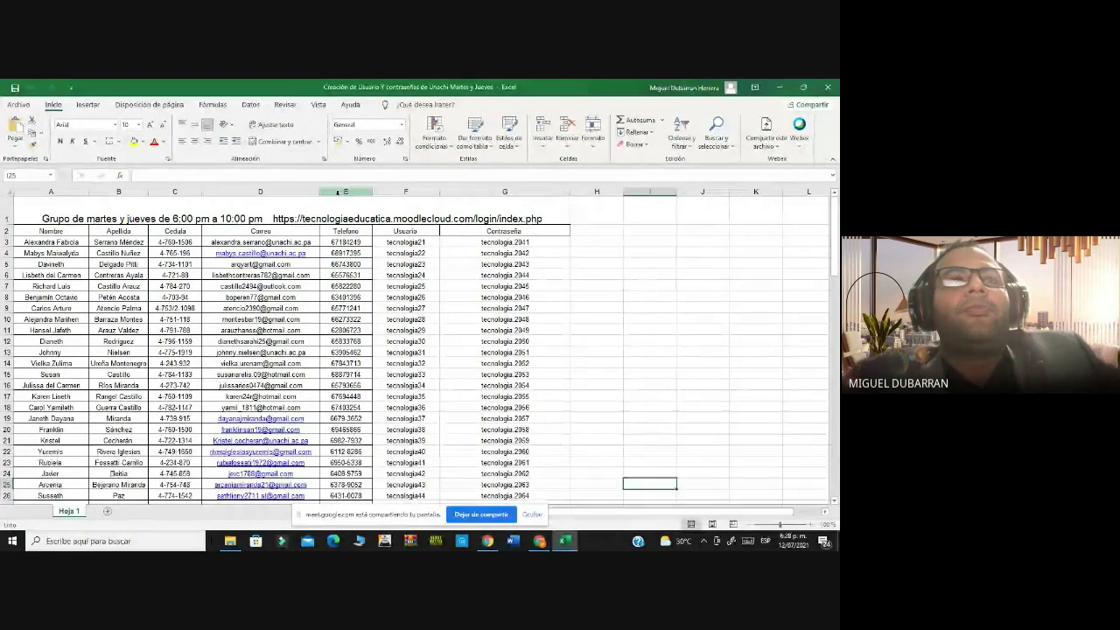
# - Copy the Moodle login URL from cell A1 of the student list and bring Chrome forward
pyautogui.doubleClick(274, 219)
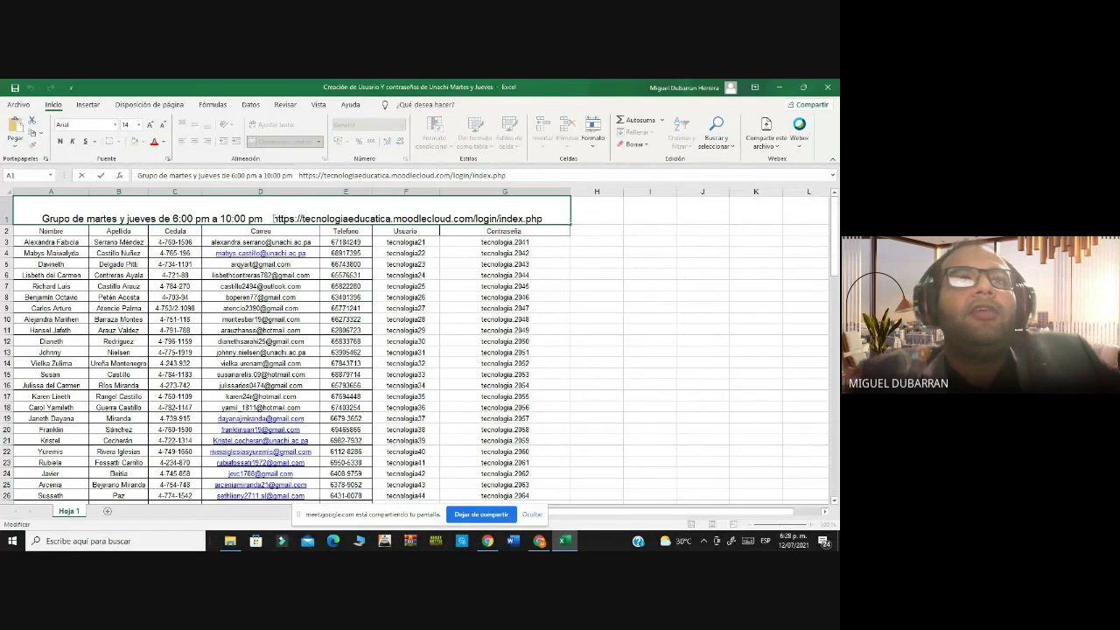
pyautogui.moveTo(274, 219); pyautogui.dragTo(543, 218)
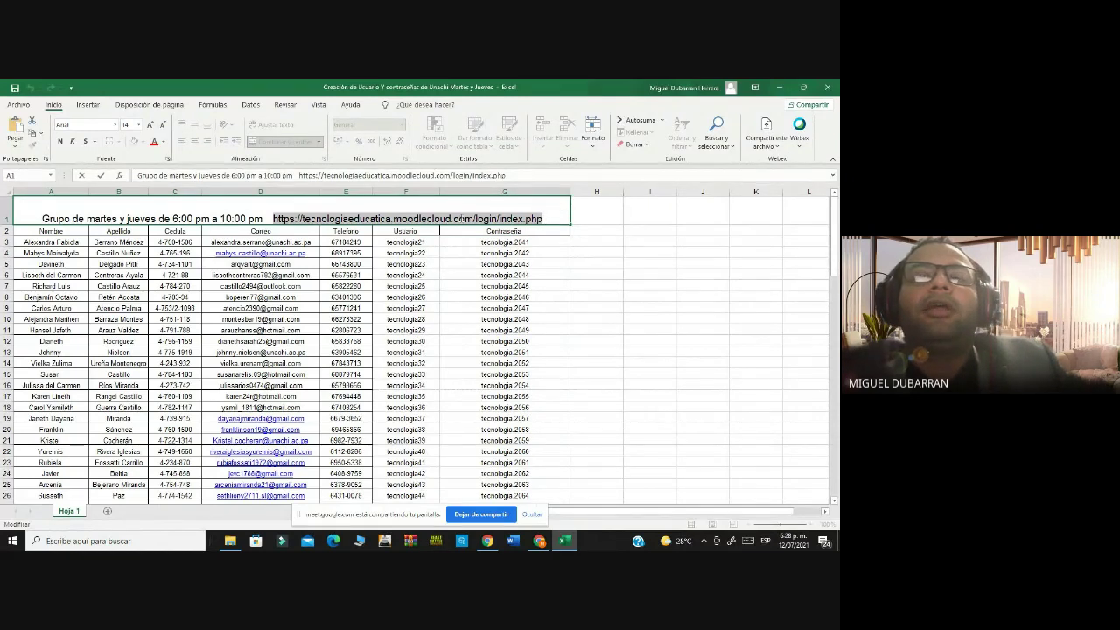
pyautogui.rightClick(460, 218)
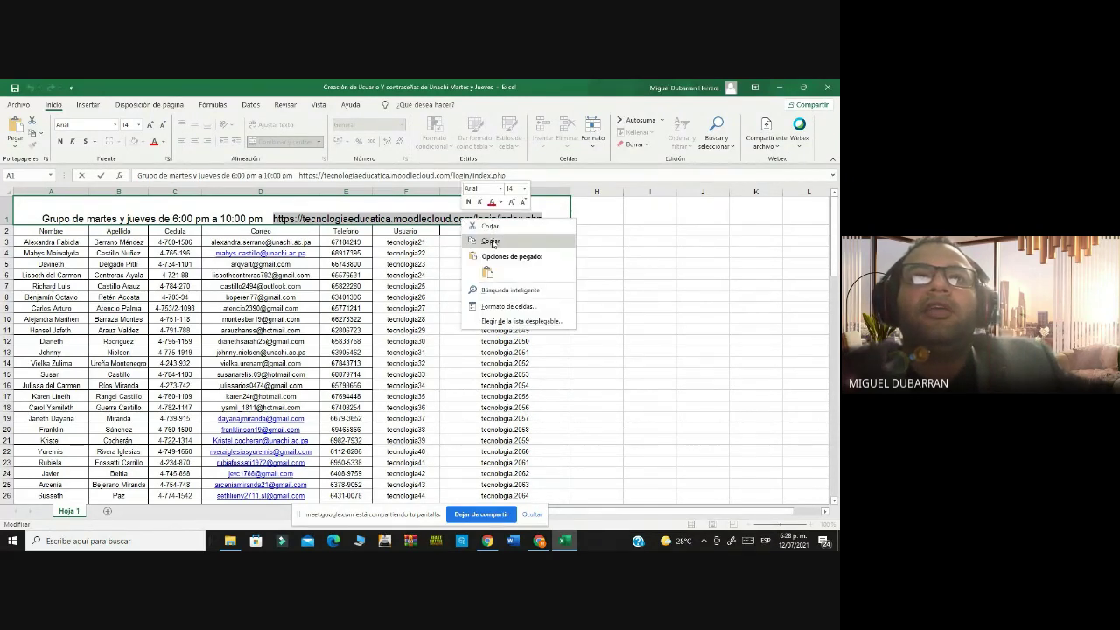
pyautogui.click(492, 238)
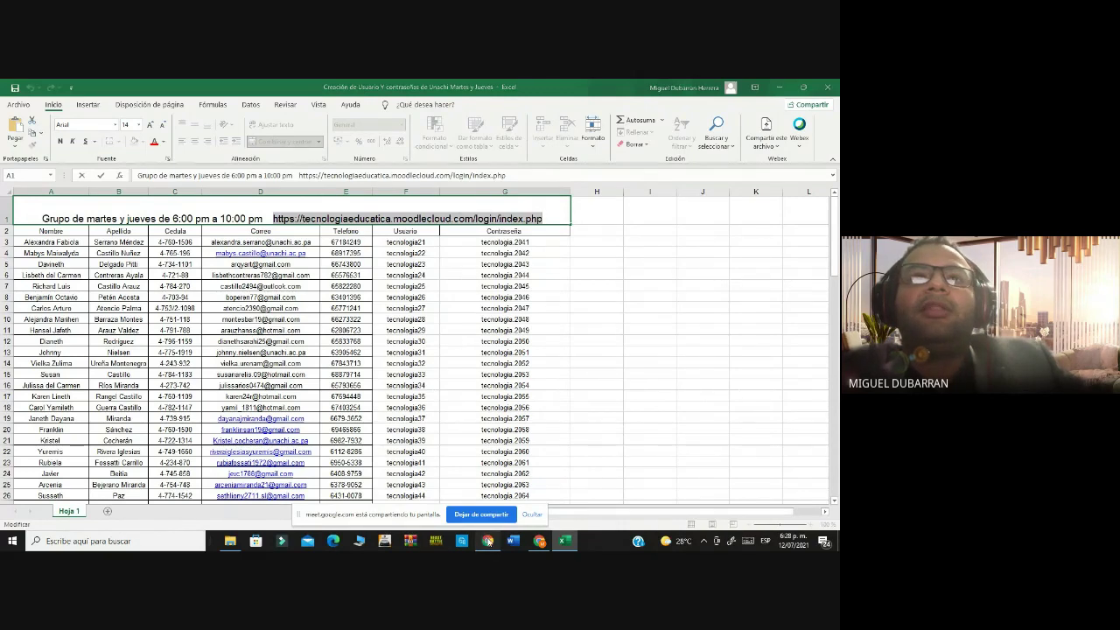
pyautogui.click(540, 542)
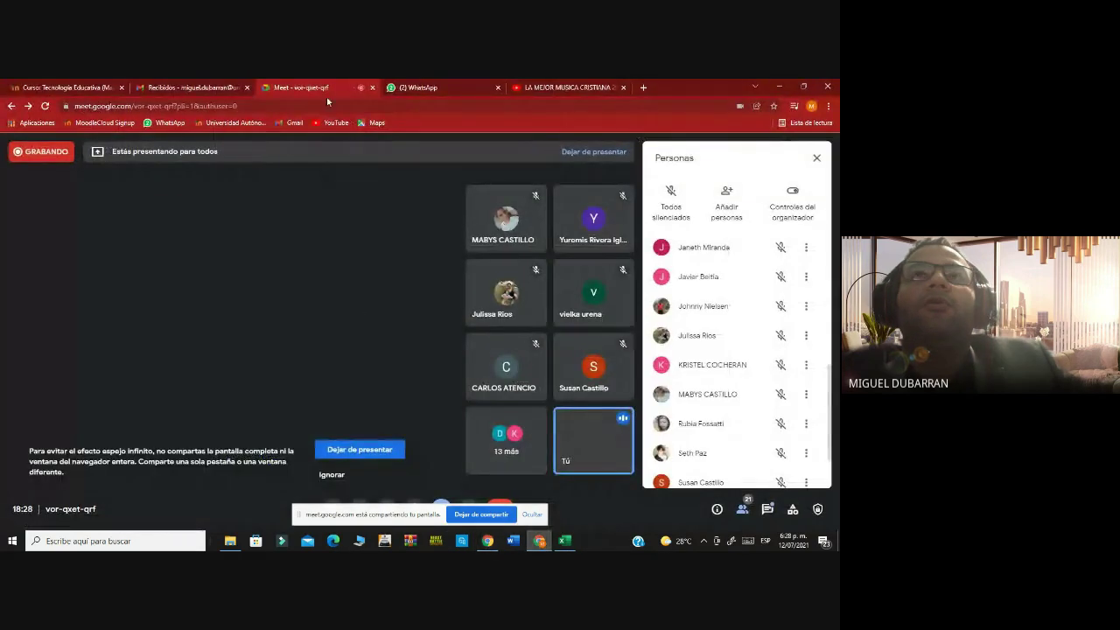
# - Load the copied Moodle URL in a new tab and log out of the current account
pyautogui.click(644, 88)
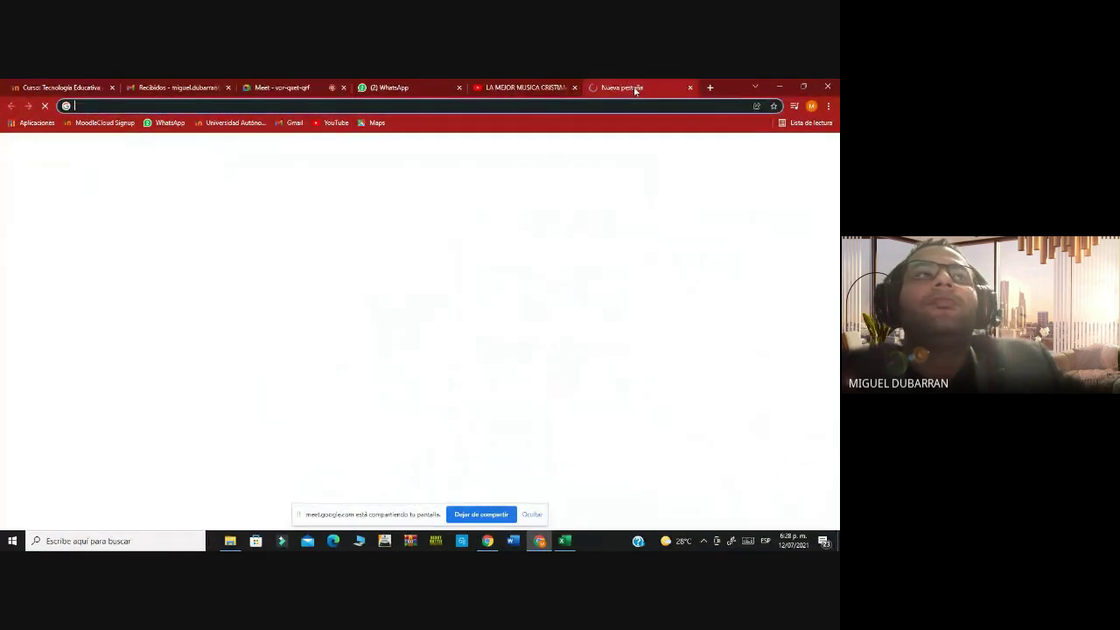
pyautogui.click(104, 105)
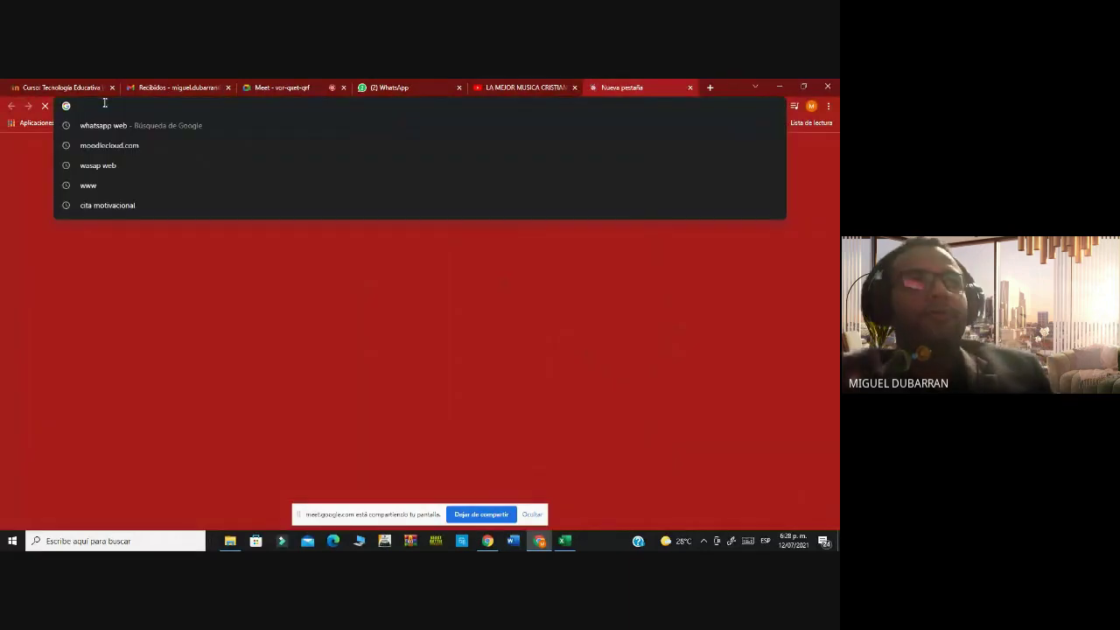
pyautogui.hotkey('ctrl', 'v')
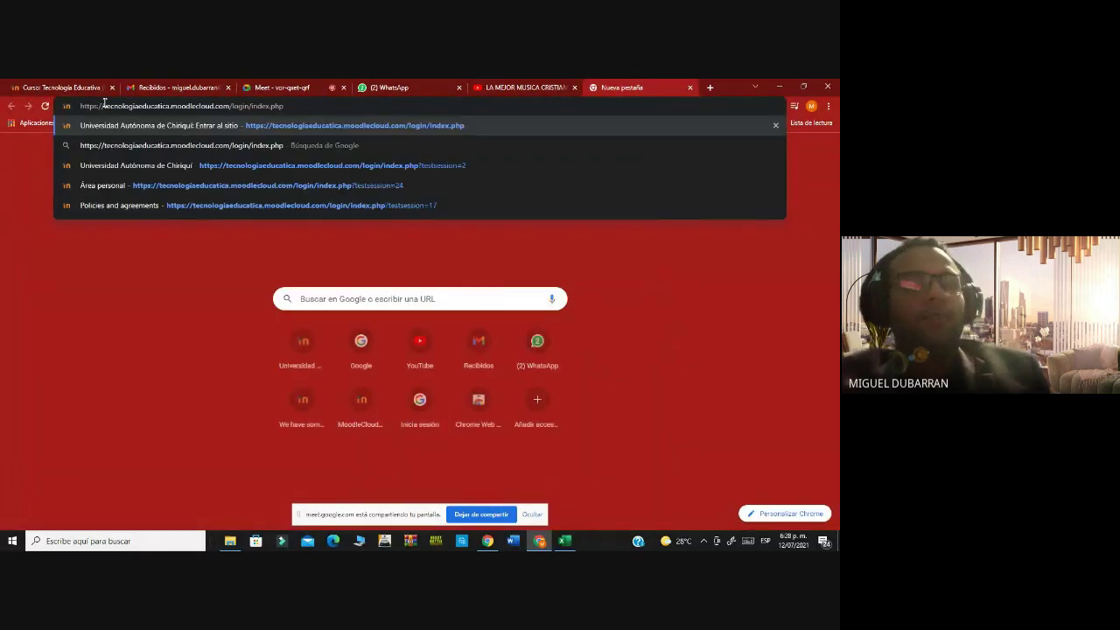
pyautogui.press('Return')
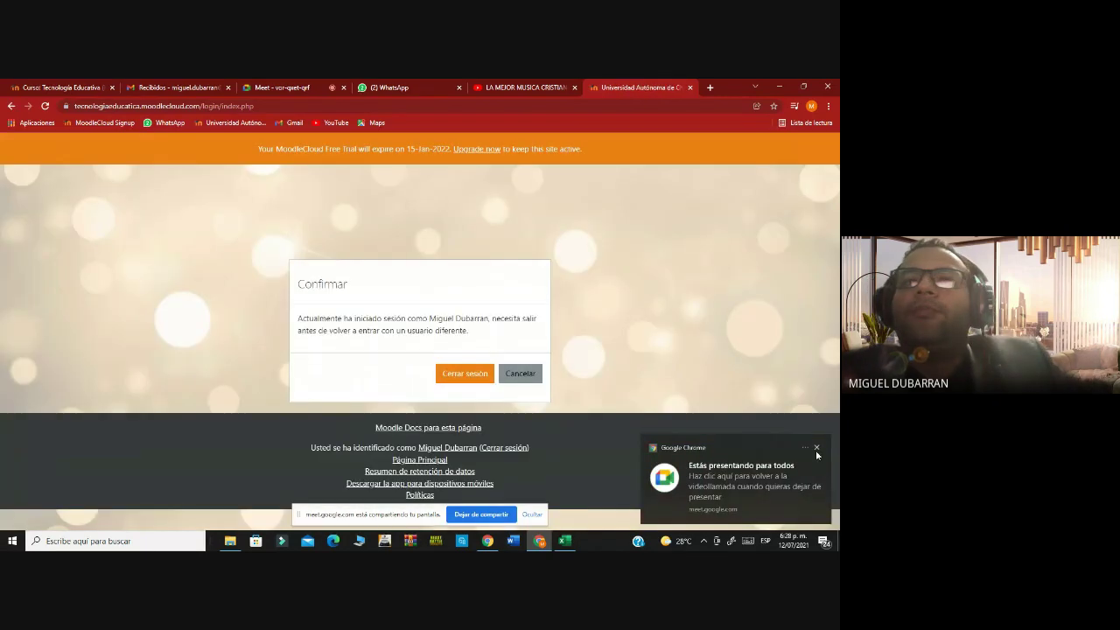
pyautogui.click(817, 448)
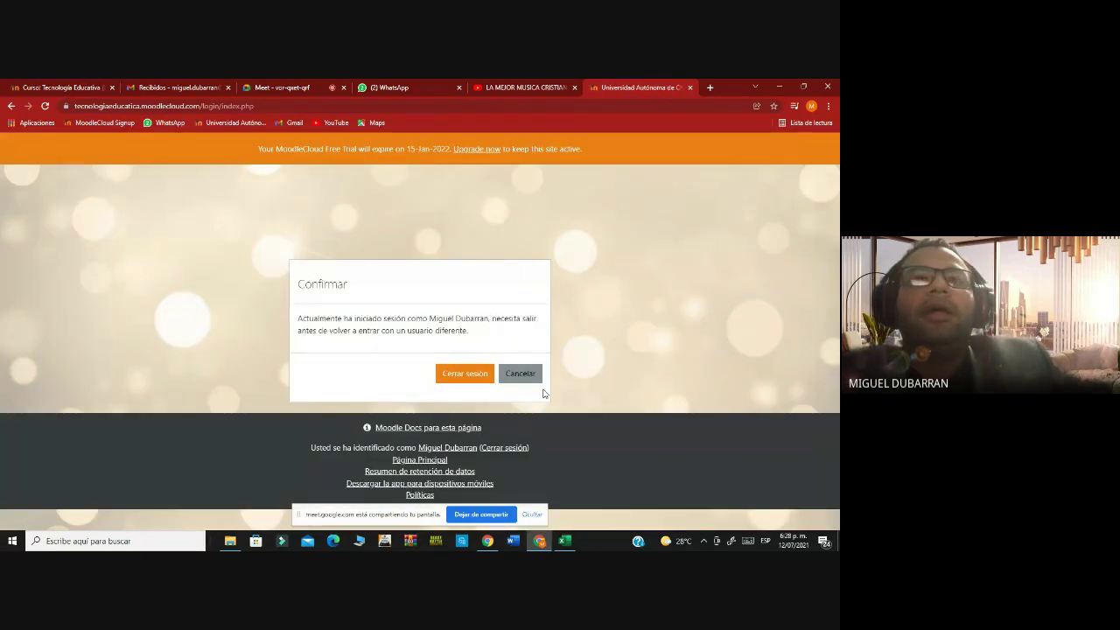
pyautogui.click(464, 375)
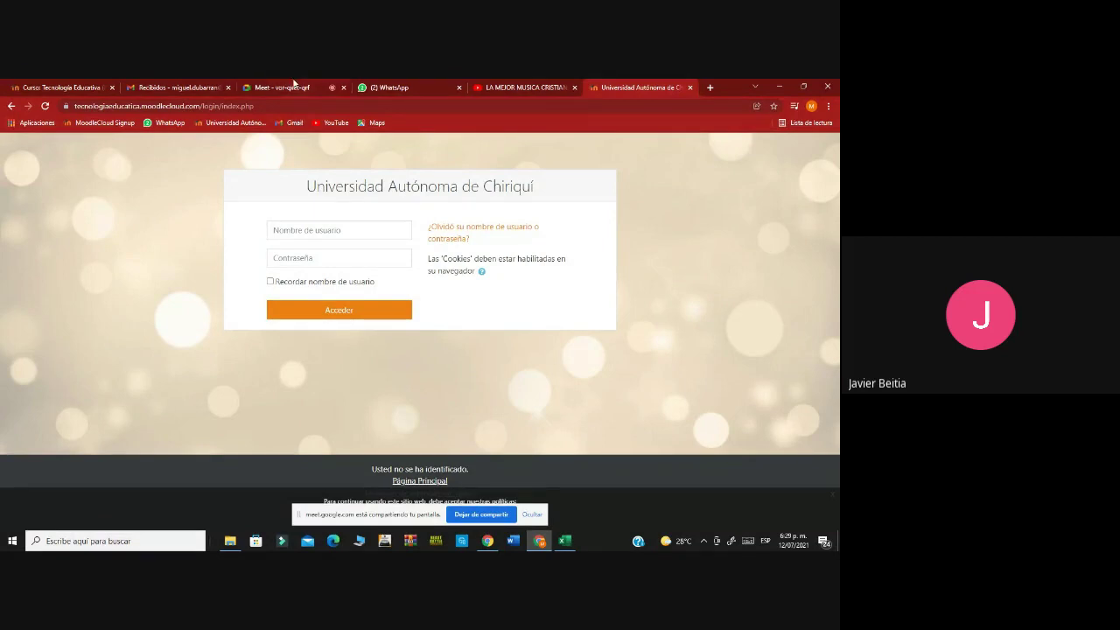
# - Switch back to the Google Meet call tab
pyautogui.moveTo(294, 83)
pyautogui.click(295, 85)
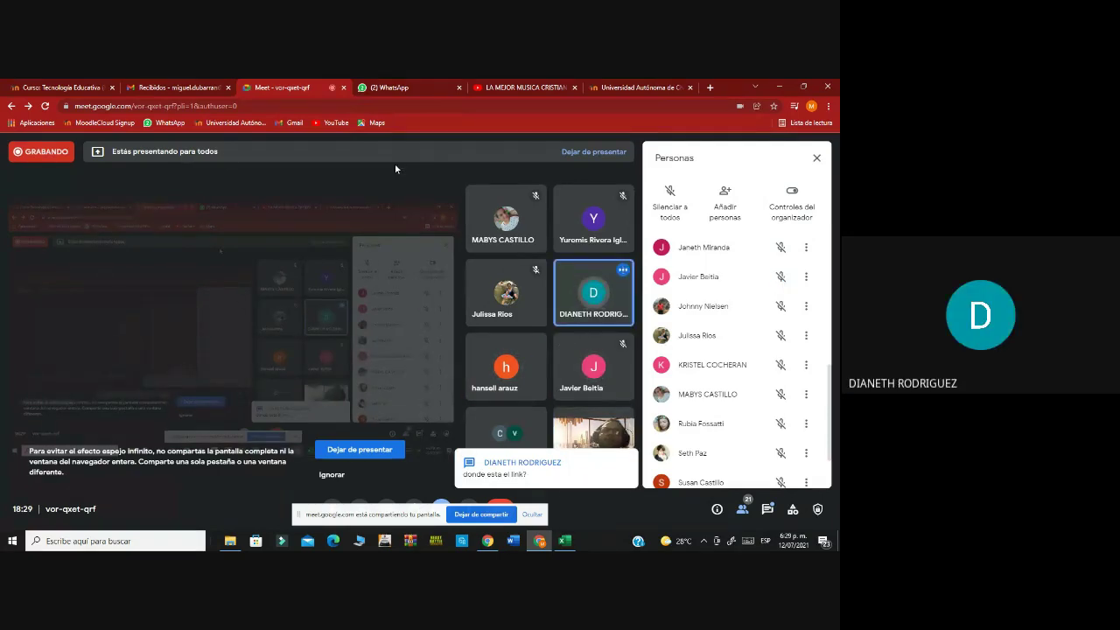
pyautogui.click(559, 542)
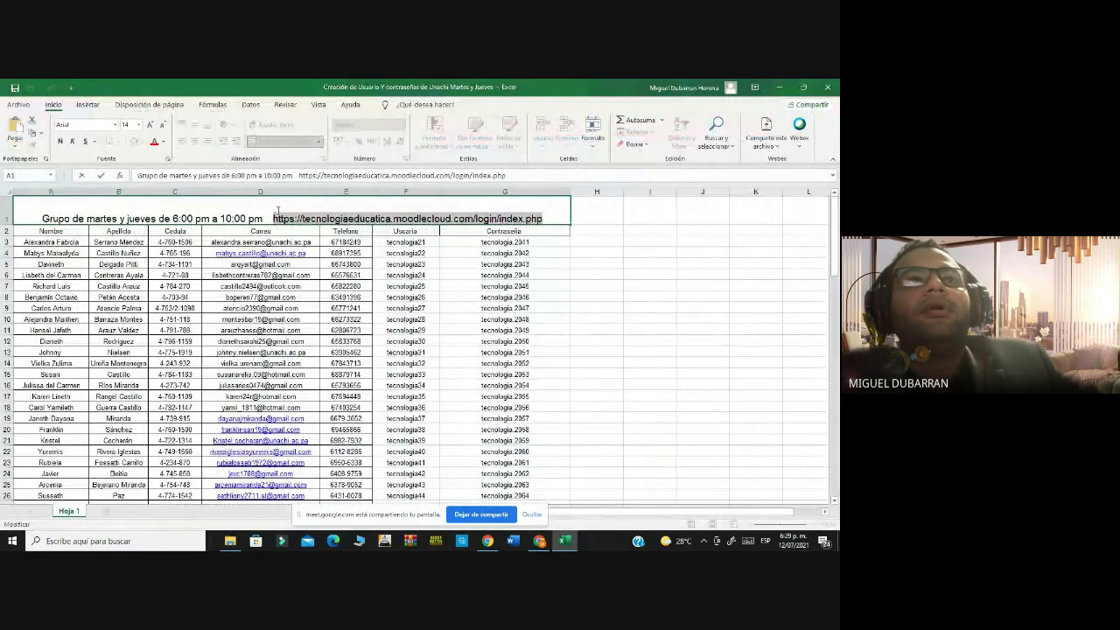
pyautogui.click(271, 218)
pyautogui.moveTo(274, 218); pyautogui.dragTo(545, 219)
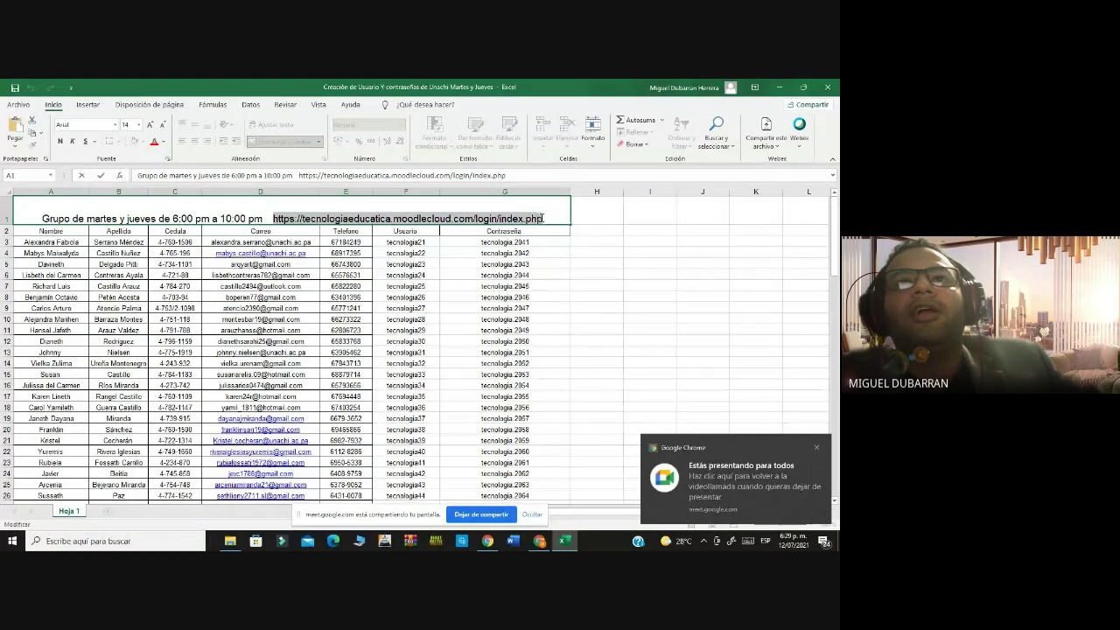
pyautogui.click(818, 449)
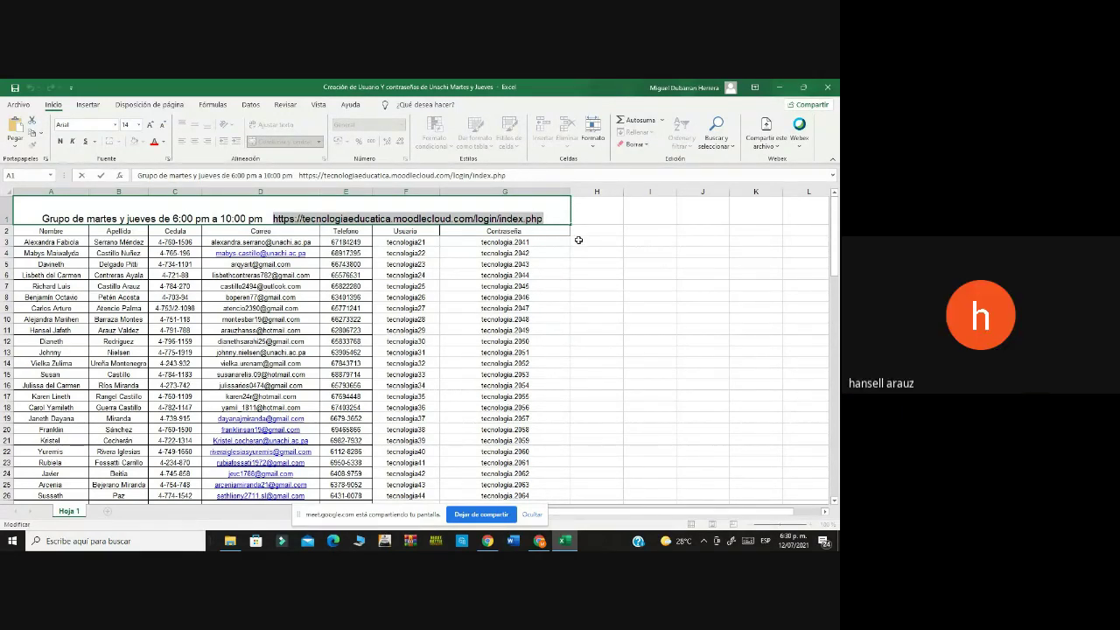
pyautogui.click(487, 541)
pyautogui.click(540, 541)
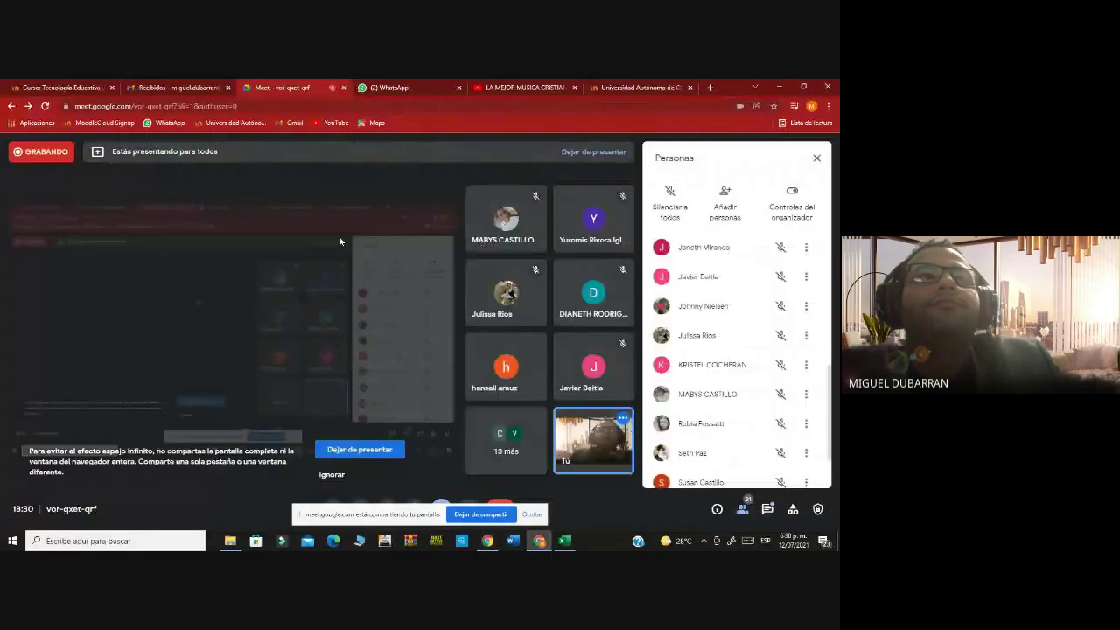
pyautogui.click(595, 86)
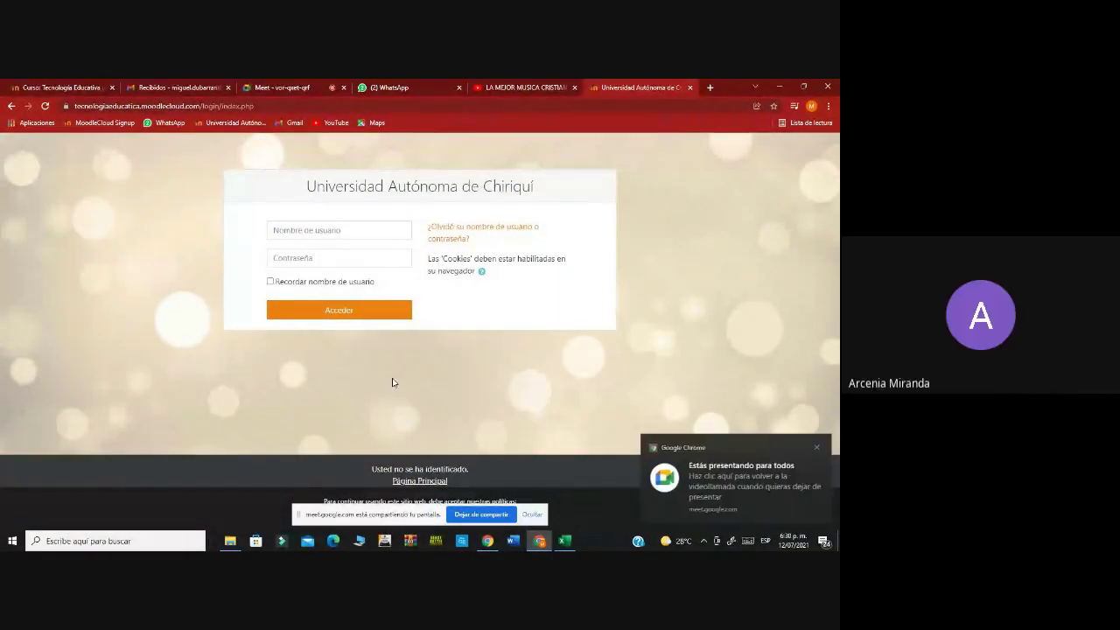
pyautogui.click(817, 449)
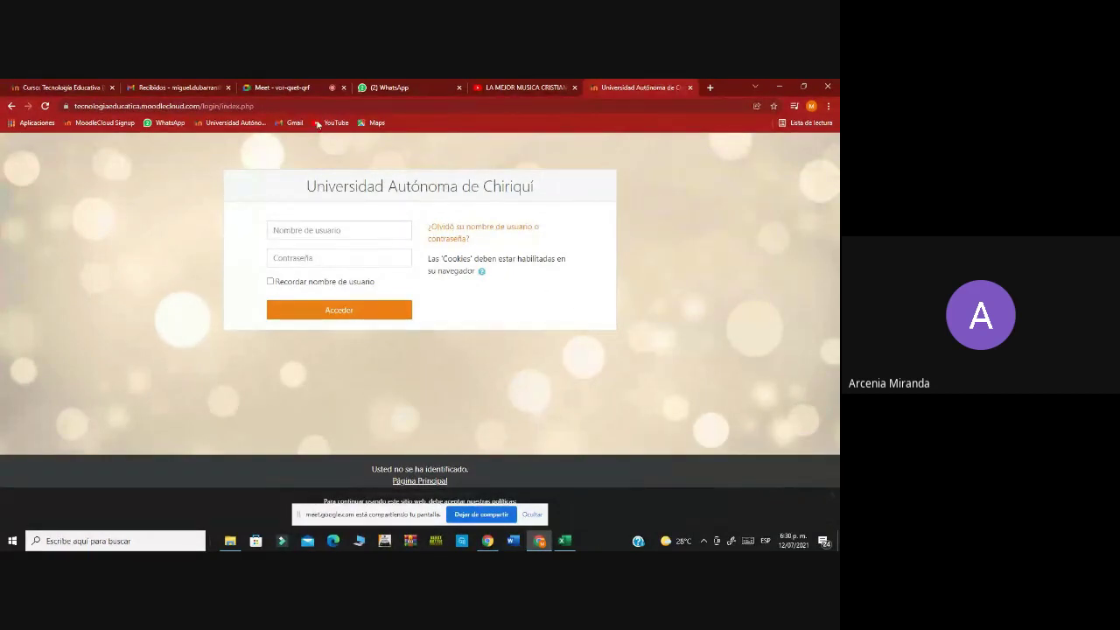
pyautogui.click(301, 84)
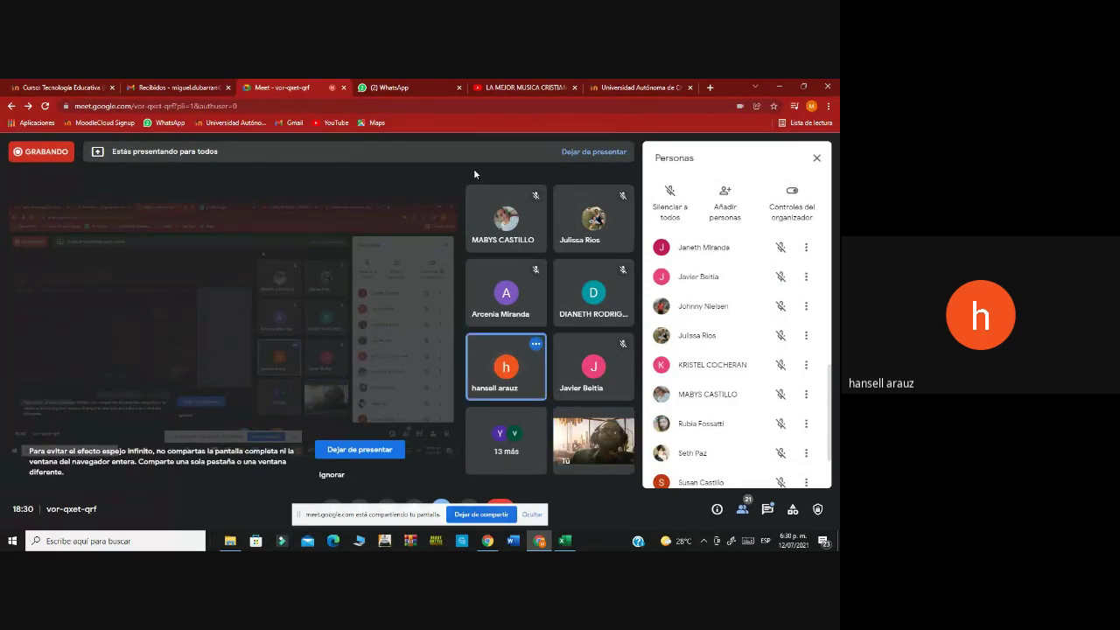
pyautogui.click(638, 88)
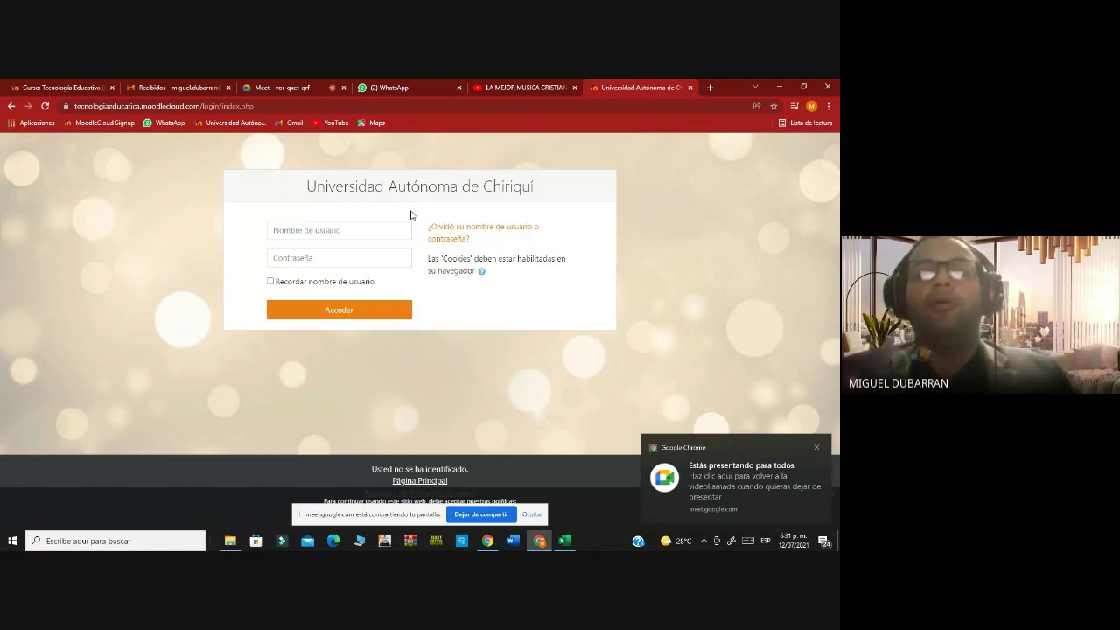
pyautogui.click(816, 447)
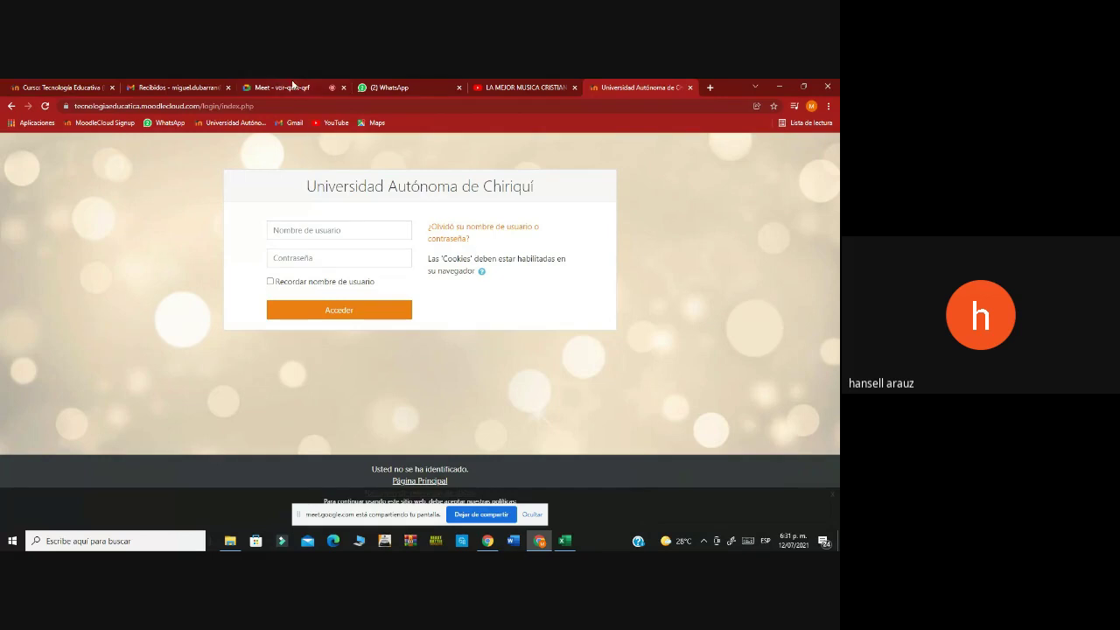
pyautogui.moveTo(294, 84)
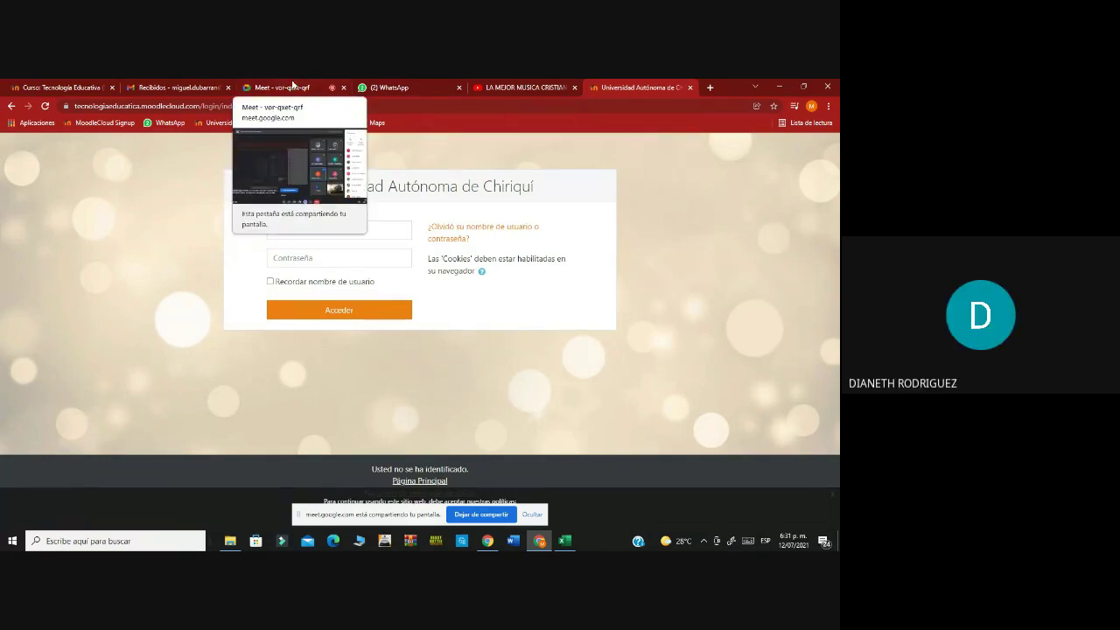
pyautogui.click(293, 87)
pyautogui.click(638, 88)
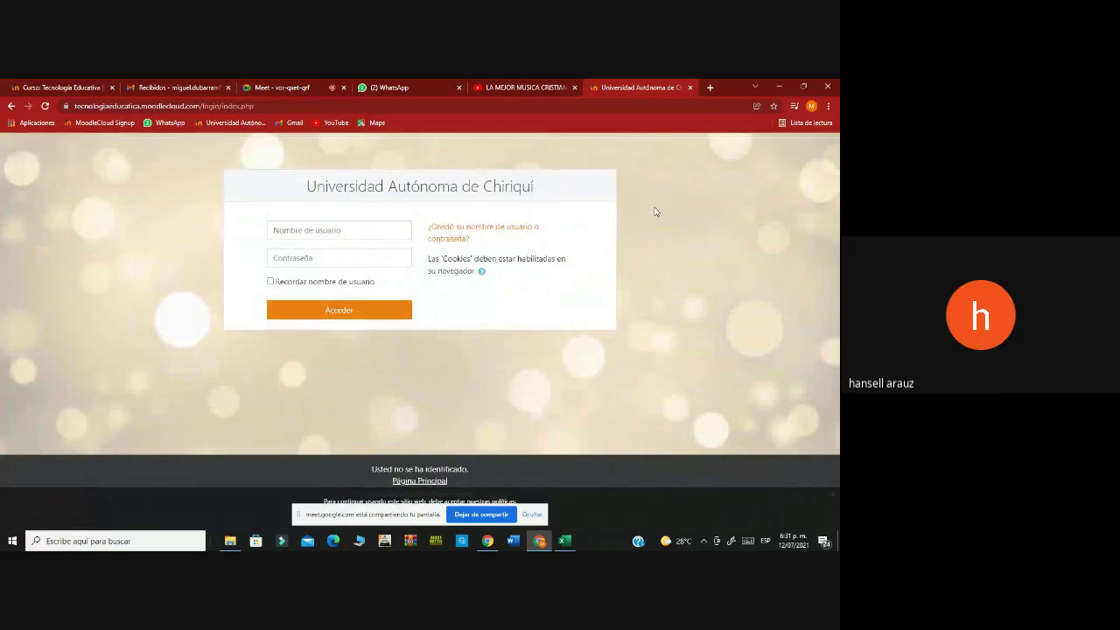
pyautogui.click(817, 448)
pyautogui.click(280, 87)
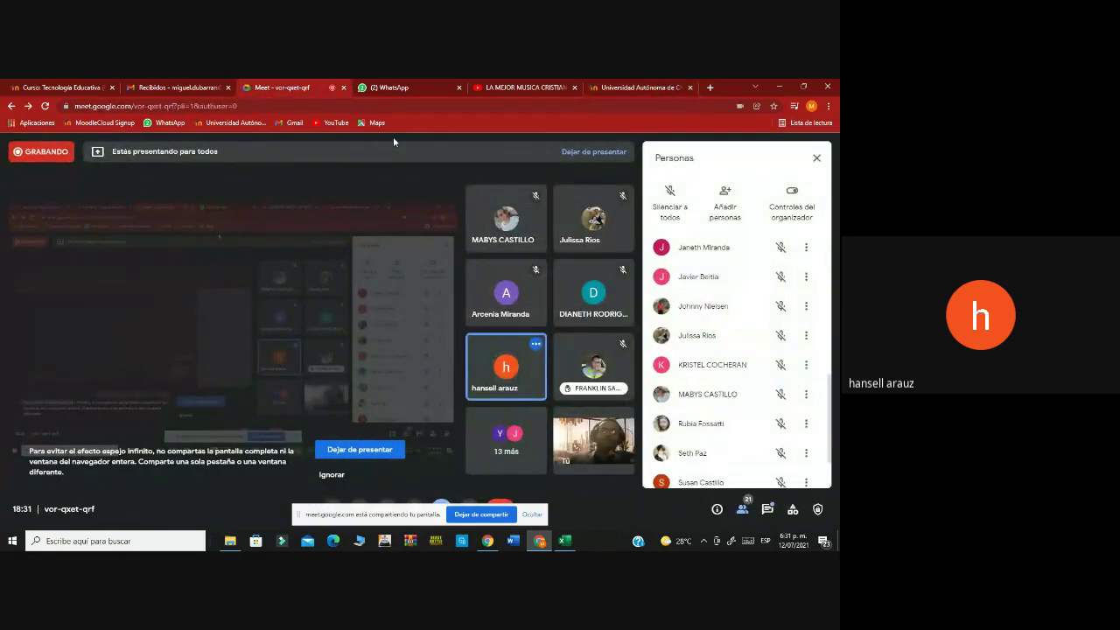
# - Mute the last unmuted participant for everyone, then return to the Moodle login tab
pyautogui.moveTo(527, 366)
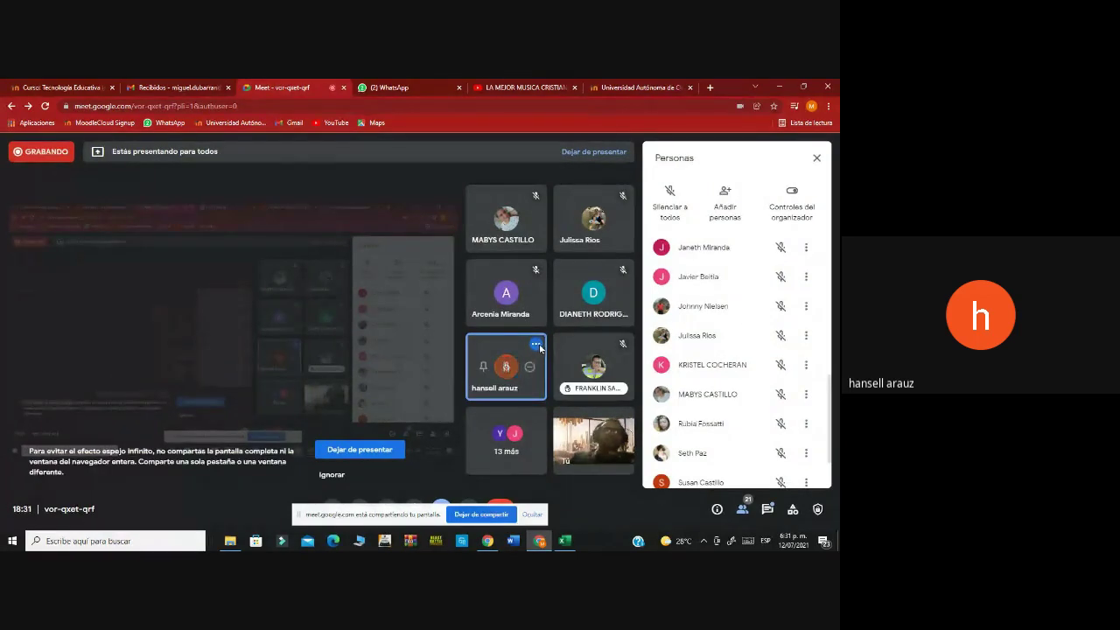
pyautogui.scroll(-1, 717, 345)
pyautogui.scroll(3, 730, 339)
pyautogui.scroll(1, 733, 339)
pyautogui.scroll(-1, 733, 338)
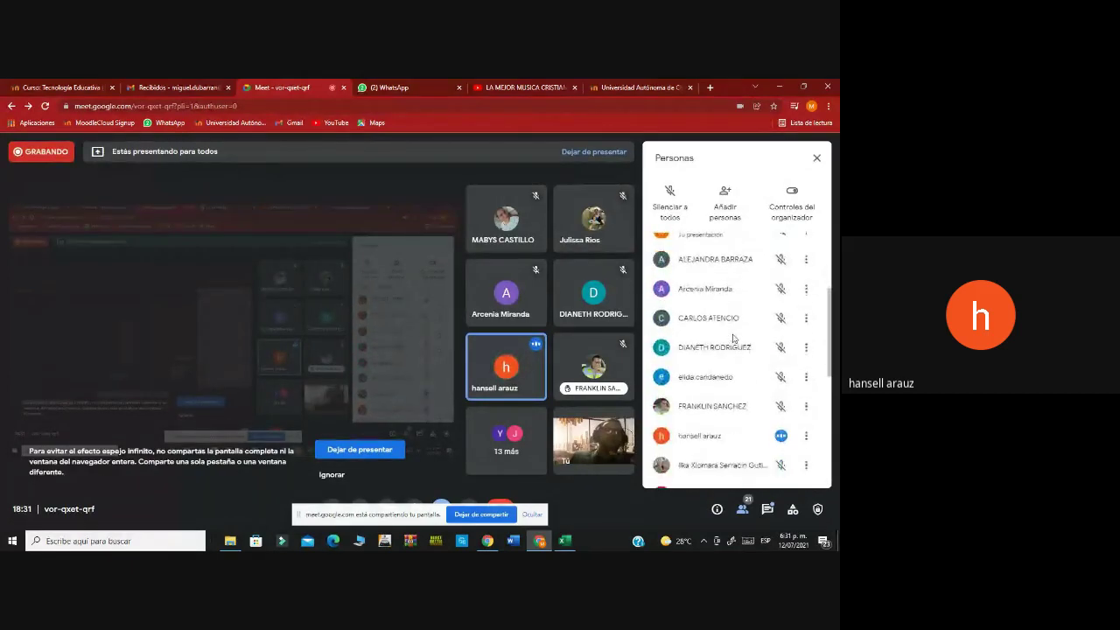
pyautogui.click(782, 436)
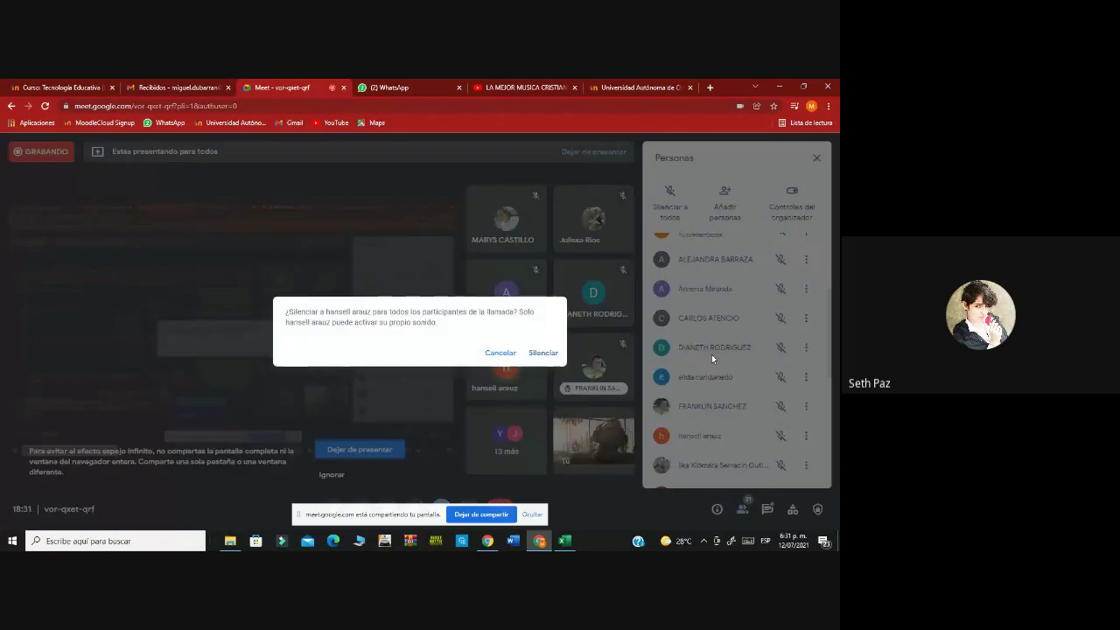
pyautogui.click(541, 353)
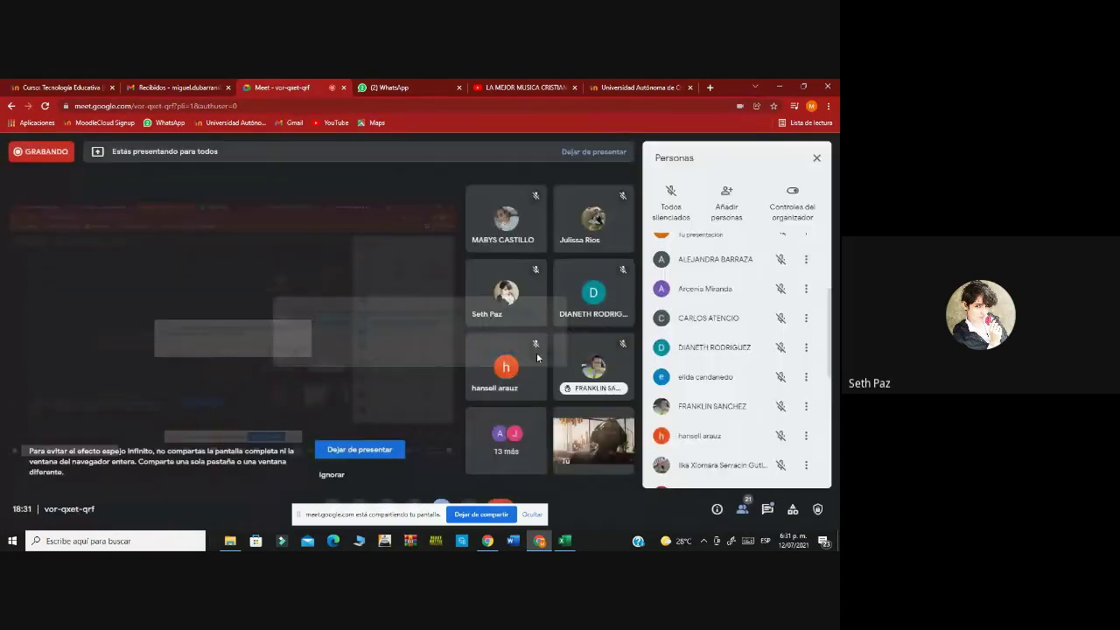
pyautogui.click(618, 86)
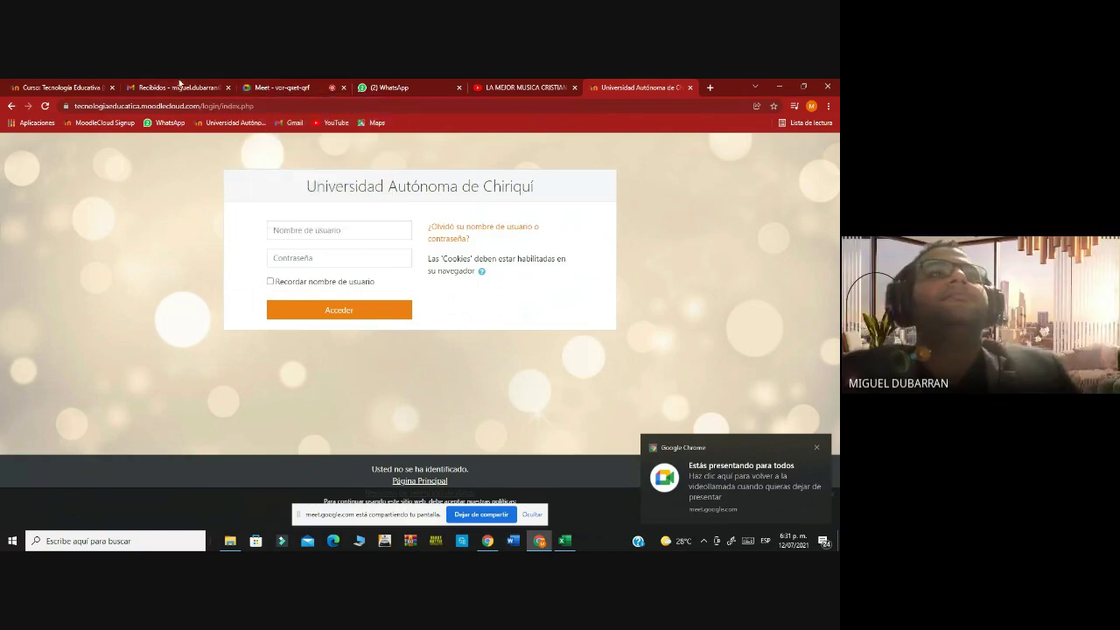
# - Glance at the Meet call and dismiss the presenting-to-everyone notification on the Moodle login page
pyautogui.click(278, 88)
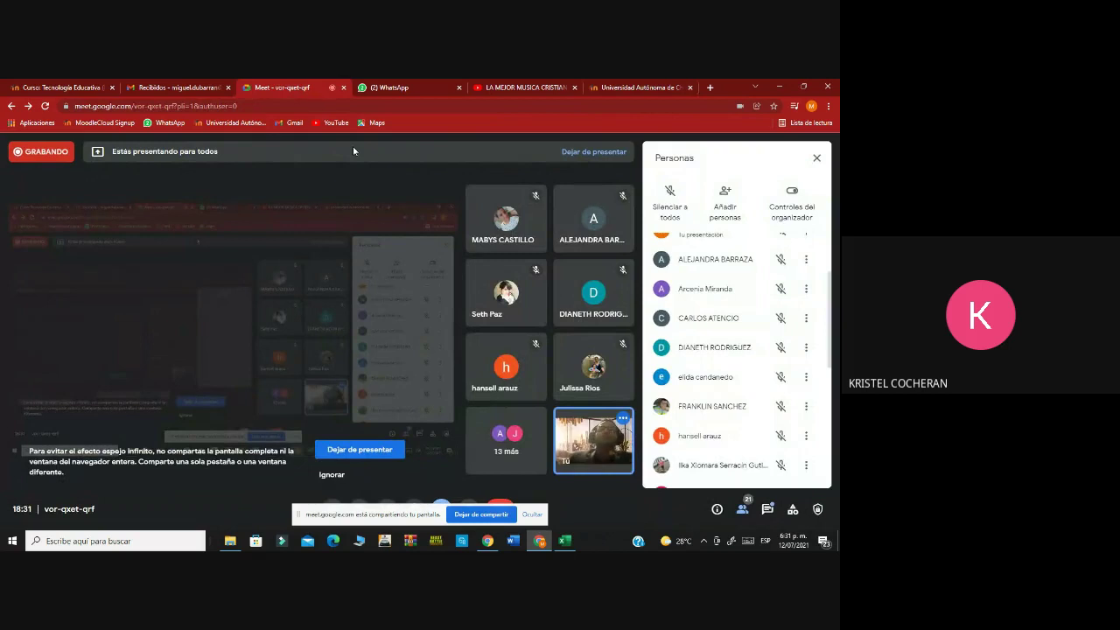
pyautogui.click(617, 84)
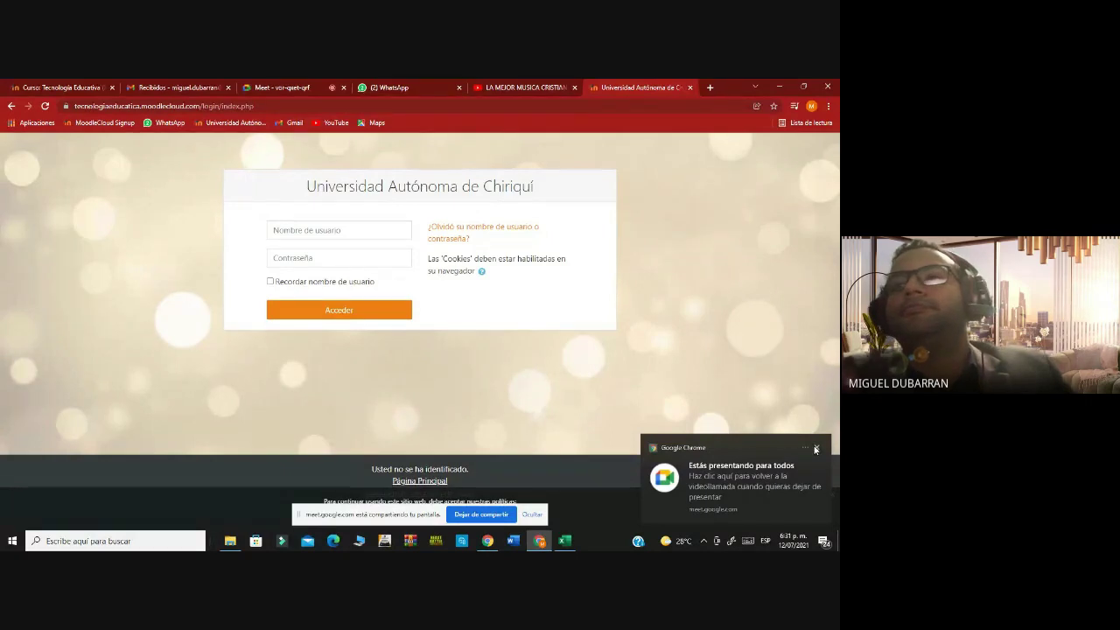
pyautogui.click(815, 449)
pyautogui.click(284, 88)
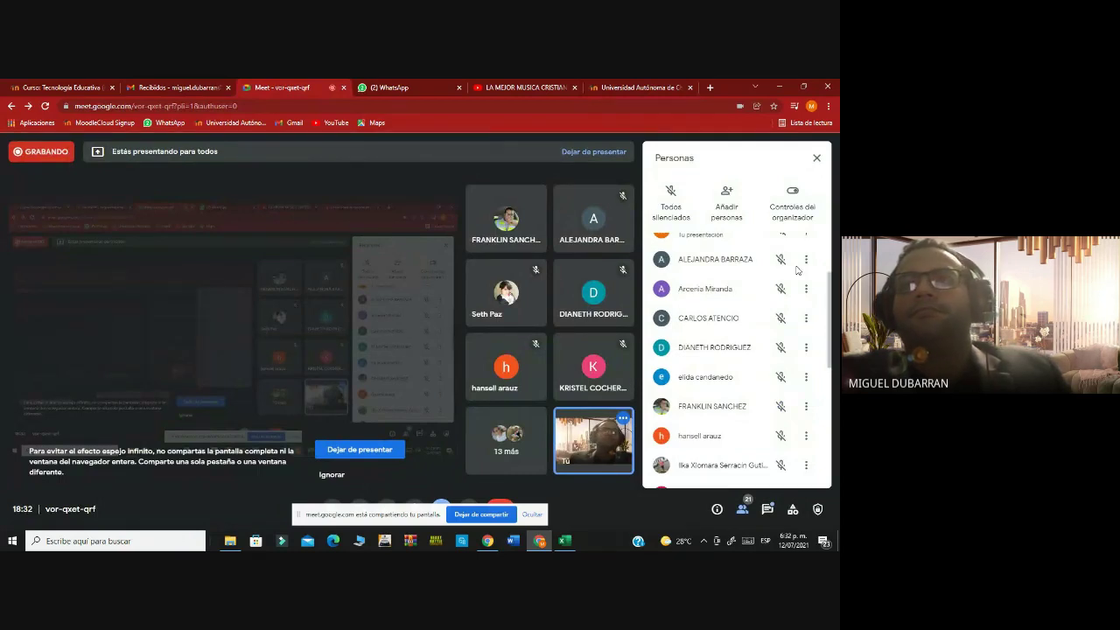
pyautogui.scroll(2, 831, 271)
pyautogui.scroll(-5, 832, 289)
pyautogui.scroll(-3, 832, 331)
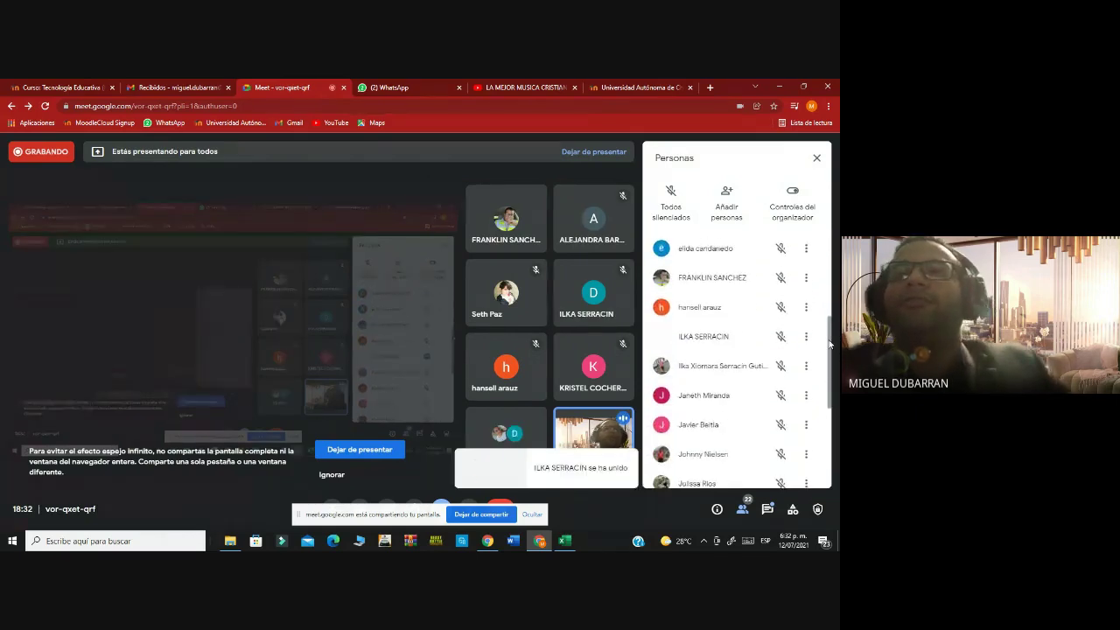
pyautogui.scroll(-3, 826, 361)
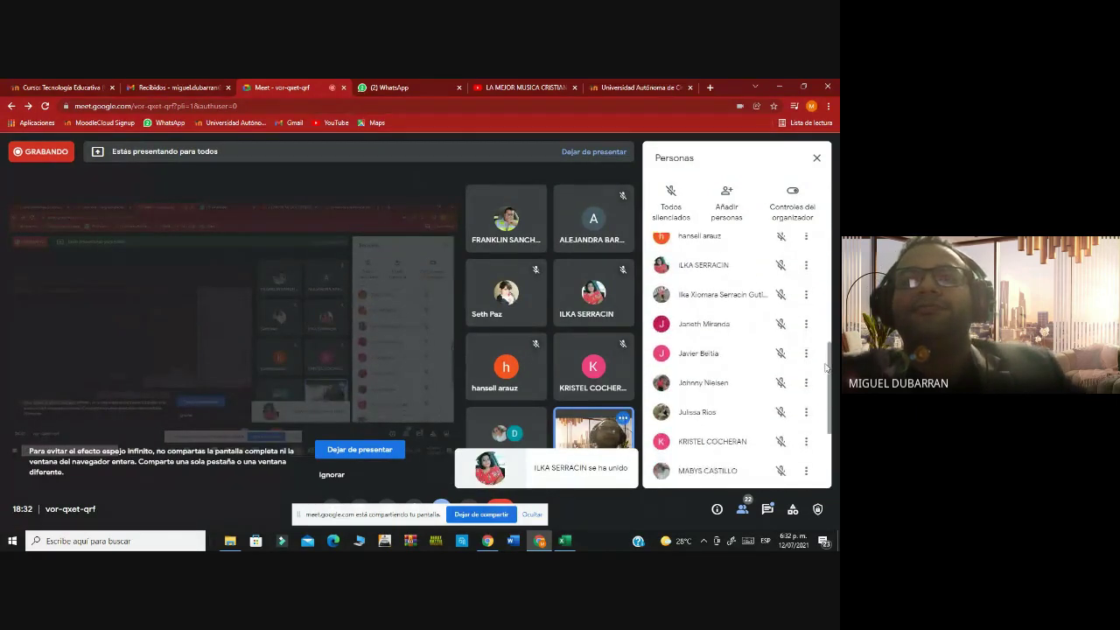
pyautogui.click(623, 88)
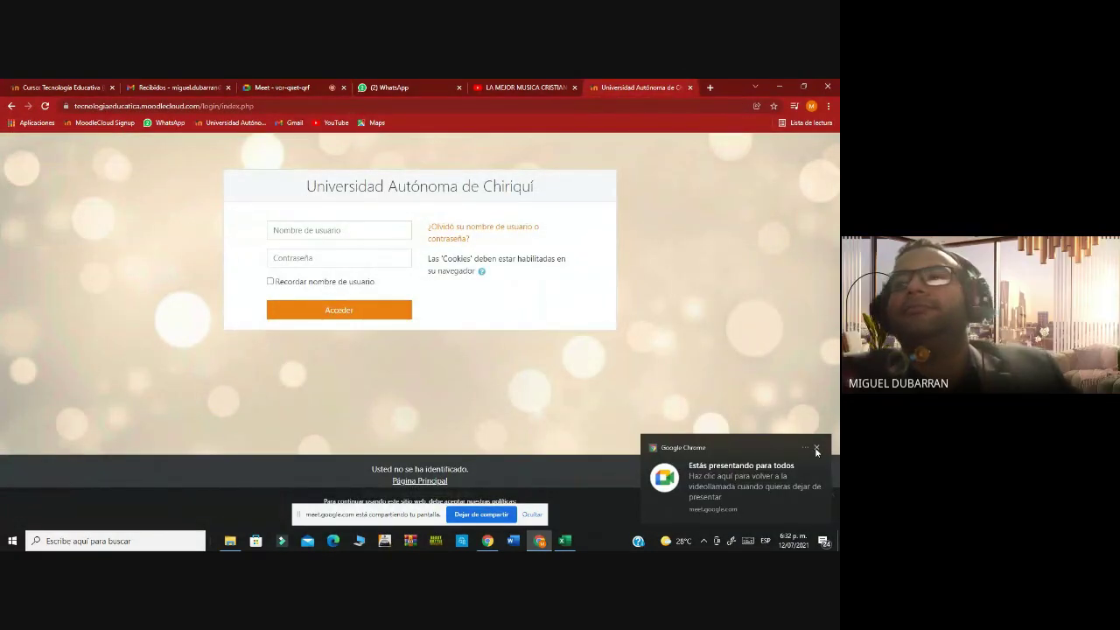
pyautogui.click(816, 450)
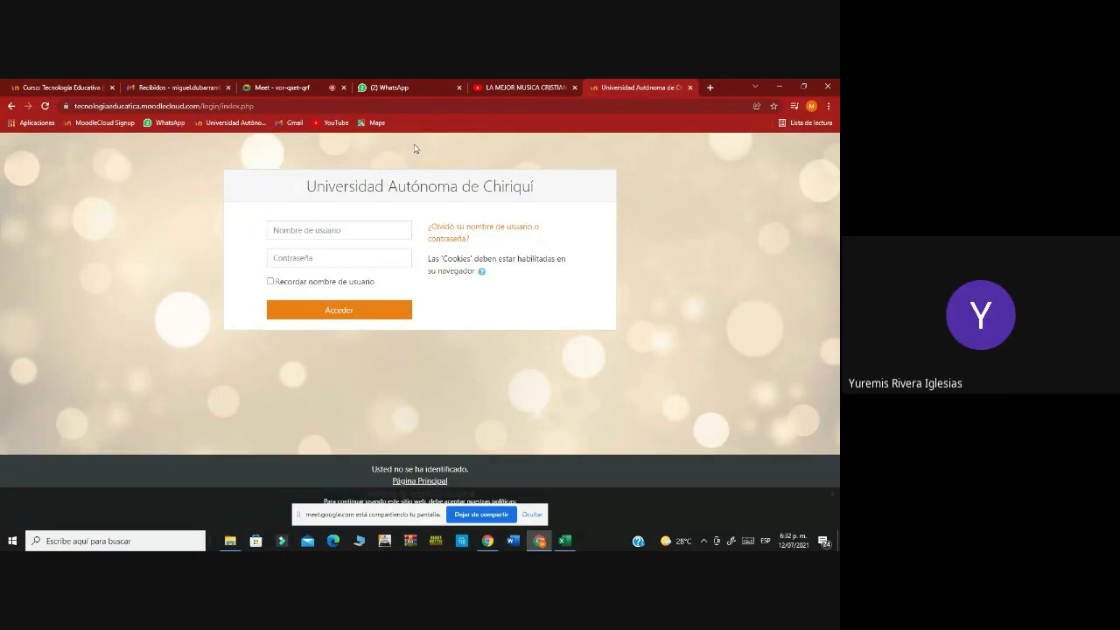
# - Check the Meet call and WhatsApp, dismiss the notification again, then bring up the spreadsheet
pyautogui.click(317, 87)
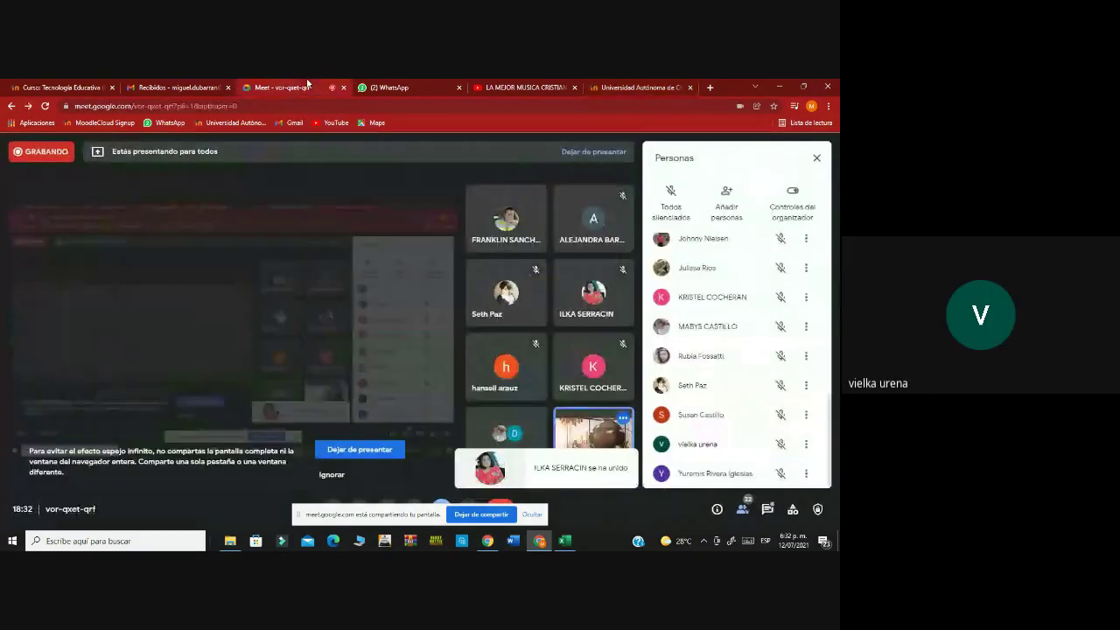
pyautogui.click(616, 86)
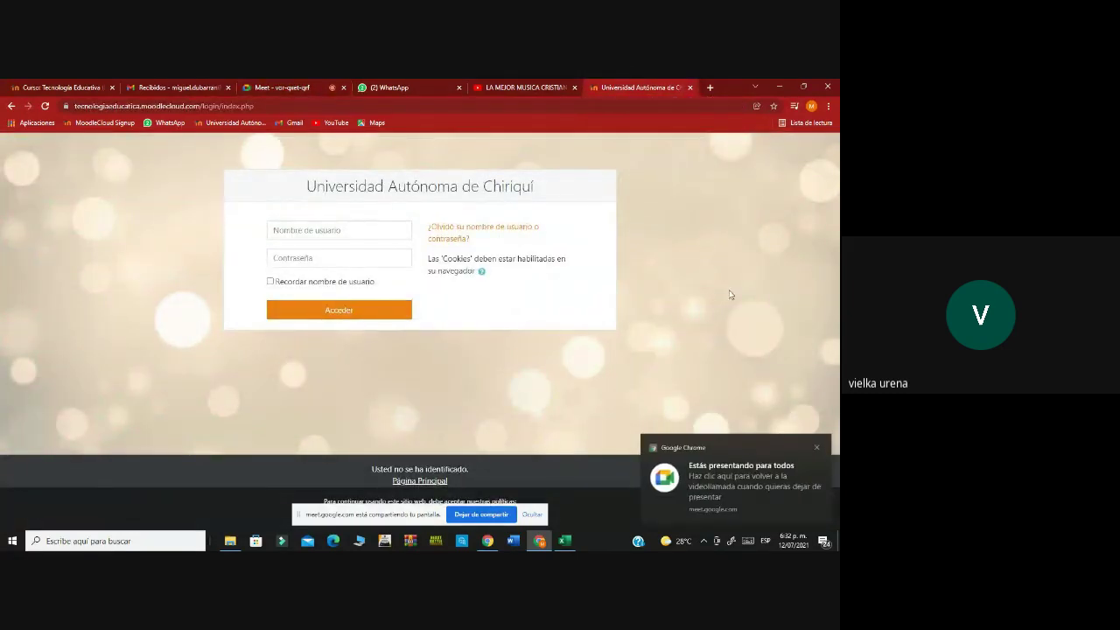
pyautogui.click(817, 447)
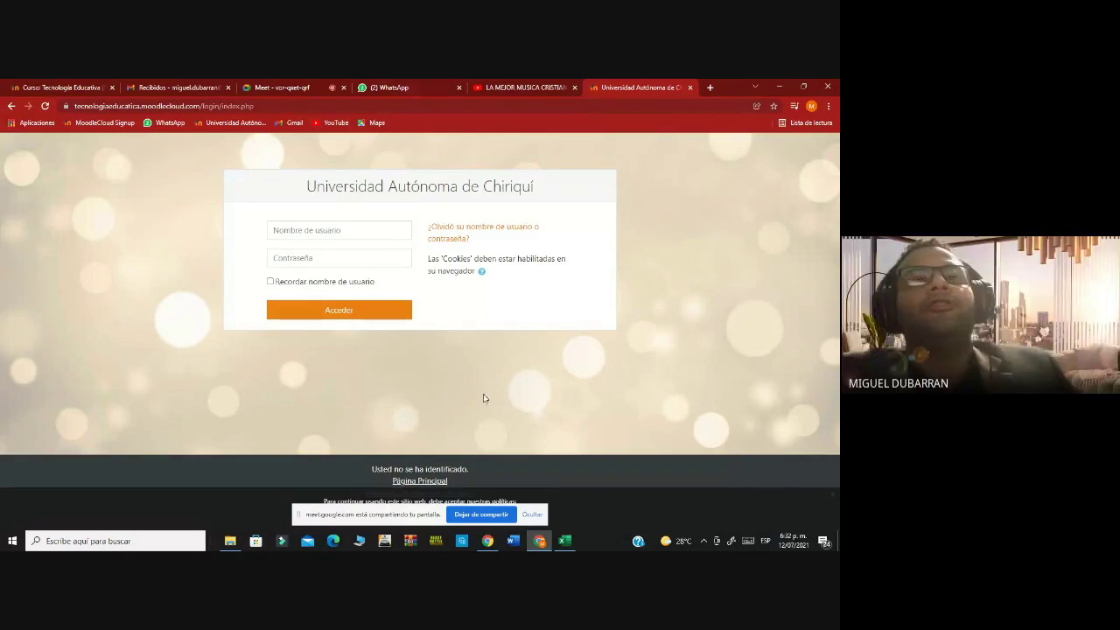
pyautogui.click(411, 87)
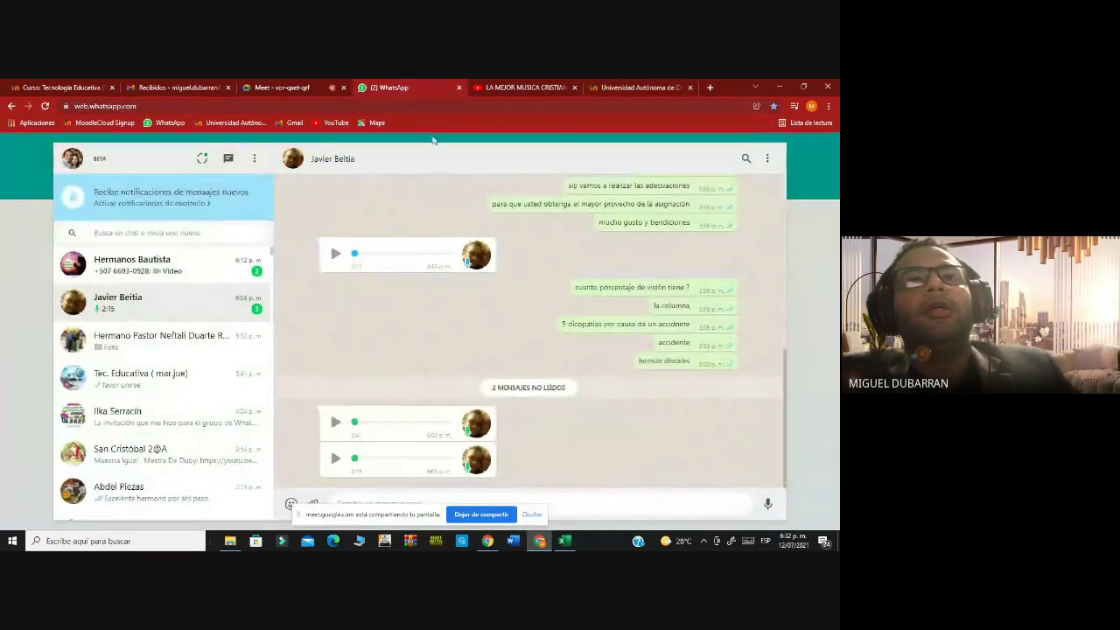
pyautogui.click(627, 85)
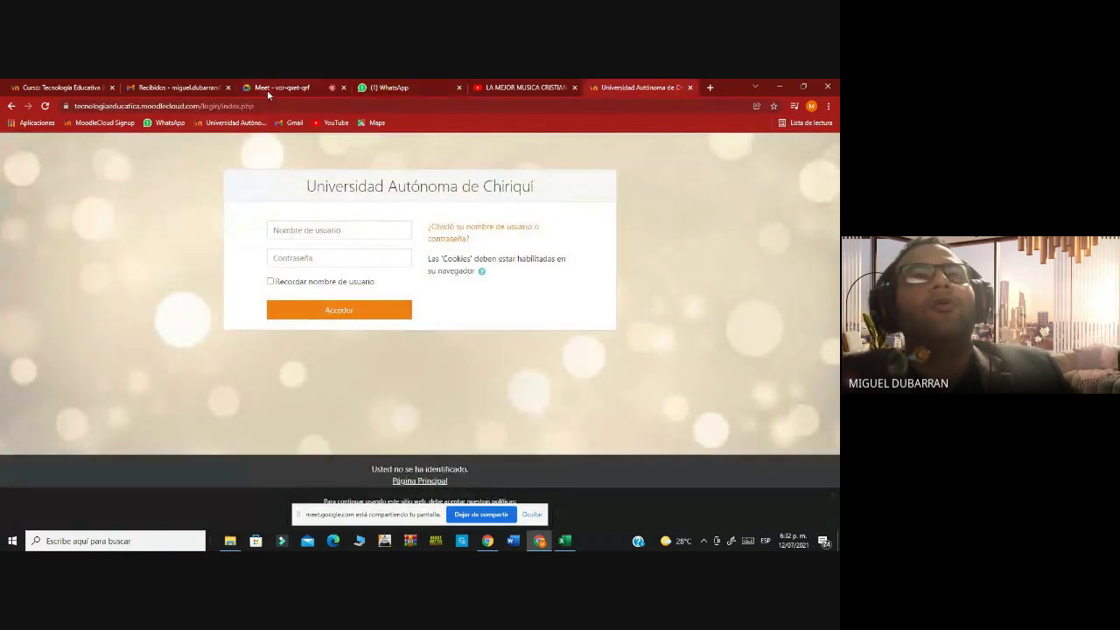
pyautogui.click(570, 542)
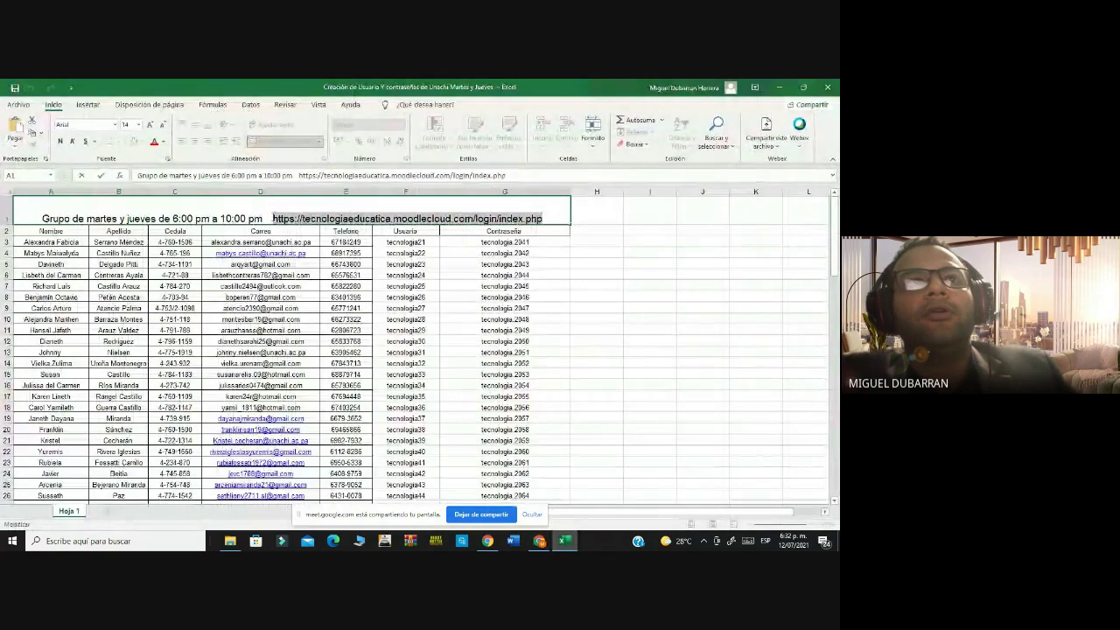
# - Copy the Moodle login URL from cell A1 again with Copiar and return to the browser
pyautogui.moveTo(273, 219); pyautogui.dragTo(542, 219)
pyautogui.rightClick(513, 224)
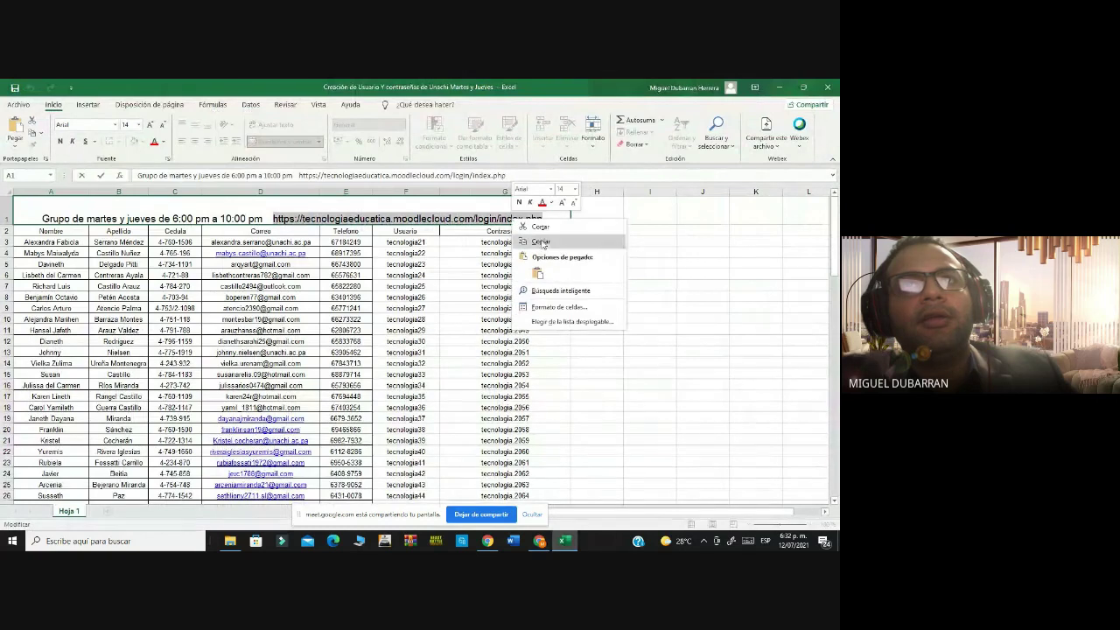
pyautogui.click(541, 242)
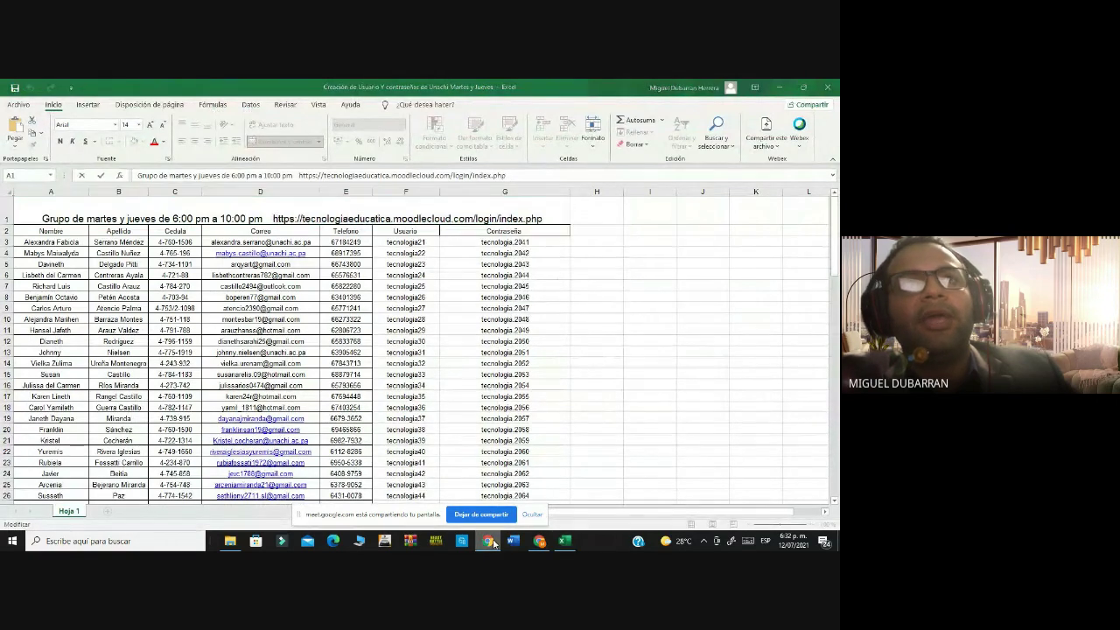
pyautogui.click(539, 541)
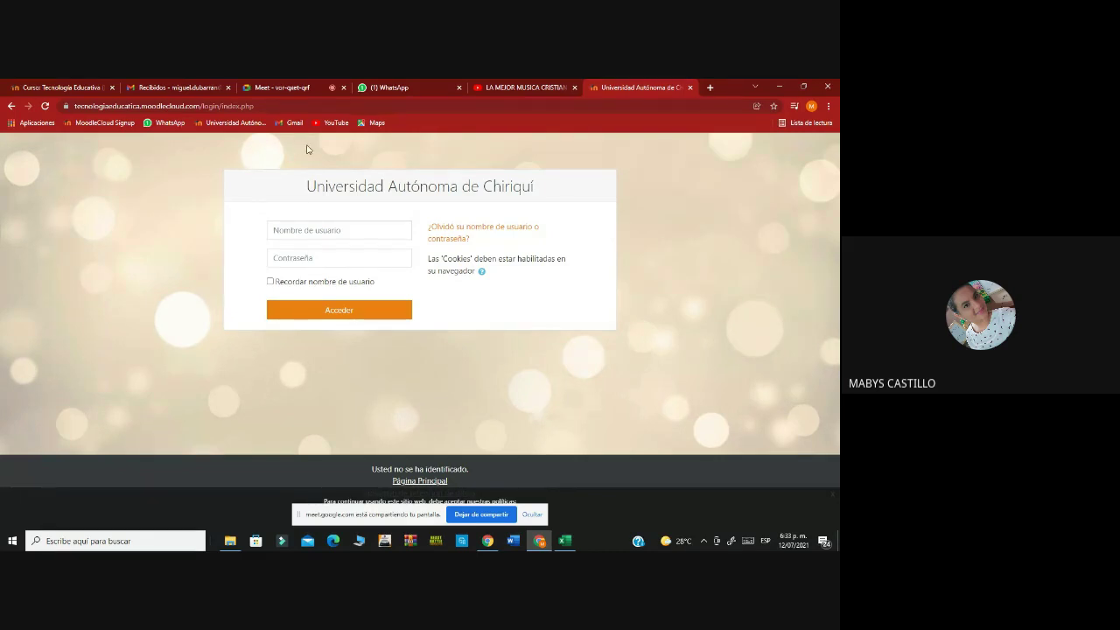
# - Show the Meet in-call chat, then dismiss the presenting notification on the Moodle login page
pyautogui.click(393, 88)
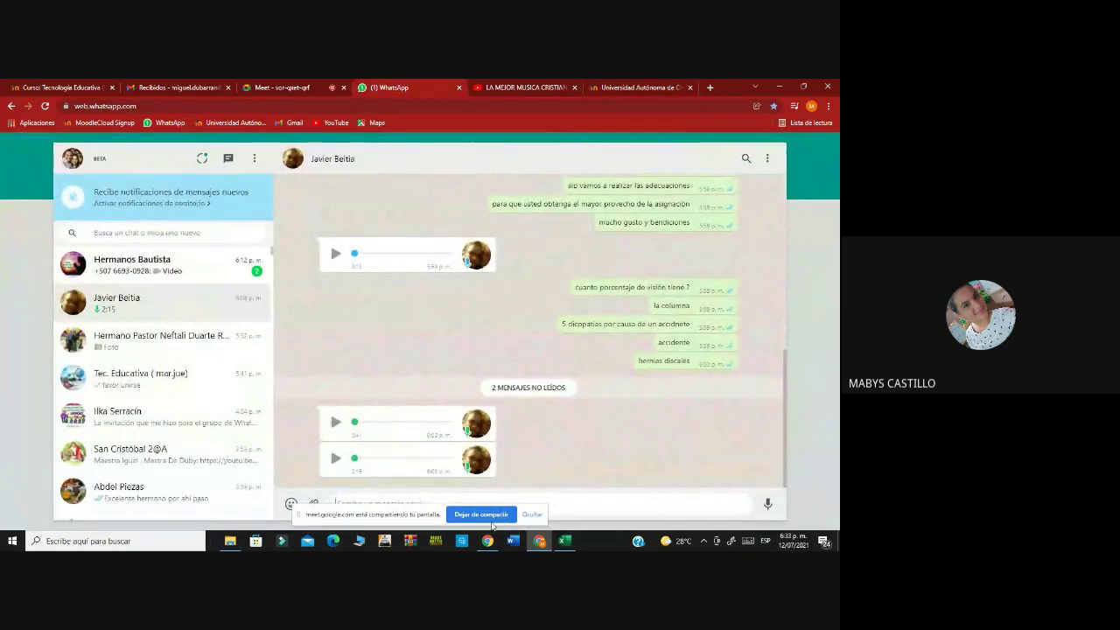
pyautogui.click(281, 87)
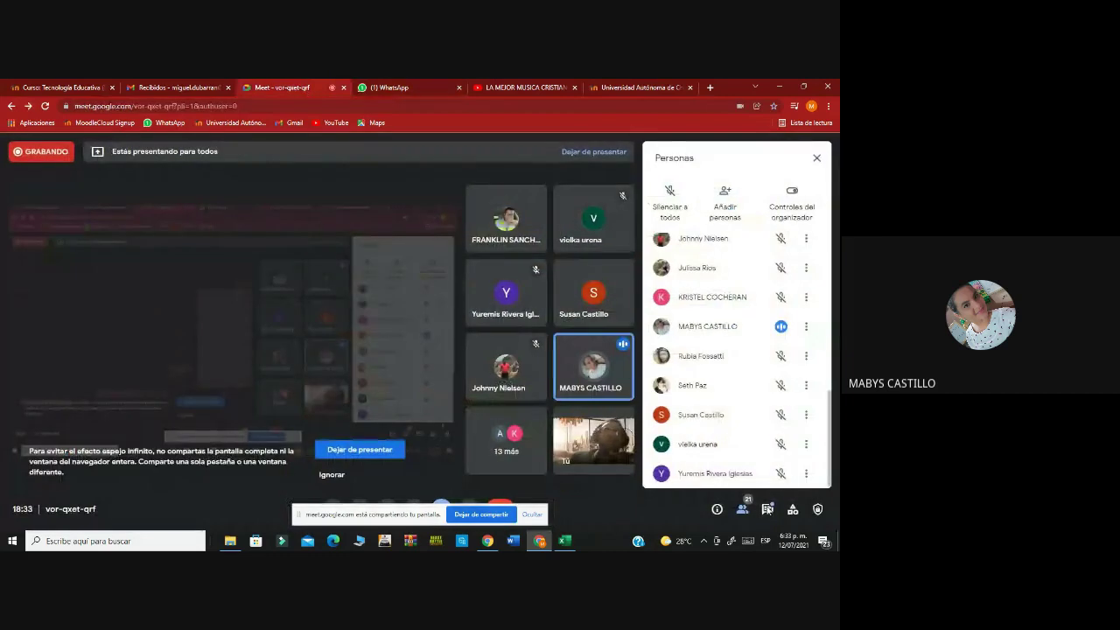
pyautogui.click(767, 510)
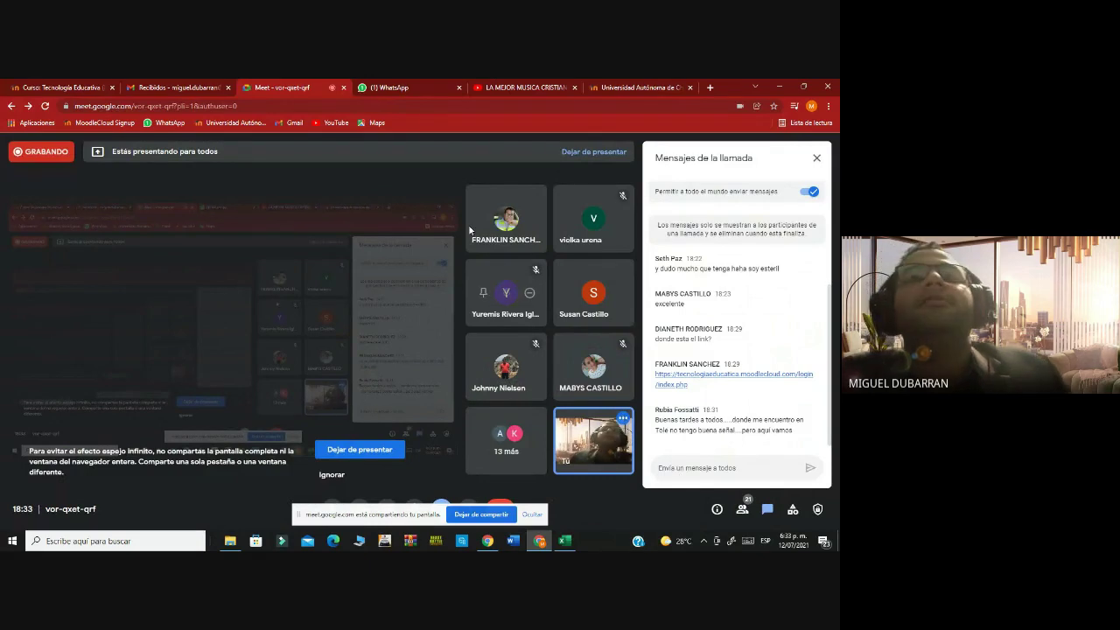
pyautogui.moveTo(615, 84)
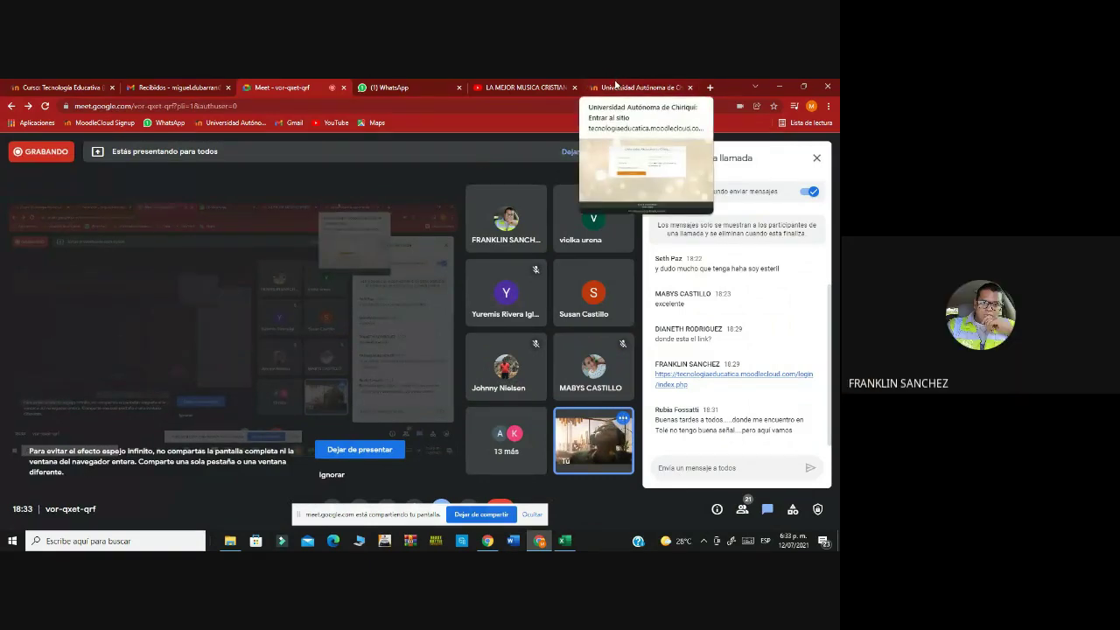
pyautogui.click(615, 87)
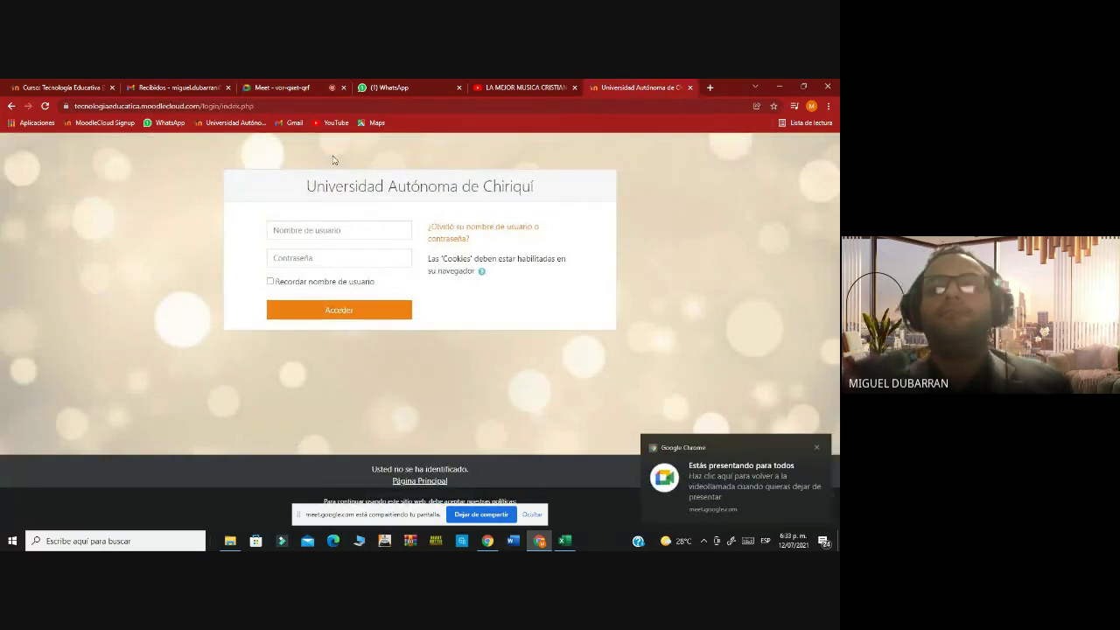
pyautogui.click(817, 448)
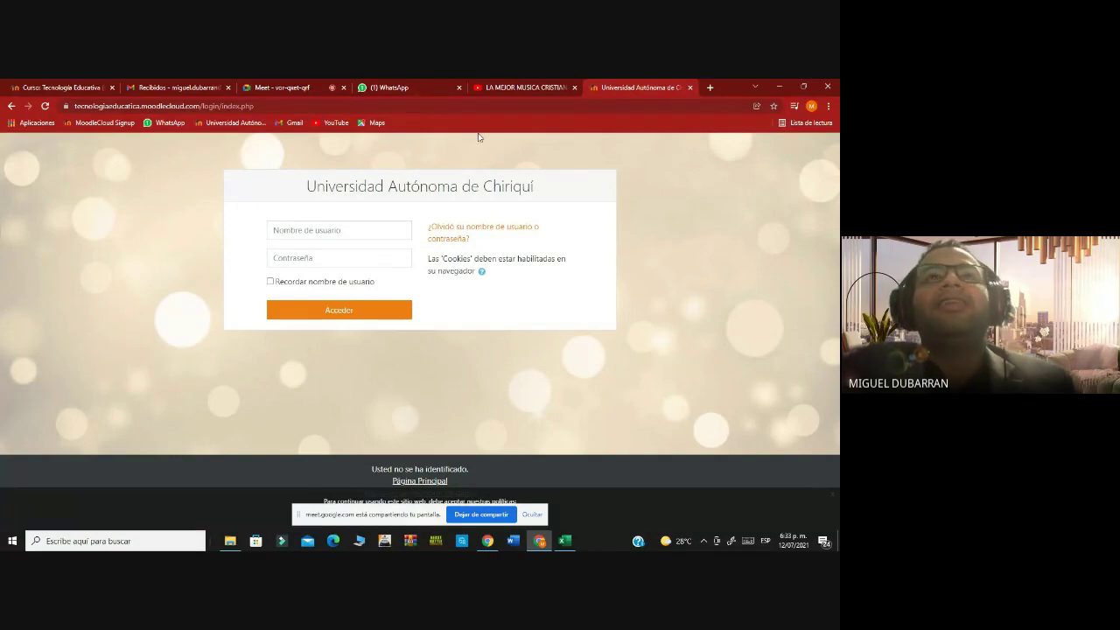
pyautogui.click(567, 539)
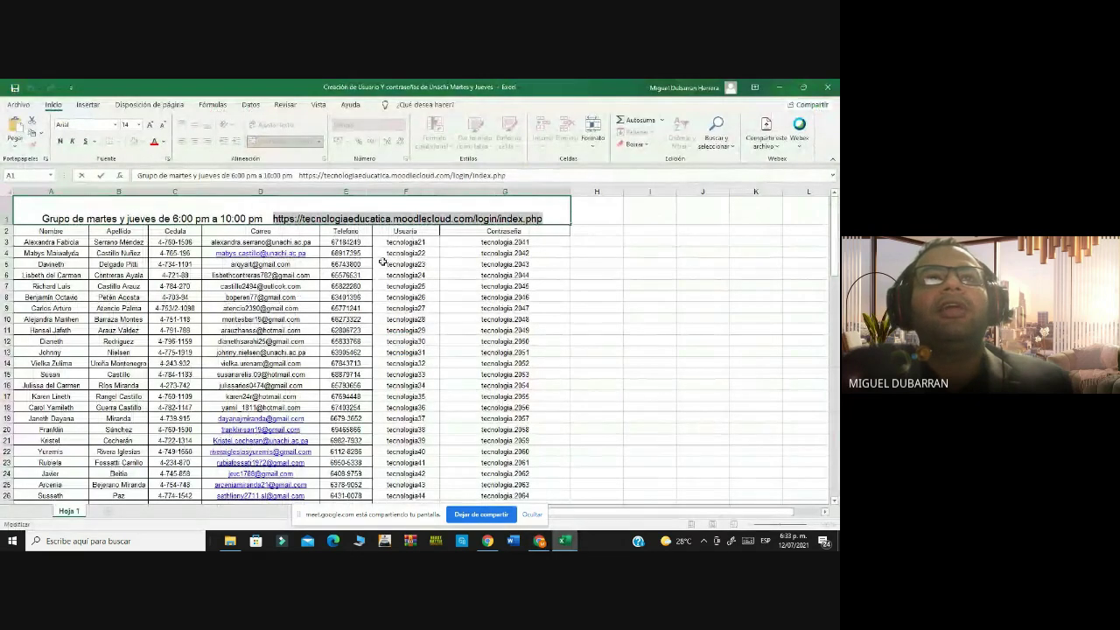
# - Cut the first username from cell F3 and check the first student's password
pyautogui.scroll(-5, 382, 261)
pyautogui.scroll(5, 383, 261)
pyautogui.scroll(-5, 383, 262)
pyautogui.scroll(5, 382, 262)
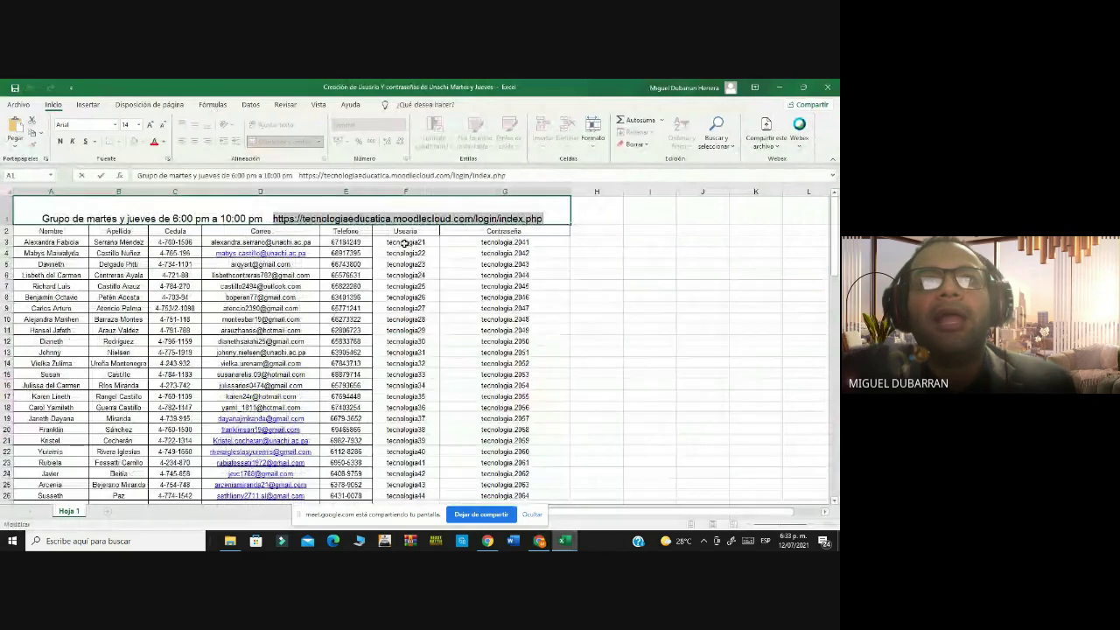
pyautogui.click(404, 243)
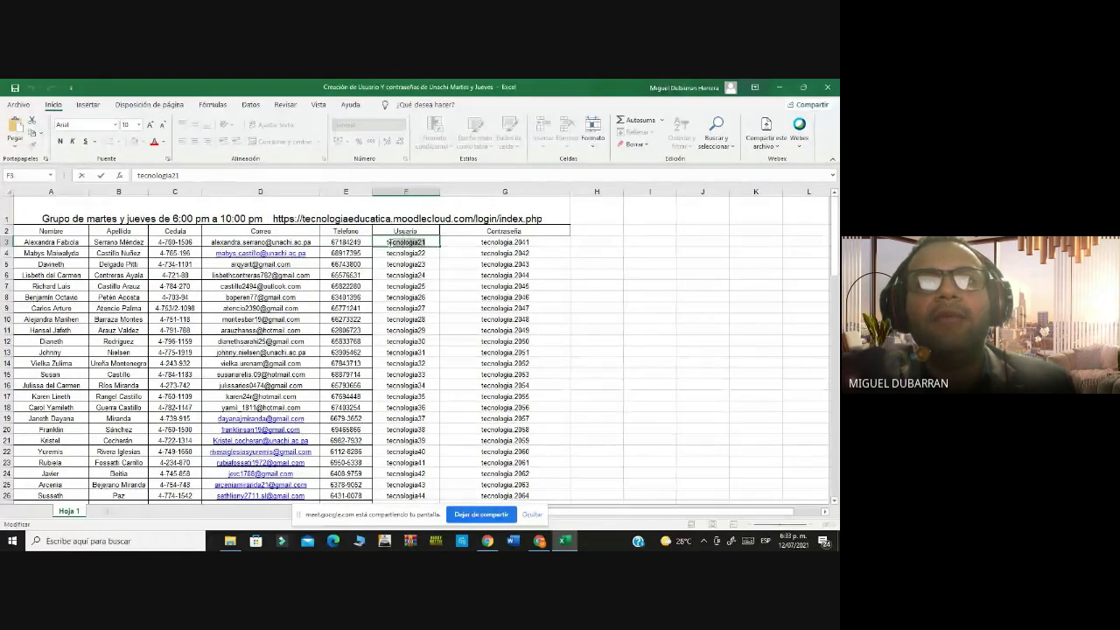
pyautogui.rightClick(383, 243)
pyautogui.press('Escape')
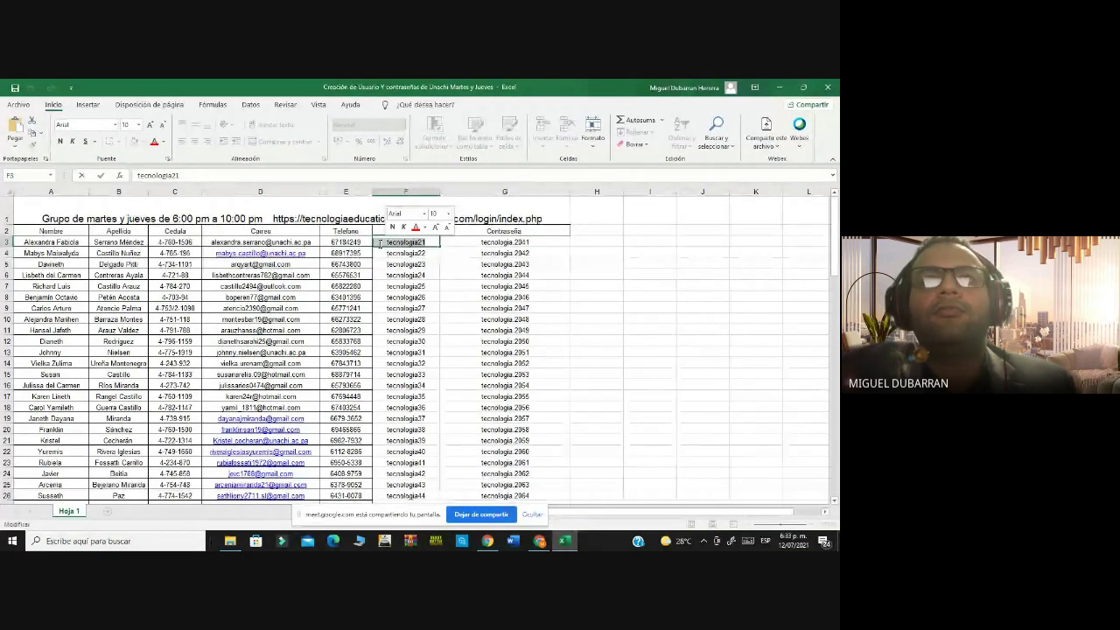
pyautogui.rightClick(379, 244)
pyautogui.click(408, 252)
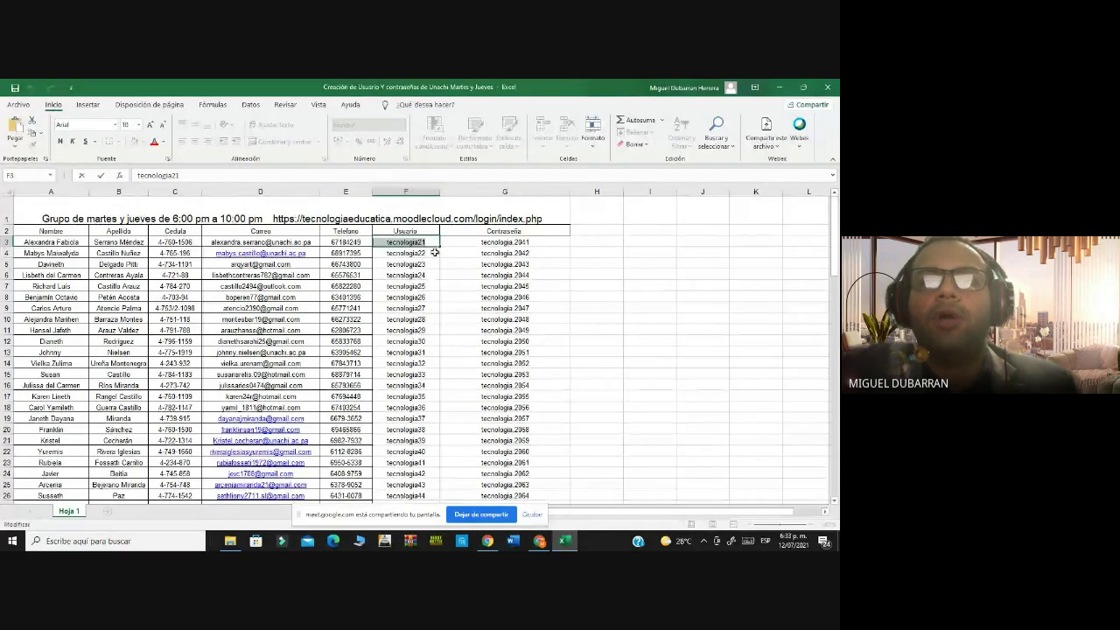
pyautogui.click(535, 242)
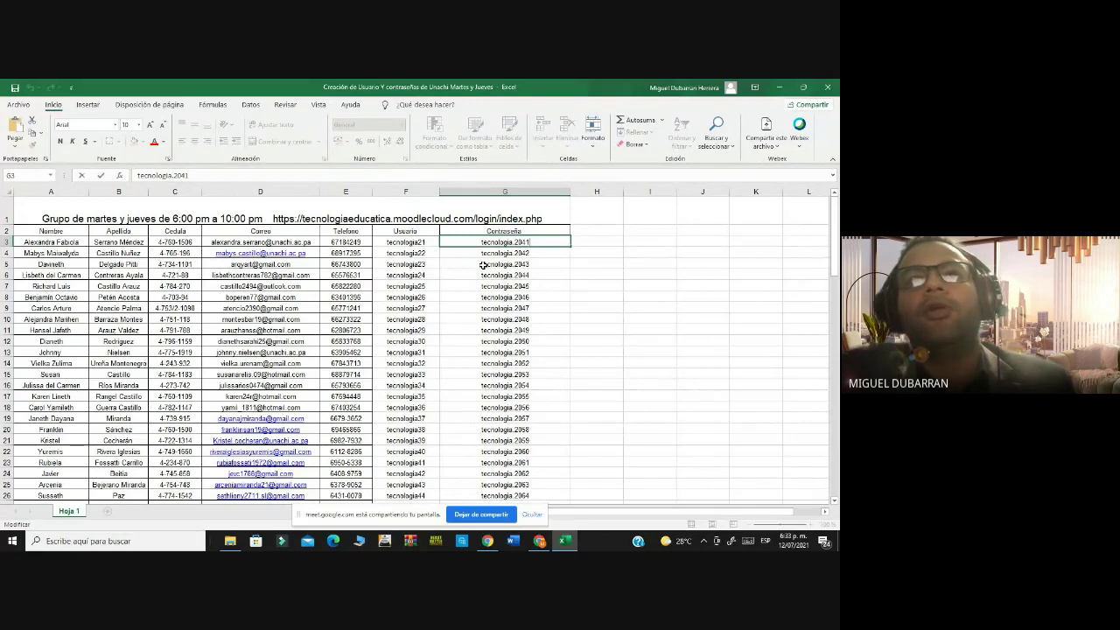
# - Scroll to row 25 and select the username text in cell F25 for copying
pyautogui.scroll(-3, 416, 279)
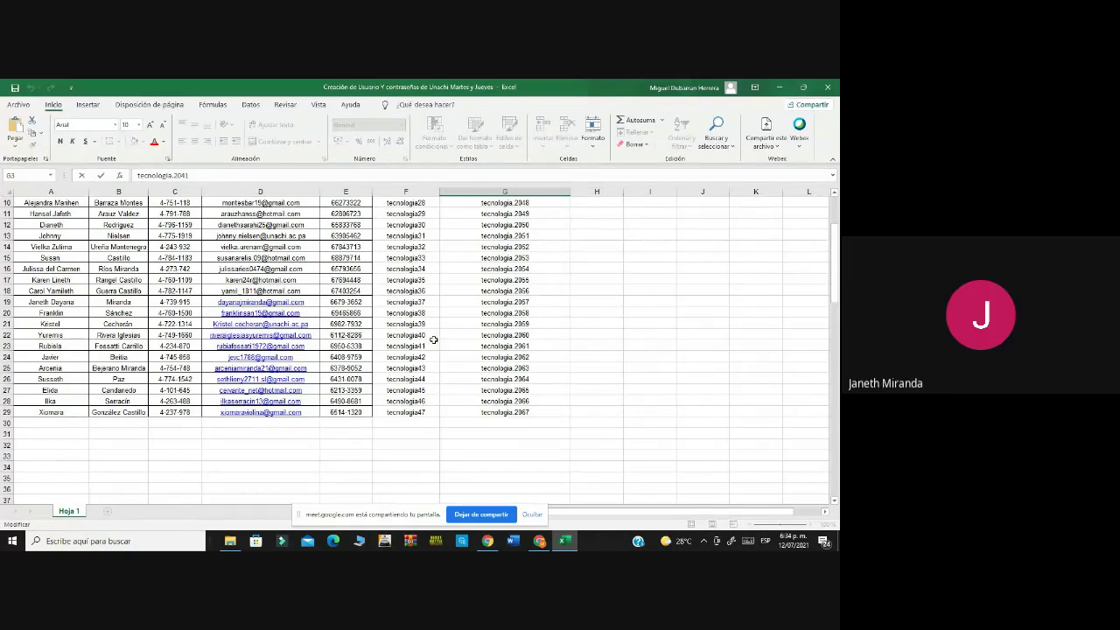
pyautogui.scroll(3, 145, 345)
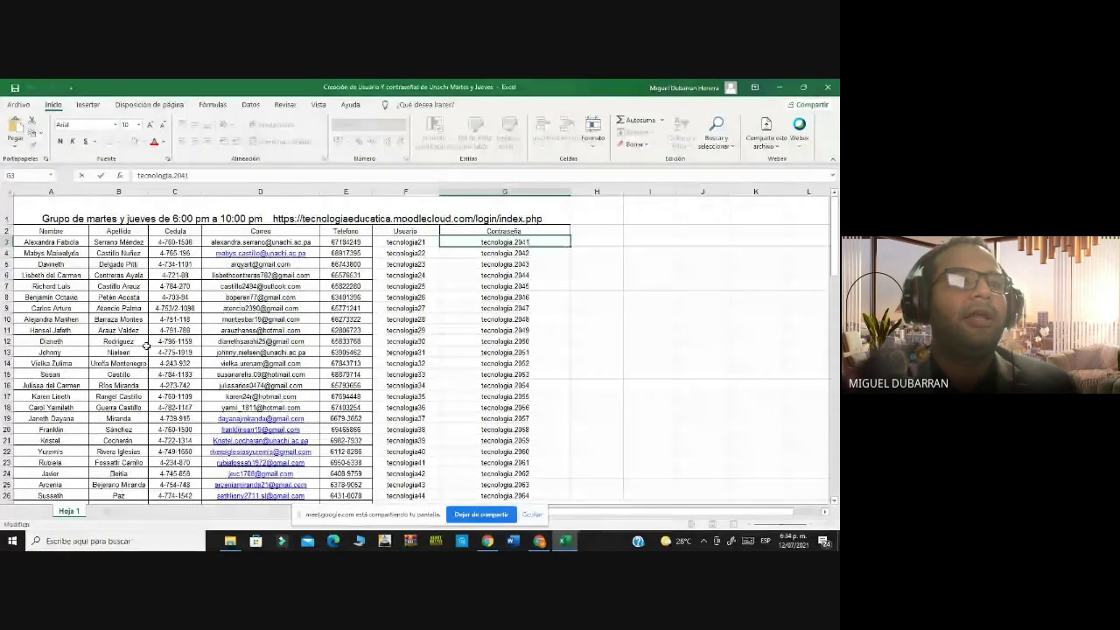
pyautogui.scroll(-1, 261, 382)
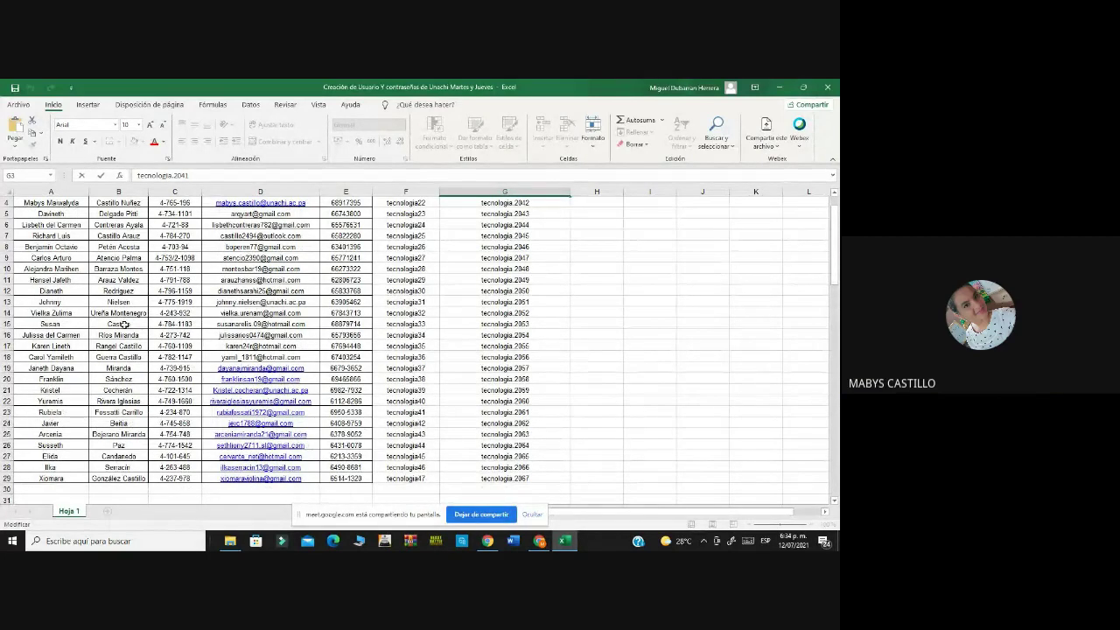
pyautogui.scroll(1, 122, 323)
pyautogui.scroll(-1, 122, 323)
pyautogui.scroll(1, 116, 343)
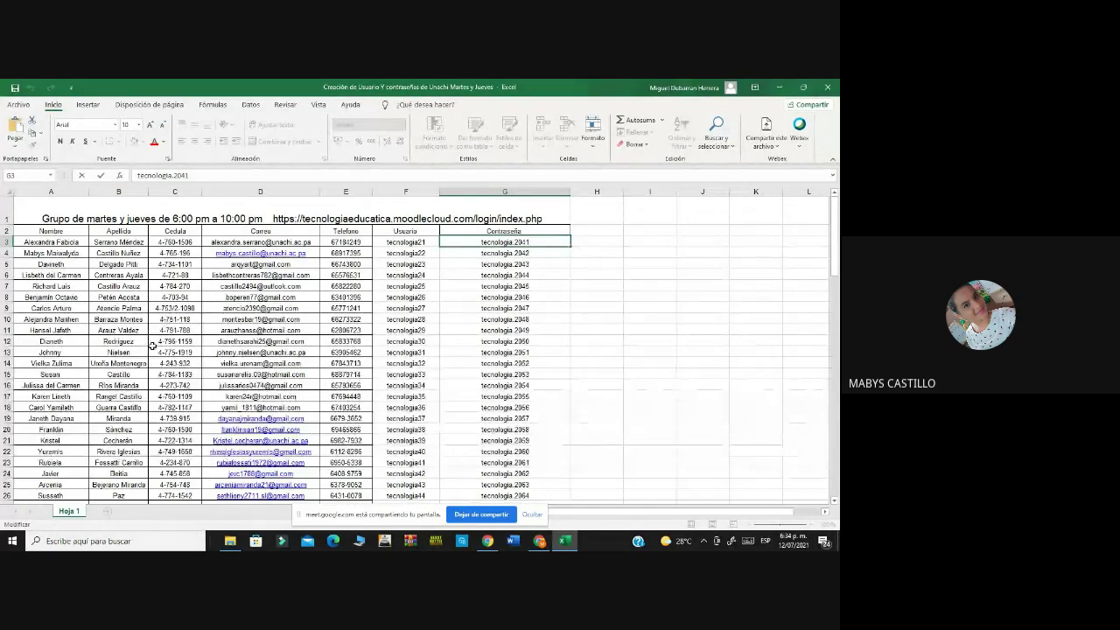
pyautogui.scroll(-1, 152, 346)
pyautogui.moveTo(43, 434); pyautogui.dragTo(191, 434)
pyautogui.doubleClick(432, 434)
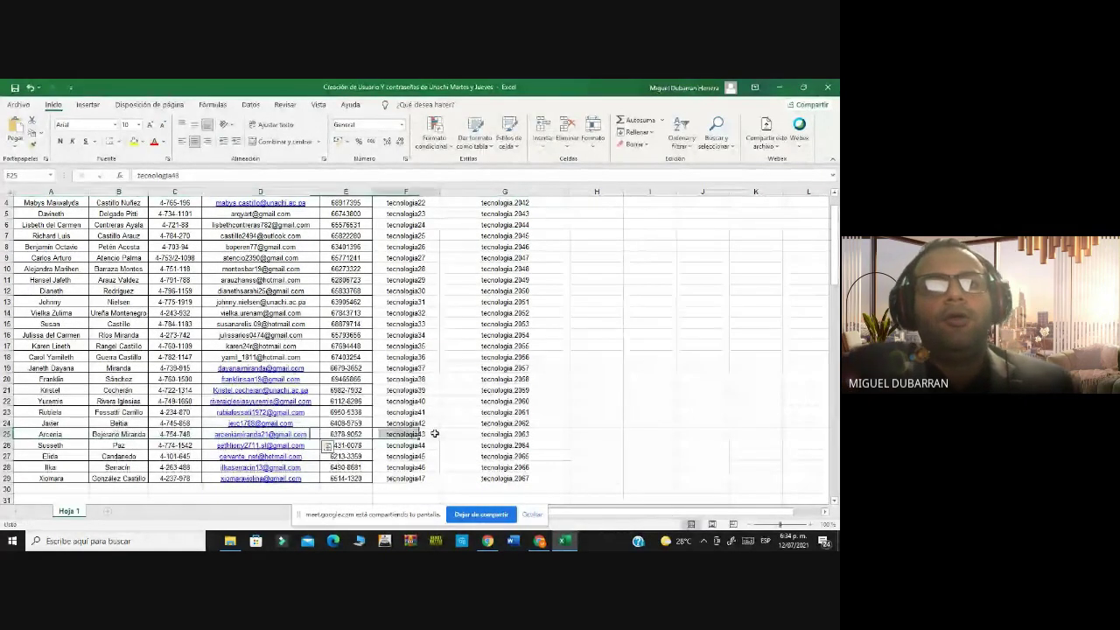
pyautogui.moveTo(432, 434); pyautogui.dragTo(381, 434)
pyautogui.hotkey('ctrl', 'c')
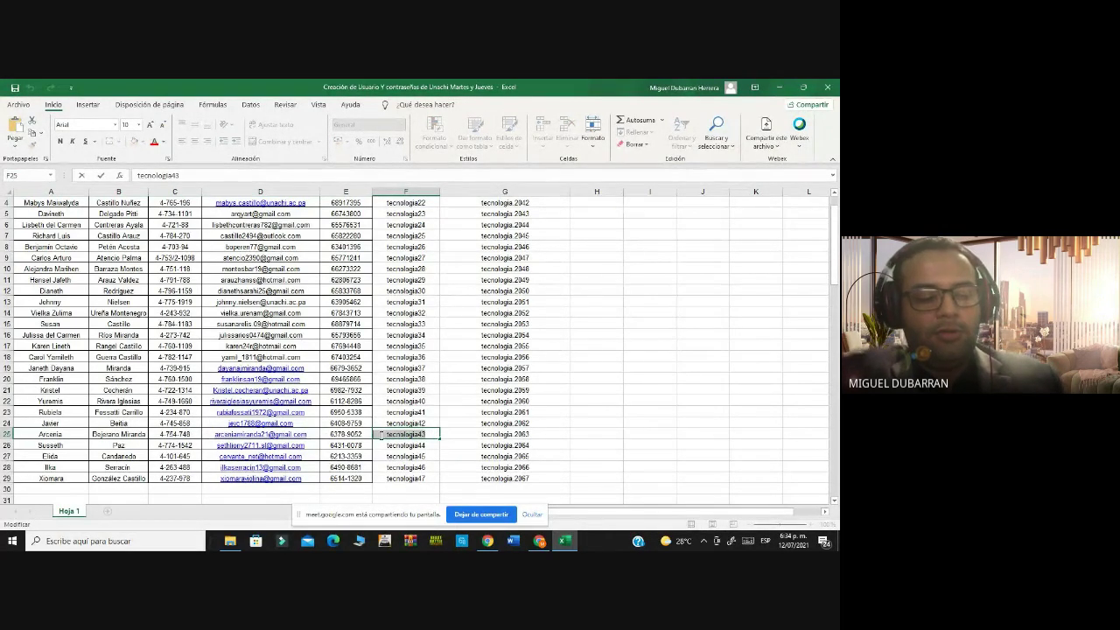
pyautogui.click(539, 541)
# - Sign in as the row-25 student using the pasted username and the G25 password
pyautogui.click(307, 230)
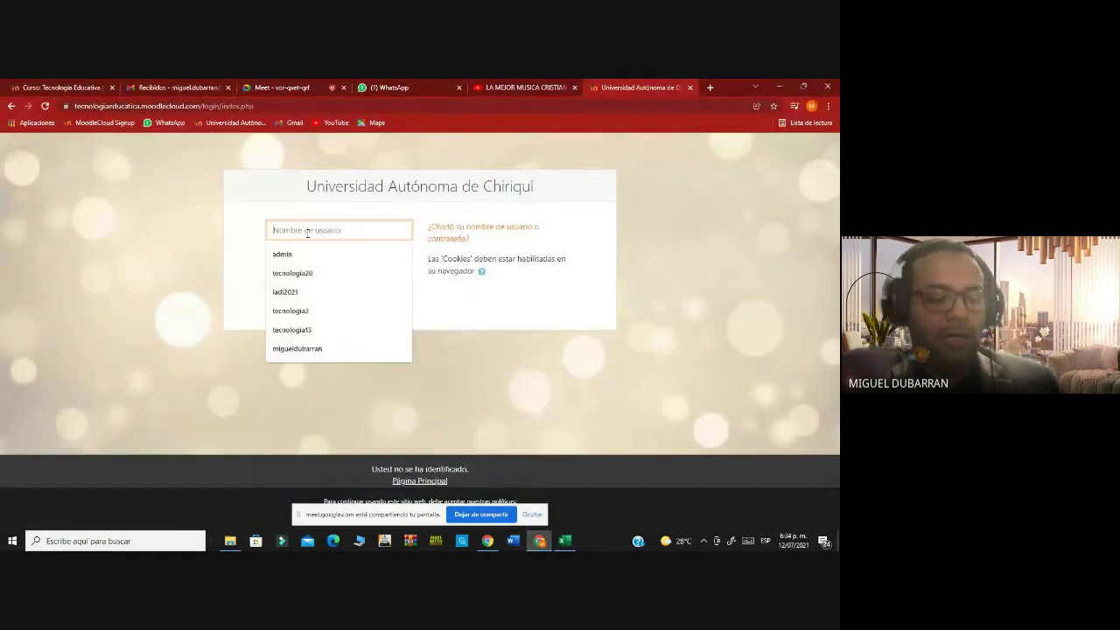
pyautogui.hotkey('ctrl', 'v')
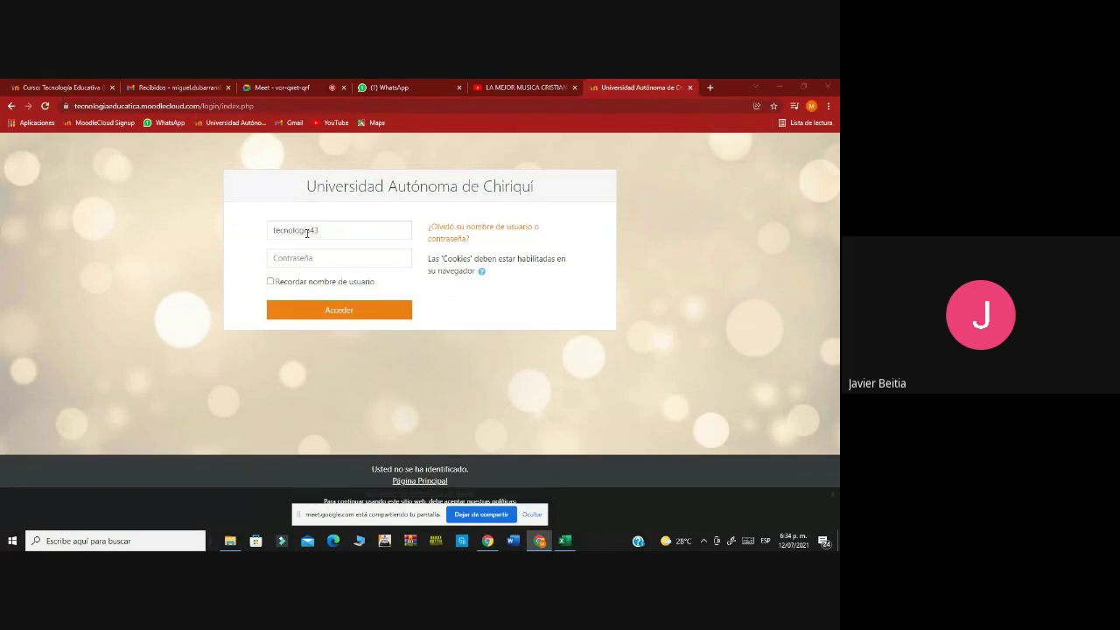
pyautogui.hotkey('alt', 'Tab')
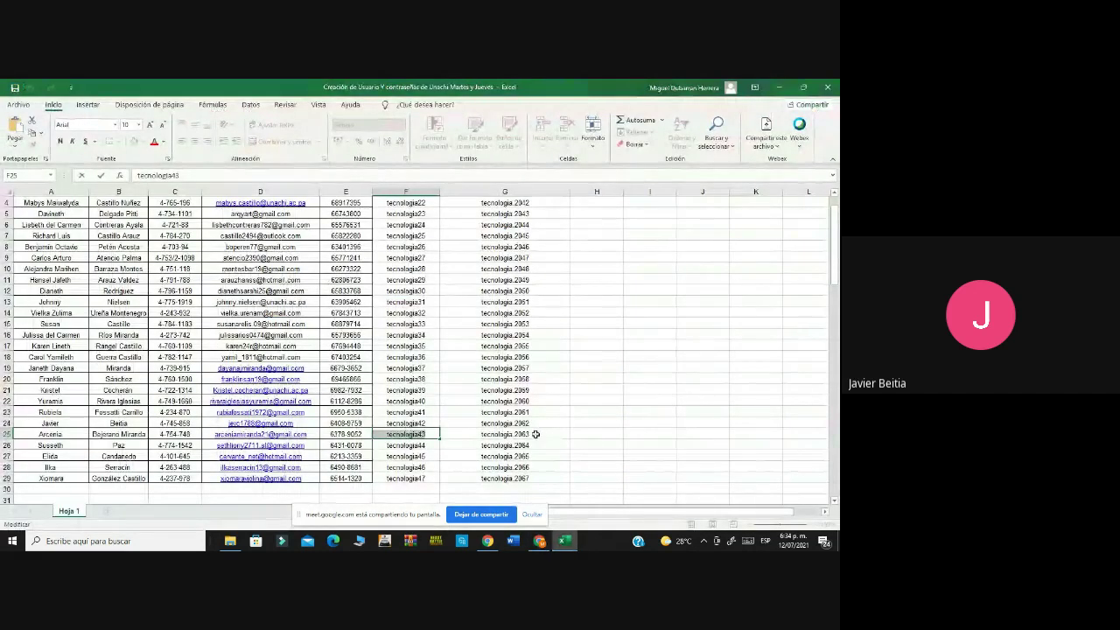
pyautogui.click(536, 434)
pyautogui.rightClick(471, 434)
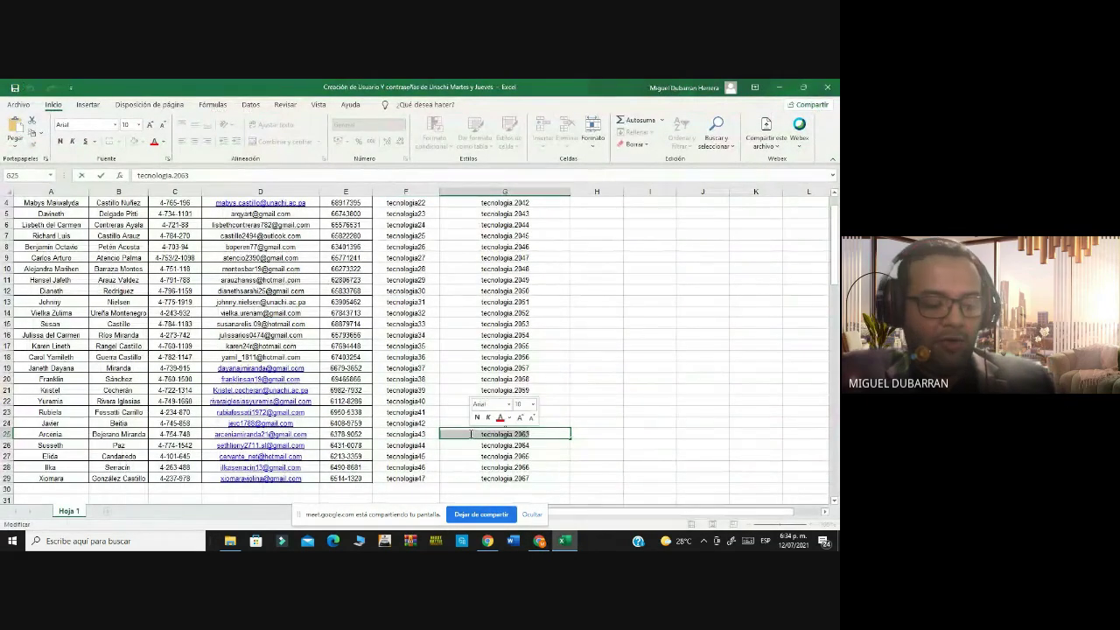
pyautogui.hotkey('alt', 'Tab')
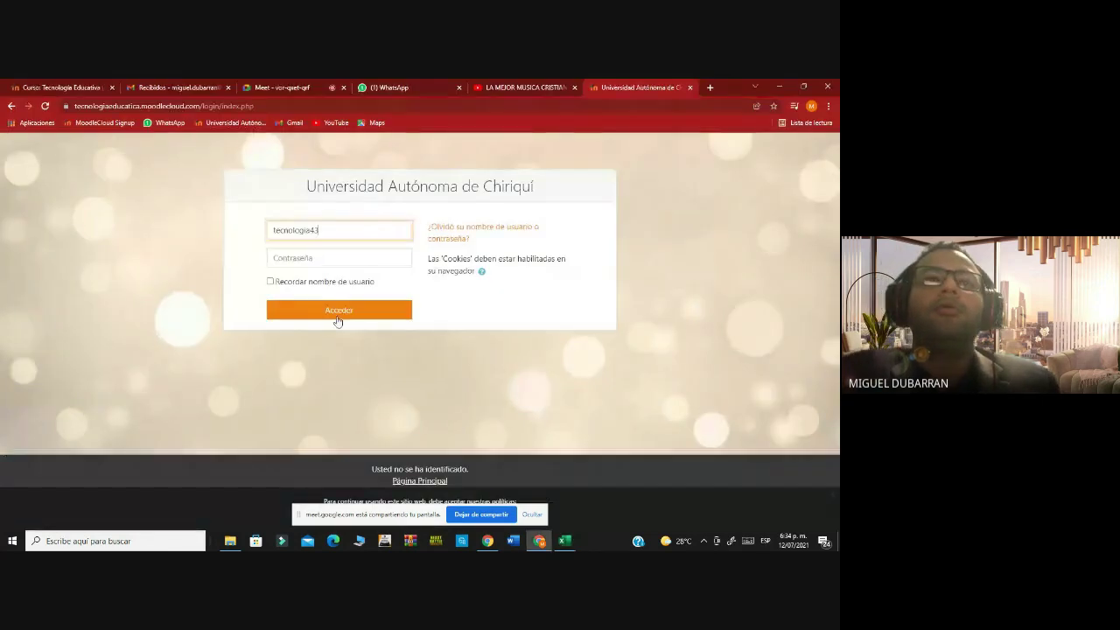
pyautogui.click(301, 257)
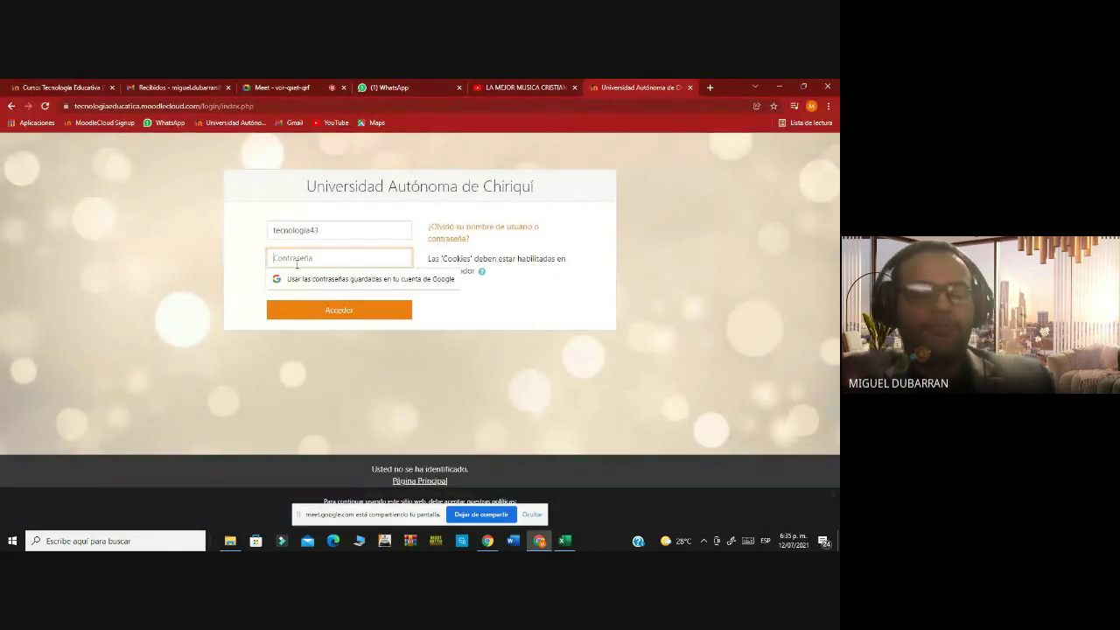
pyautogui.hotkey('ctrl', 'v')
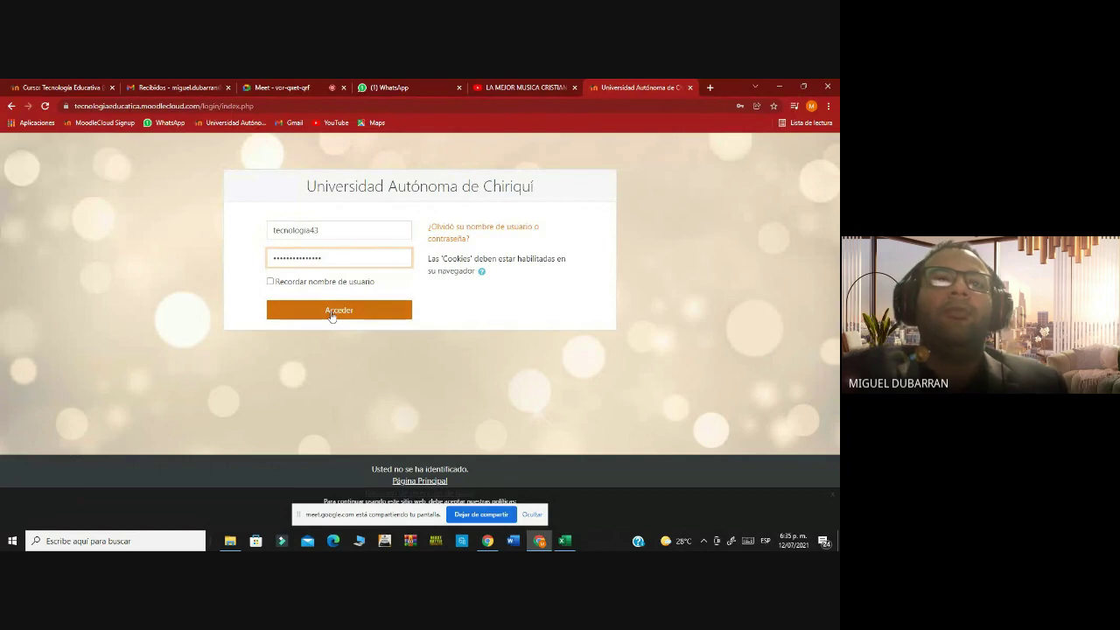
pyautogui.click(331, 311)
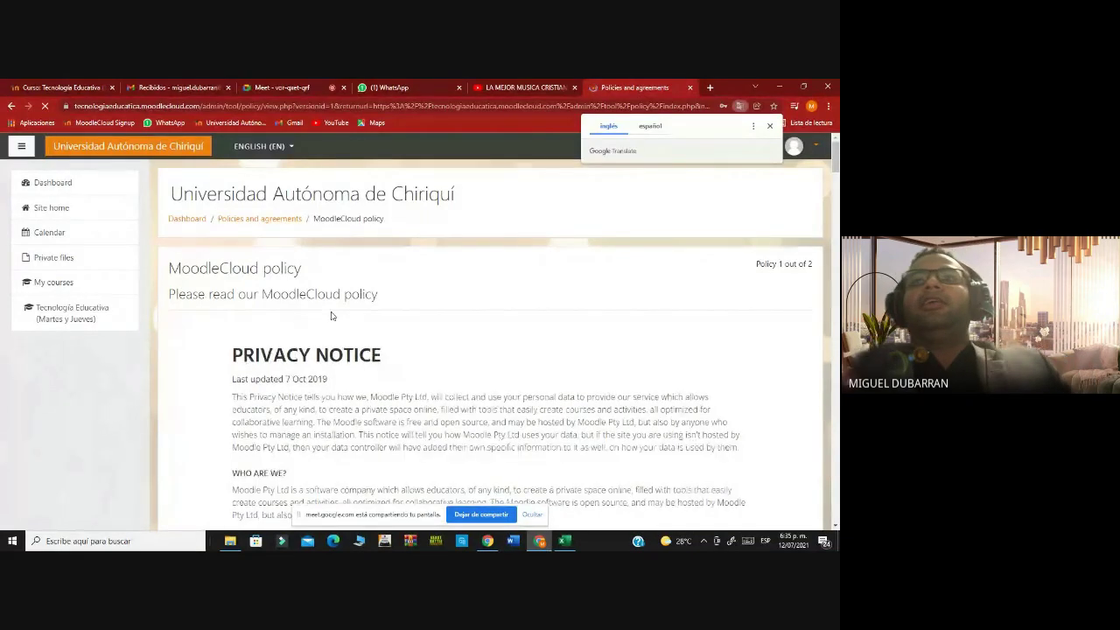
# - Close the Google Translate popup and switch to the Google Meet call
pyautogui.click(717, 185)
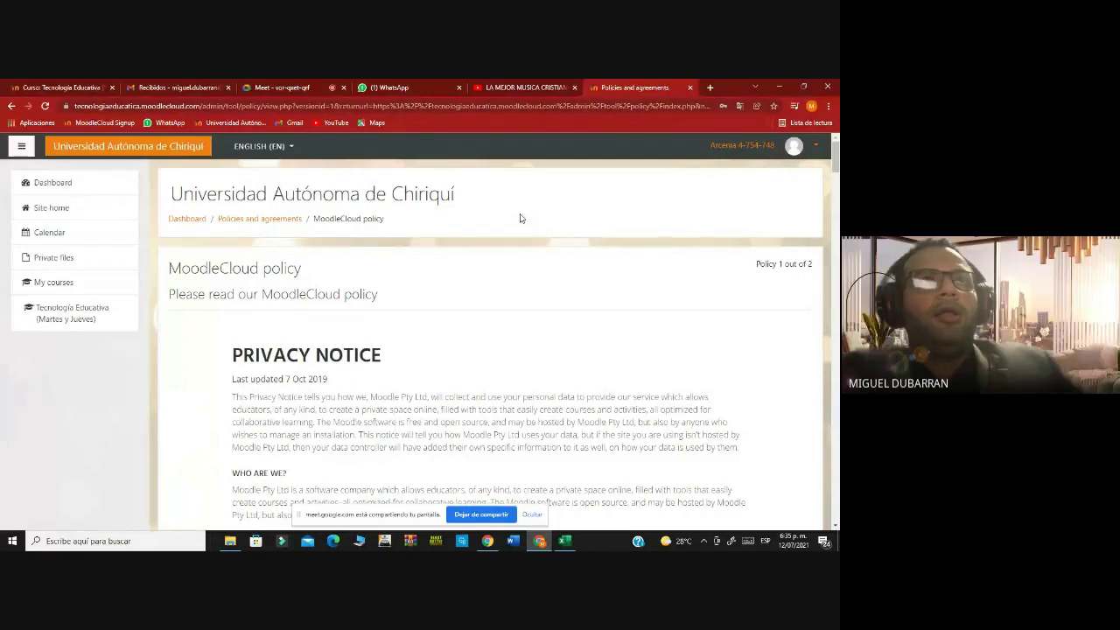
pyautogui.click(280, 86)
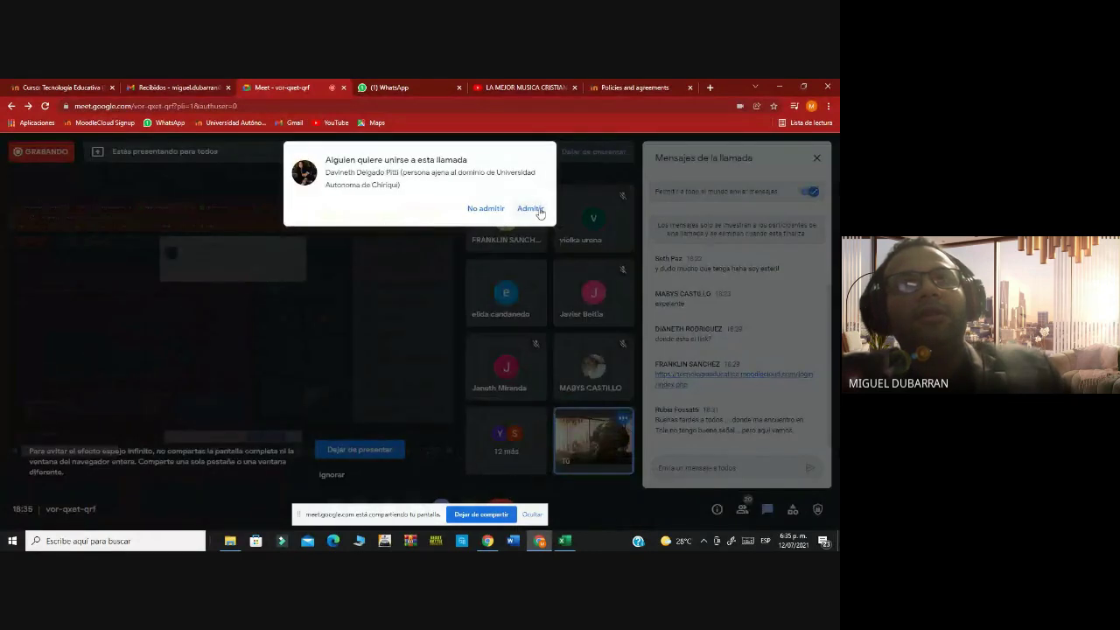
# - Admit the waiting participant into the Meet call and return to the Moodle policy page
pyautogui.click(530, 208)
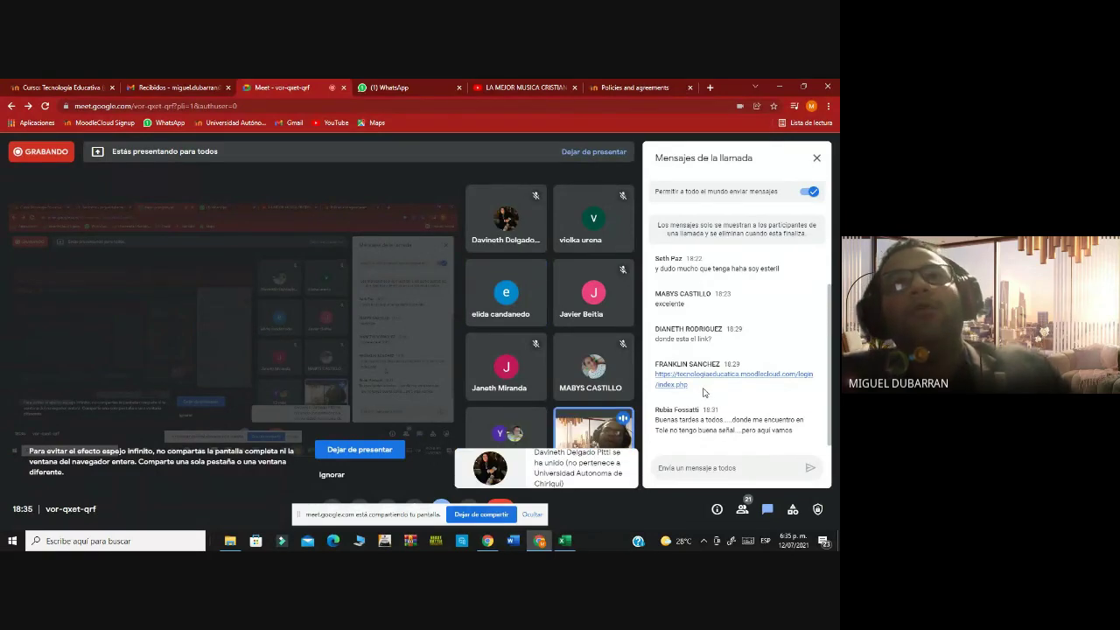
pyautogui.click(643, 87)
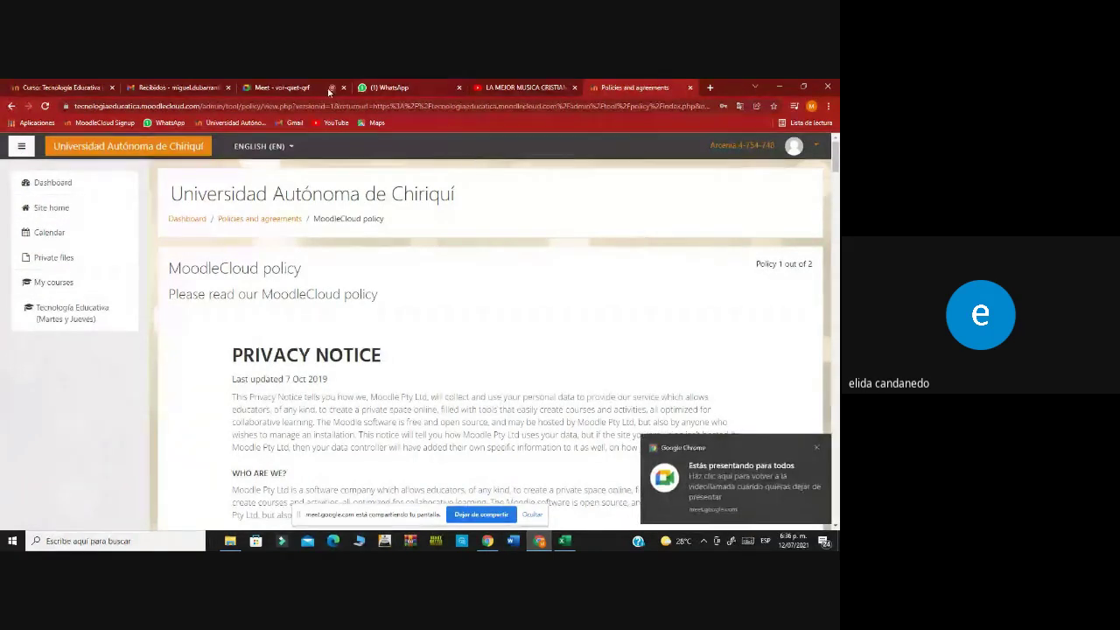
# - Return to the Google Meet call tab
pyautogui.click(301, 84)
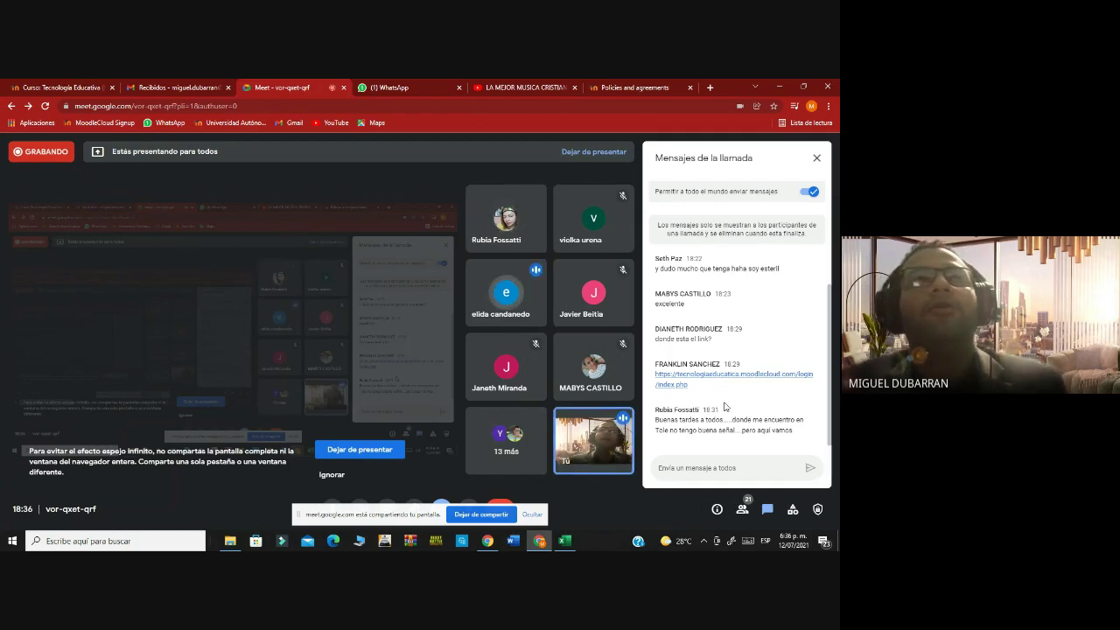
# - Bring the Excel student accounts spreadsheet to the front and scroll through it
pyautogui.click(441, 87)
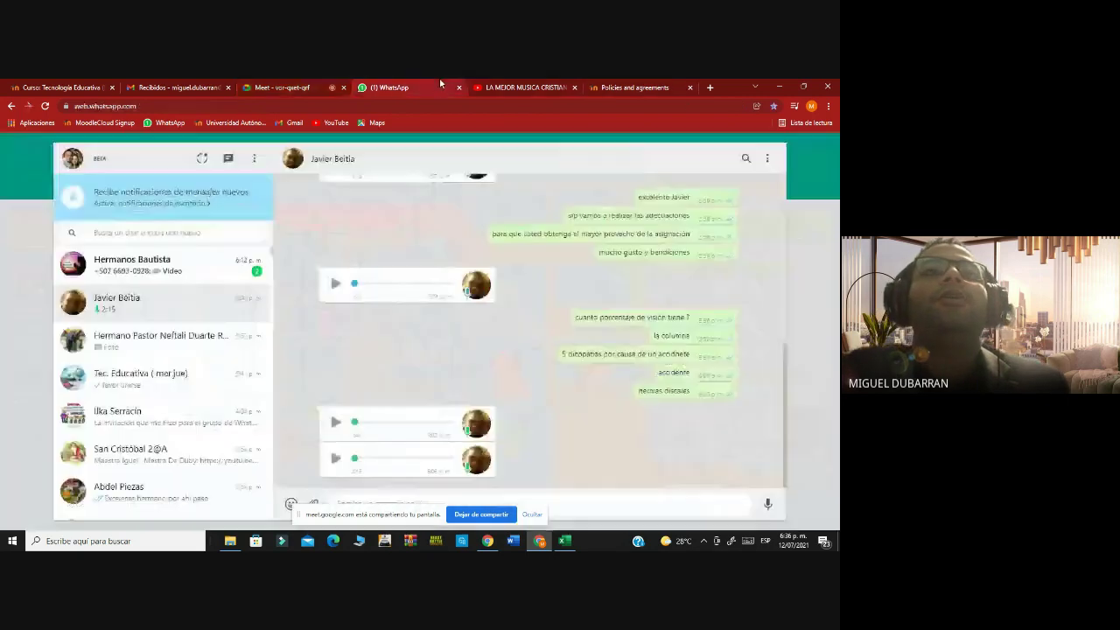
pyautogui.click(564, 541)
pyautogui.scroll(1, 427, 341)
pyautogui.scroll(-2, 423, 315)
pyautogui.scroll(2, 423, 308)
pyautogui.scroll(-1, 423, 308)
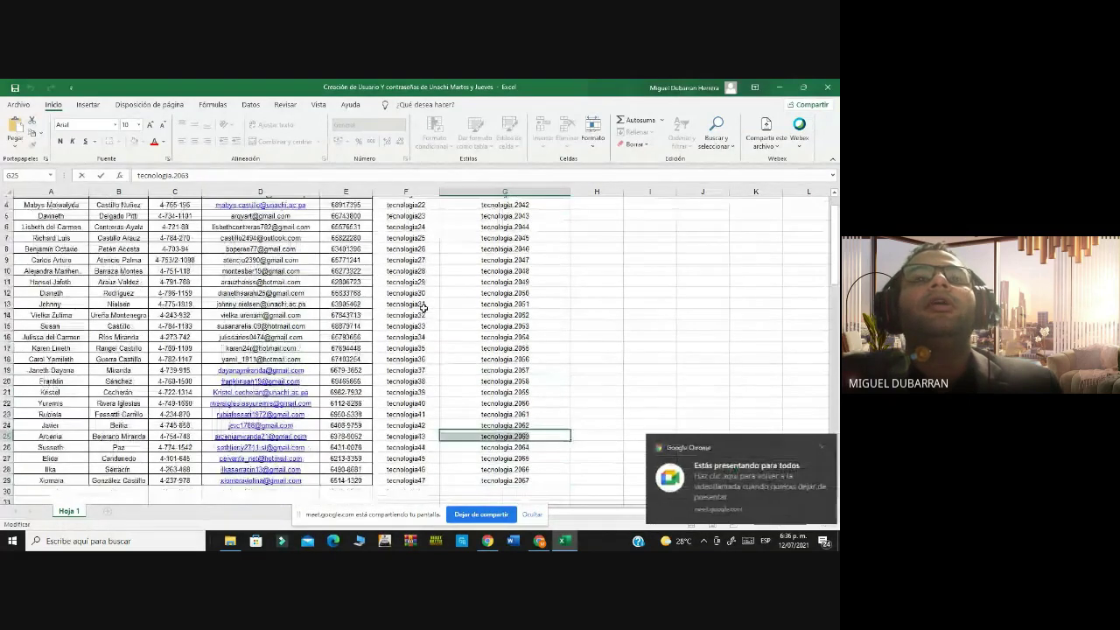
# - Dismiss the presenting notification, minimize Excel, and return to the Moodle policy page
pyautogui.click(819, 448)
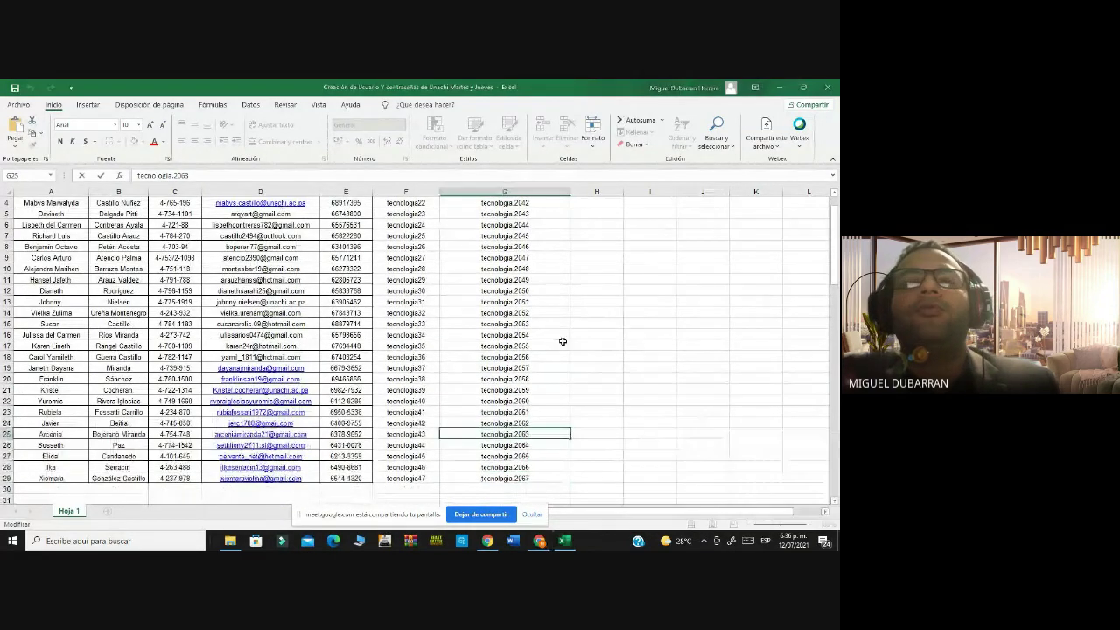
pyautogui.scroll(1, 581, 330)
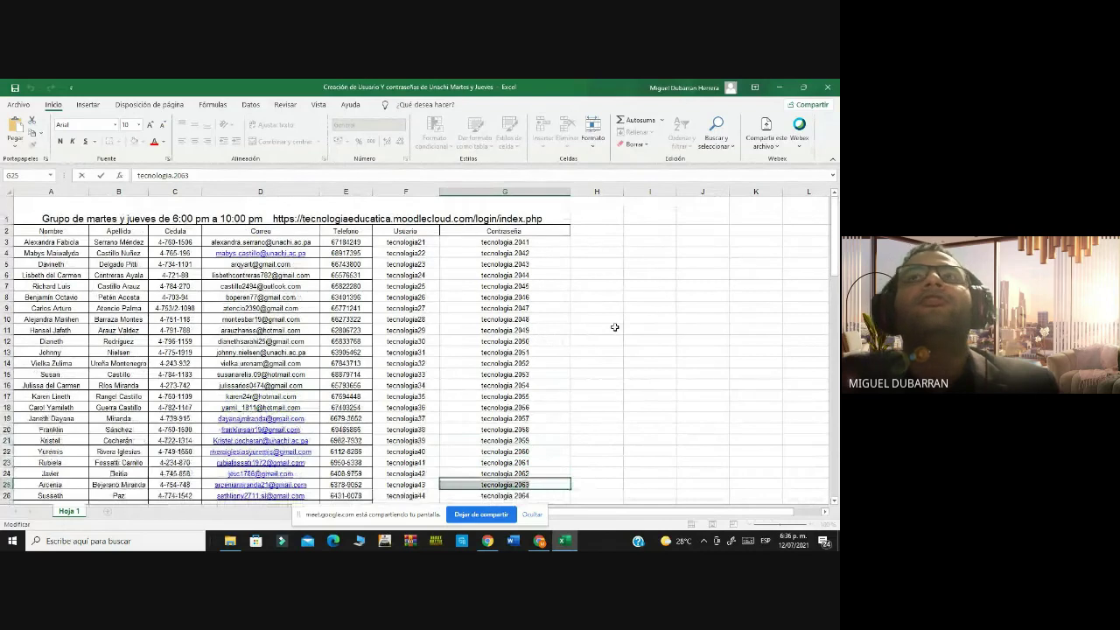
pyautogui.click(782, 87)
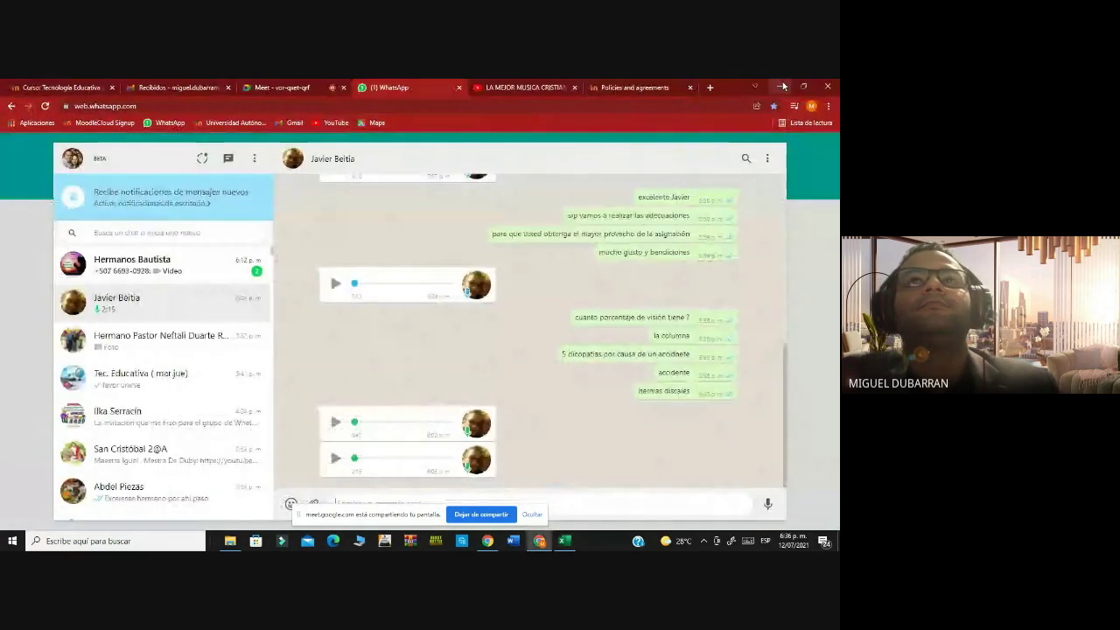
pyautogui.click(621, 86)
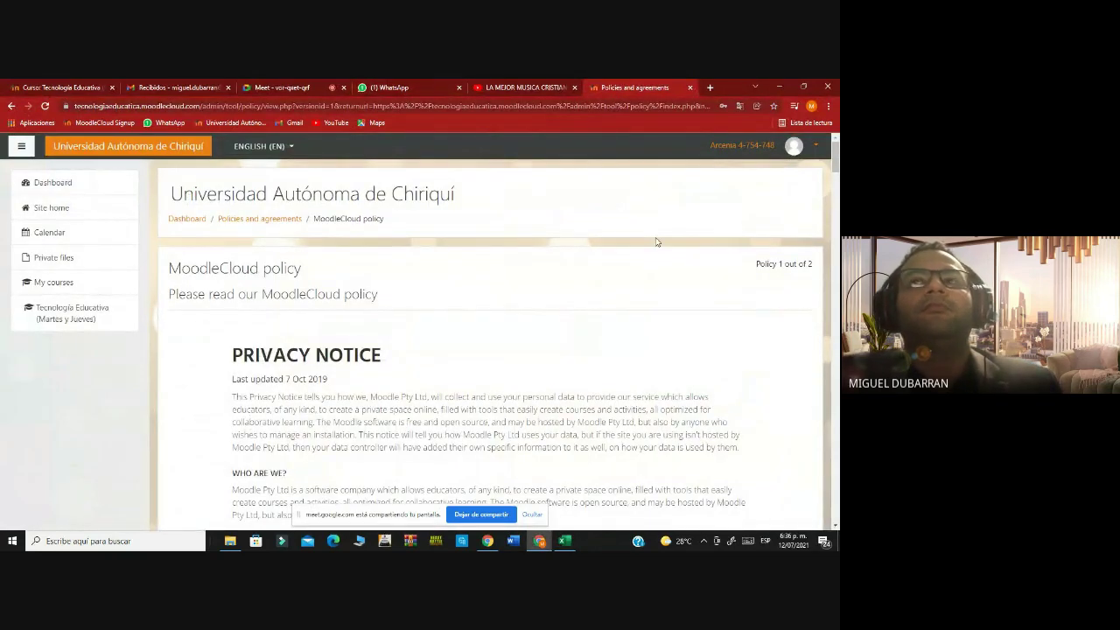
# - Pass through the WhatsApp tab to reach the Google Meet call with participants and chat
pyautogui.click(390, 87)
pyautogui.click(314, 81)
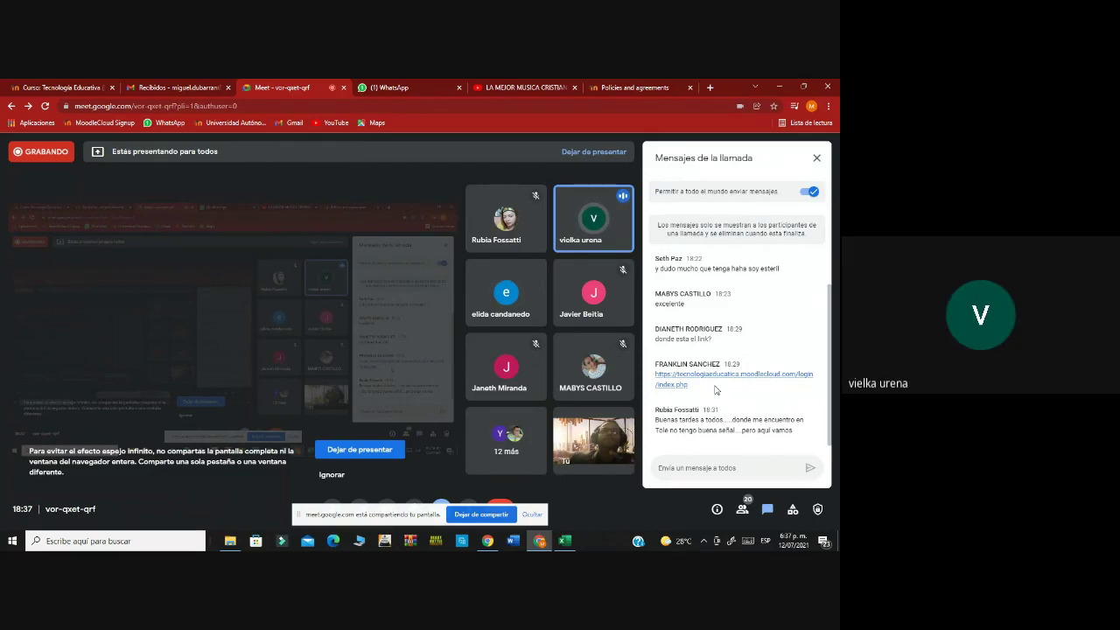
# - Copy the row 27 username and password (F27:G27) from the student sheet, then return to Chrome
pyautogui.click(636, 87)
pyautogui.click(518, 87)
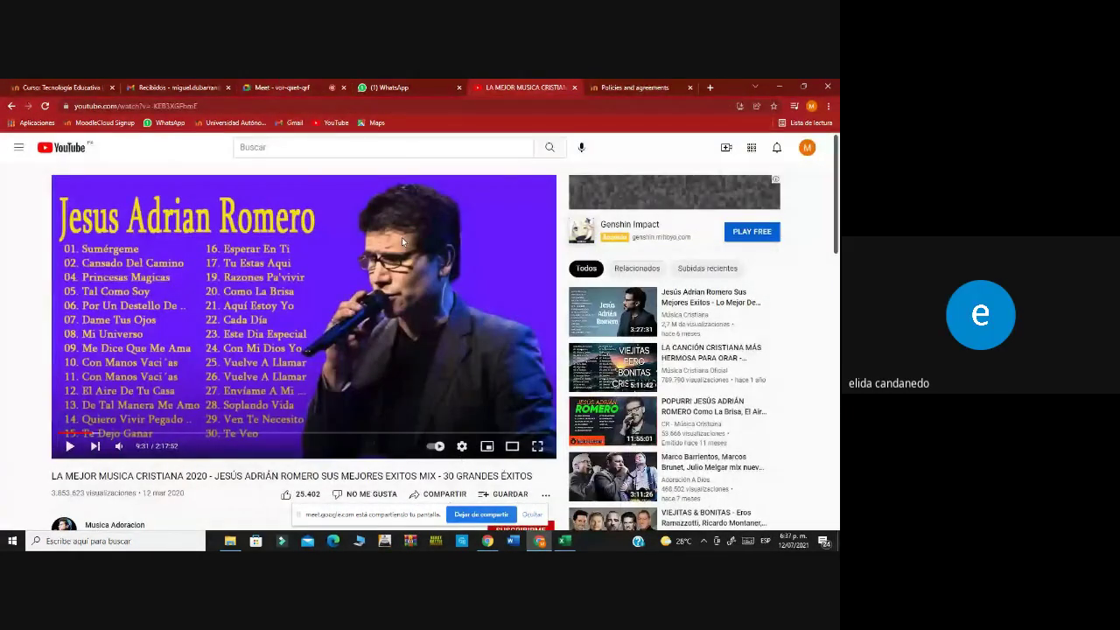
pyautogui.click(564, 539)
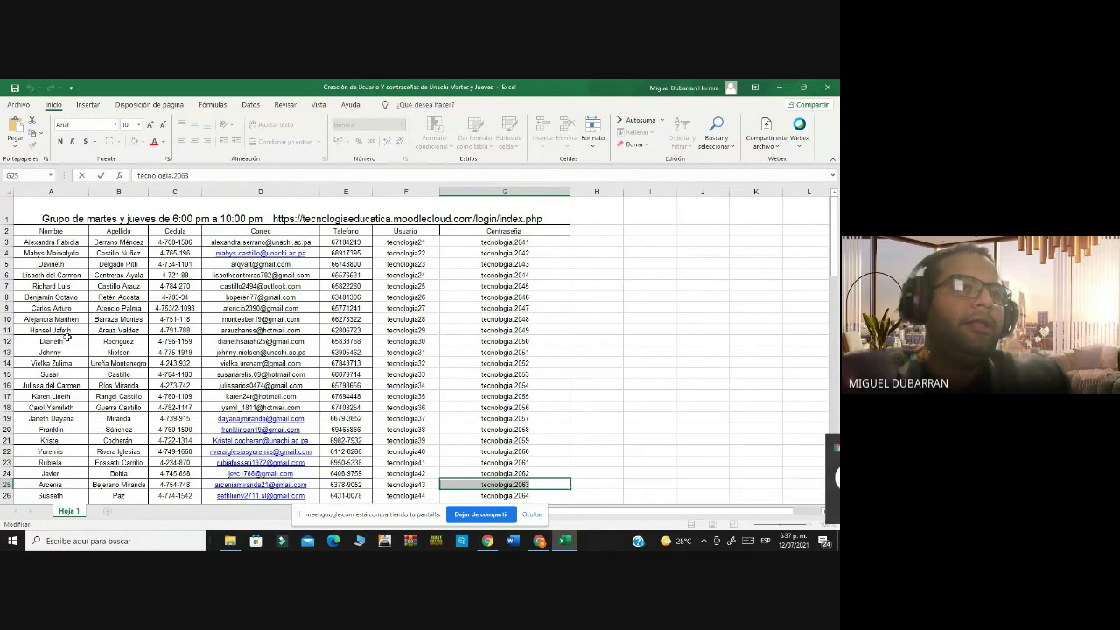
pyautogui.scroll(-1, 68, 336)
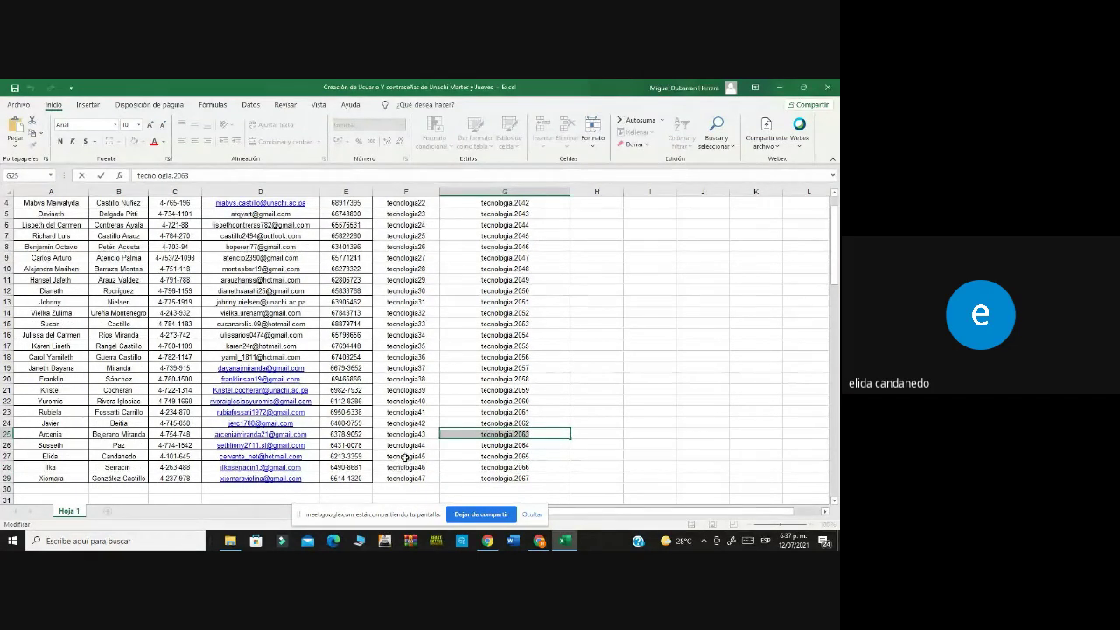
pyautogui.moveTo(405, 457); pyautogui.dragTo(458, 456)
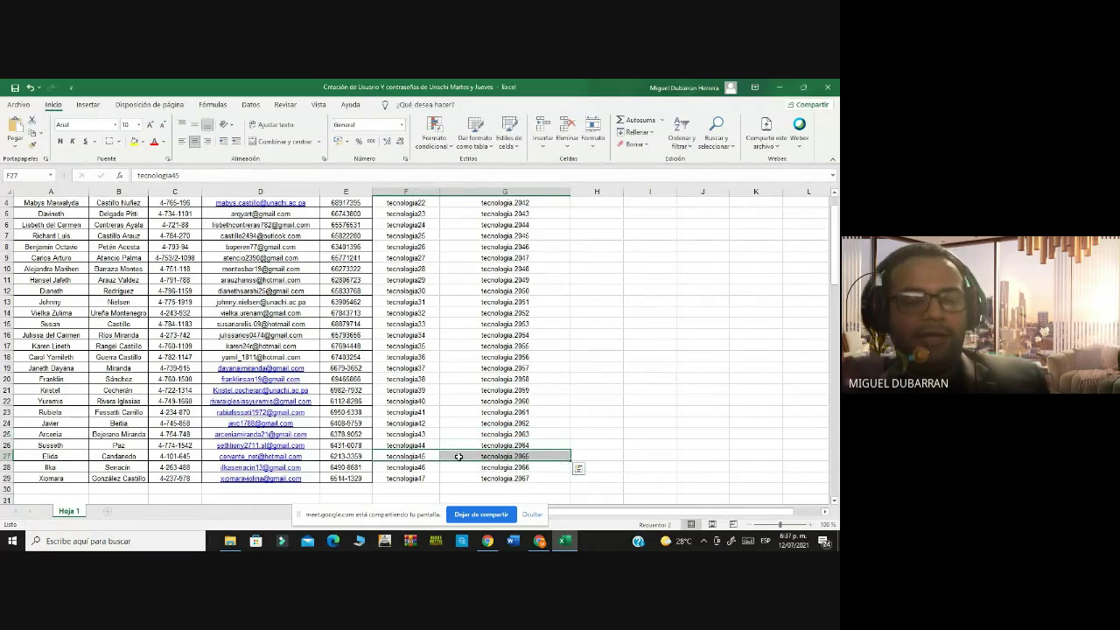
pyautogui.hotkey('ctrl', 'c')
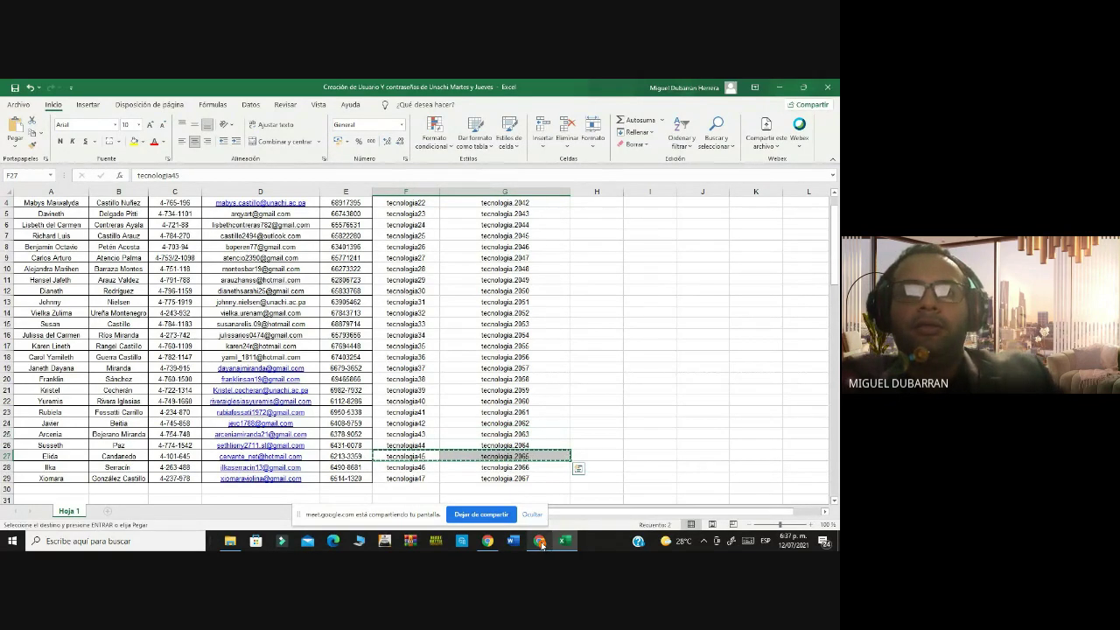
pyautogui.click(540, 541)
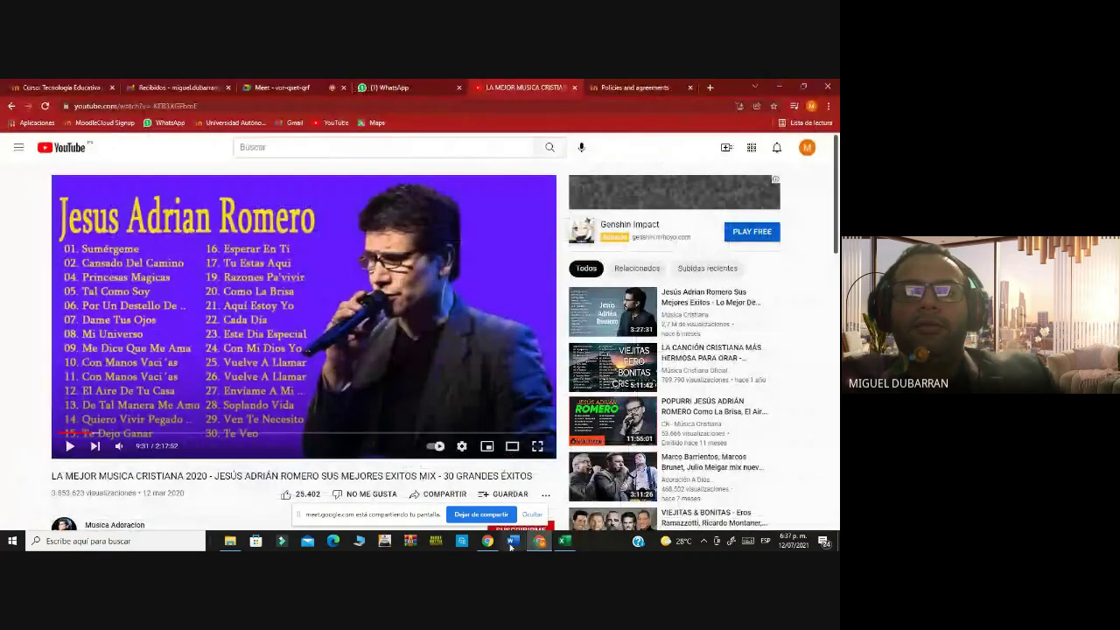
# - Paste and send the row 27 credentials twice in the Meet chat, then highlight them
pyautogui.click(269, 83)
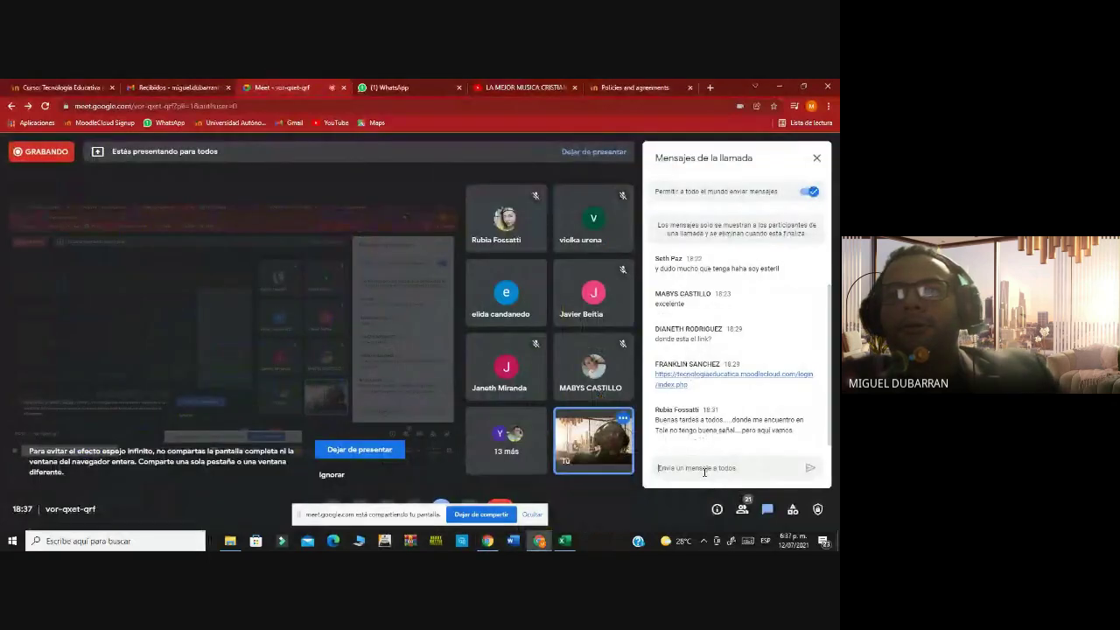
pyautogui.hotkey('ctrl', 'v')
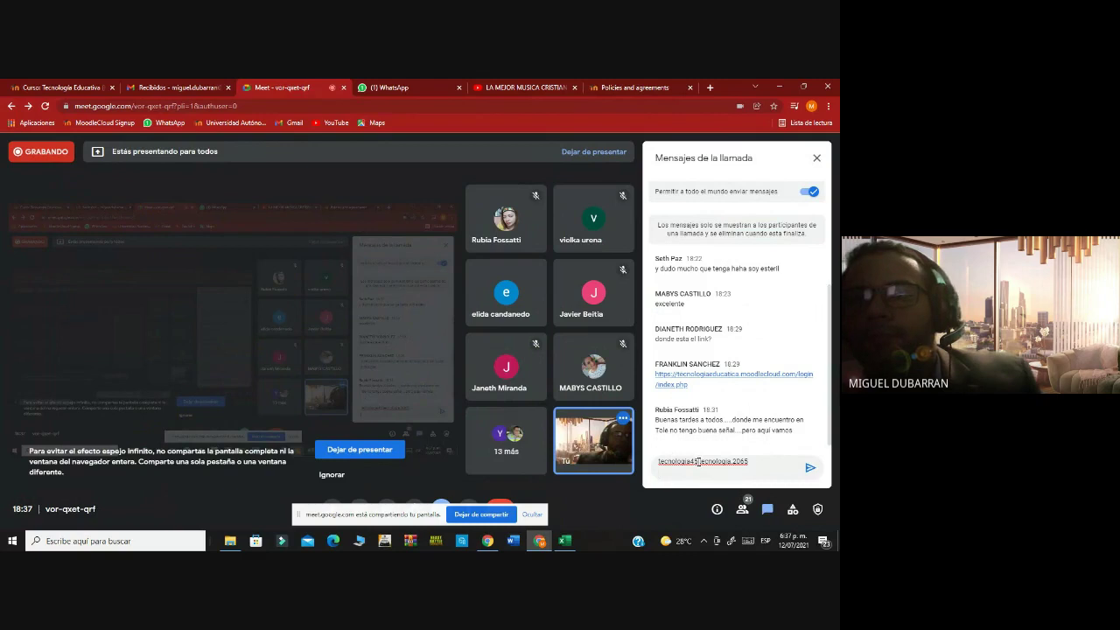
pyautogui.press('Return')
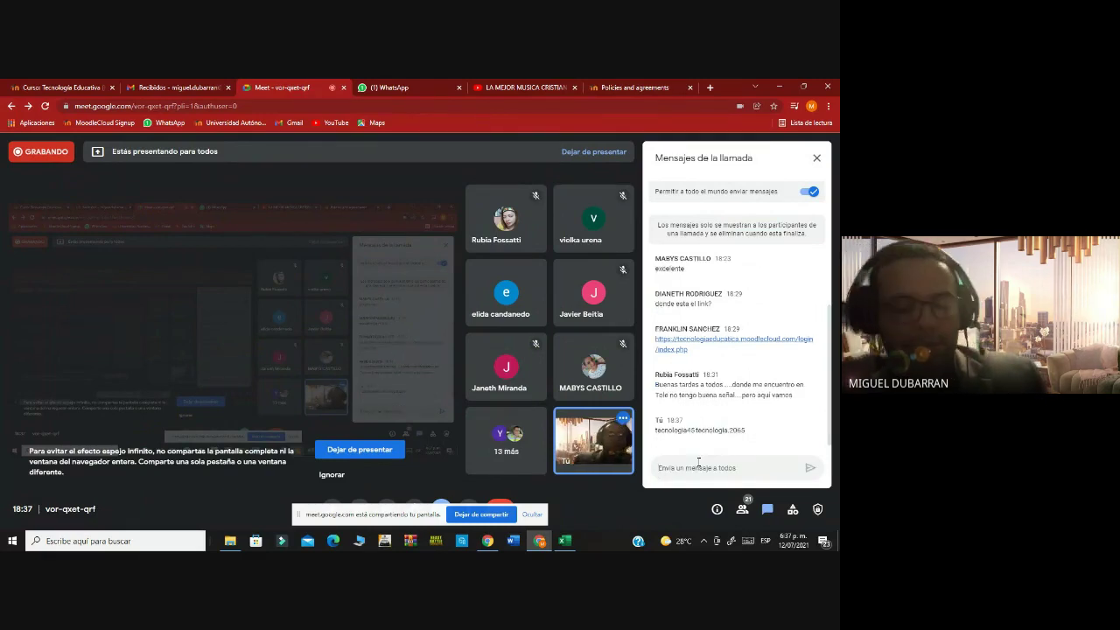
pyautogui.hotkey('ctrl', 'v')
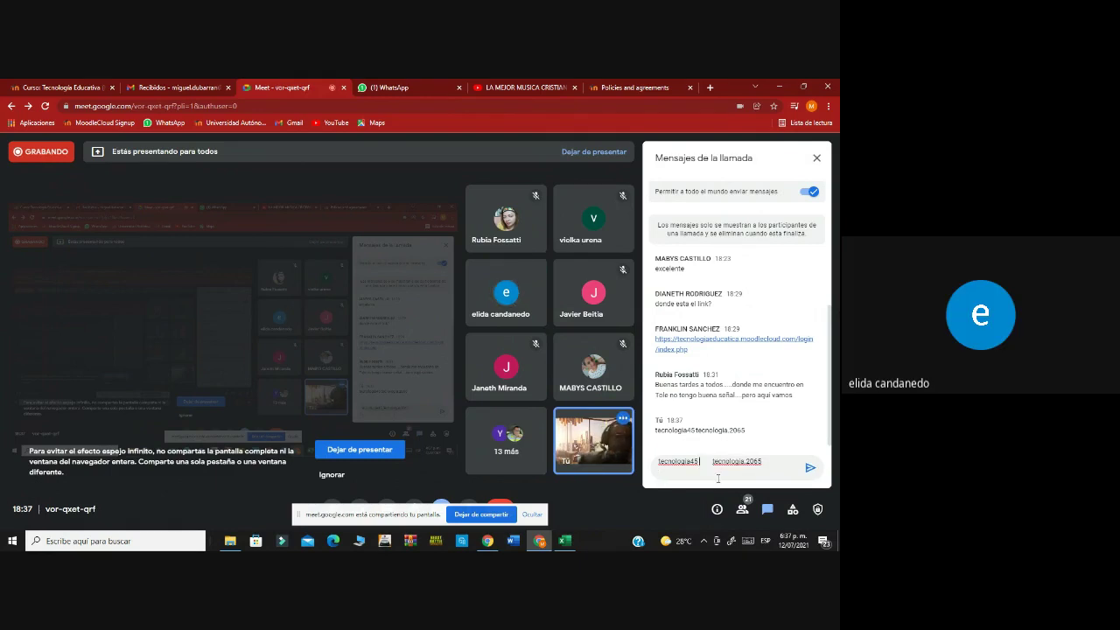
pyautogui.press('Return')
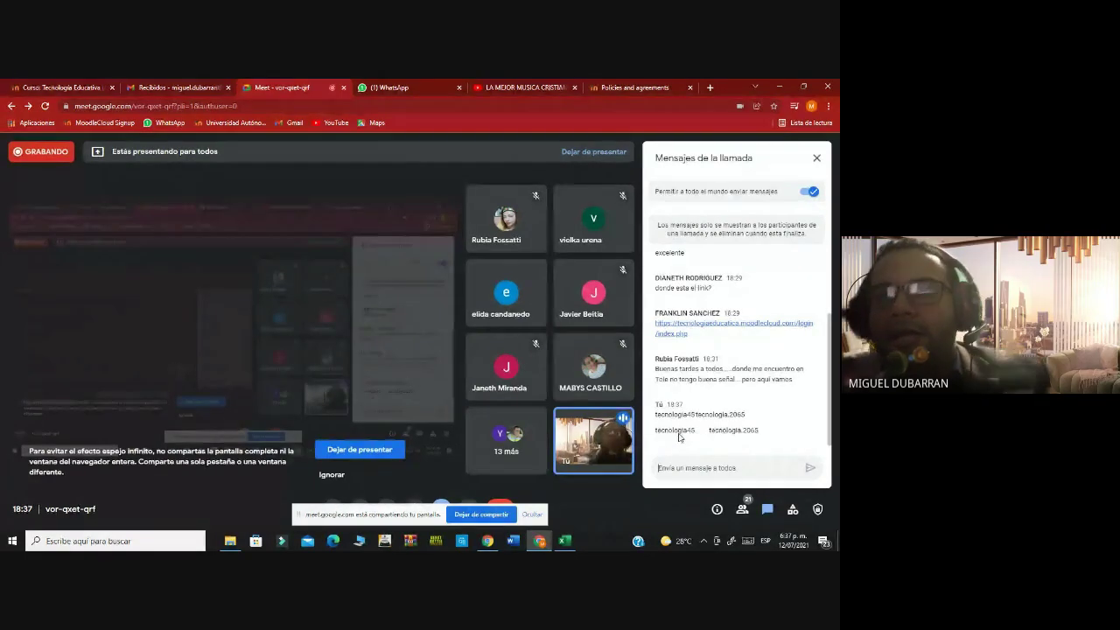
pyautogui.moveTo(696, 429); pyautogui.dragTo(656, 430)
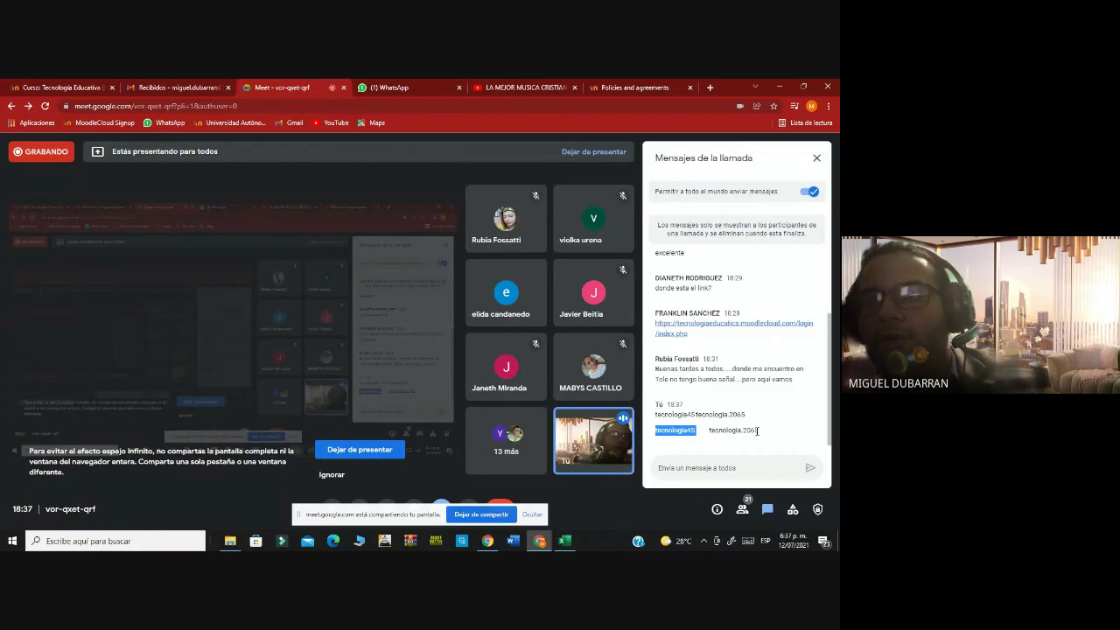
pyautogui.moveTo(758, 431)
pyautogui.mouseDown()
pyautogui.moveTo(723, 430)
pyautogui.moveTo(759, 430)
pyautogui.mouseUp()
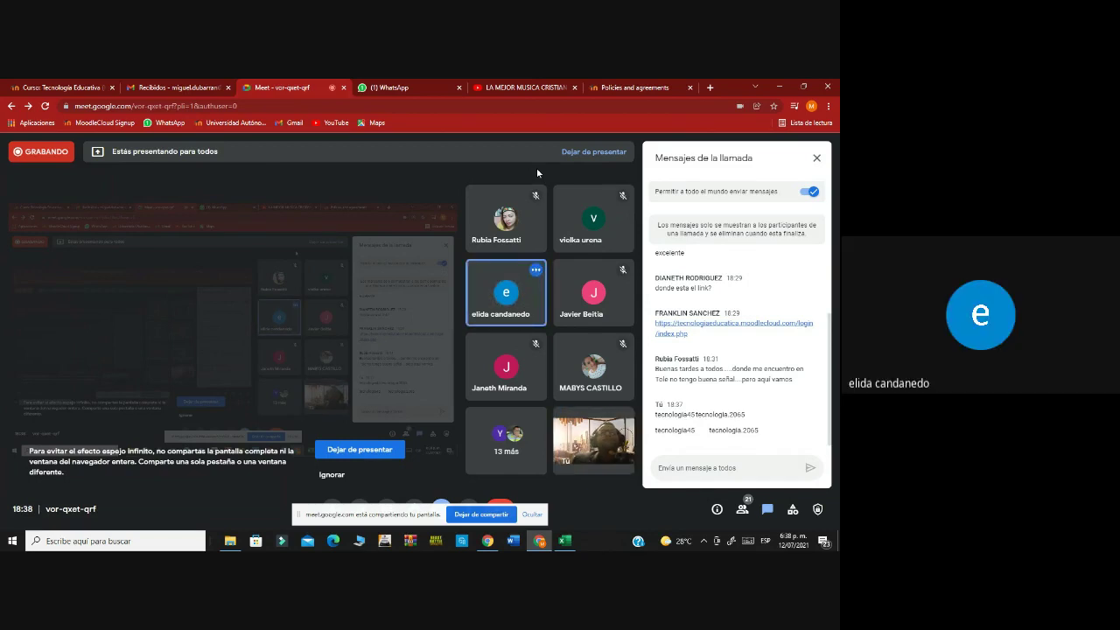
# - Dismiss the sharing notice, scroll the MoodleCloud policy to its end and back to top
pyautogui.hotkey('ctrl', '9')
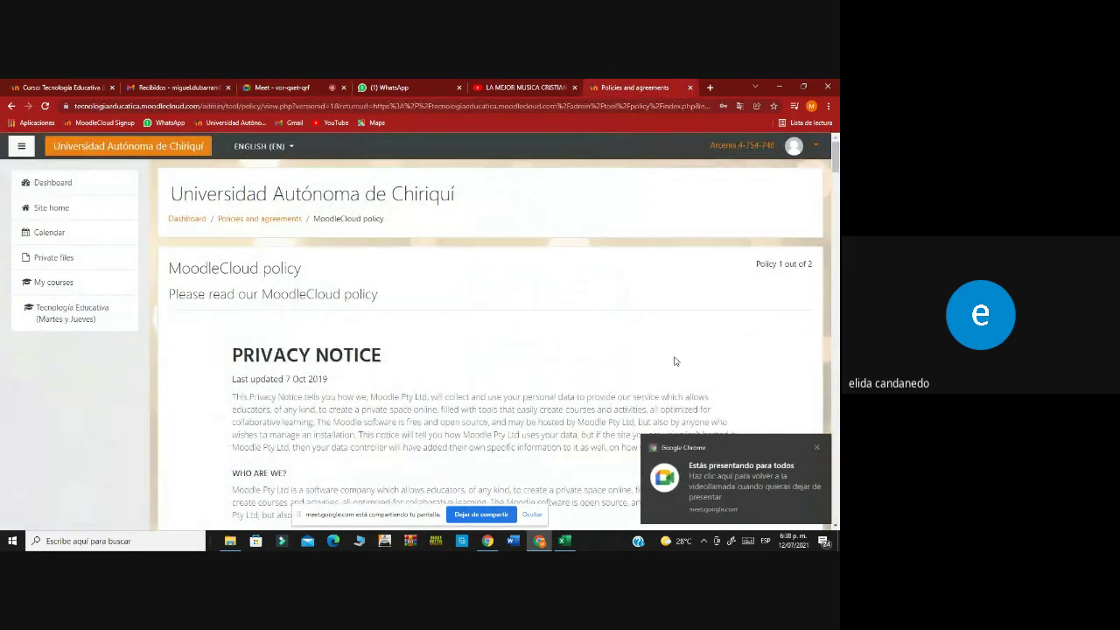
pyautogui.click(814, 448)
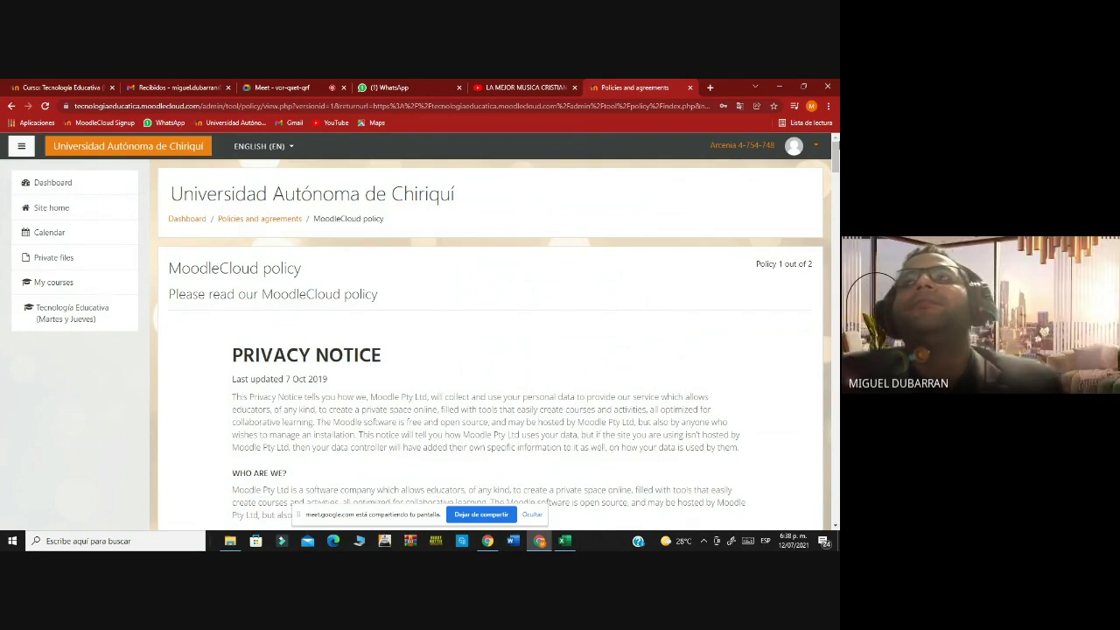
pyautogui.scroll(-15, 490, 350)
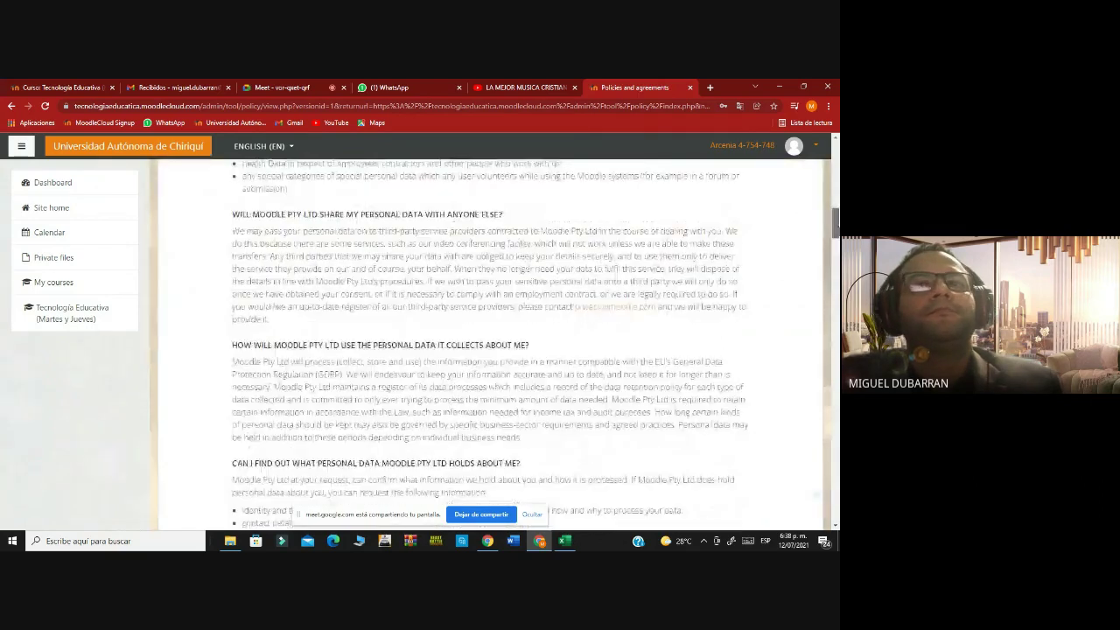
pyautogui.moveTo(835, 314); pyautogui.dragTo(835, 515)
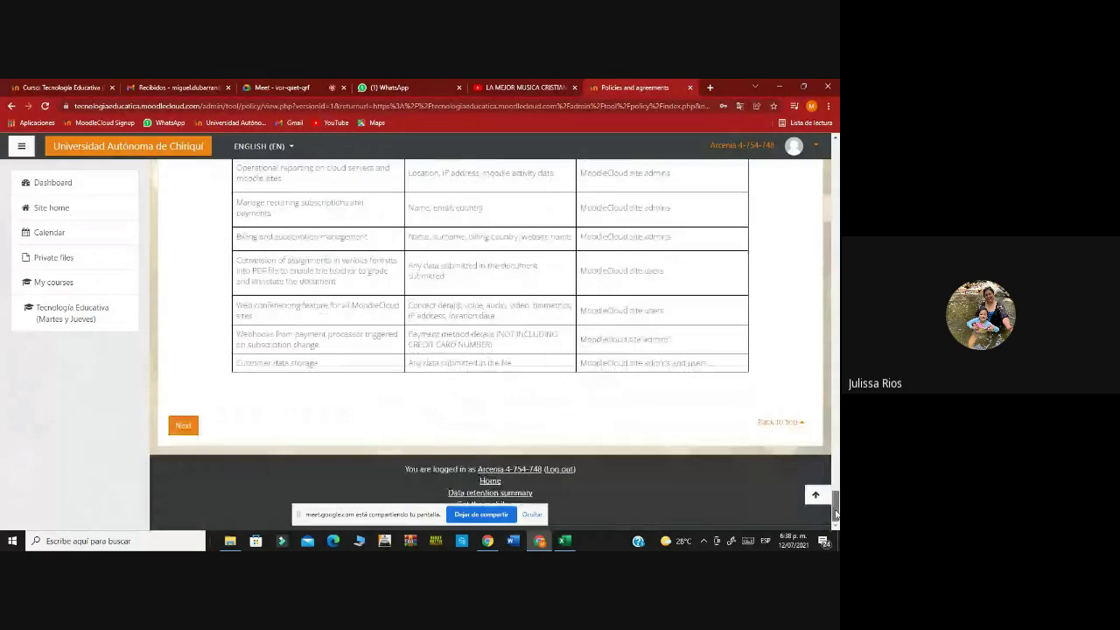
pyautogui.click(815, 494)
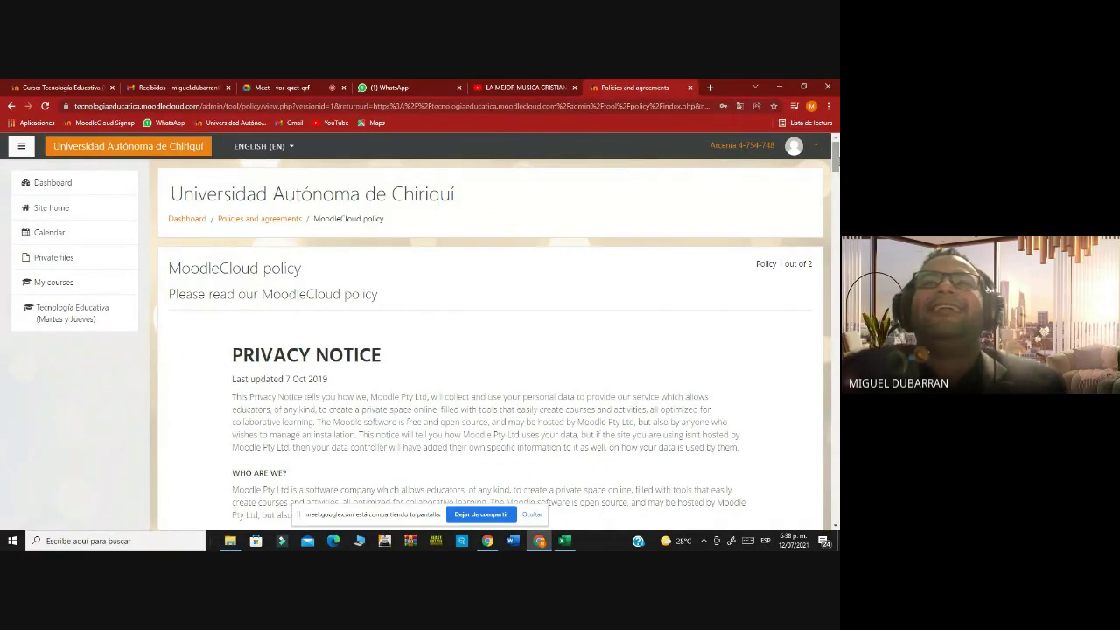
pyautogui.click(311, 79)
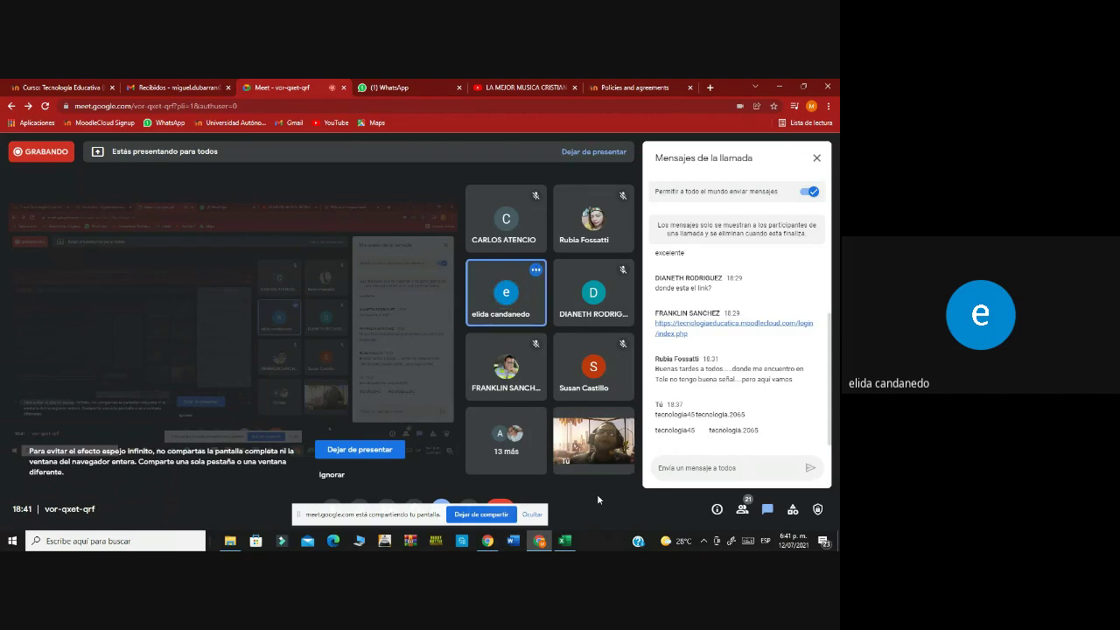
# - Return to the MoodleCloud policy page and dismiss the 'Estás presentando para todos' notice
pyautogui.click(658, 87)
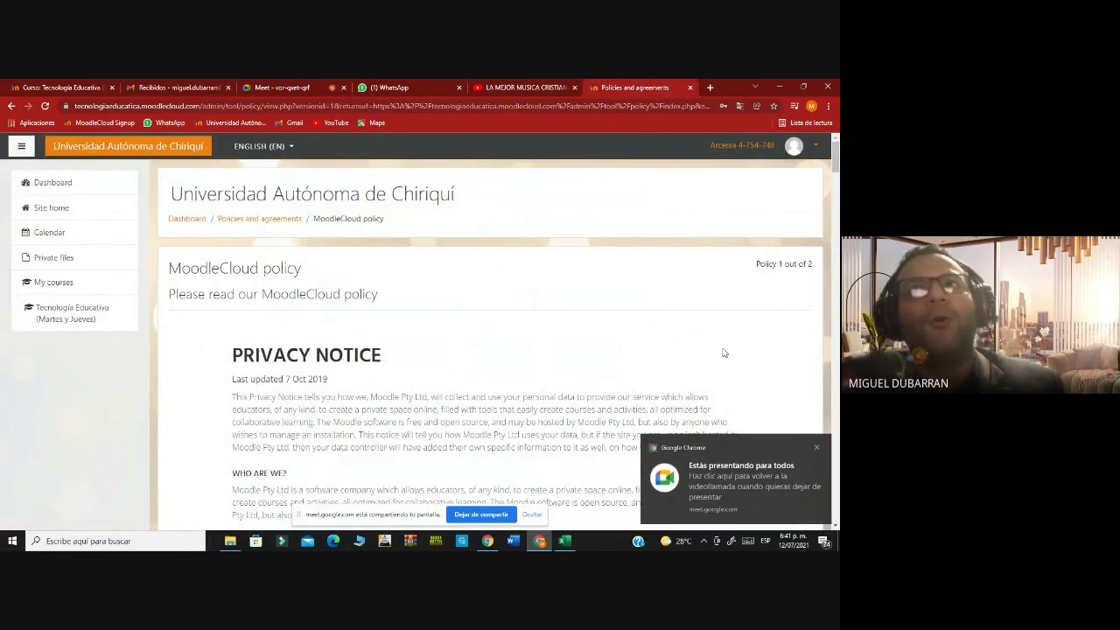
pyautogui.click(816, 447)
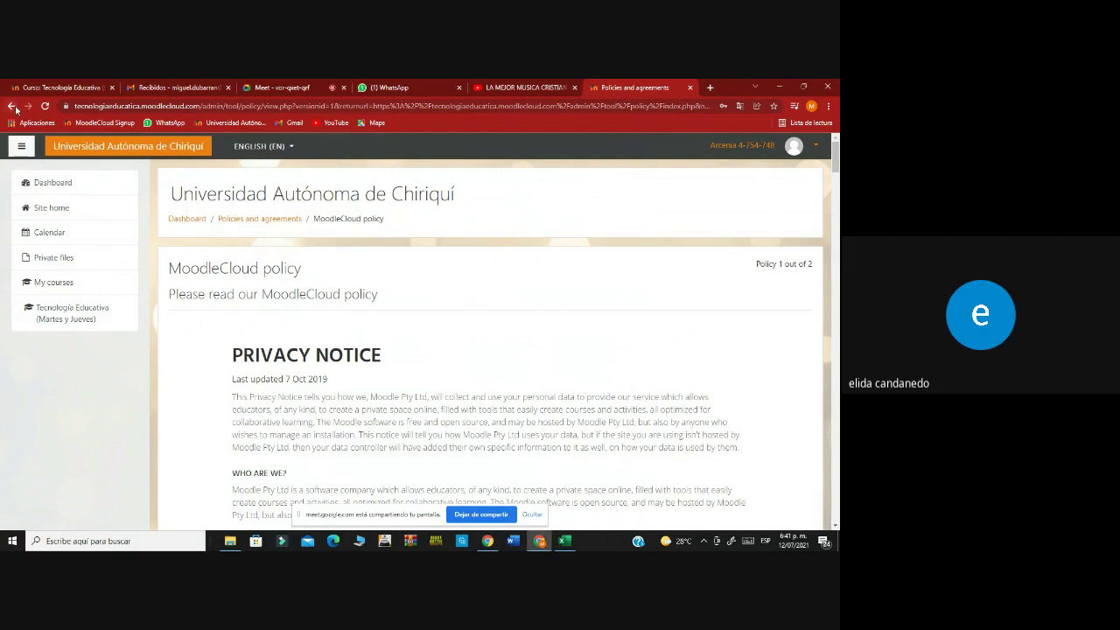
# - Go back from the policy page and log the student account out of Moodle
pyautogui.click(13, 108)
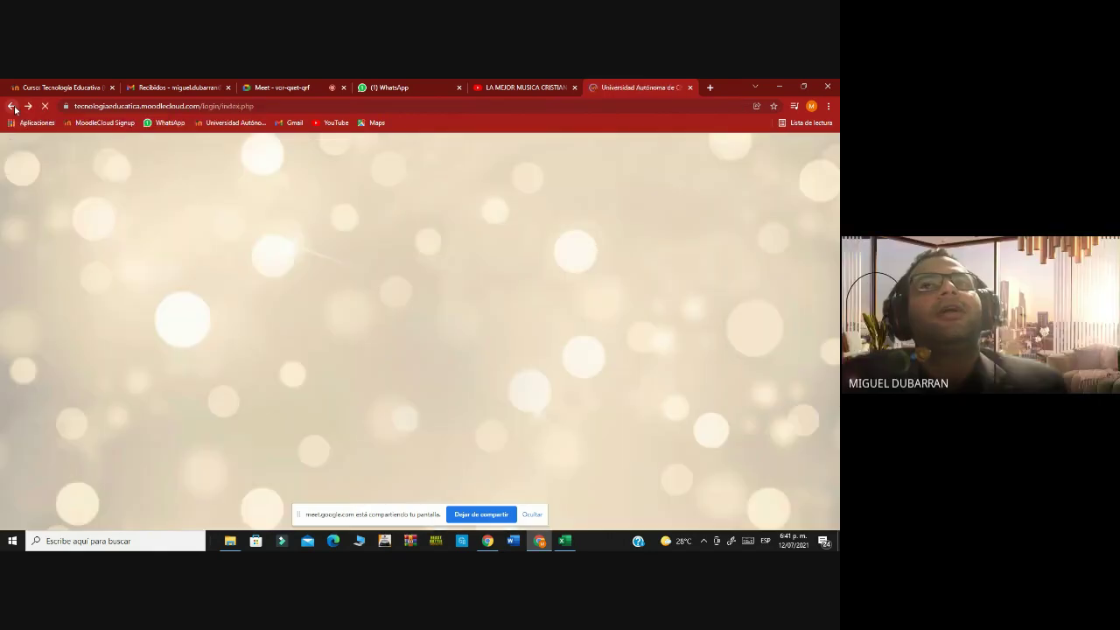
pyautogui.click(494, 324)
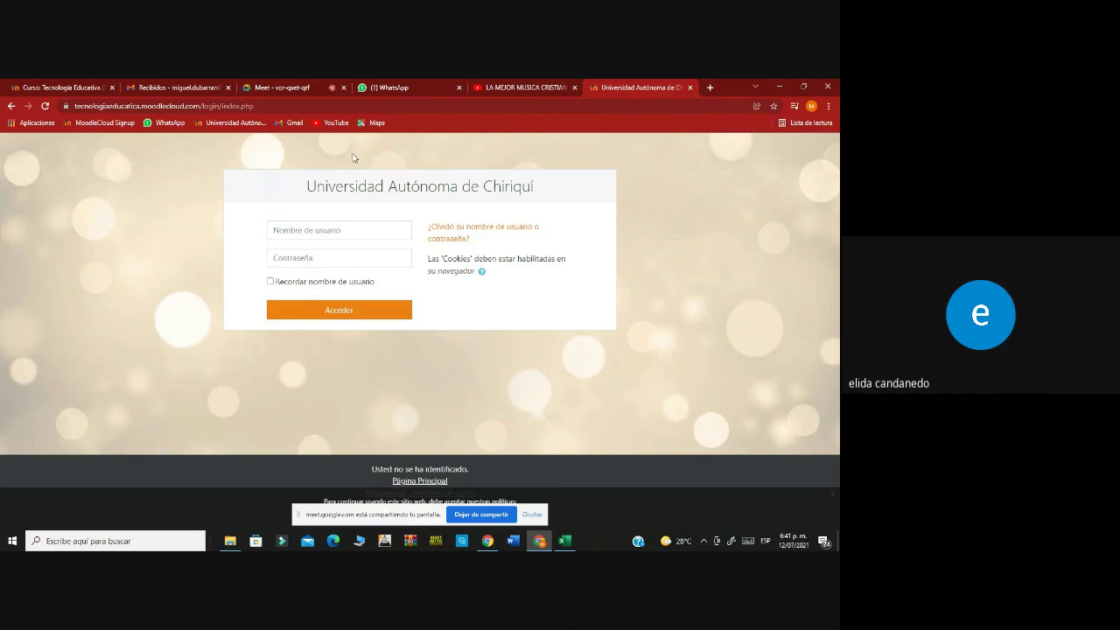
pyautogui.click(287, 88)
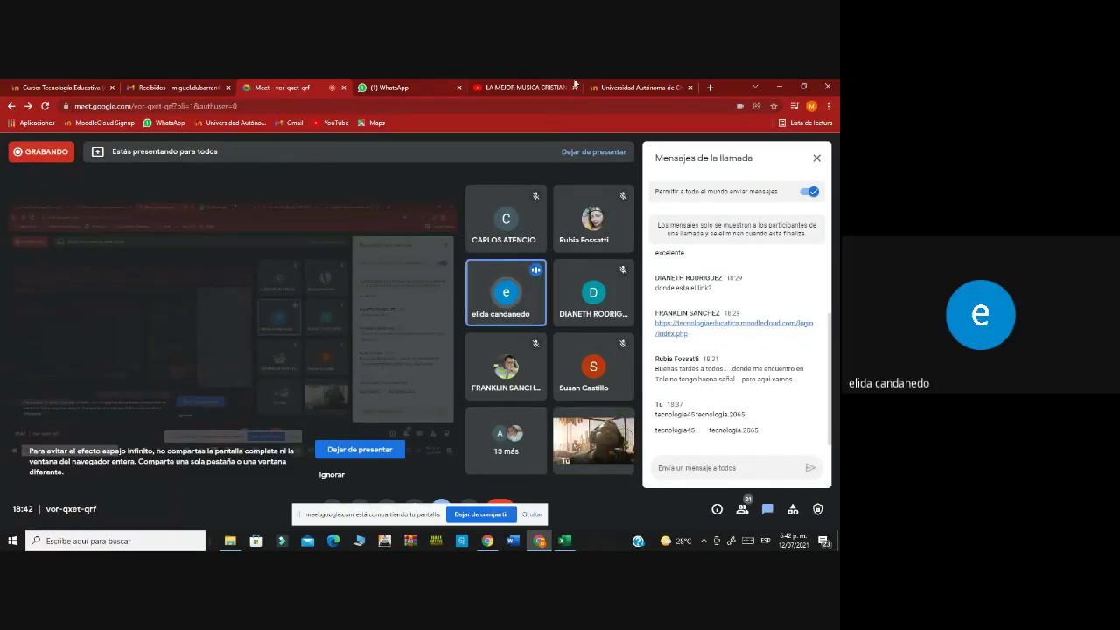
# - Switch to the Universidad Autónoma de Chiriquí Moodle login tab
pyautogui.click(634, 87)
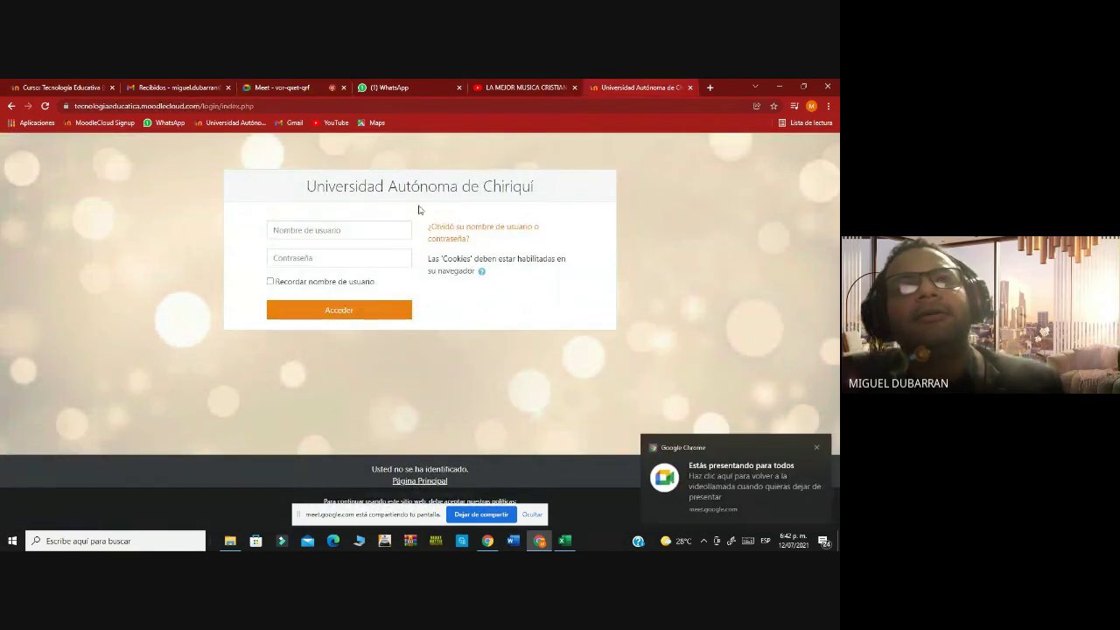
# - Close Chrome's screen-sharing notice and bring the Google Meet call and chat back
pyautogui.click(817, 449)
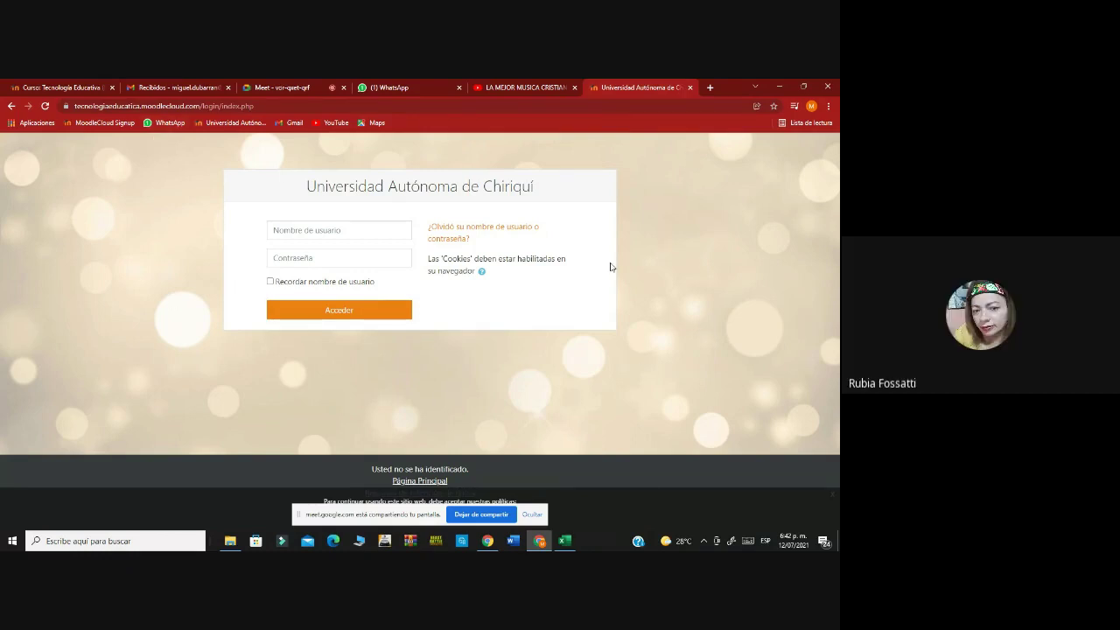
pyautogui.click(282, 88)
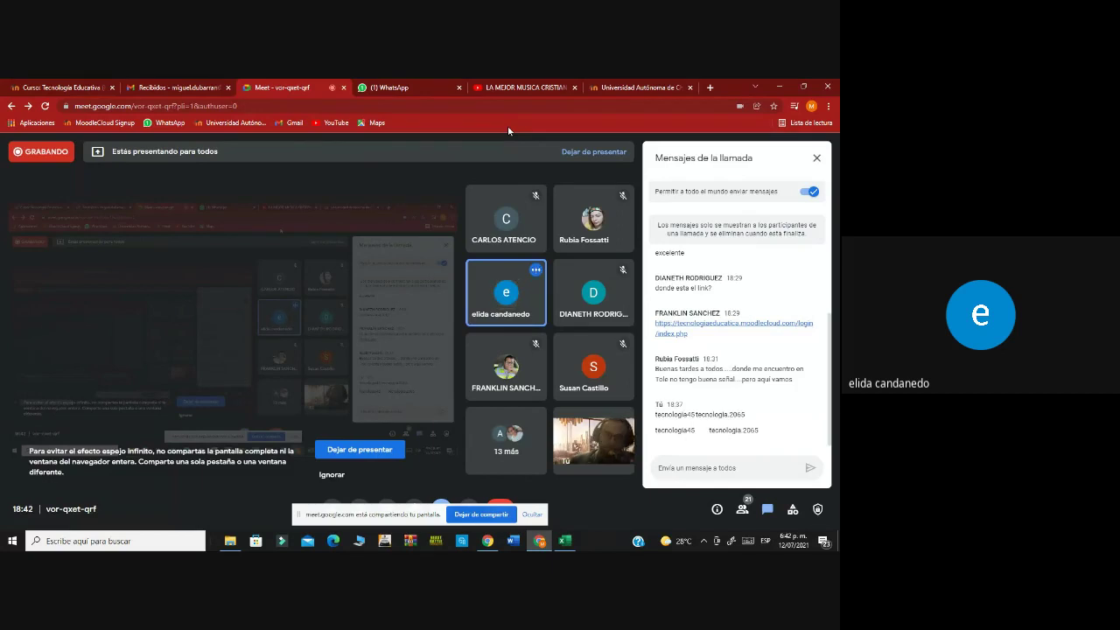
# - Switch to the Universidad Autónoma de Chiriquí MoodleCloud login tab
pyautogui.click(631, 88)
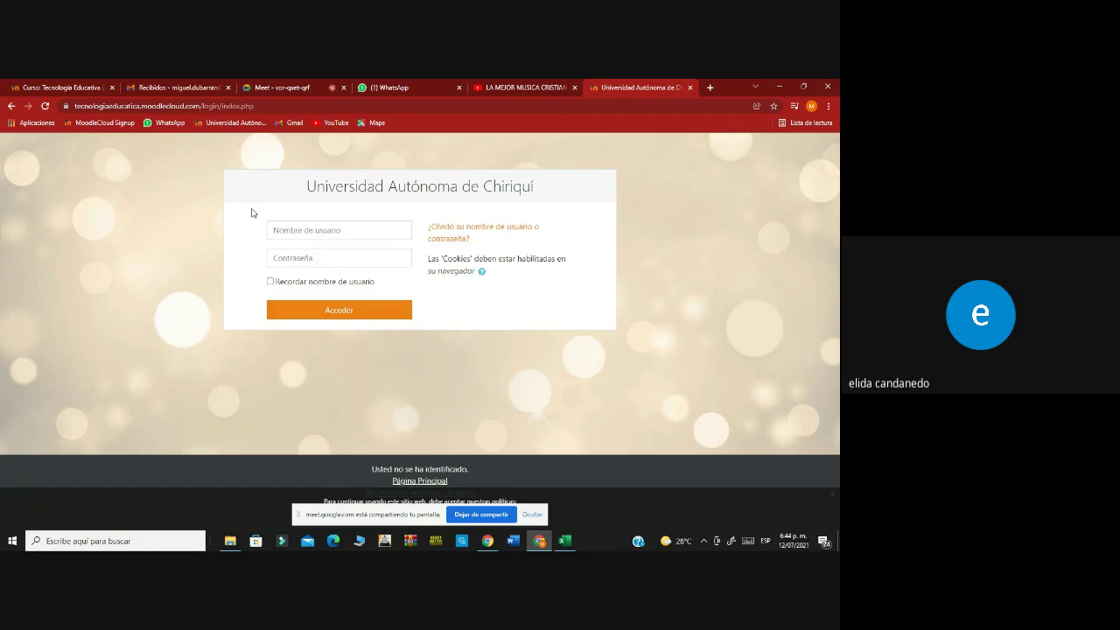
pyautogui.click(280, 87)
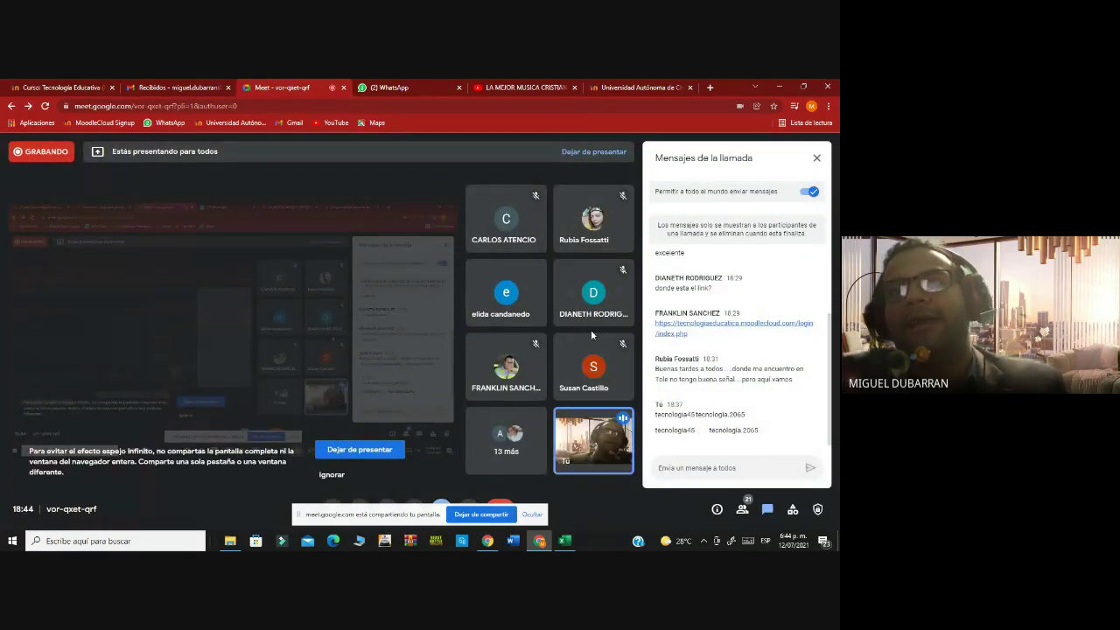
pyautogui.moveTo(688, 334); pyautogui.dragTo(655, 324)
pyautogui.rightClick(667, 327)
pyautogui.click(700, 409)
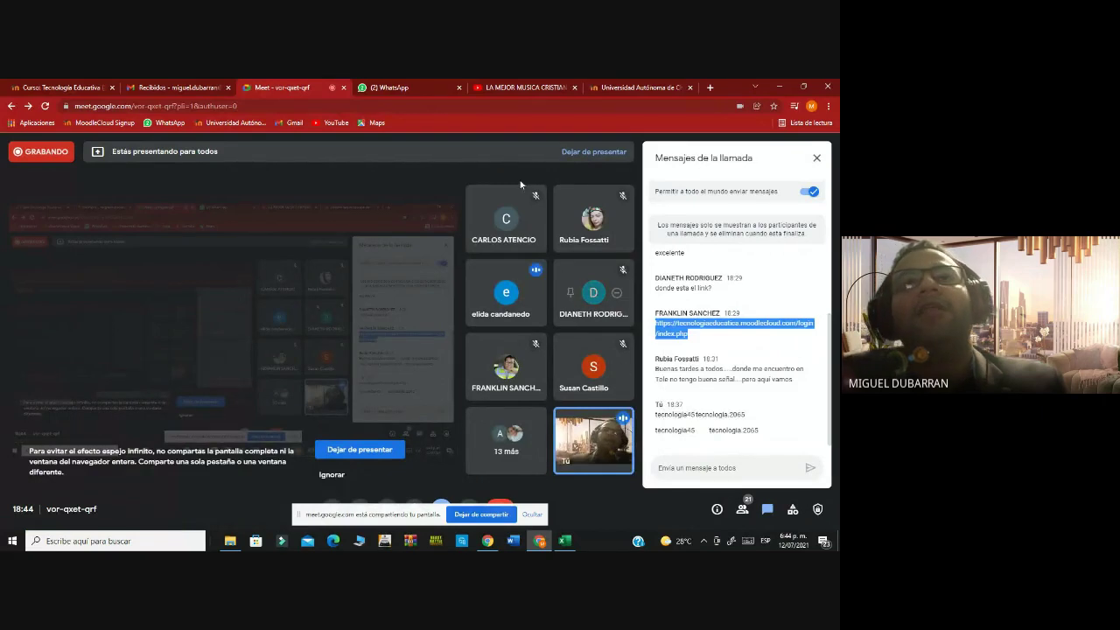
pyautogui.click(638, 87)
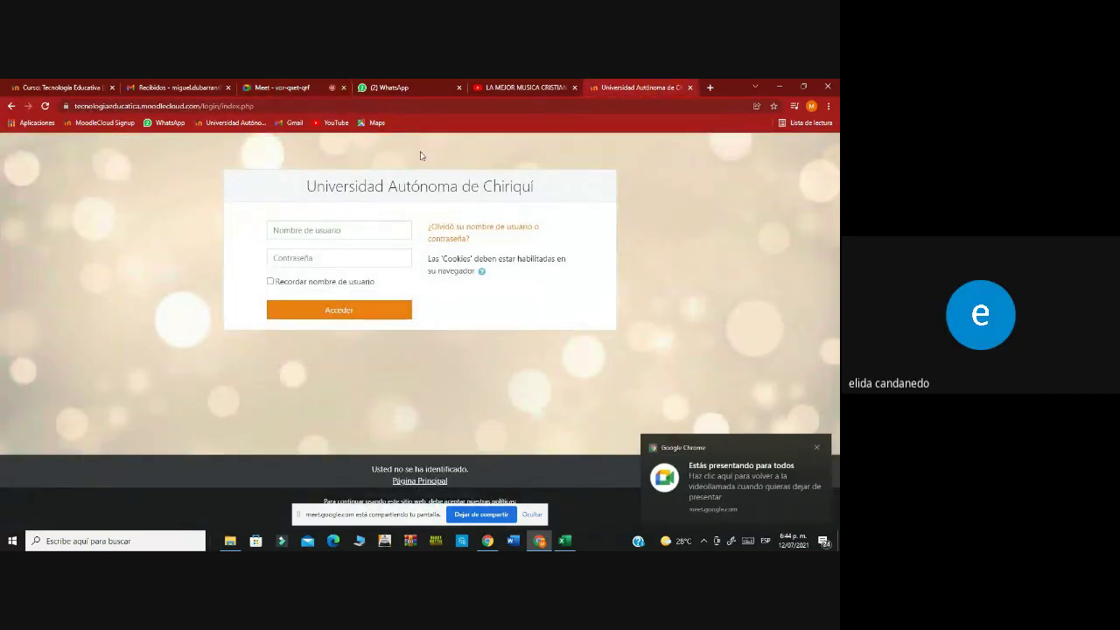
pyautogui.click(817, 449)
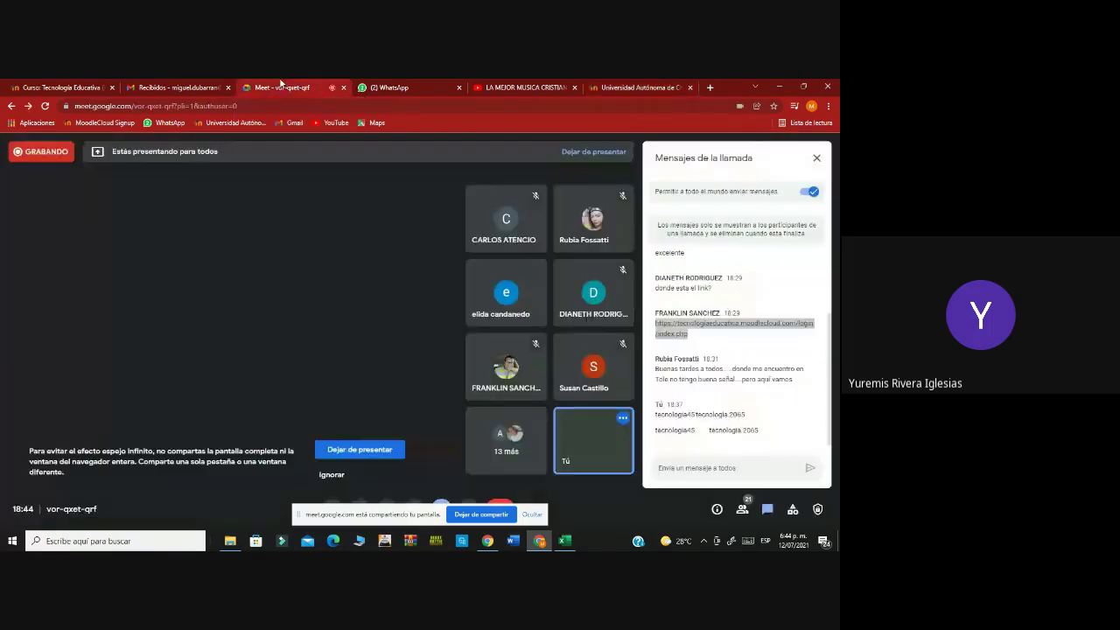
pyautogui.hotkey('ctrl', '3')
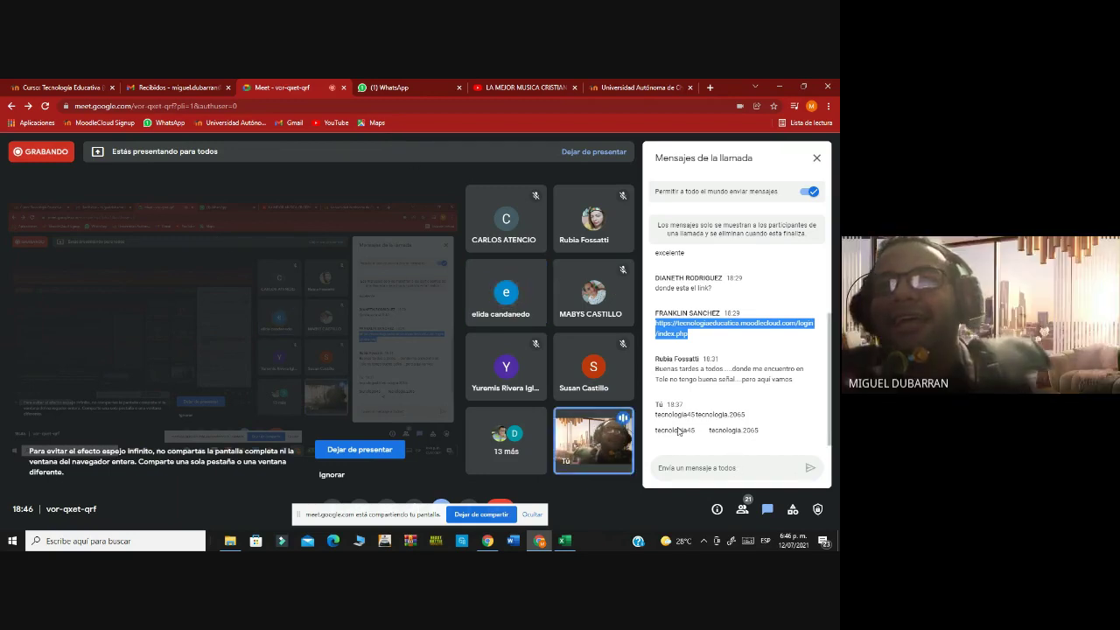
pyautogui.moveTo(695, 430)
pyautogui.mouseDown()
pyautogui.moveTo(657, 430)
pyautogui.moveTo(656, 415)
pyautogui.moveTo(696, 430)
pyautogui.moveTo(656, 430)
pyautogui.moveTo(693, 430)
pyautogui.mouseUp()
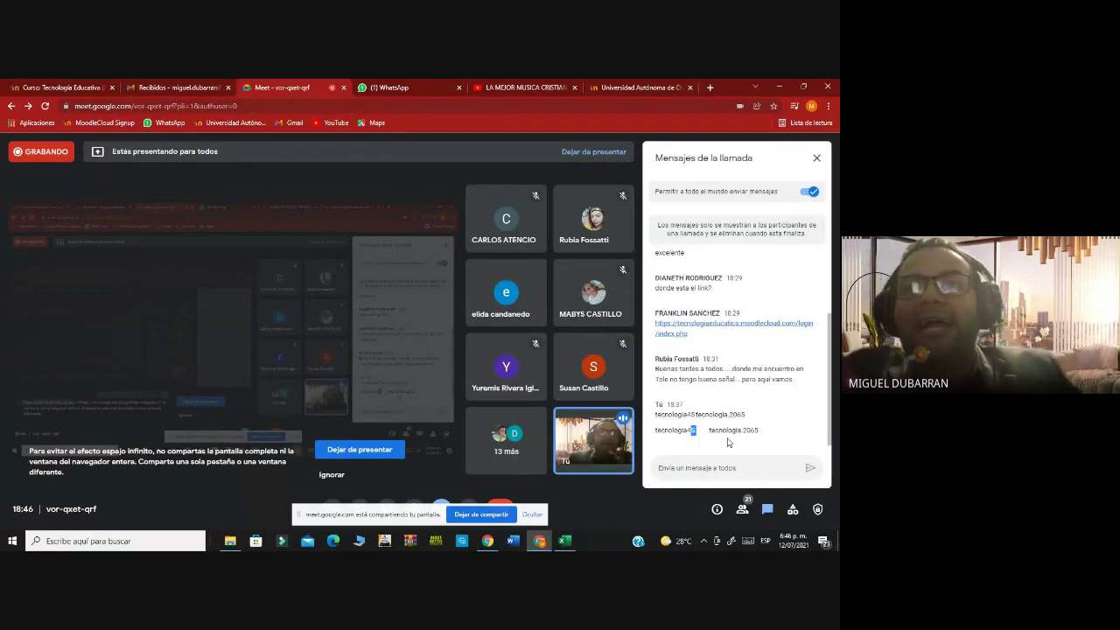
pyautogui.click(711, 449)
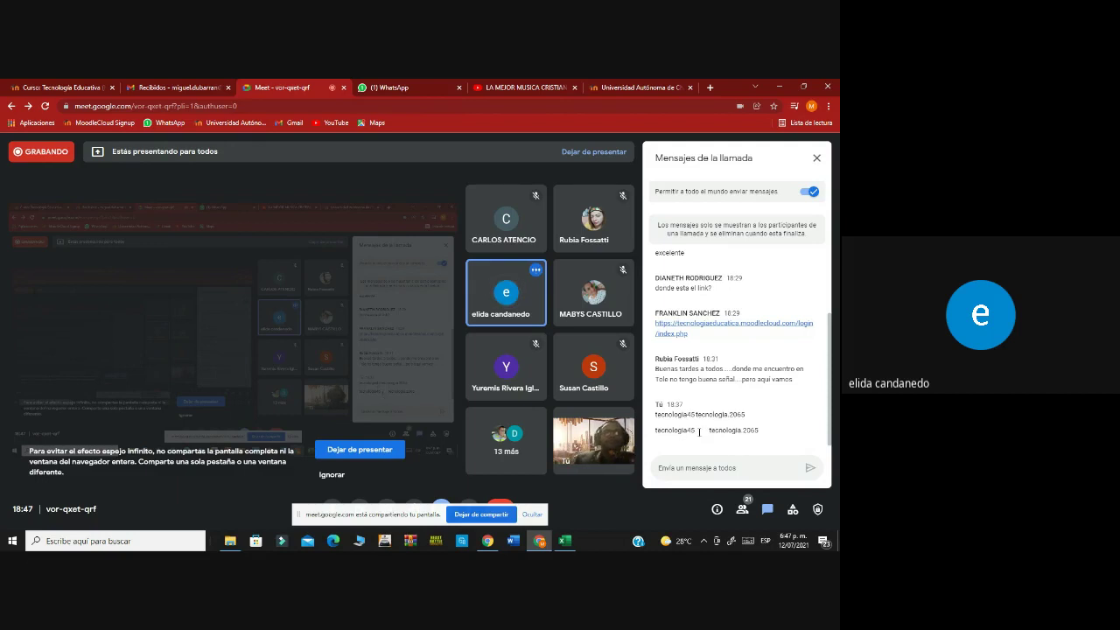
# - Copy the student username from the Meet chat and paste it into Nombre de usuario
pyautogui.moveTo(699, 432); pyautogui.dragTo(655, 431)
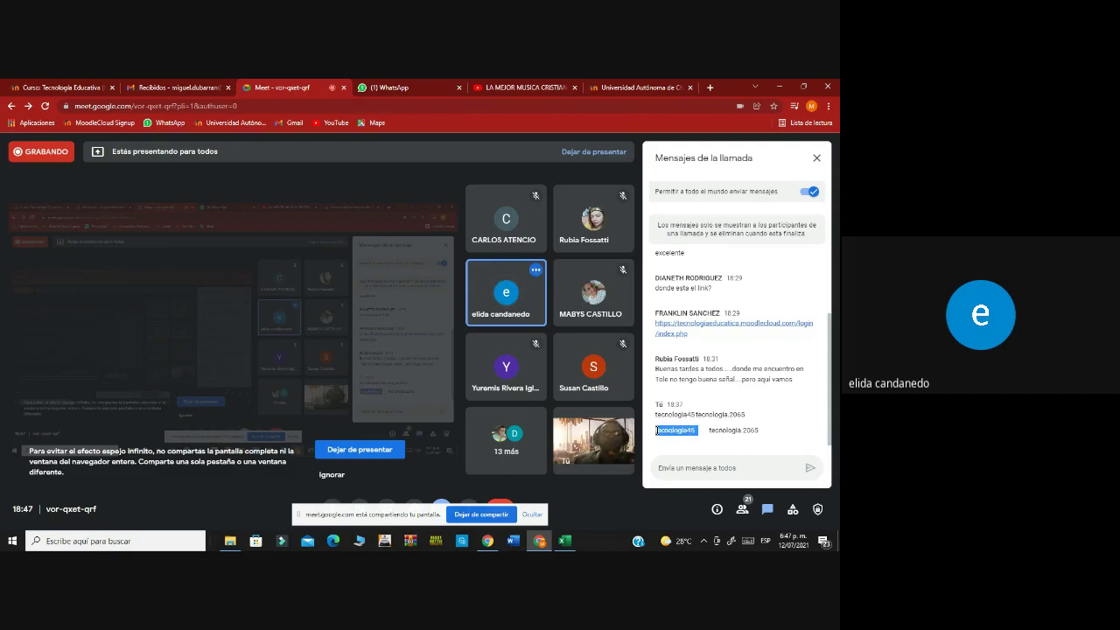
pyautogui.click(639, 88)
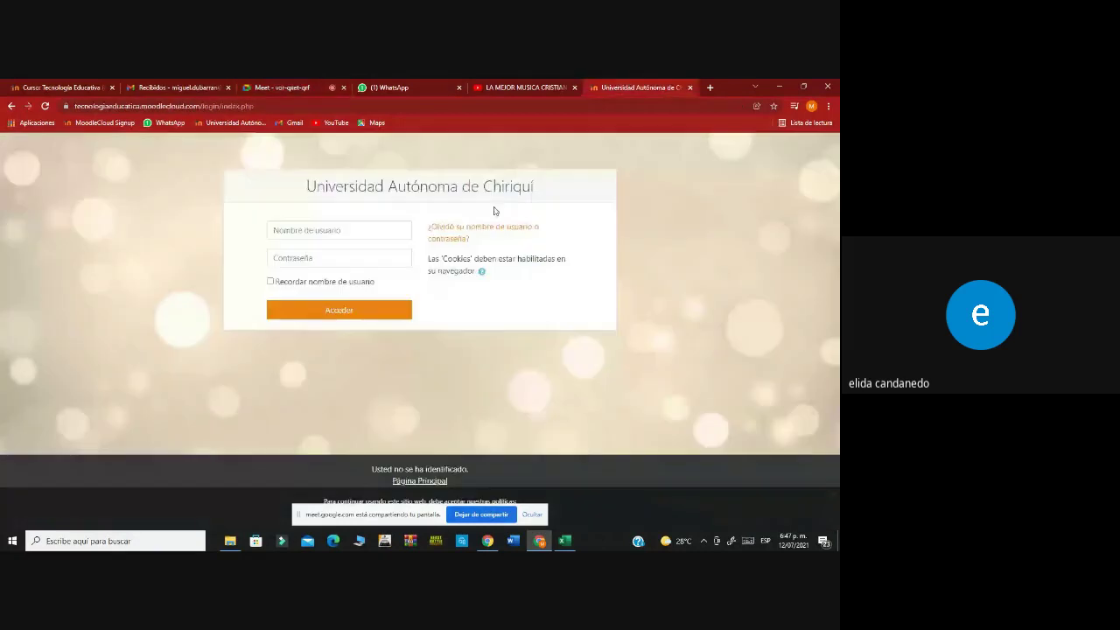
pyautogui.click(336, 231)
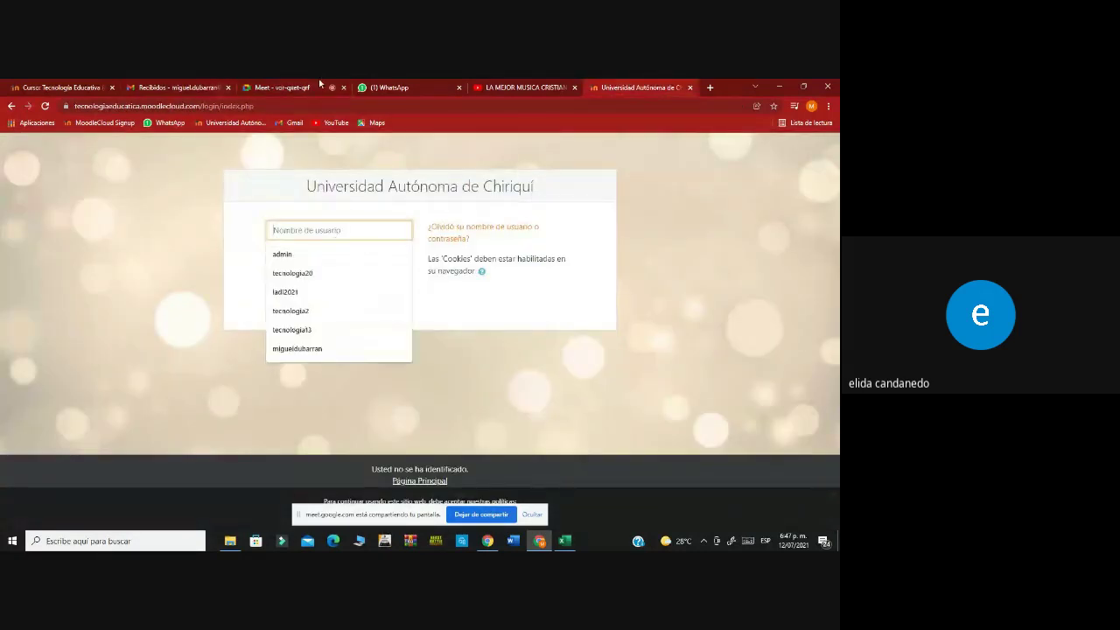
pyautogui.click(379, 85)
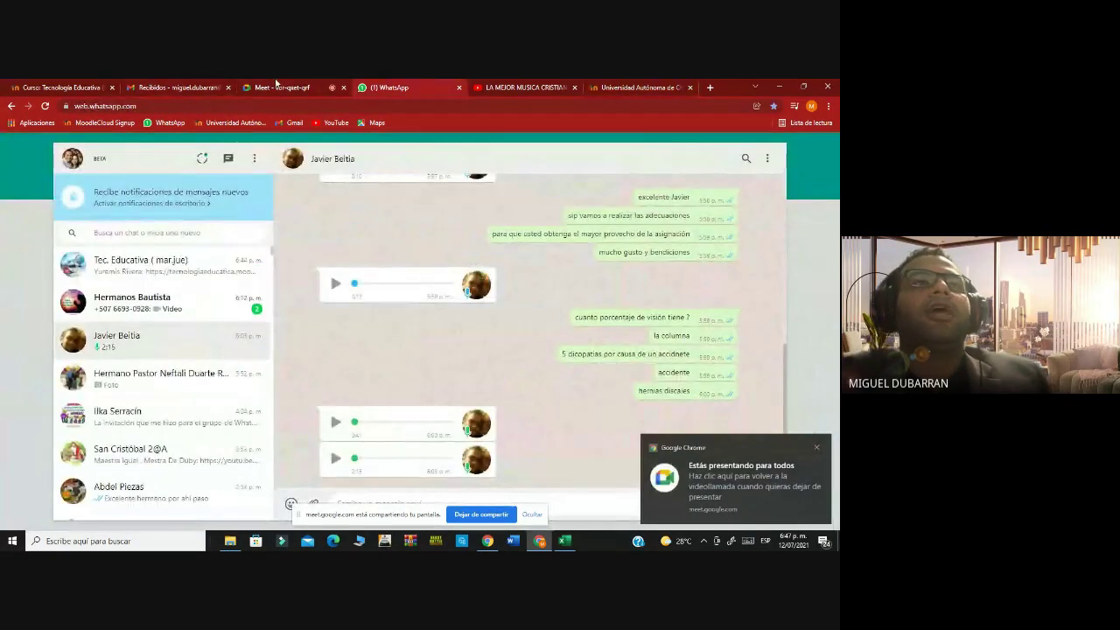
pyautogui.click(275, 85)
pyautogui.doubleClick(689, 430)
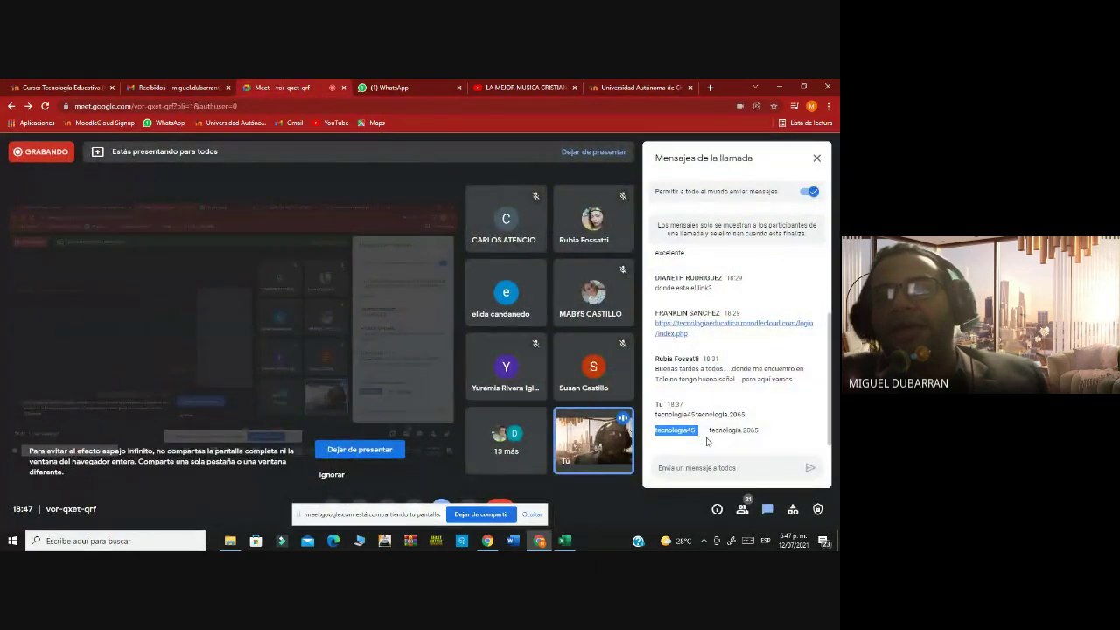
pyautogui.click(708, 438)
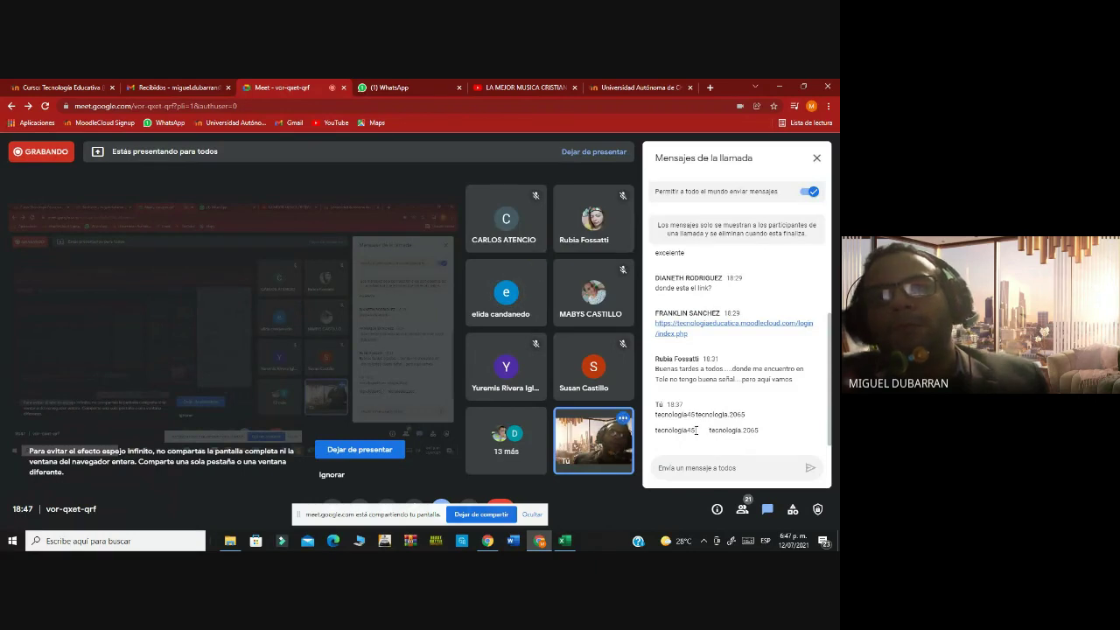
pyautogui.moveTo(689, 430); pyautogui.dragTo(656, 431)
pyautogui.hotkey('ctrl', 'c')
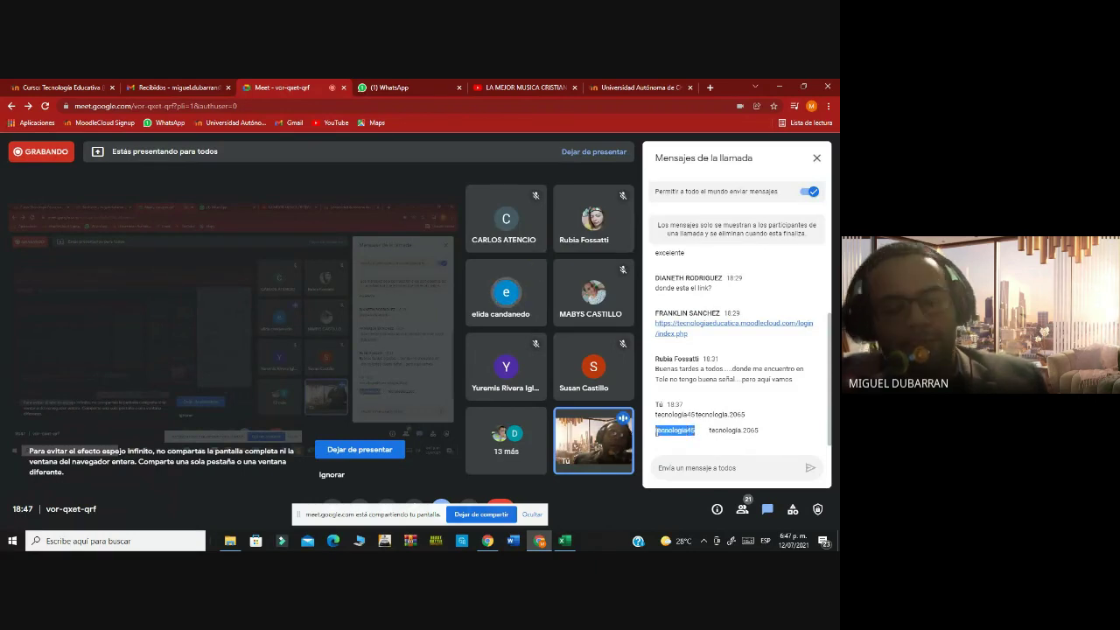
pyautogui.hotkey('ctrl', '9')
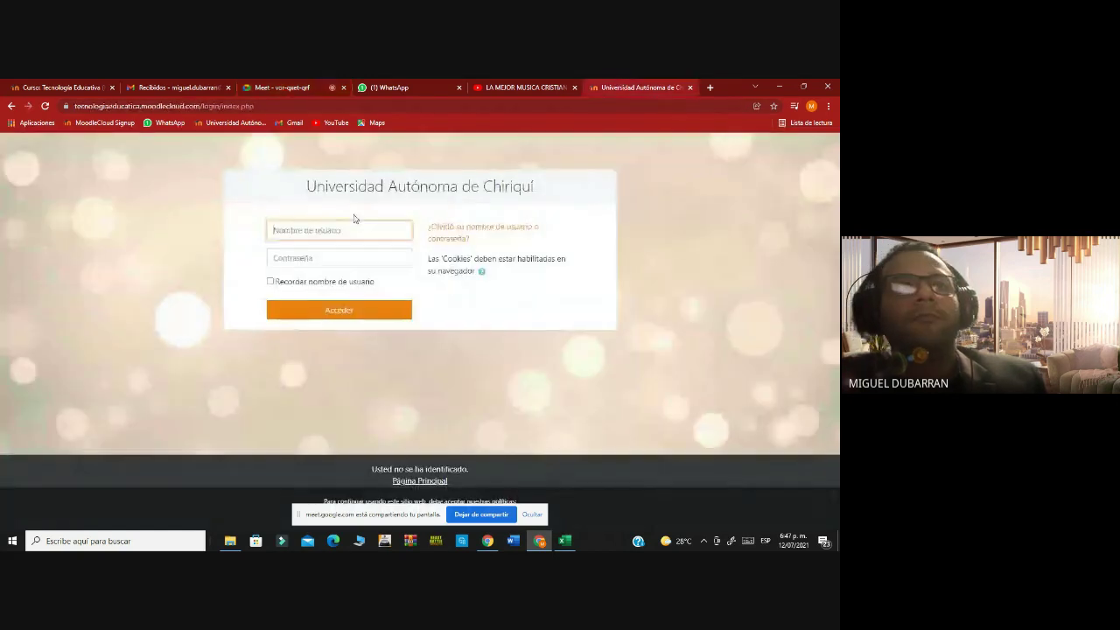
pyautogui.click(326, 231)
pyautogui.hotkey('ctrl', 'v')
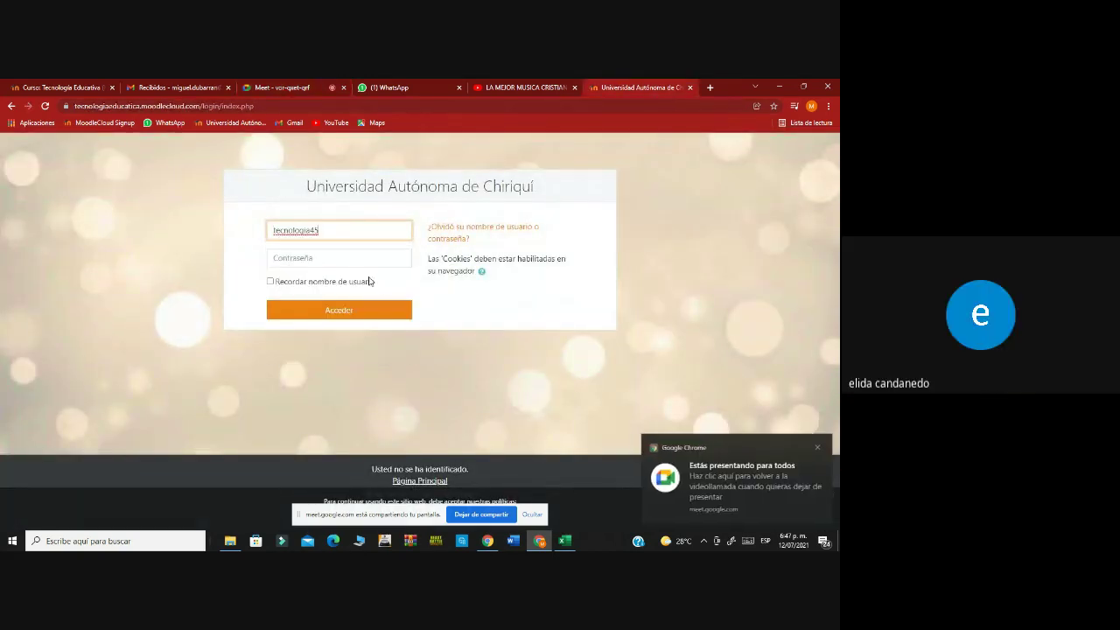
# - Copy the shared password from the chat and paste it into the Contraseña field
pyautogui.hotkey('ctrl', '3')
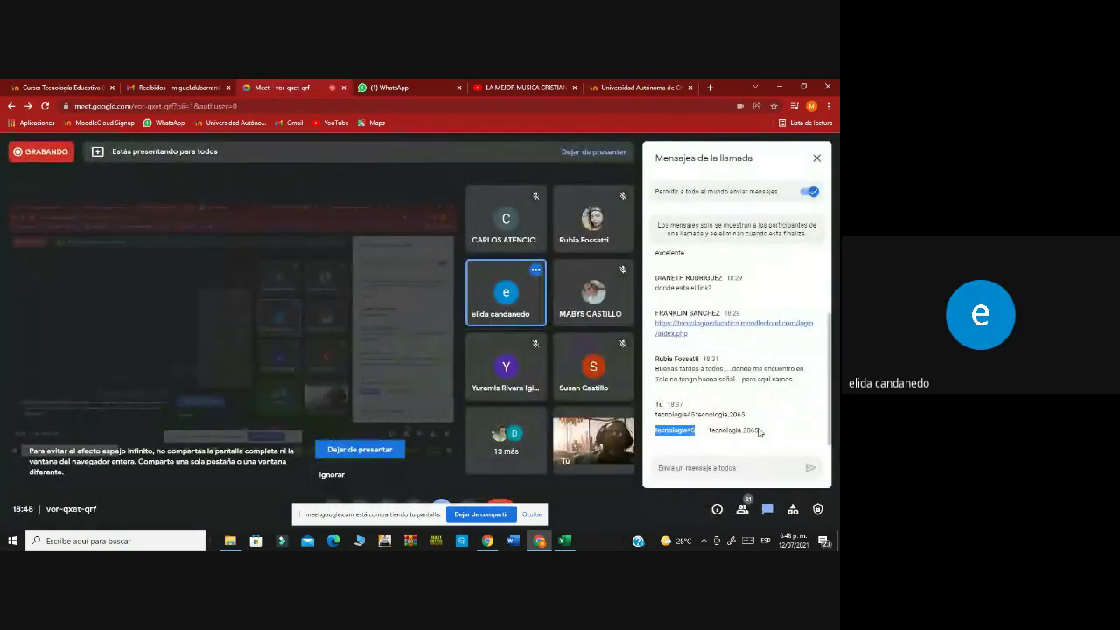
pyautogui.moveTo(759, 432); pyautogui.dragTo(711, 430)
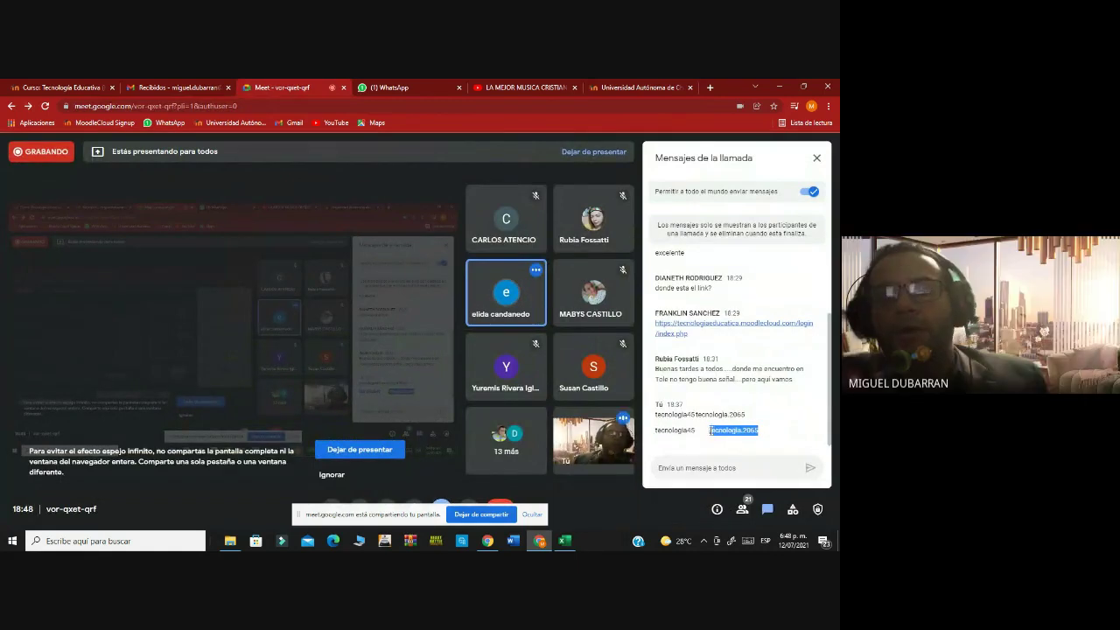
pyautogui.hotkey('ctrl', '6')
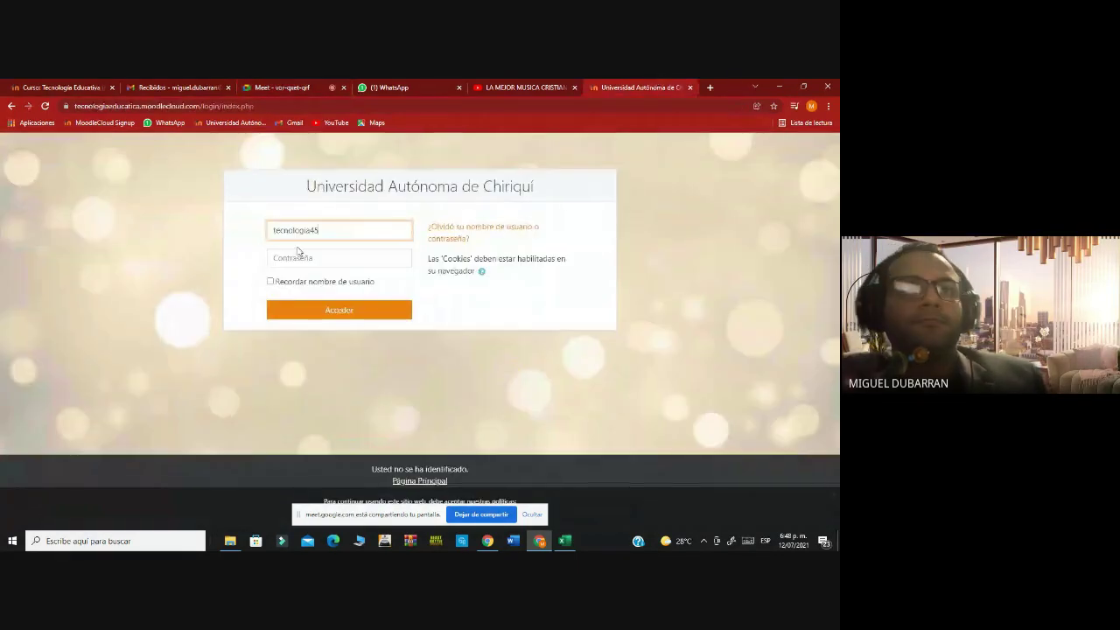
pyautogui.click(292, 257)
pyautogui.hotkey('ctrl', 'v')
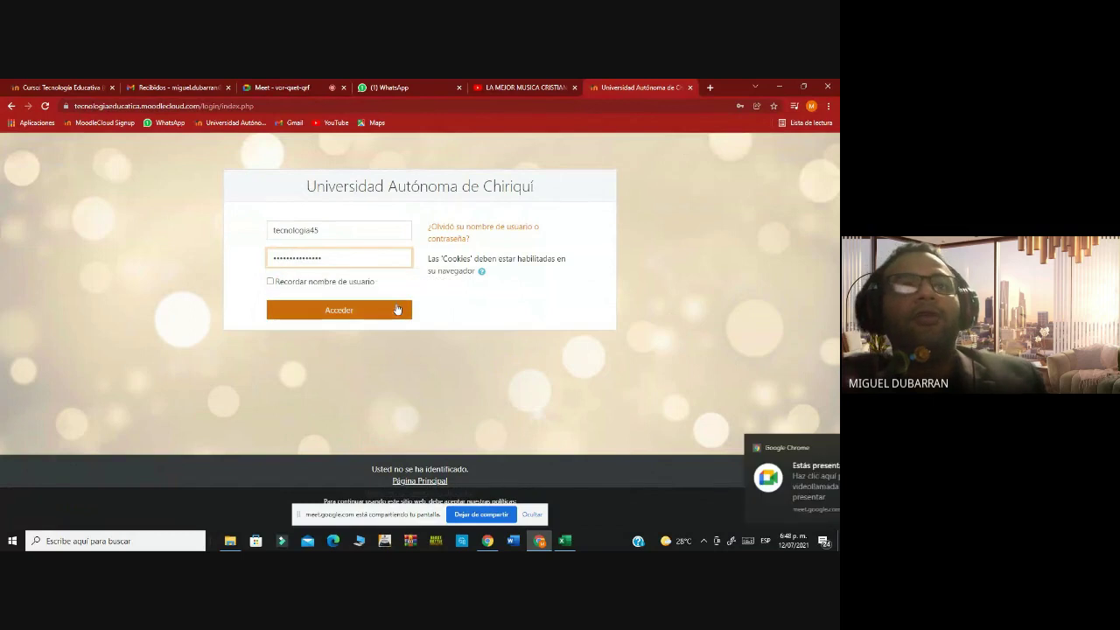
# - Sign in with Acceder, dismiss the Google Translate prompt, and return to the Meet call
pyautogui.click(338, 312)
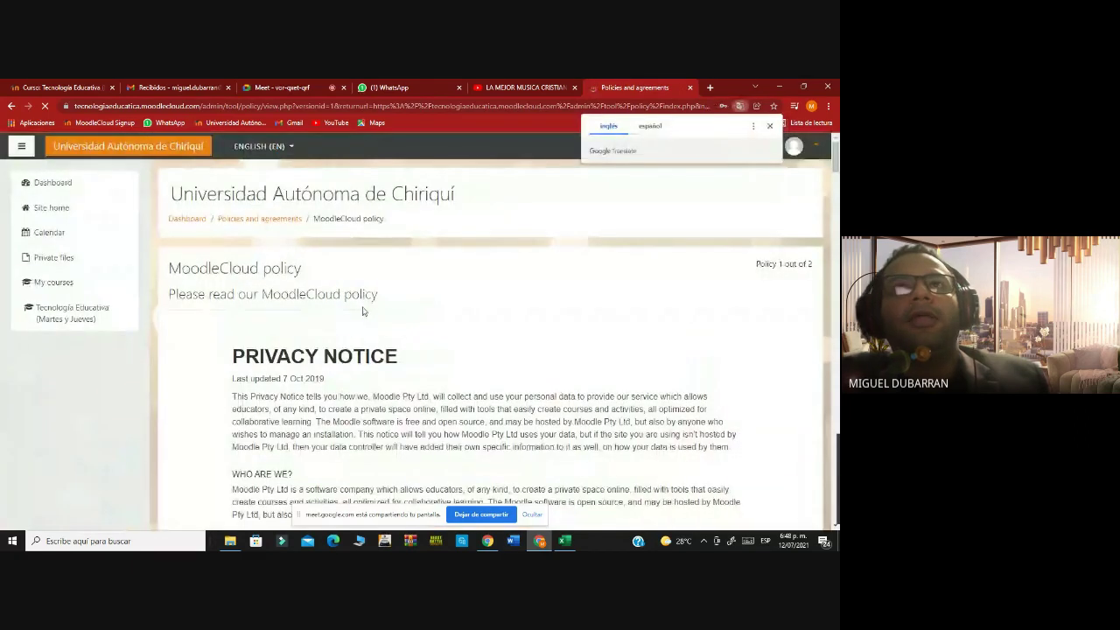
pyautogui.click(769, 126)
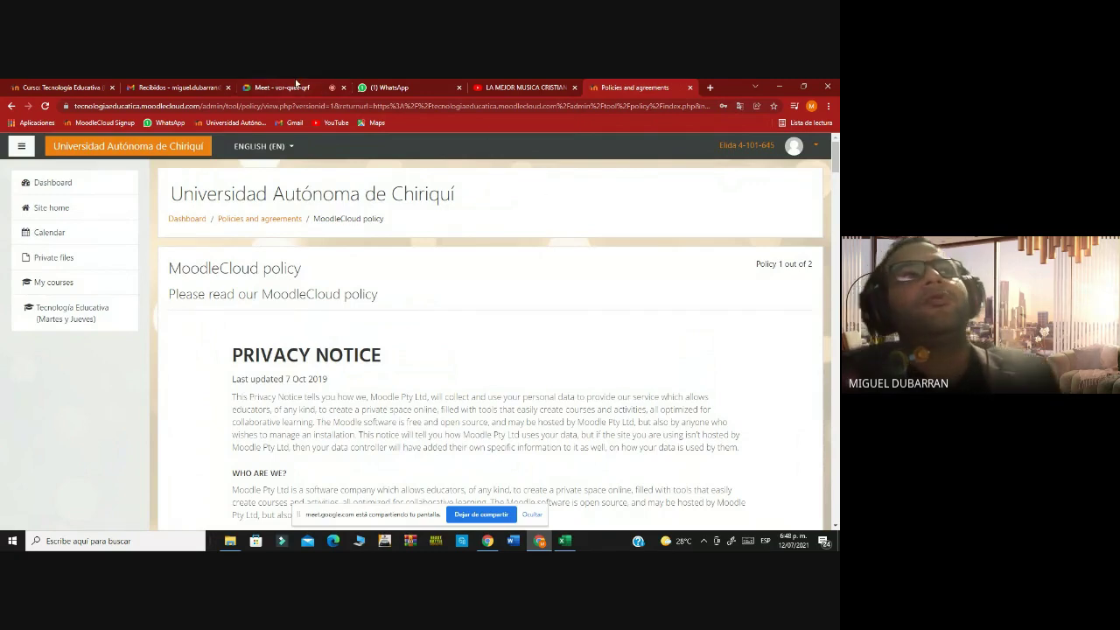
pyautogui.click(295, 86)
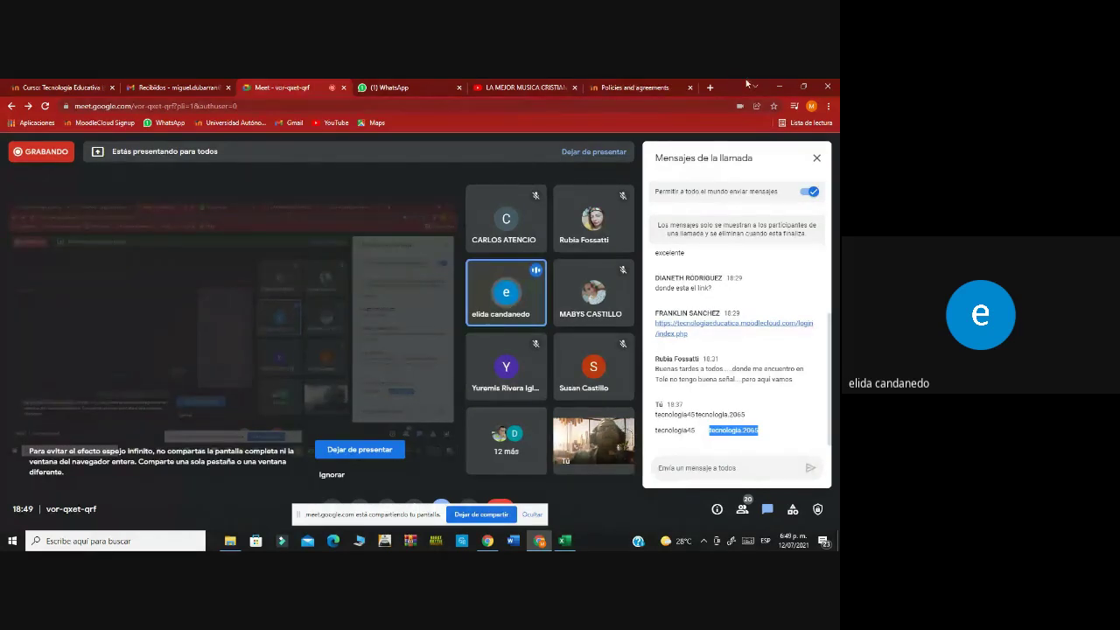
# - Switch between the Meet call and the Moodle tab, ending on policy 1 of 2
pyautogui.click(643, 86)
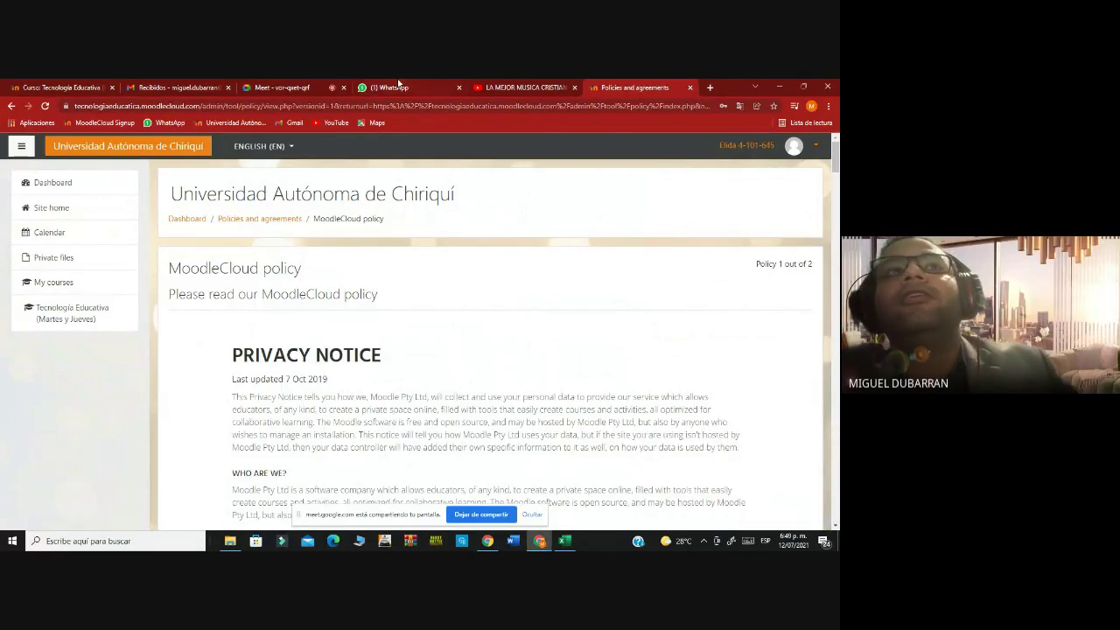
pyautogui.click(282, 87)
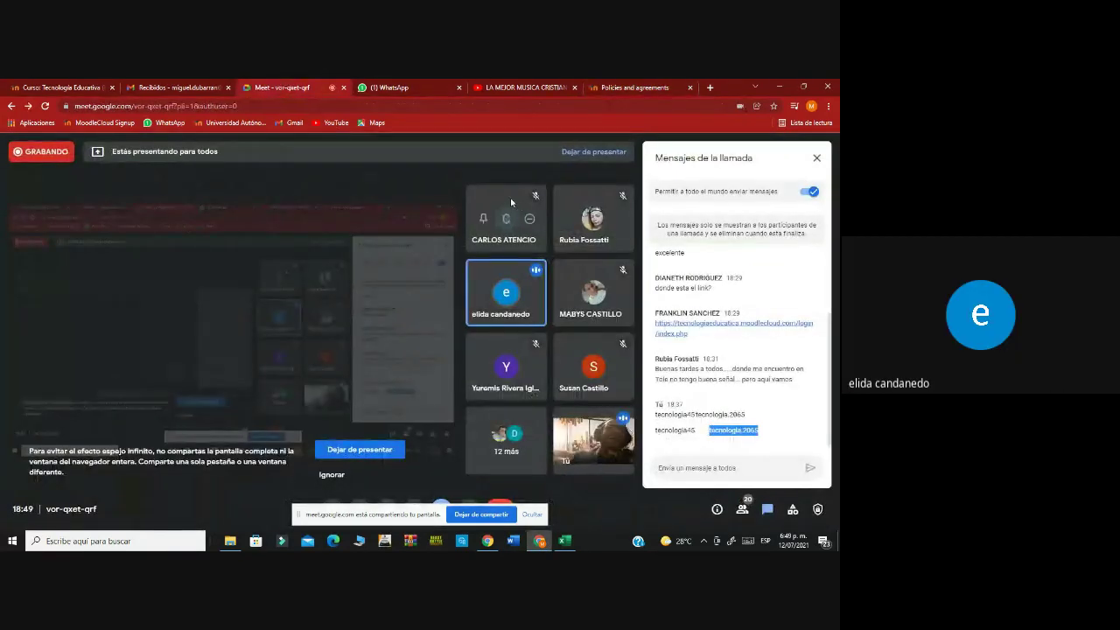
pyautogui.click(624, 85)
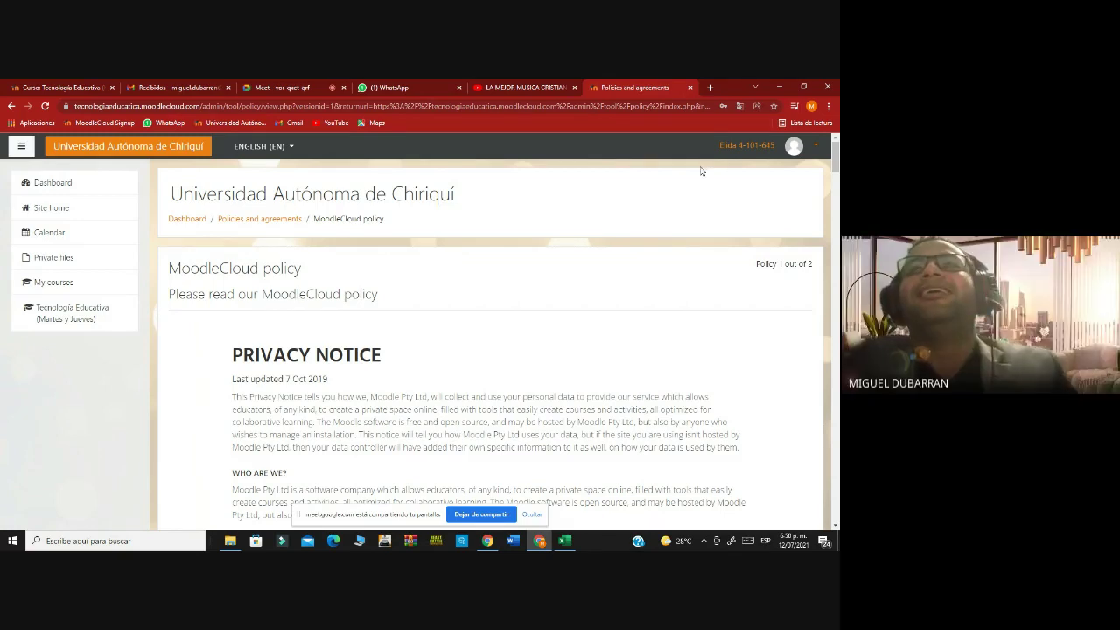
pyautogui.scroll(-1, 835, 150)
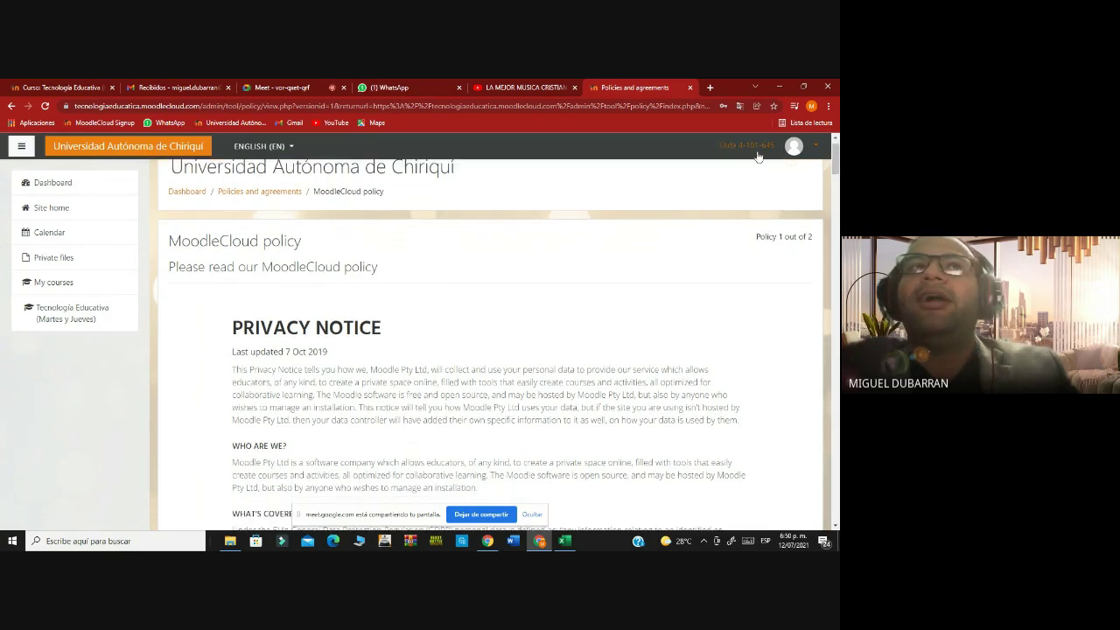
pyautogui.scroll(1, 270, 159)
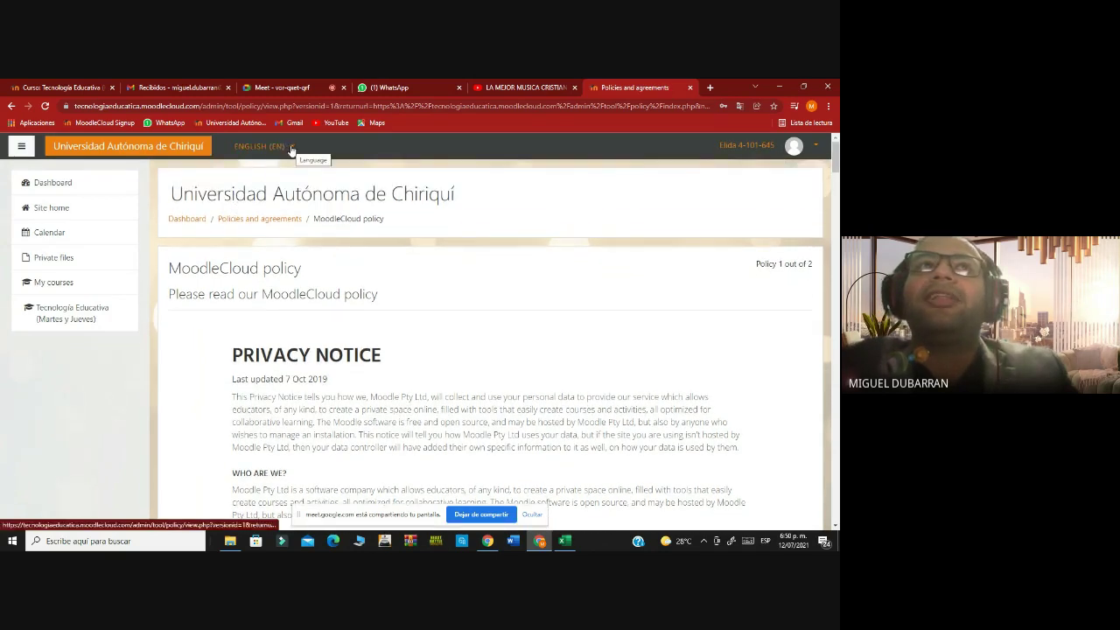
# - Change the interface language from English to Español - Internacional (es)
pyautogui.click(292, 149)
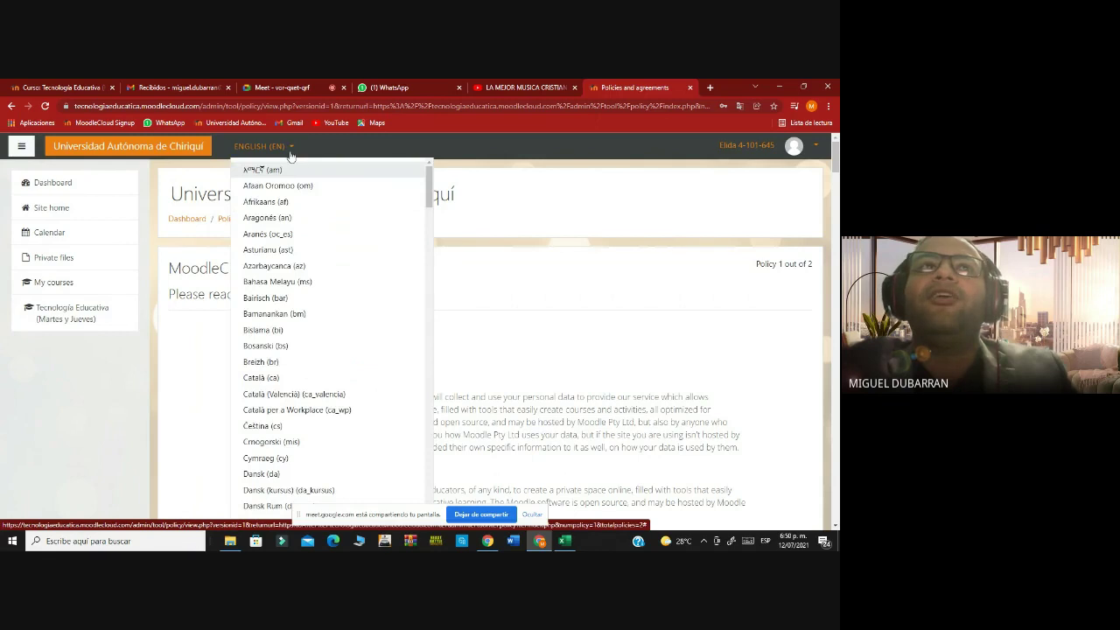
pyautogui.scroll(-8, 303, 201)
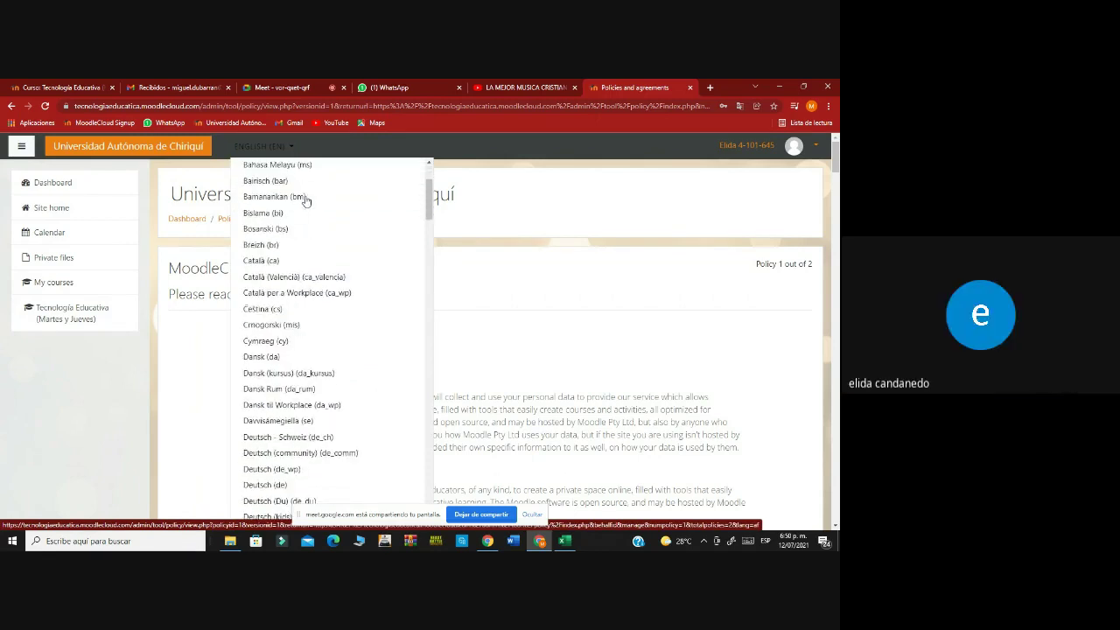
pyautogui.scroll(-4, 305, 200)
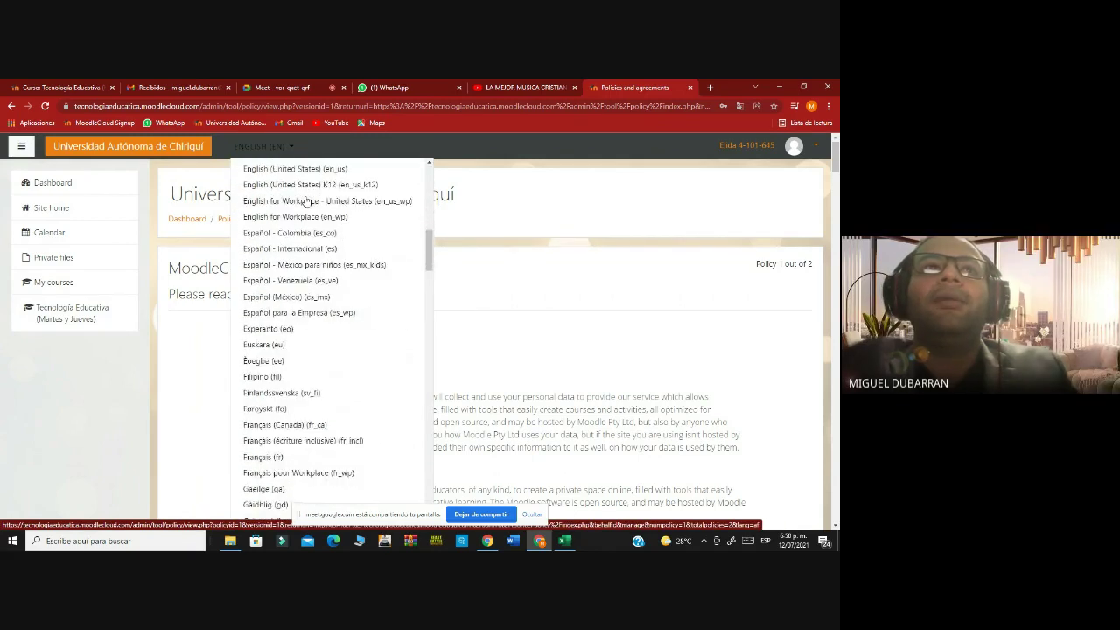
pyautogui.click(307, 250)
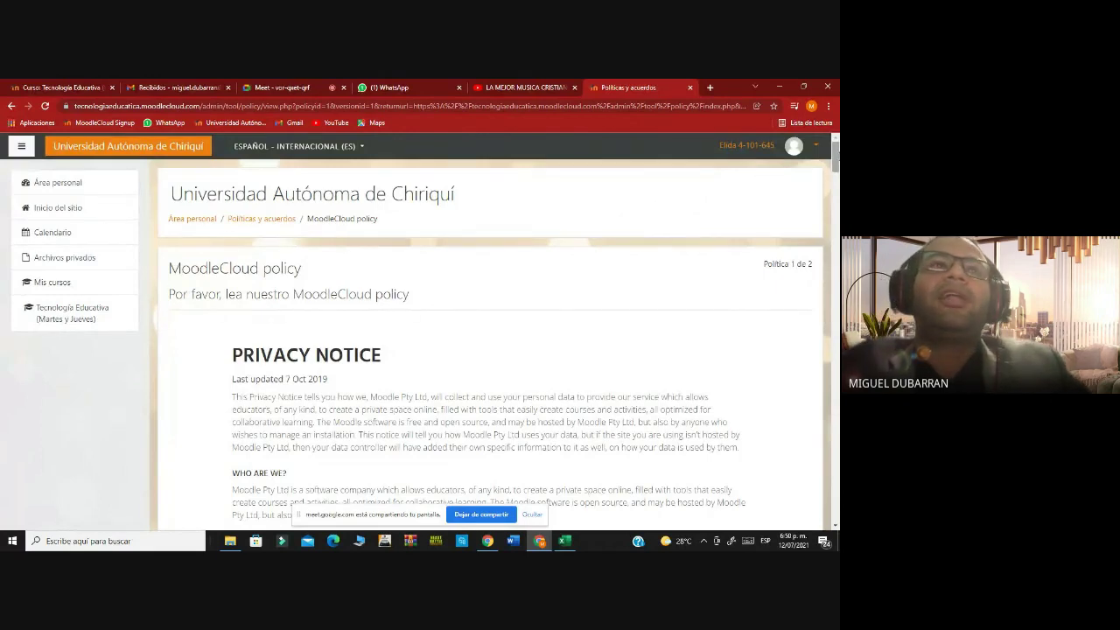
# - Scroll policy 1 of 2 down to its third-party processing and customer data storage
pyautogui.scroll(-1, 491, 341)
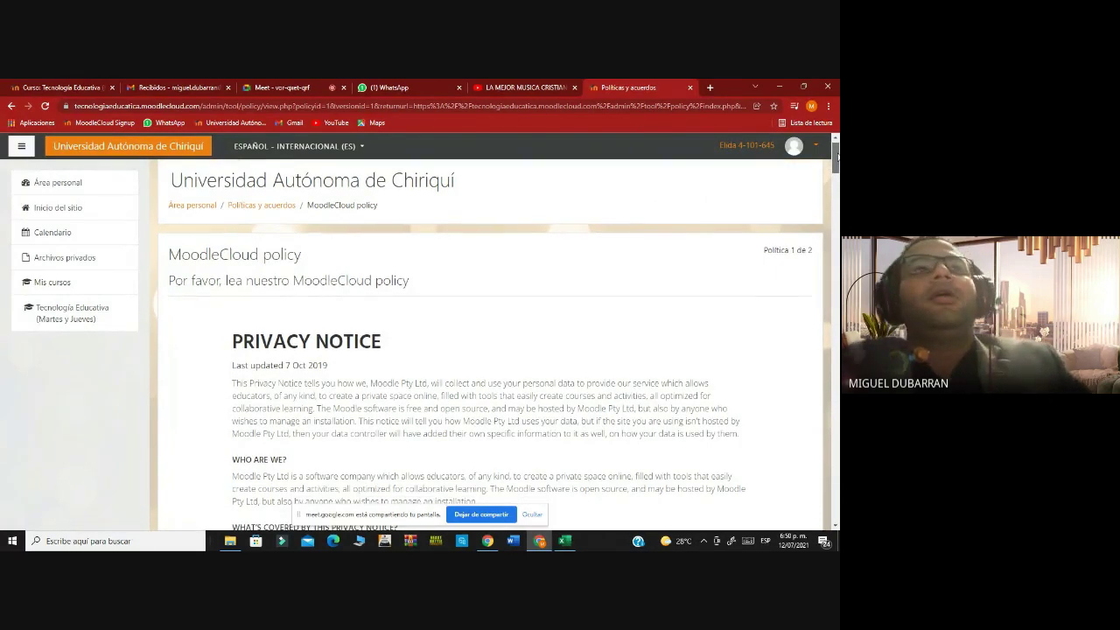
pyautogui.scroll(1, 834, 151)
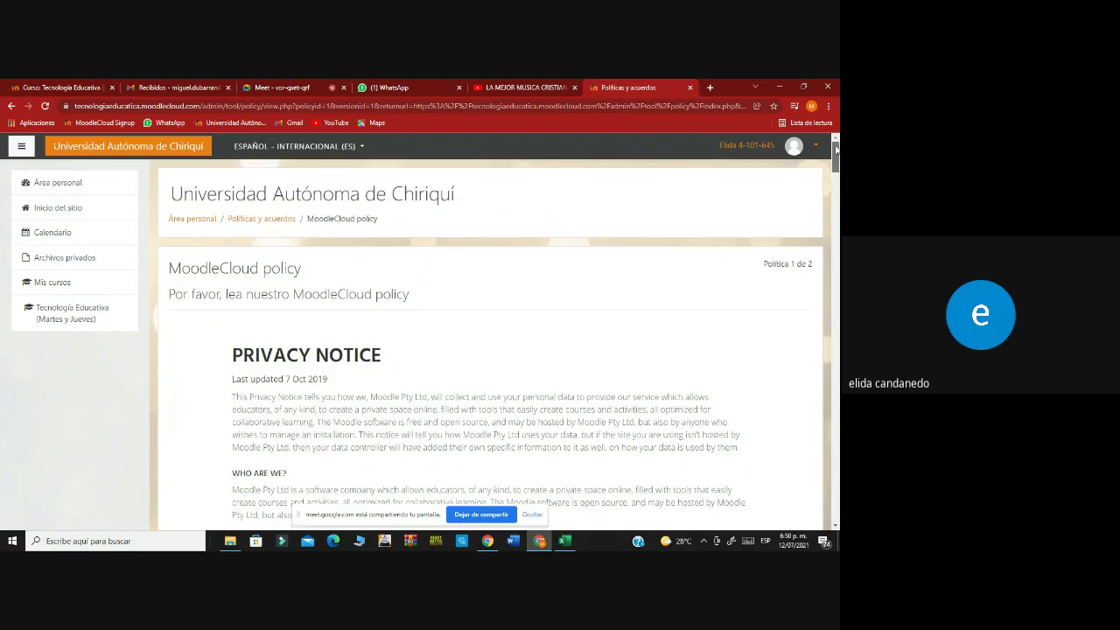
pyautogui.moveTo(834, 156); pyautogui.dragTo(836, 495)
pyautogui.scroll(-2, 341, 369)
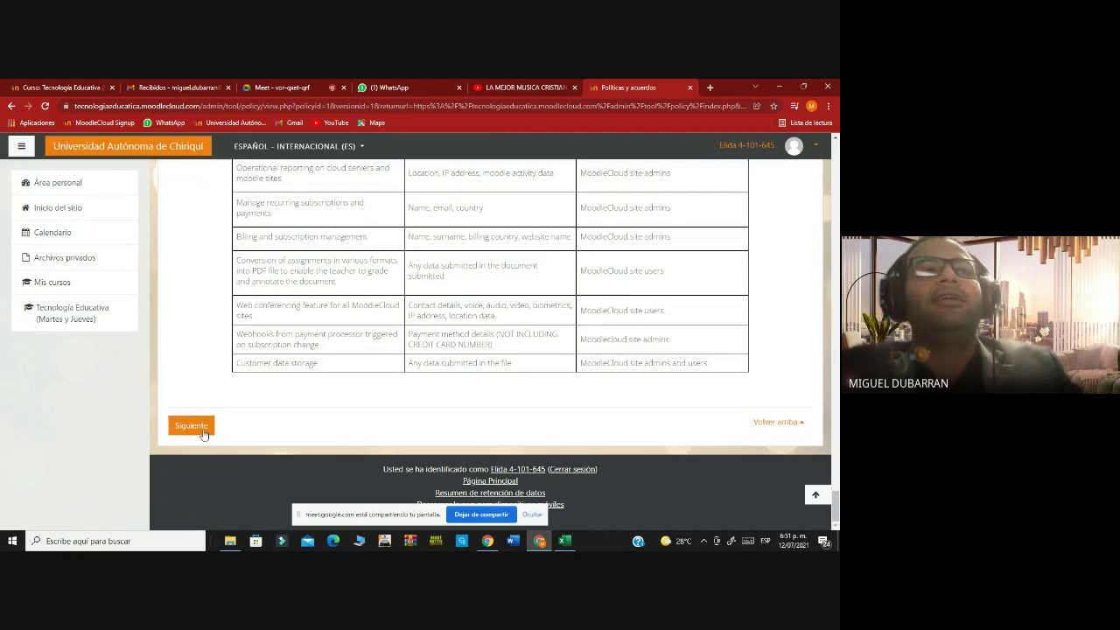
pyautogui.click(198, 428)
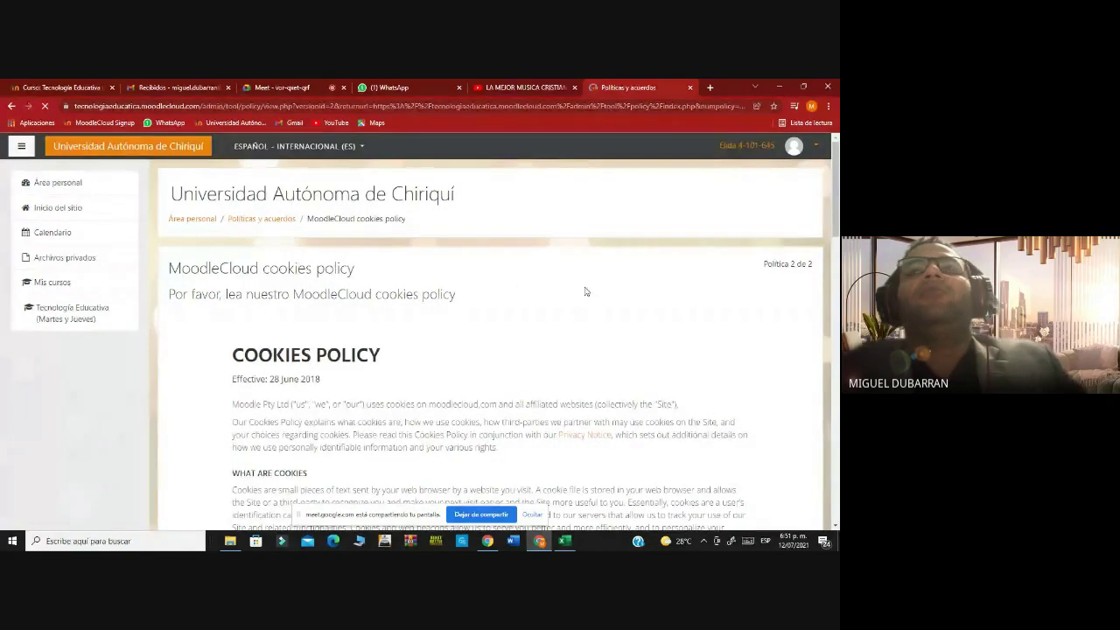
# - Scroll the cookies policy down to its Google Analytics third-party cookies table
pyautogui.scroll(-1, 577, 291)
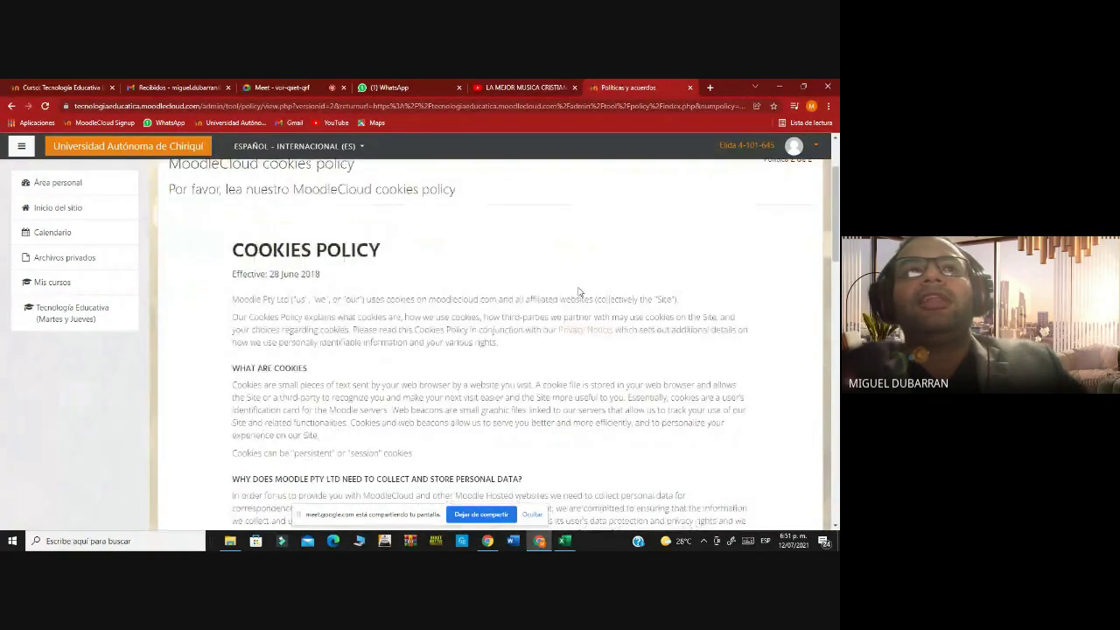
pyautogui.scroll(1, 579, 292)
pyautogui.scroll(-3, 578, 291)
pyautogui.moveTo(835, 271); pyautogui.dragTo(833, 463)
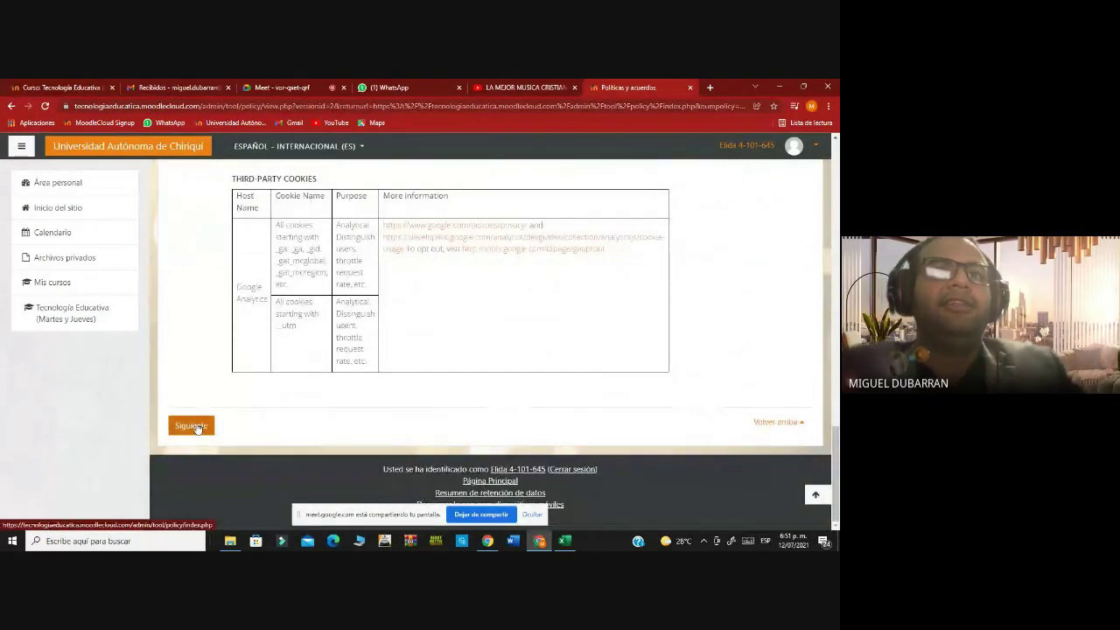
# - Go past the cookies policy, tick both consent checkboxes, and submit to reach Área personal
pyautogui.click(193, 426)
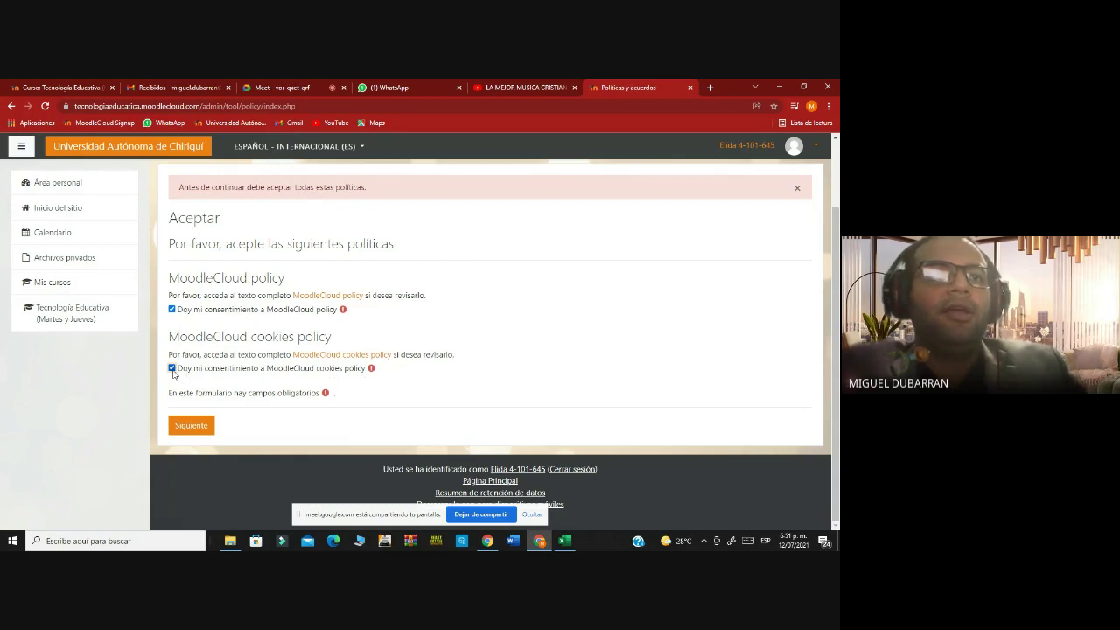
pyautogui.click(172, 309)
pyautogui.click(172, 310)
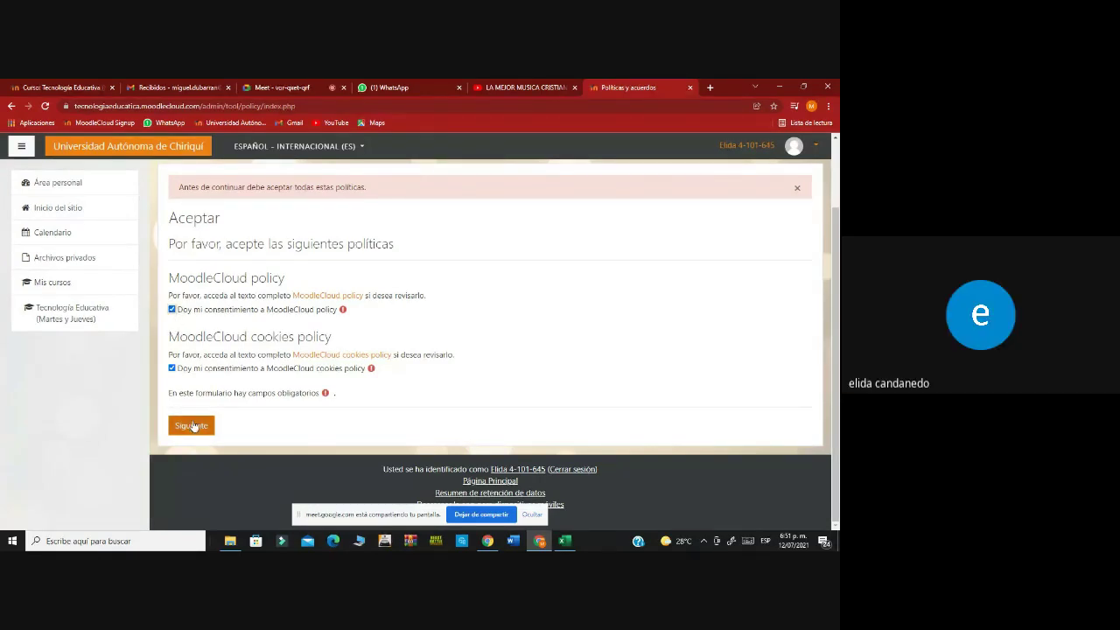
pyautogui.click(193, 427)
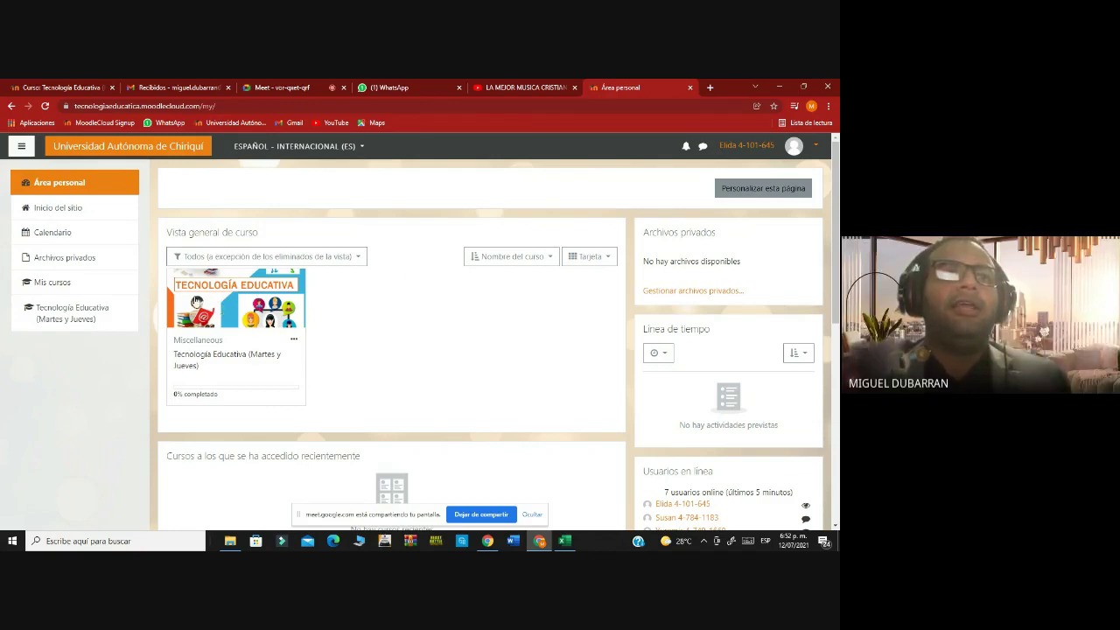
# - Open Tecnología Educativa (Martes y Jueves), end the tour, and scroll to Semana 7 -9 Diciembre
pyautogui.click(229, 300)
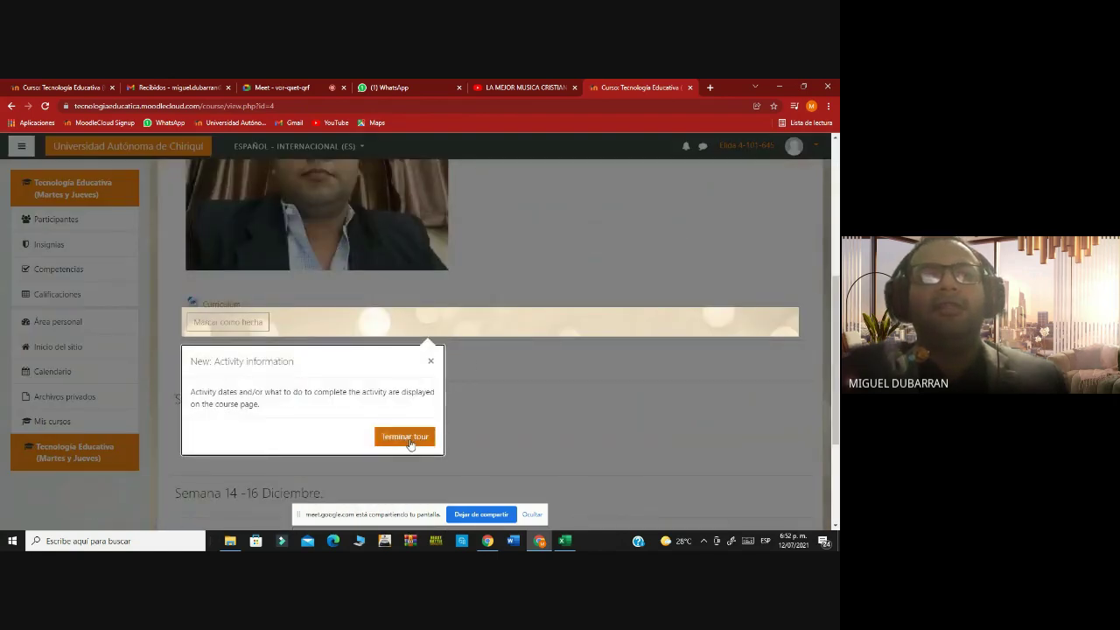
pyautogui.click(408, 440)
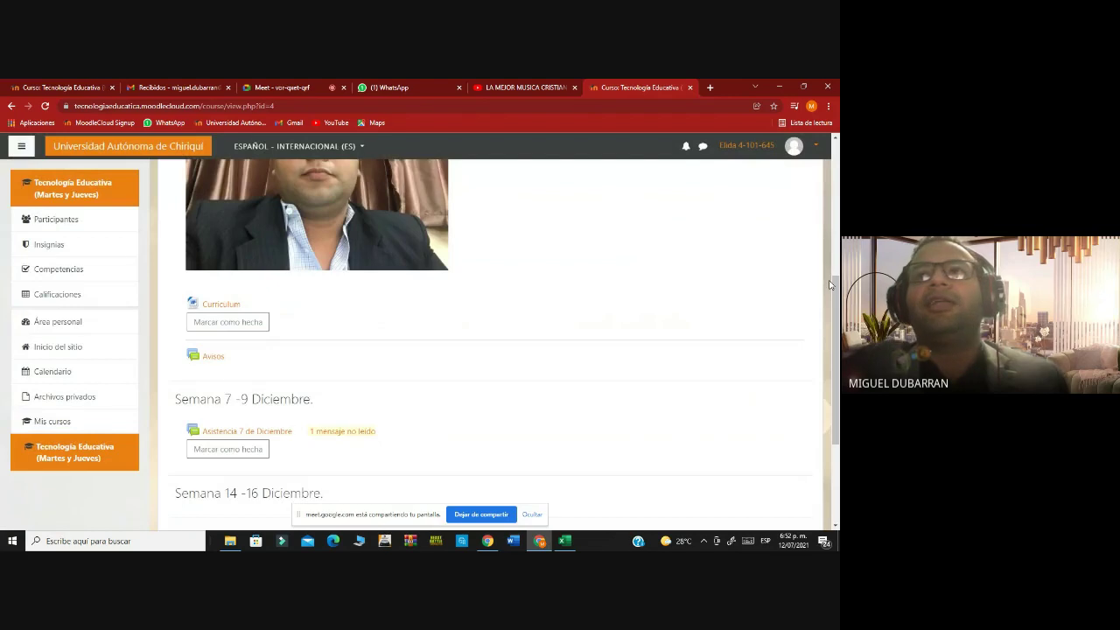
pyautogui.scroll(3, 829, 254)
pyautogui.moveTo(833, 212); pyautogui.dragTo(812, 282)
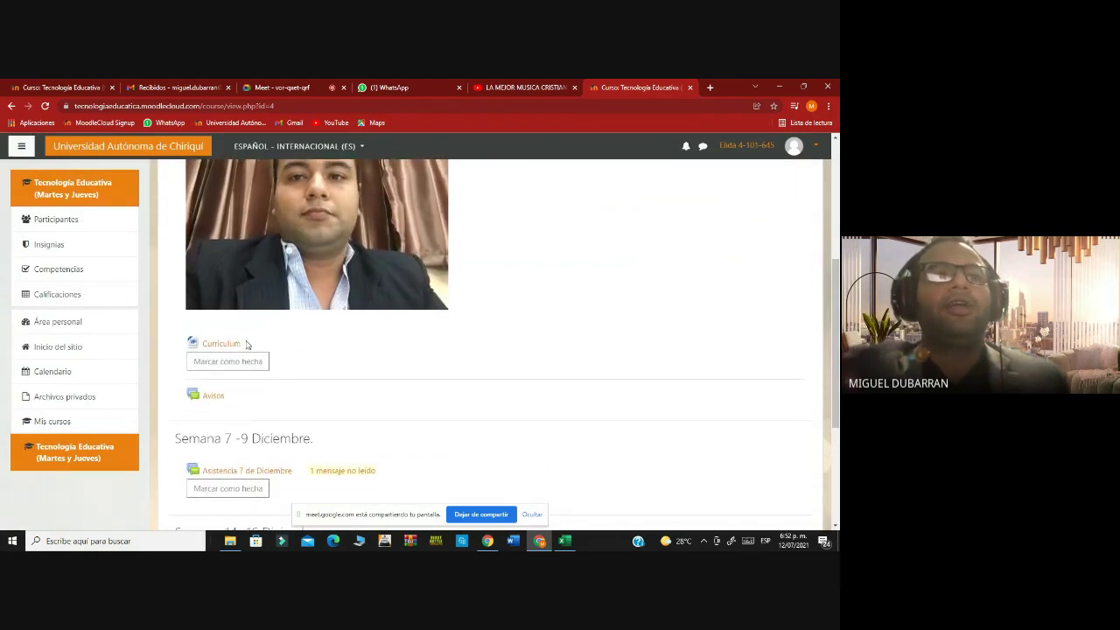
pyautogui.scroll(-1, 534, 337)
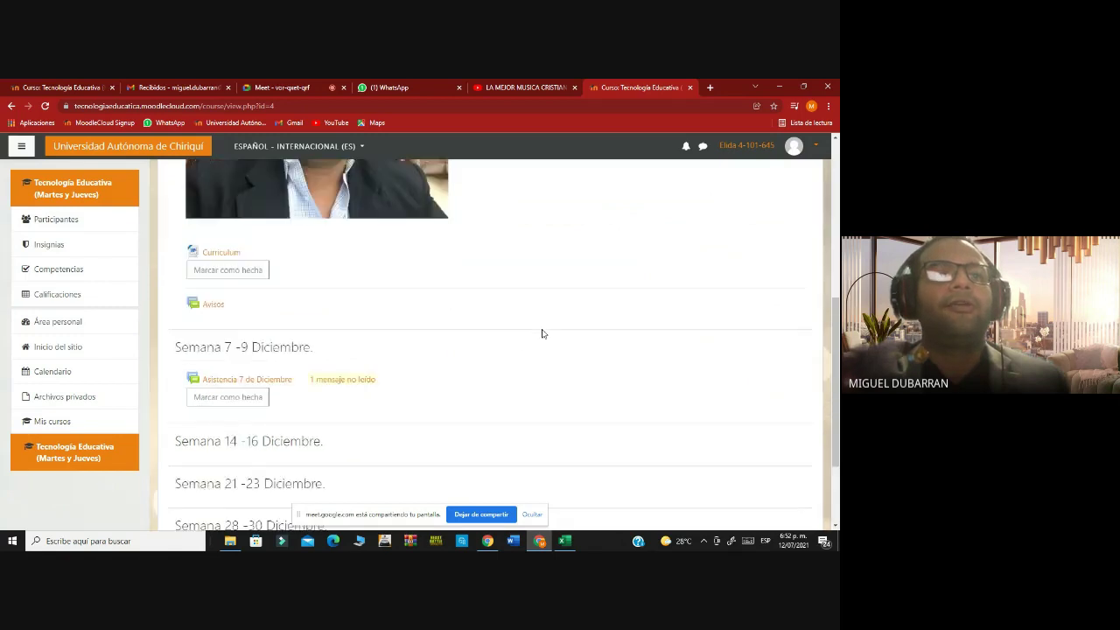
pyautogui.scroll(-1, 542, 332)
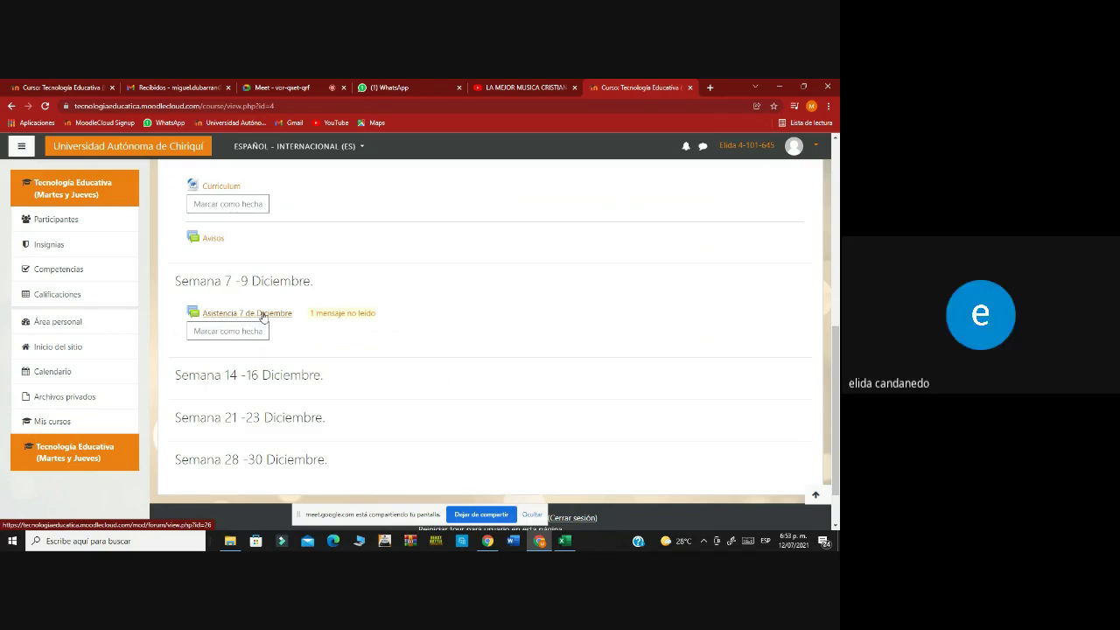
pyautogui.scroll(-2, 297, 288)
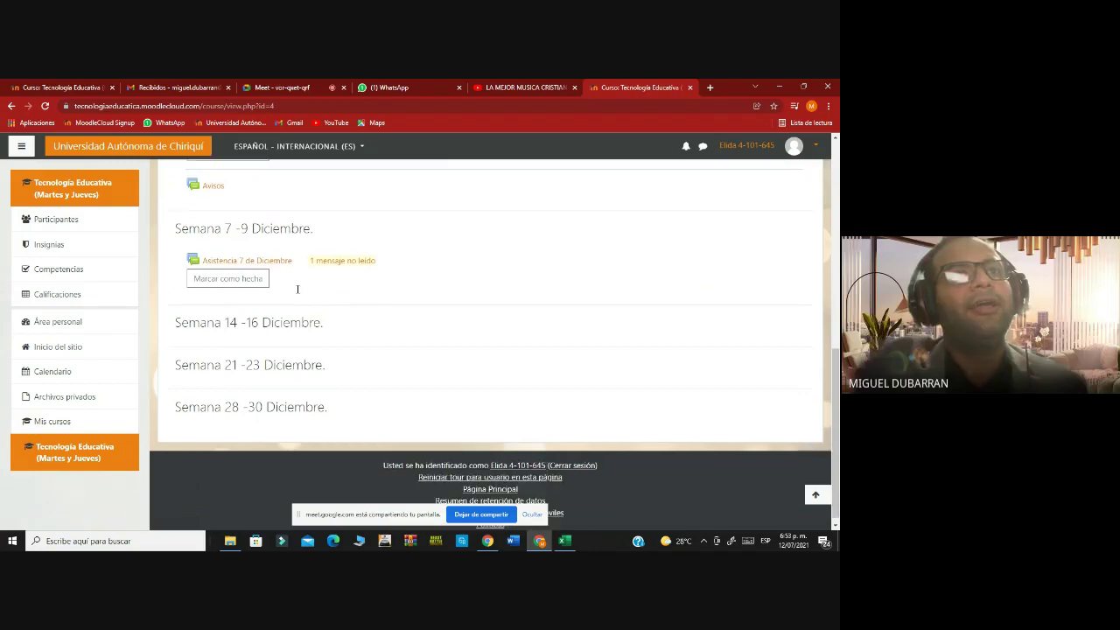
pyautogui.scroll(4, 300, 289)
pyautogui.scroll(-2, 555, 288)
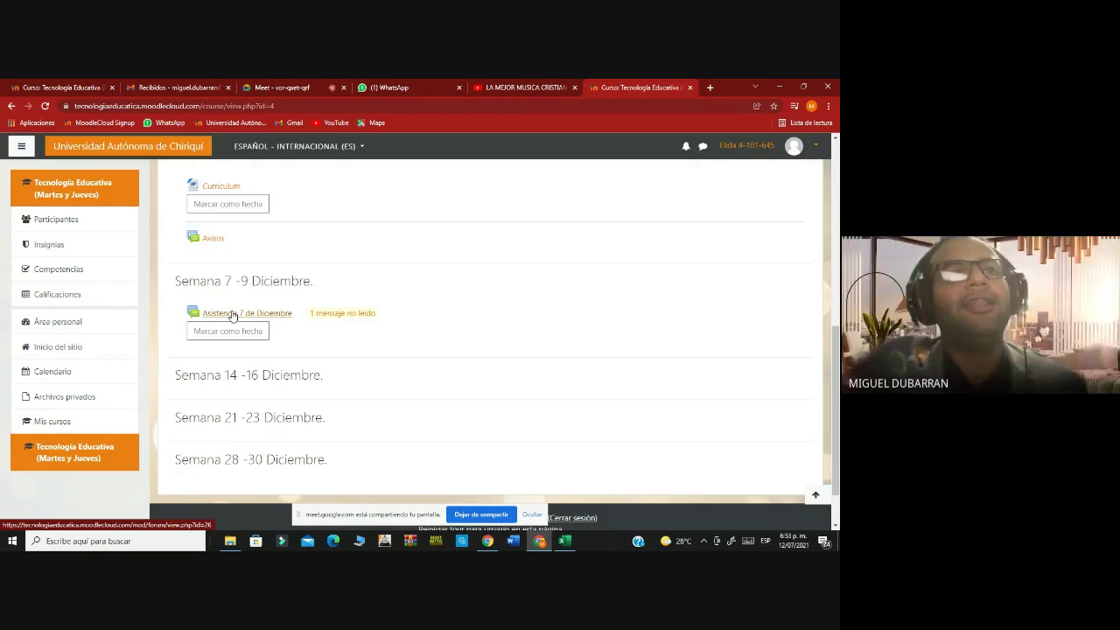
# - Open the Asistencia 7 de Diciembre forum, end the tour, and start a new discussion
pyautogui.click(232, 313)
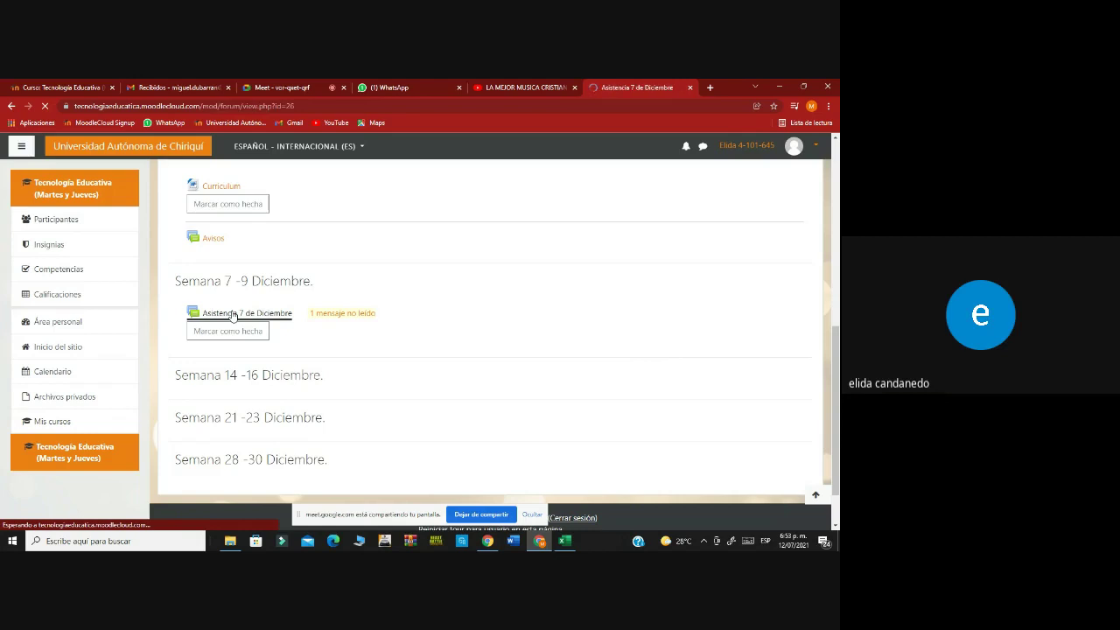
pyautogui.scroll(-2, 568, 295)
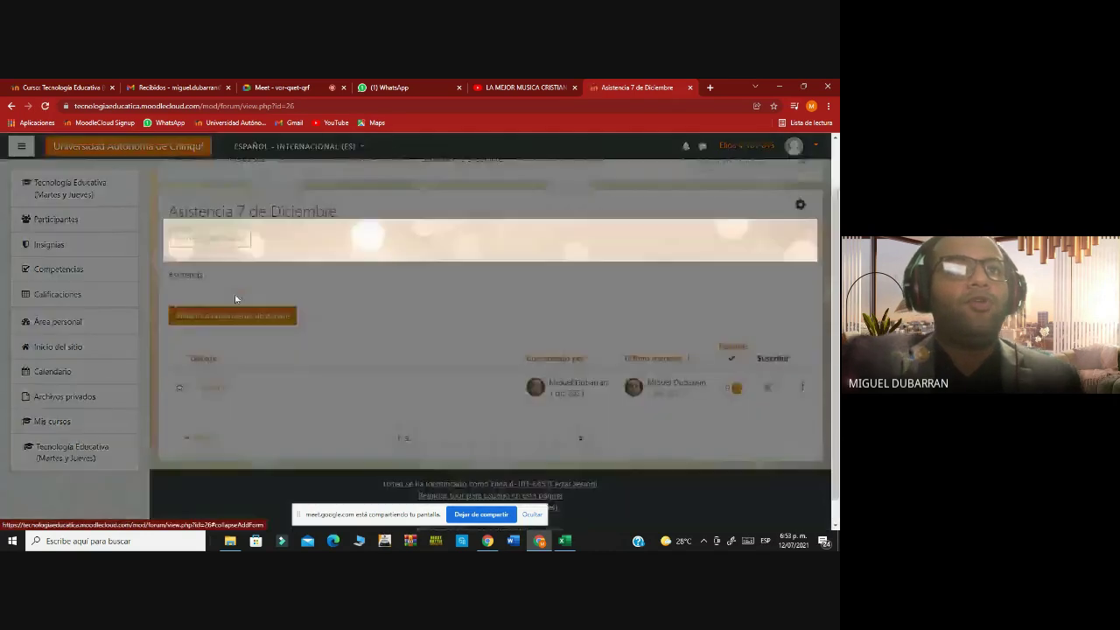
pyautogui.click(386, 424)
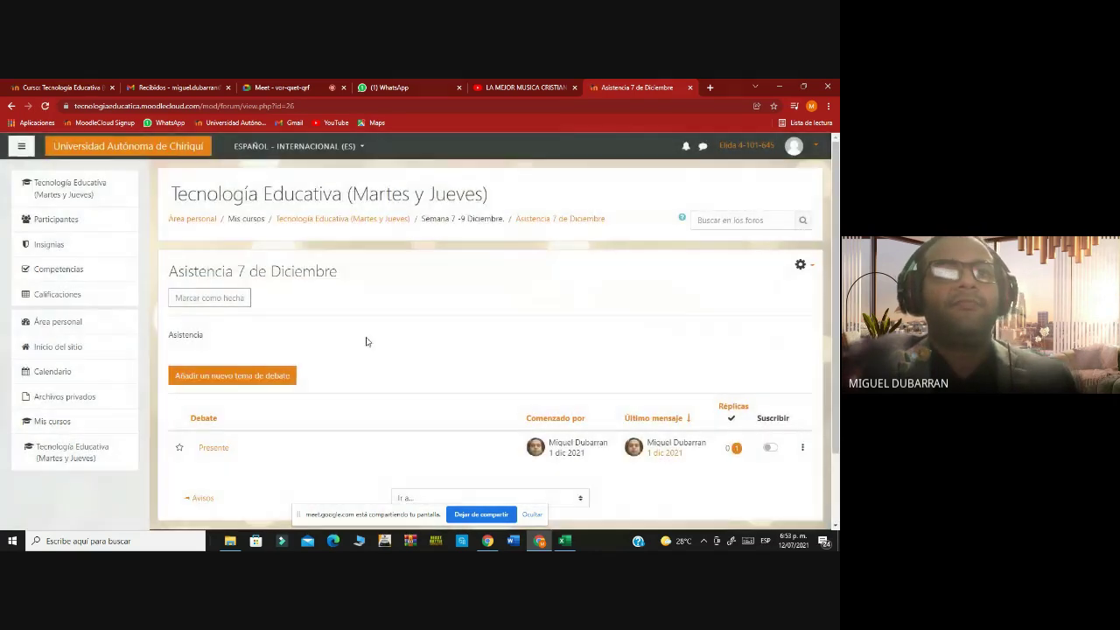
pyautogui.scroll(-1, 327, 312)
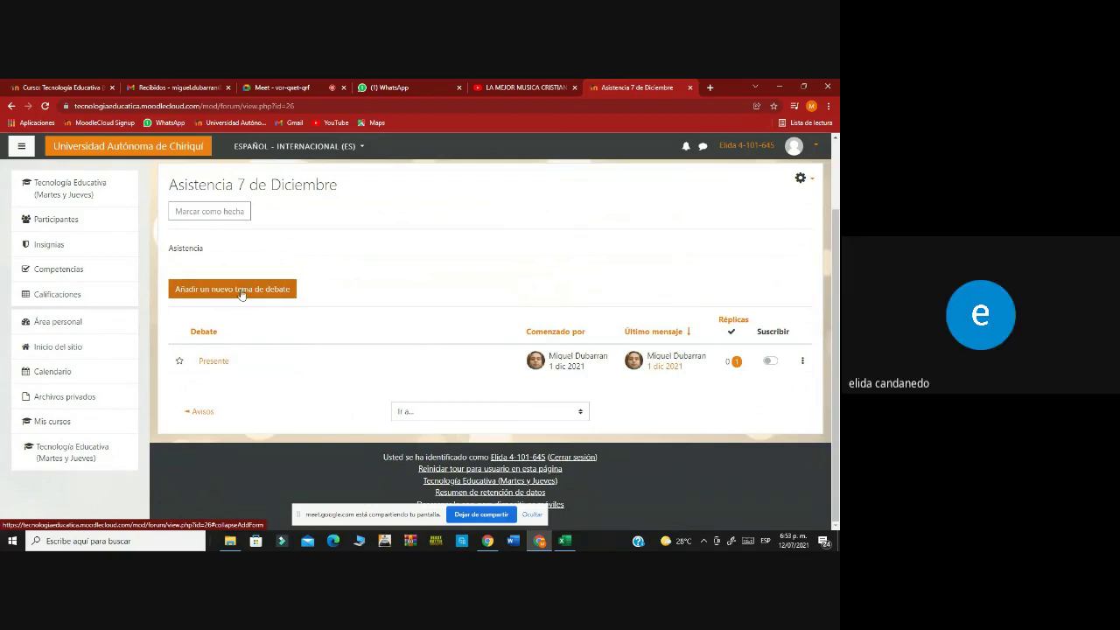
pyautogui.click(241, 293)
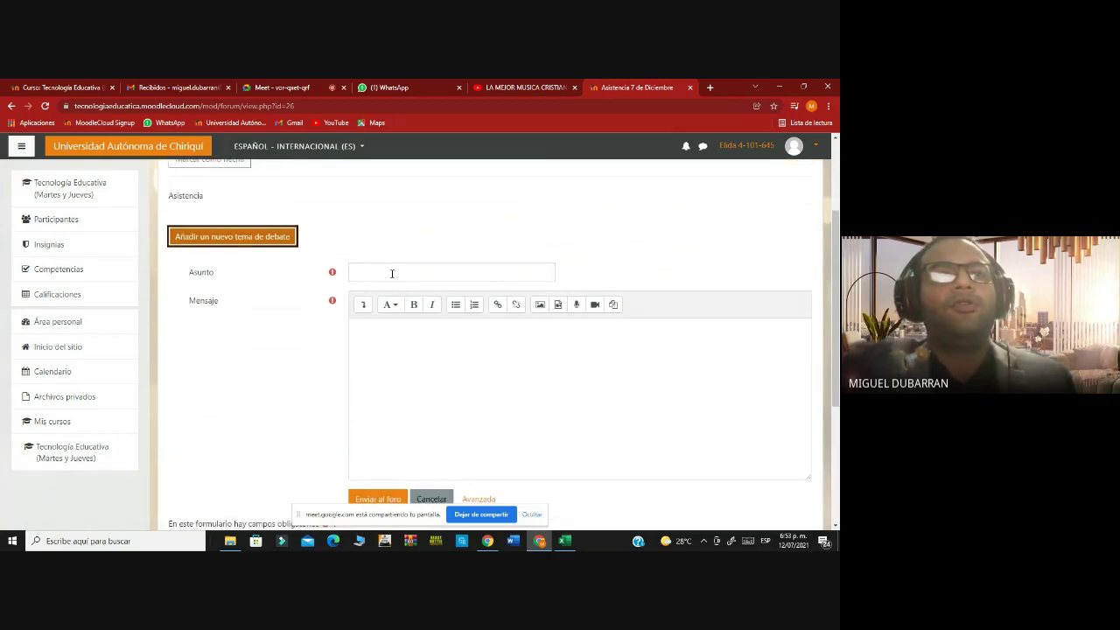
# - Try entering 'Pres' as the subject and move between the Asunto and Mensaje fields
pyautogui.click(376, 273)
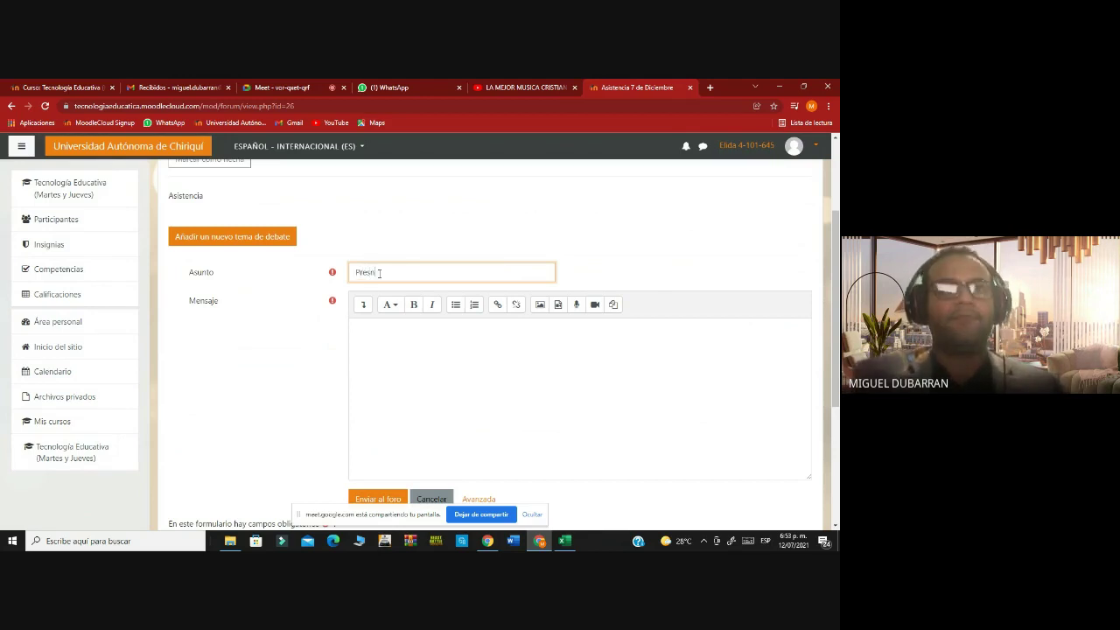
pyautogui.write('Presn')
pyautogui.press('BackSpace')
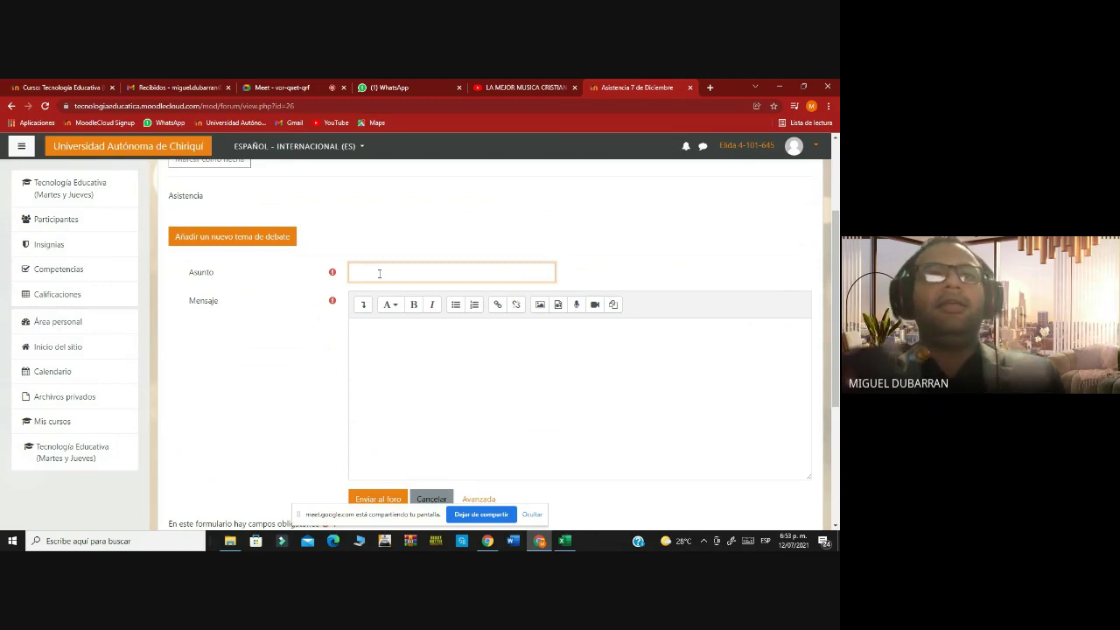
pyautogui.scroll(-1, 378, 273)
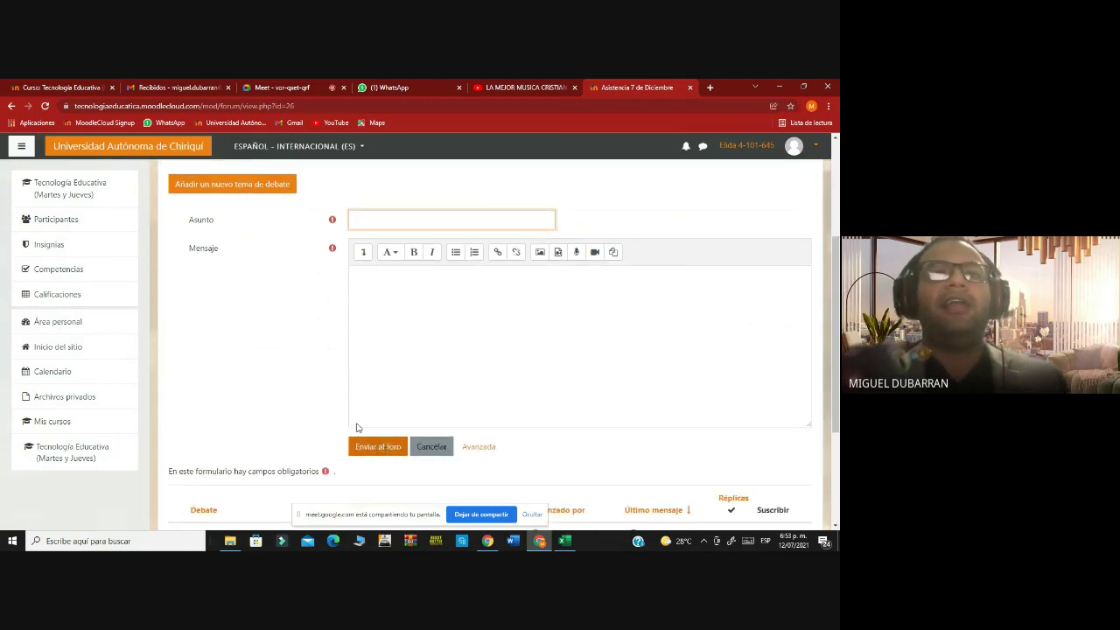
pyautogui.scroll(2, 282, 348)
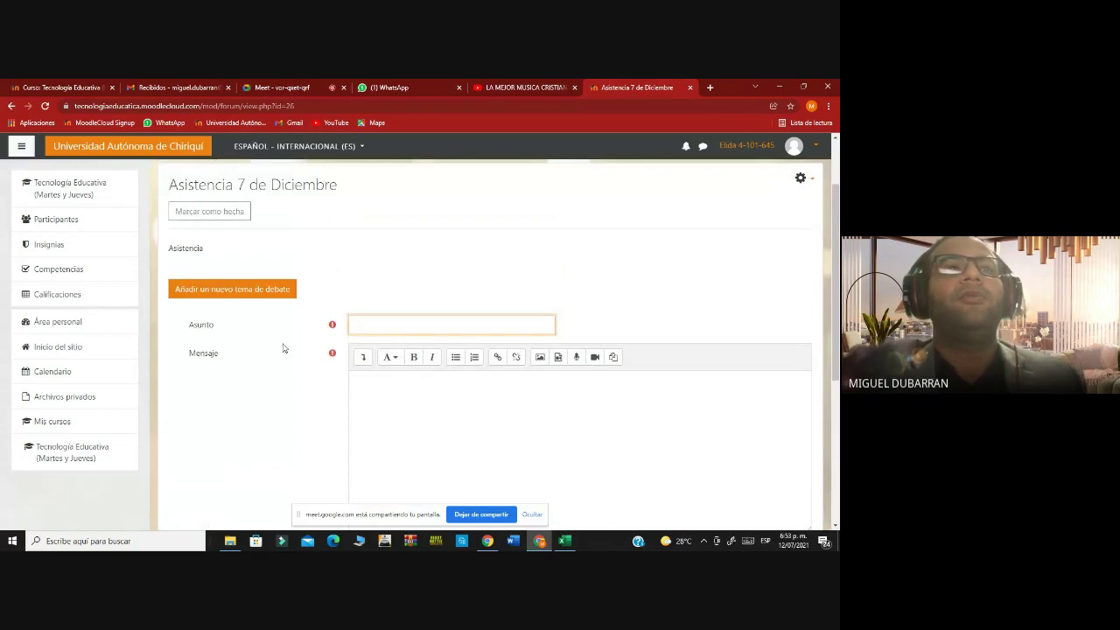
pyautogui.scroll(-1, 283, 348)
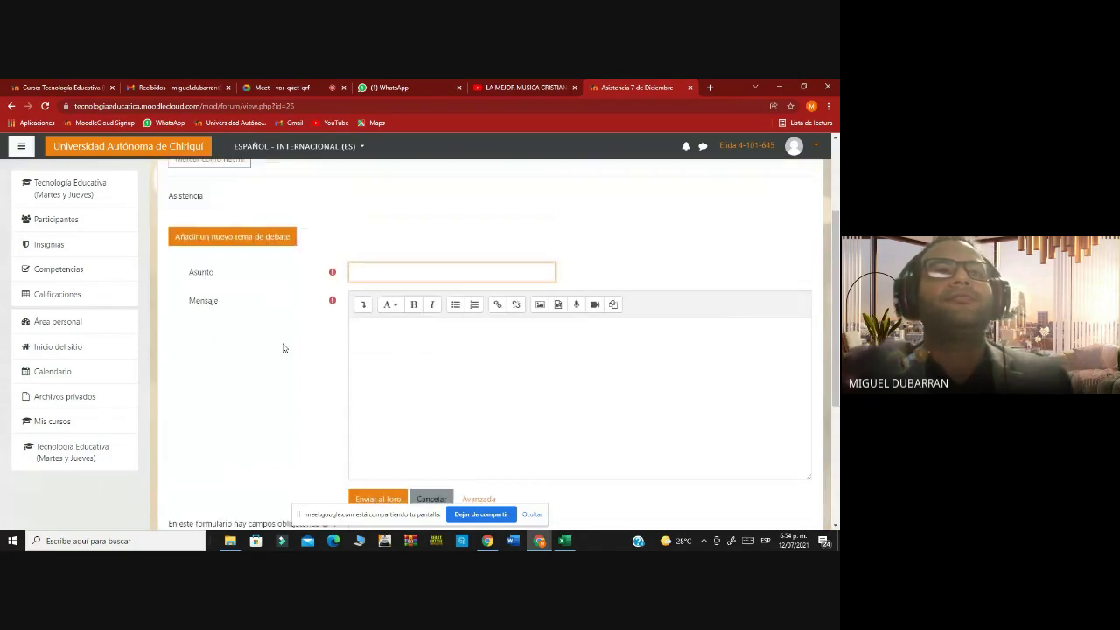
pyautogui.click(380, 327)
pyautogui.click(377, 273)
pyautogui.click(380, 341)
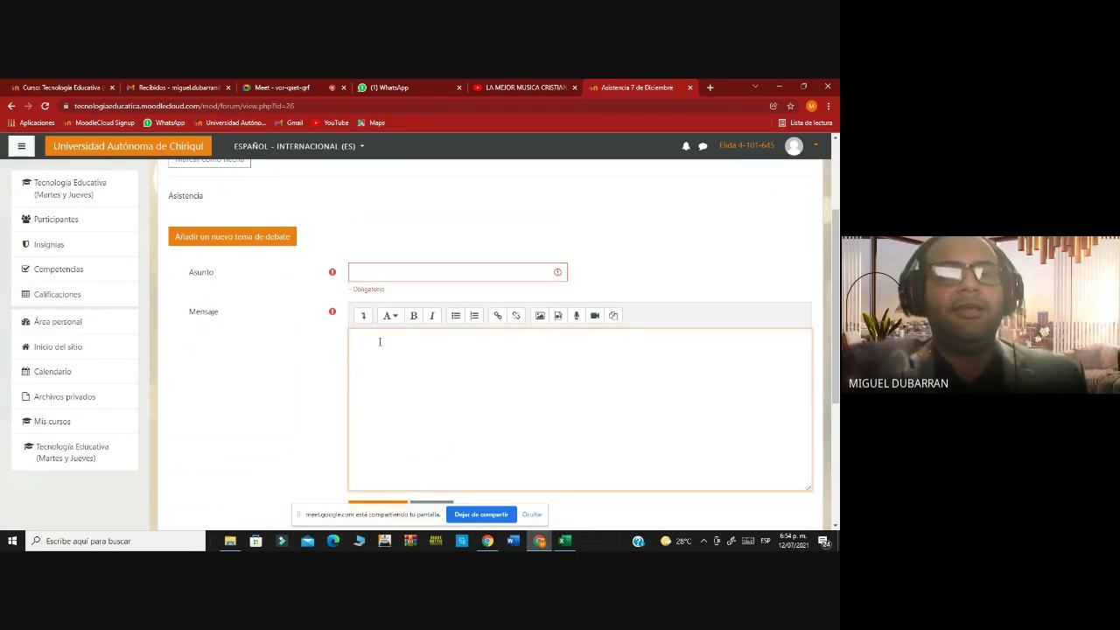
# - Submit the empty topic with 'Enviar al foro', getting the Obligatorio warning, then go back
pyautogui.scroll(-1, 287, 353)
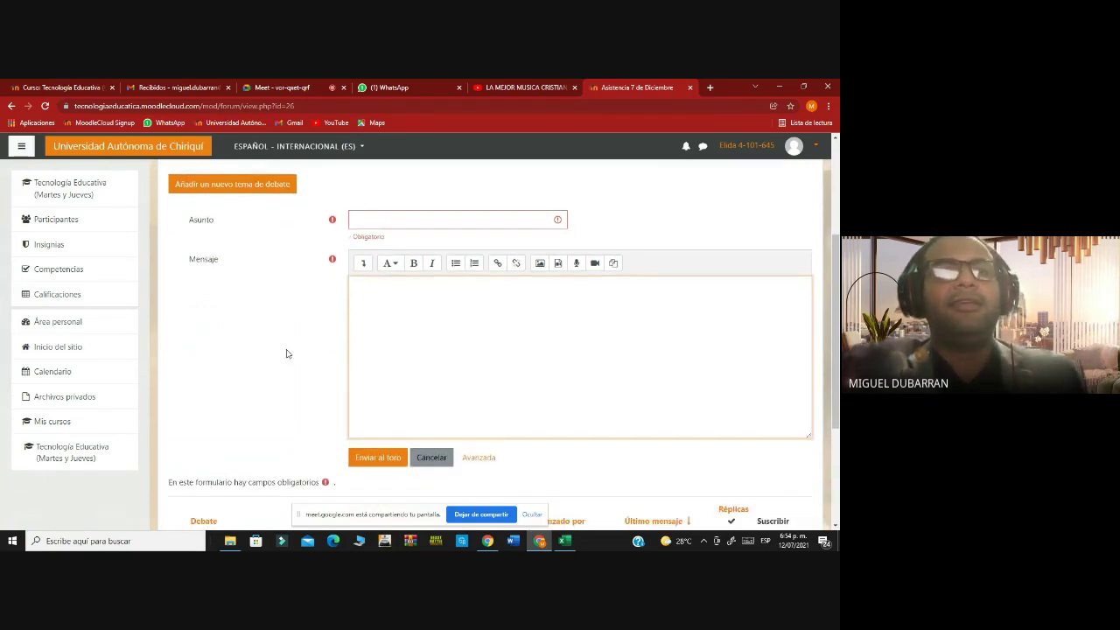
pyautogui.click(391, 468)
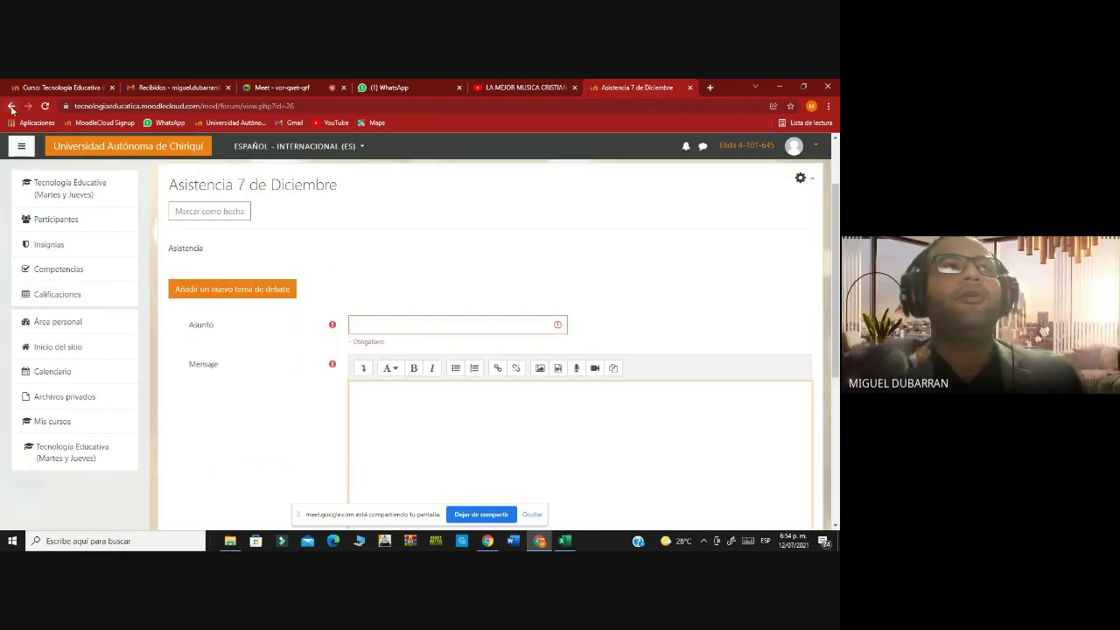
pyautogui.click(12, 107)
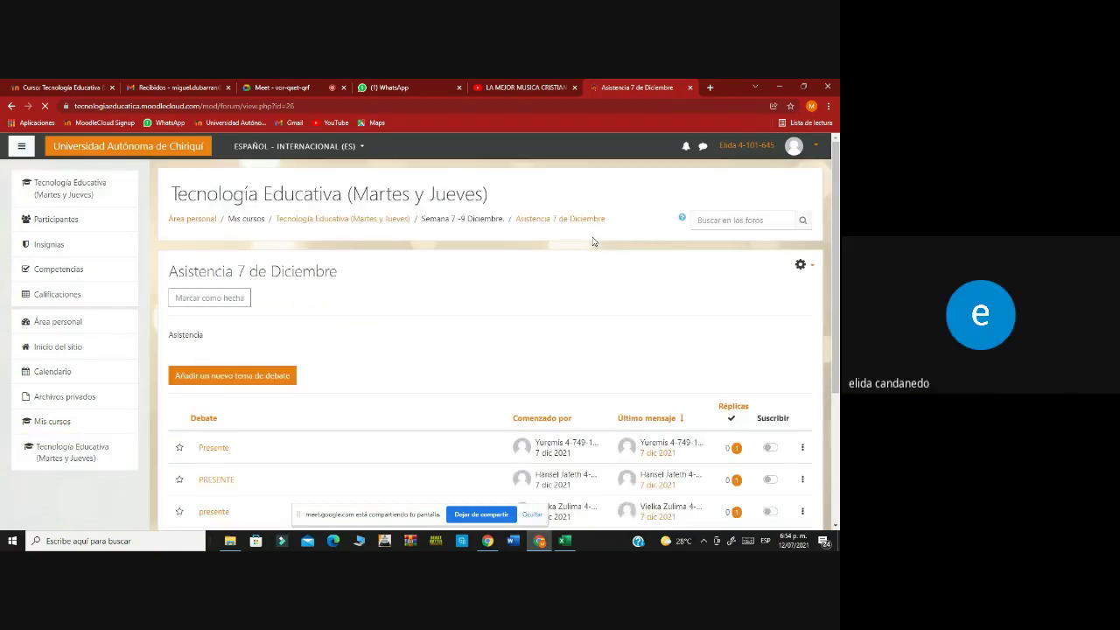
# - Reload the Asistencia 7 de Diciembre forum to fetch new posts
pyautogui.scroll(-3, 573, 263)
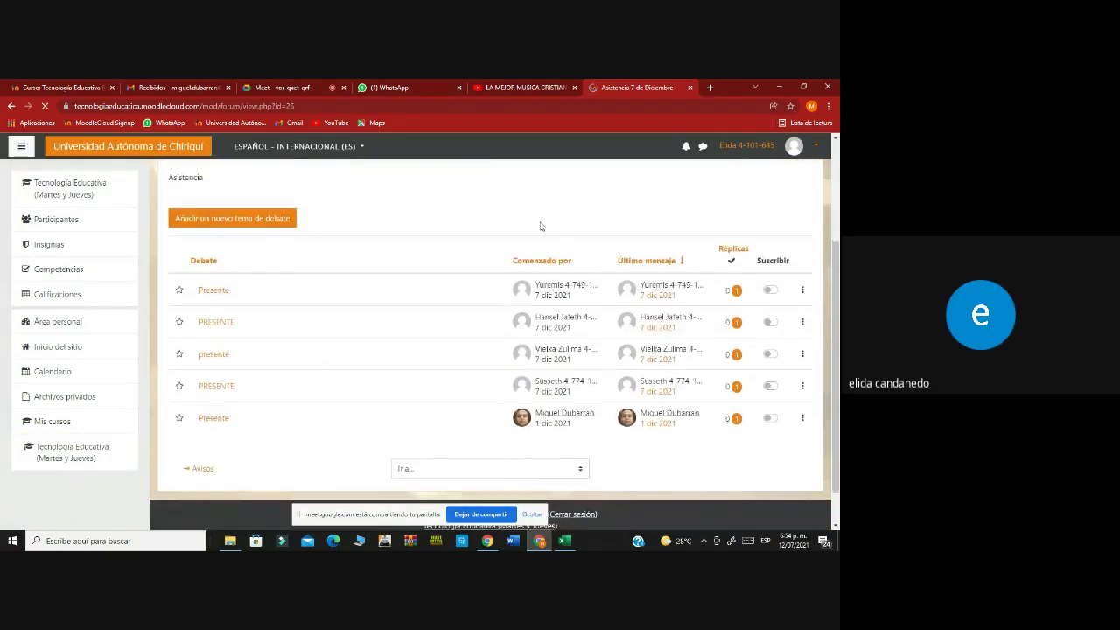
pyautogui.scroll(1, 541, 225)
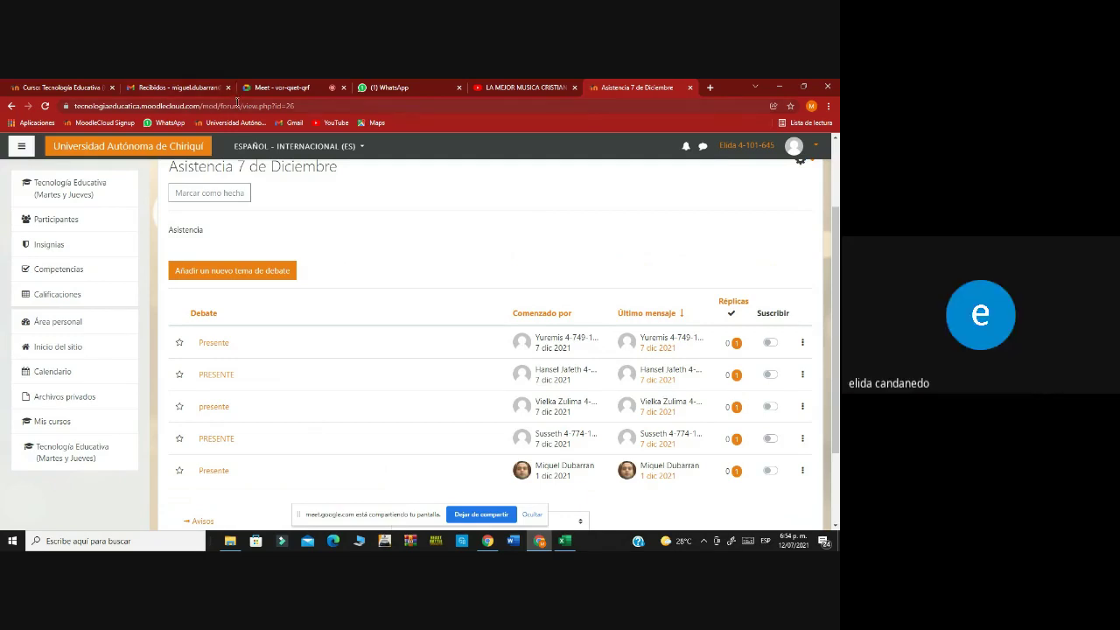
pyautogui.click(237, 106)
pyautogui.press('Return')
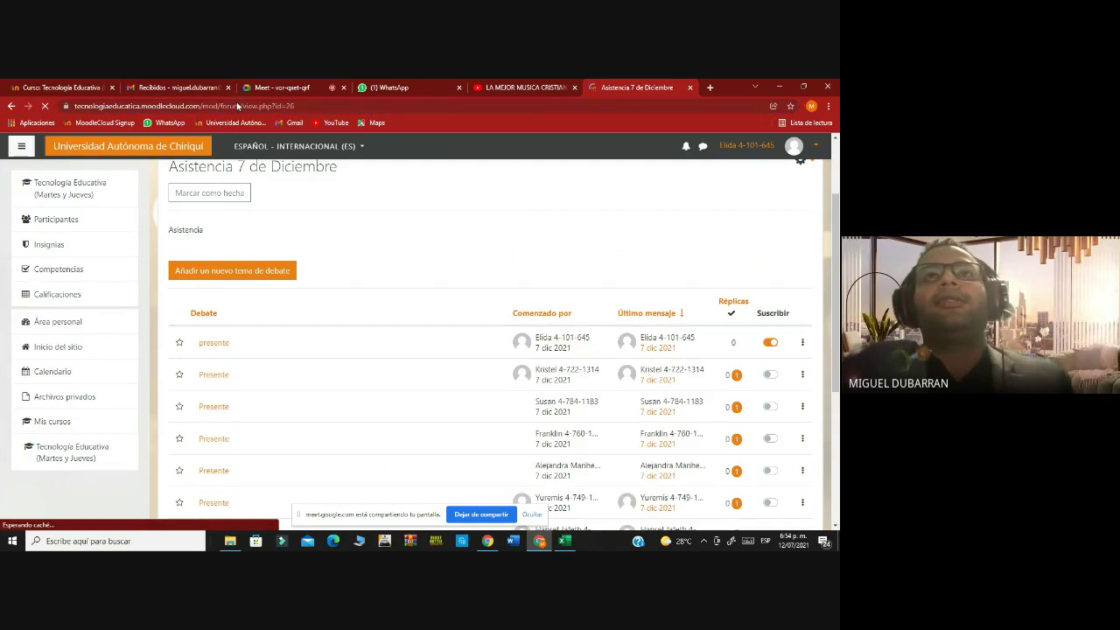
# - Scroll the longer list of Presente posts and open the second Presente discussion
pyautogui.scroll(-3, 493, 174)
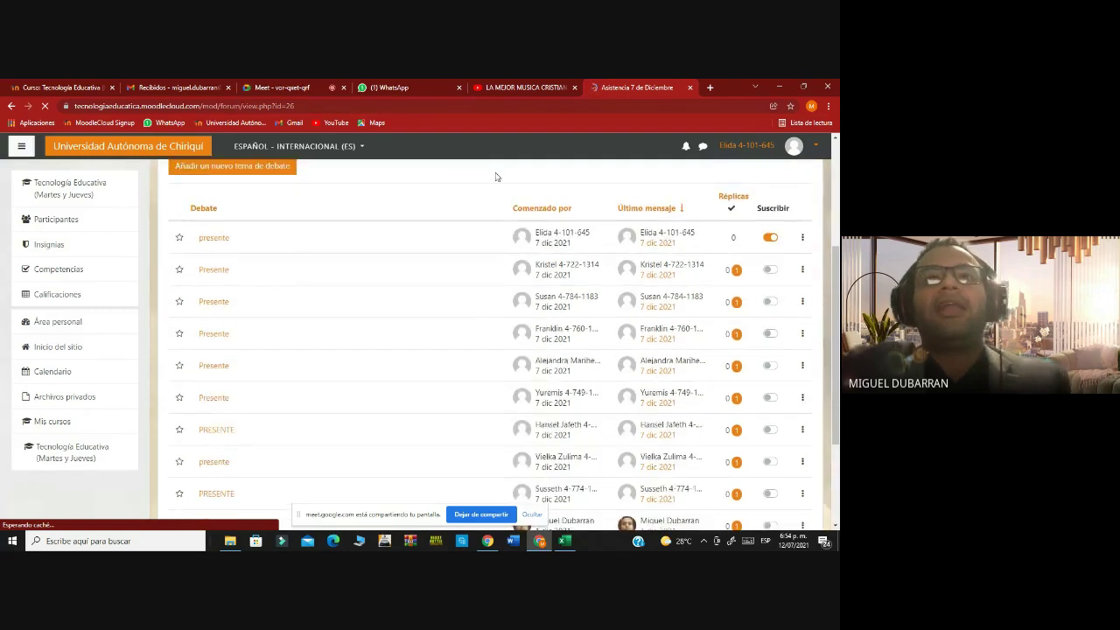
pyautogui.scroll(-3, 495, 177)
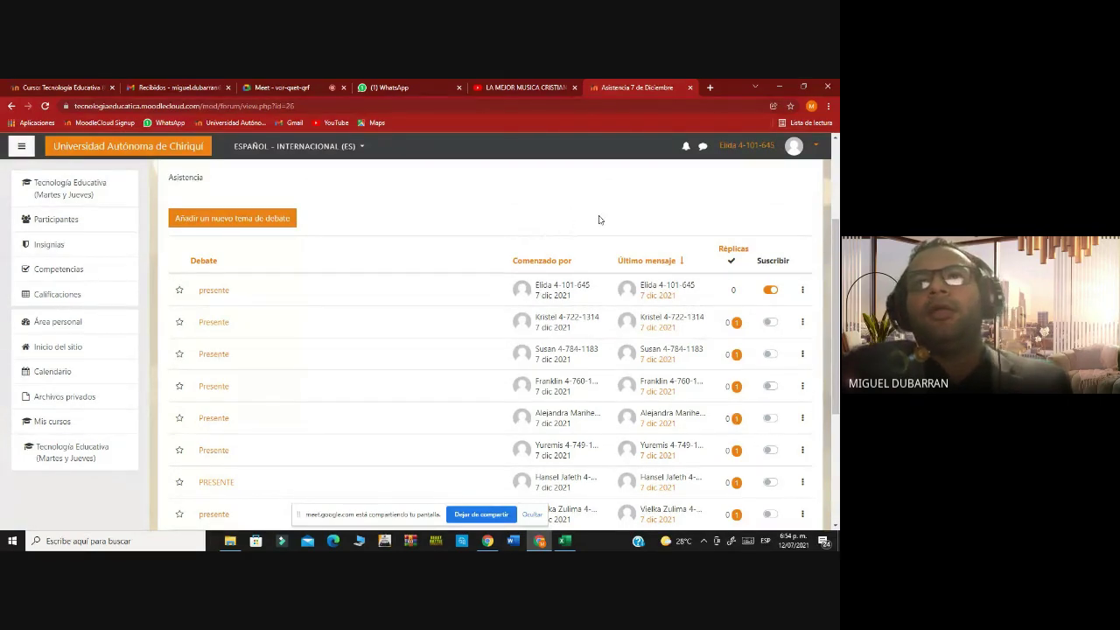
pyautogui.scroll(-1, 599, 220)
pyautogui.scroll(1, 513, 200)
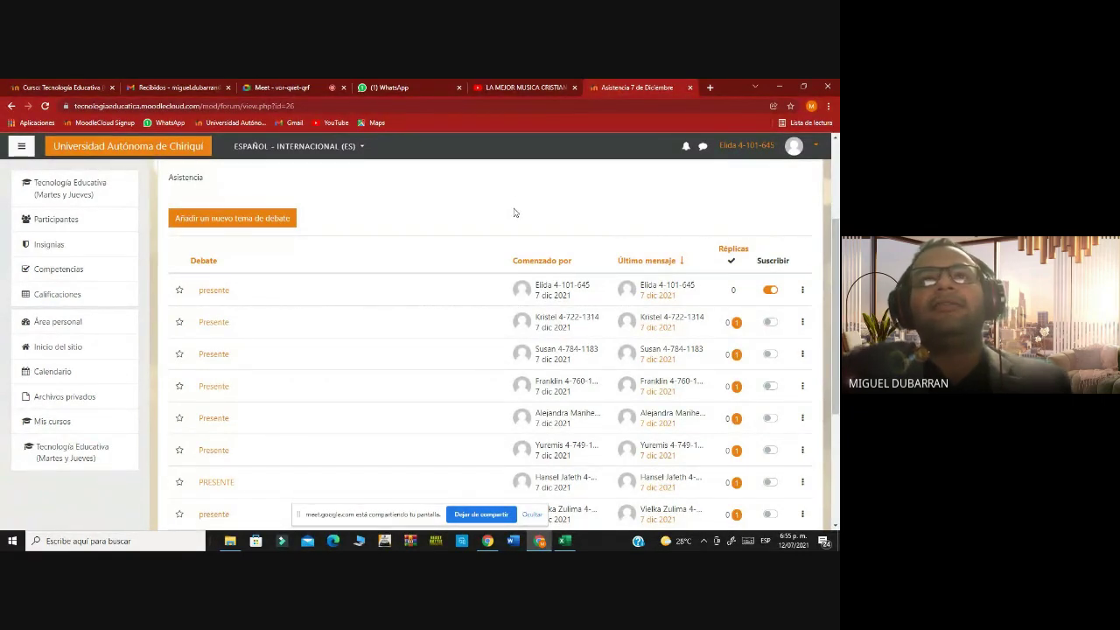
pyautogui.scroll(-5, 497, 221)
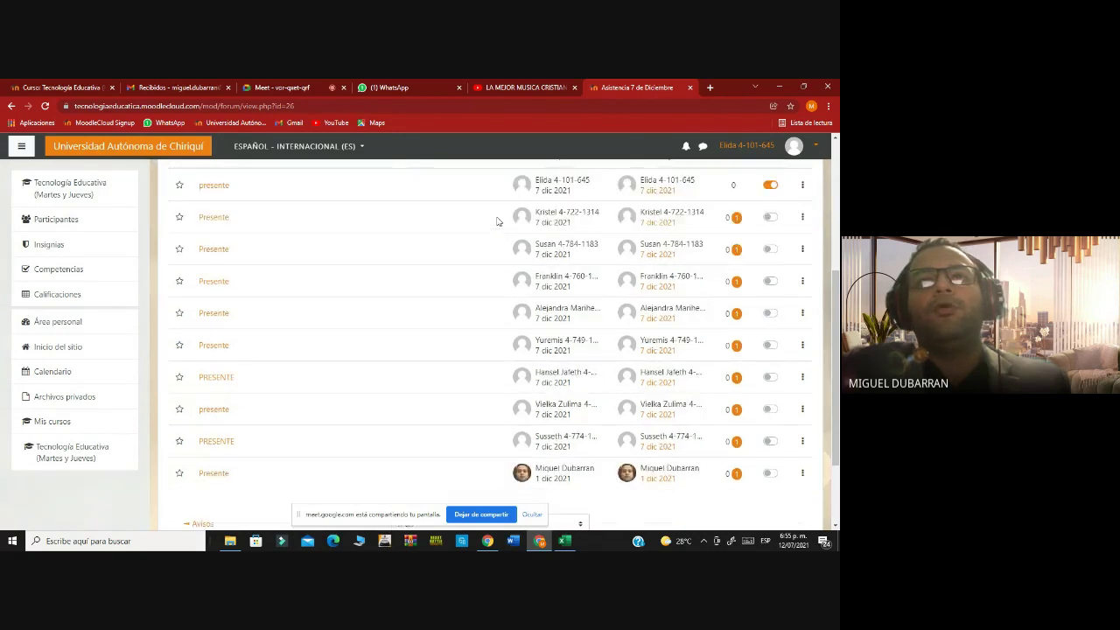
pyautogui.scroll(8, 497, 222)
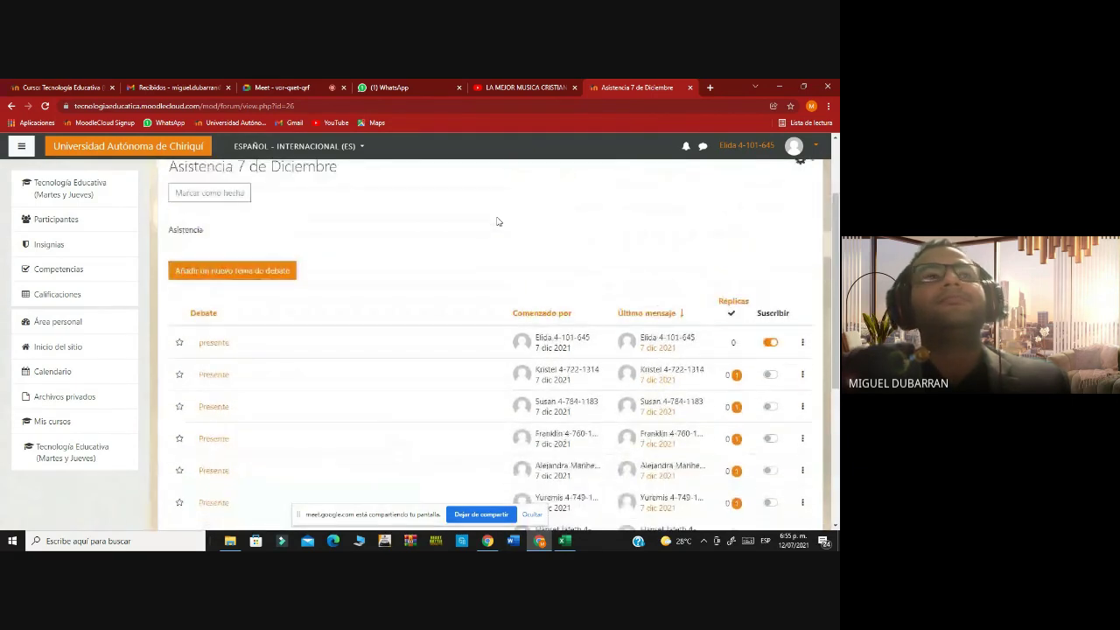
pyautogui.scroll(1, 495, 221)
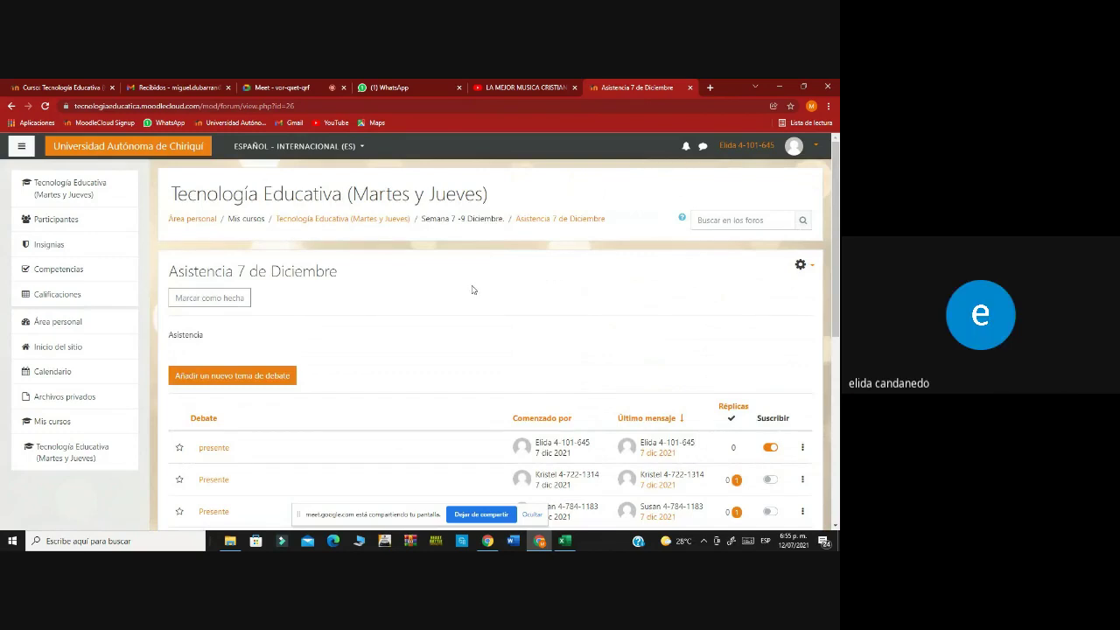
pyautogui.scroll(-3, 473, 290)
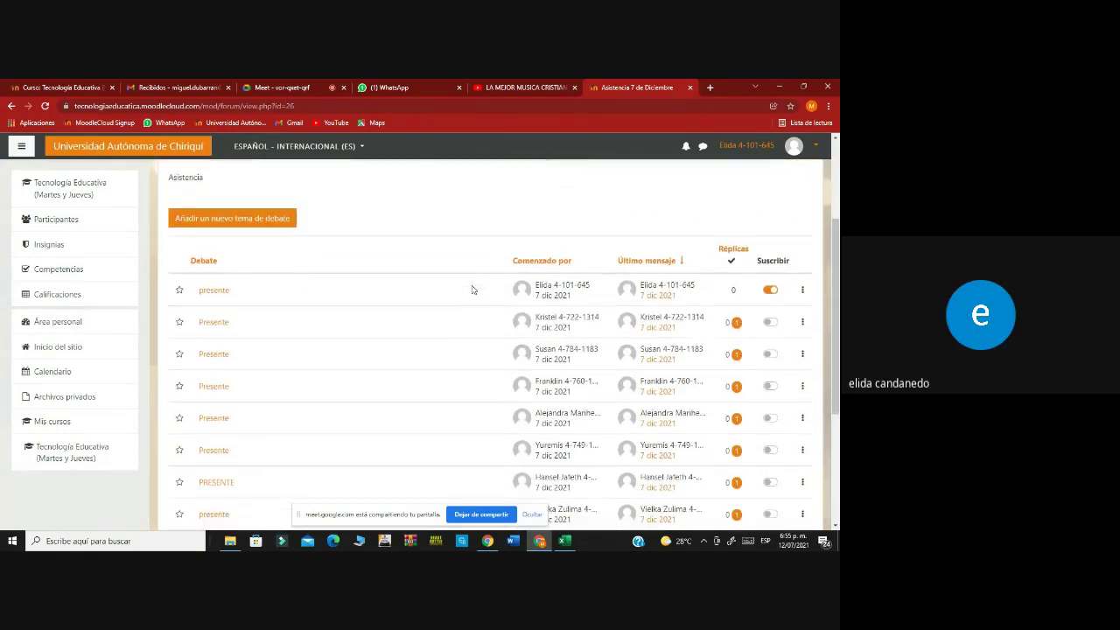
pyautogui.scroll(-1, 472, 289)
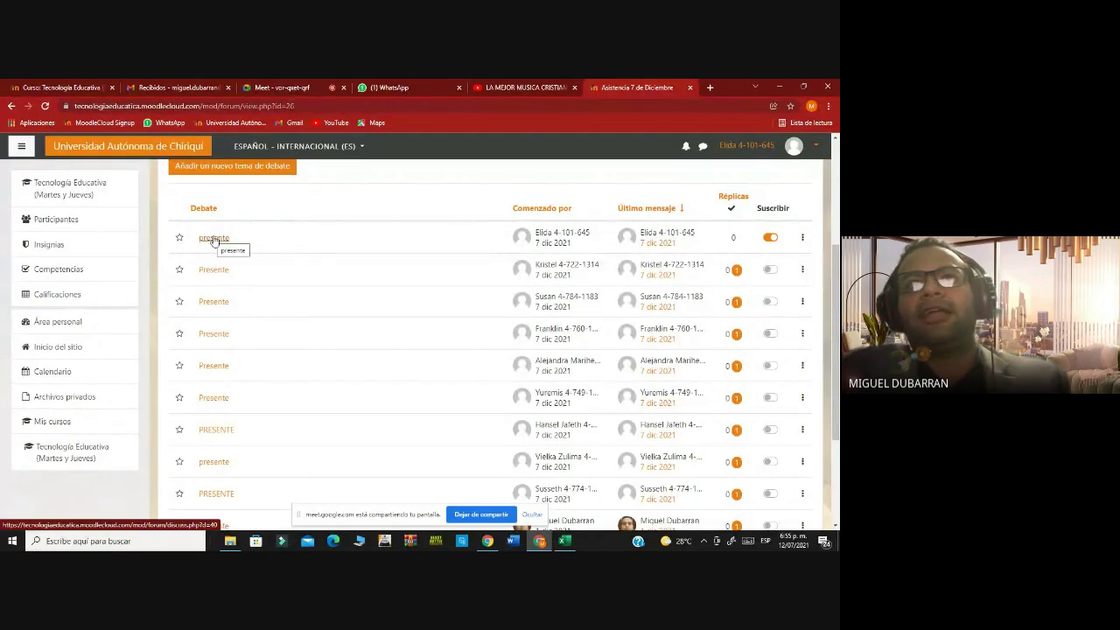
pyautogui.click(210, 271)
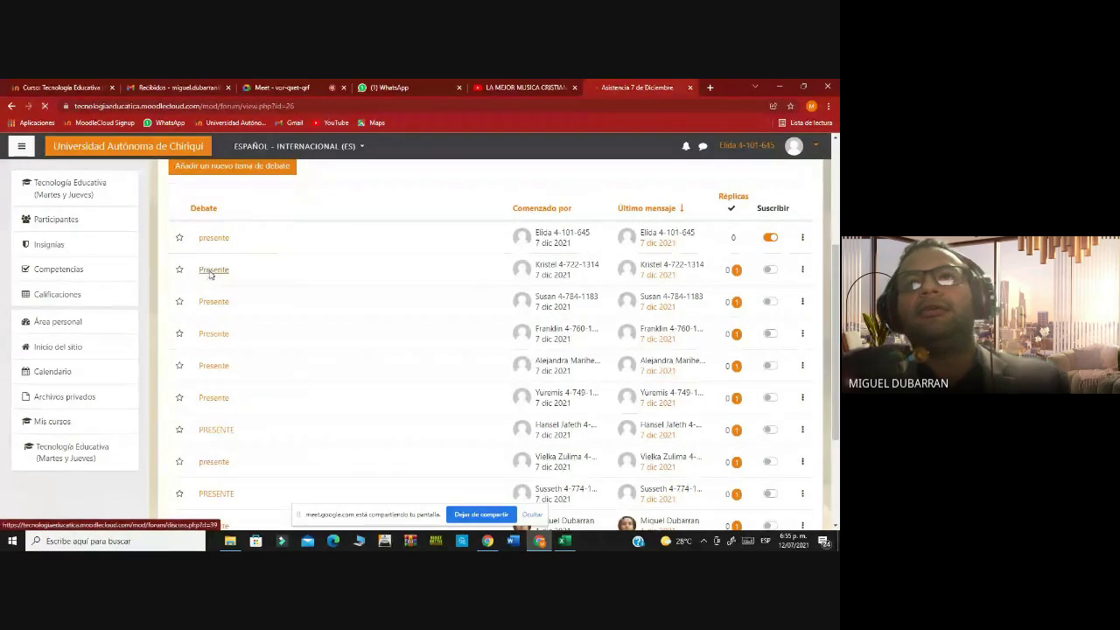
# - Highlight the post's date, 7 de diciembre de 2021, 18:54, then return to the discussion list
pyautogui.scroll(-2, 390, 275)
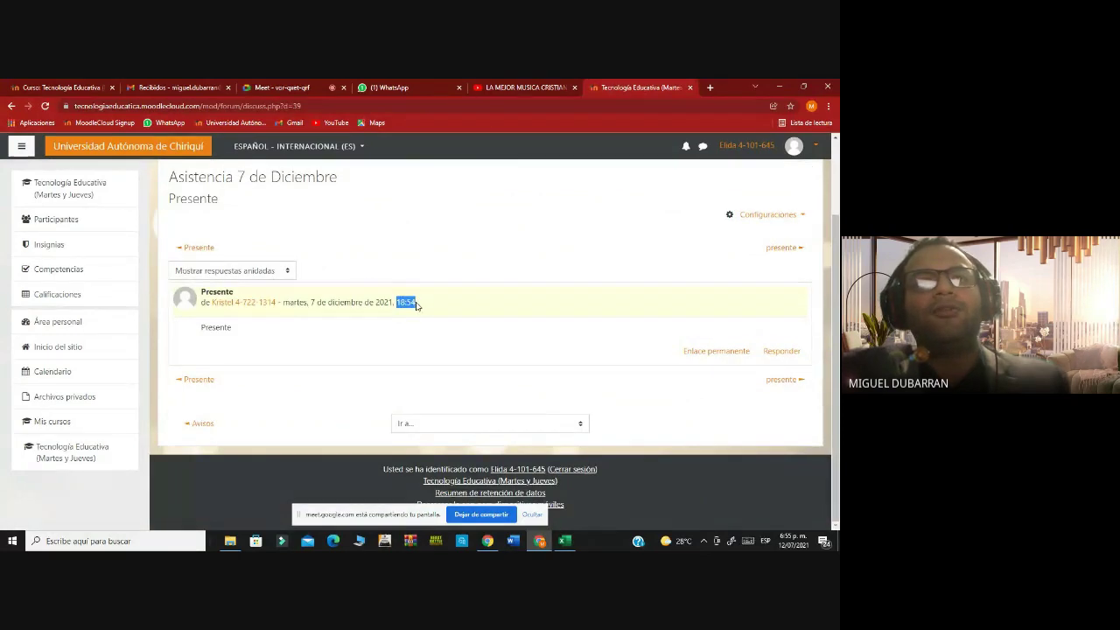
pyautogui.moveTo(312, 302); pyautogui.dragTo(420, 306)
pyautogui.scroll(2, 392, 265)
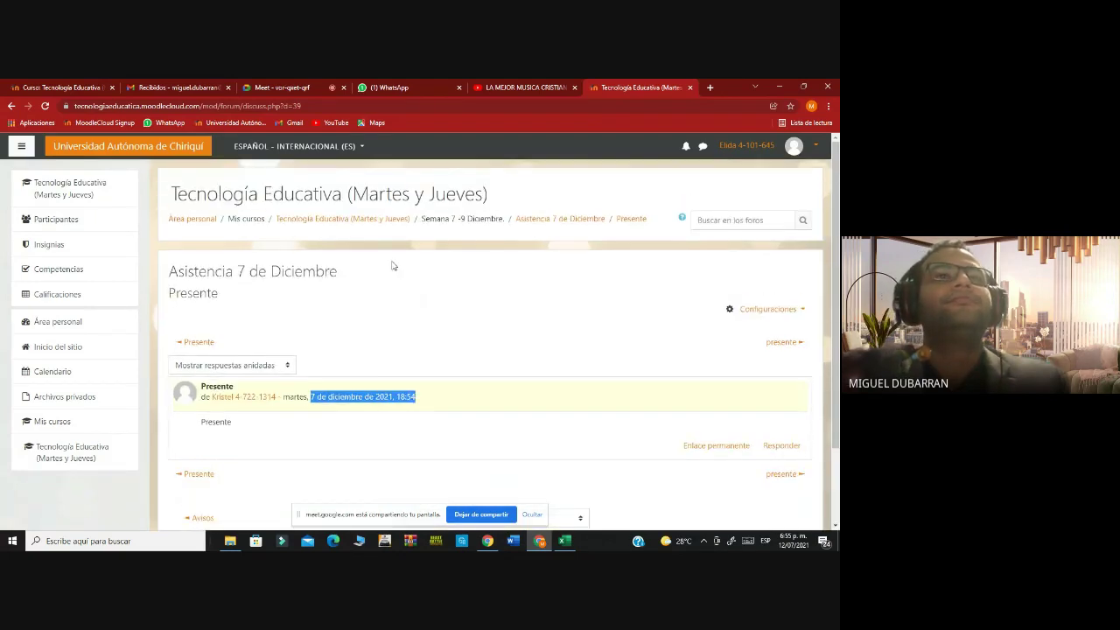
pyautogui.click(11, 106)
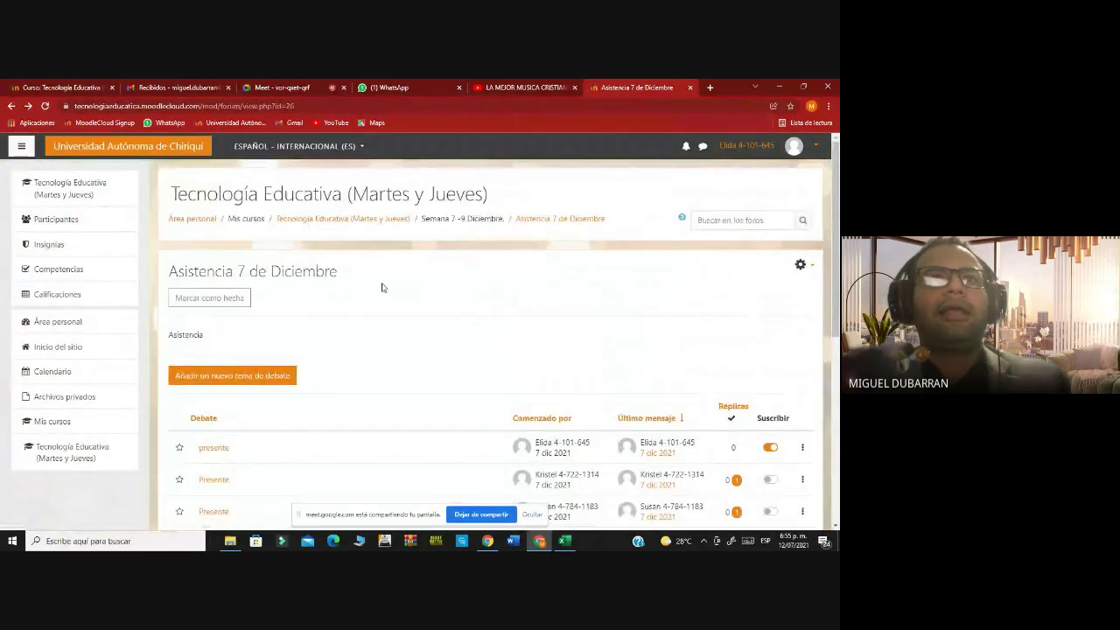
pyautogui.scroll(-1, 438, 301)
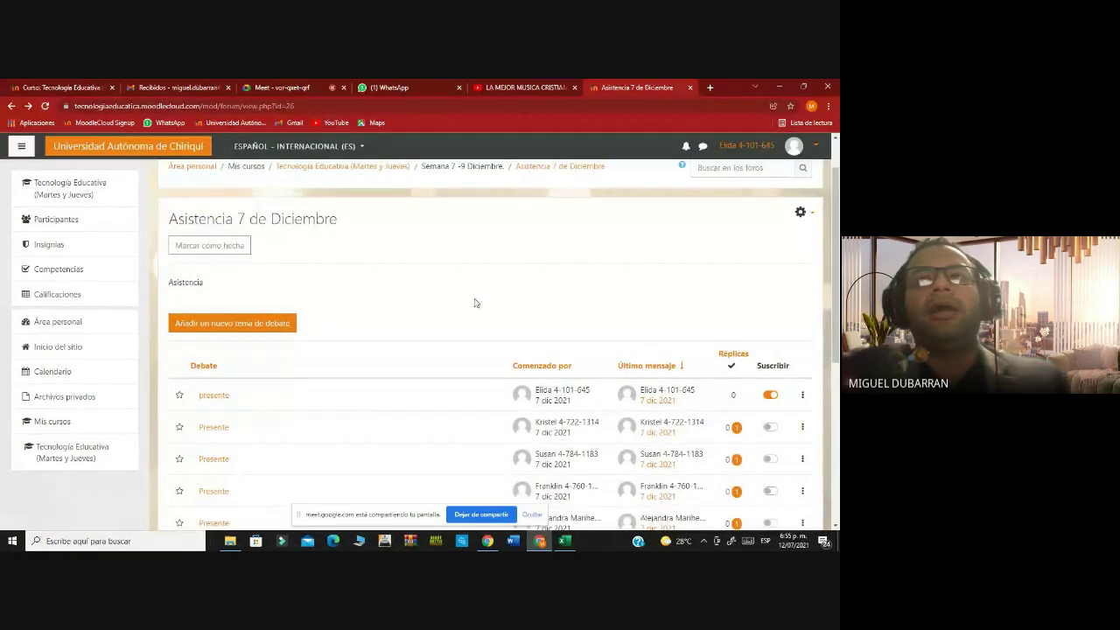
pyautogui.scroll(1, 470, 297)
pyautogui.scroll(-1, 466, 298)
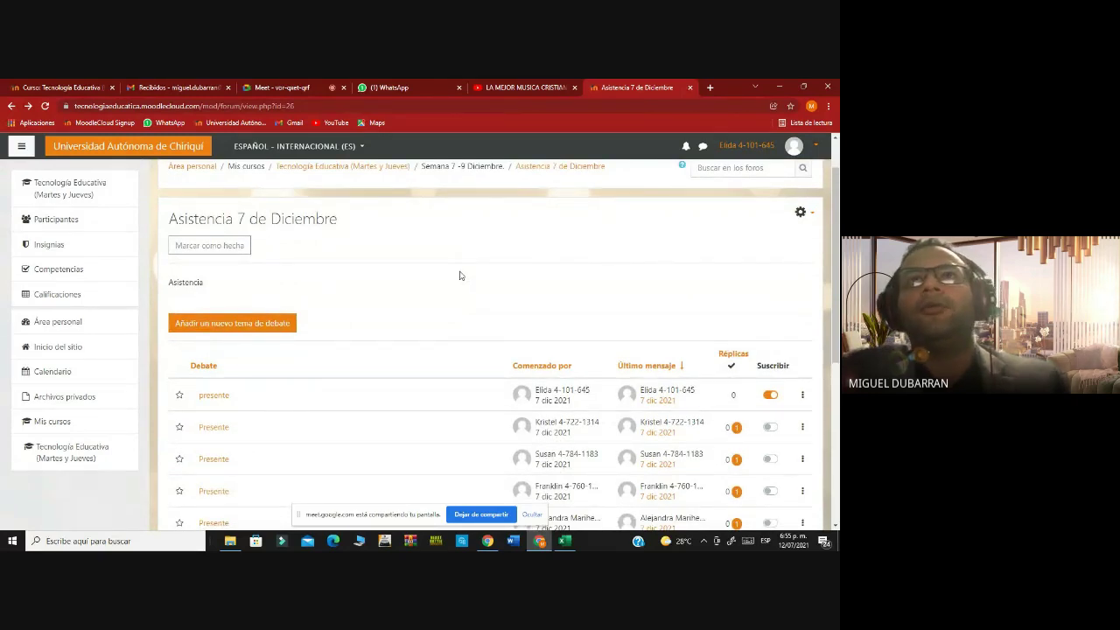
pyautogui.scroll(-6, 460, 276)
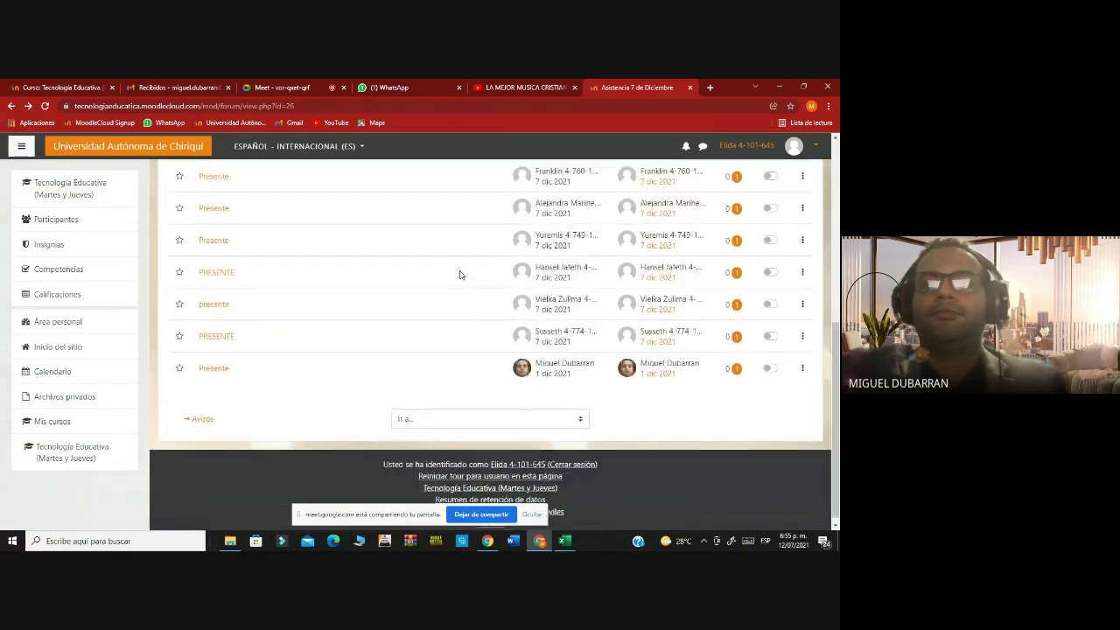
pyautogui.scroll(6, 459, 276)
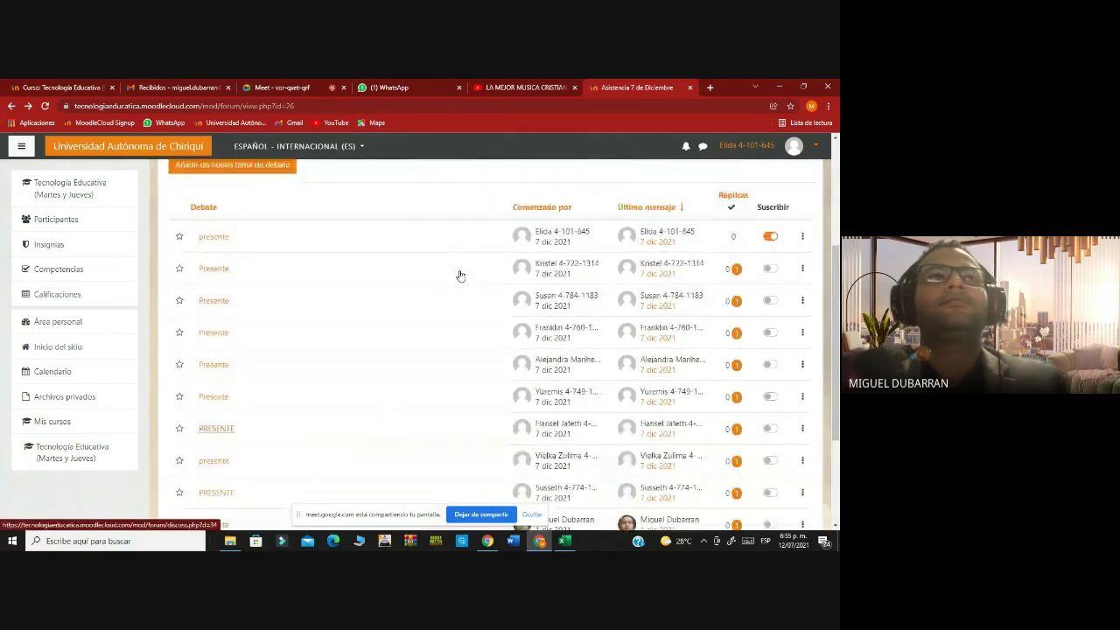
pyautogui.click(241, 107)
# - Reload the forum and scroll through the updated Presente discussion list
pyautogui.press('Return')
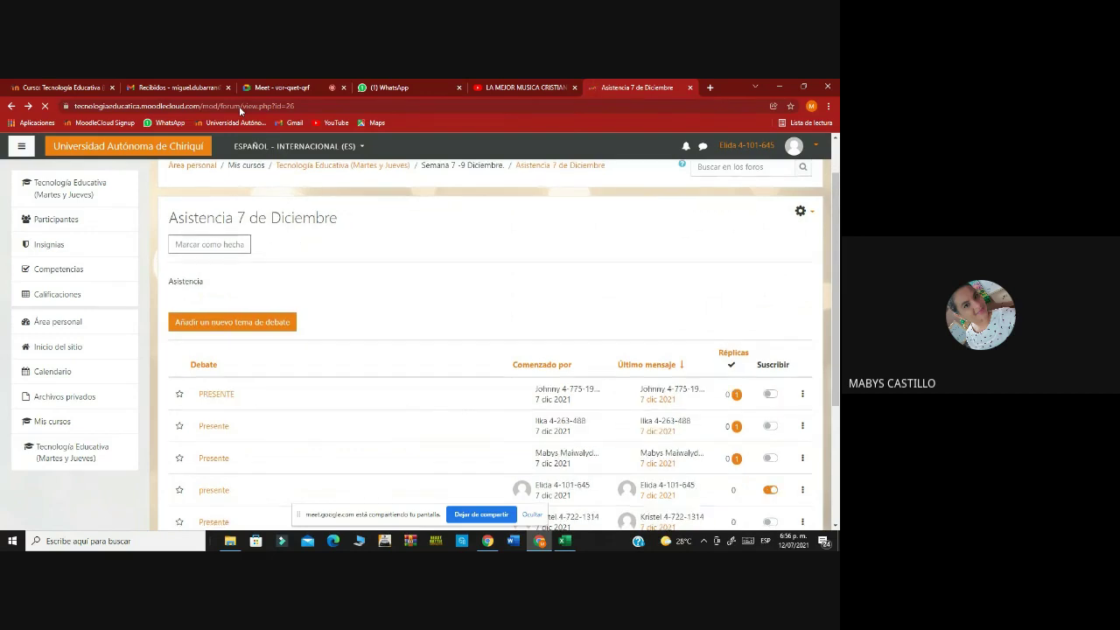
pyautogui.scroll(-3, 393, 220)
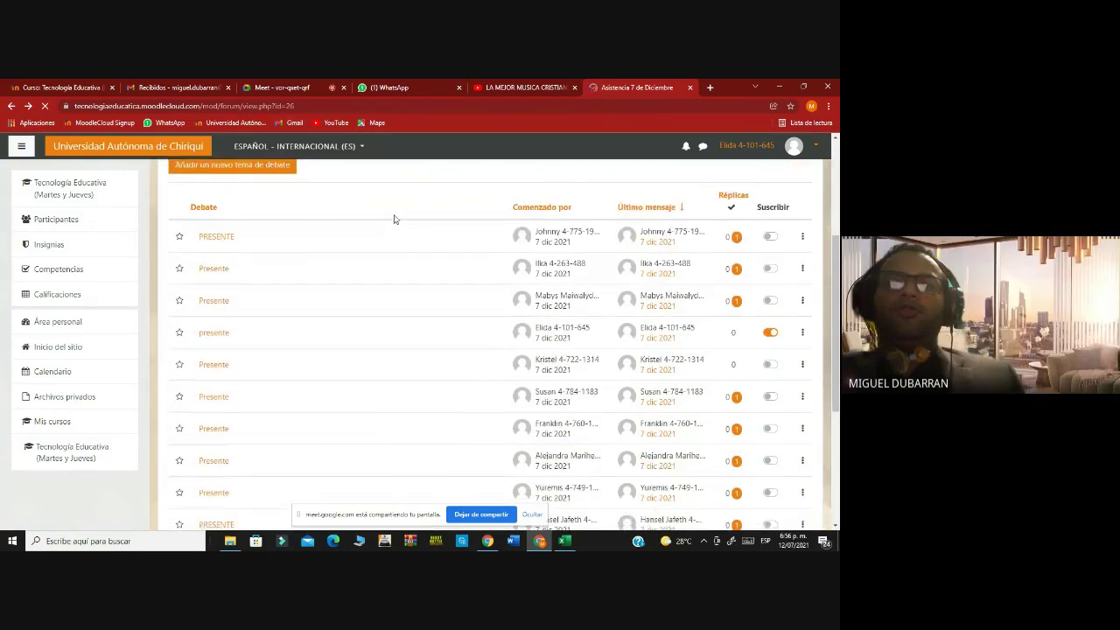
pyautogui.scroll(-2, 393, 220)
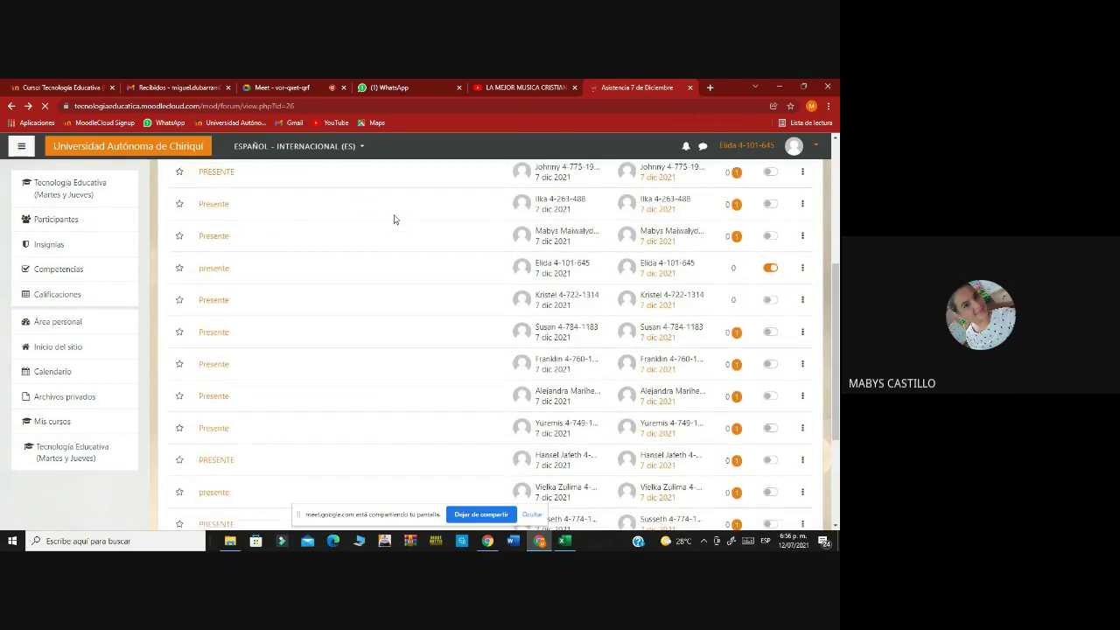
pyautogui.scroll(4, 394, 219)
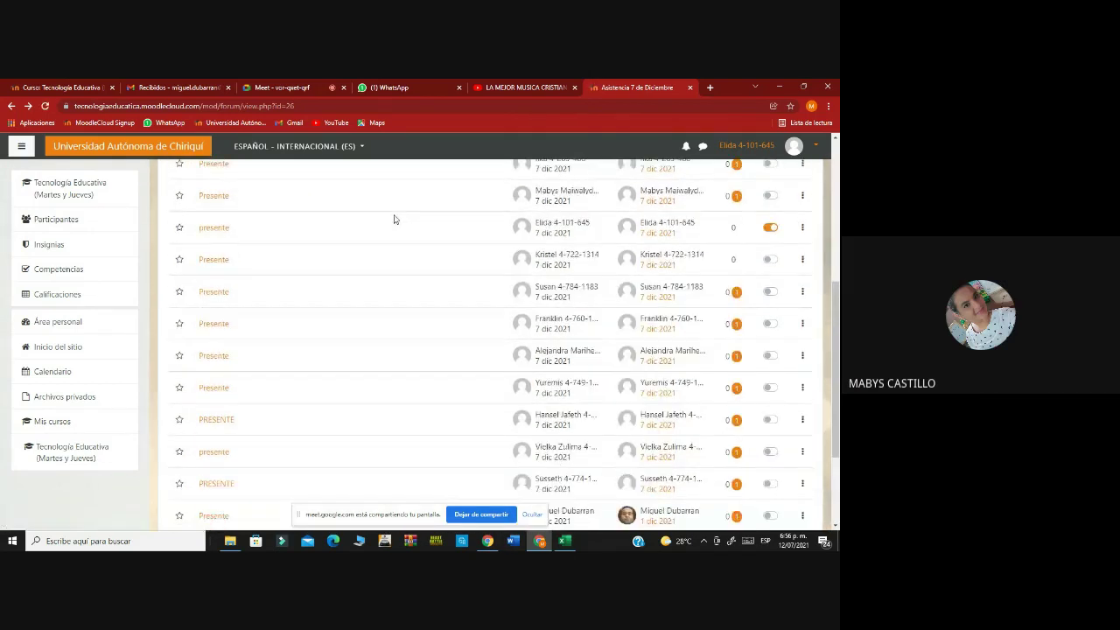
pyautogui.scroll(-1, 420, 210)
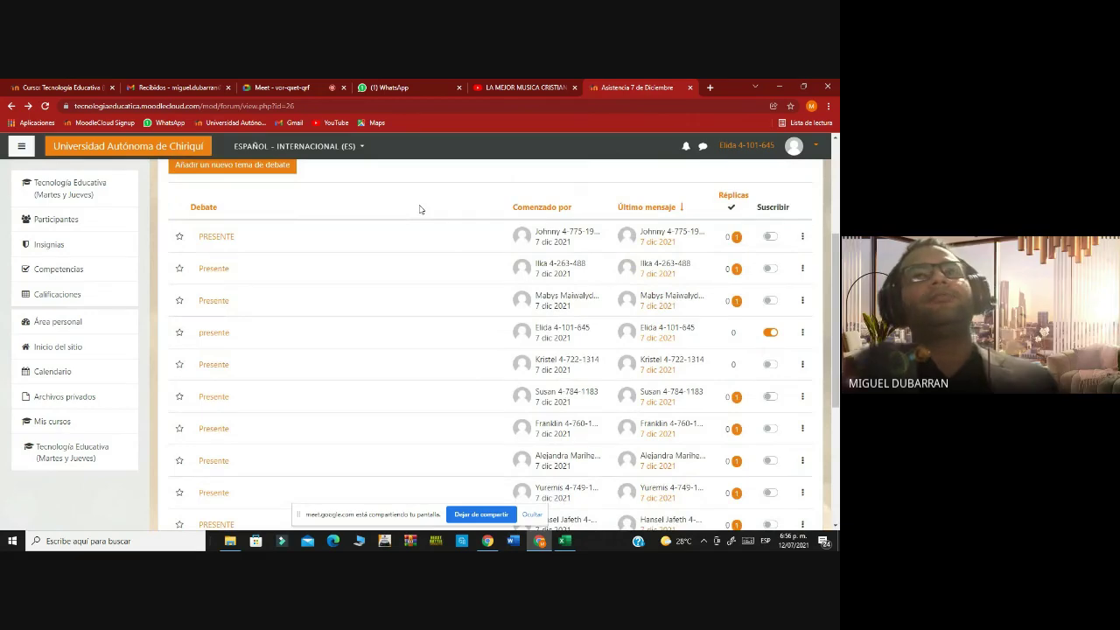
pyautogui.scroll(-3, 419, 209)
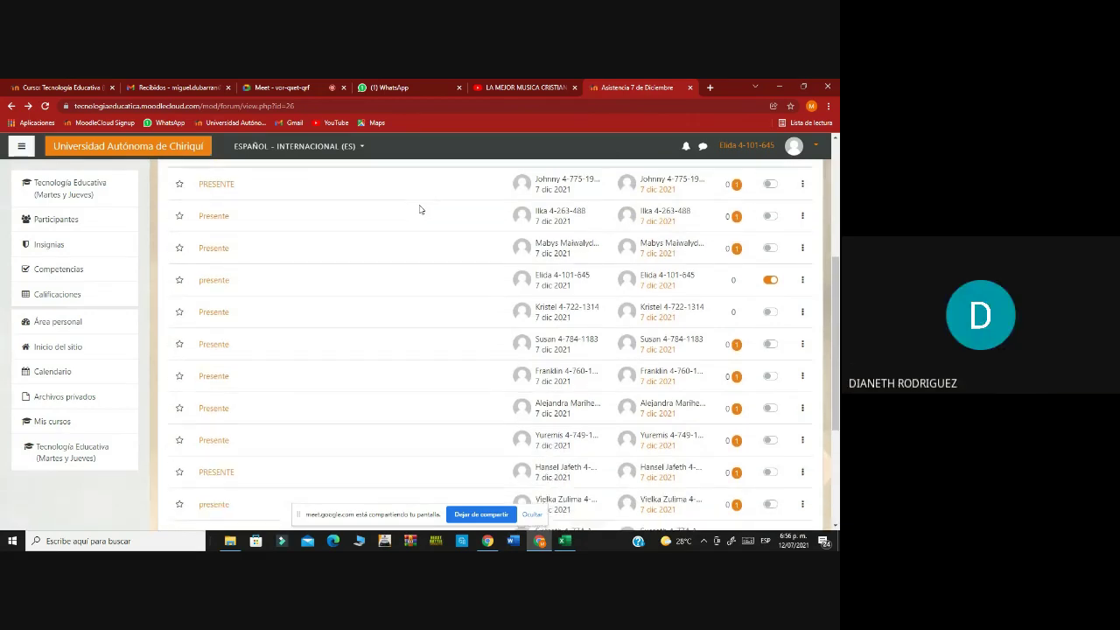
pyautogui.scroll(-1, 419, 209)
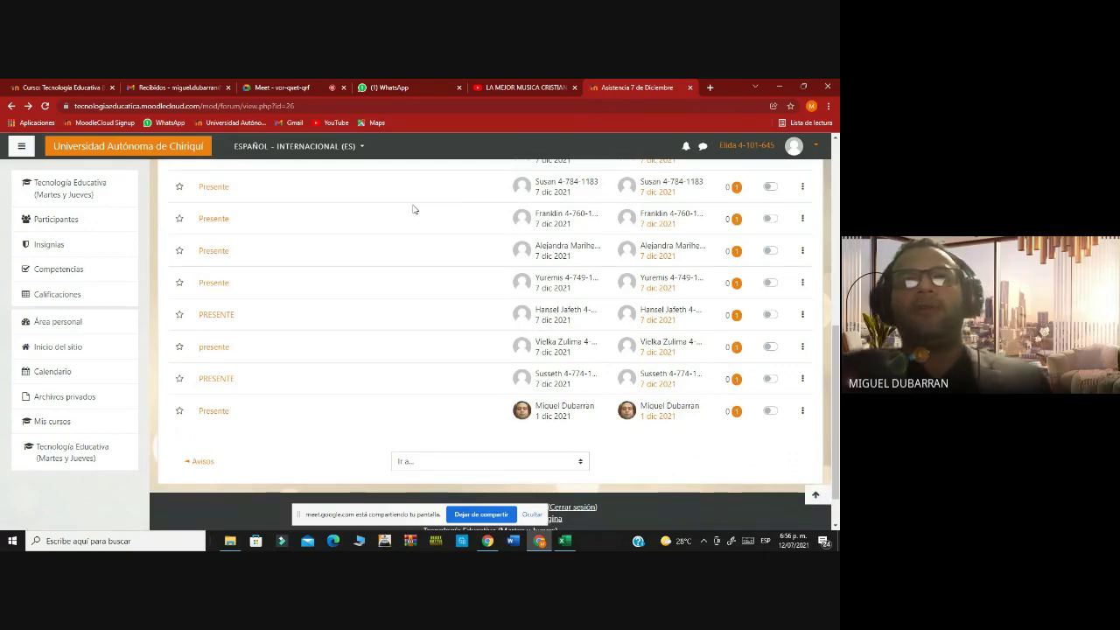
pyautogui.scroll(4, 425, 225)
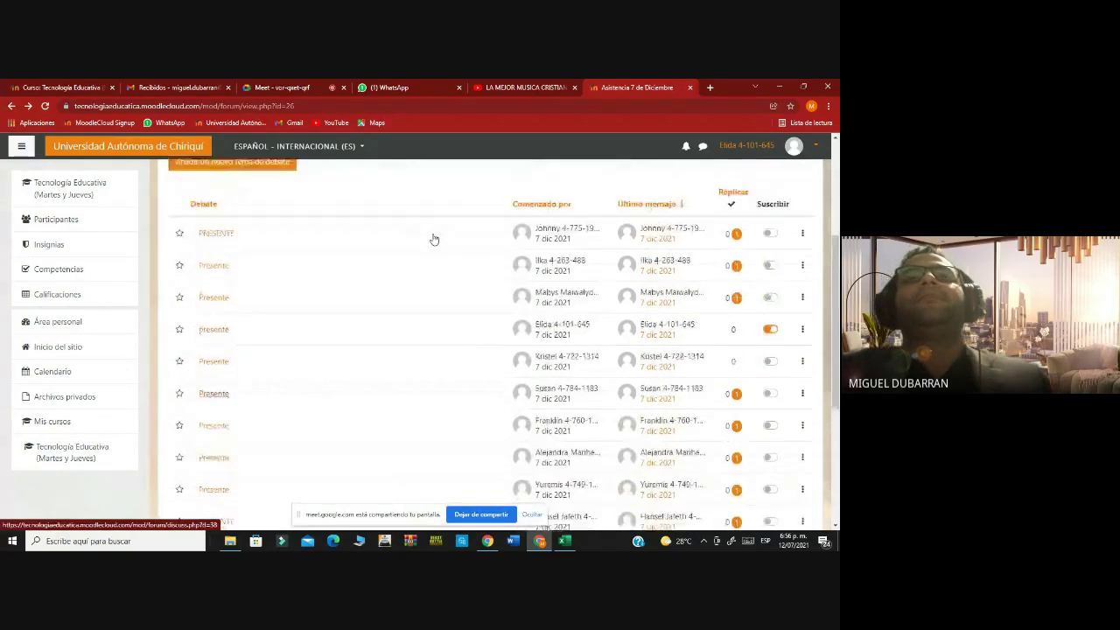
pyautogui.scroll(3, 433, 239)
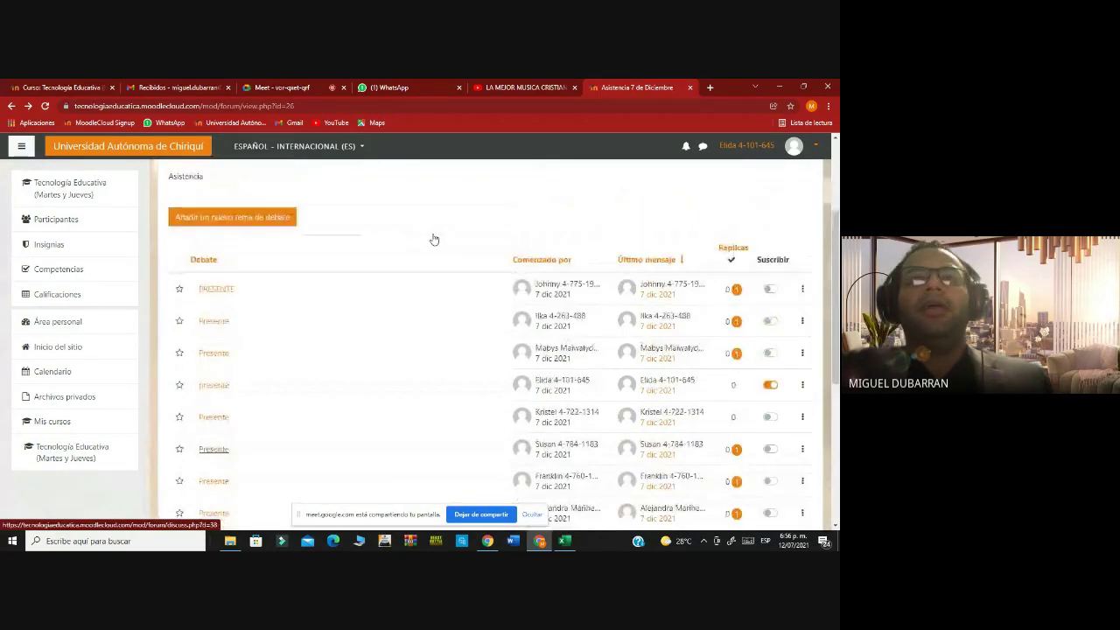
# - Reload the forum list once more, then bring up the Google Meet call
pyautogui.click(245, 106)
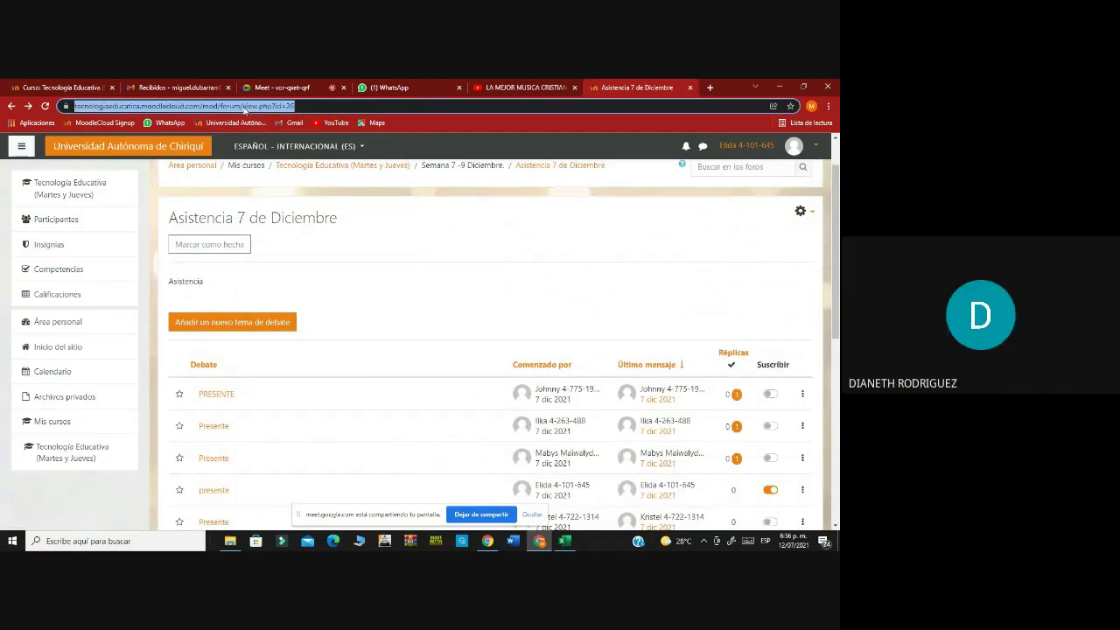
pyautogui.press('Return')
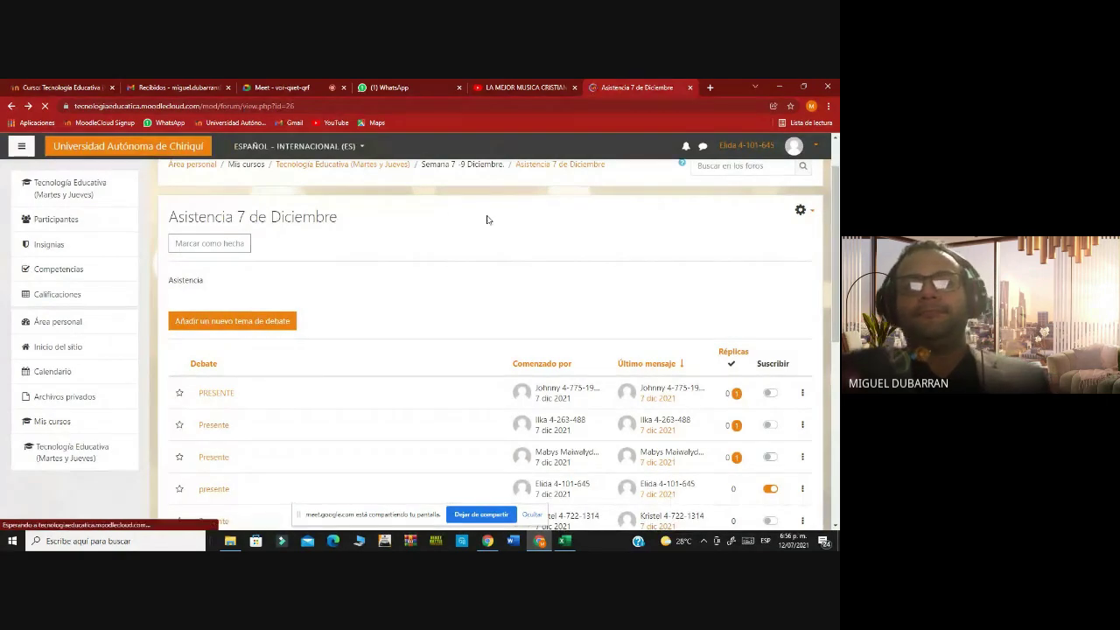
pyautogui.scroll(-4, 488, 219)
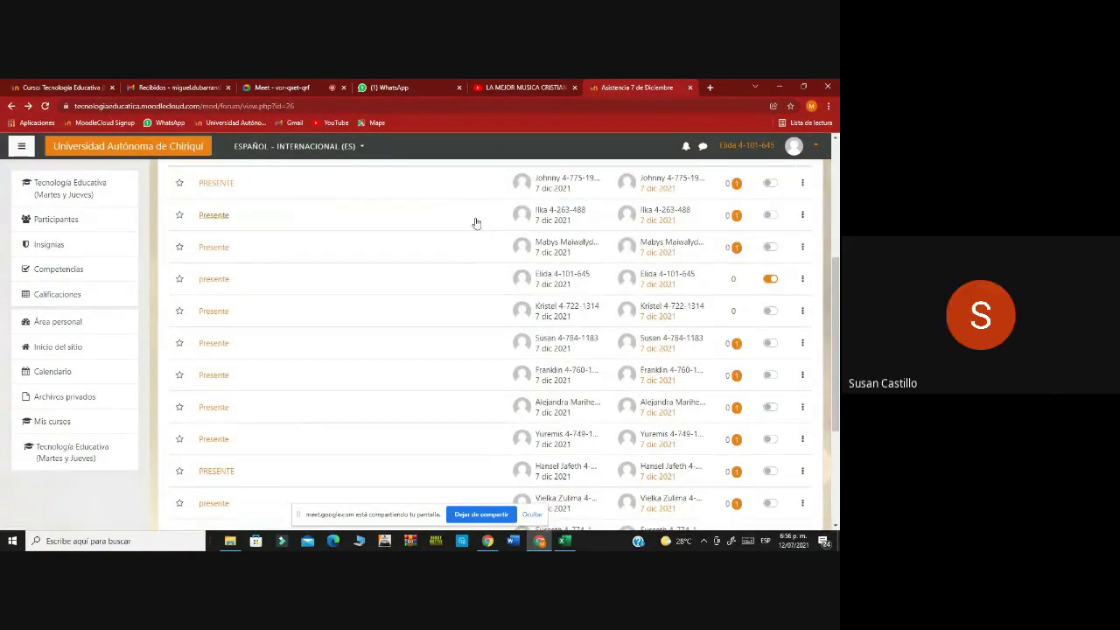
pyautogui.scroll(-2, 468, 224)
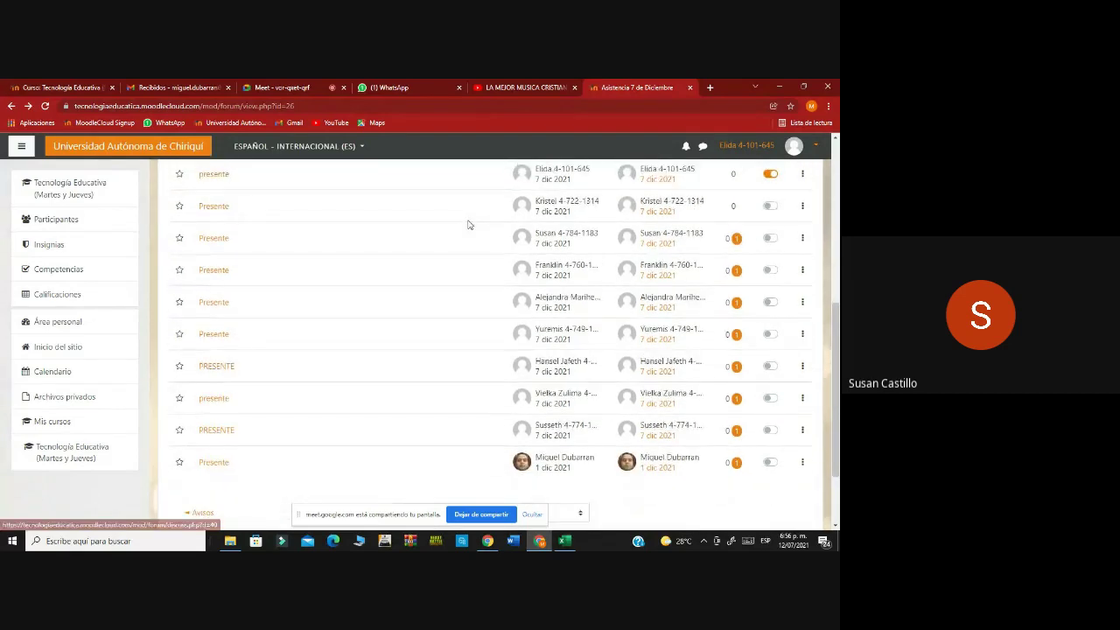
pyautogui.click(280, 87)
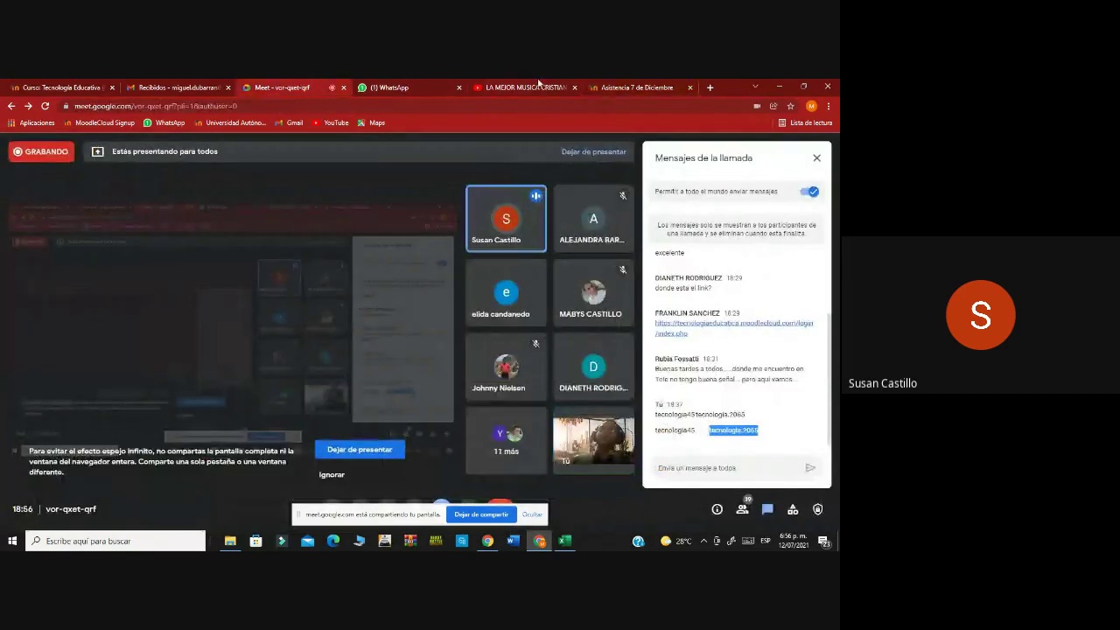
# - Return to the Moodle forum and dismiss the 'Estás presentando para todos' notification
pyautogui.hotkey('ctrl', '9')
pyautogui.scroll(3, 466, 274)
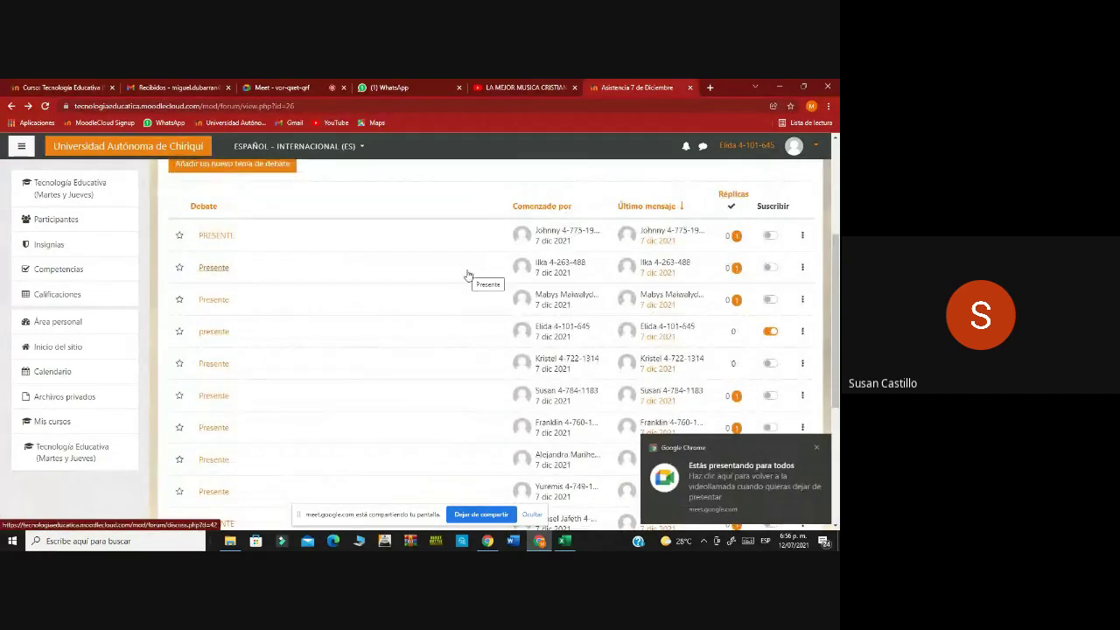
pyautogui.scroll(1, 466, 274)
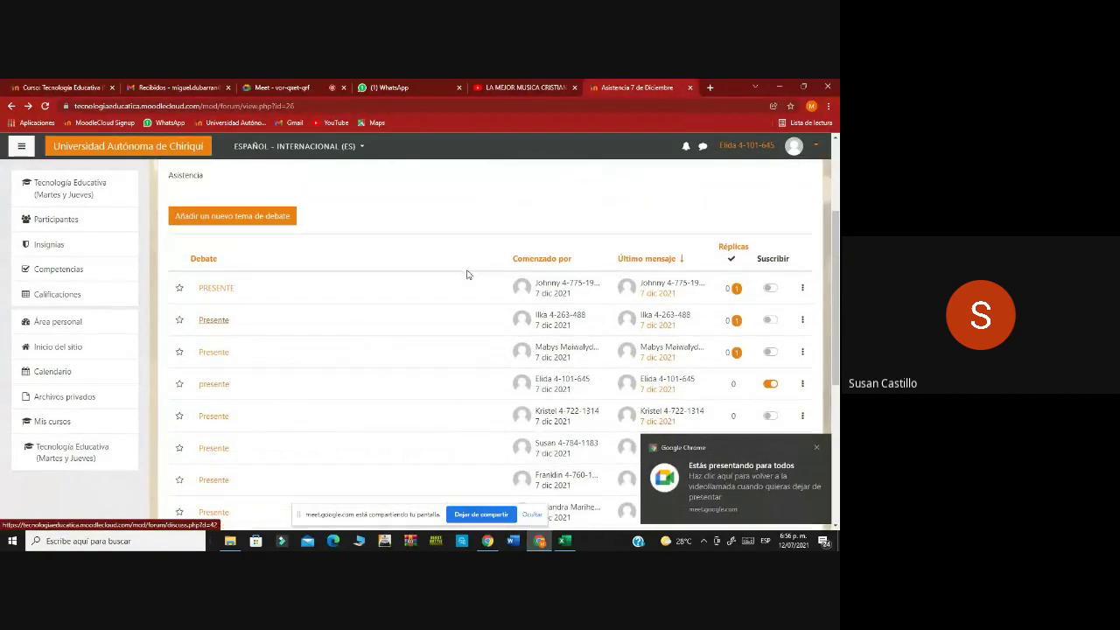
pyautogui.click(815, 449)
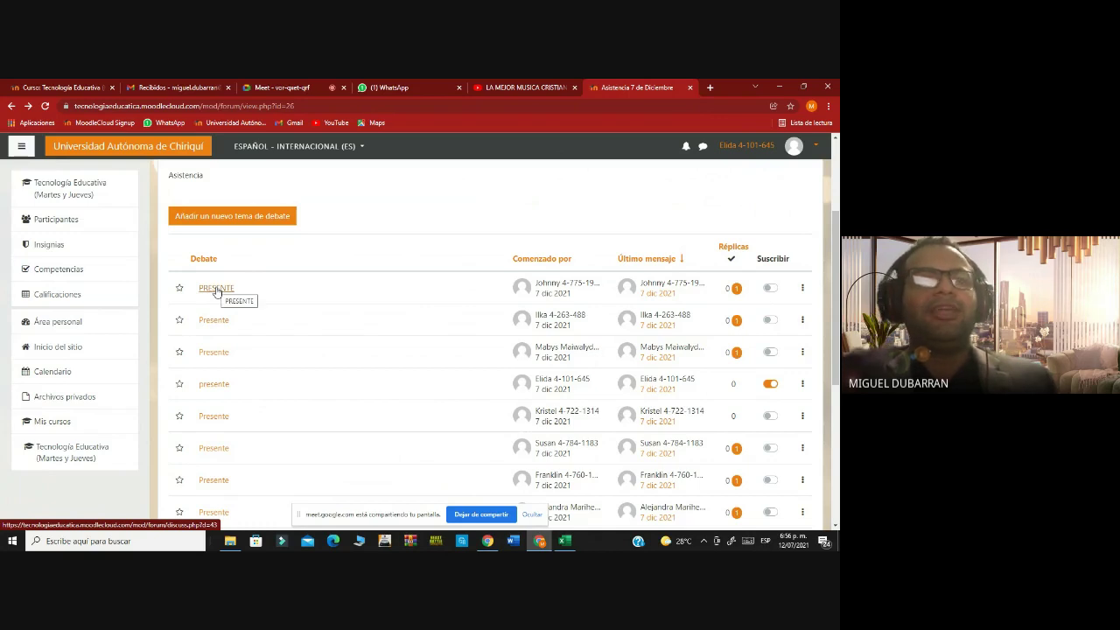
pyautogui.scroll(2, 358, 258)
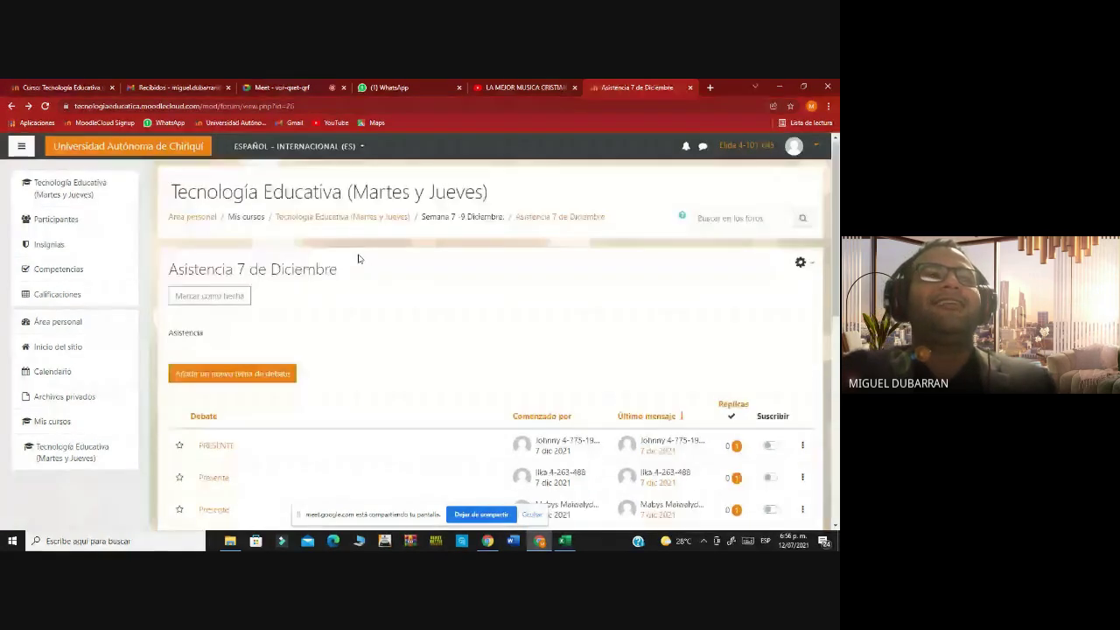
pyautogui.scroll(-1, 358, 258)
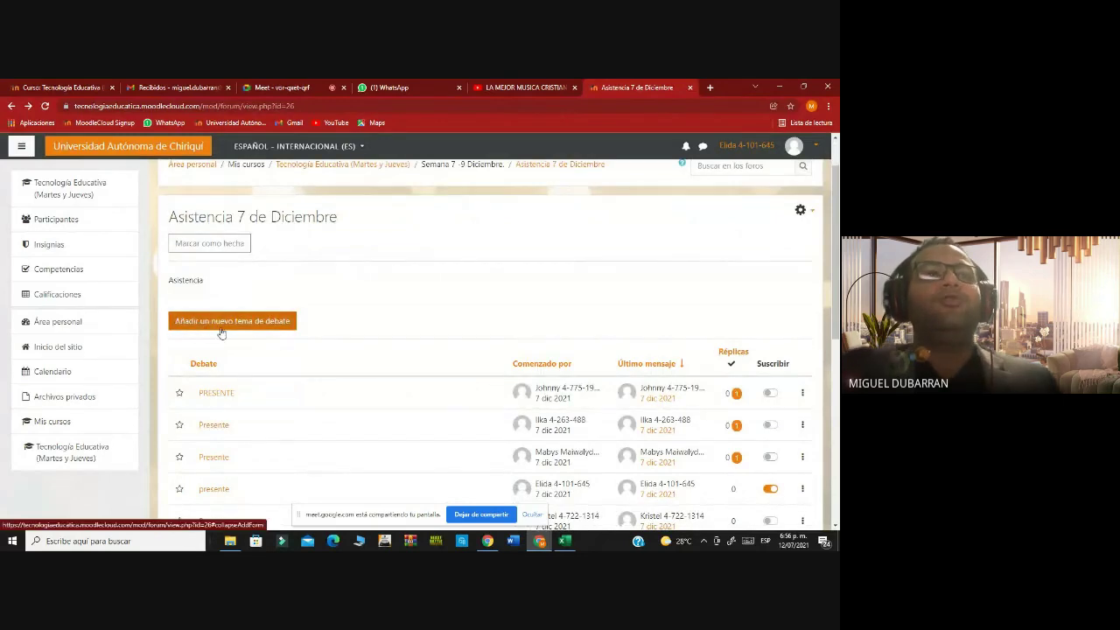
pyautogui.scroll(-2, 251, 326)
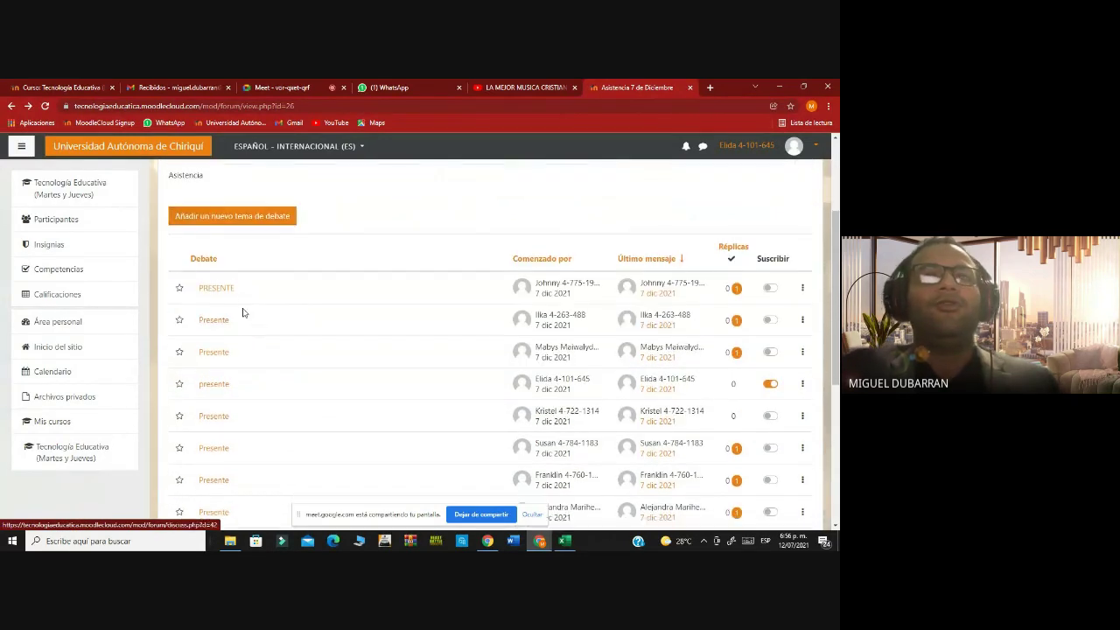
# - Read the topmost PRESENTE post from 7 December 2021, 18:55, and go back to the list
pyautogui.click(218, 291)
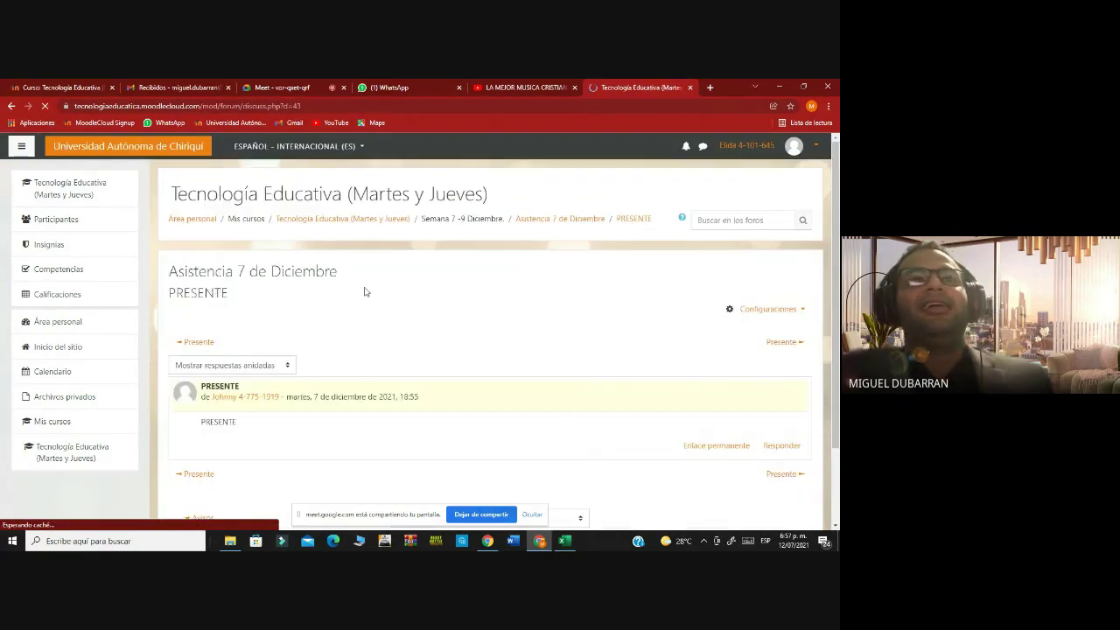
pyautogui.scroll(-2, 365, 291)
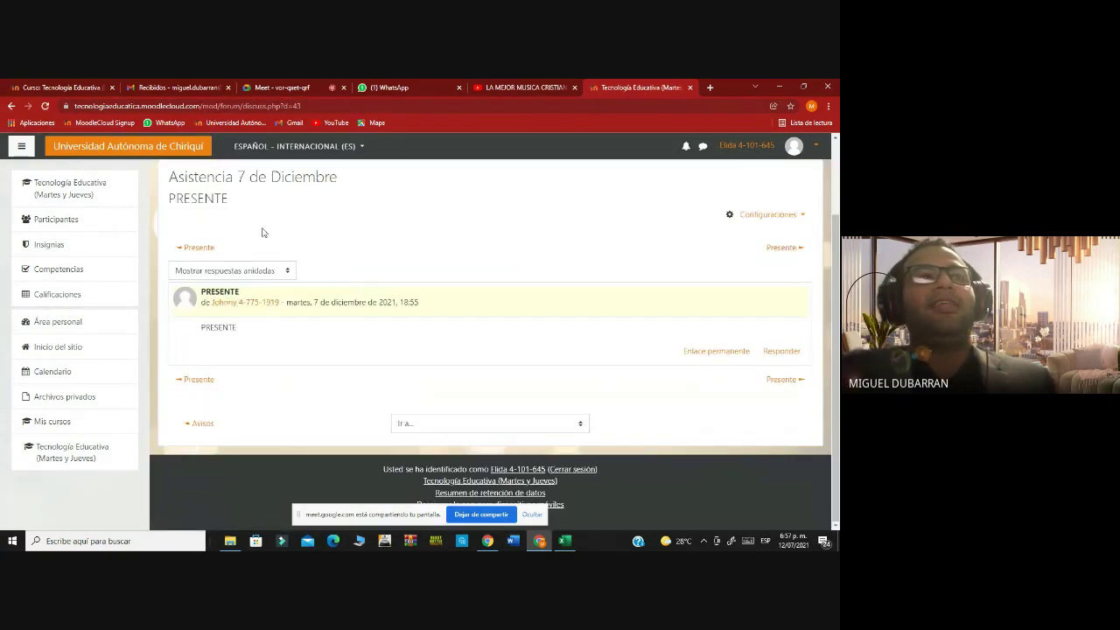
pyautogui.scroll(2, 302, 243)
pyautogui.scroll(-2, 298, 250)
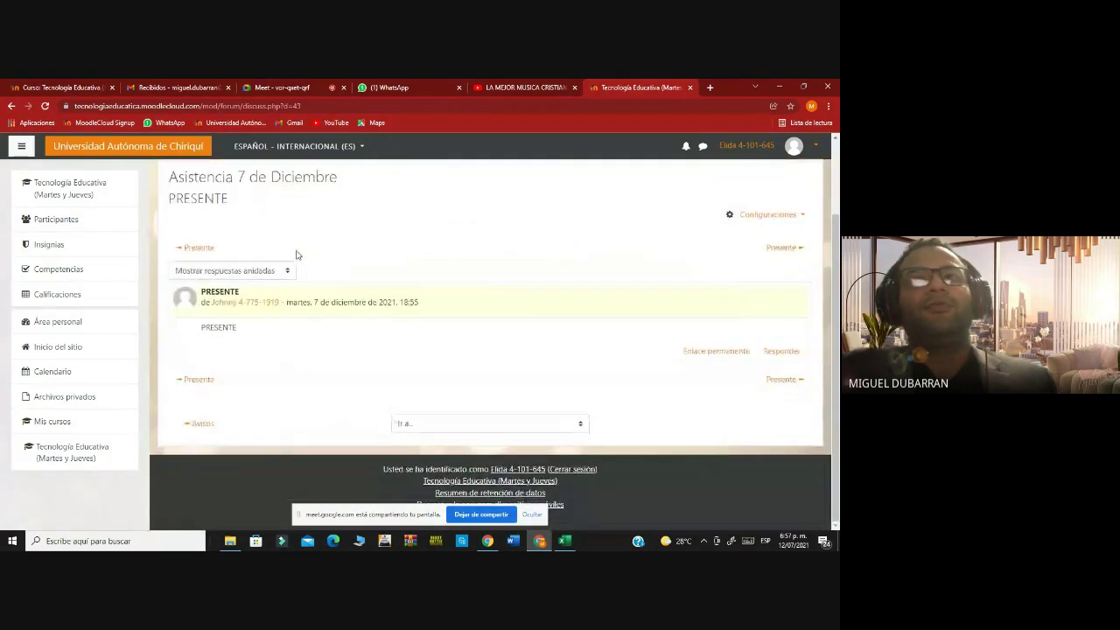
pyautogui.click(10, 105)
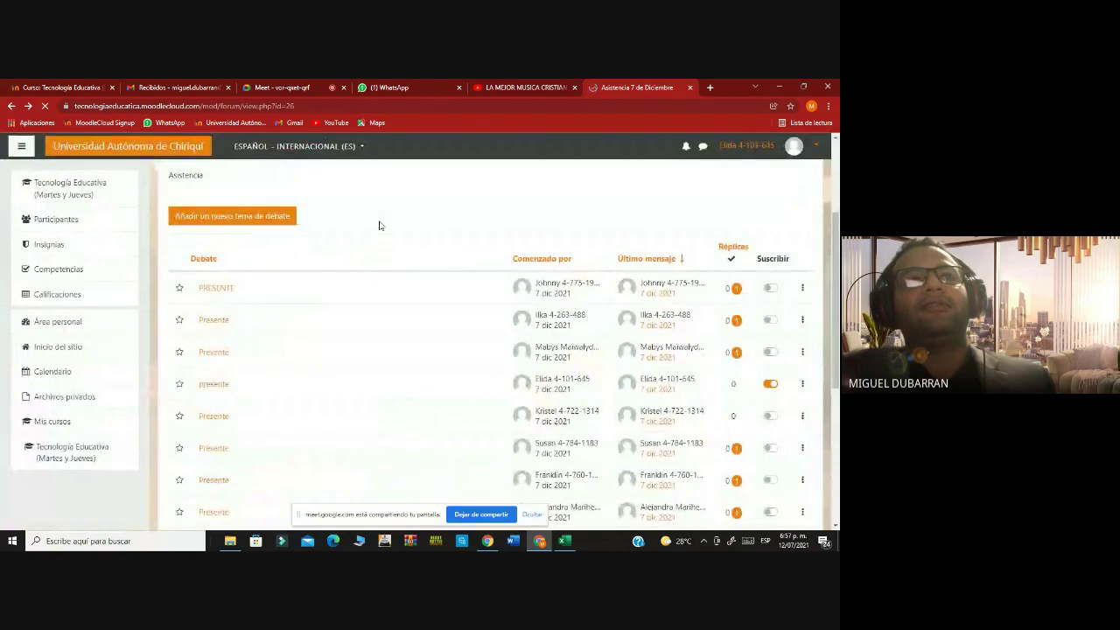
# - Reload the forum list, revealing a classmate's new Presente post at the top
pyautogui.scroll(1, 378, 223)
pyautogui.scroll(-1, 475, 261)
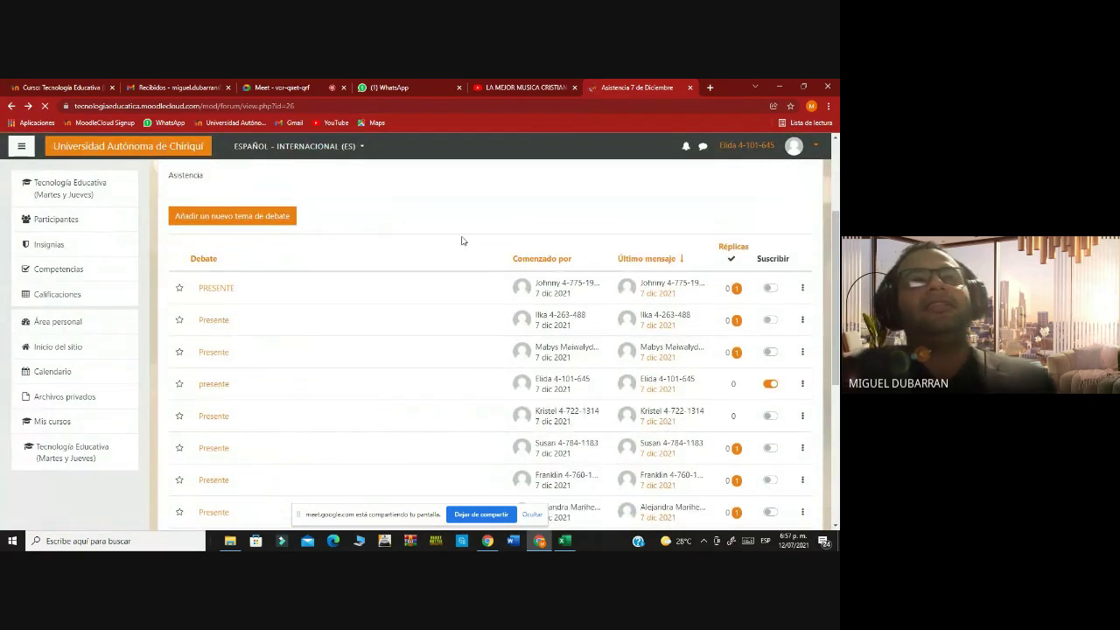
pyautogui.scroll(-2, 447, 207)
pyautogui.scroll(1, 447, 207)
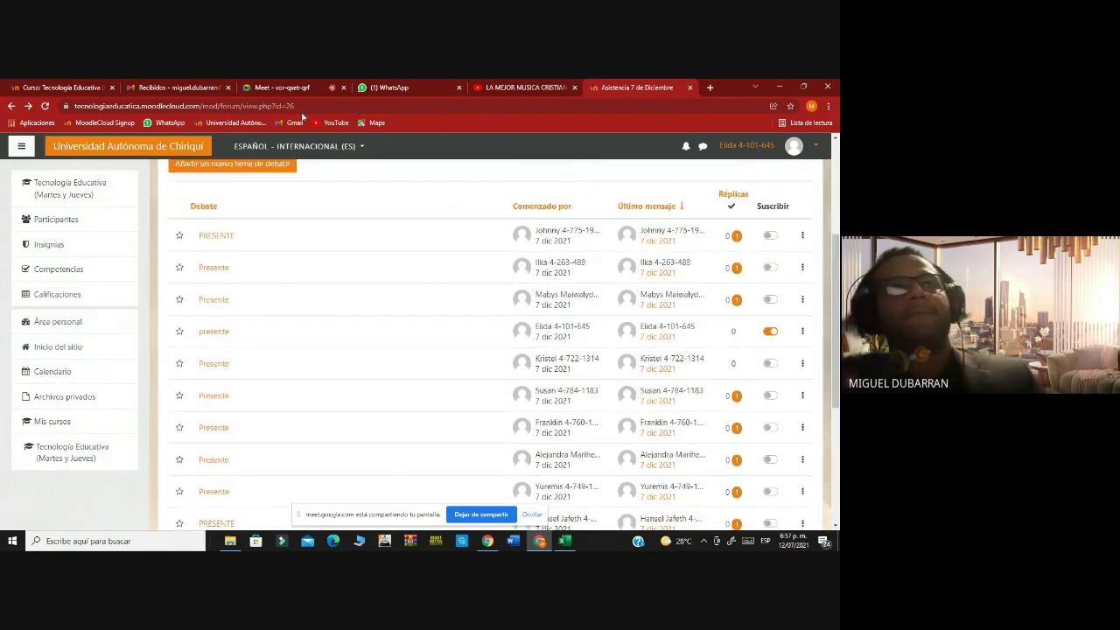
pyautogui.click(280, 106)
pyautogui.press('Return')
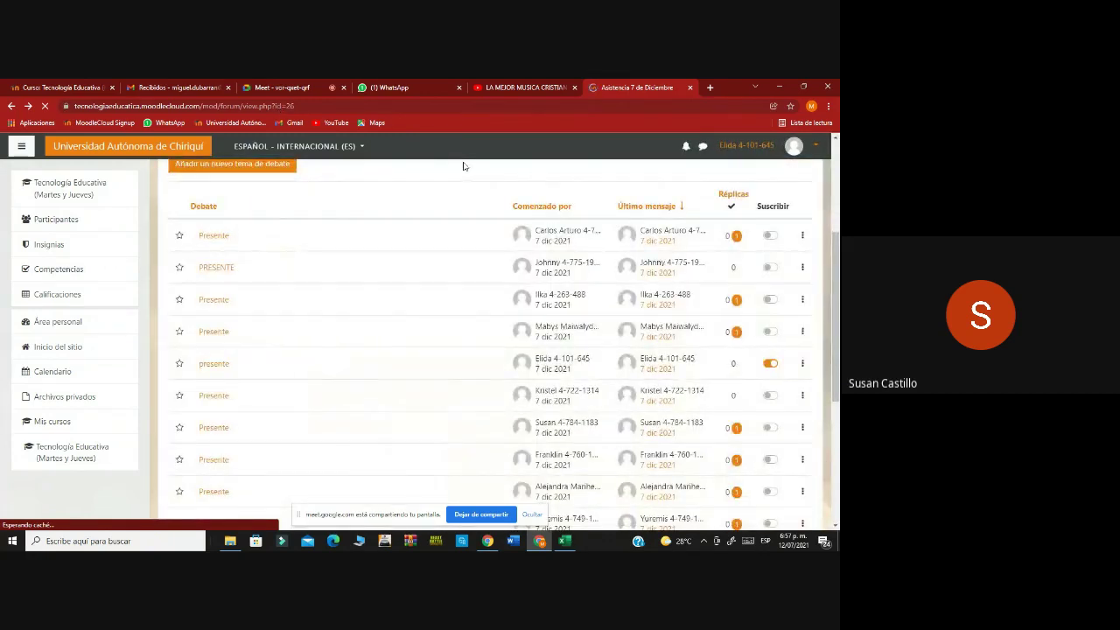
pyautogui.scroll(-5, 464, 166)
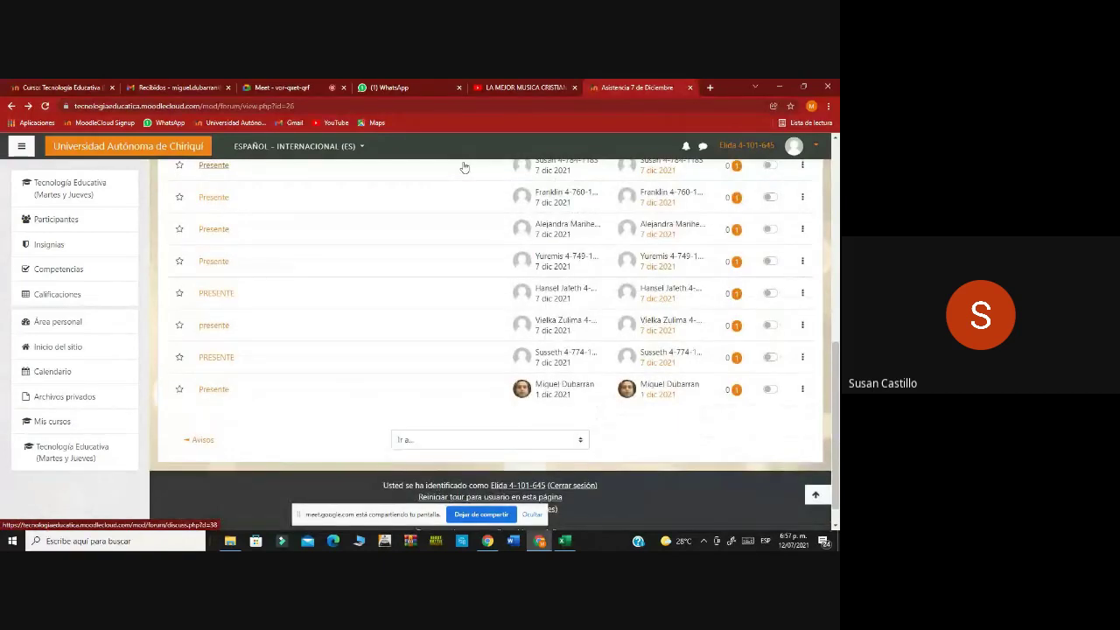
pyautogui.scroll(8, 464, 166)
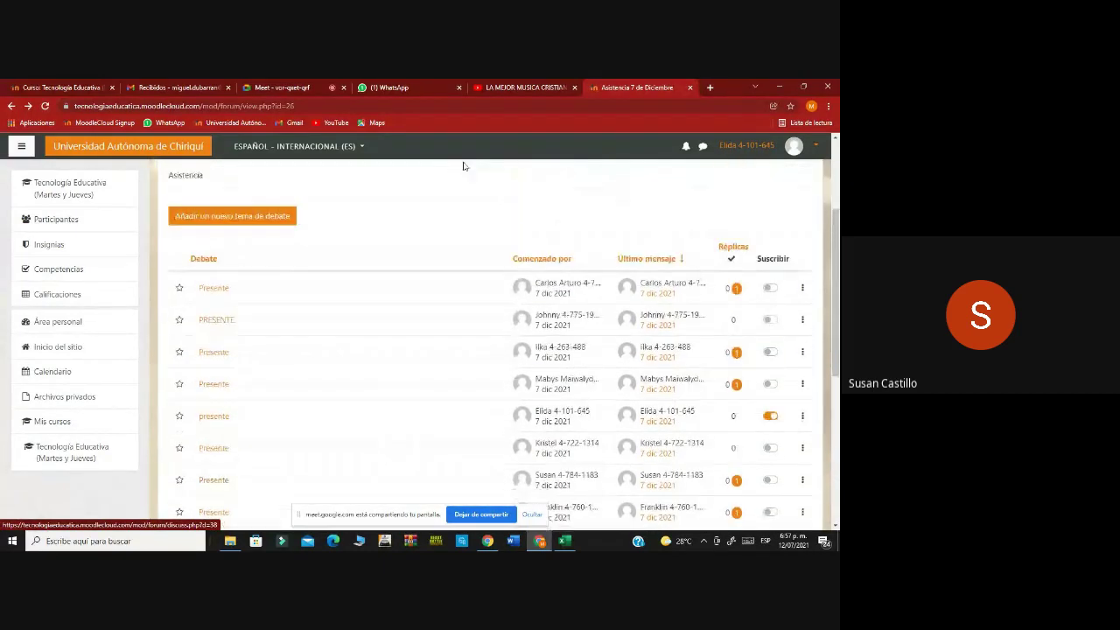
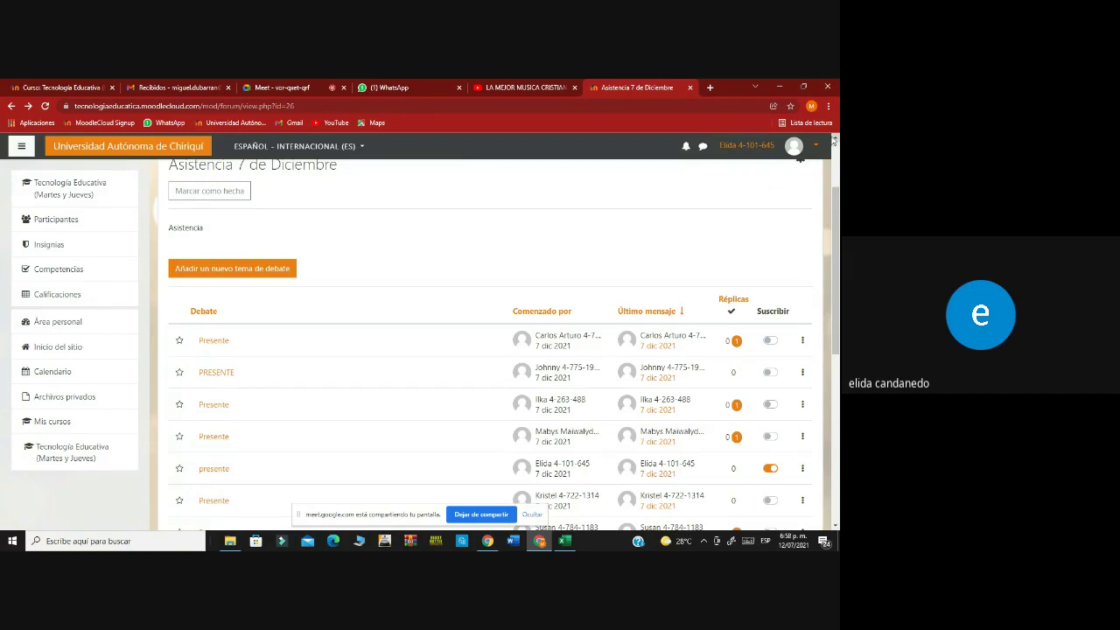
# - Sign out of the student account and try logging in with the administrator username and password
pyautogui.click(815, 151)
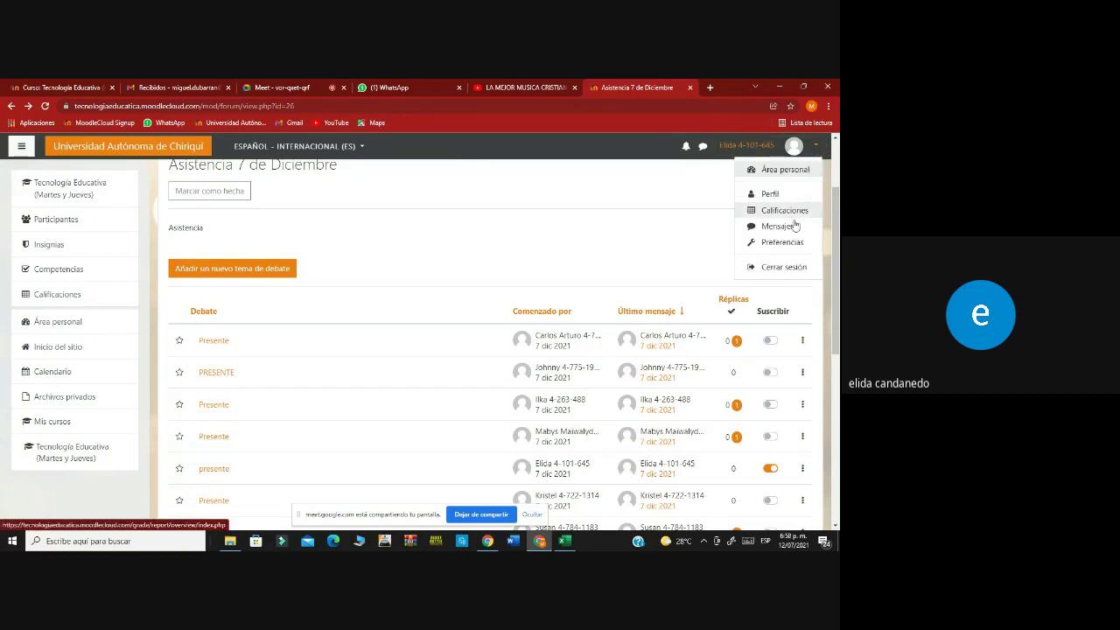
pyautogui.click(788, 265)
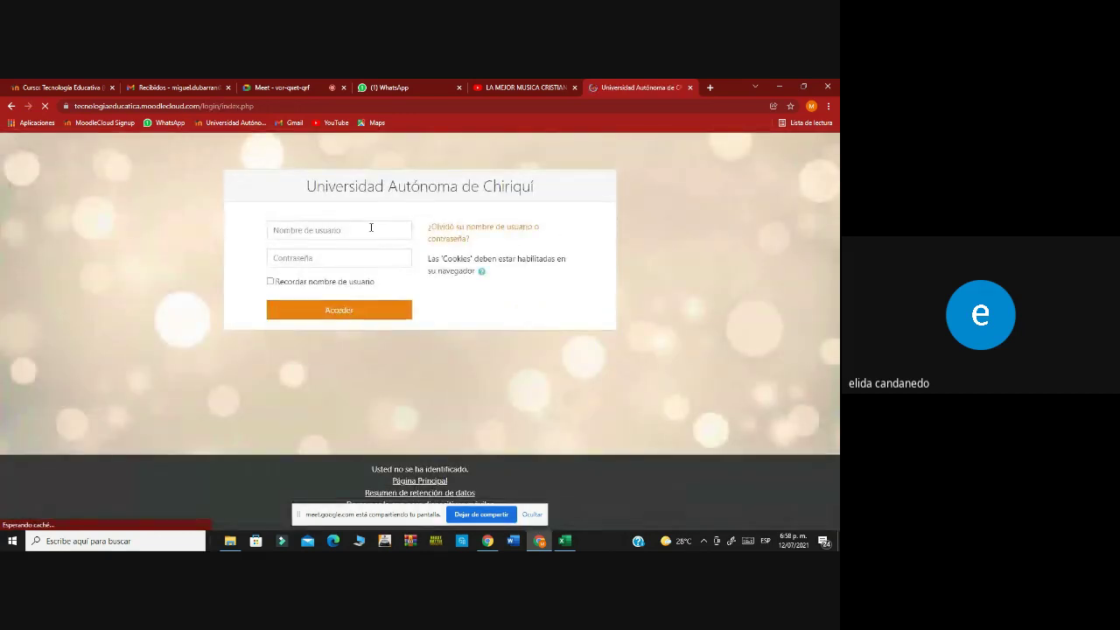
pyautogui.click(371, 229)
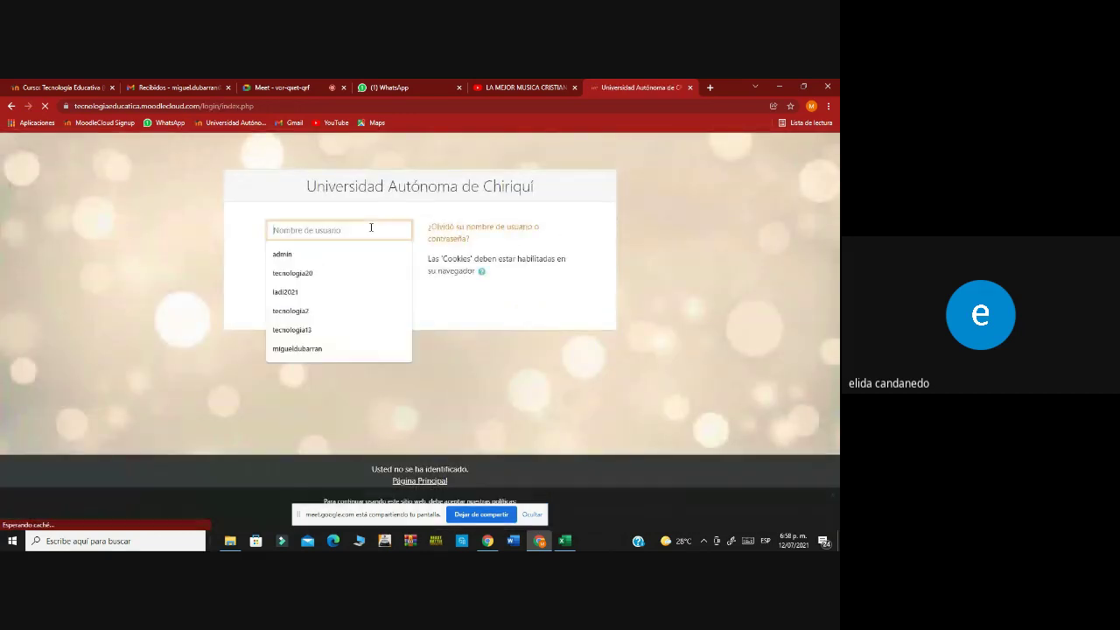
pyautogui.write('admin')
pyautogui.press('Tab')
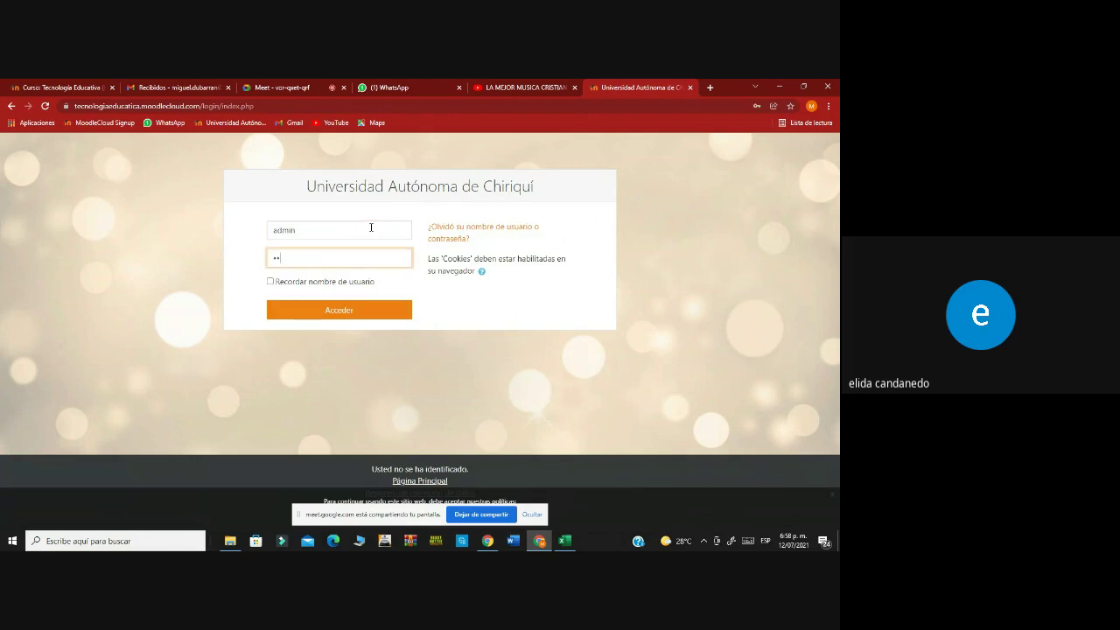
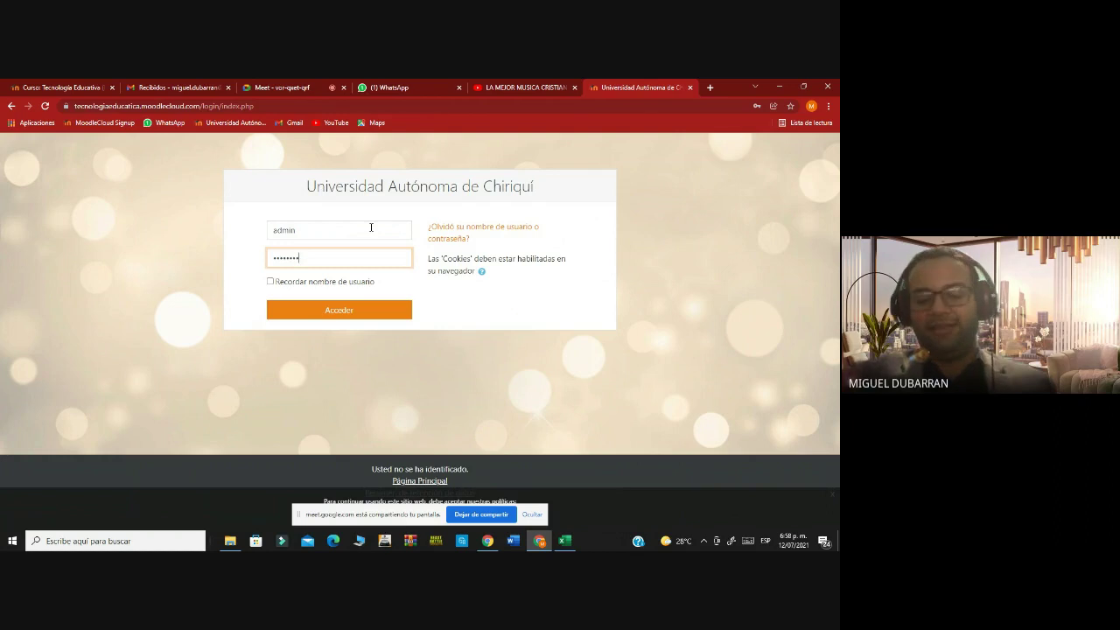
pyautogui.press('Return')
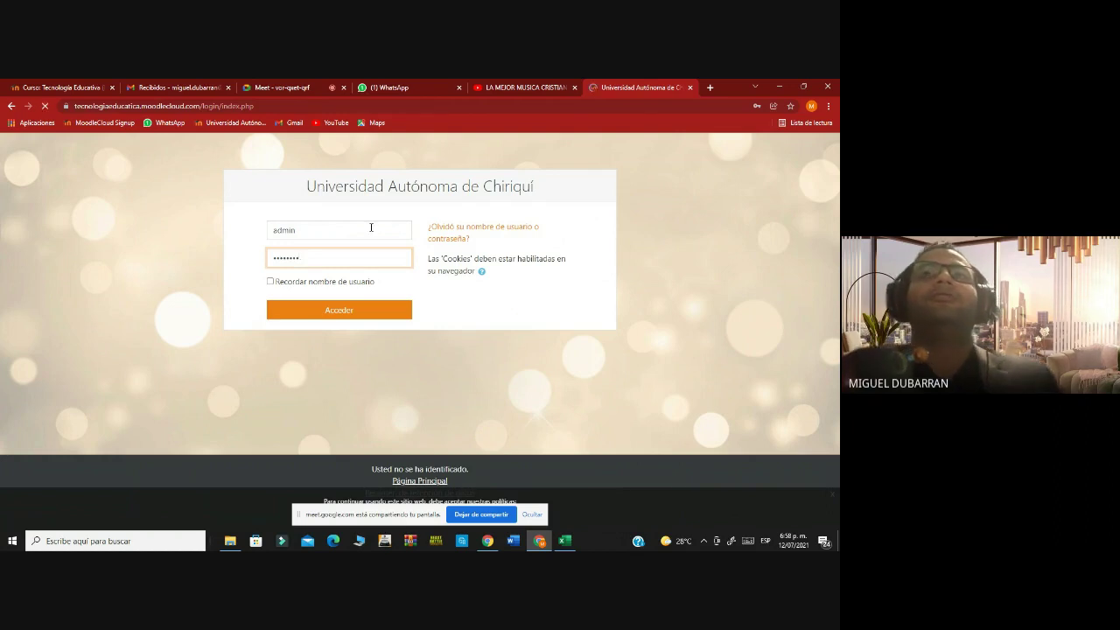
# - After the failed attempt, re-enter the saved administrator username and the password
pyautogui.click(282, 272)
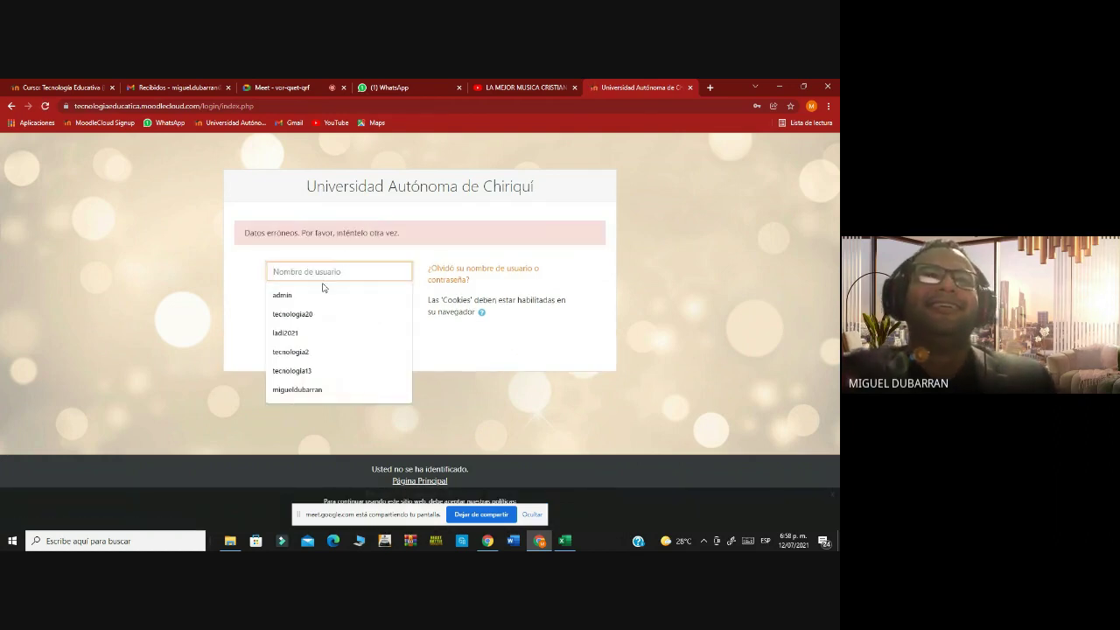
pyautogui.click(306, 292)
pyautogui.click(301, 302)
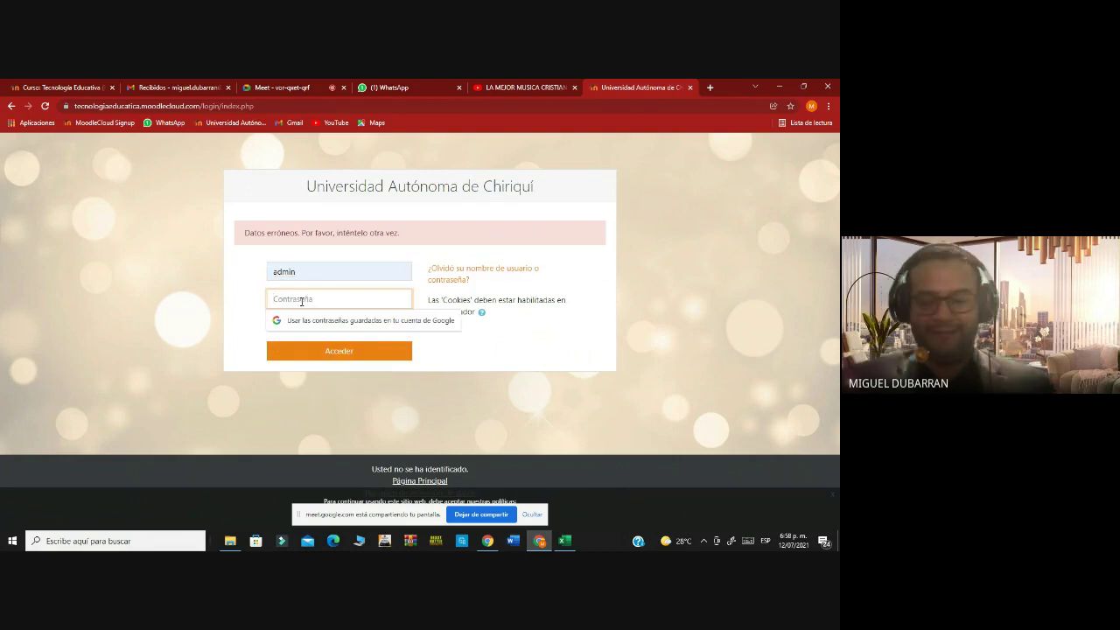
pyautogui.write('•')
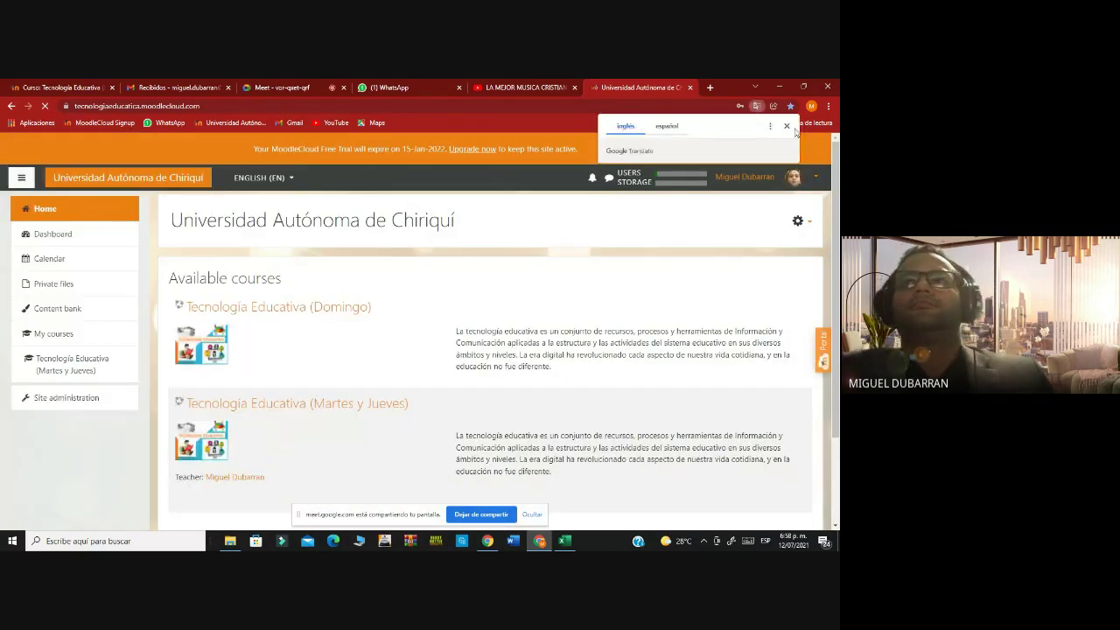
# - Dismiss the translate offer and switch Moodle's language to Español - Internacional (es)
pyautogui.click(786, 126)
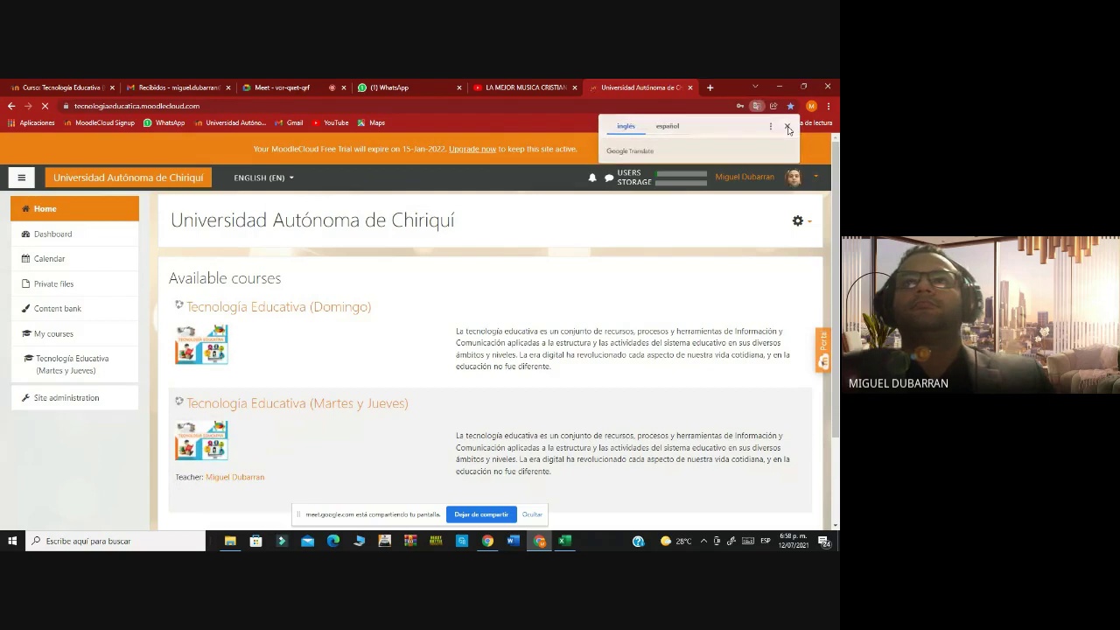
pyautogui.click(288, 178)
pyautogui.scroll(-5, 294, 220)
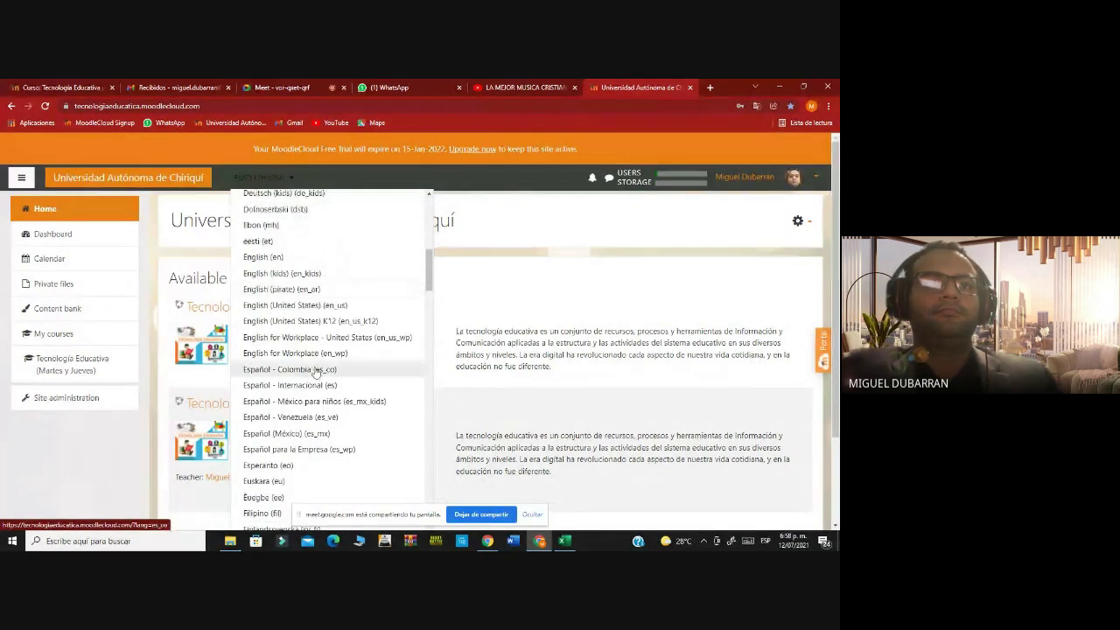
pyautogui.click(301, 385)
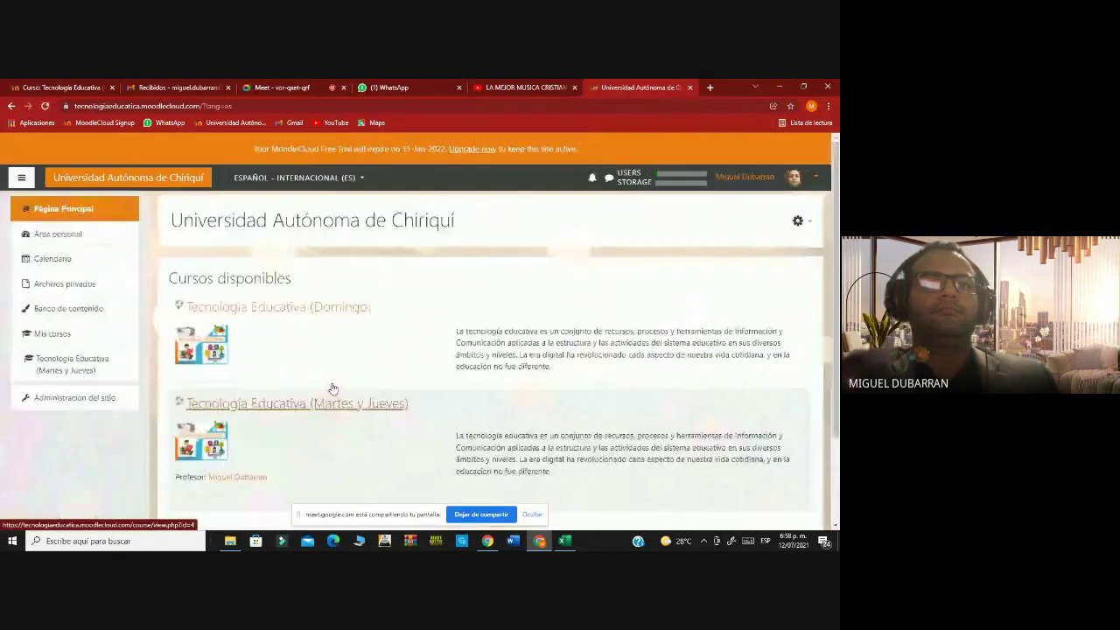
# - Open the Tecnología Educativa (Martes y Jueves) course and its Asistencia 7 de Diciembre forum
pyautogui.scroll(-1, 323, 367)
pyautogui.click(321, 351)
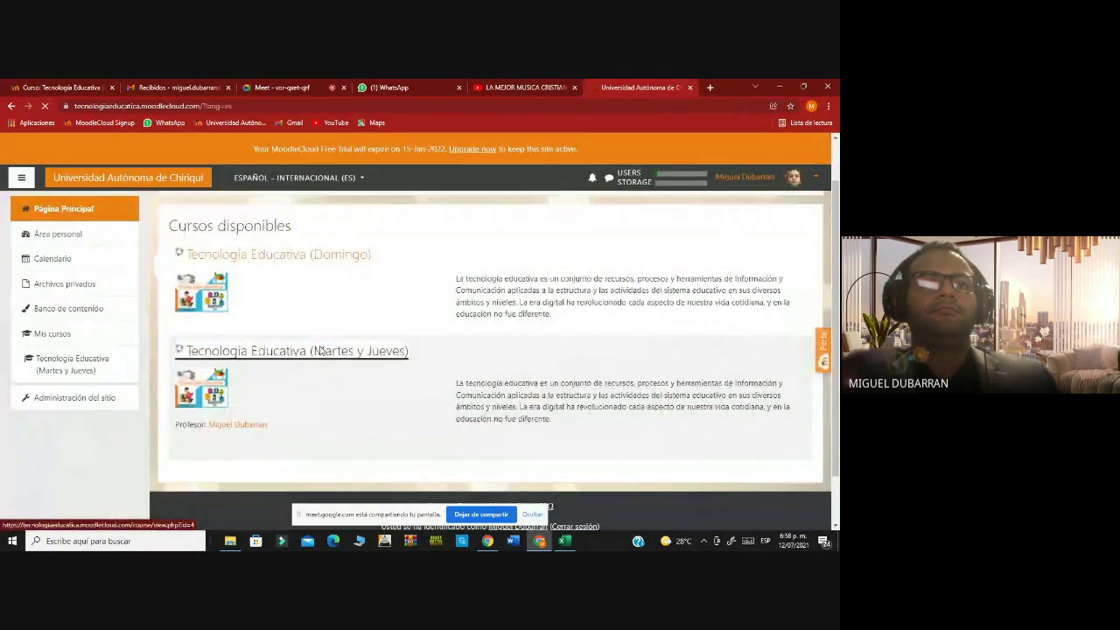
pyautogui.scroll(-6, 632, 310)
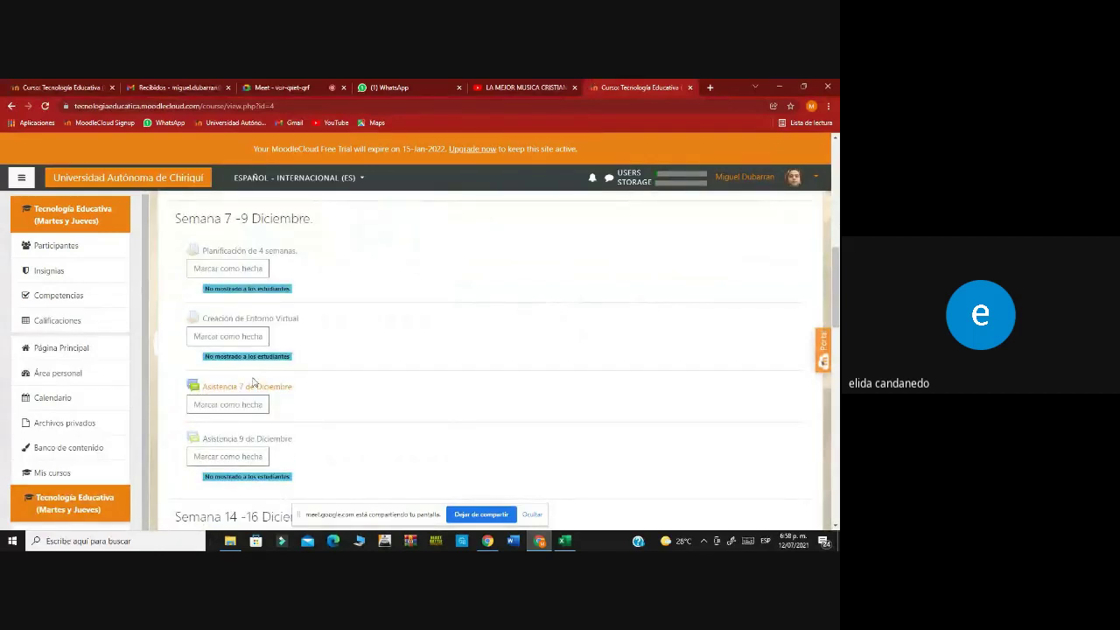
pyautogui.click(250, 387)
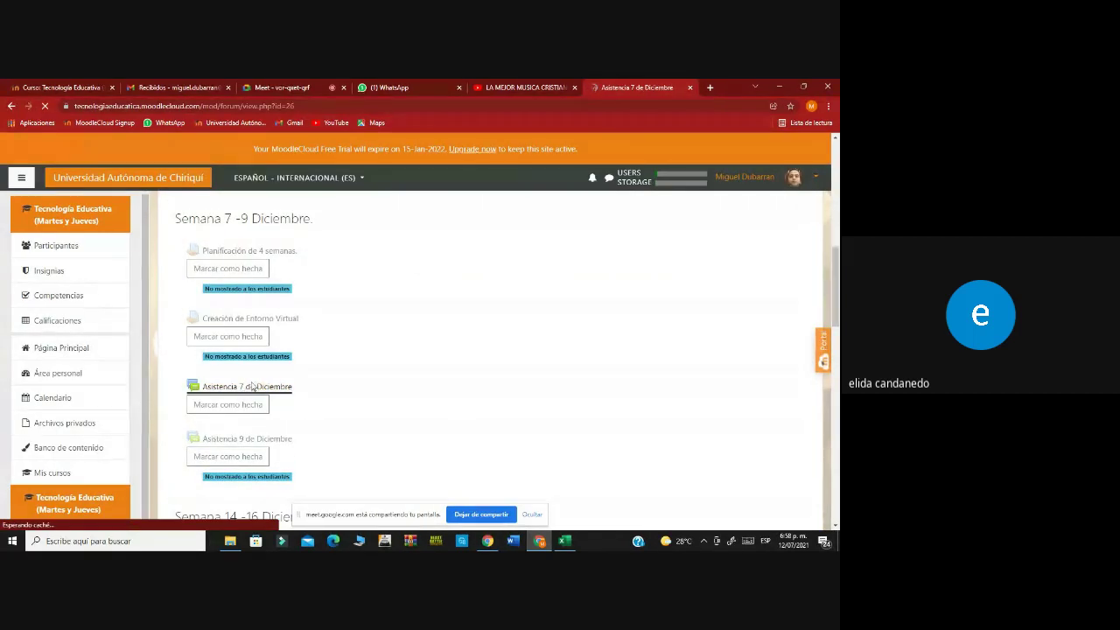
# - Scan the forum's Presente posts, glance at the Meet call, and dismiss the sharing notification
pyautogui.scroll(-3, 726, 302)
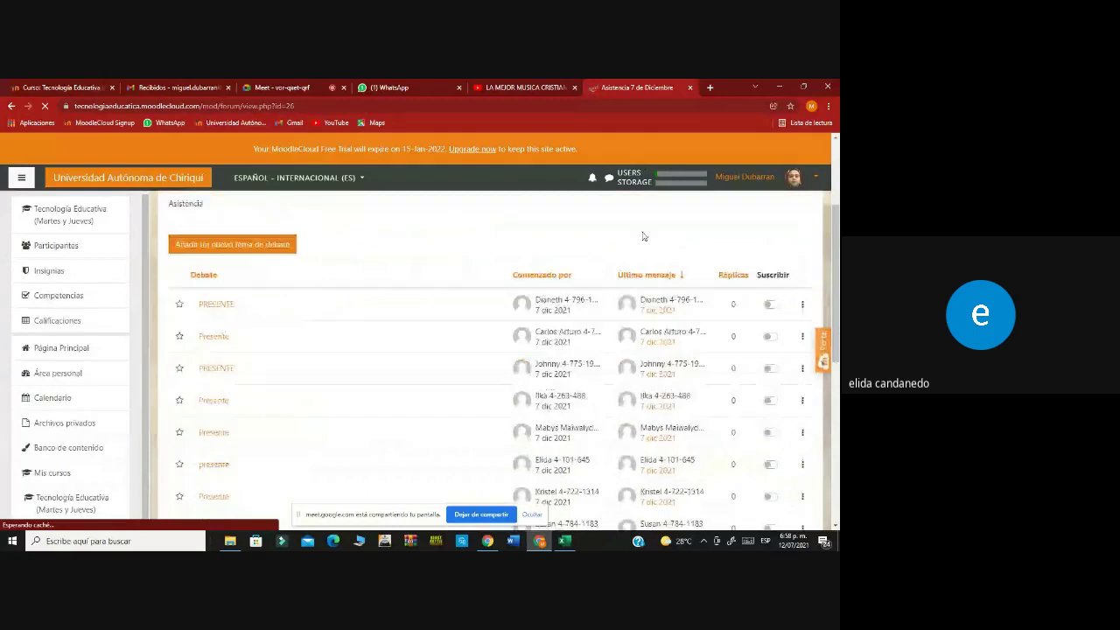
pyautogui.scroll(1, 641, 236)
pyautogui.scroll(-5, 641, 235)
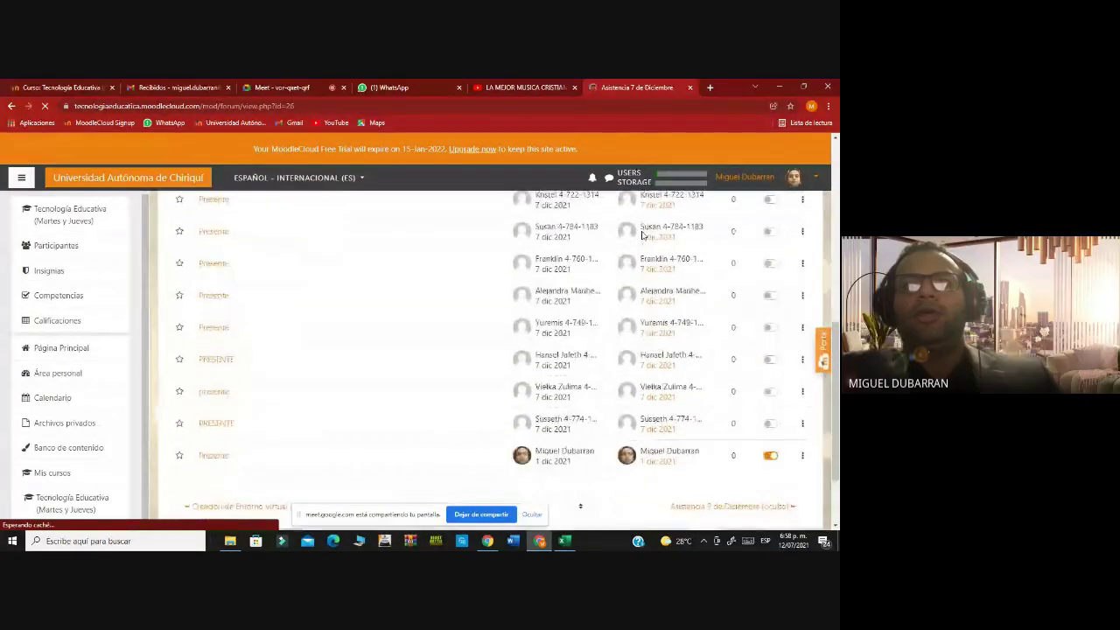
pyautogui.scroll(1, 626, 248)
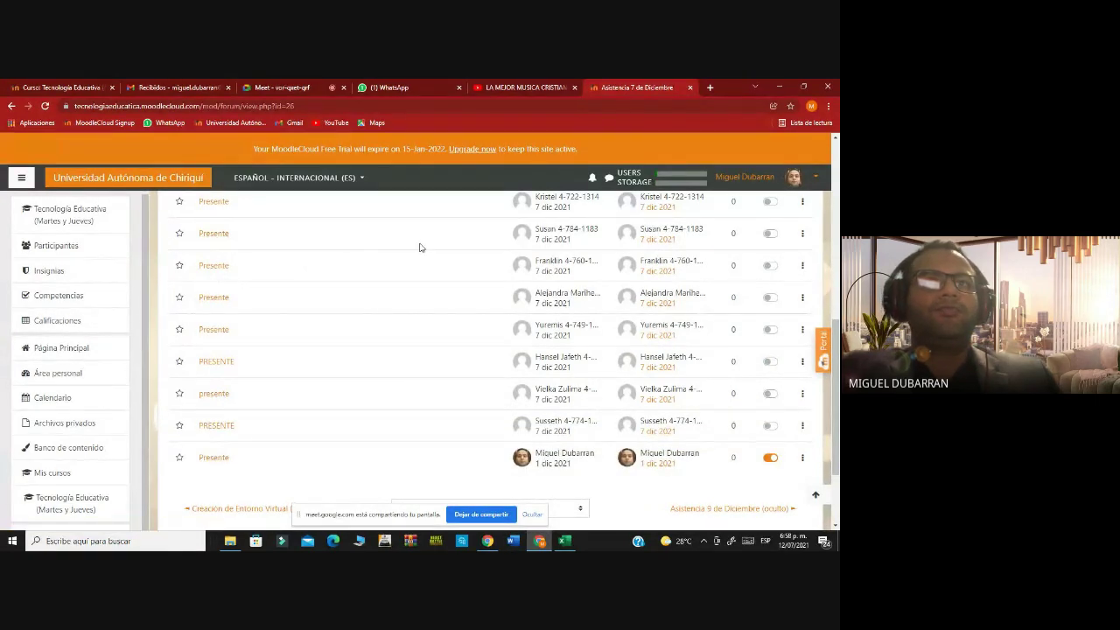
pyautogui.scroll(3, 419, 247)
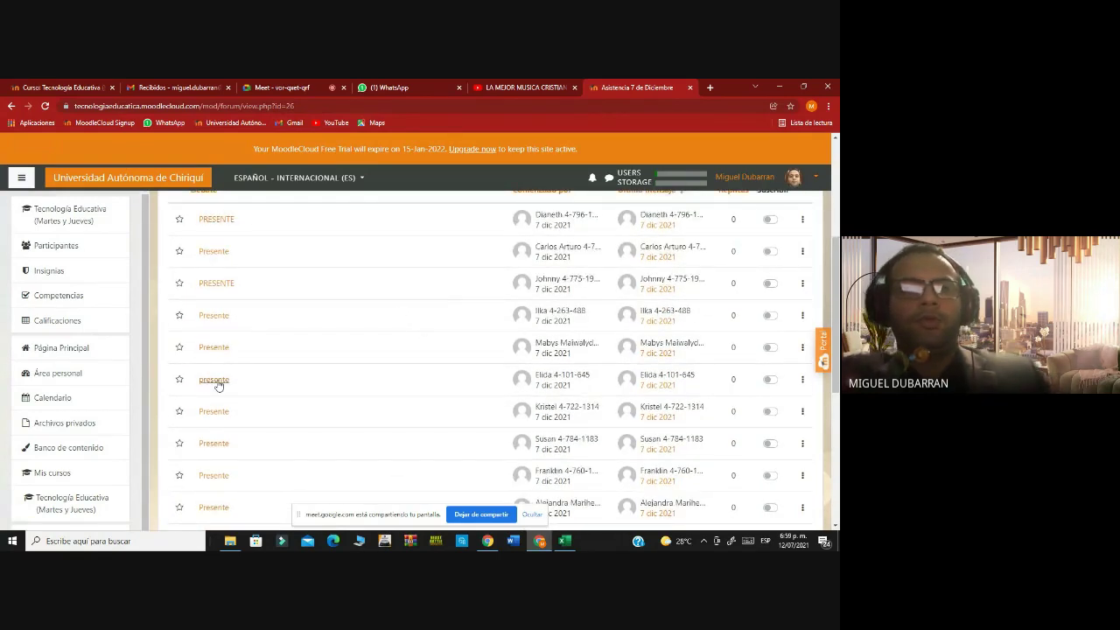
pyautogui.scroll(2, 419, 277)
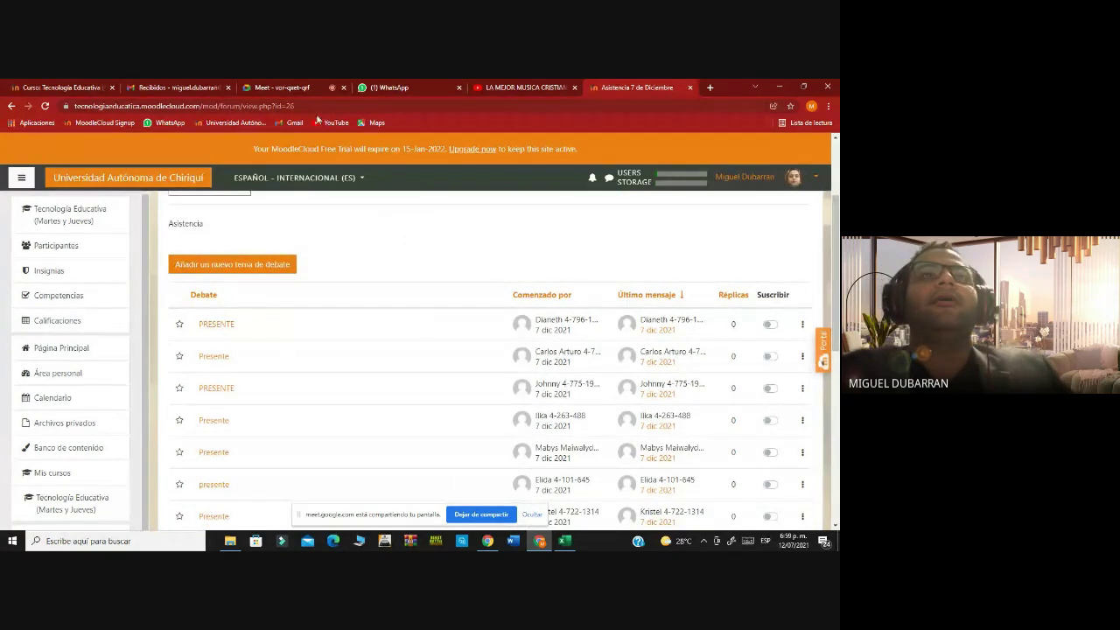
pyautogui.click(297, 85)
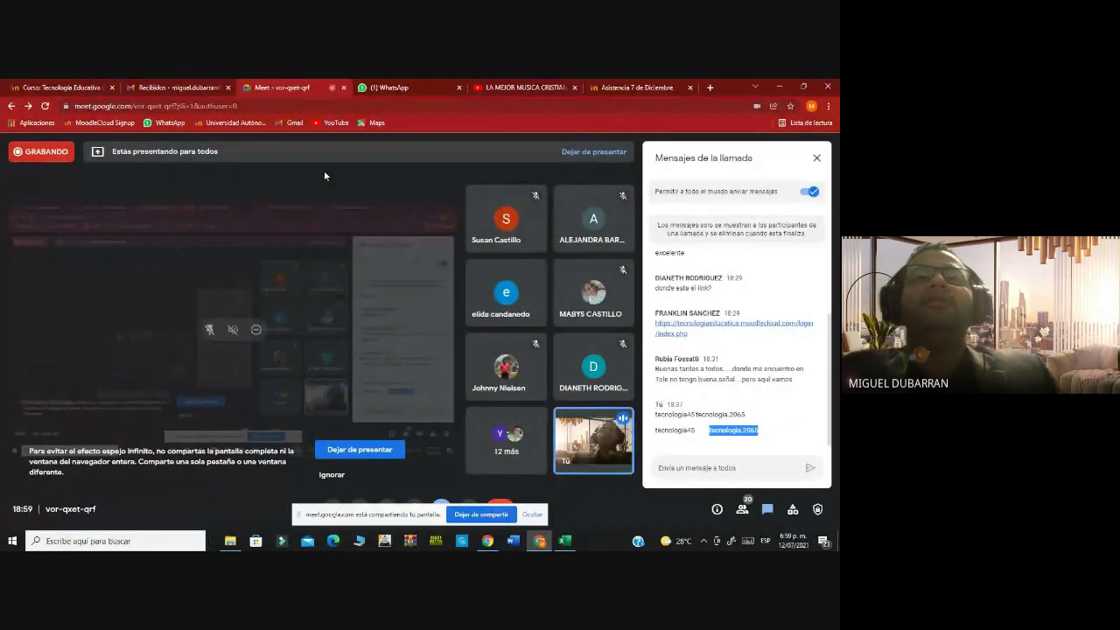
pyautogui.click(630, 84)
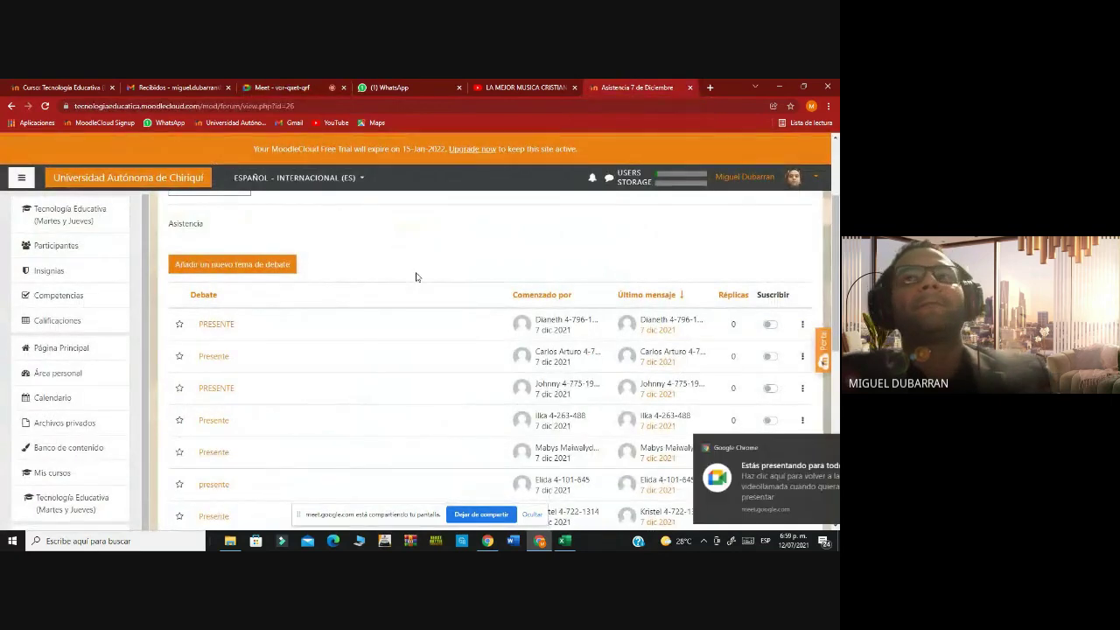
pyautogui.click(818, 449)
# - Reload the Asistencia 7 de Diciembre forum page to check for new posts
pyautogui.scroll(-2, 548, 243)
pyautogui.scroll(-5, 453, 260)
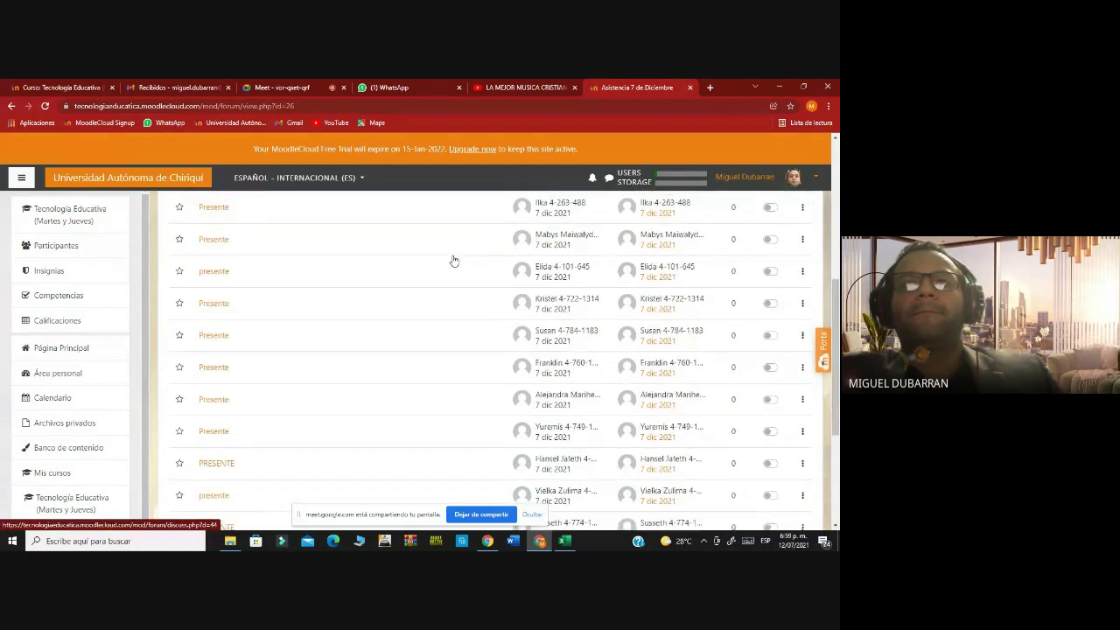
pyautogui.scroll(6, 454, 260)
pyautogui.scroll(3, 453, 260)
pyautogui.click(255, 108)
pyautogui.press('Return')
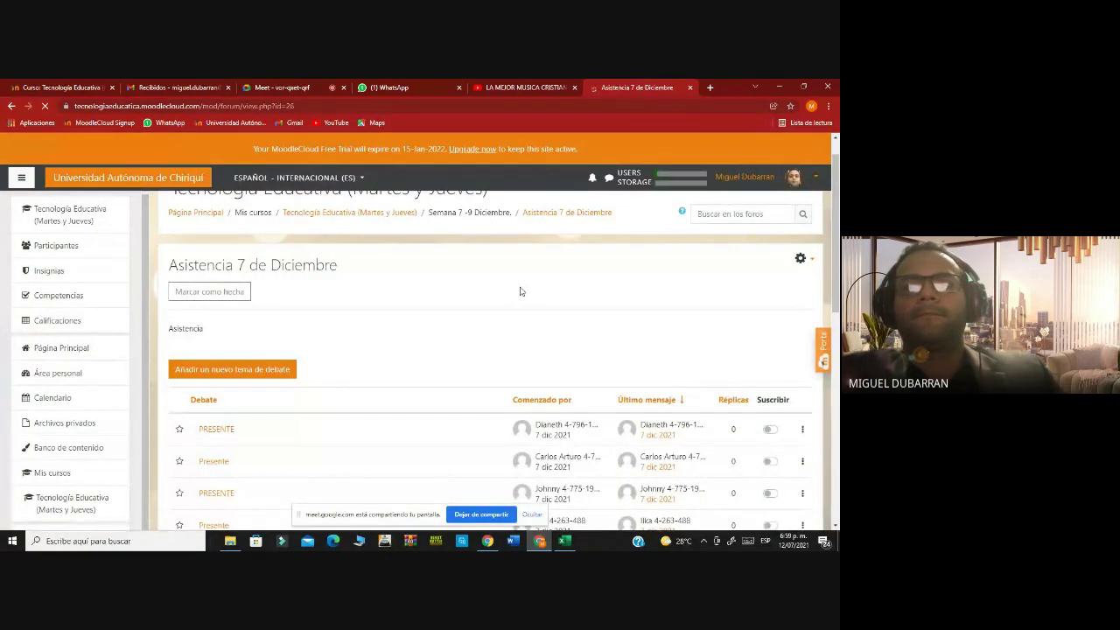
# - Review the refreshed Presente posts and bring the Google Meet call forward
pyautogui.scroll(-10, 480, 278)
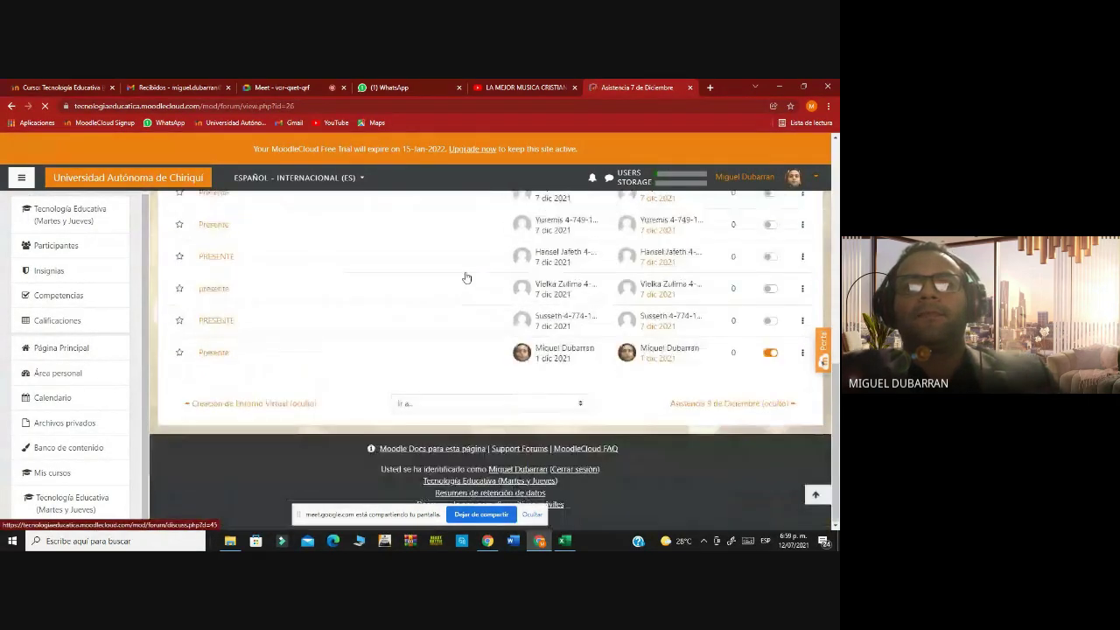
pyautogui.scroll(-2, 466, 277)
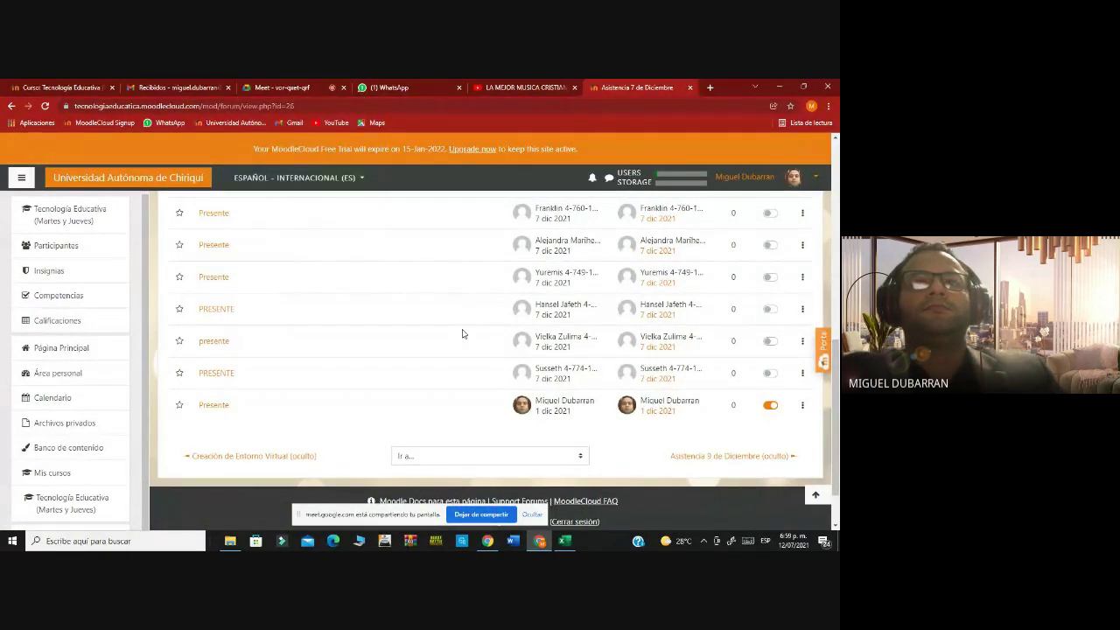
pyautogui.scroll(2, 463, 333)
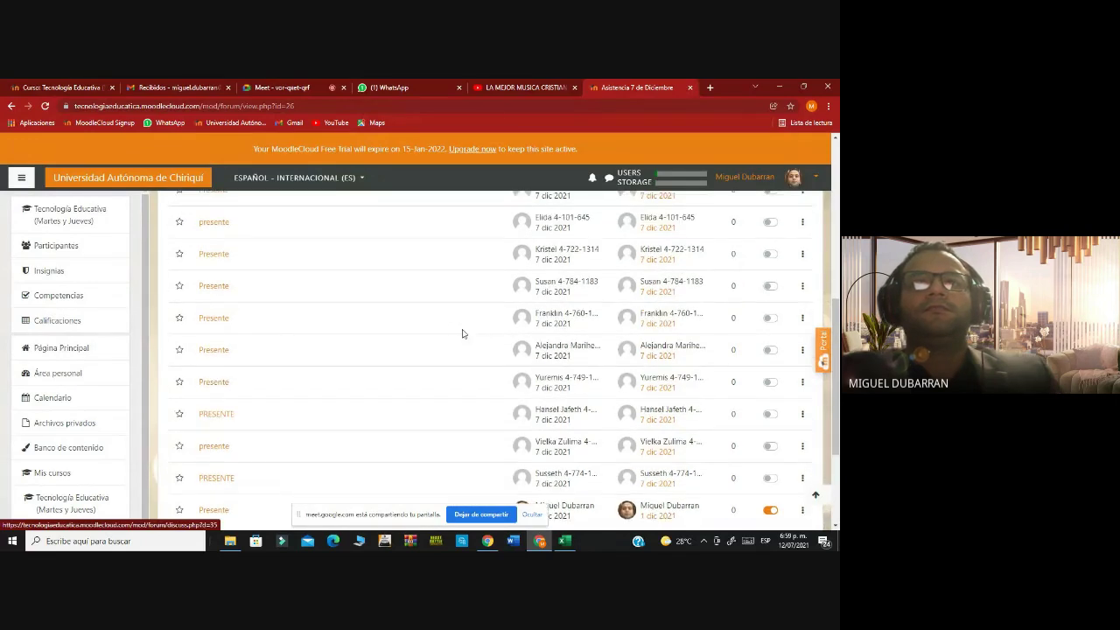
pyautogui.scroll(3, 463, 333)
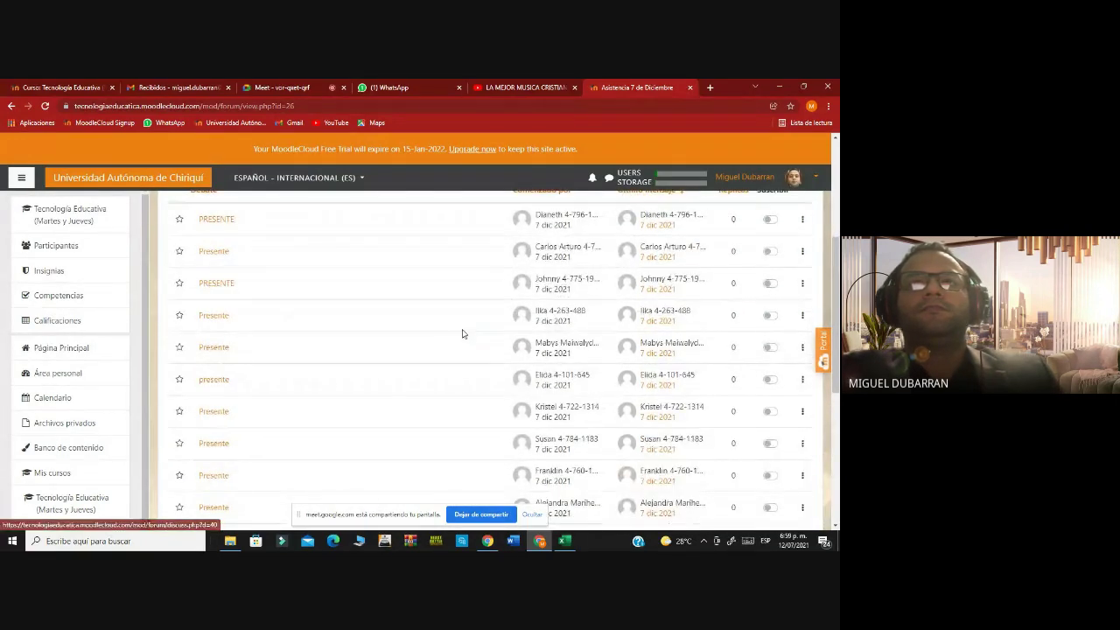
pyautogui.scroll(2, 461, 333)
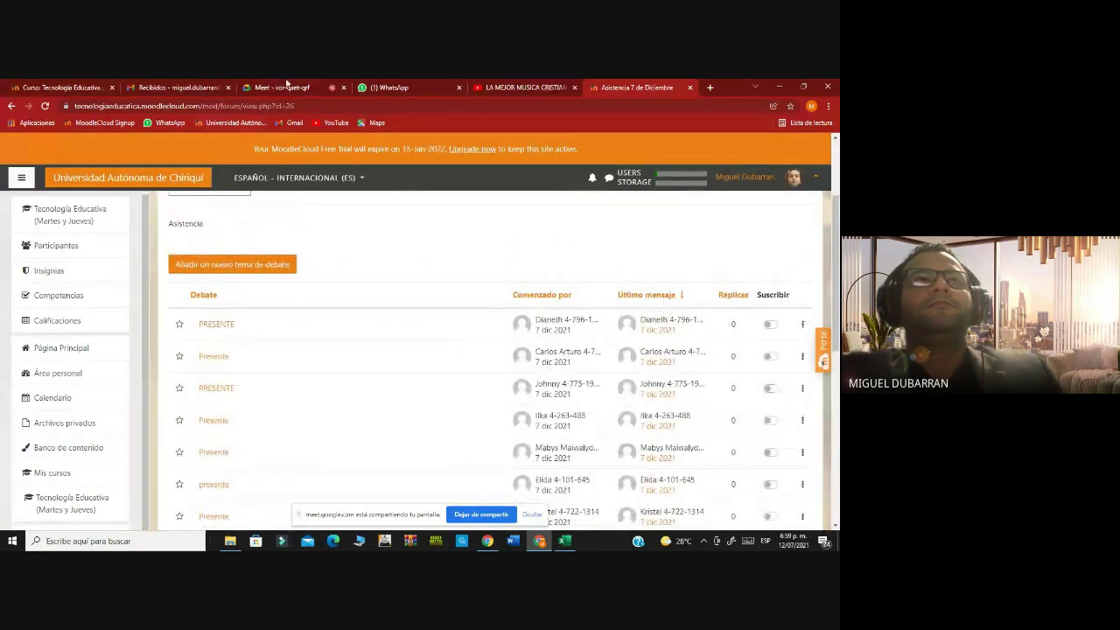
pyautogui.click(287, 85)
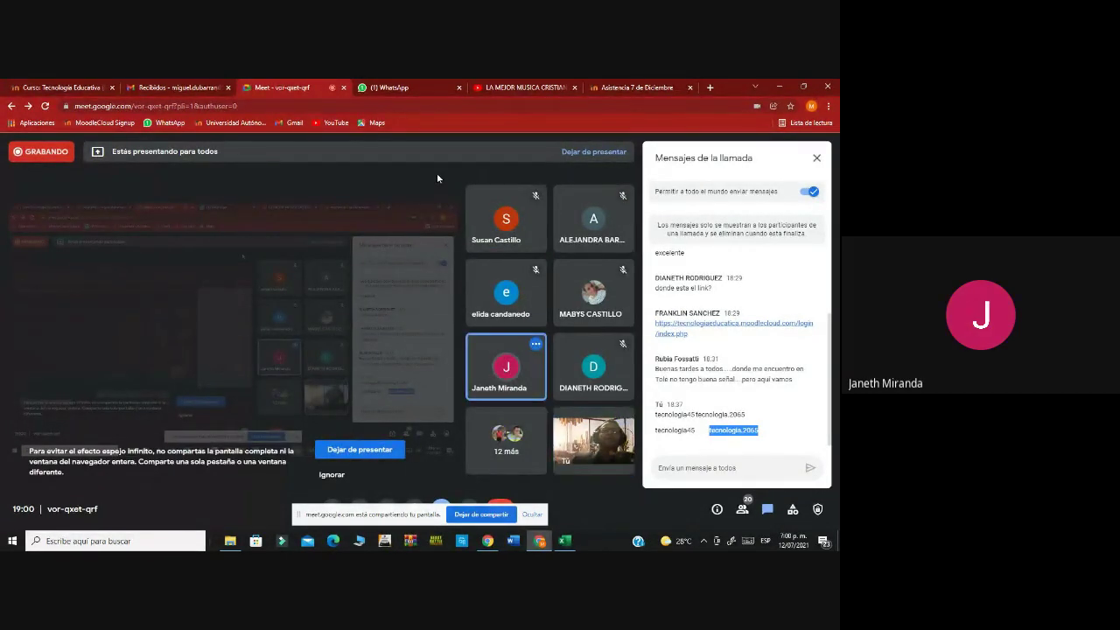
# - Go back to the Asistencia 7 de Diciembre forum tab and reload it
pyautogui.click(637, 87)
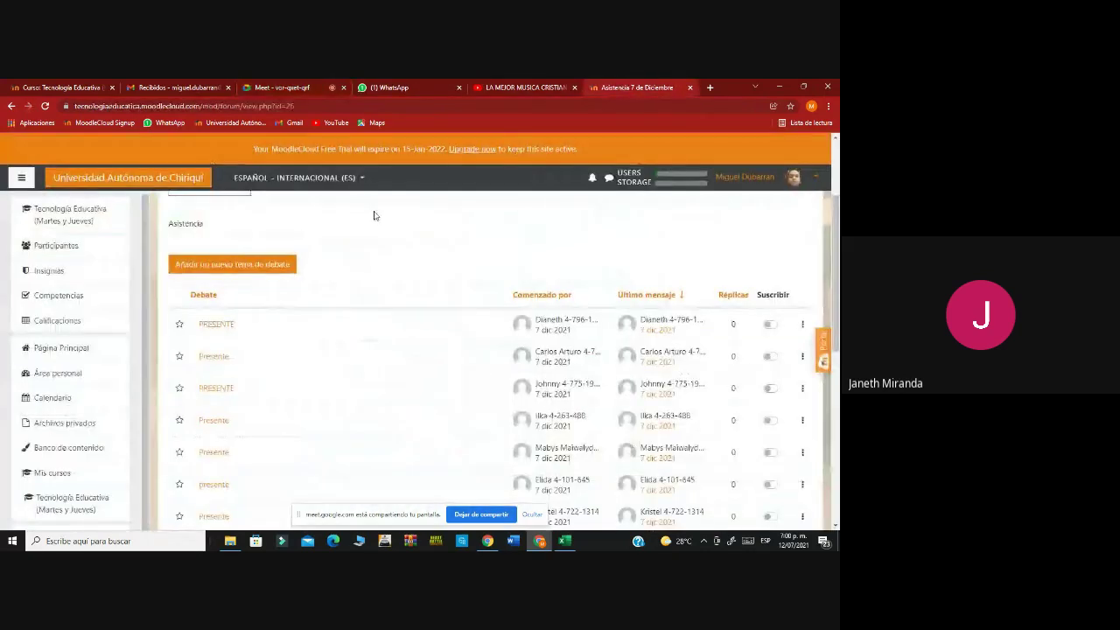
pyautogui.click(336, 105)
pyautogui.press('Return')
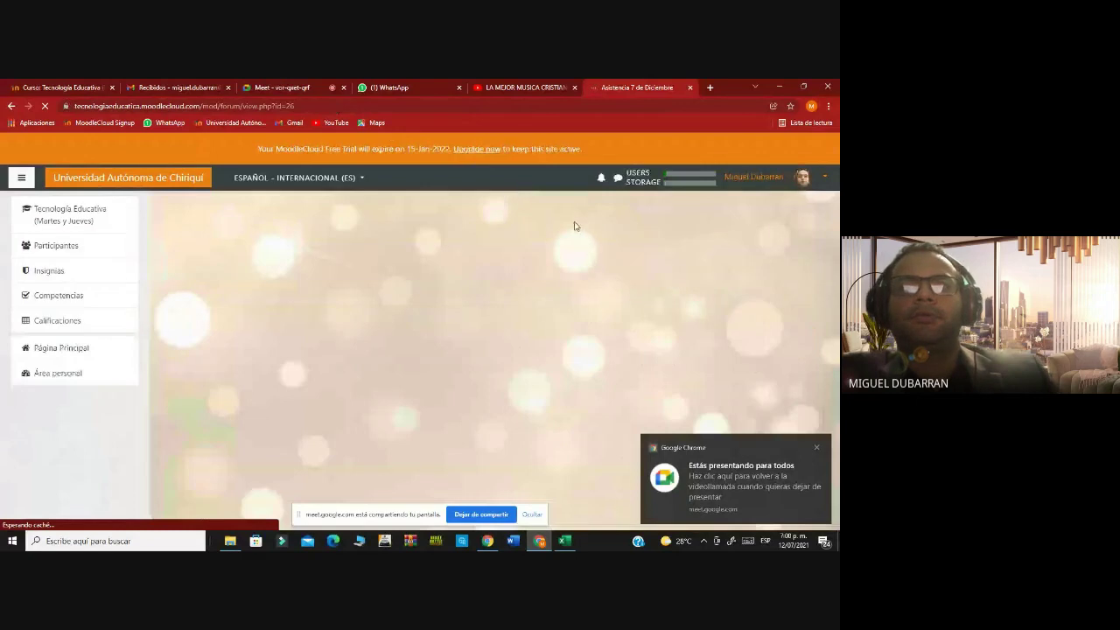
pyautogui.scroll(-3, 575, 227)
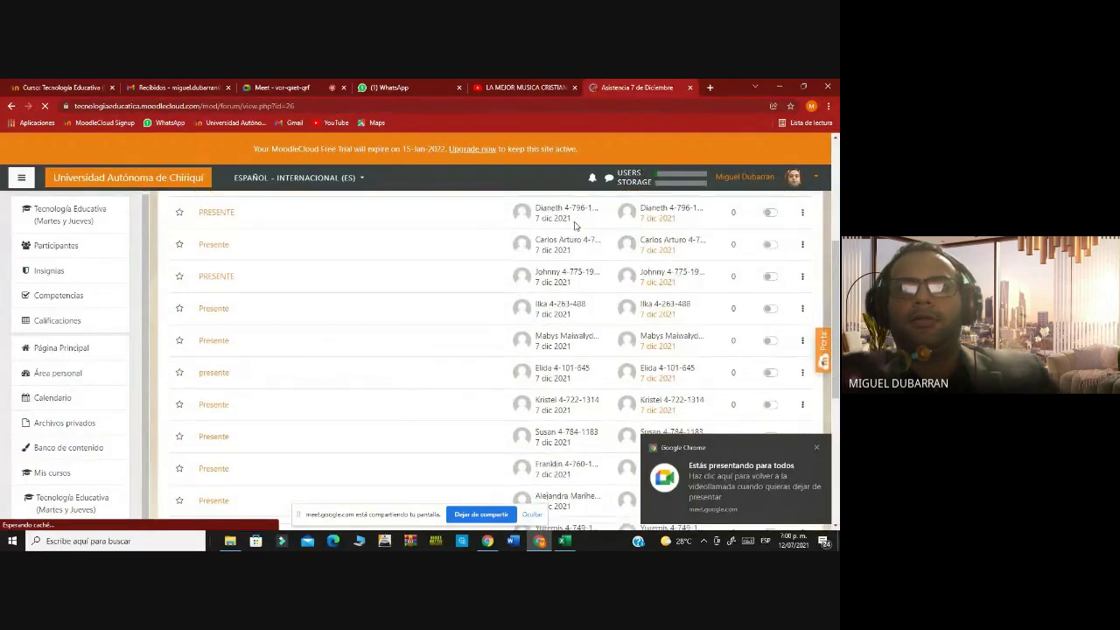
pyautogui.scroll(-3, 575, 227)
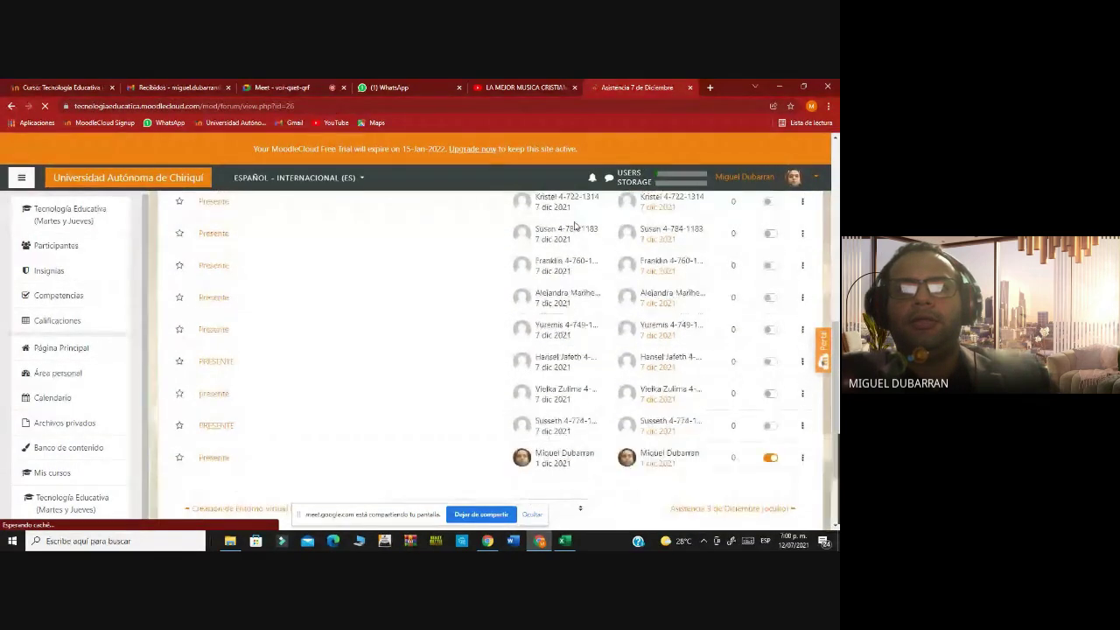
pyautogui.scroll(-1, 575, 226)
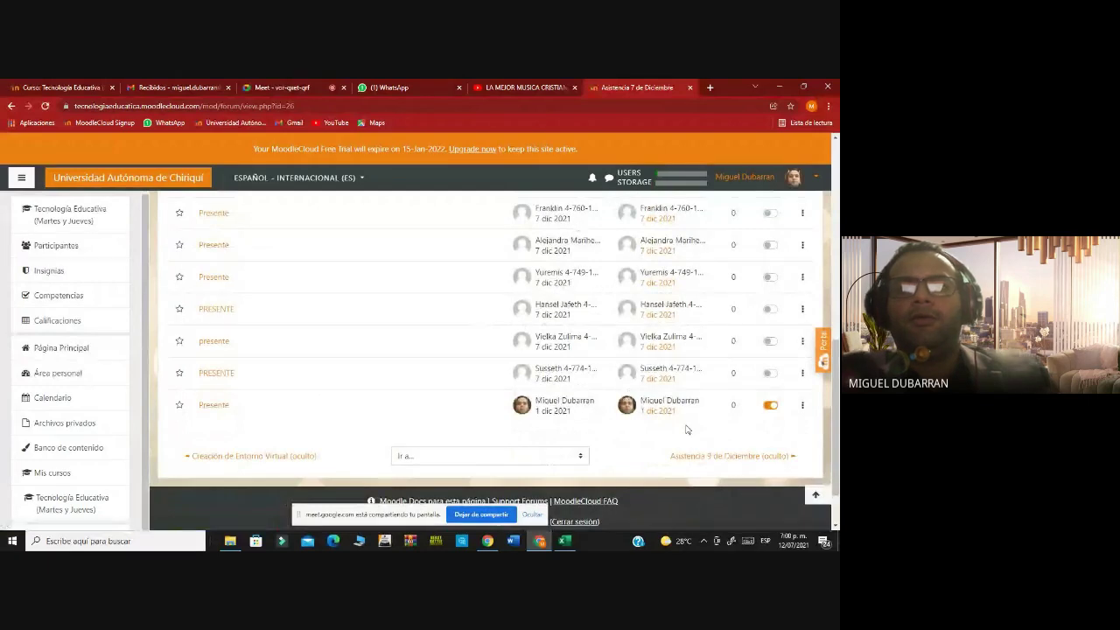
pyautogui.click(738, 457)
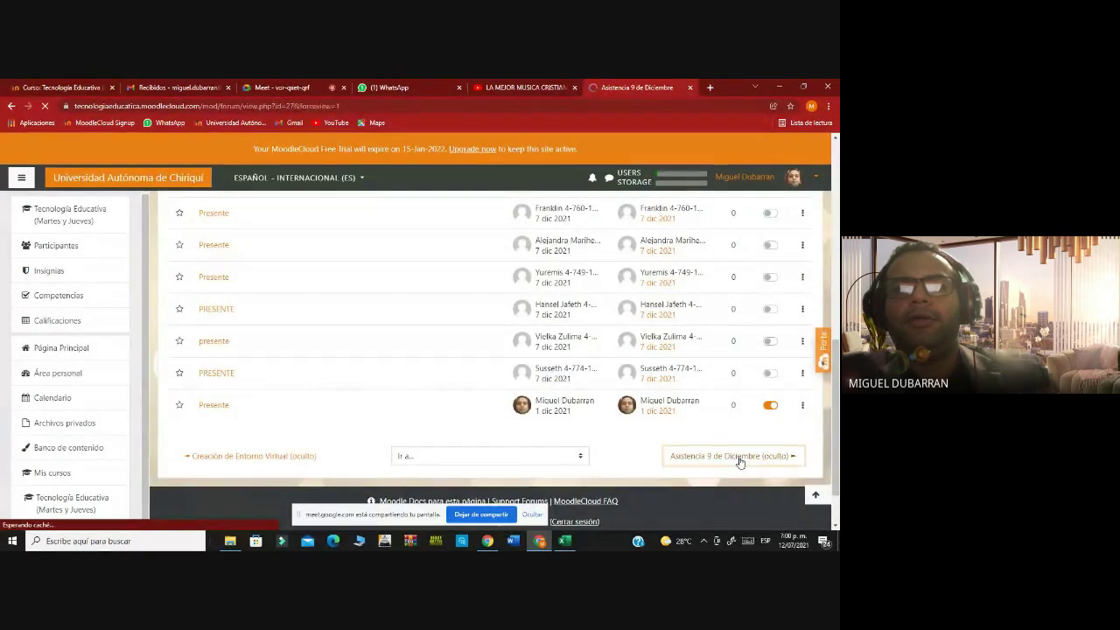
pyautogui.scroll(-2, 674, 337)
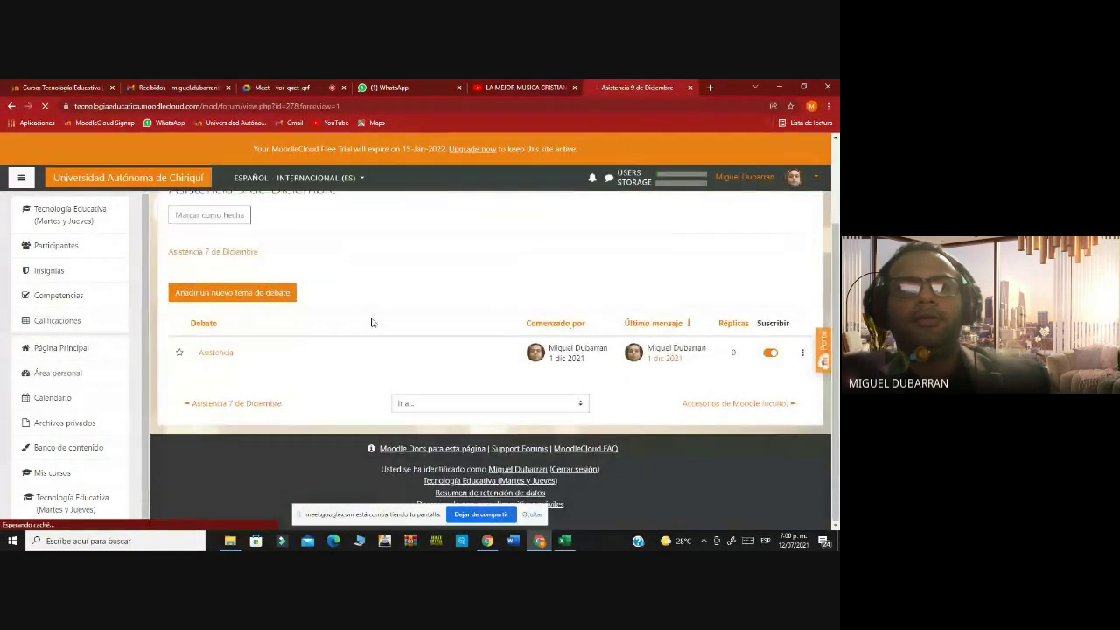
pyautogui.click(219, 403)
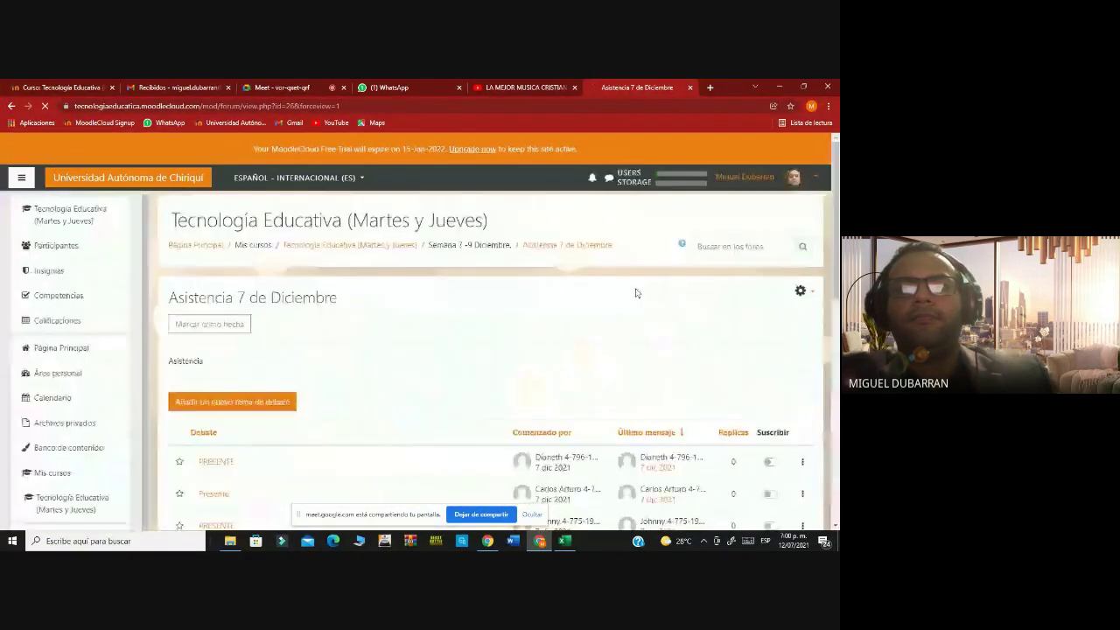
pyautogui.scroll(-2, 649, 329)
pyautogui.scroll(-3, 649, 329)
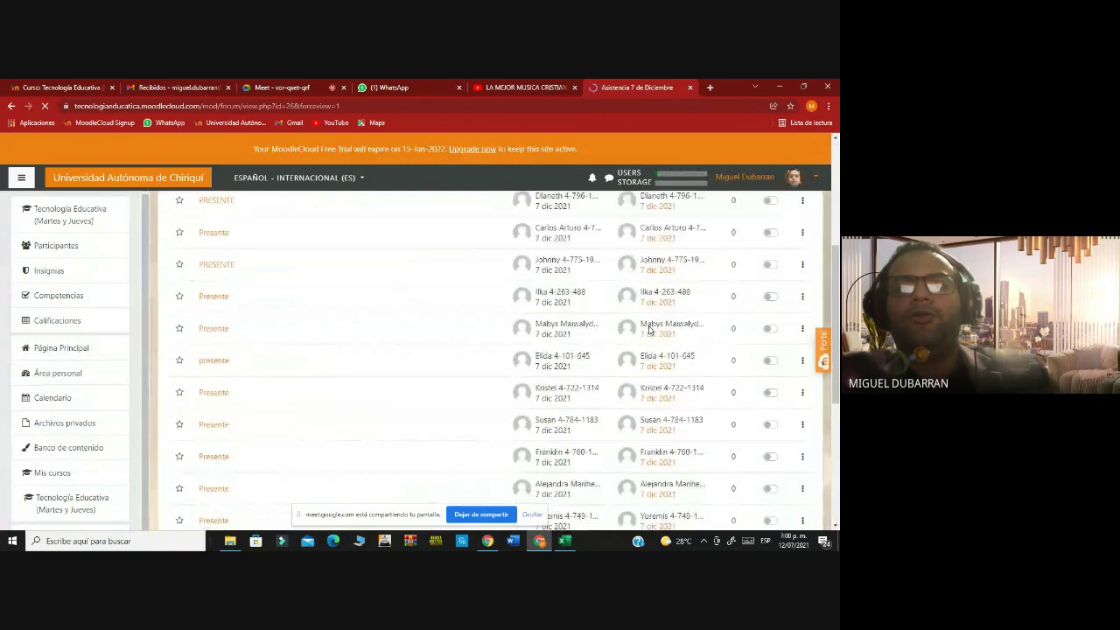
pyautogui.scroll(-2, 649, 329)
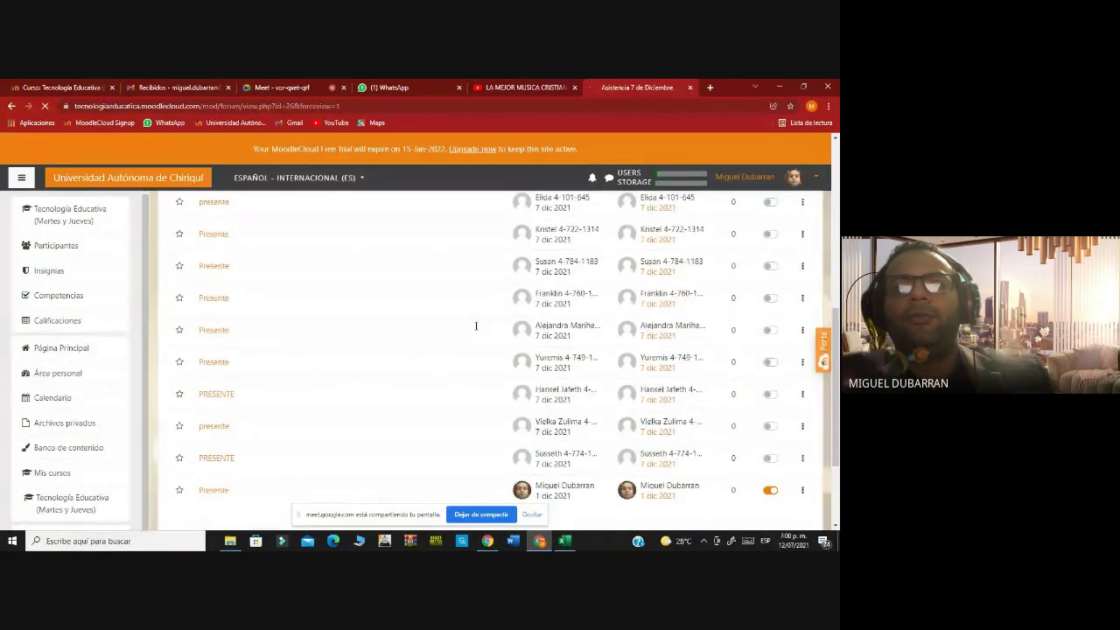
pyautogui.scroll(-1, 441, 324)
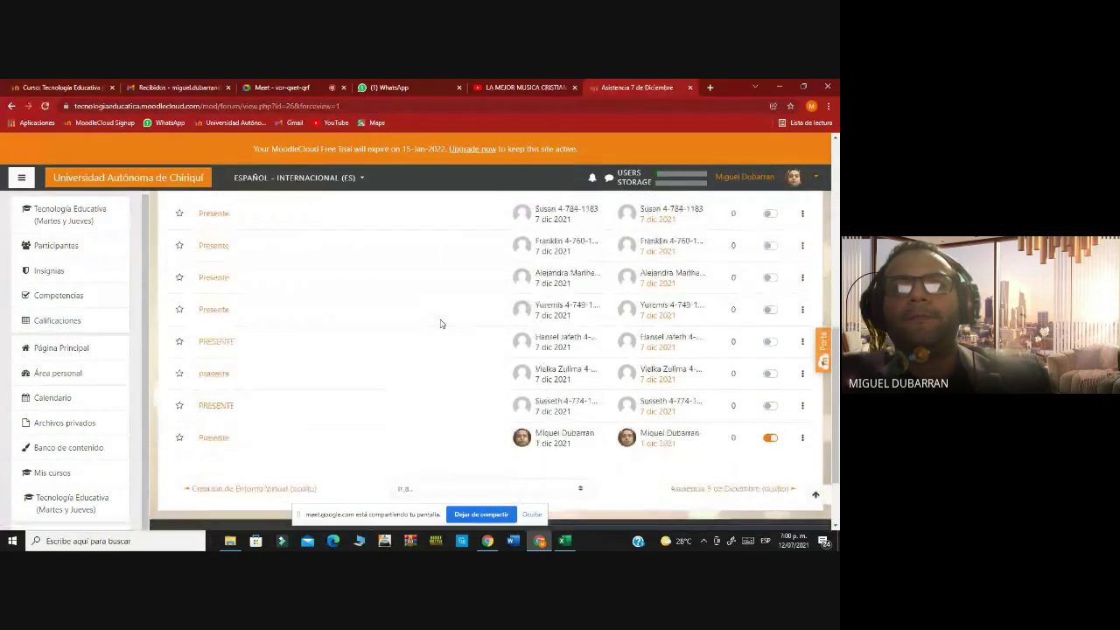
pyautogui.scroll(3, 441, 324)
pyautogui.scroll(3, 441, 323)
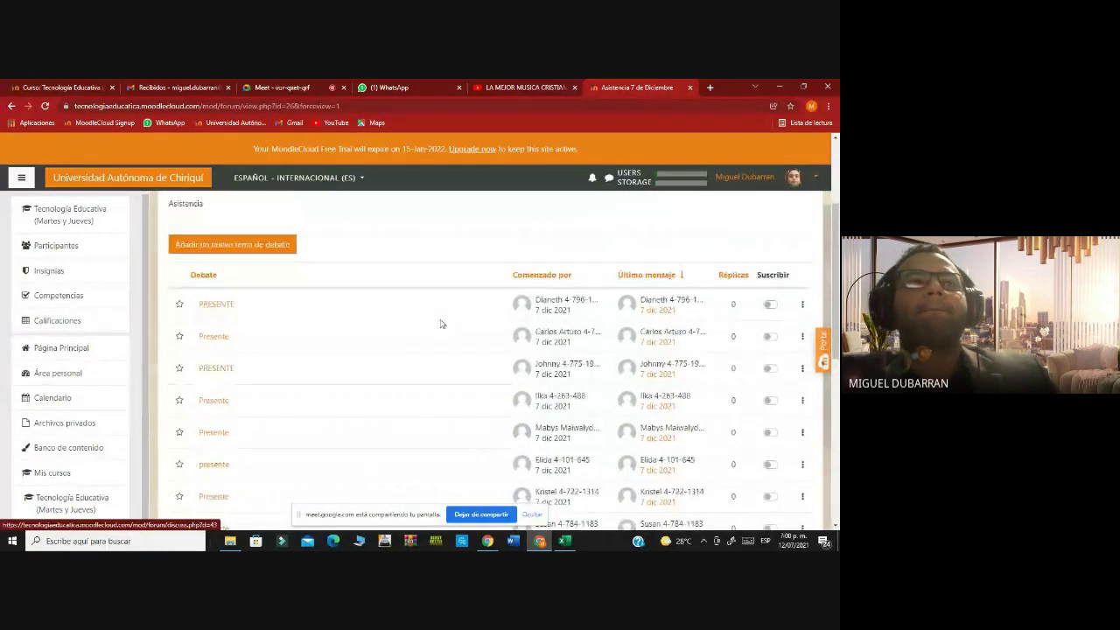
pyautogui.scroll(3, 441, 324)
pyautogui.scroll(-1, 467, 312)
pyautogui.scroll(-2, 466, 311)
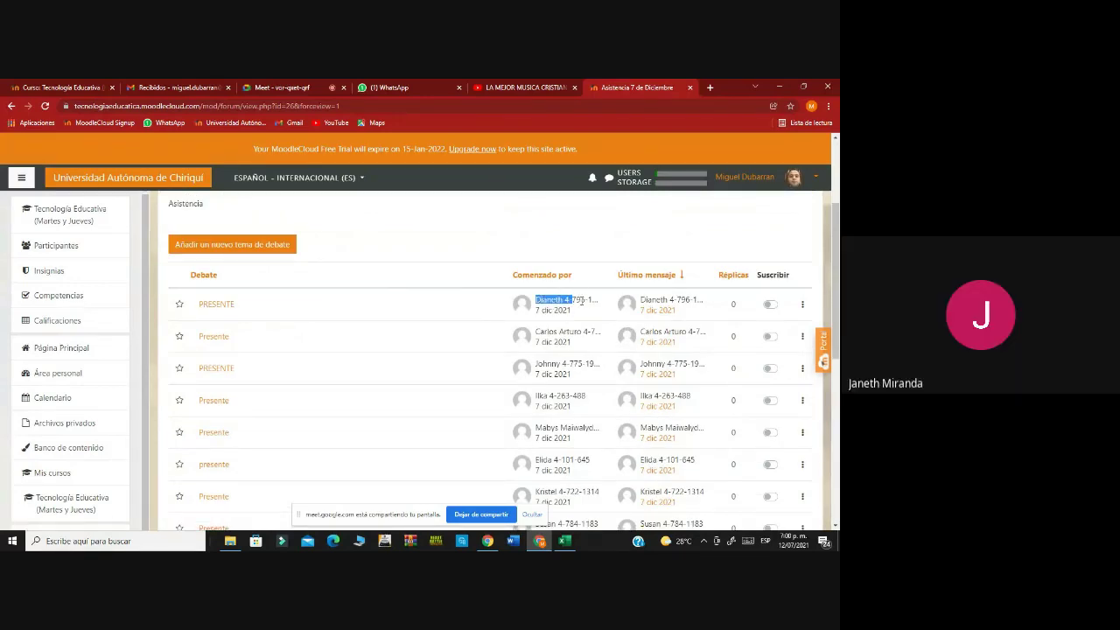
pyautogui.moveTo(535, 300); pyautogui.dragTo(541, 300)
pyautogui.scroll(-2, 452, 310)
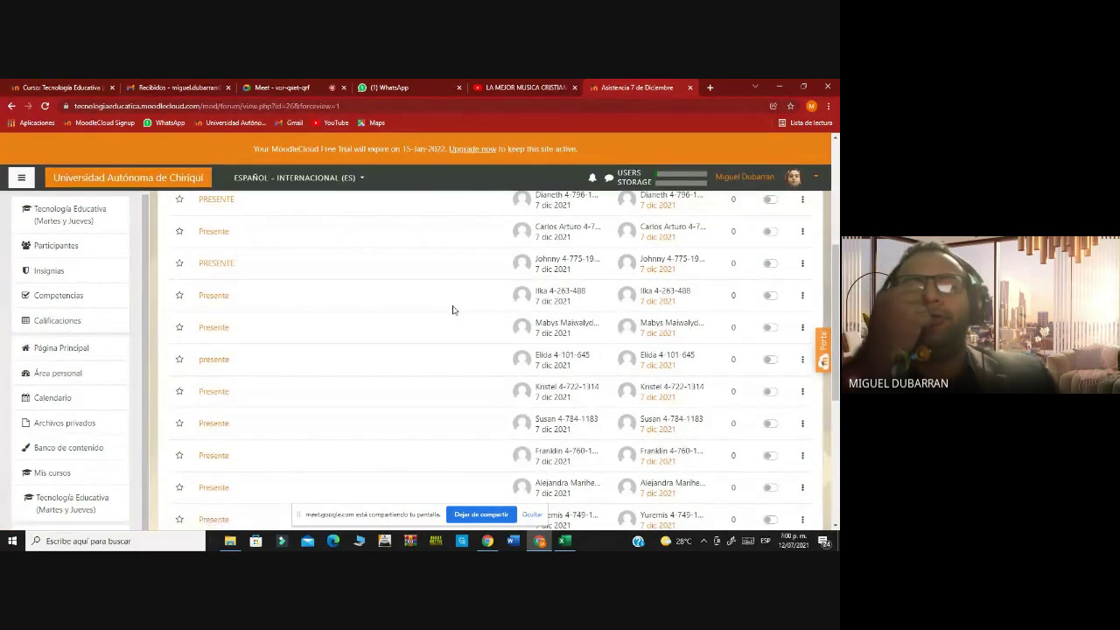
pyautogui.scroll(-3, 453, 310)
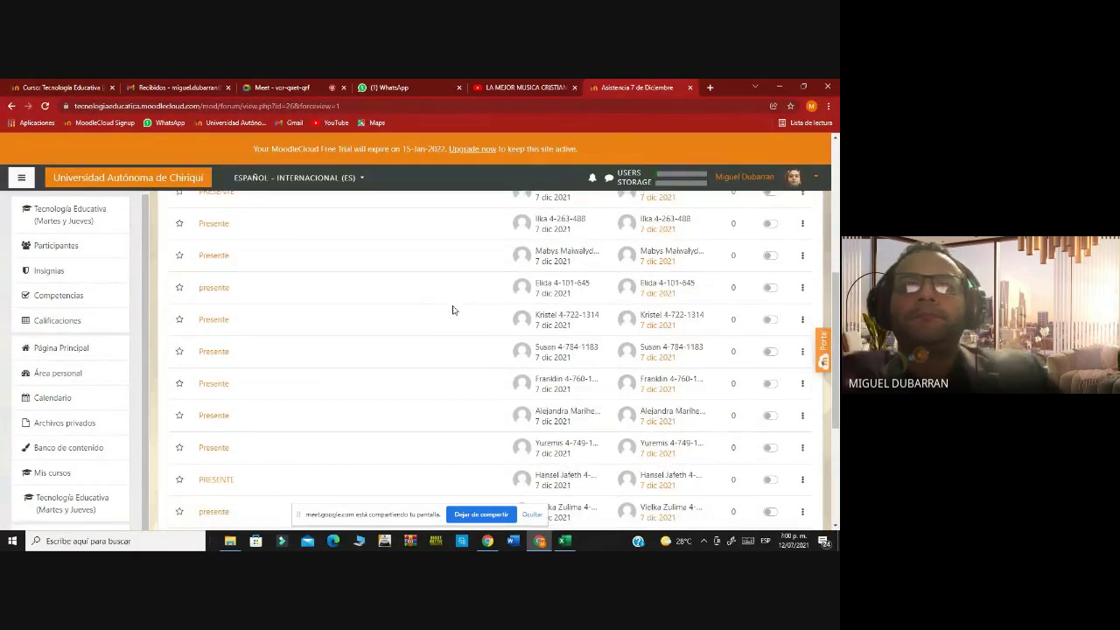
pyautogui.scroll(-1, 452, 310)
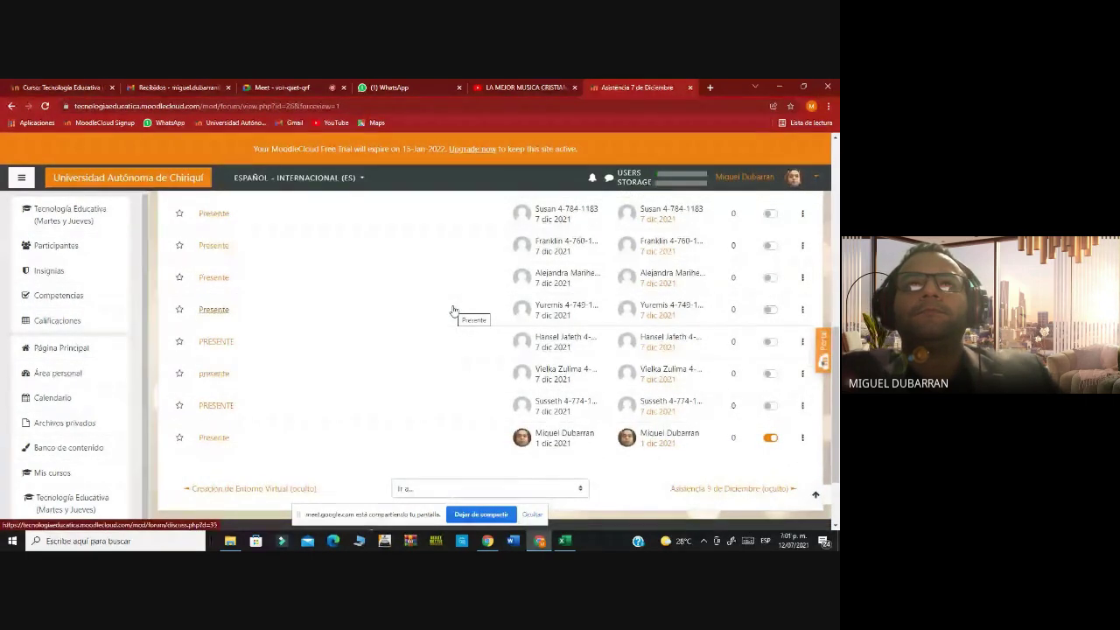
pyautogui.scroll(1, 452, 310)
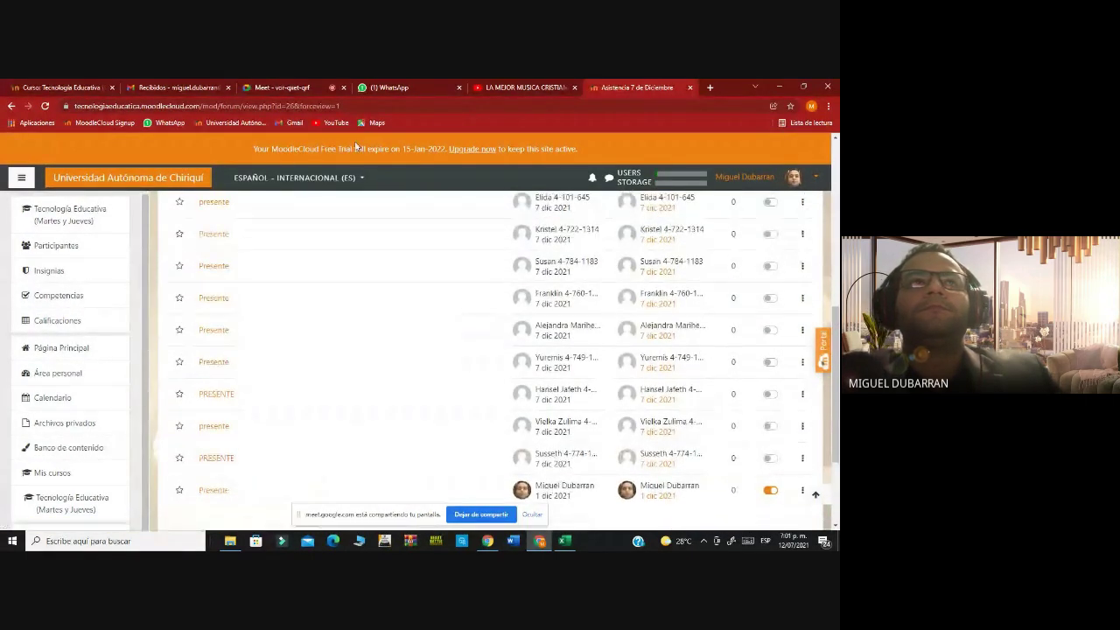
pyautogui.click(275, 85)
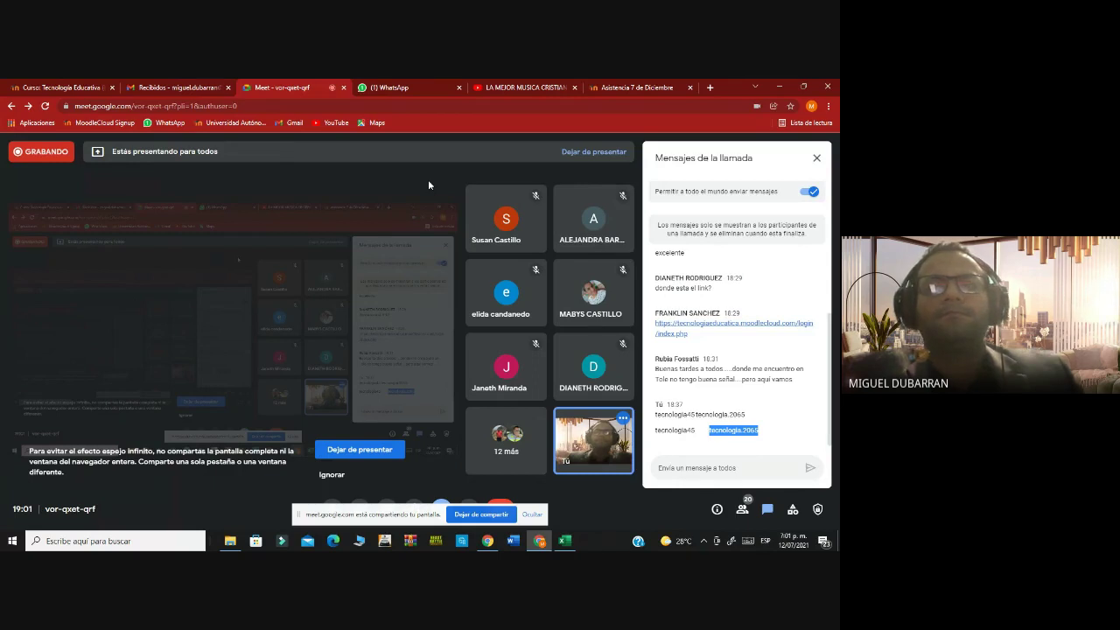
pyautogui.click(637, 87)
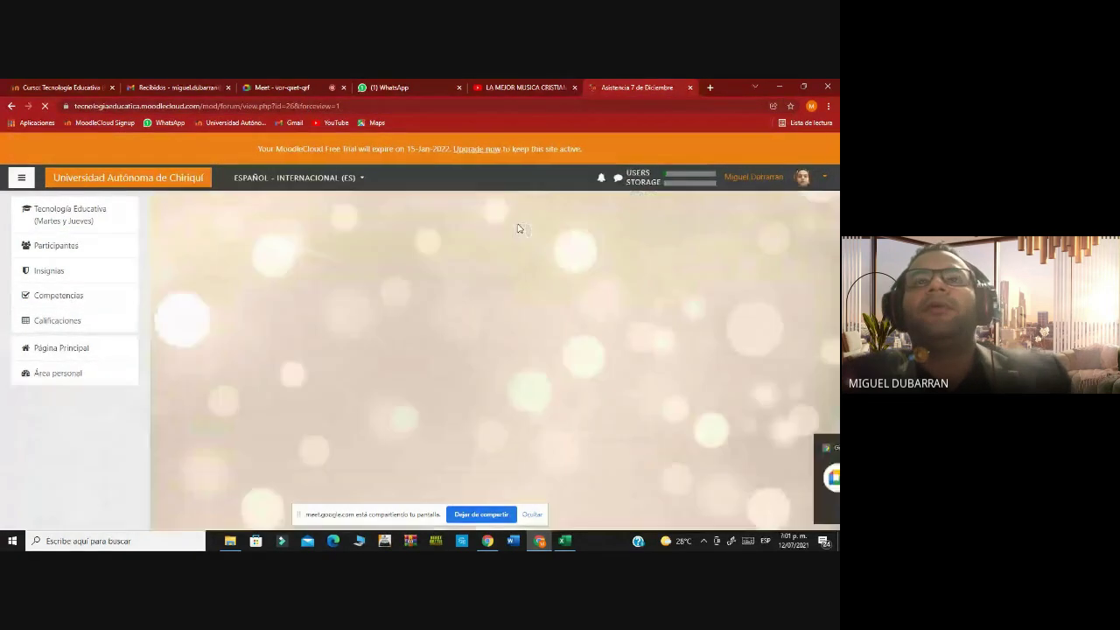
# - Check the reloaded forum list, close the 'Estás presentando' notice, and return to Meet
pyautogui.scroll(-3, 495, 265)
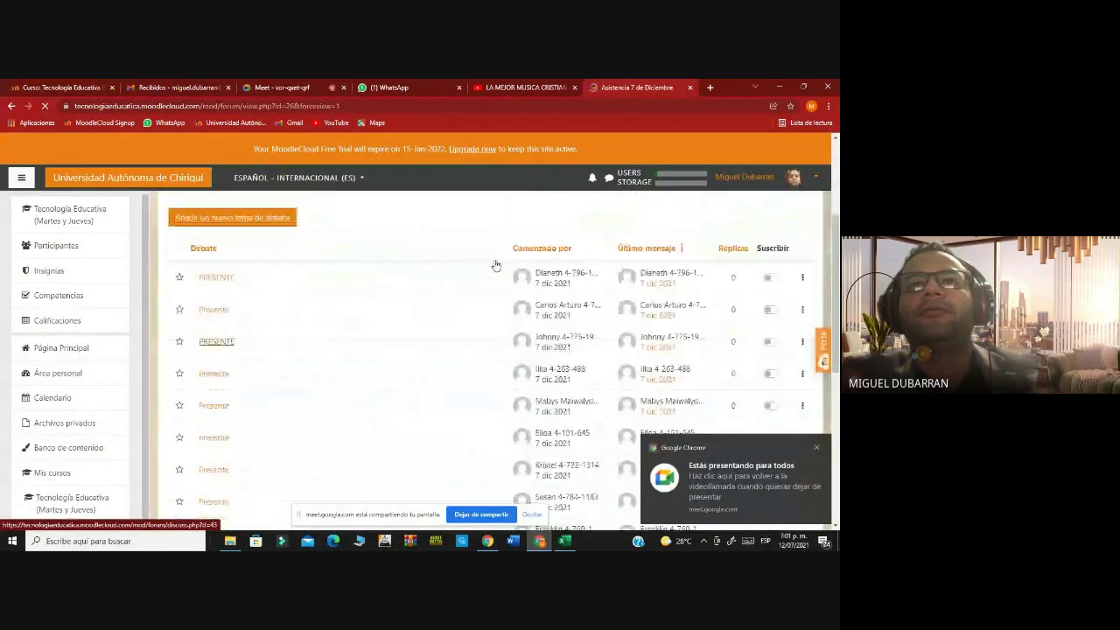
pyautogui.scroll(-2, 495, 265)
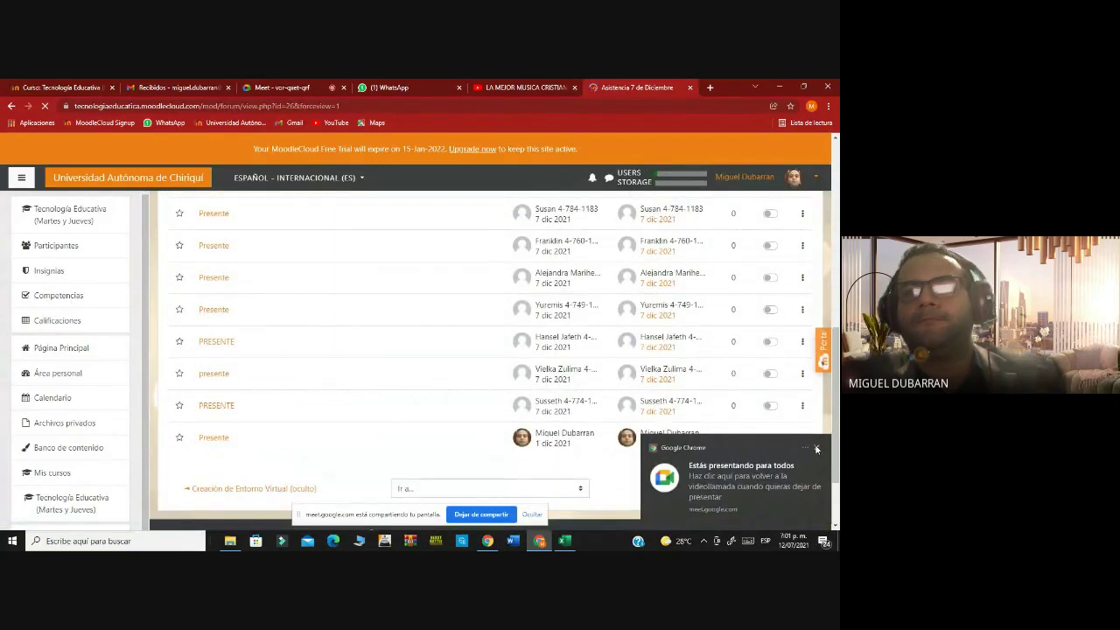
pyautogui.click(816, 449)
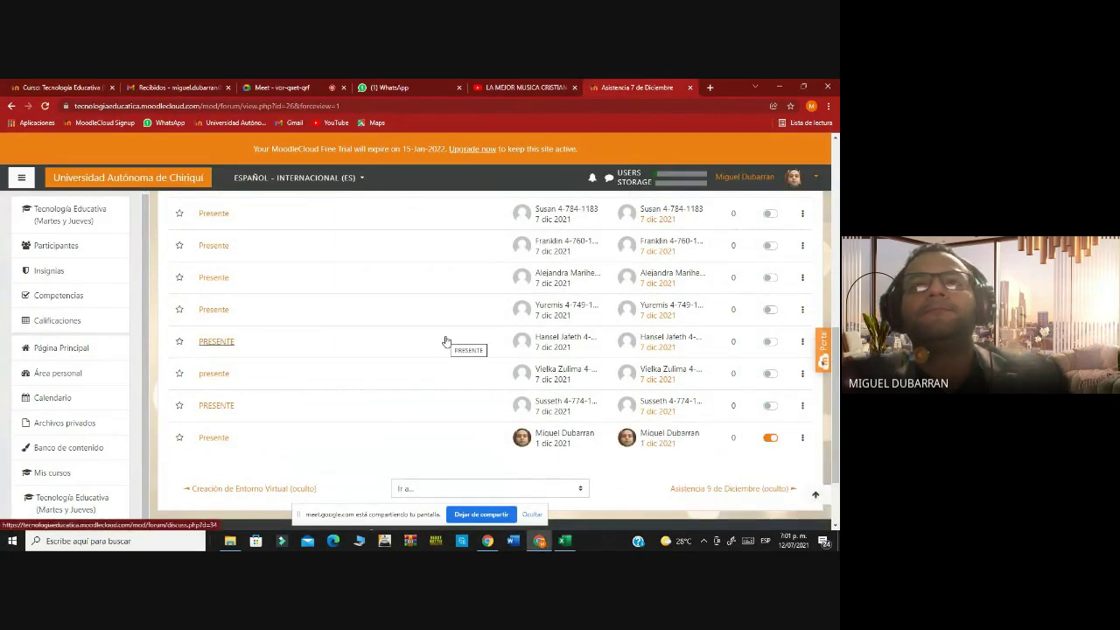
pyautogui.scroll(1, 446, 341)
pyautogui.scroll(1, 445, 341)
pyautogui.scroll(2, 445, 342)
pyautogui.click(297, 86)
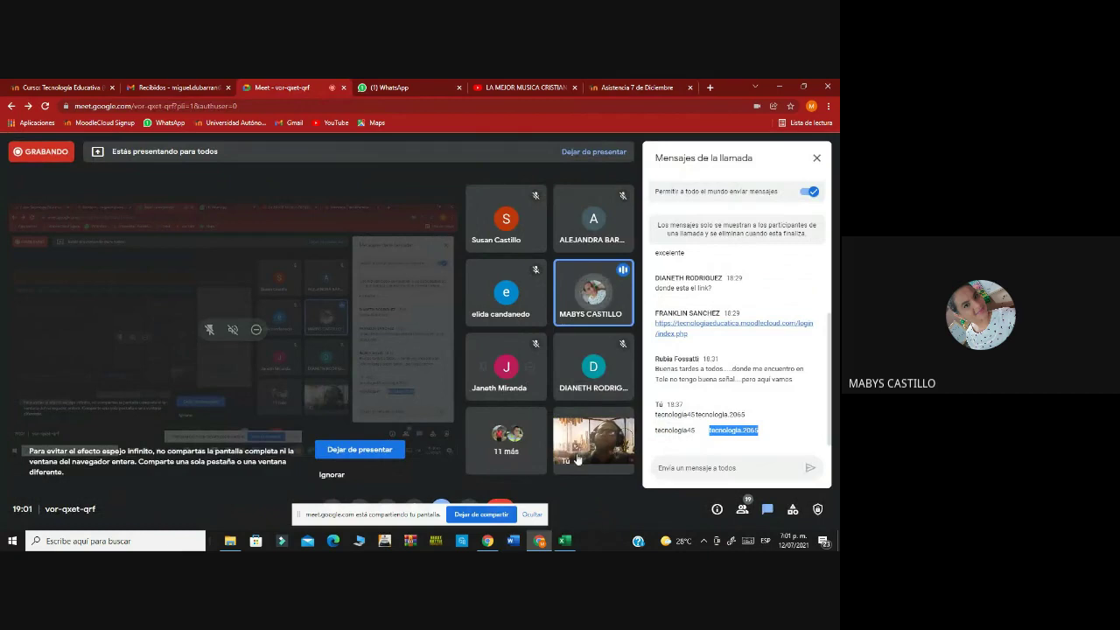
# - Look at cell H18 in the users-and-passwords workbook, then minimize Excel
pyautogui.click(565, 540)
pyautogui.click(614, 354)
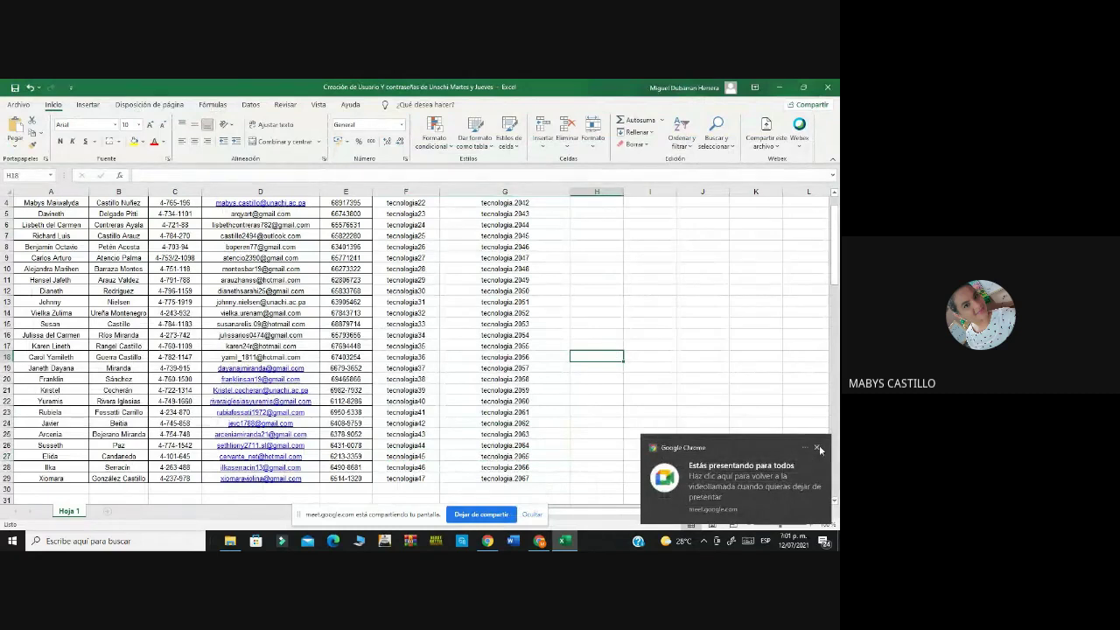
pyautogui.click(819, 449)
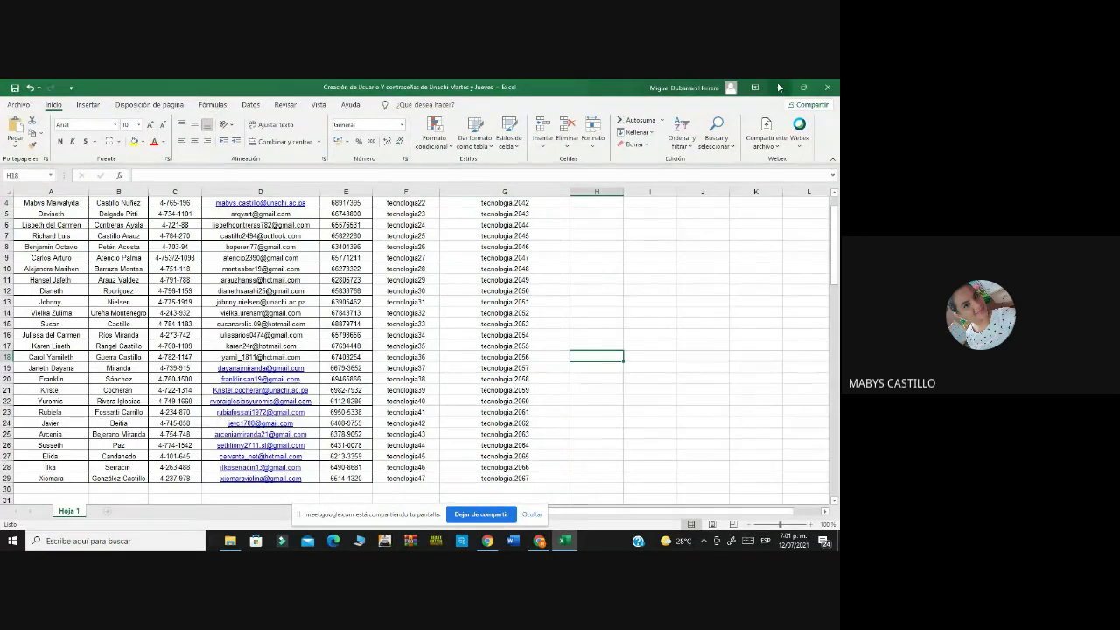
pyautogui.click(778, 87)
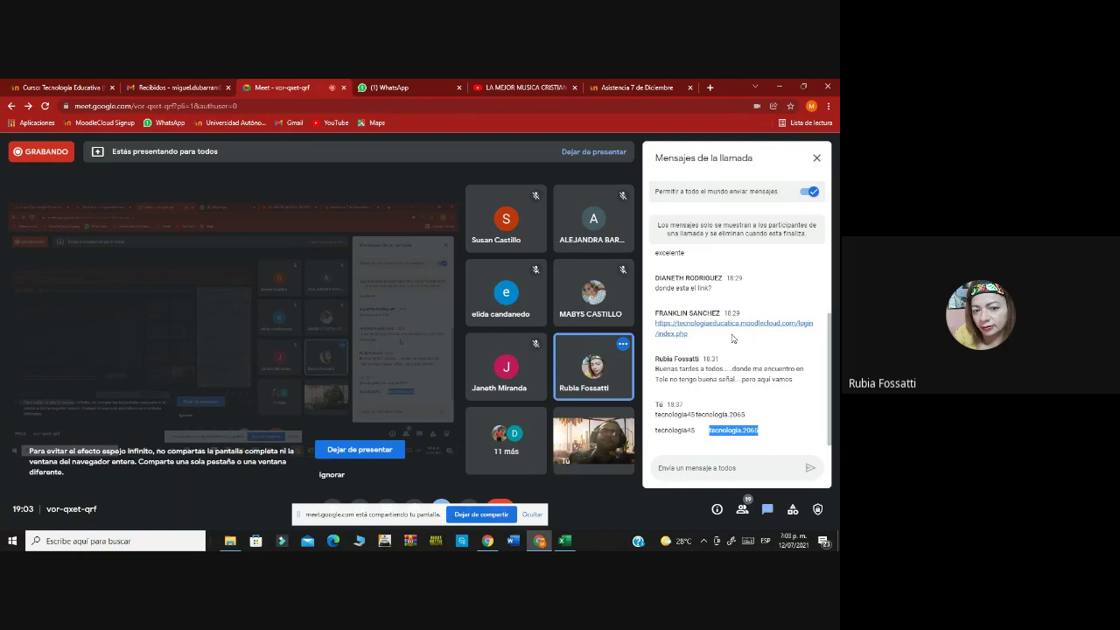
# - Reload the Asistencia 7 de Diciembre forum and dismiss the screen-sharing notification
pyautogui.click(636, 87)
pyautogui.scroll(-2, 357, 289)
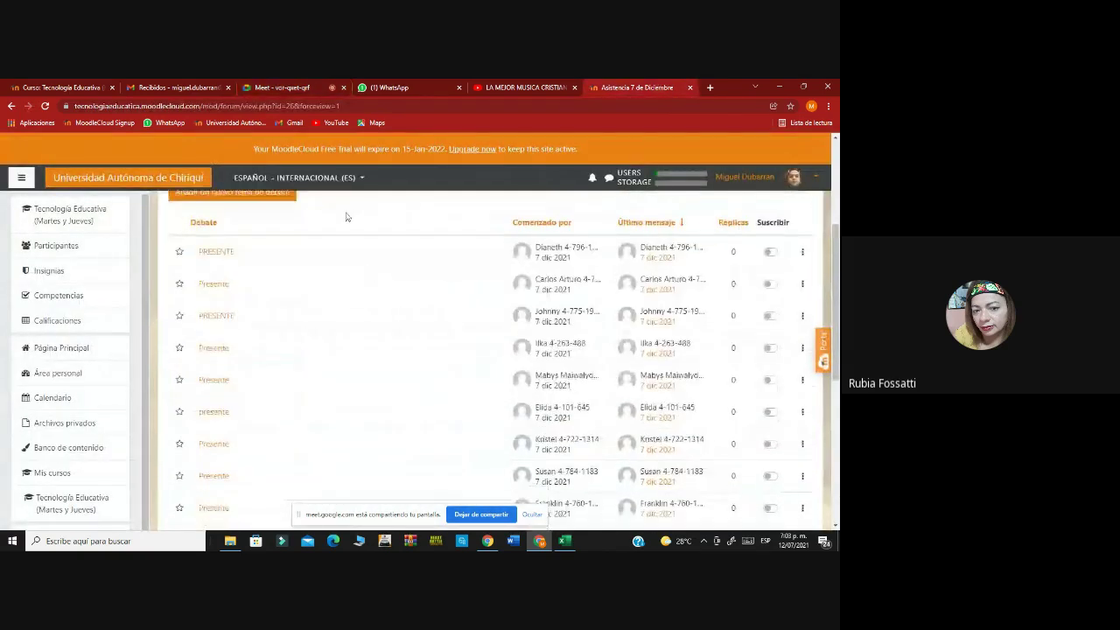
pyautogui.click(253, 106)
pyautogui.press('Return')
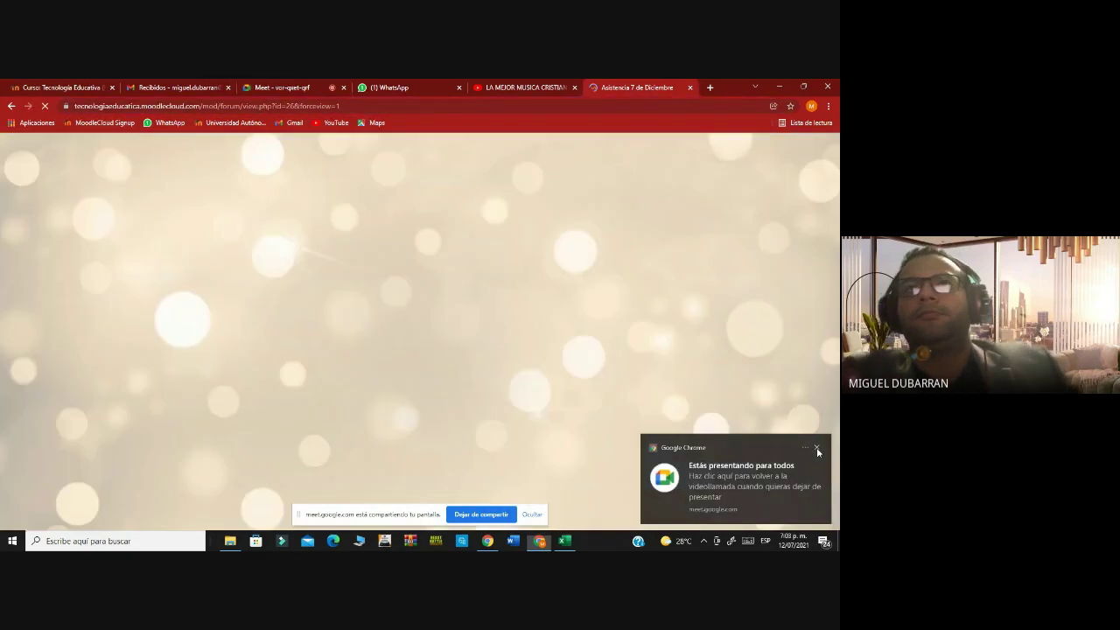
pyautogui.click(817, 449)
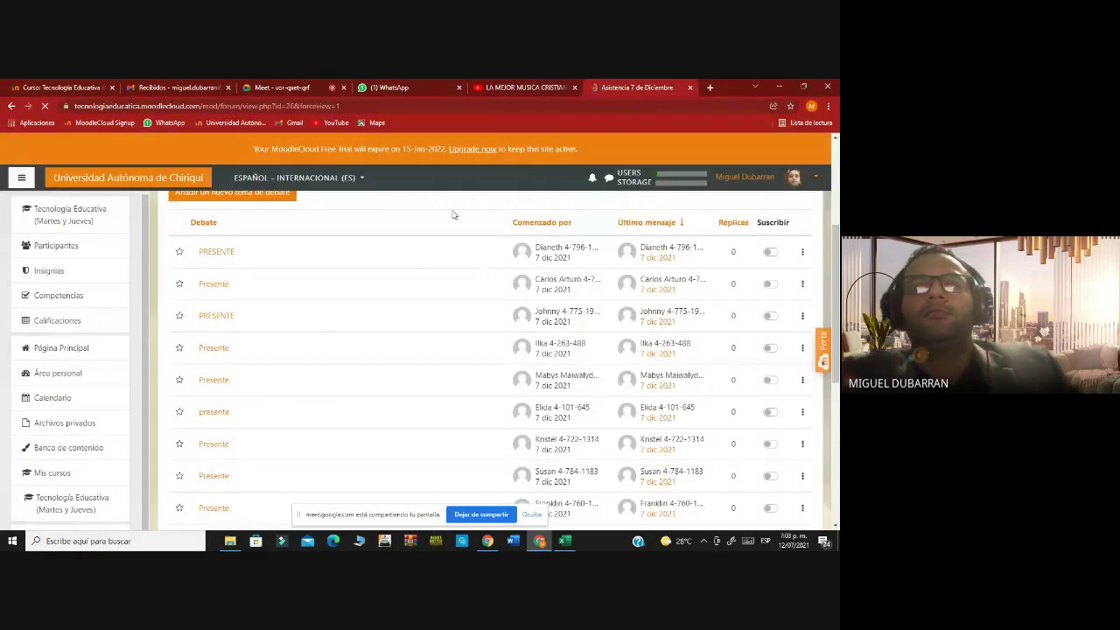
pyautogui.scroll(-5, 445, 212)
pyautogui.scroll(4, 453, 215)
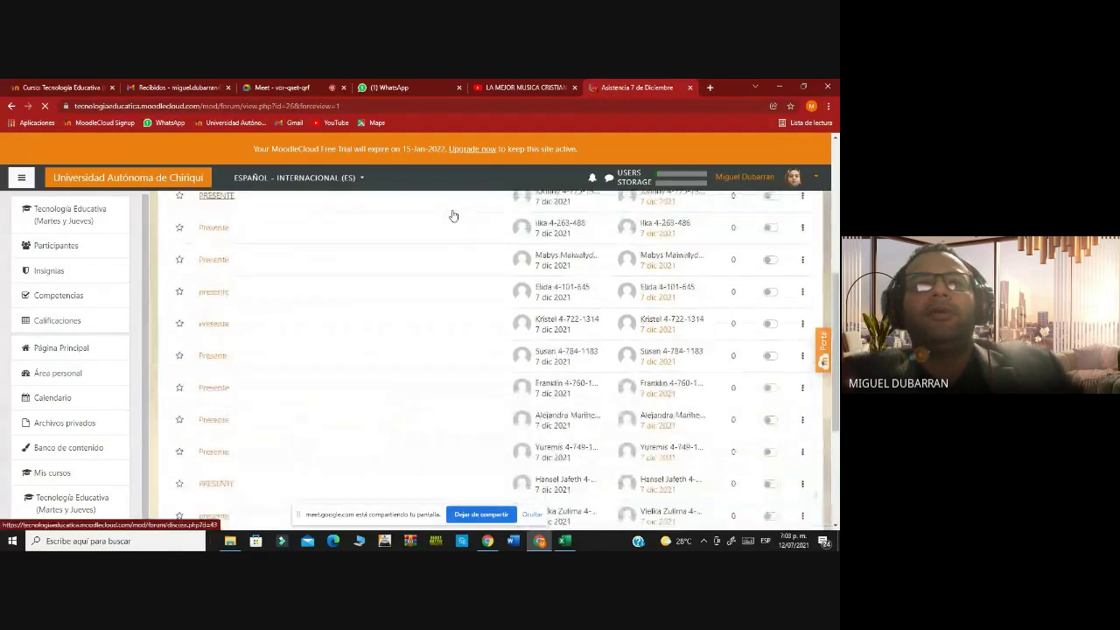
pyautogui.scroll(5, 454, 215)
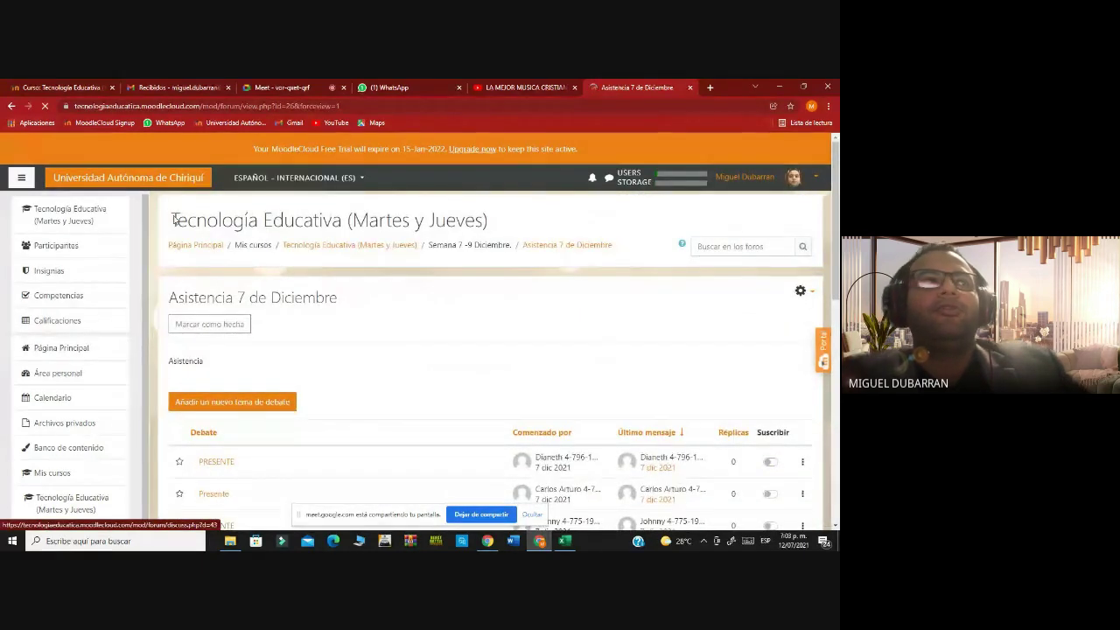
# - Open the Tecnología Educativa course page, scroll to Semana 7-9 Diciembre, then return to Meet
pyautogui.click(399, 247)
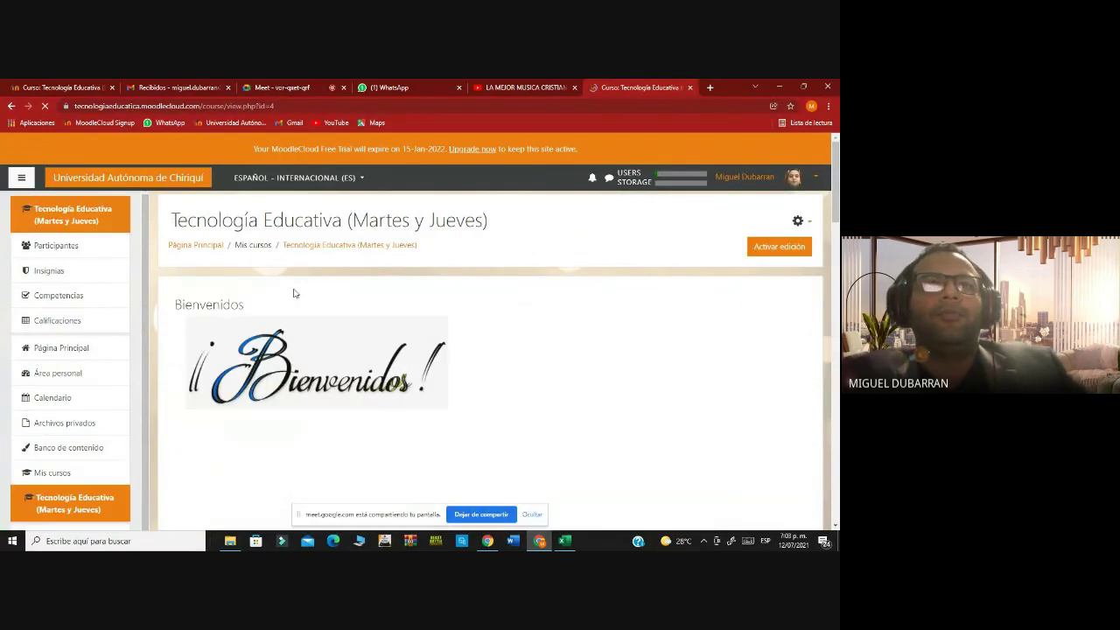
pyautogui.scroll(-1, 366, 291)
pyautogui.scroll(-5, 365, 291)
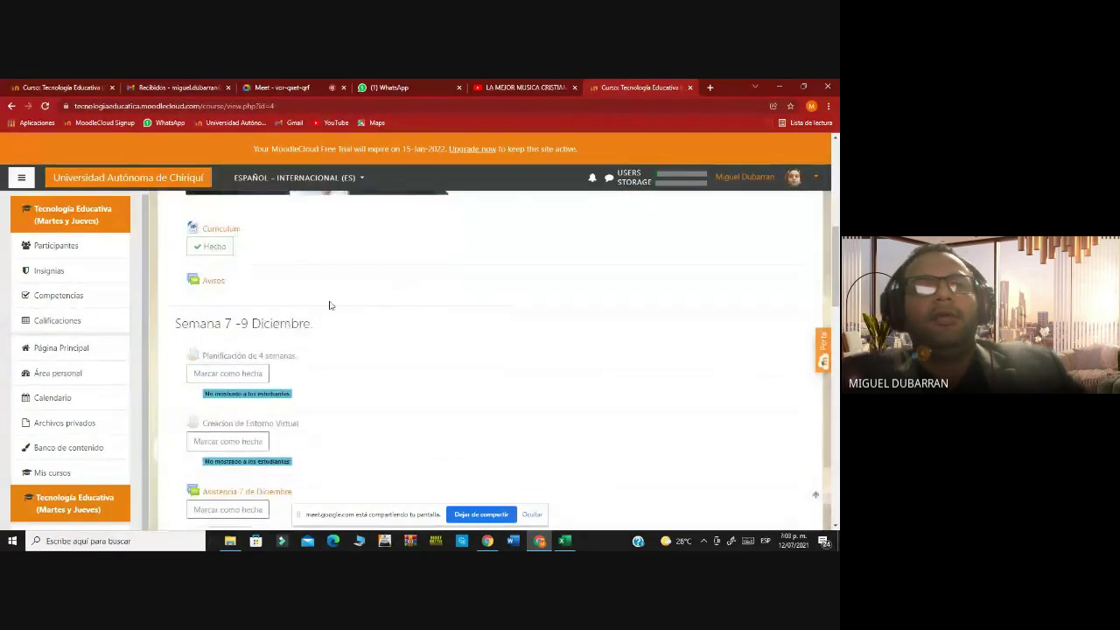
pyautogui.scroll(-1, 328, 303)
pyautogui.scroll(-1, 328, 316)
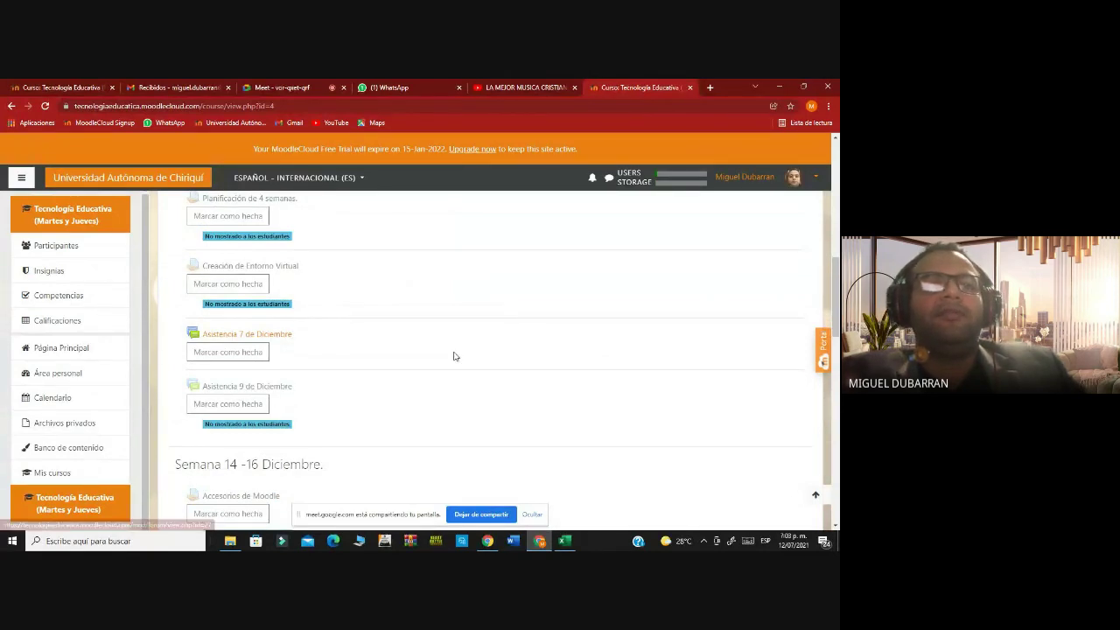
pyautogui.scroll(1, 514, 351)
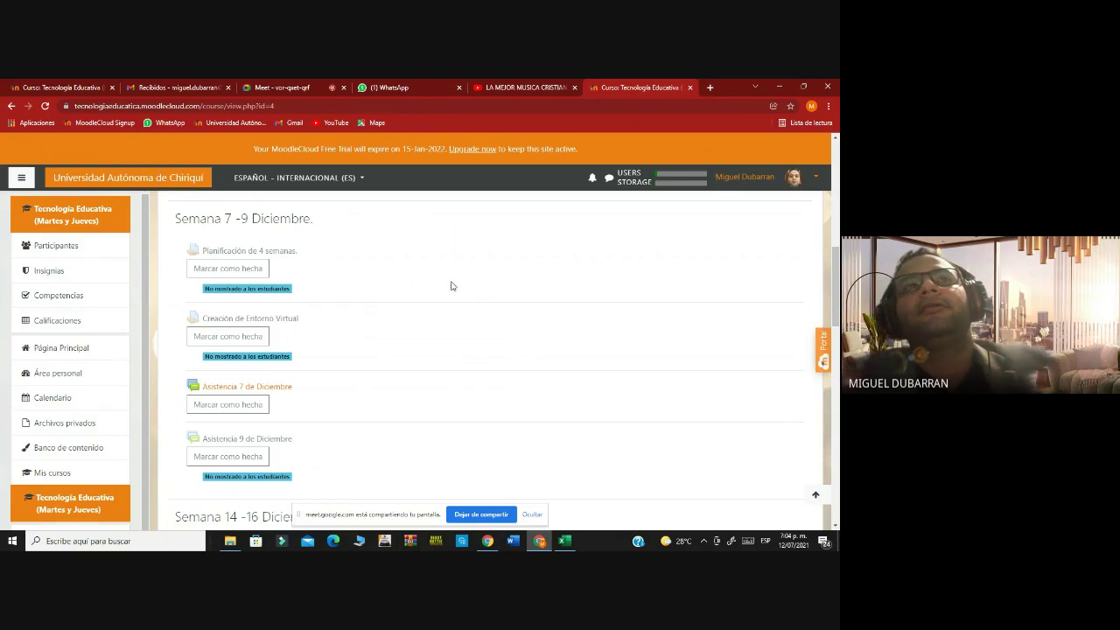
pyautogui.click(276, 88)
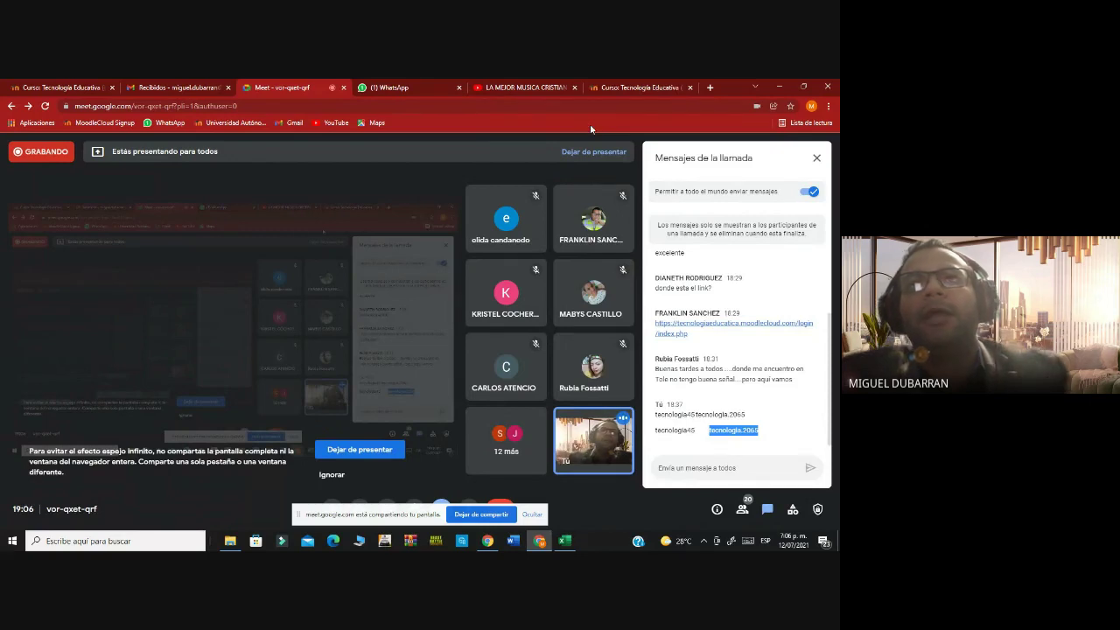
# - Return to the Moodle course tab and open Perfil from the avatar menu
pyautogui.click(640, 88)
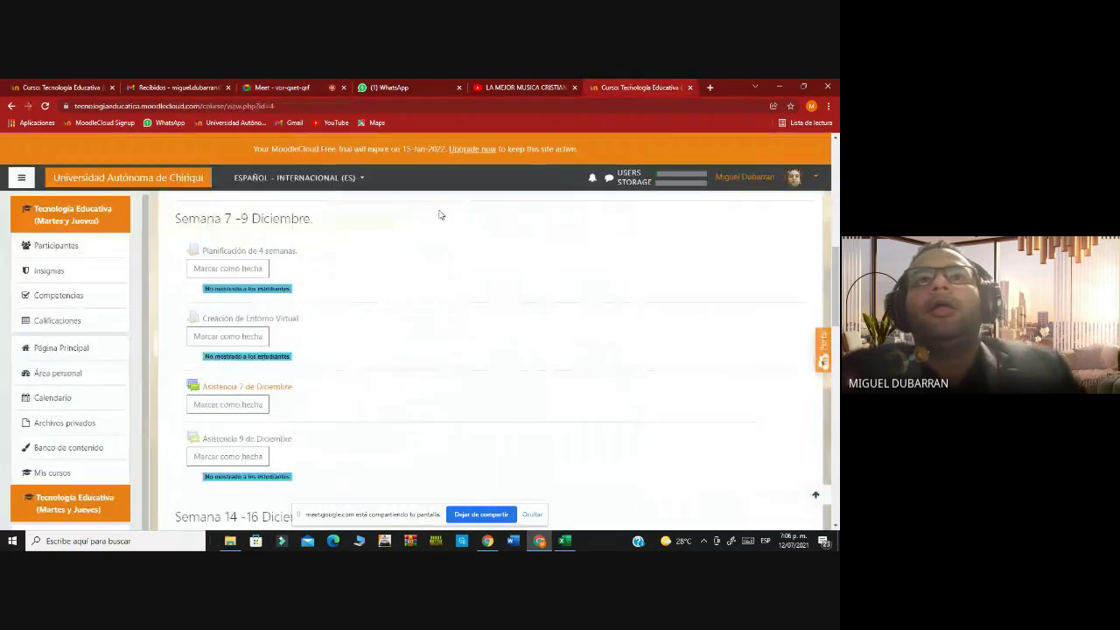
pyautogui.scroll(10, 418, 254)
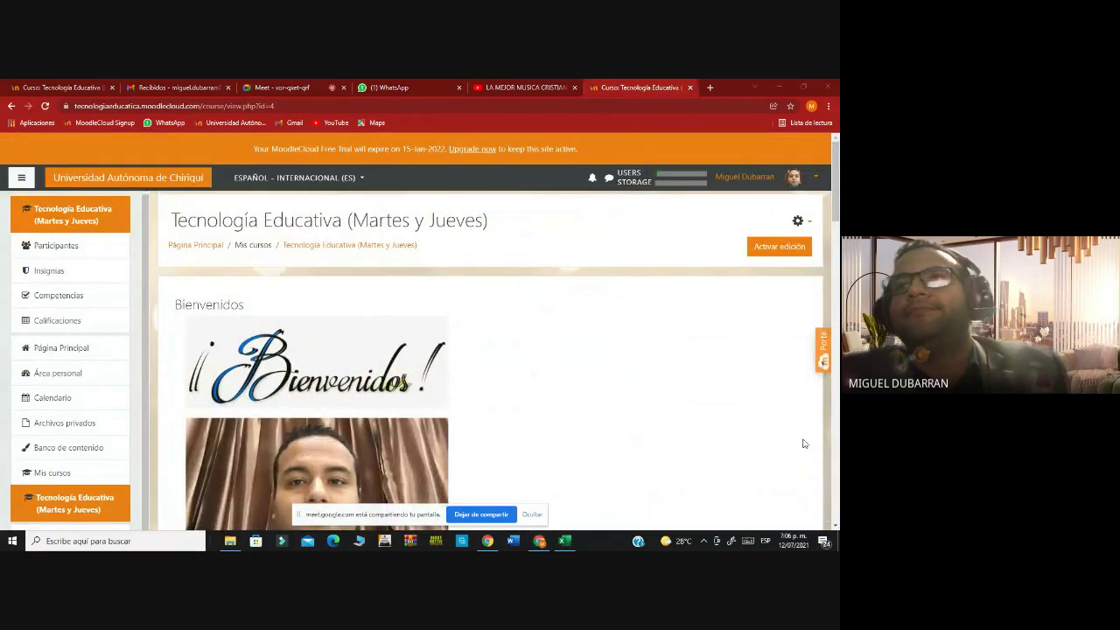
pyautogui.click(812, 178)
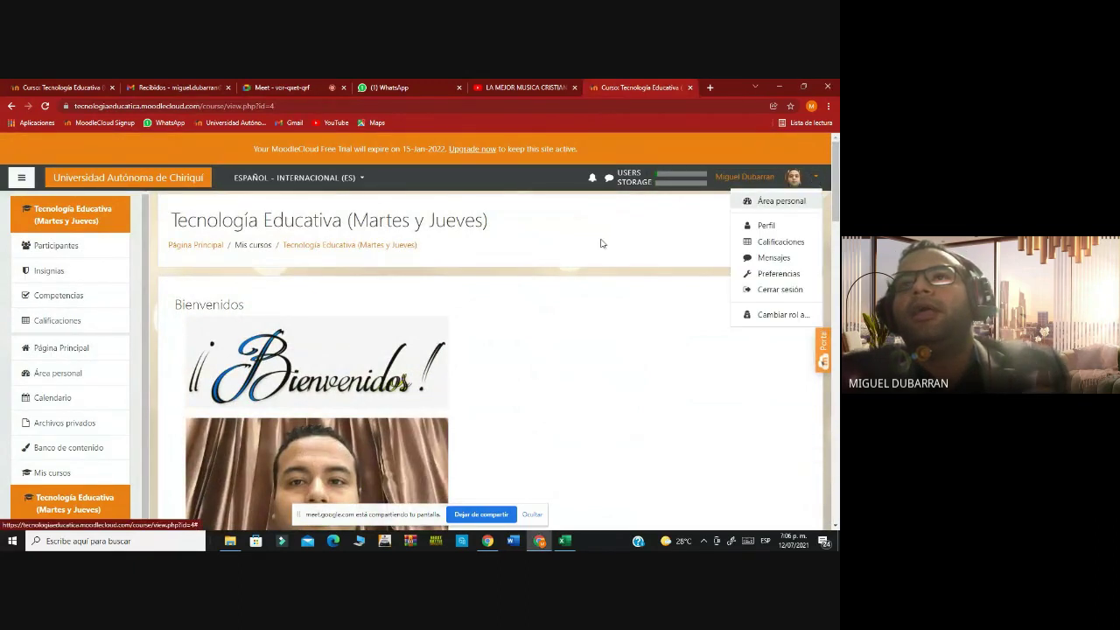
pyautogui.click(815, 179)
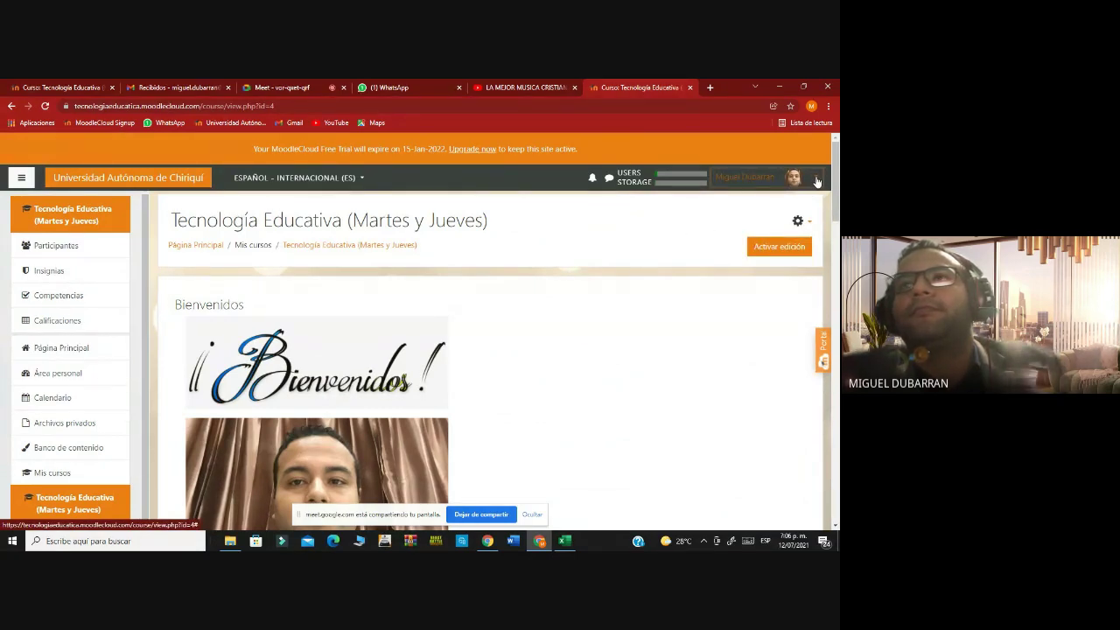
pyautogui.click(816, 181)
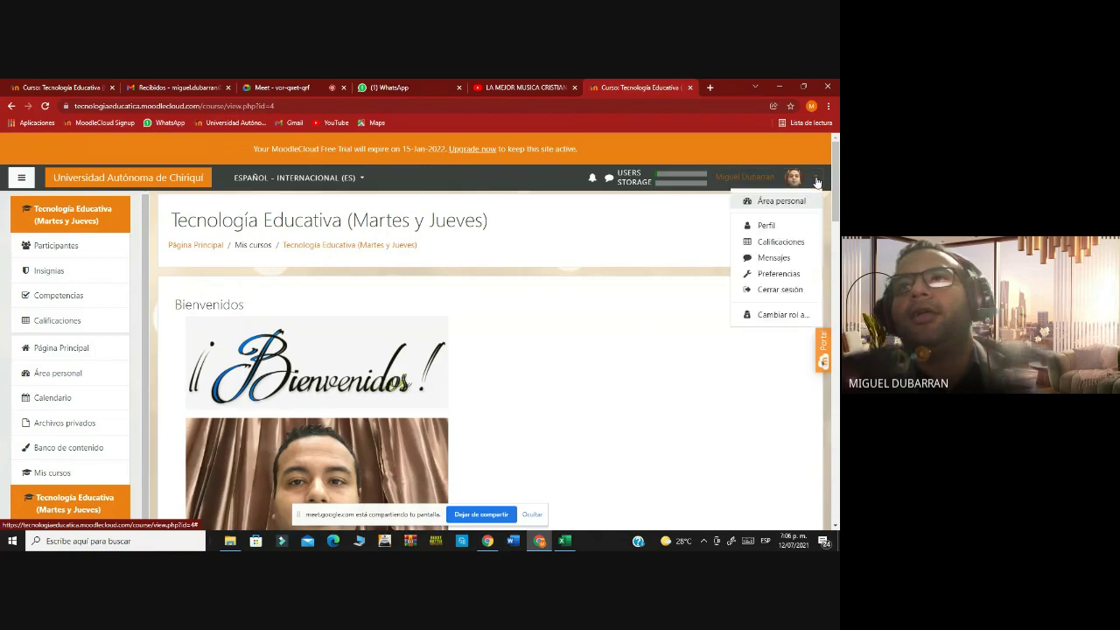
pyautogui.click(682, 236)
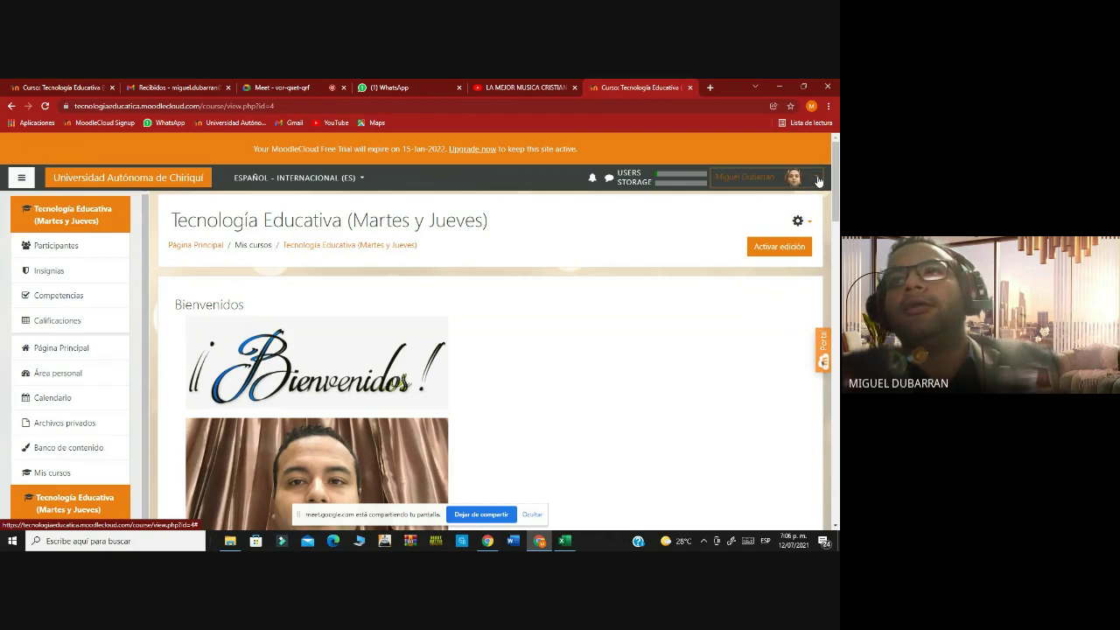
pyautogui.click(818, 181)
pyautogui.click(769, 228)
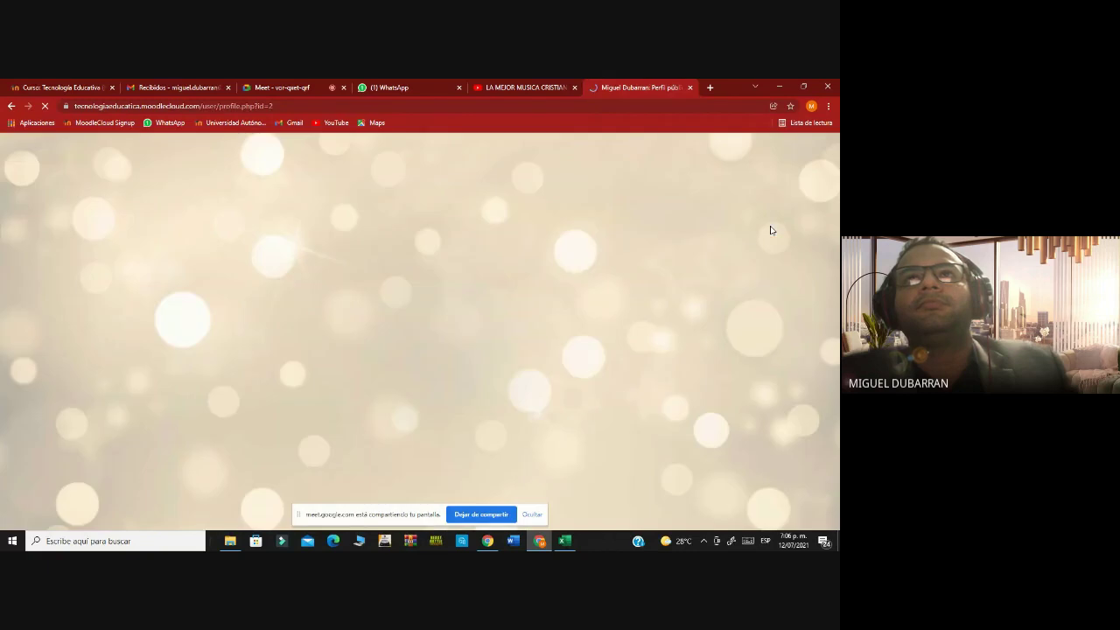
# - Open Editar perfil and scroll down to the Imagen nueva upload area
pyautogui.scroll(-2, 518, 251)
pyautogui.scroll(2, 519, 251)
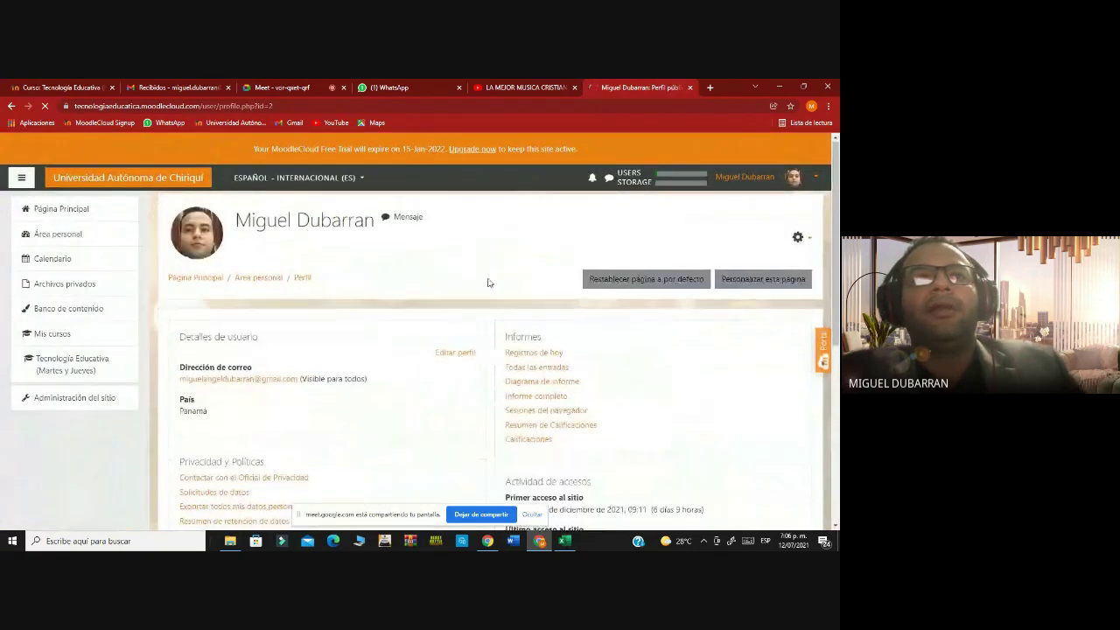
pyautogui.scroll(-1, 485, 286)
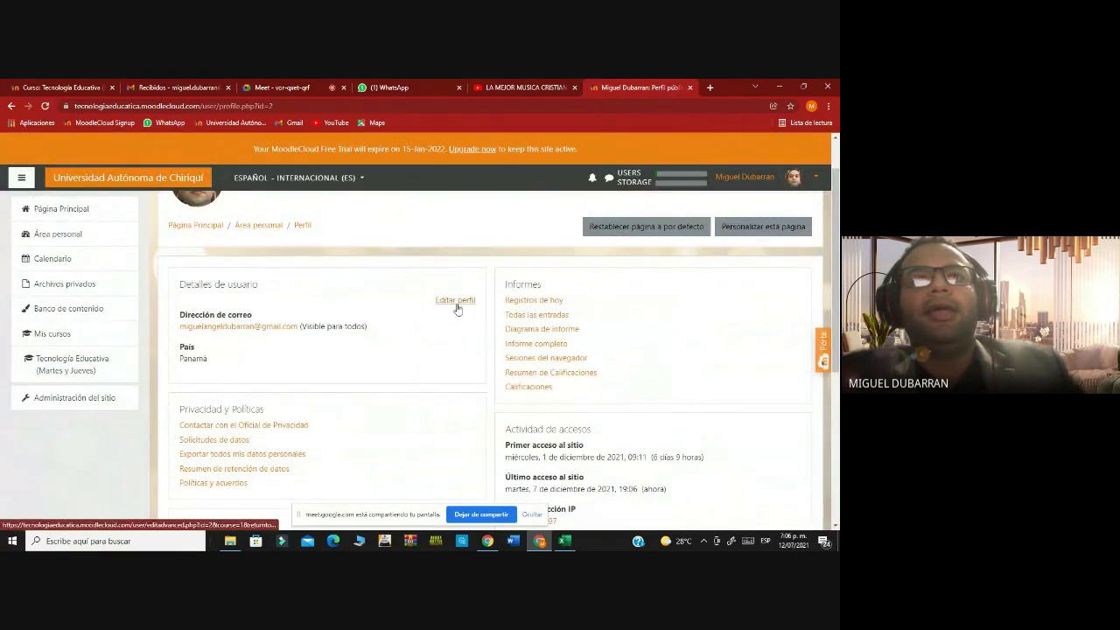
pyautogui.click(457, 303)
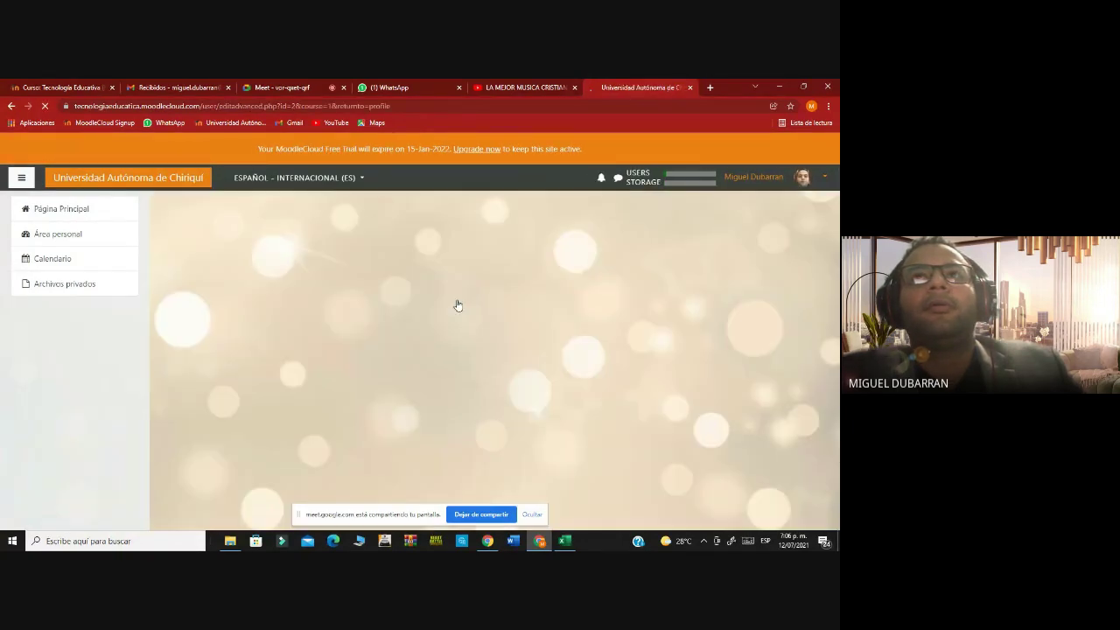
pyautogui.scroll(-3, 502, 274)
pyautogui.scroll(3, 506, 272)
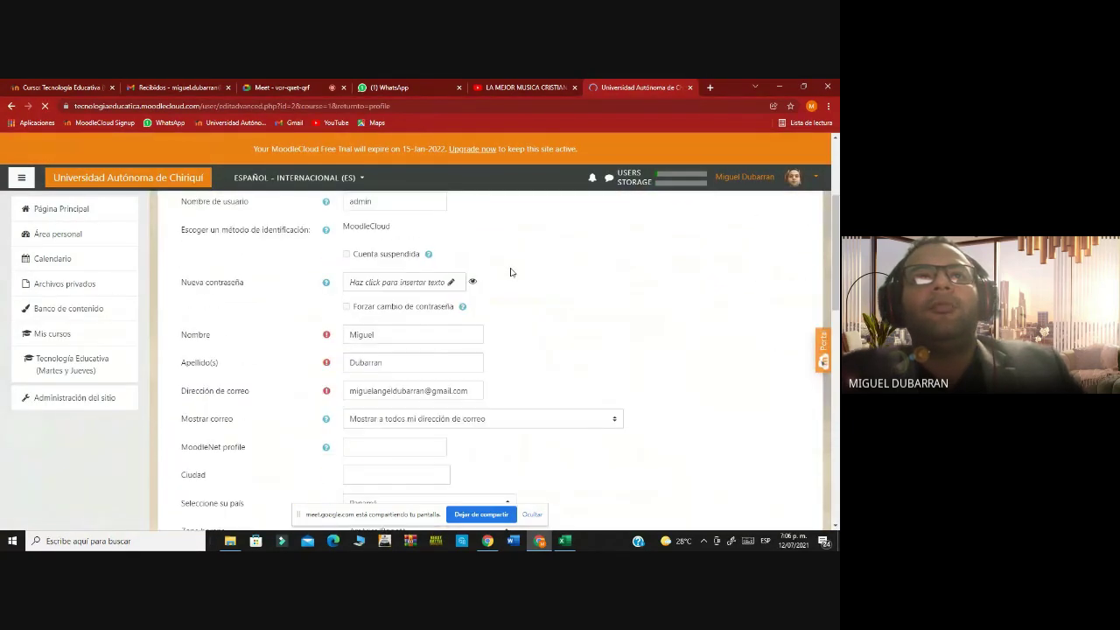
pyautogui.scroll(-1, 511, 272)
pyautogui.scroll(-7, 510, 272)
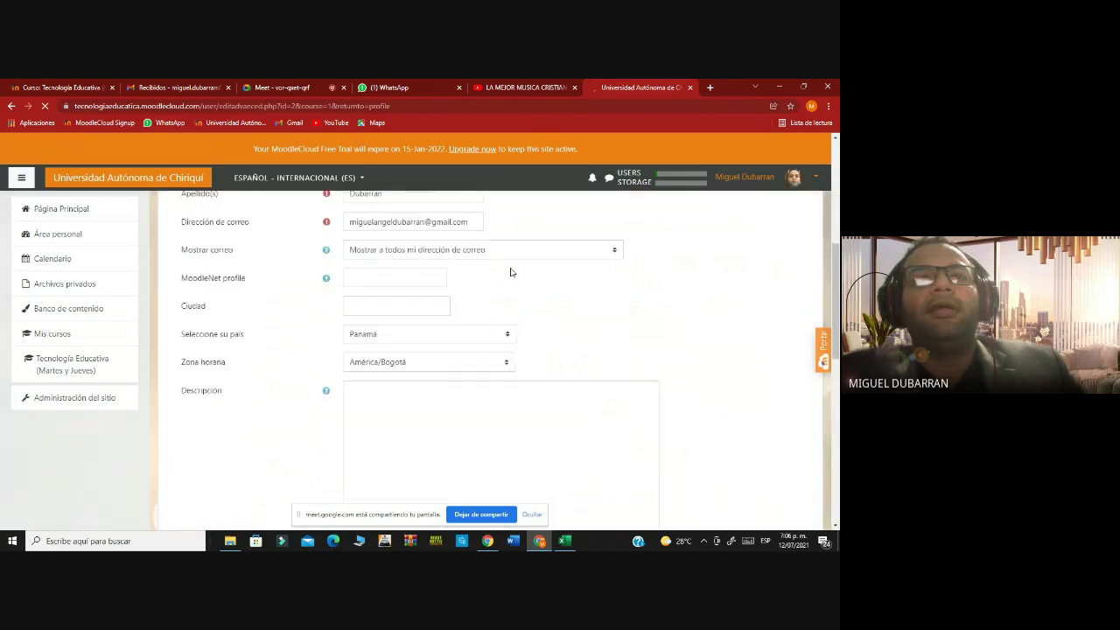
pyautogui.scroll(-4, 511, 272)
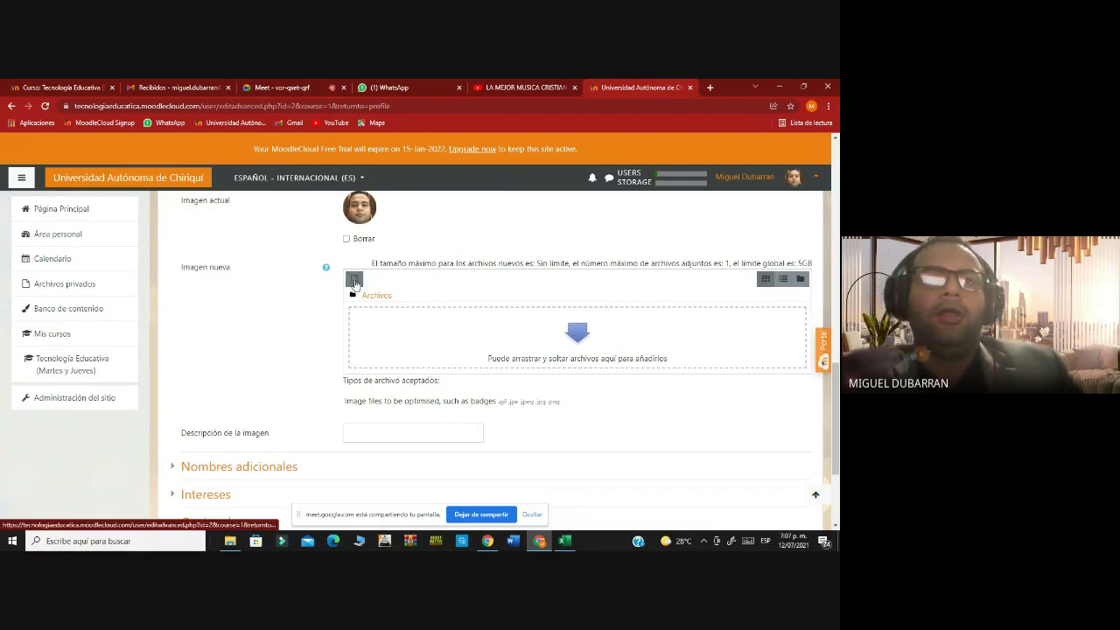
# - Open the image file picker, cancel the Abrir dialog and the Selector de archivos without adding a file
pyautogui.click(354, 280)
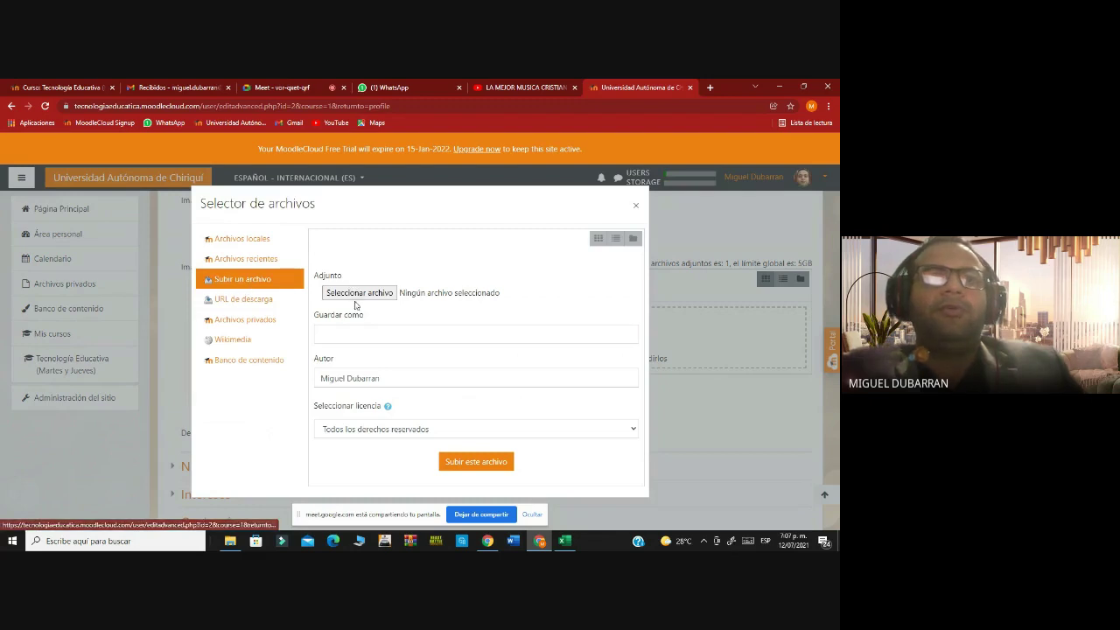
pyautogui.click(361, 294)
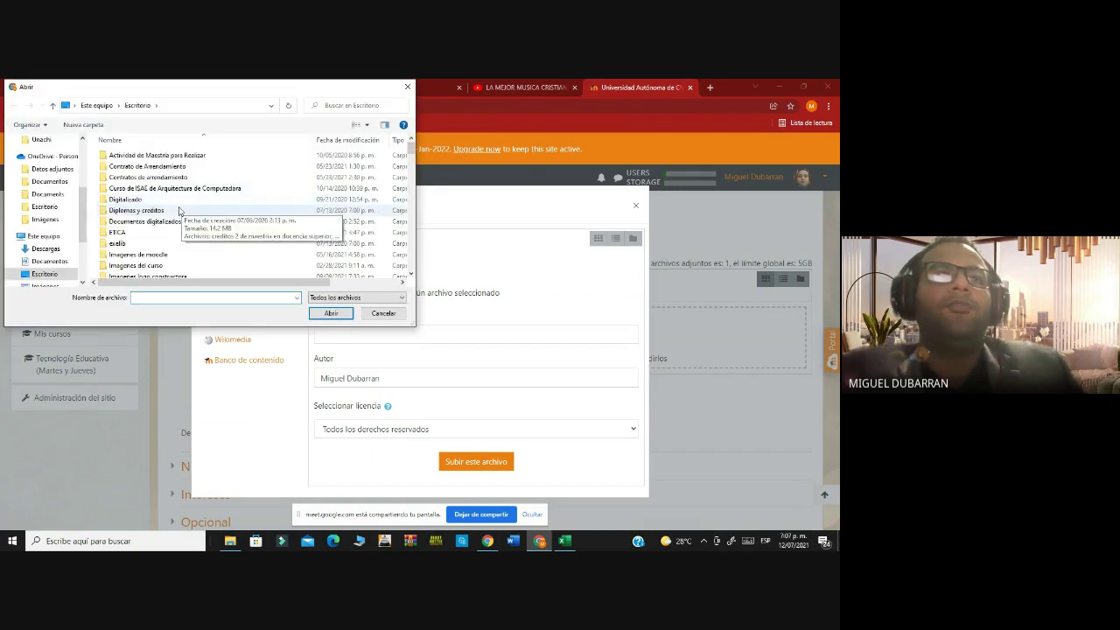
pyautogui.click(407, 87)
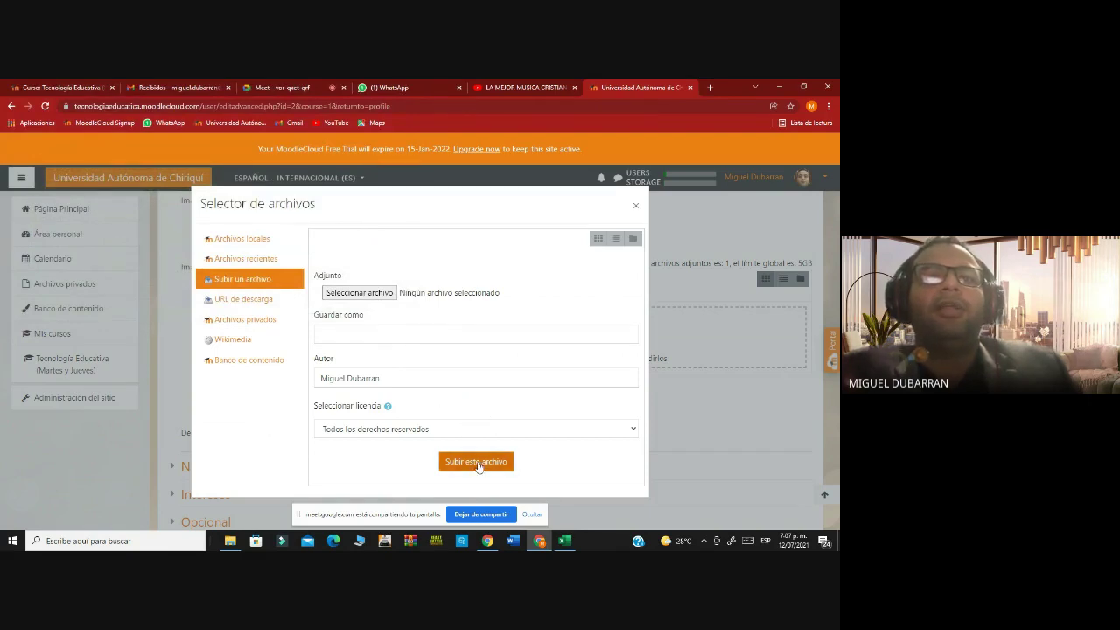
pyautogui.click(635, 207)
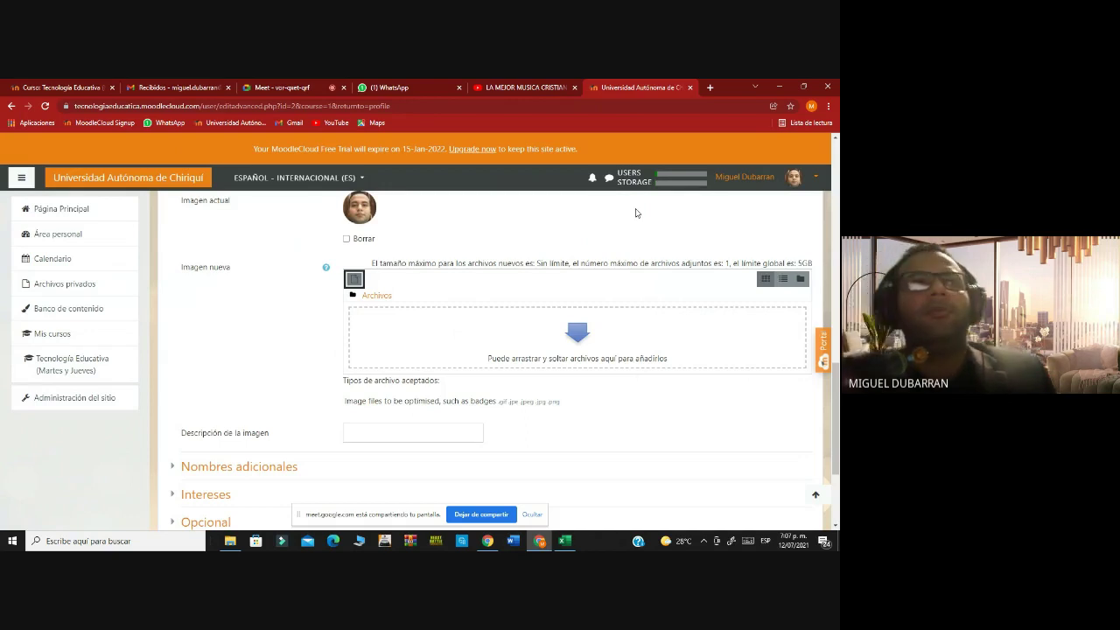
pyautogui.scroll(3, 636, 213)
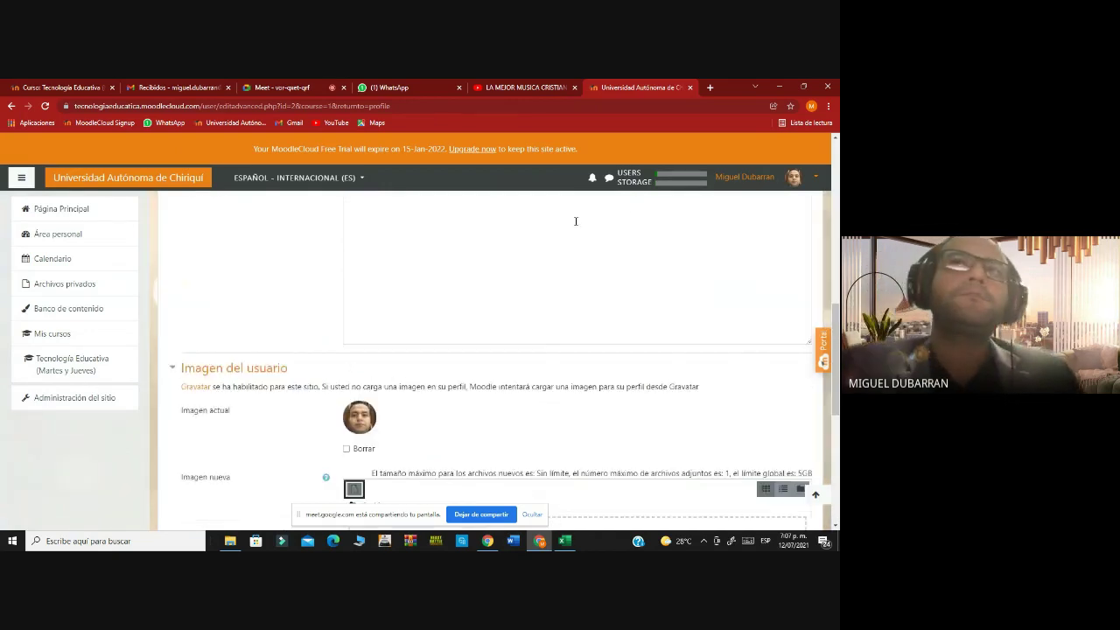
pyautogui.scroll(10, 576, 221)
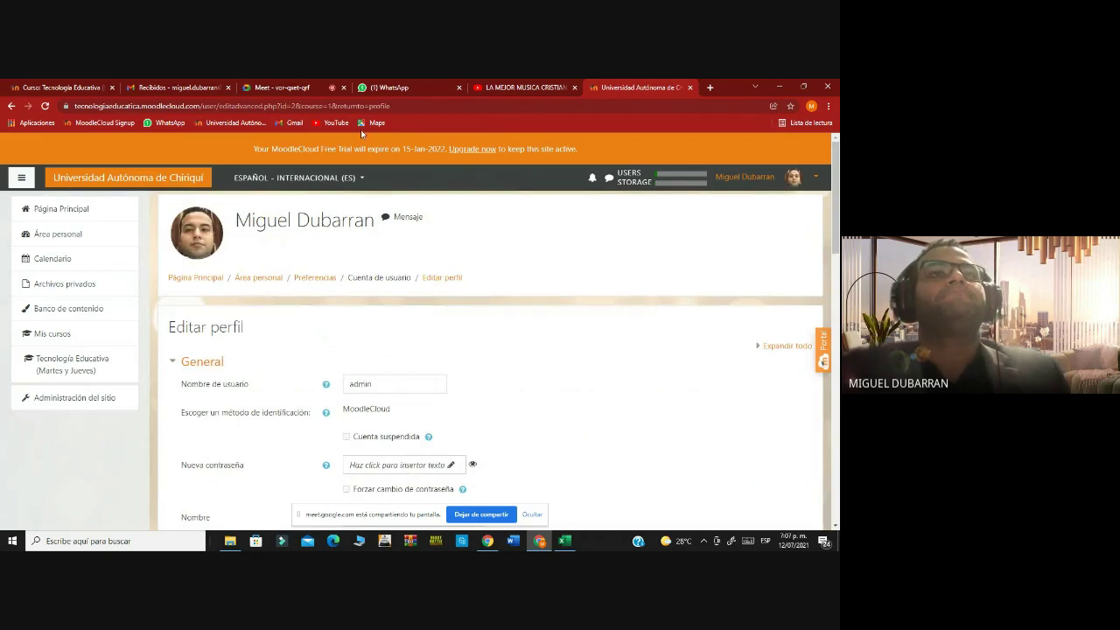
# - Go to the Moodle site home and open the Tecnología Educativa (Martes y Jueves) course
pyautogui.click(283, 87)
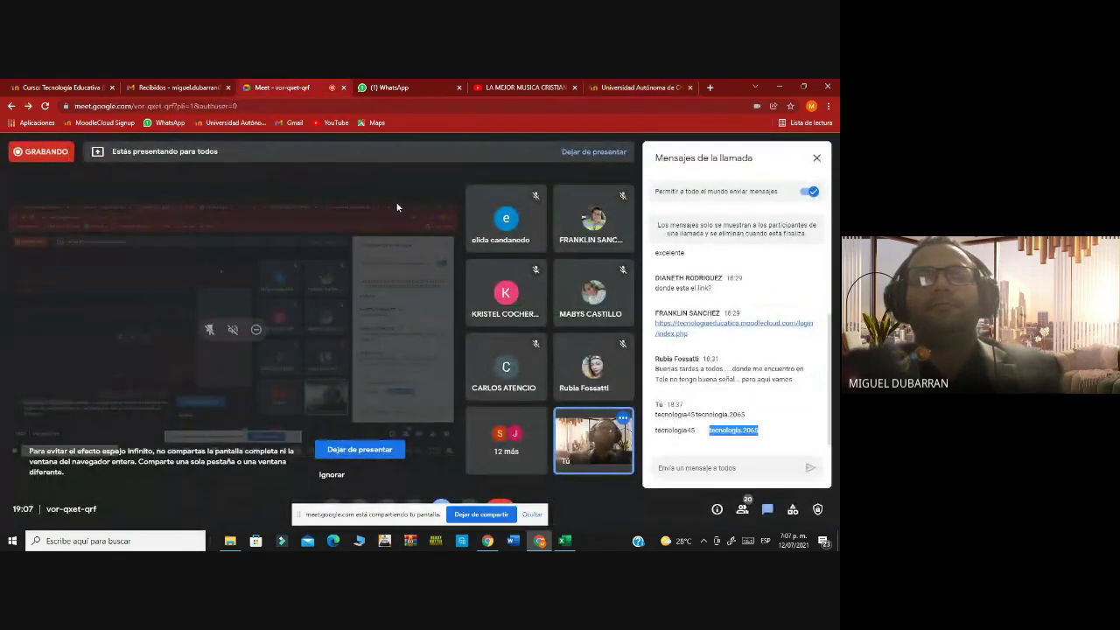
pyautogui.click(640, 87)
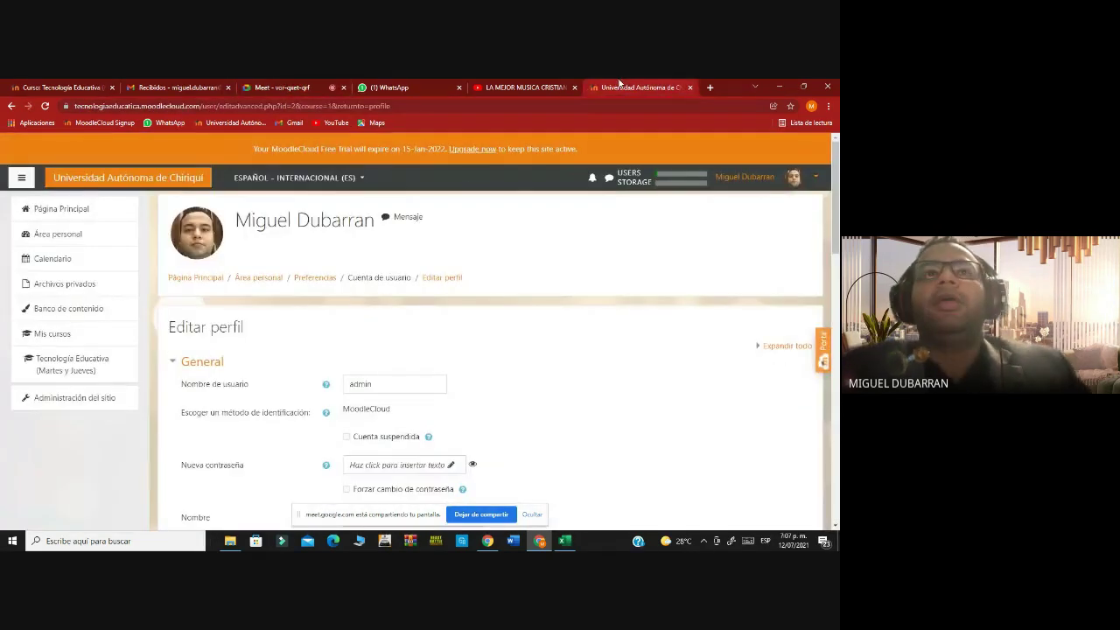
pyautogui.click(212, 278)
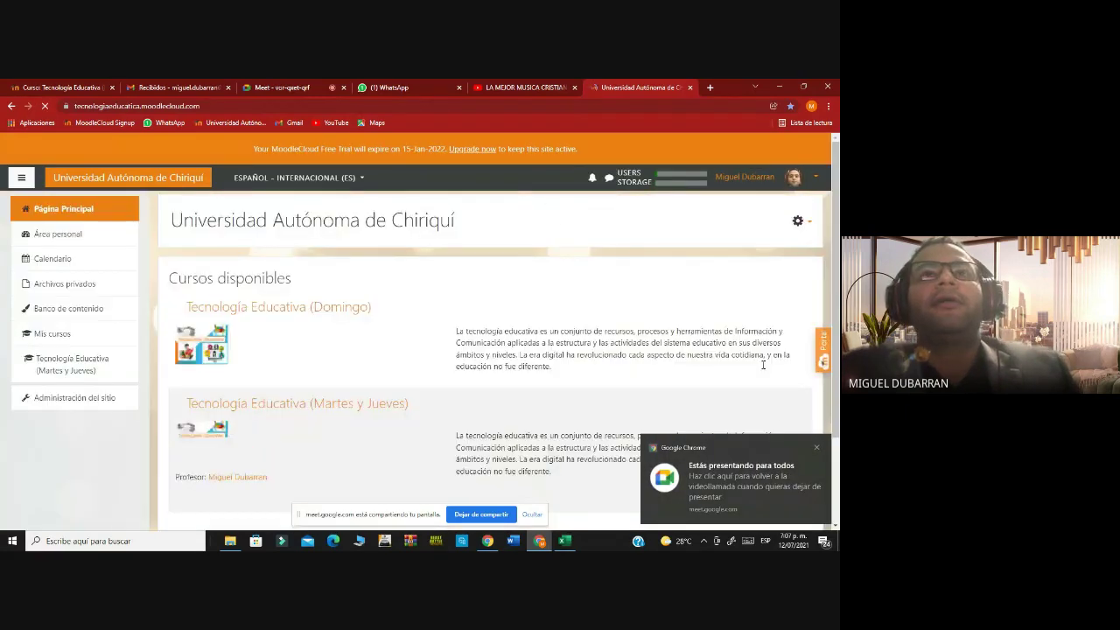
pyautogui.click(817, 448)
pyautogui.click(361, 405)
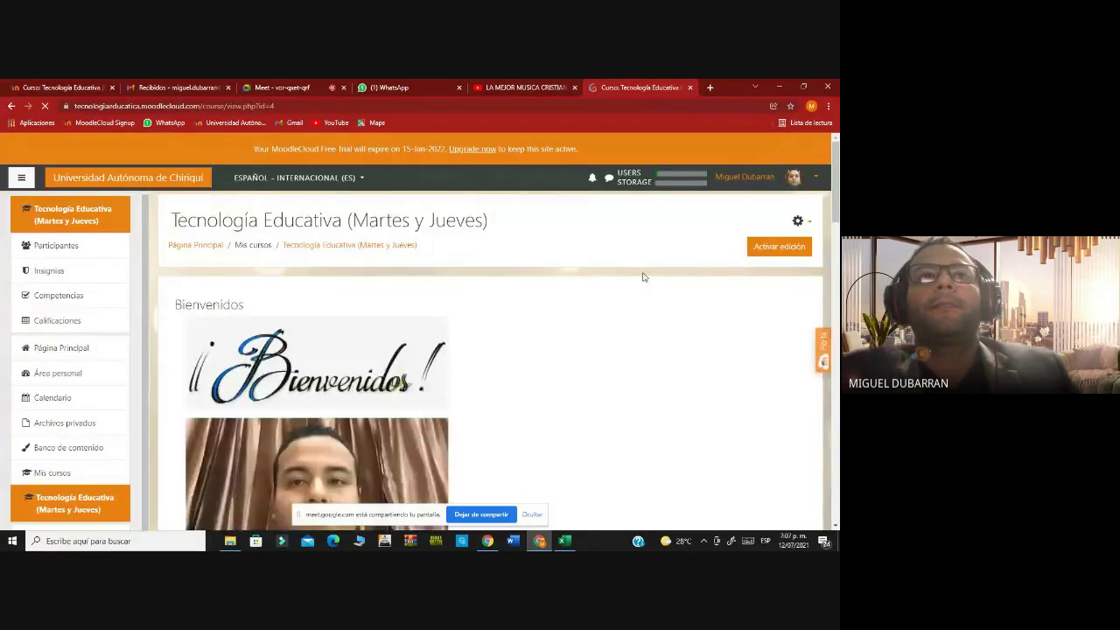
# - Scroll through the course weeks, then return to the Google Meet call
pyautogui.scroll(-5, 643, 277)
pyautogui.scroll(-4, 643, 278)
pyautogui.scroll(-6, 643, 278)
pyautogui.scroll(6, 643, 277)
pyautogui.scroll(10, 643, 277)
pyautogui.click(289, 87)
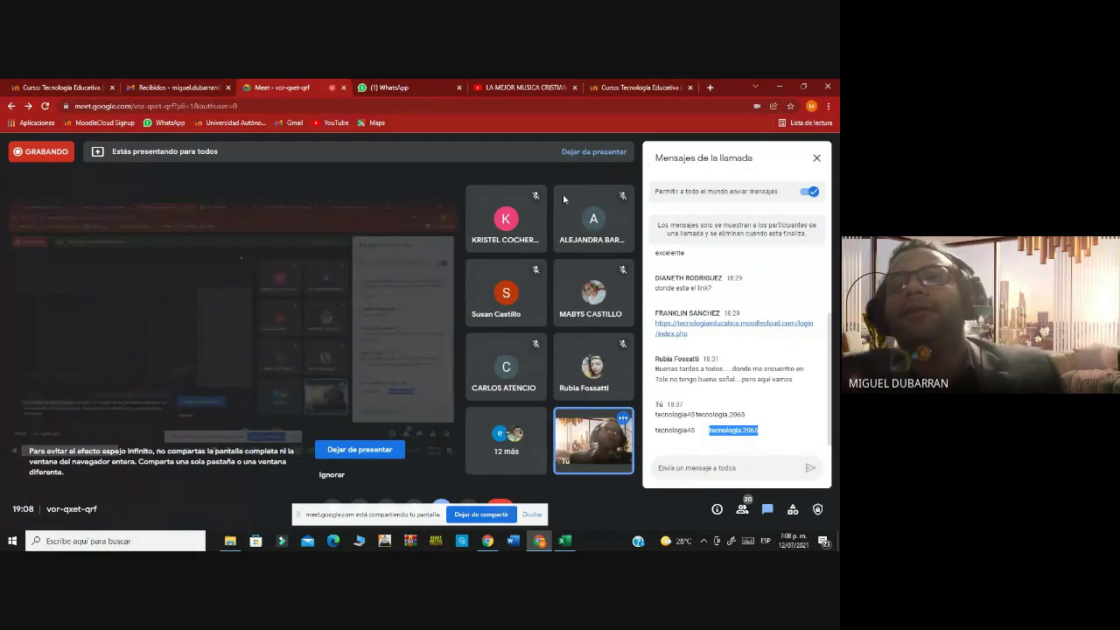
# - Dismiss the HP Client Security notice and go back to the Moodle course tab
pyautogui.moveTo(558, 183)
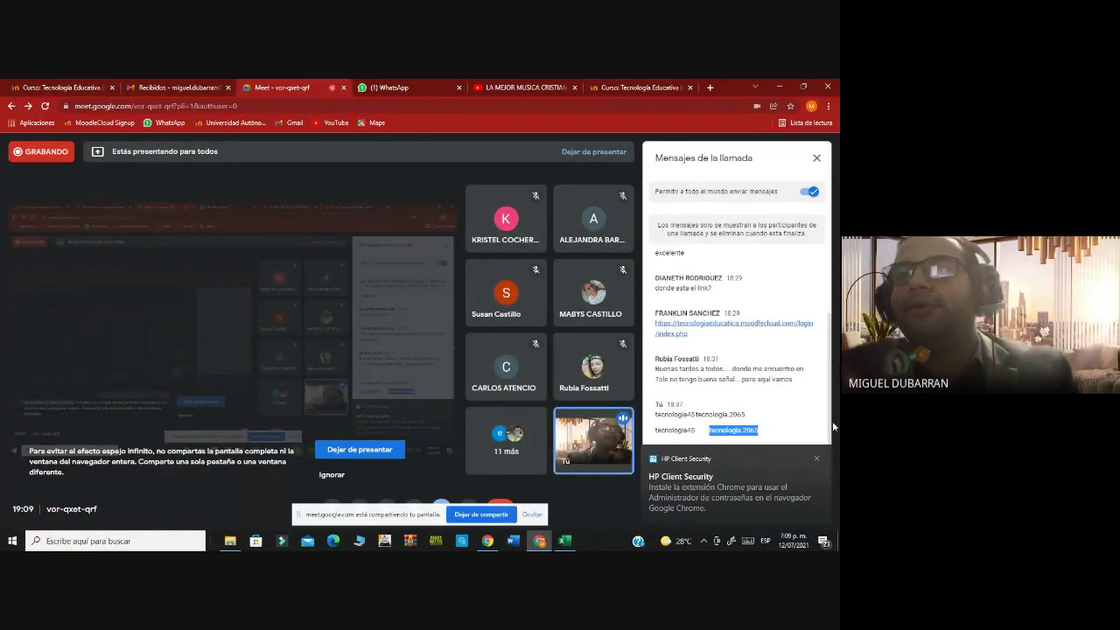
pyautogui.click(817, 458)
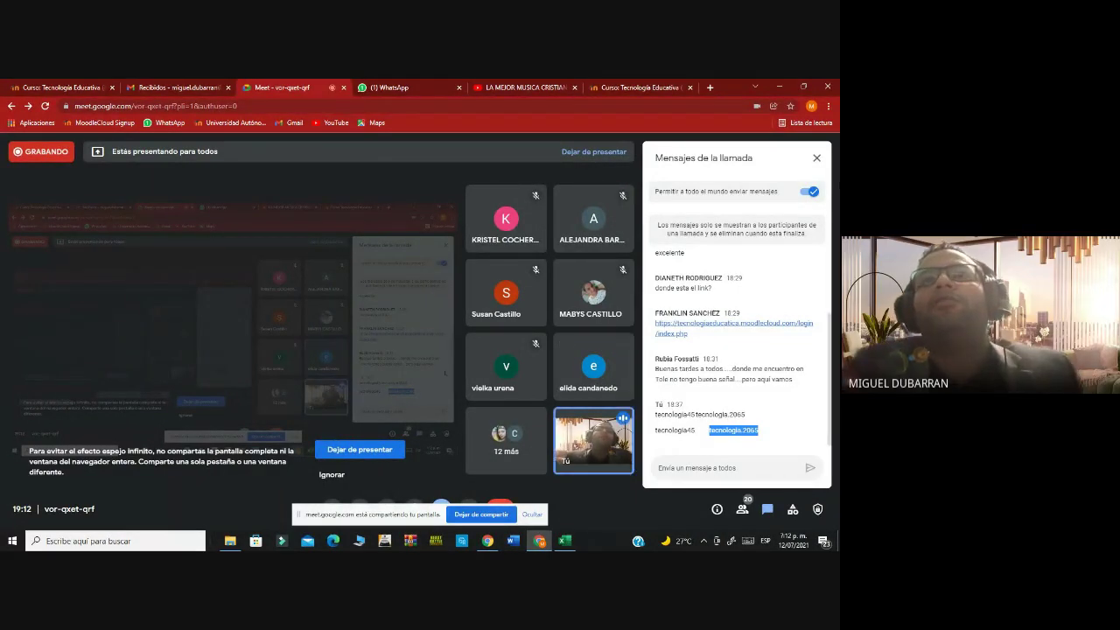
pyautogui.click(637, 87)
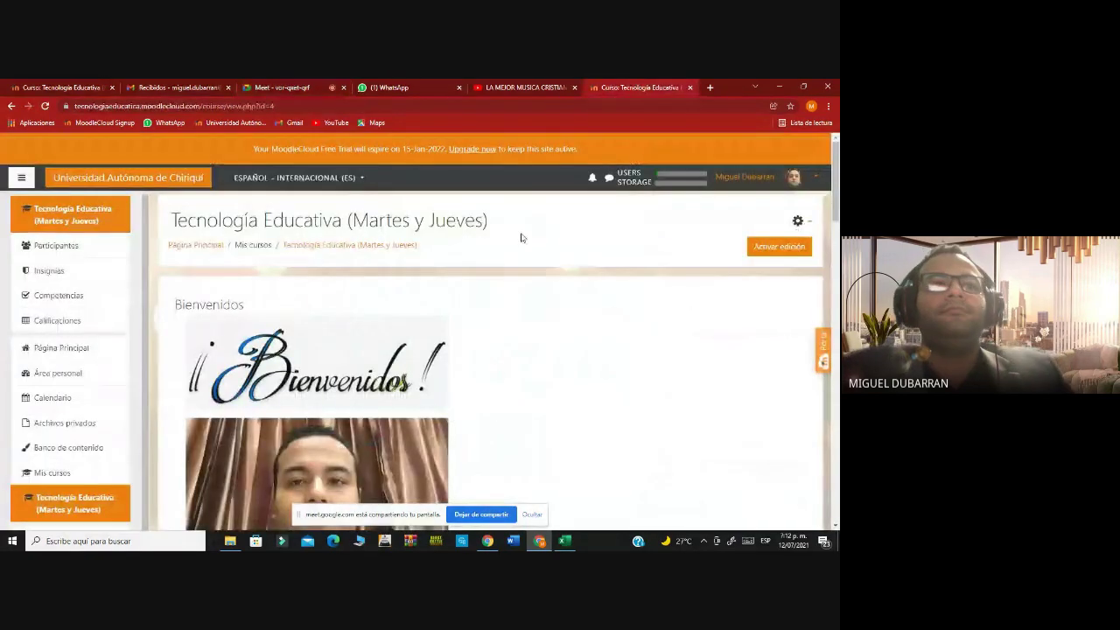
pyautogui.scroll(-5, 519, 238)
pyautogui.scroll(10, 522, 260)
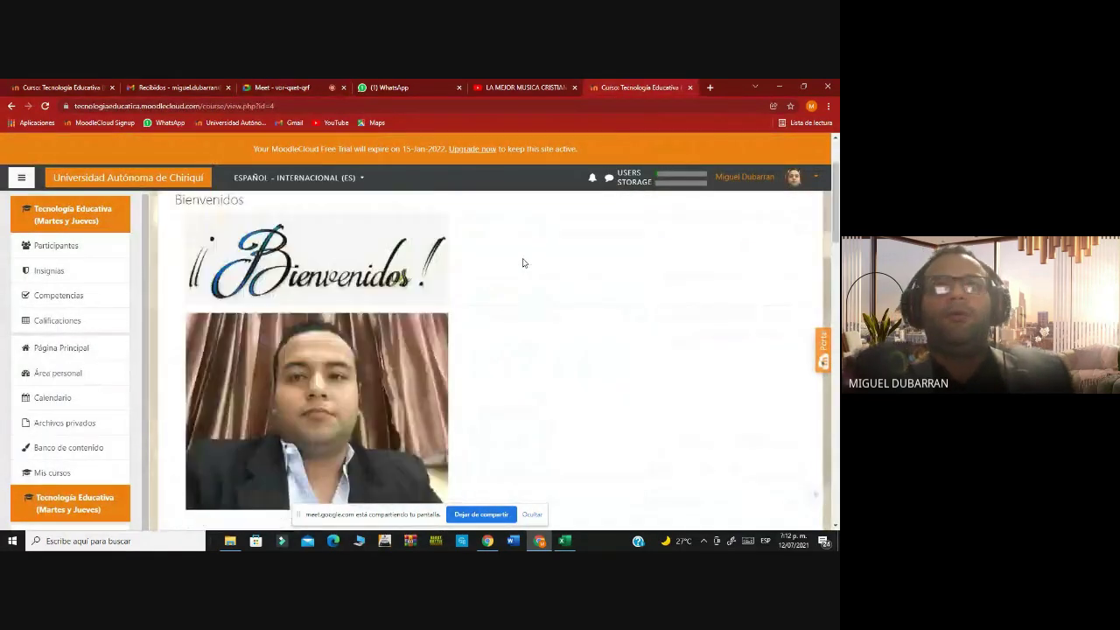
pyautogui.click(769, 249)
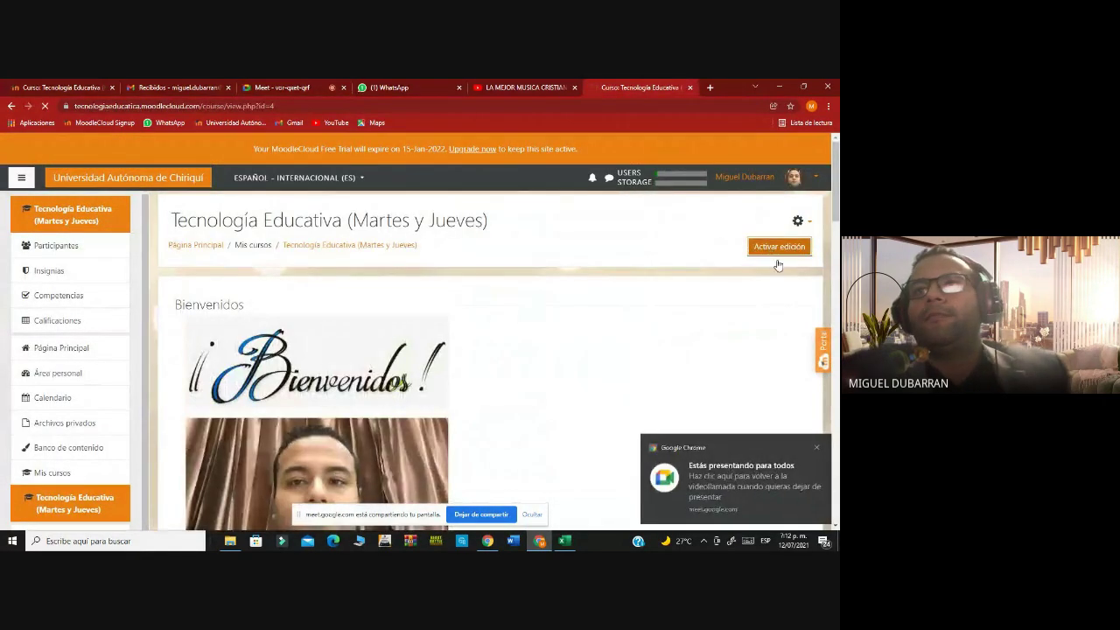
pyautogui.click(816, 447)
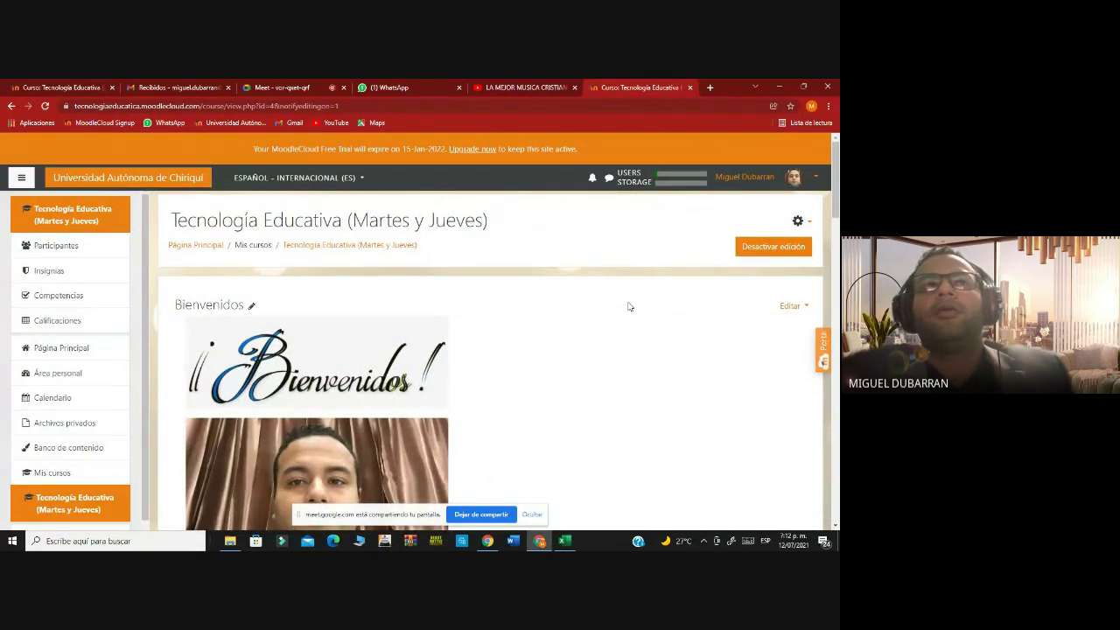
pyautogui.scroll(-5, 627, 307)
pyautogui.click(281, 87)
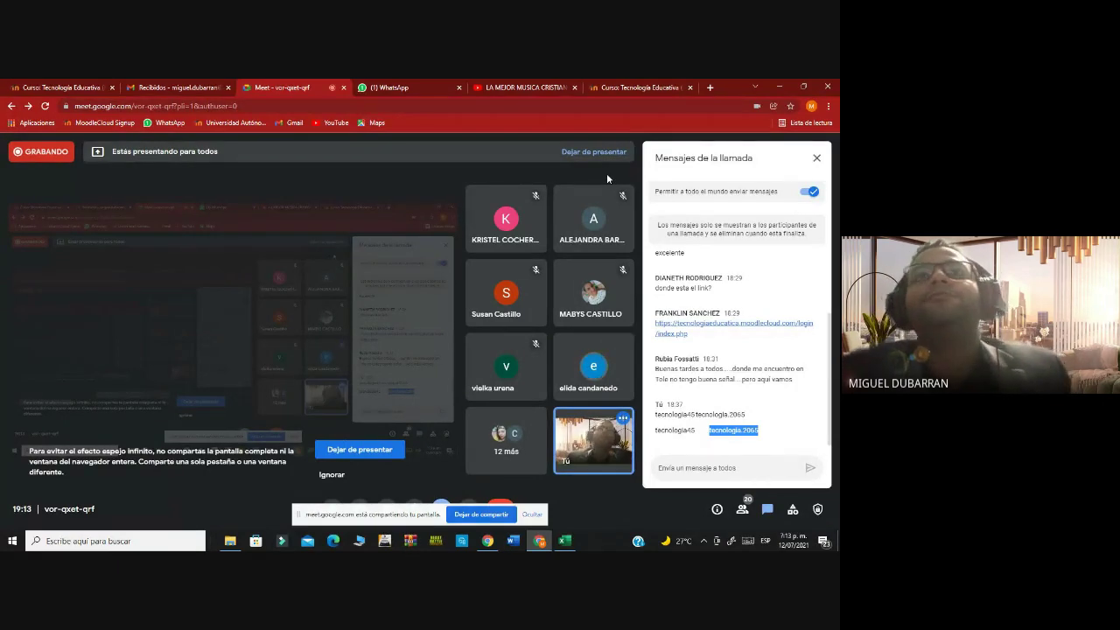
# - Make the Semana 7 assignment 'Planificación de 4 semanas' visible to students with Mostrar
pyautogui.click(600, 84)
pyautogui.scroll(-3, 446, 283)
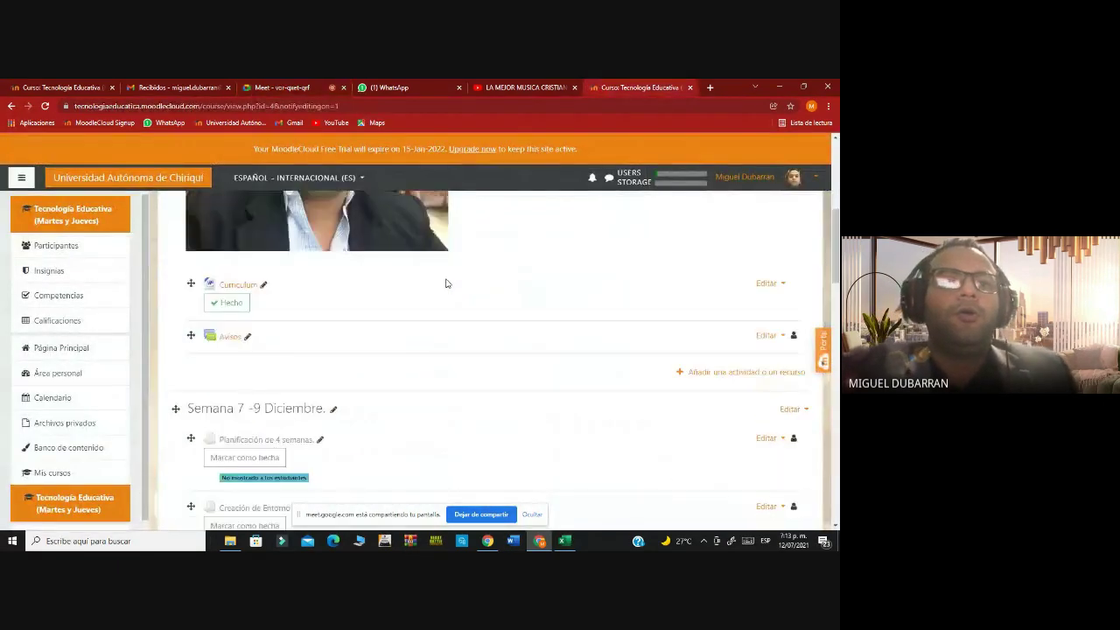
pyautogui.scroll(-2, 446, 283)
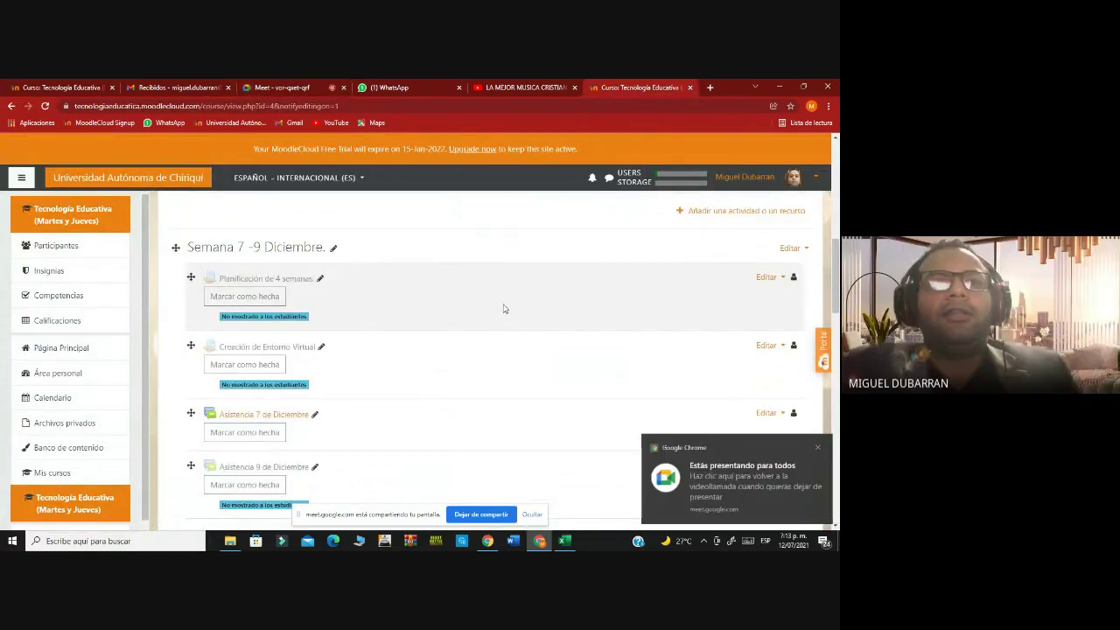
pyautogui.click(770, 276)
pyautogui.click(718, 328)
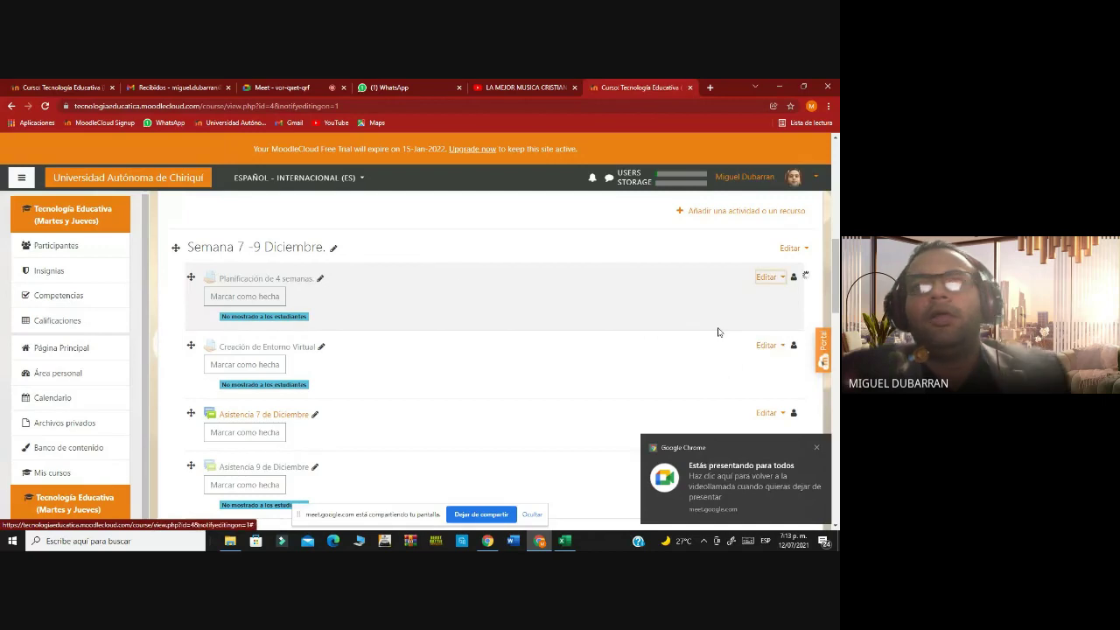
pyautogui.scroll(1, 458, 284)
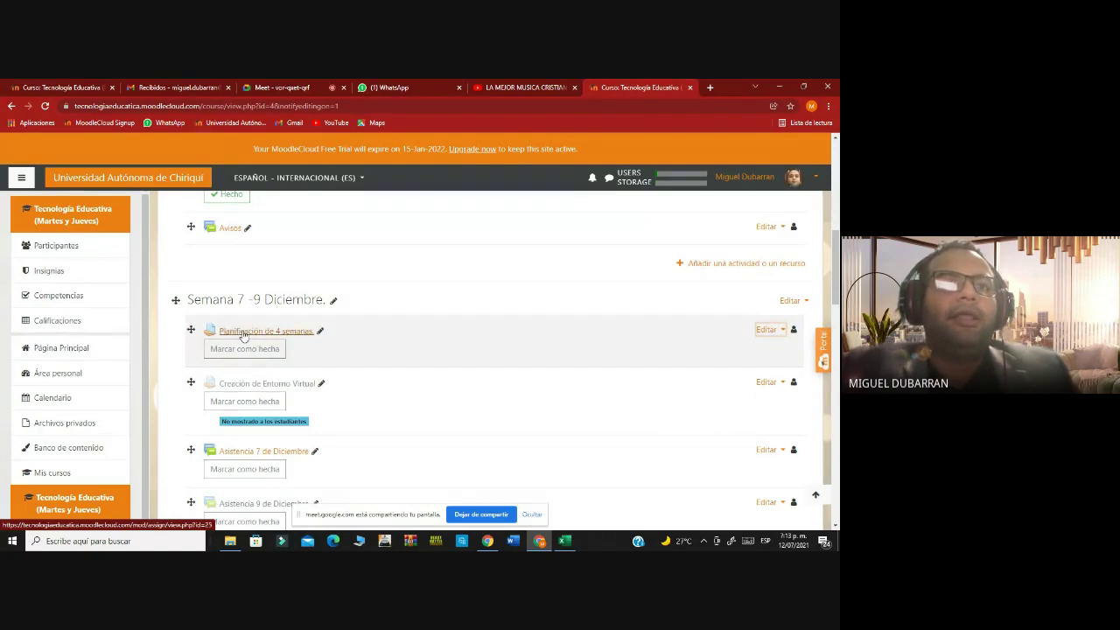
pyautogui.click(244, 332)
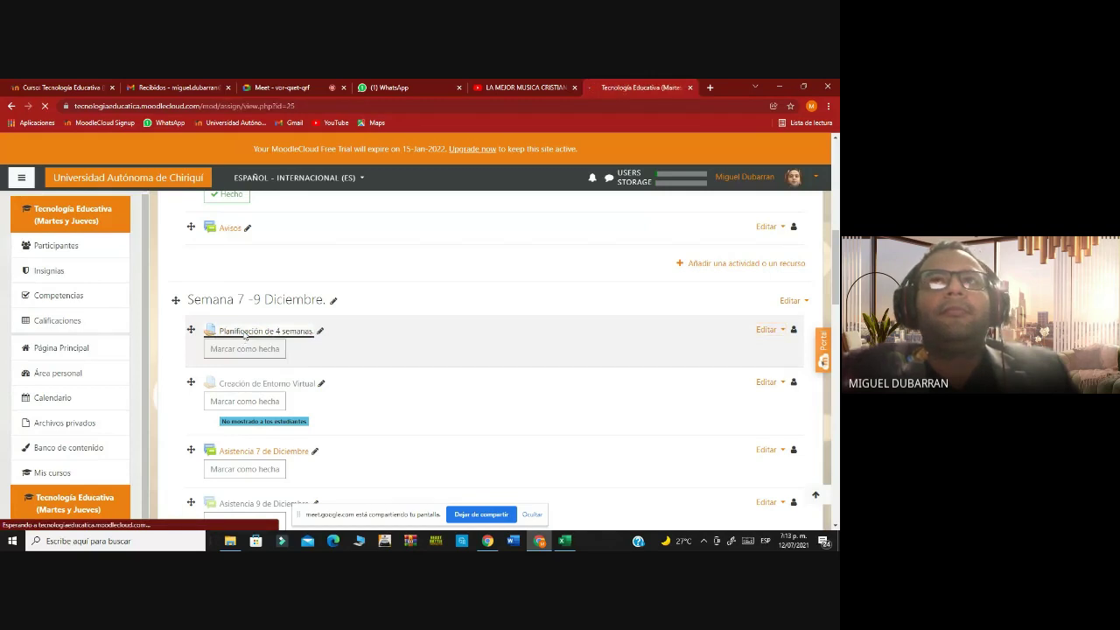
# - Check the grading summary (26 participants, 0 submissions) and bring up the Excel student list
pyautogui.scroll(-2, 442, 315)
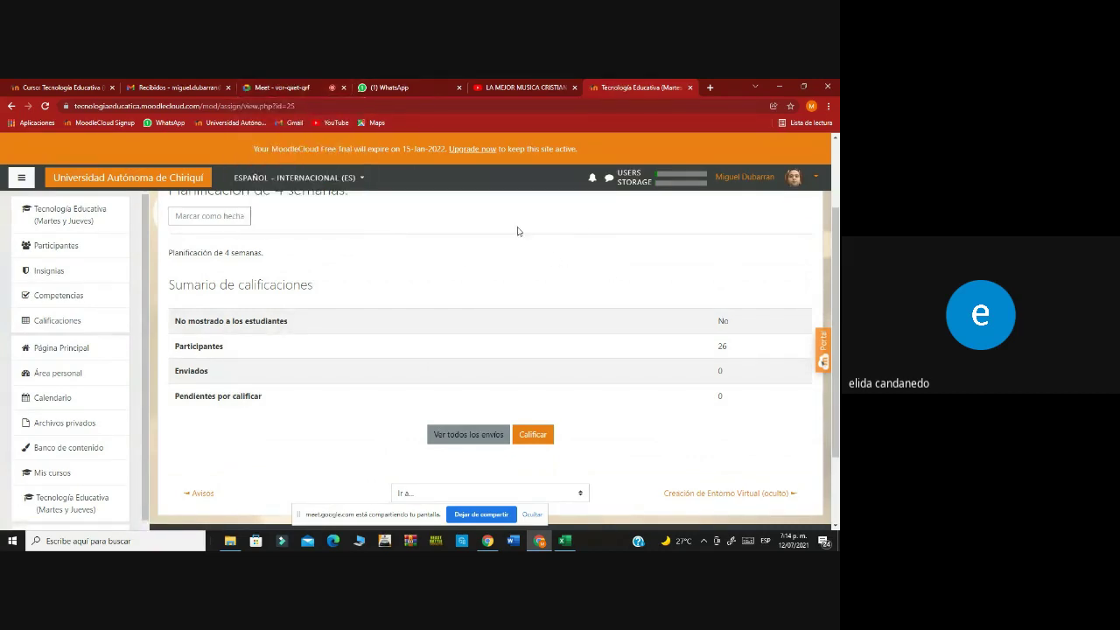
pyautogui.click(564, 541)
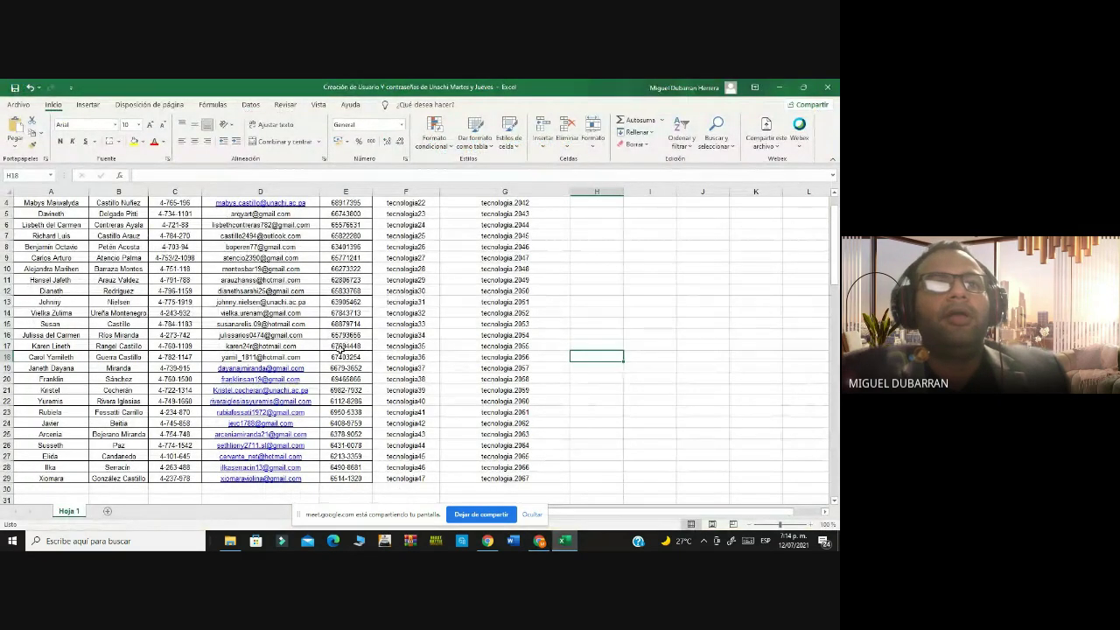
# - Select student row 17 and the username in cell F17, then switch back to the browser
pyautogui.scroll(1, 373, 378)
pyautogui.scroll(1, 373, 378)
pyautogui.scroll(-2, 373, 378)
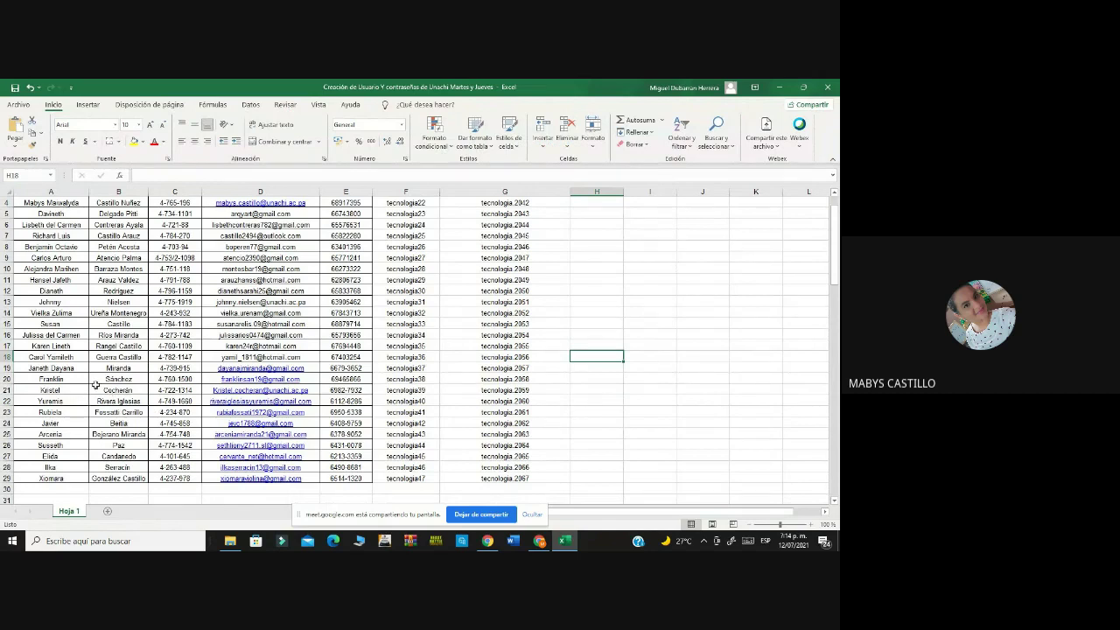
pyautogui.moveTo(75, 347); pyautogui.dragTo(394, 340)
pyautogui.click(398, 344)
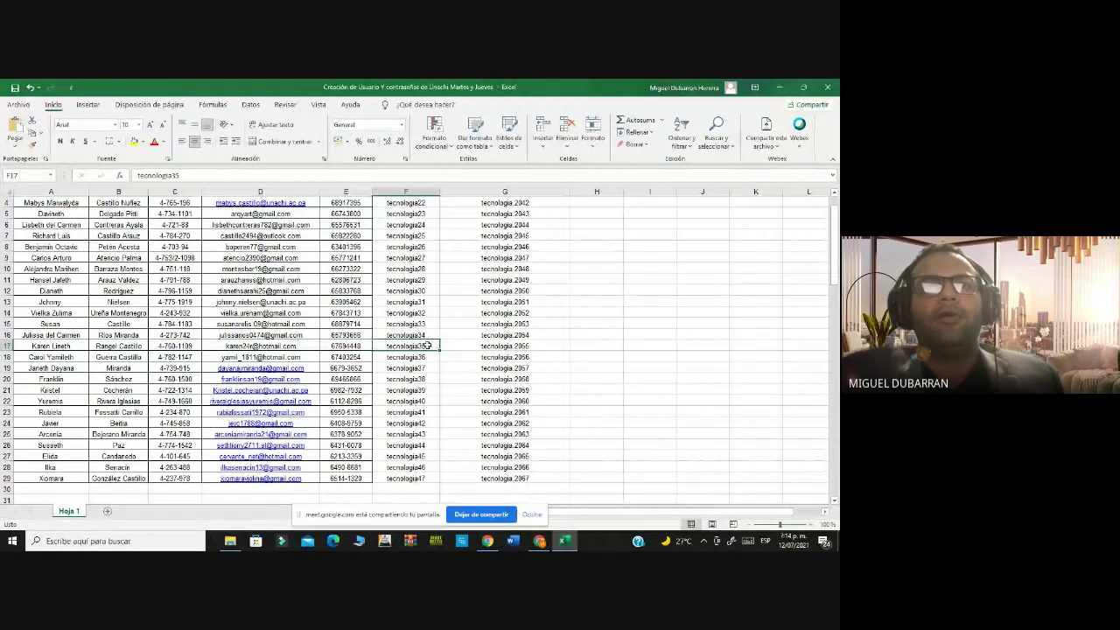
pyautogui.doubleClick(398, 344)
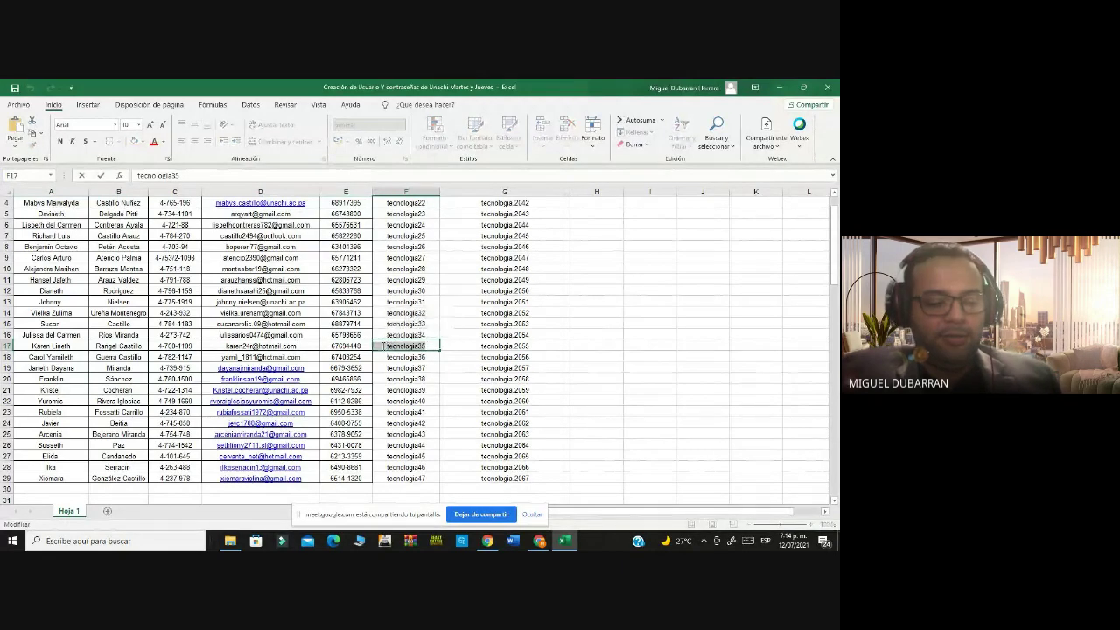
pyautogui.hotkey('alt', 'Tab')
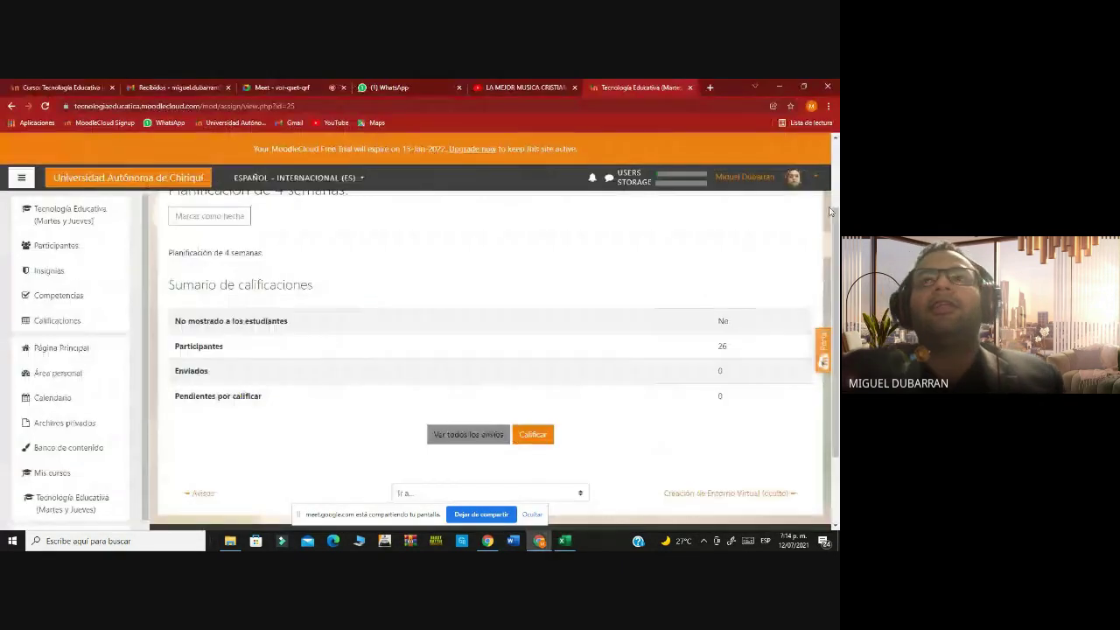
# - Log out of the teacher account and enter the student's username on the login form
pyautogui.click(793, 177)
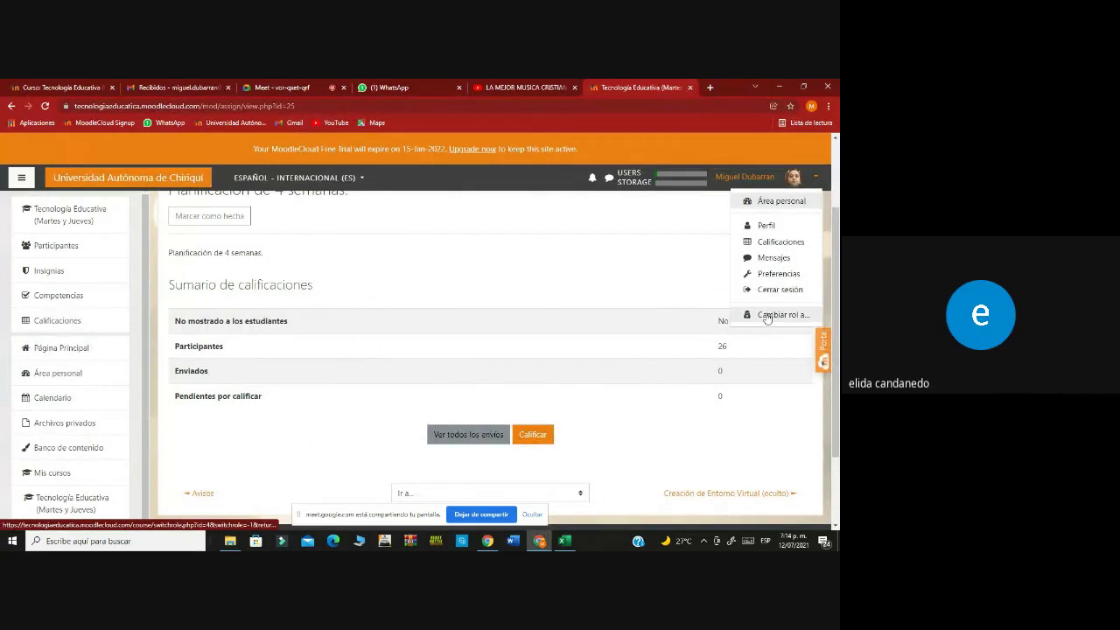
pyautogui.click(769, 293)
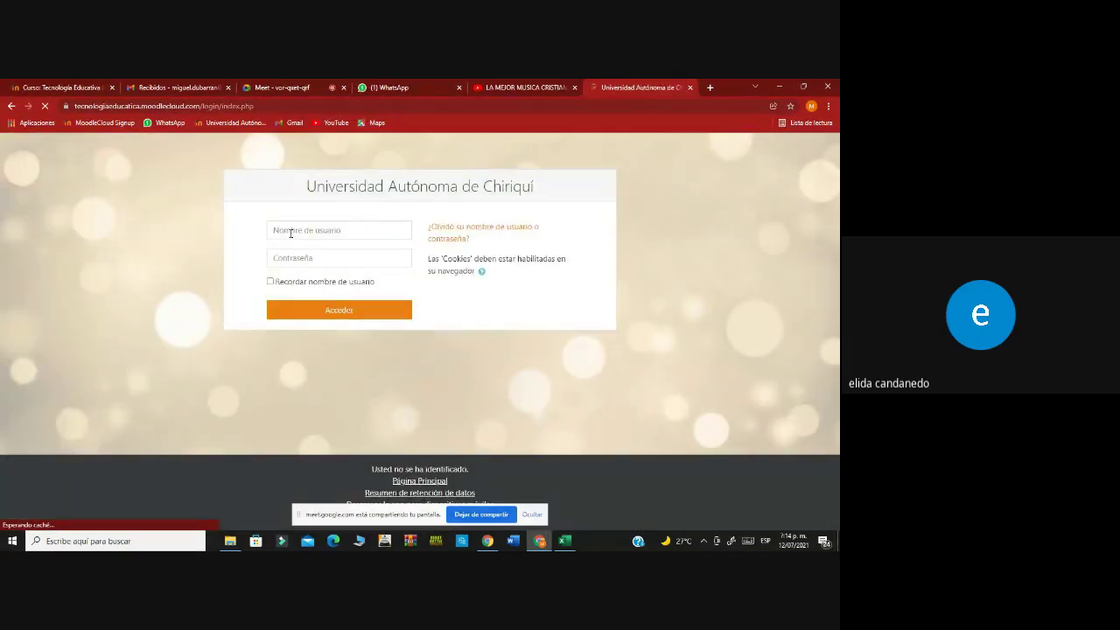
pyautogui.click(291, 232)
pyautogui.click(291, 311)
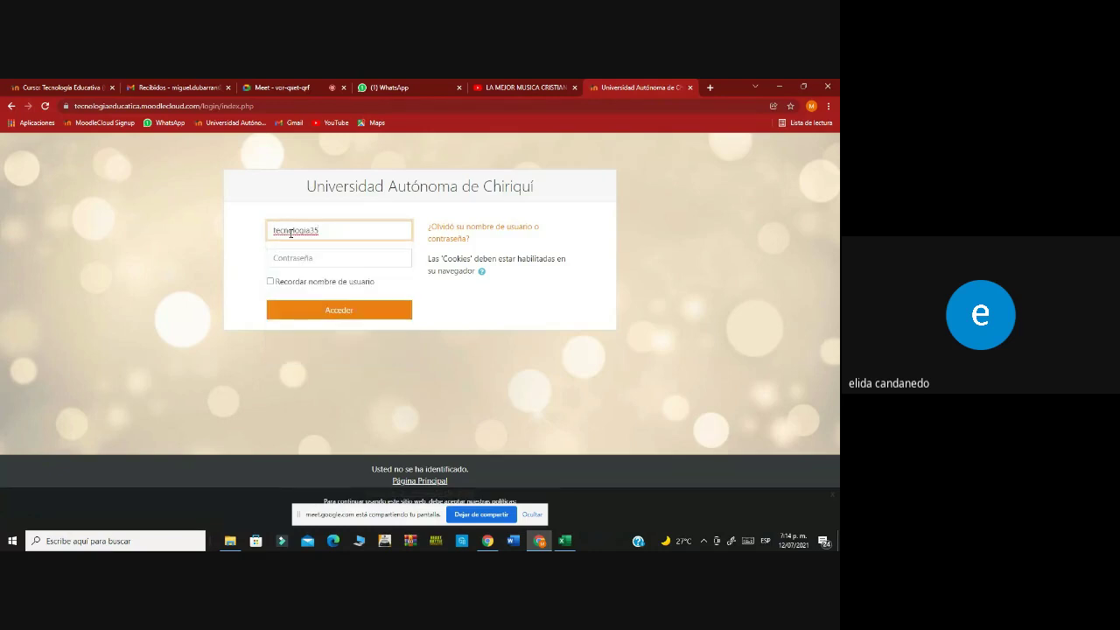
# - Paste the student's password from cell G17 and sign in as the student
pyautogui.hotkey('alt', 'Tab')
pyautogui.click(534, 345)
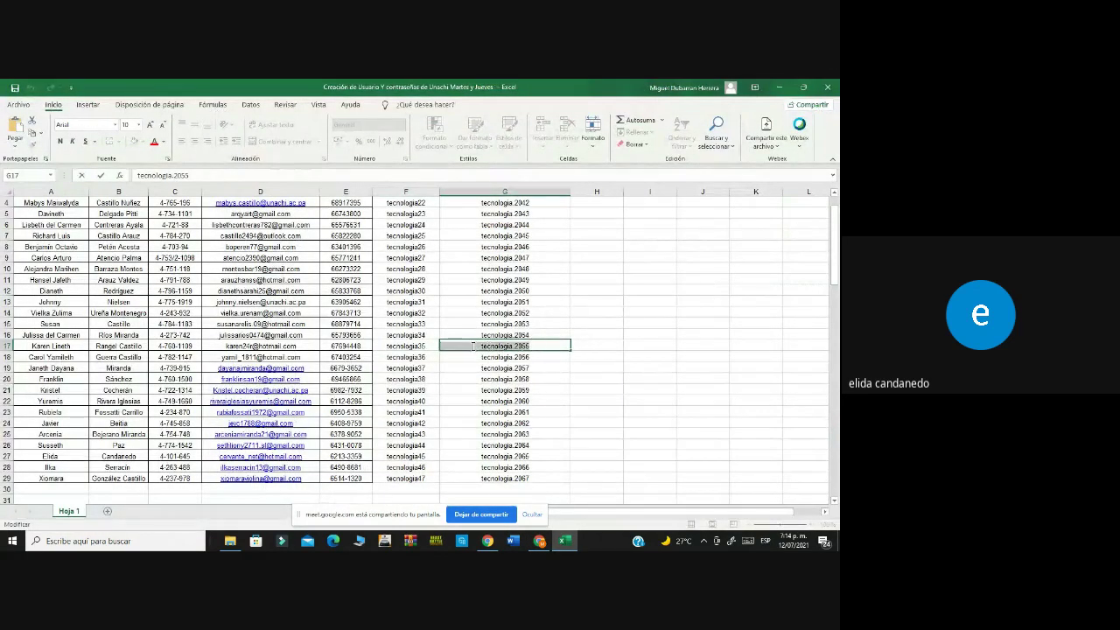
pyautogui.hotkey('alt', 'Tab')
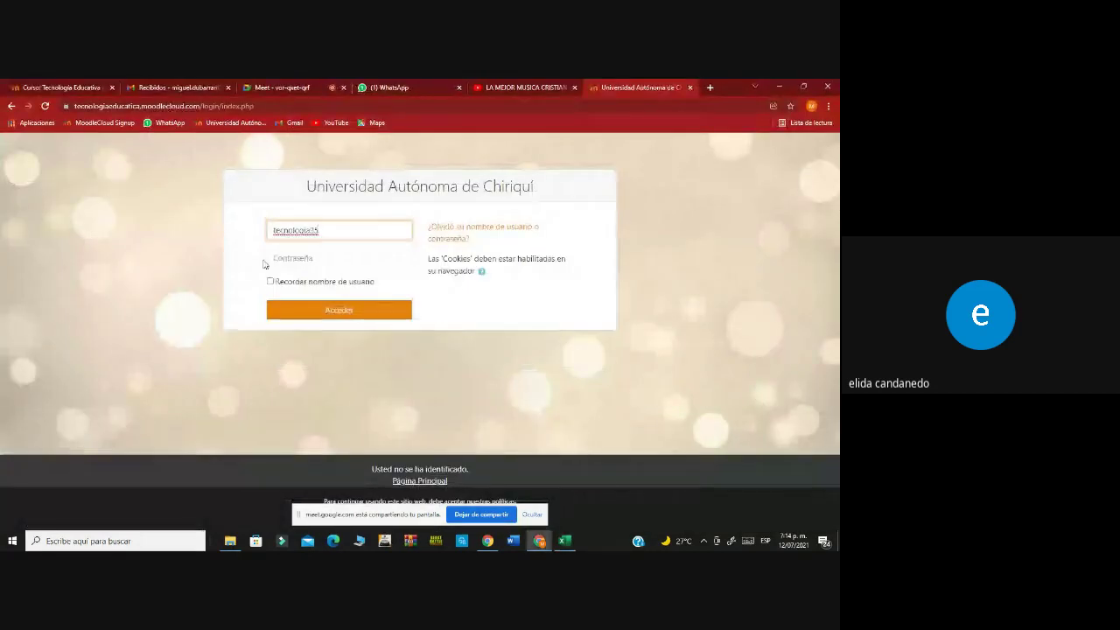
pyautogui.click(274, 259)
pyautogui.hotkey('ctrl', 'v')
pyautogui.click(333, 309)
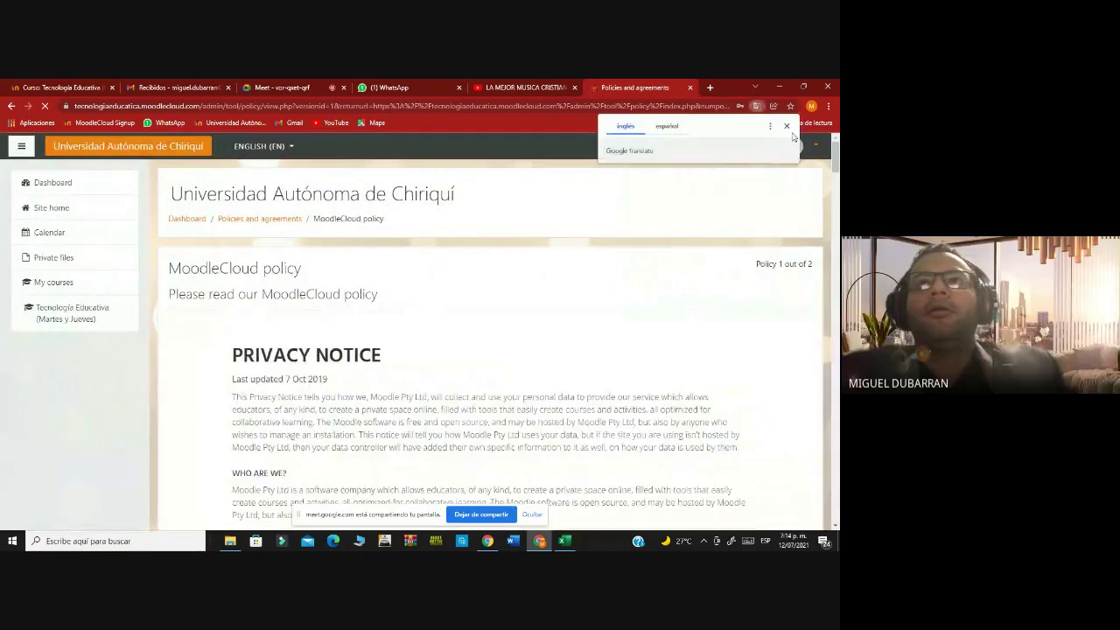
# - Read through the MoodleCloud privacy and cookies policies and agree to both
pyautogui.scroll(-10, 560, 278)
pyautogui.scroll(-10, 559, 277)
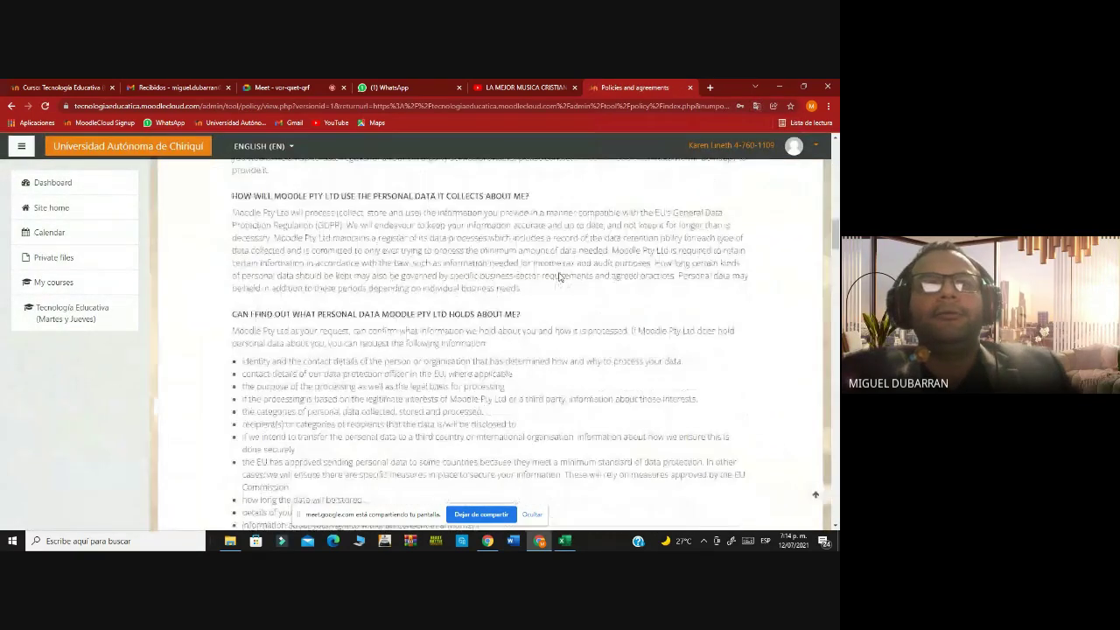
pyautogui.moveTo(835, 292); pyautogui.dragTo(831, 371)
pyautogui.scroll(-8, 831, 371)
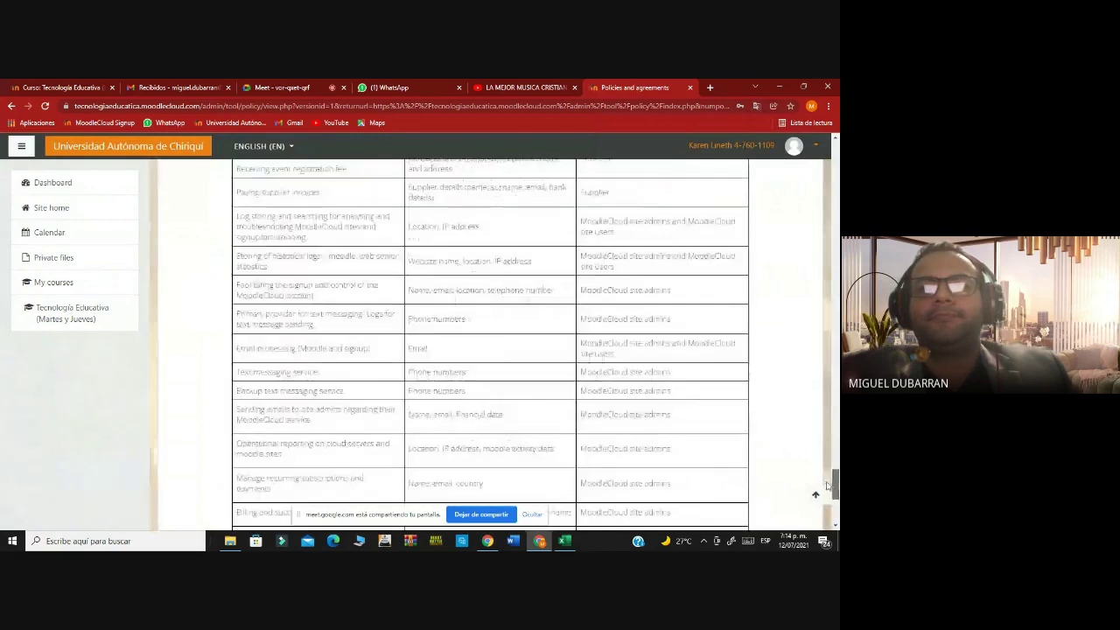
pyautogui.click(187, 428)
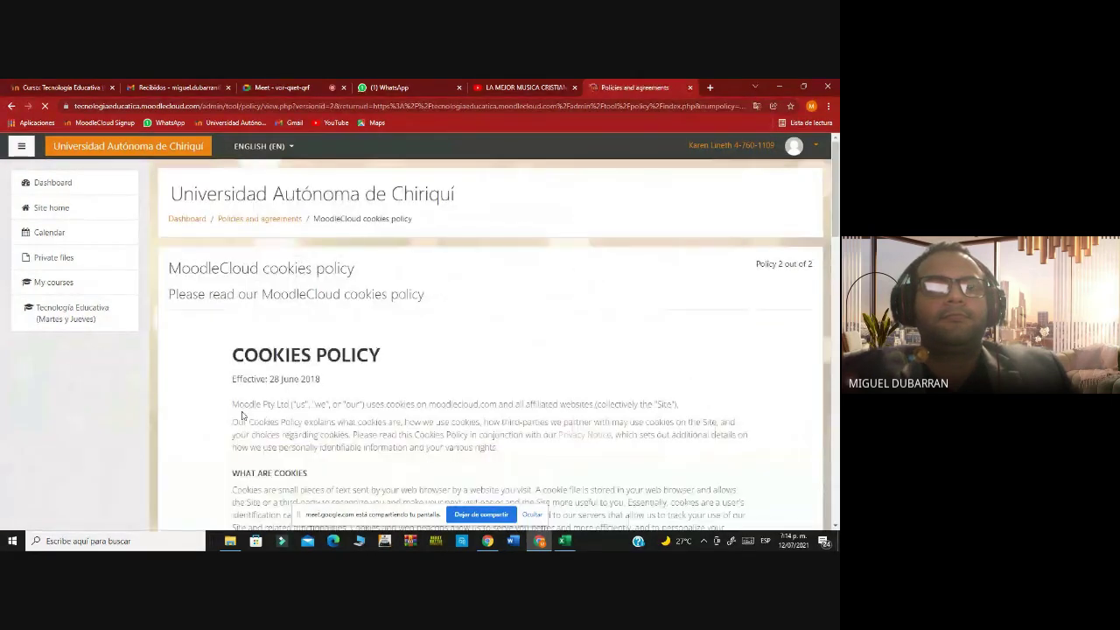
pyautogui.scroll(-15, 490, 332)
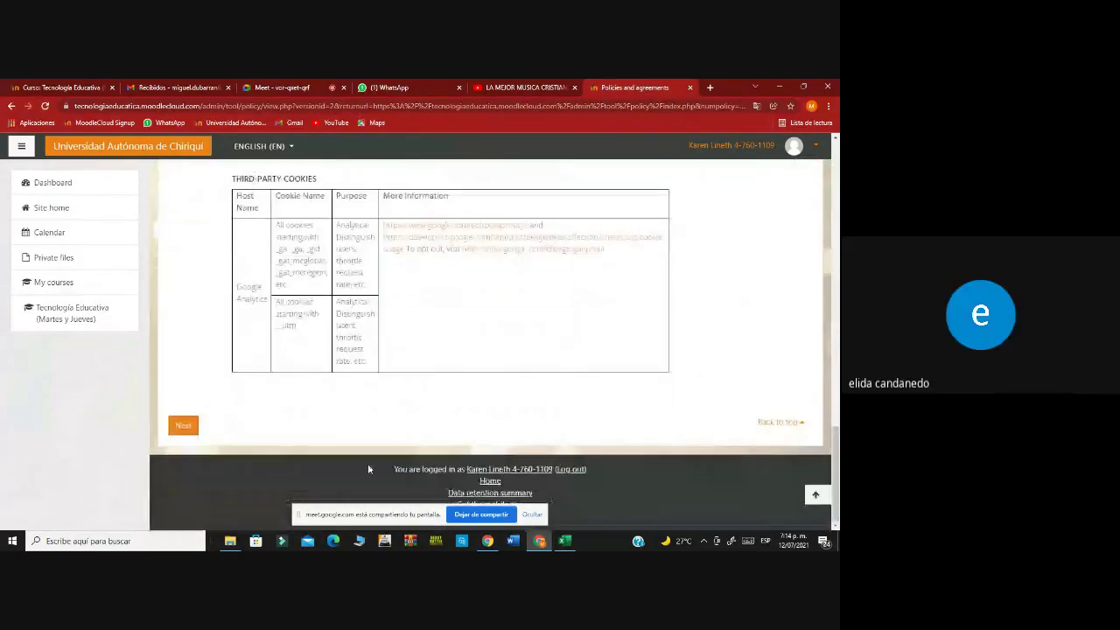
pyautogui.click(180, 426)
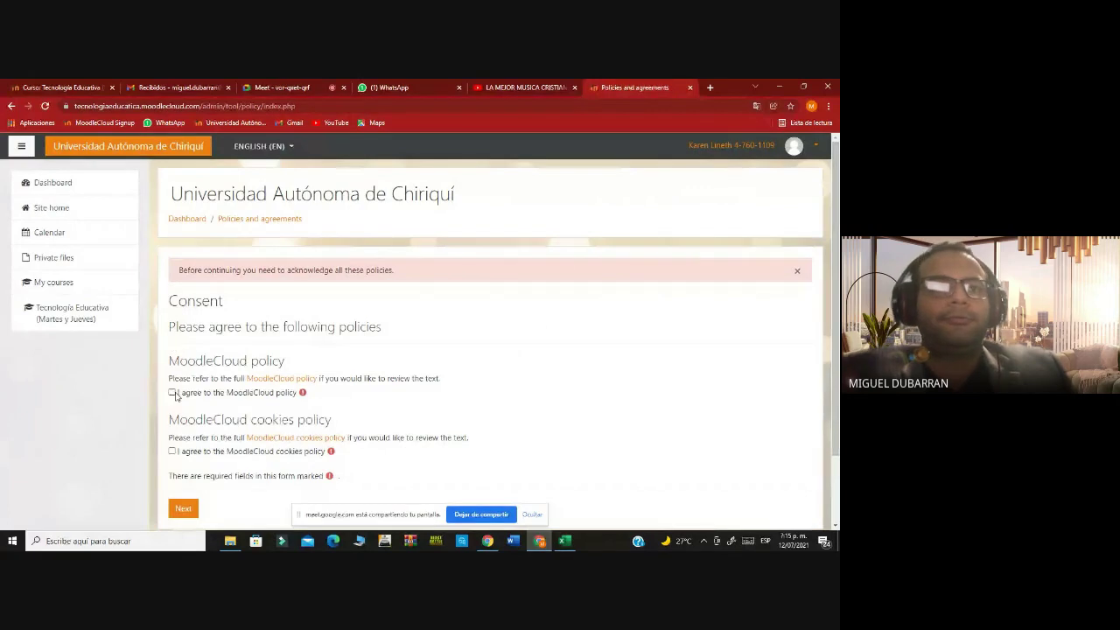
pyautogui.click(184, 507)
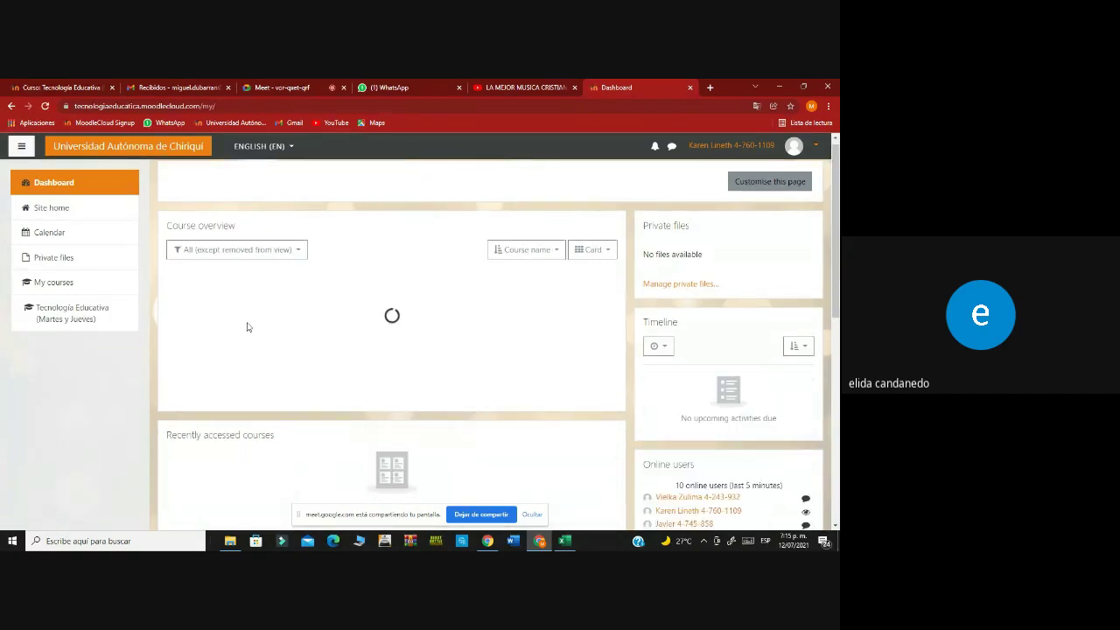
# - Open the Tecnología Educativa course, dismiss the tour, and open 'Planificación de 4 semanas'
pyautogui.click(264, 298)
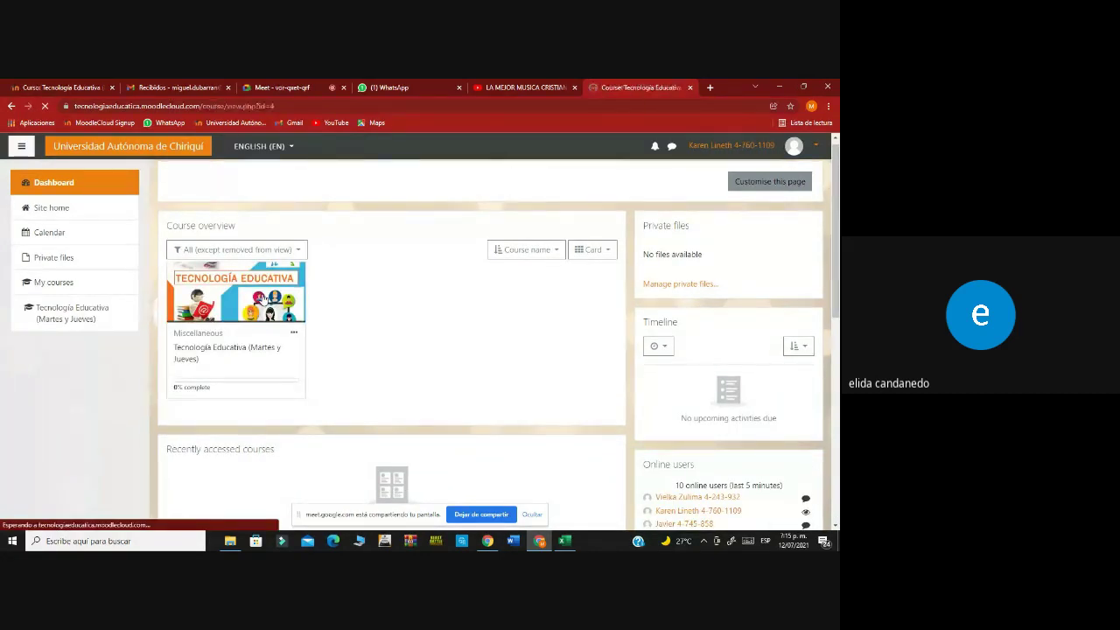
pyautogui.scroll(-5, 445, 317)
pyautogui.scroll(-2, 491, 296)
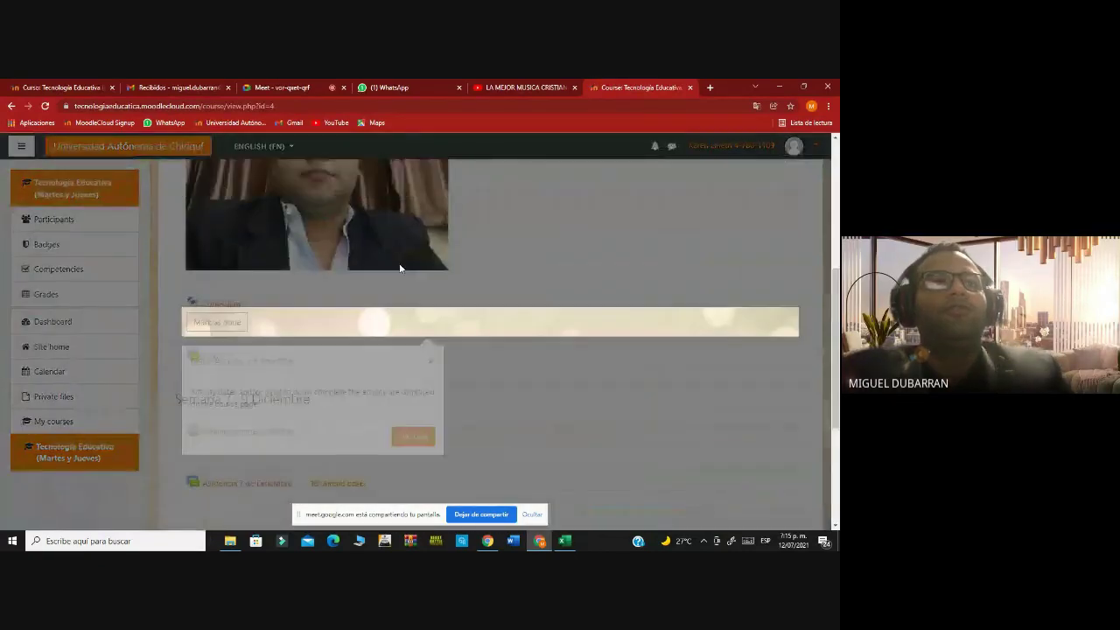
pyautogui.click(413, 437)
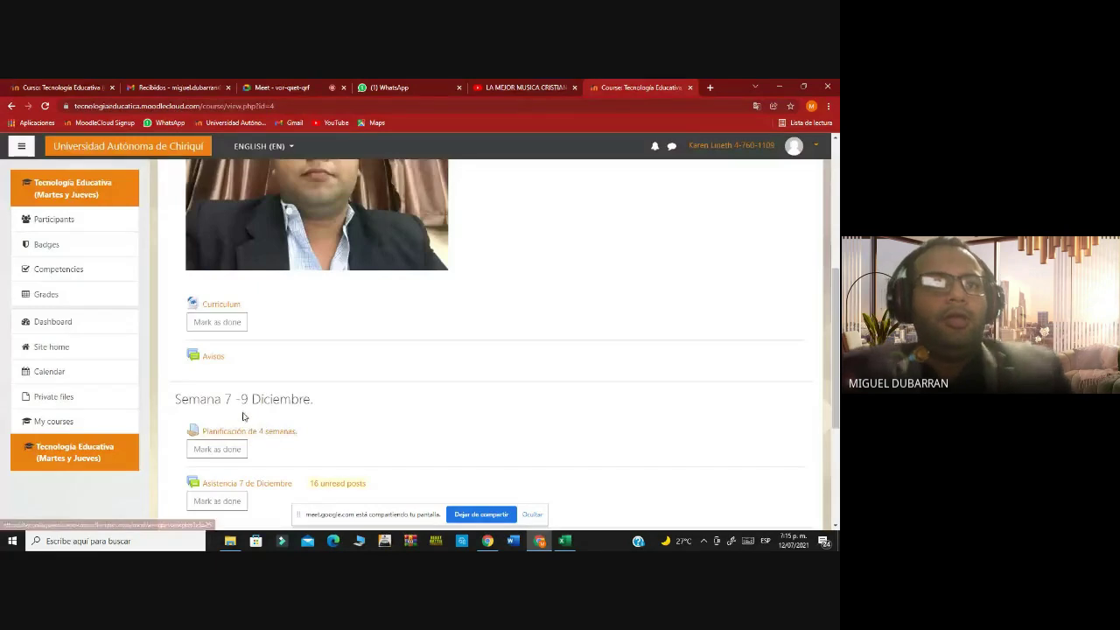
pyautogui.scroll(-1, 349, 383)
pyautogui.click(263, 386)
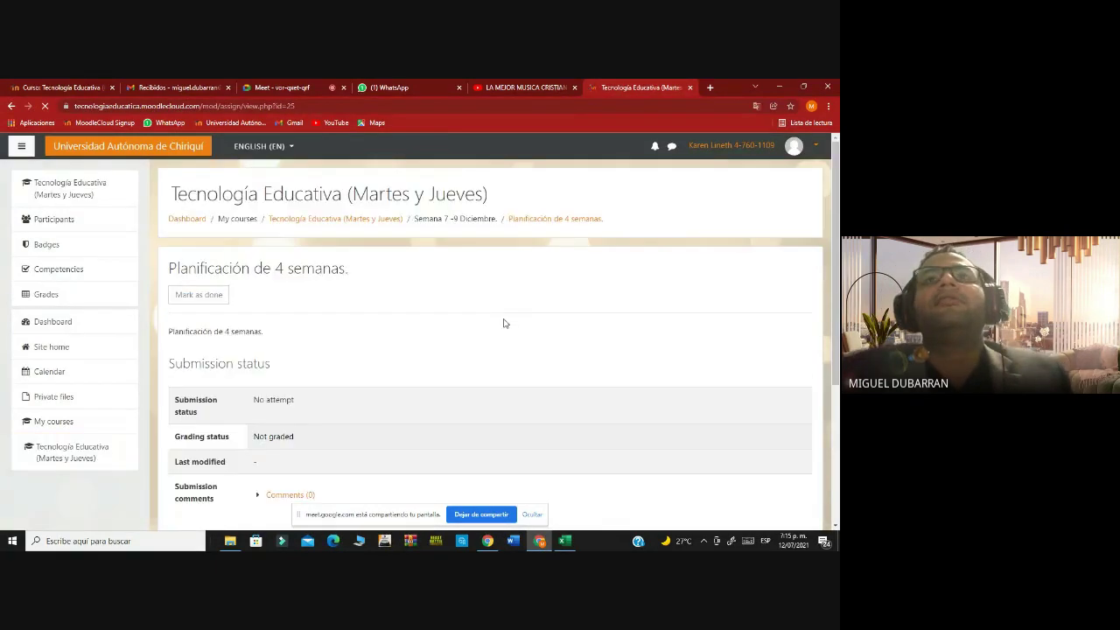
# - Dismiss the activity information notice and change the site language from the language list
pyautogui.scroll(-5, 503, 322)
pyautogui.scroll(1, 262, 236)
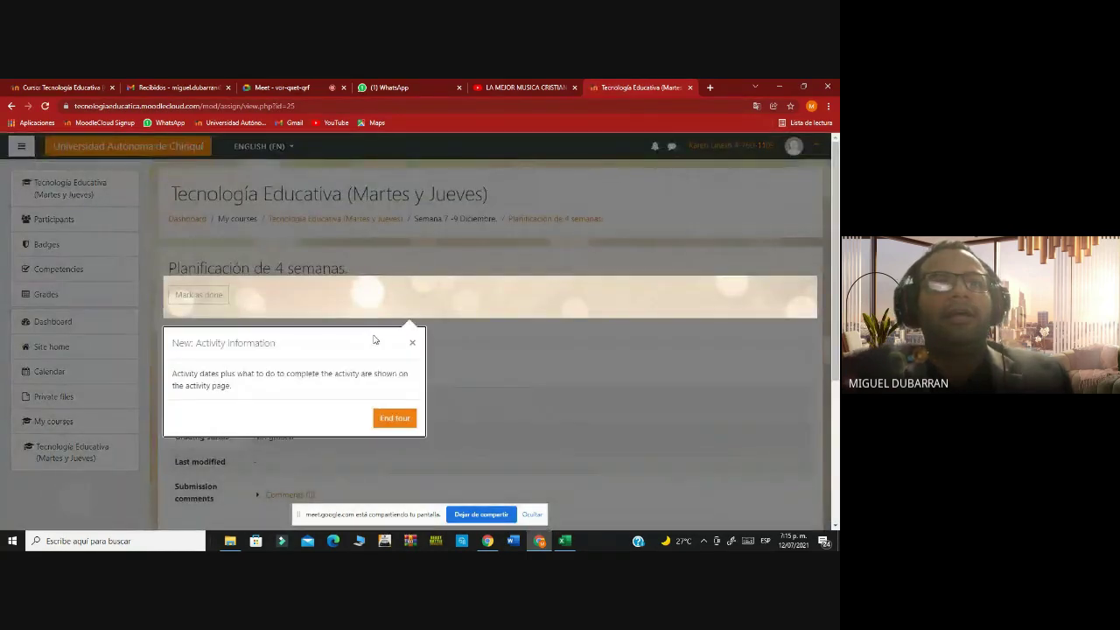
pyautogui.click(412, 339)
pyautogui.click(271, 147)
pyautogui.scroll(-10, 302, 232)
pyautogui.click(329, 358)
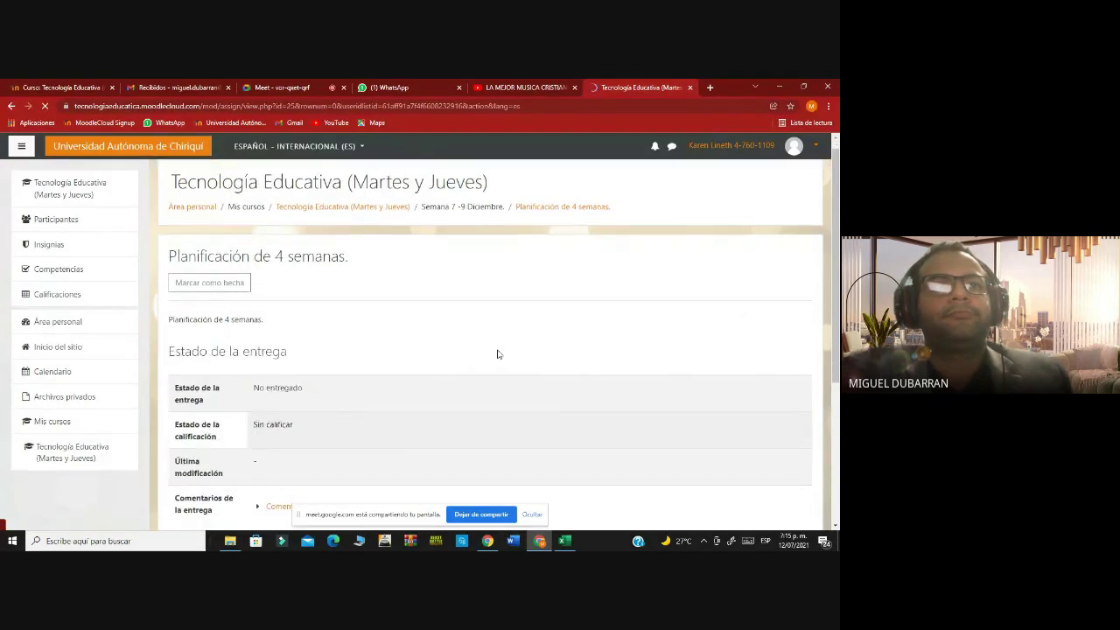
# - Start adding a submission, open the file picker's upload option, then close it without uploading
pyautogui.scroll(-2, 494, 356)
pyautogui.scroll(-1, 495, 367)
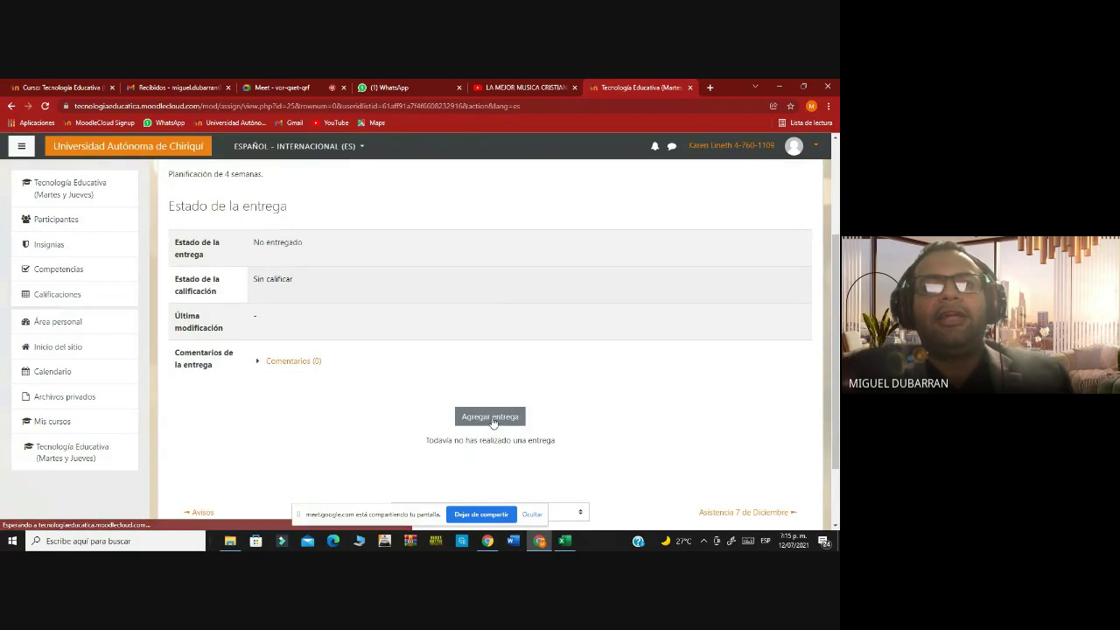
pyautogui.click(493, 419)
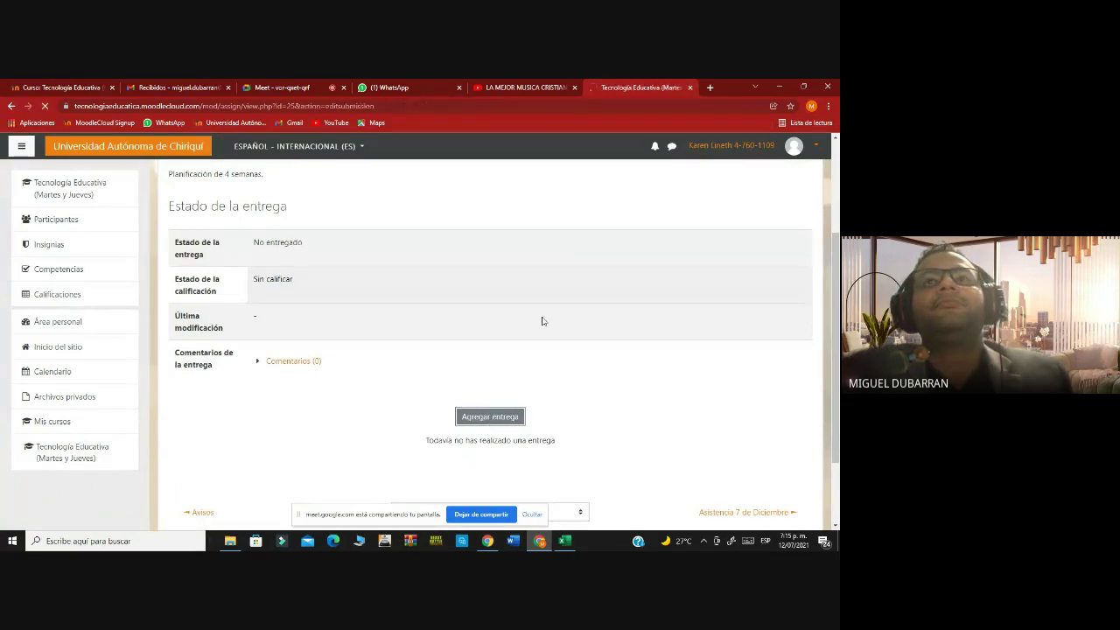
pyautogui.scroll(-2, 514, 285)
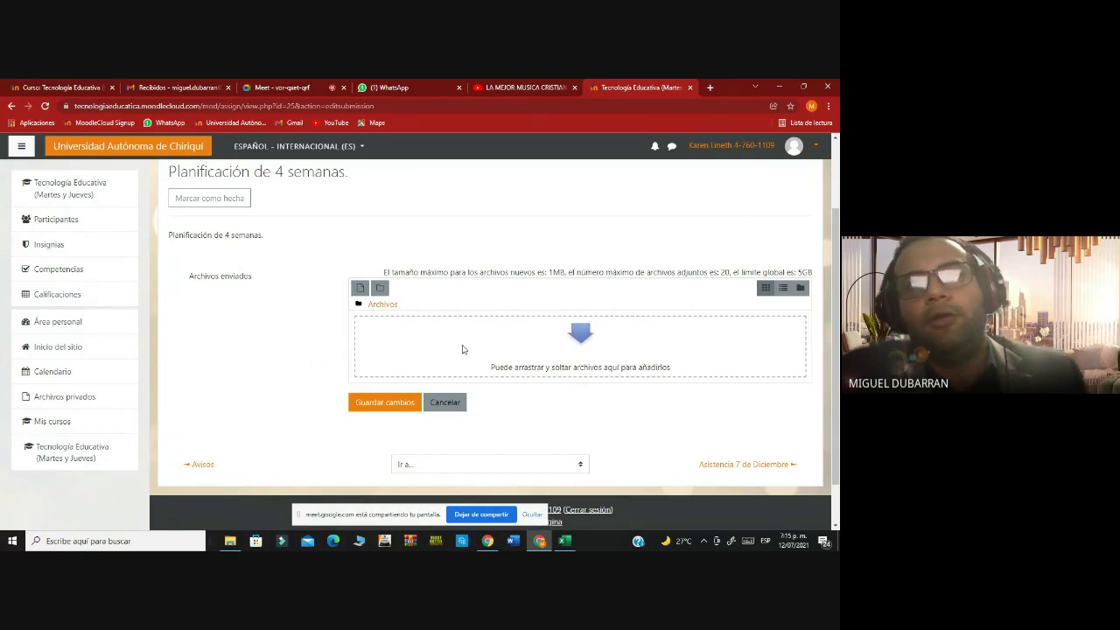
pyautogui.click(358, 290)
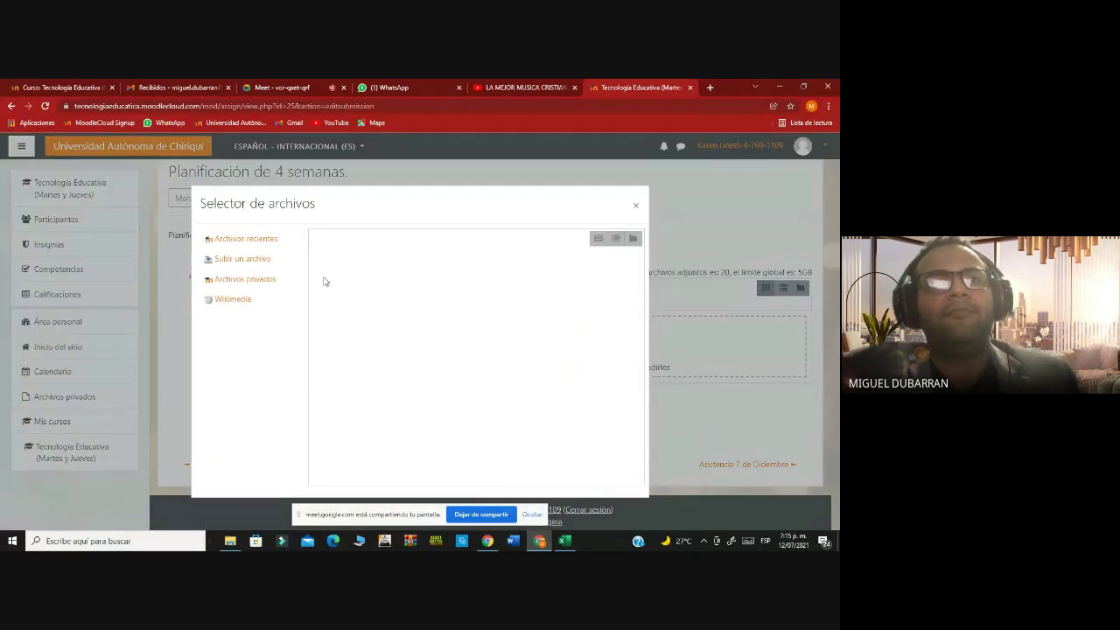
pyautogui.click(242, 263)
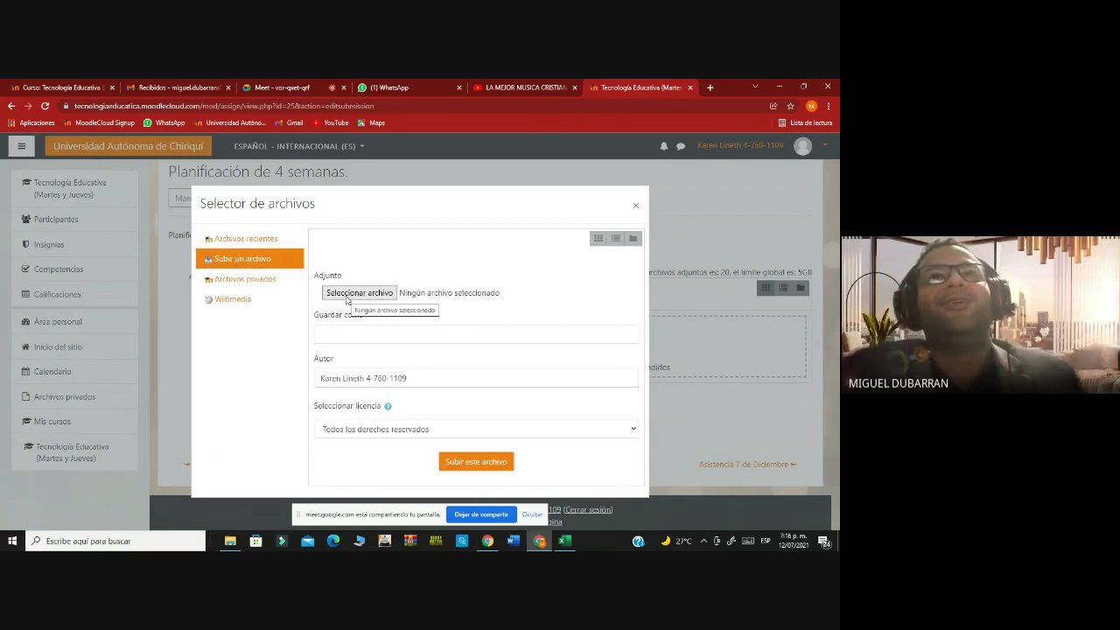
pyautogui.click(635, 208)
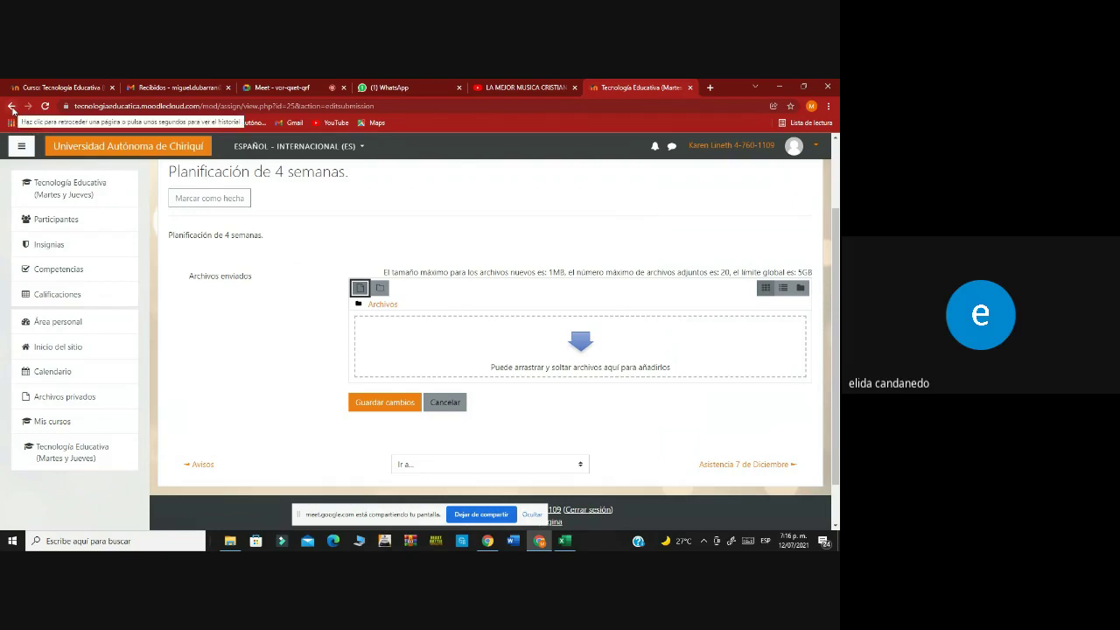
# - Return to the submission status, reopen the edit-submission page, then go back to the overview
pyautogui.click(12, 106)
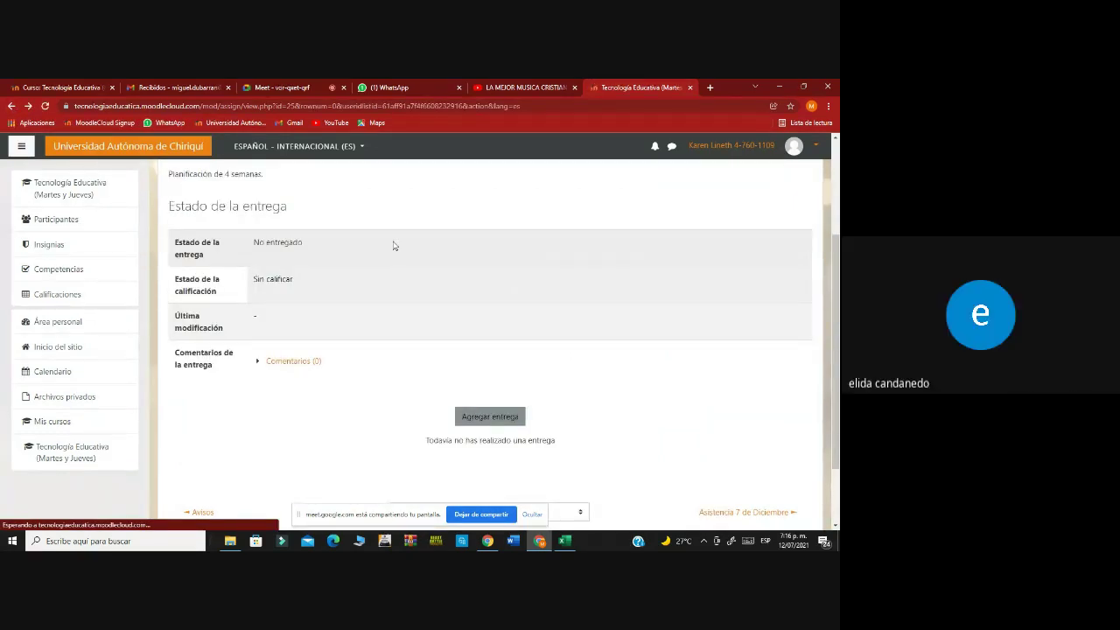
pyautogui.click(492, 419)
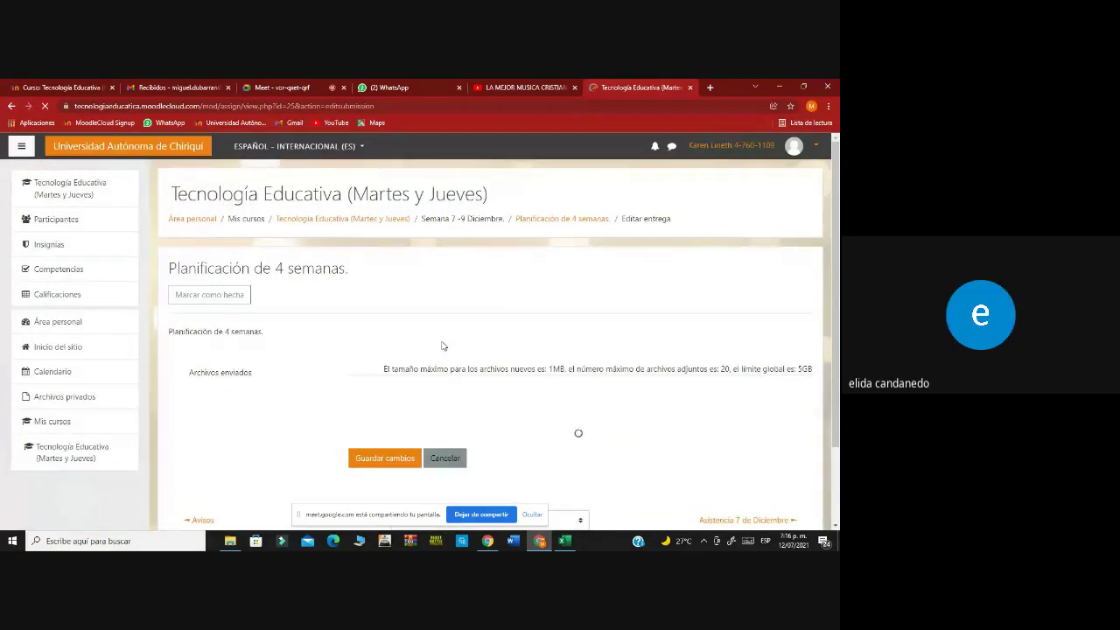
pyautogui.scroll(-1, 441, 346)
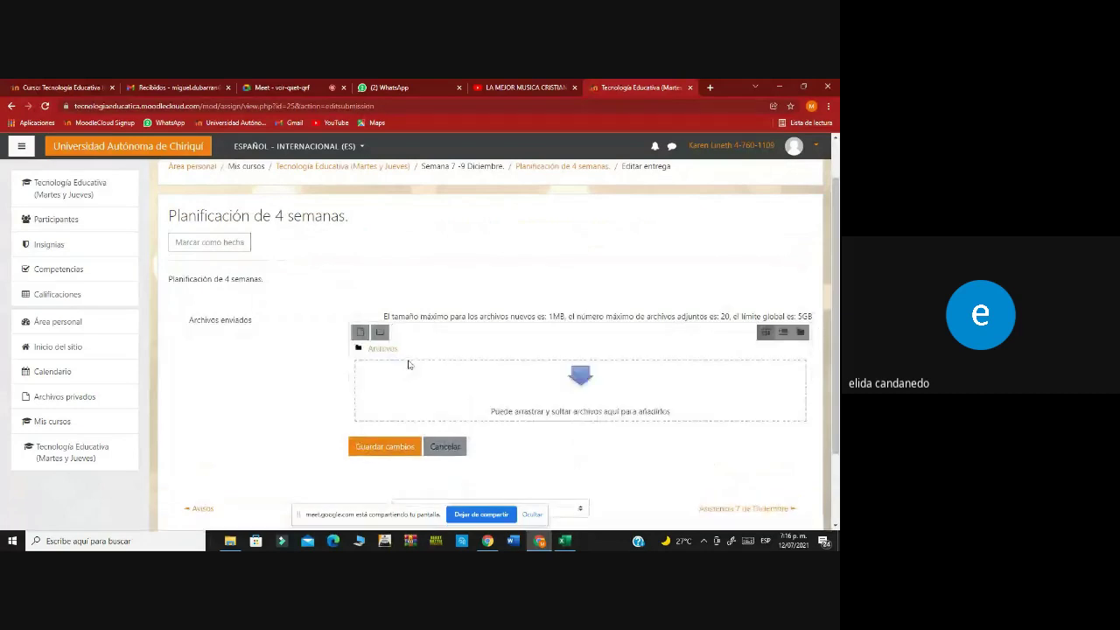
pyautogui.click(10, 106)
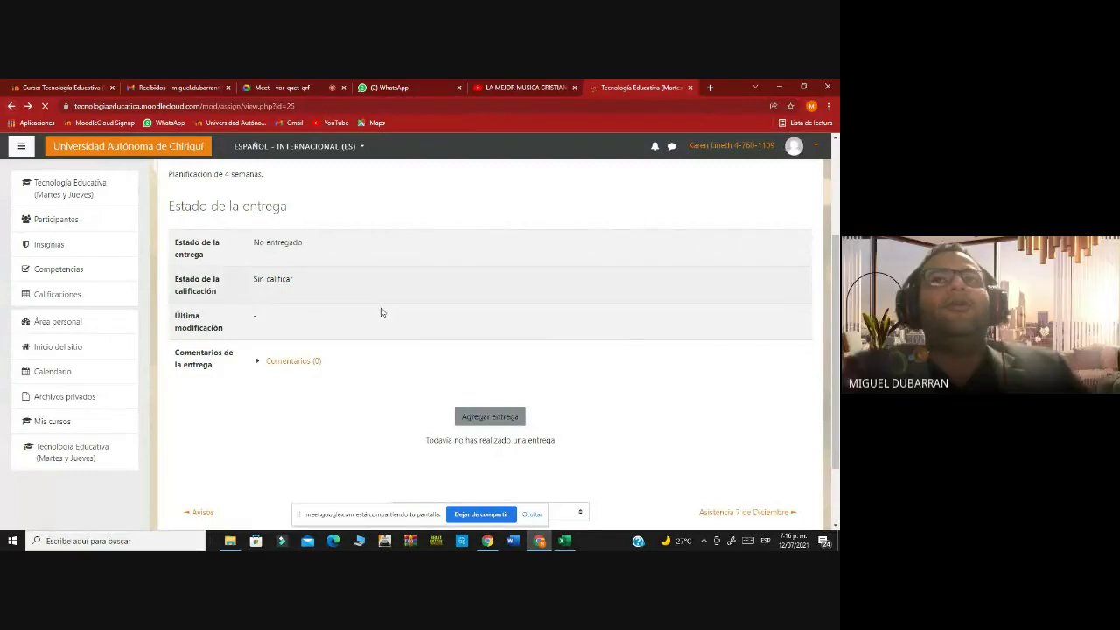
# - Dismiss the translation prompt and set the interface language to Español - Internacional (es)
pyautogui.click(784, 126)
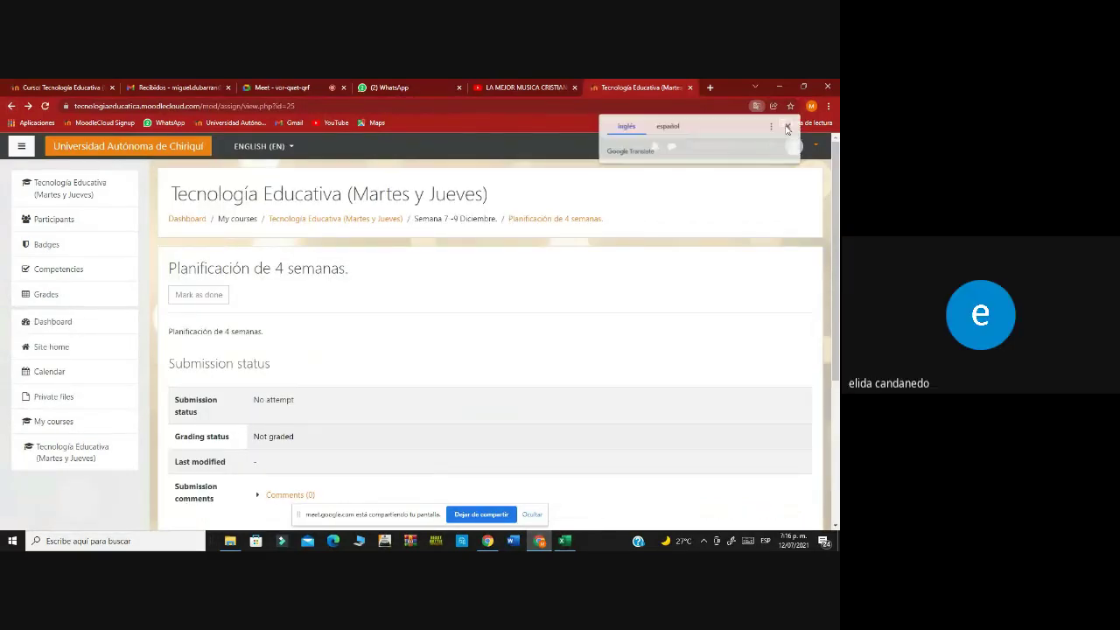
pyautogui.scroll(-3, 603, 288)
pyautogui.scroll(3, 604, 287)
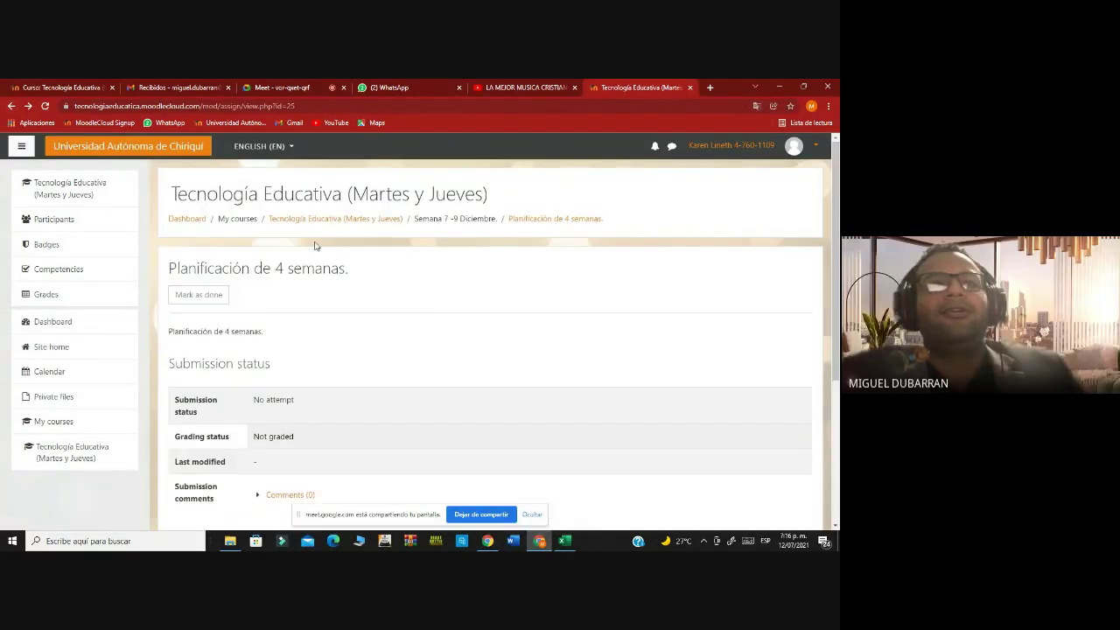
pyautogui.click(278, 147)
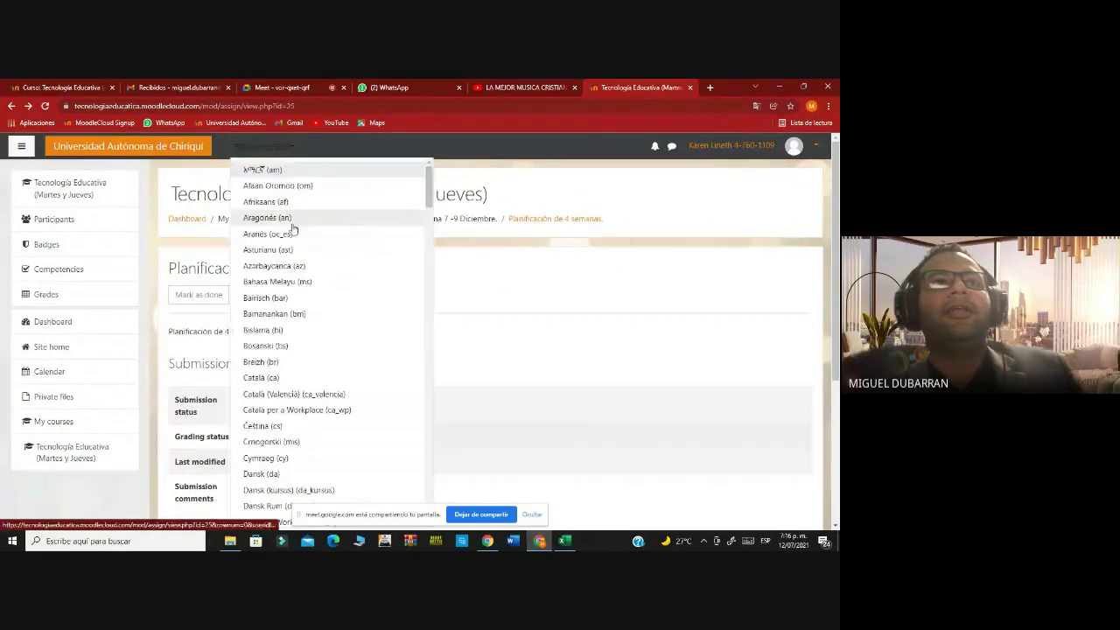
pyautogui.scroll(-5, 298, 254)
pyautogui.scroll(-5, 300, 260)
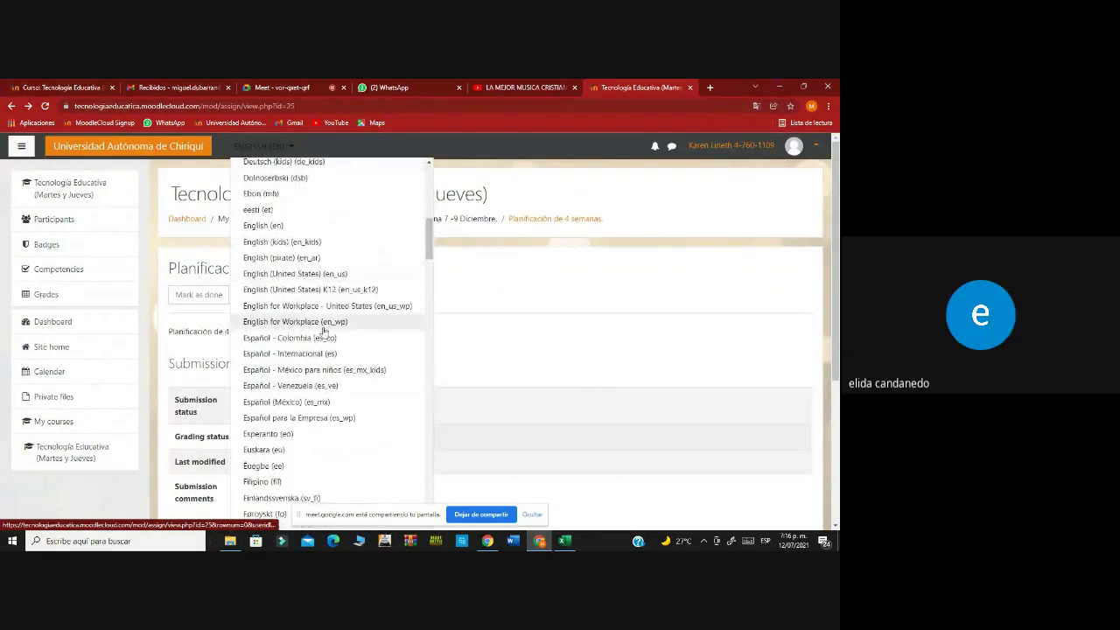
pyautogui.click(305, 357)
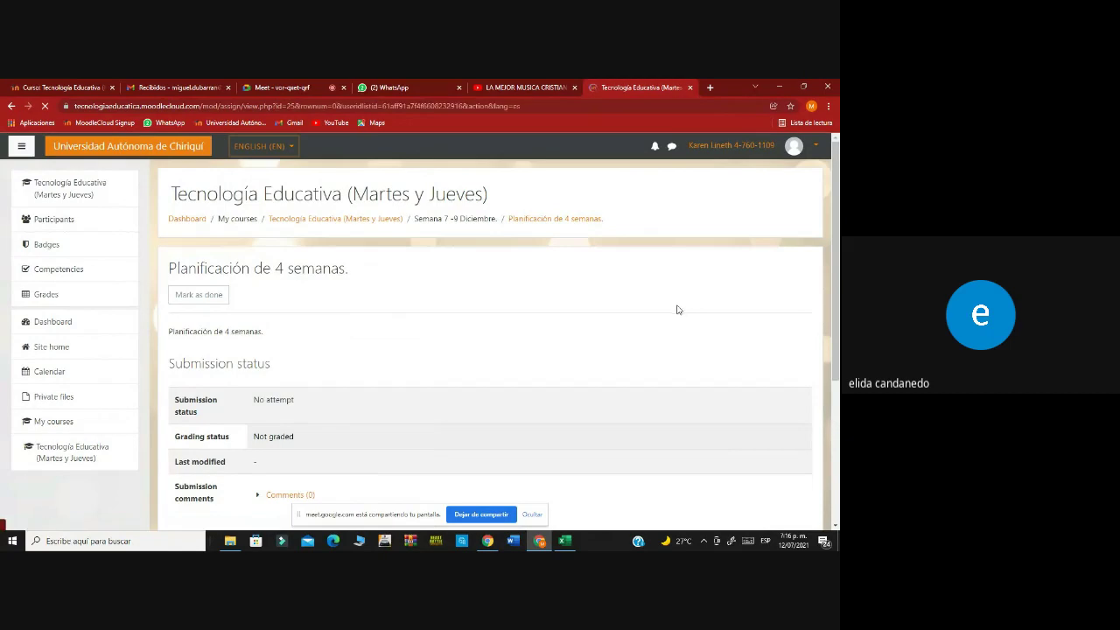
pyautogui.scroll(-4, 663, 308)
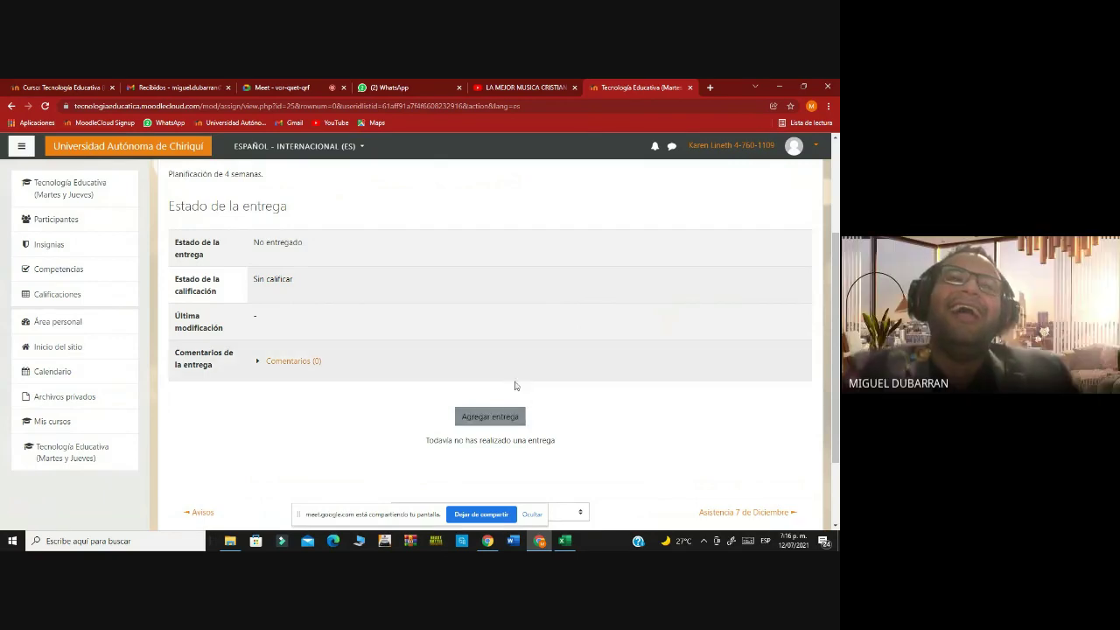
# - Start a submission for Planificación de 4 semanas and briefly open the file picker
pyautogui.click(491, 419)
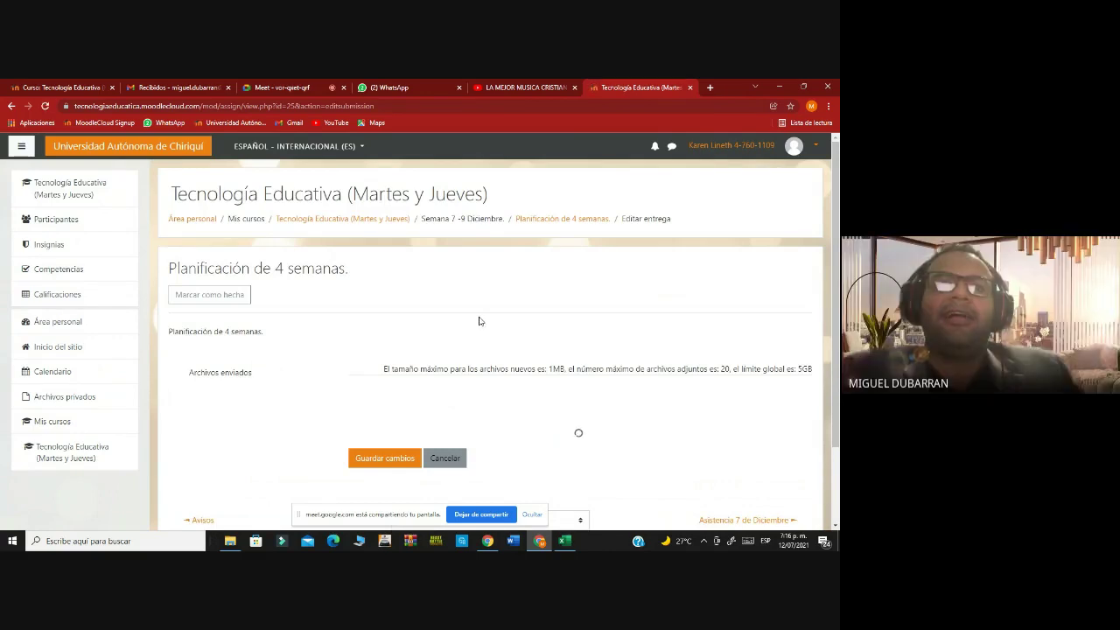
pyautogui.scroll(-2, 480, 320)
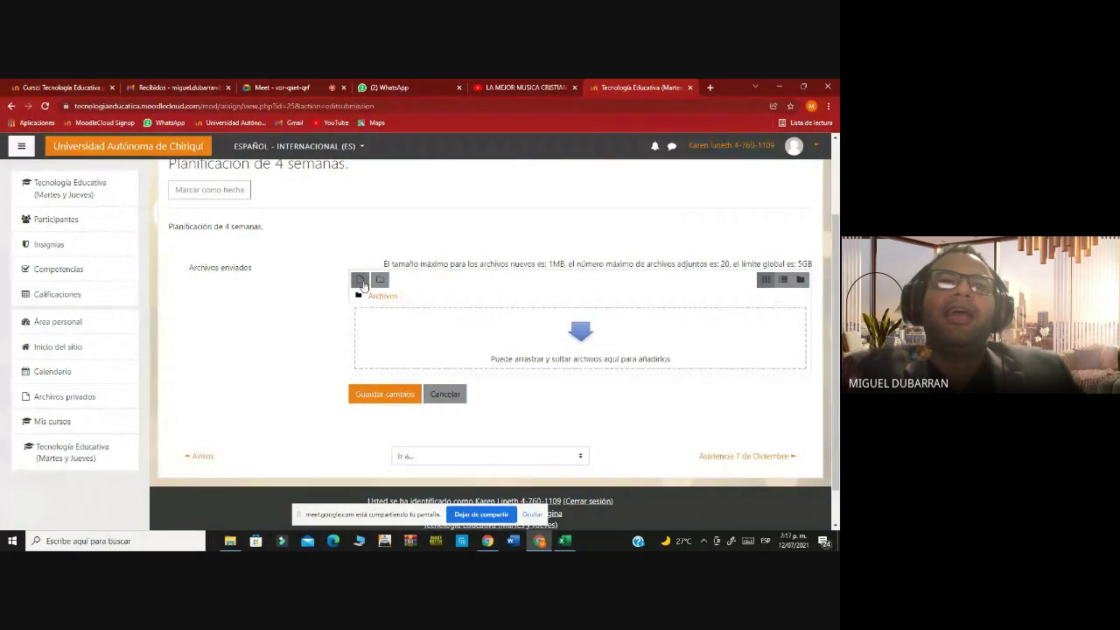
pyautogui.click(359, 283)
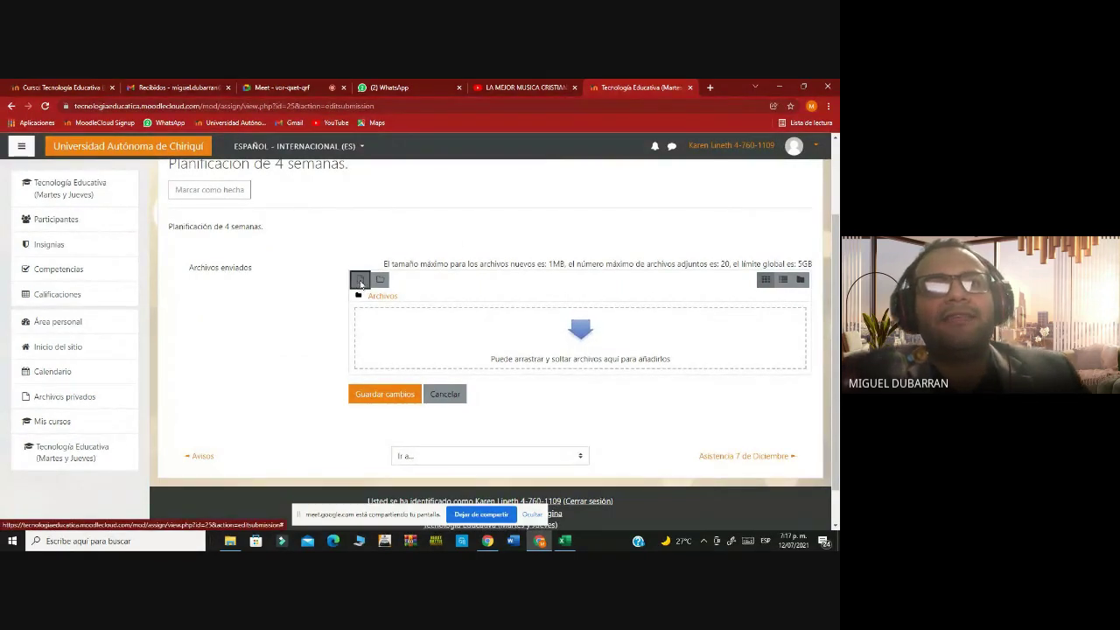
pyautogui.click(635, 206)
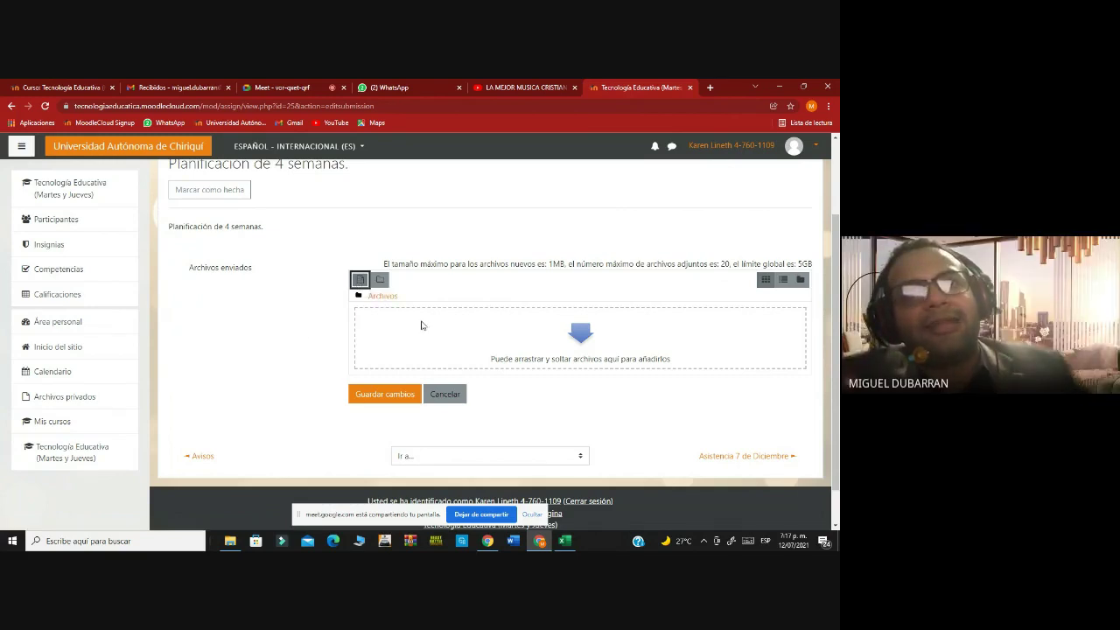
# - Browse the computer for a file, then cancel and close the Selector de archivos without uploading
pyautogui.click(361, 282)
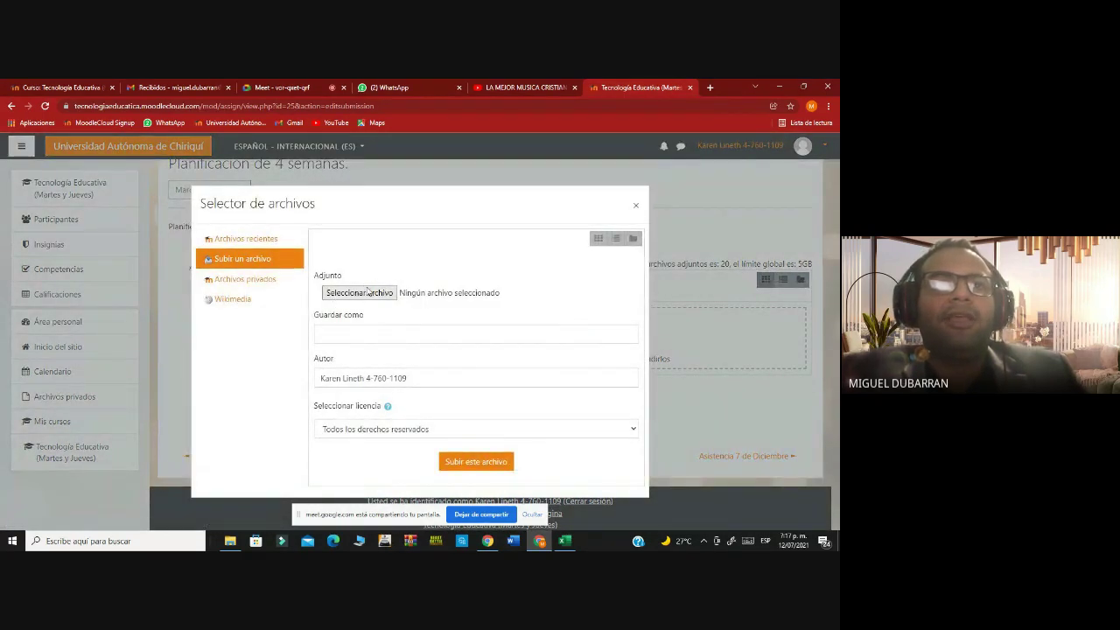
pyautogui.click(373, 295)
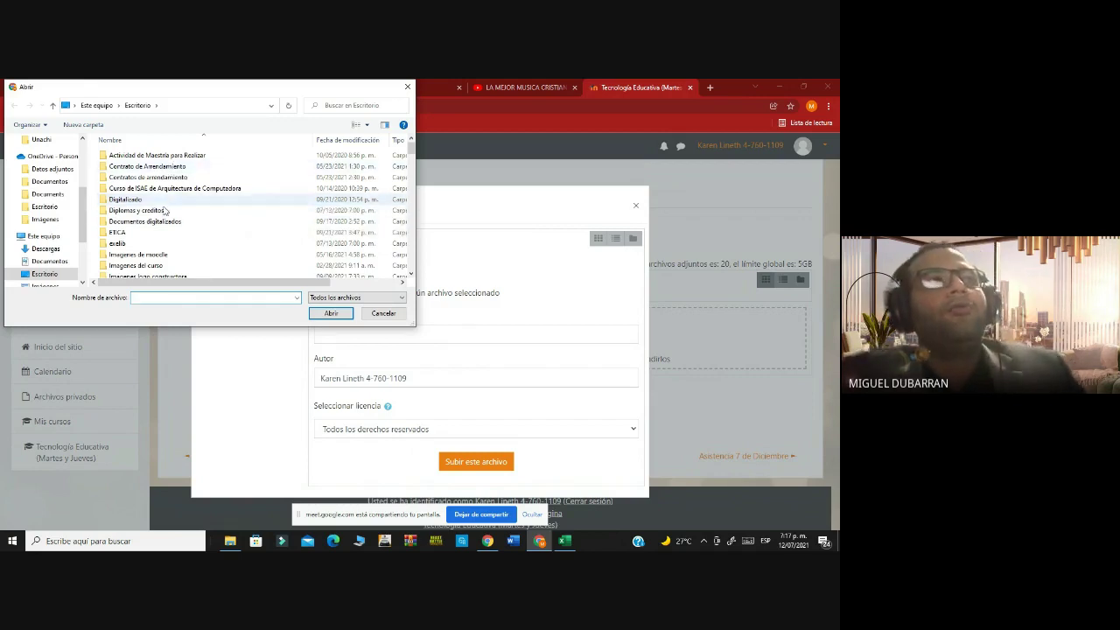
pyautogui.scroll(-6, 202, 208)
pyautogui.scroll(-6, 182, 209)
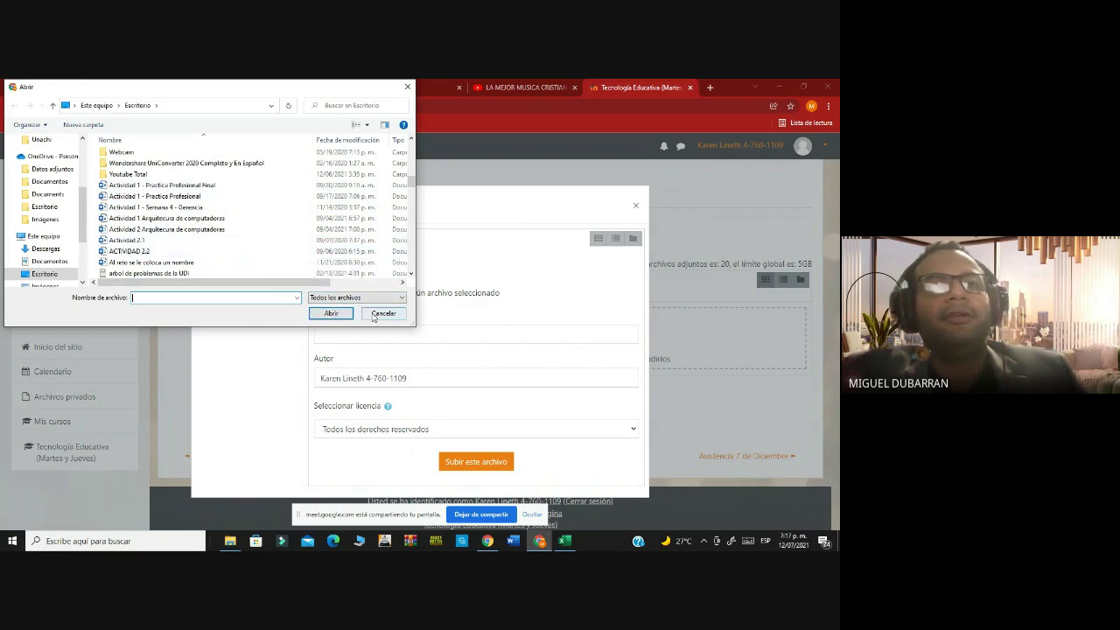
pyautogui.click(382, 314)
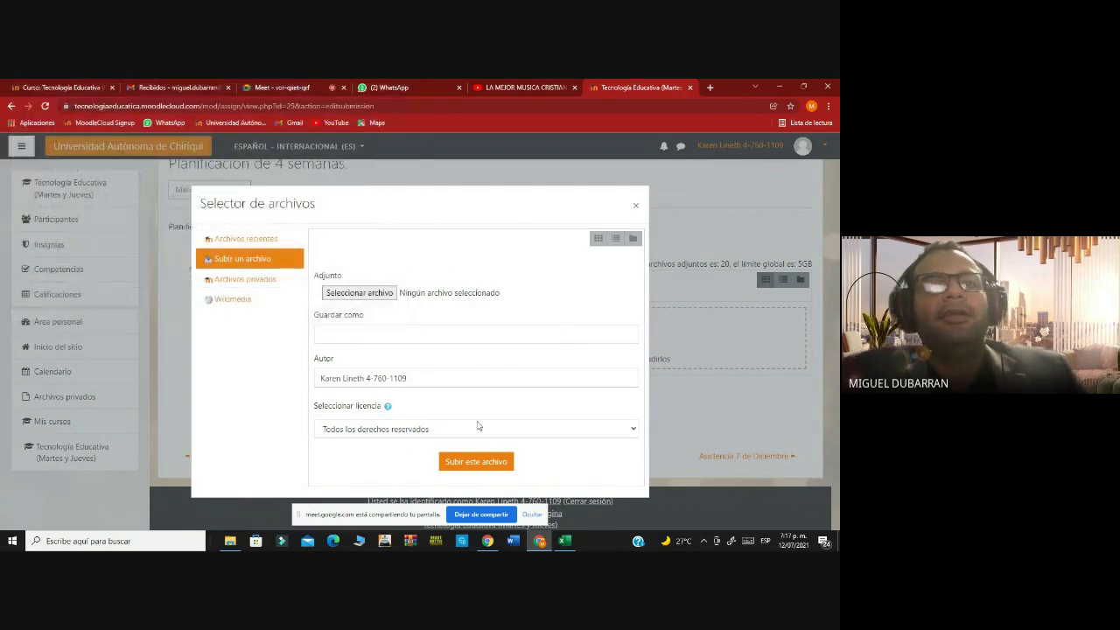
pyautogui.click(636, 208)
pyautogui.scroll(2, 411, 266)
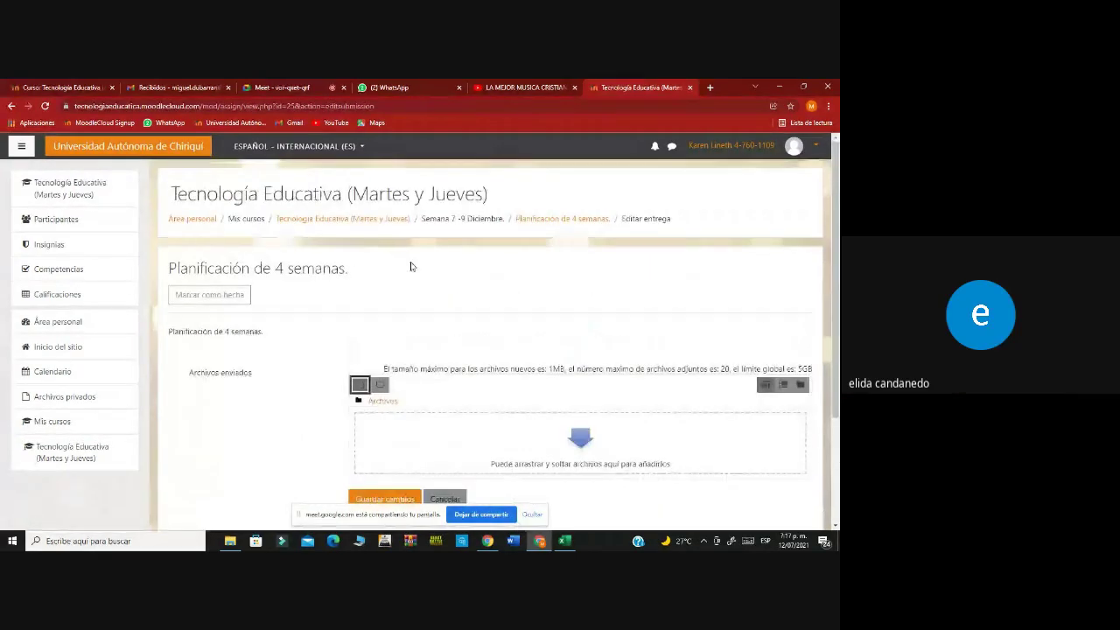
pyautogui.scroll(-1, 411, 266)
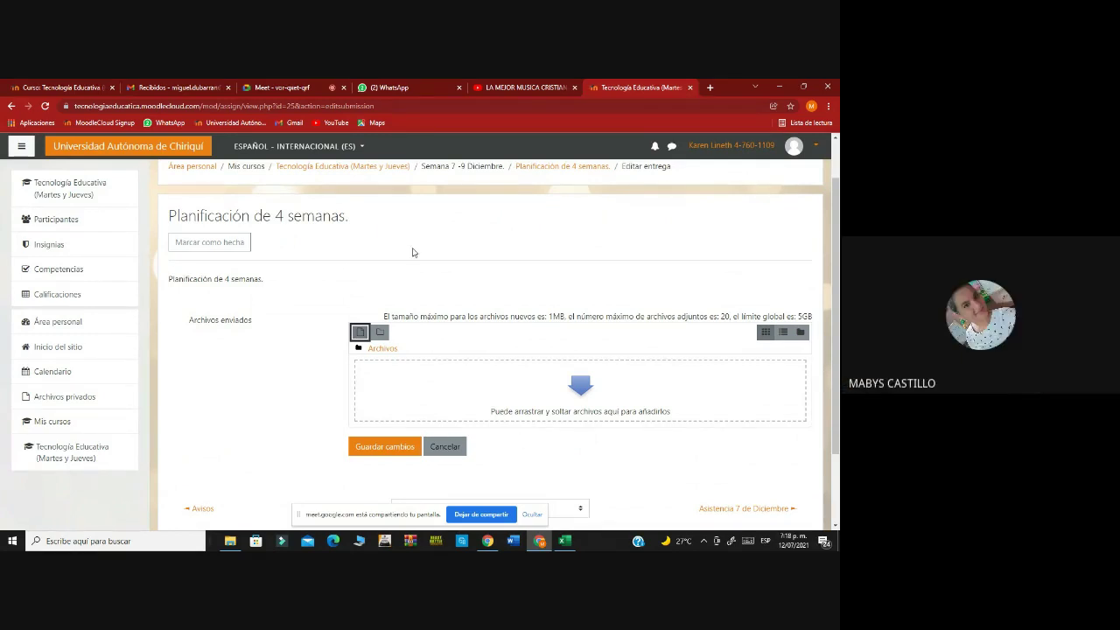
# - Switch from the Moodle tab to the Google Meet call with Ctrl+3
pyautogui.hotkey('ctrl', '3')
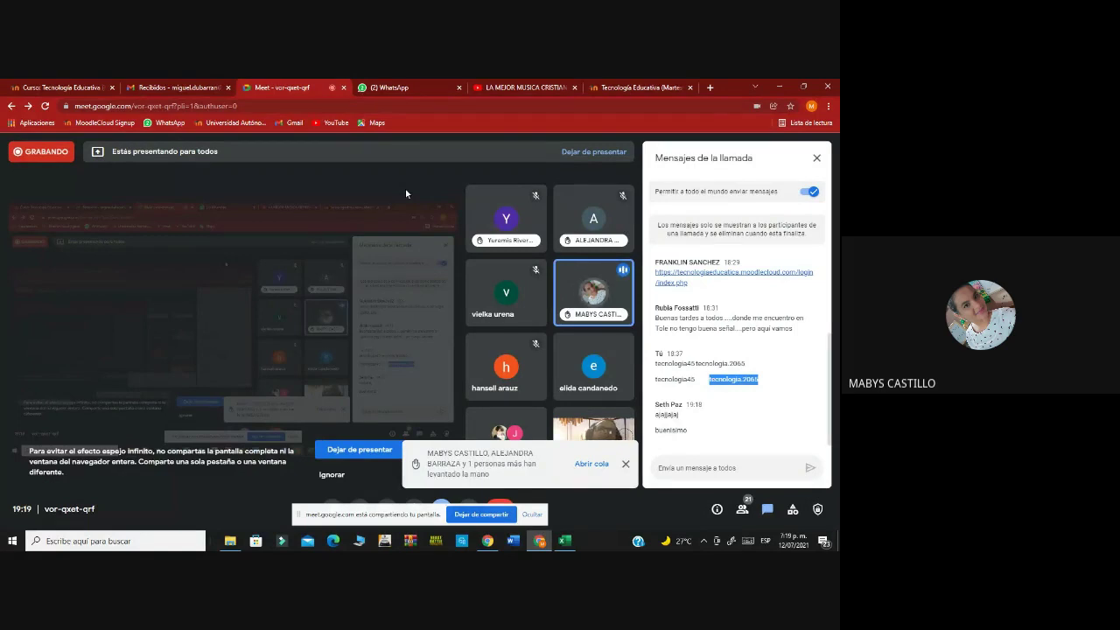
# - Dismiss the raised-hand, HP Client Security and Chrome presenting notices, then return to the Moodle tab
pyautogui.click(626, 466)
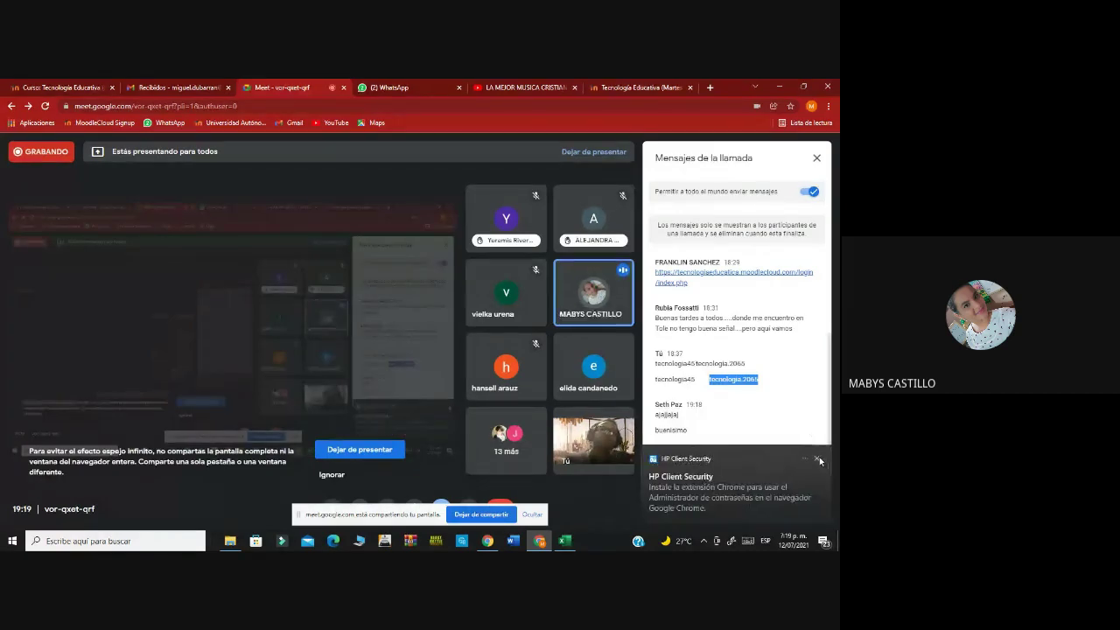
pyautogui.click(820, 459)
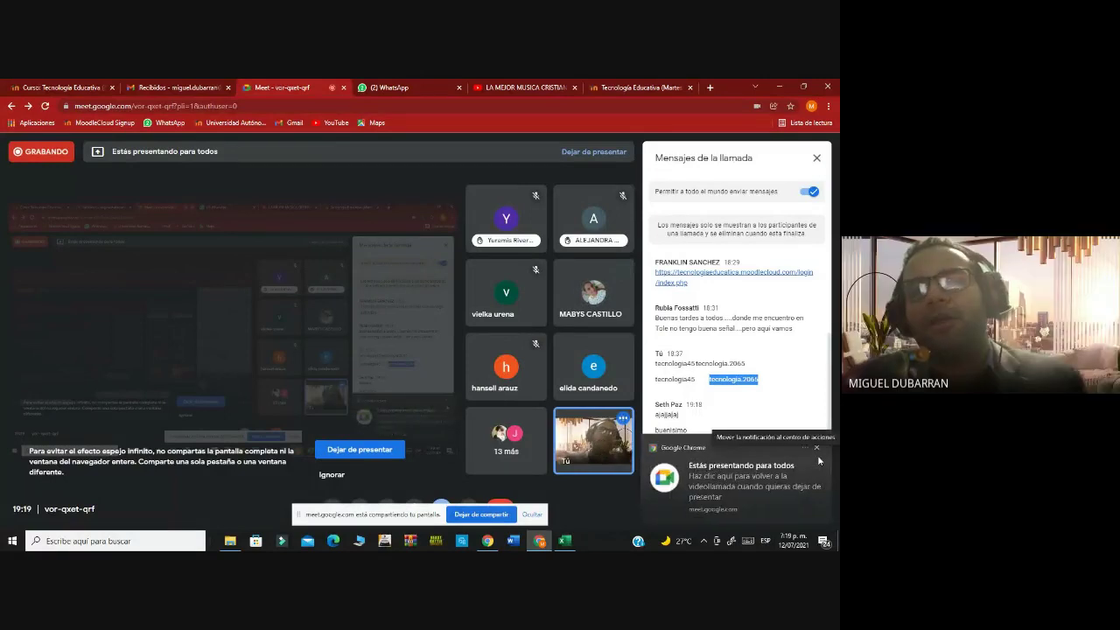
pyautogui.click(818, 459)
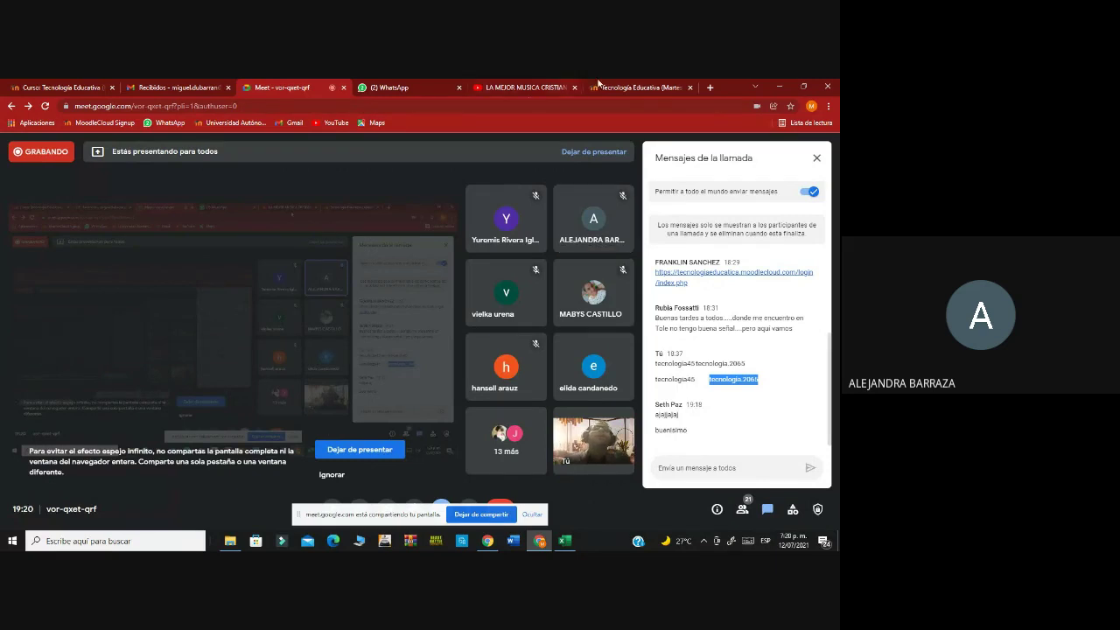
pyautogui.click(630, 87)
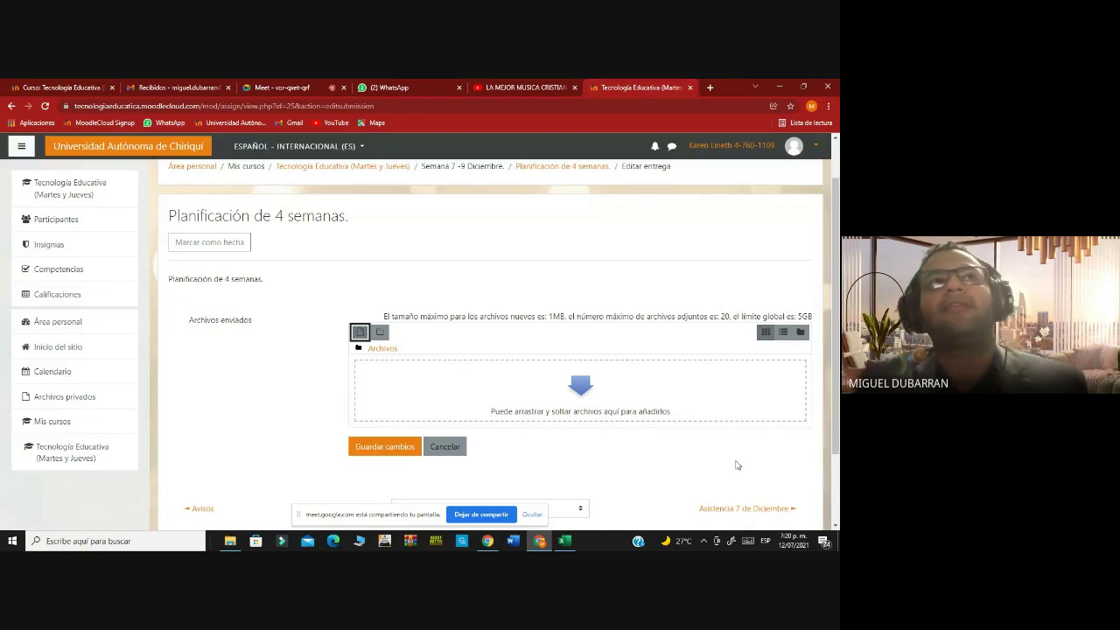
# - Go back to the Google Meet call and choose Dejar de compartir to stop presenting
pyautogui.click(302, 87)
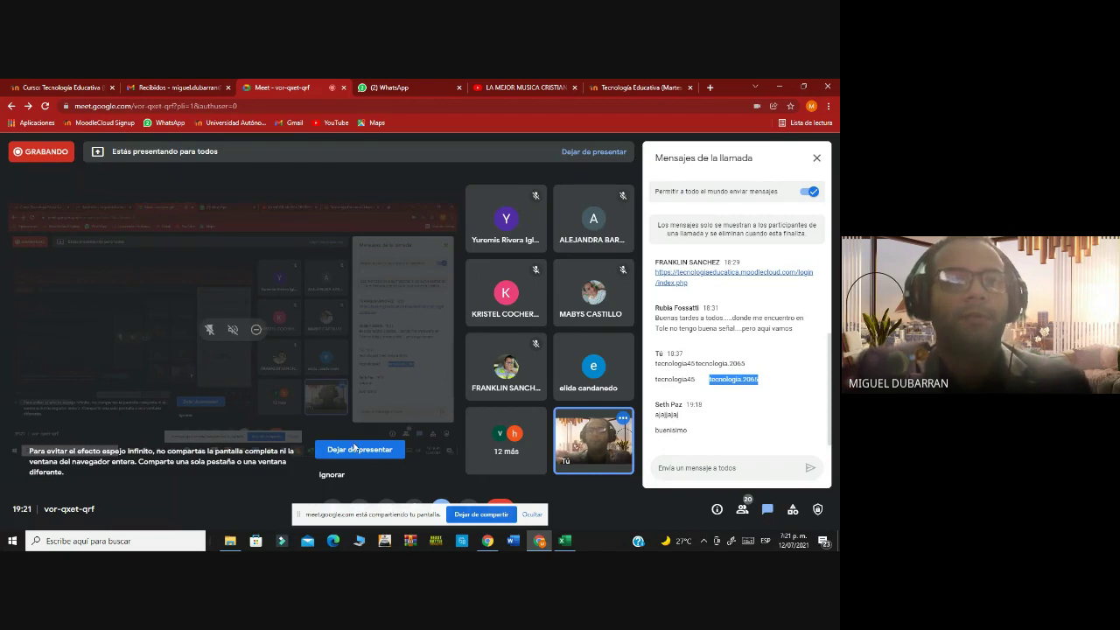
pyautogui.click(482, 518)
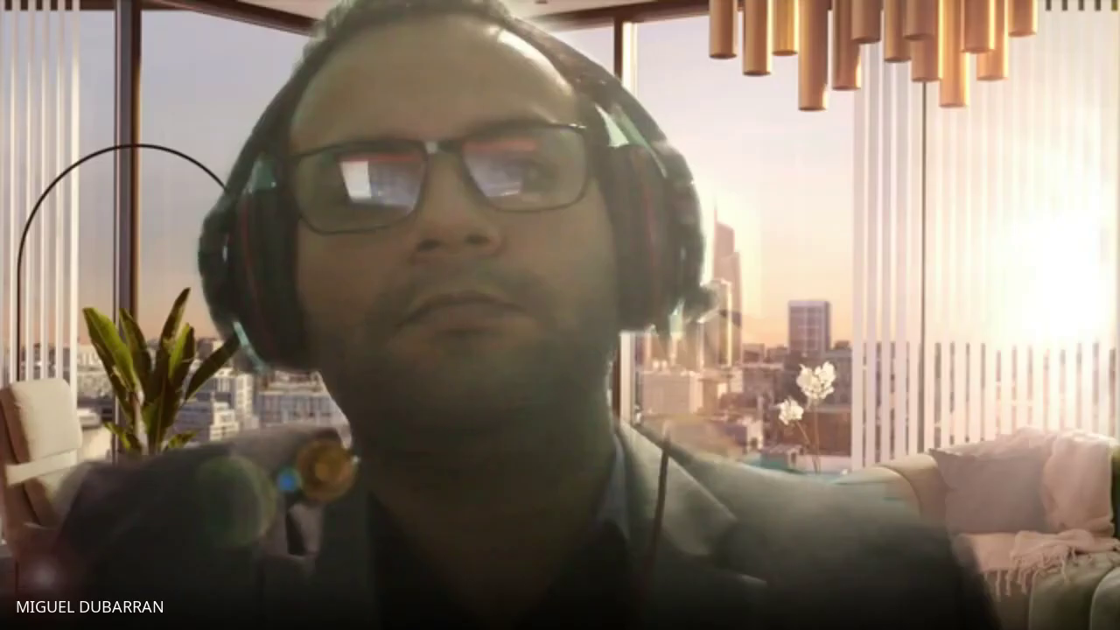
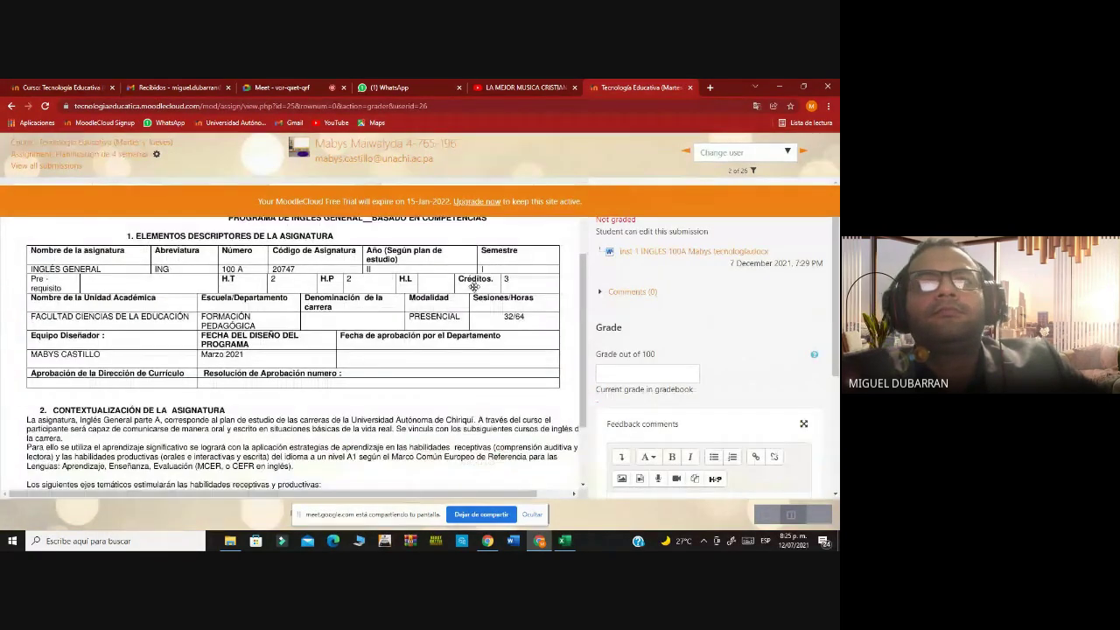
# - Enter a grade of 100 for this submission and save, showing the next student
pyautogui.click(618, 370)
pyautogui.write('100')
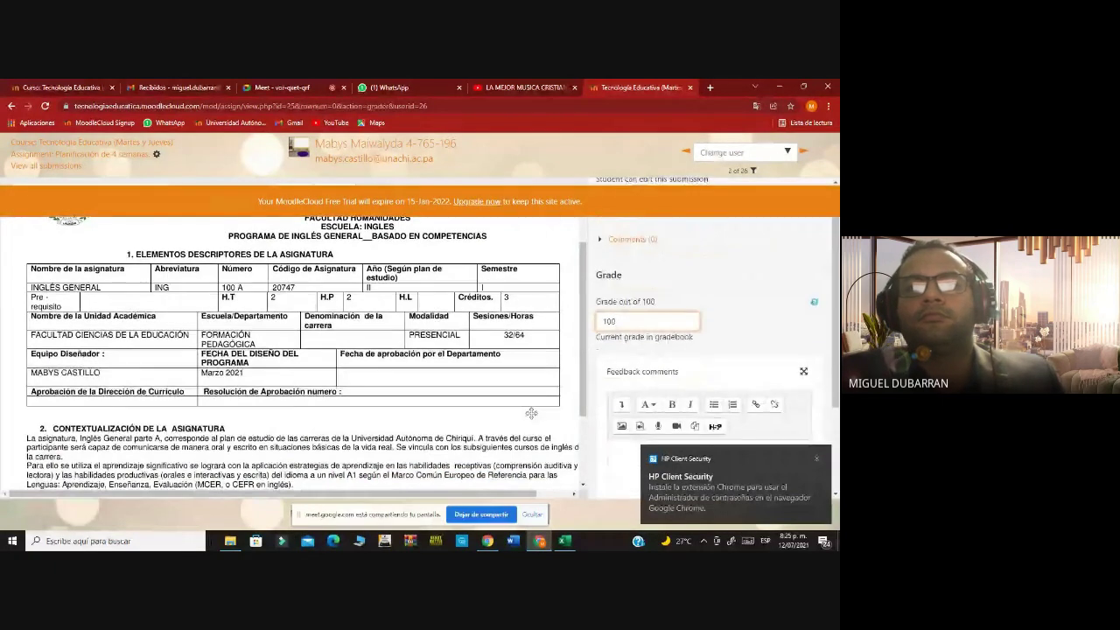
pyautogui.moveTo(832, 280); pyautogui.dragTo(834, 309)
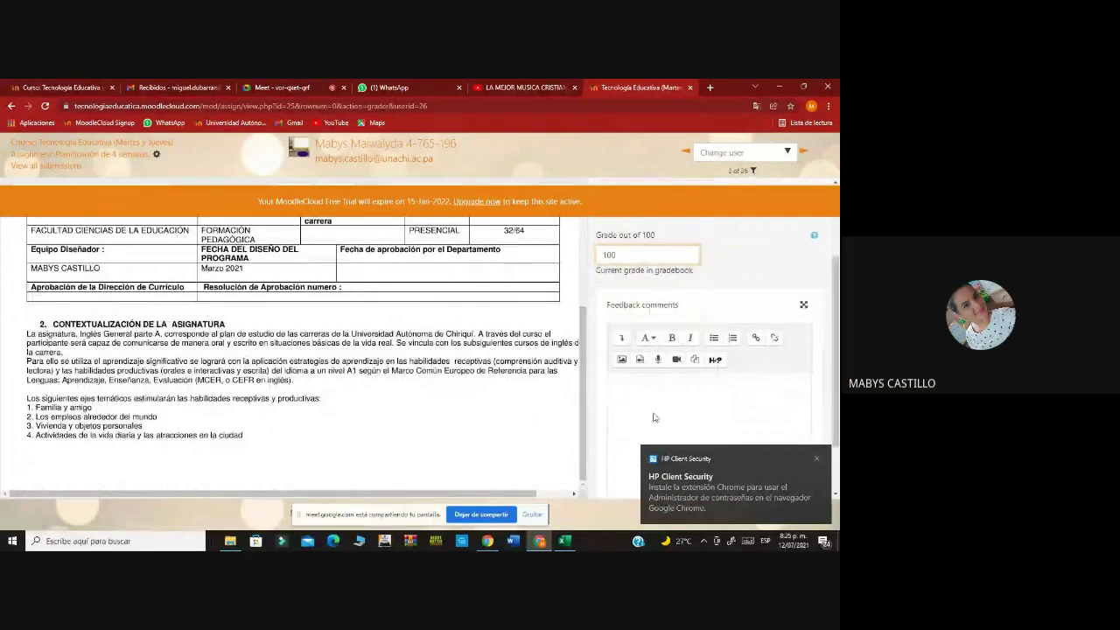
pyautogui.moveTo(405, 514); pyautogui.dragTo(118, 510)
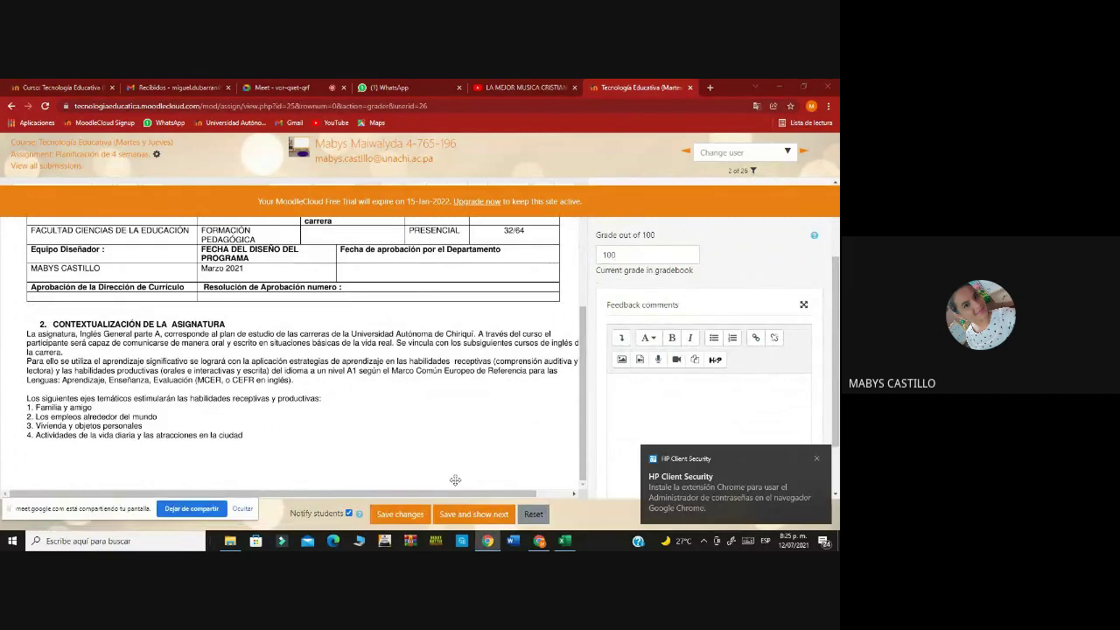
pyautogui.click(473, 514)
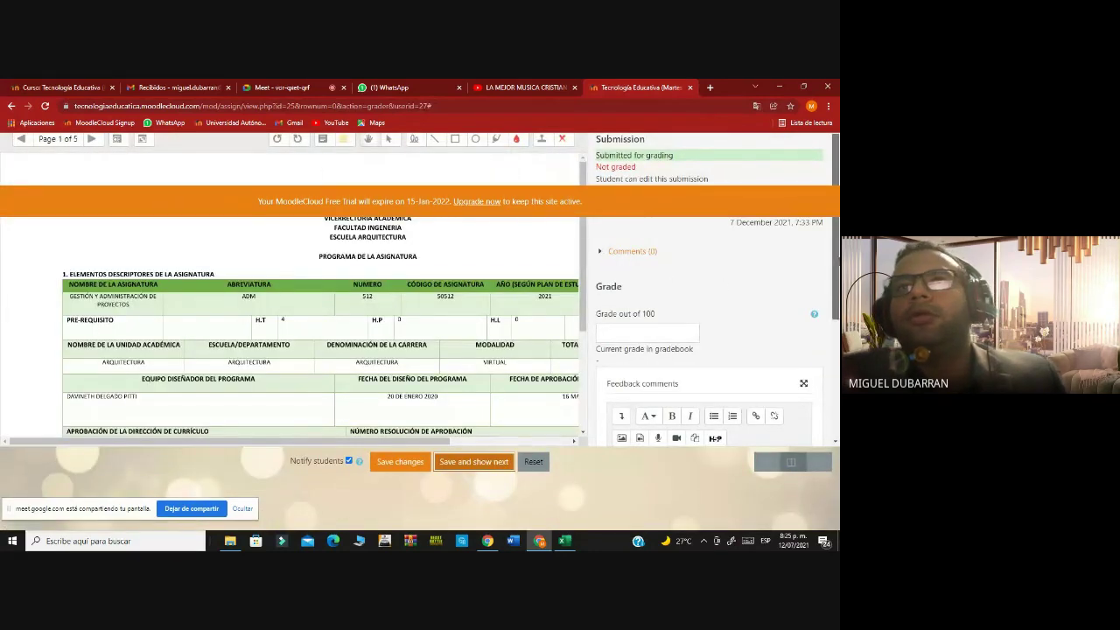
# - Give the next submission a grade of 10 and save, moving to the following student
pyautogui.scroll(-2, 829, 300)
pyautogui.scroll(2, 829, 300)
pyautogui.scroll(-1, 830, 300)
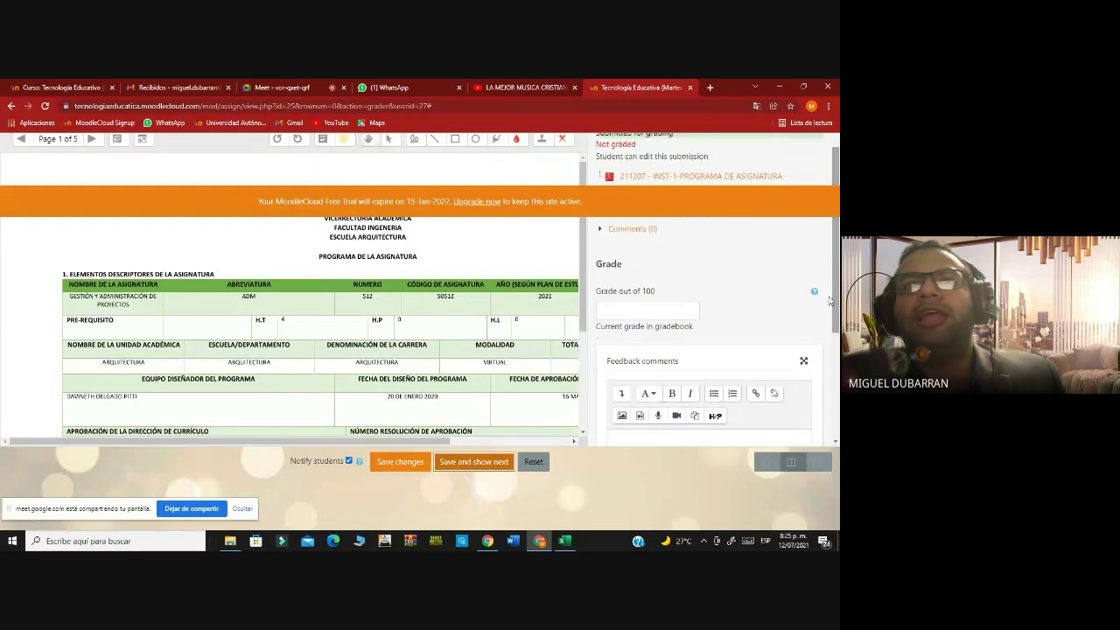
pyautogui.click(626, 308)
pyautogui.write('100')
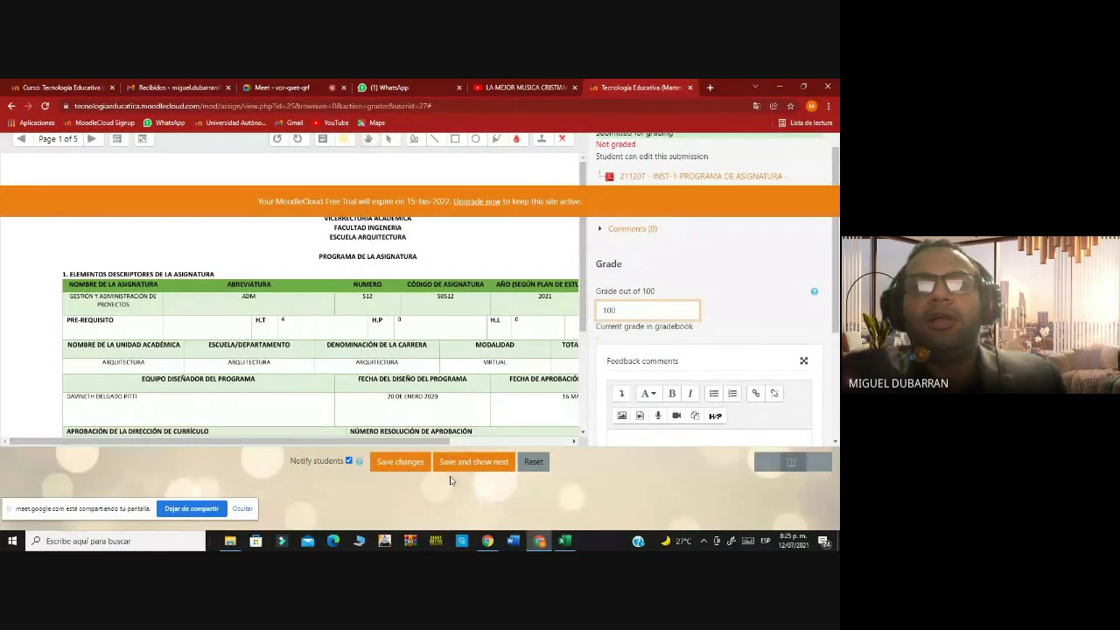
pyautogui.click(477, 462)
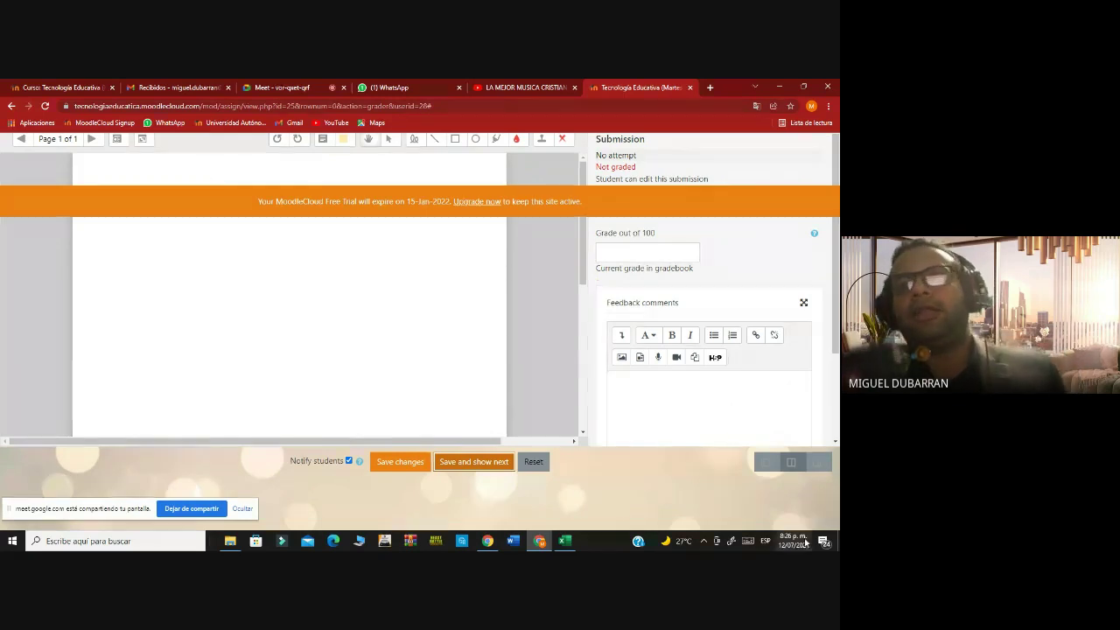
# - Check the date on the system calendar, then grade this student 100 and save
pyautogui.click(636, 484)
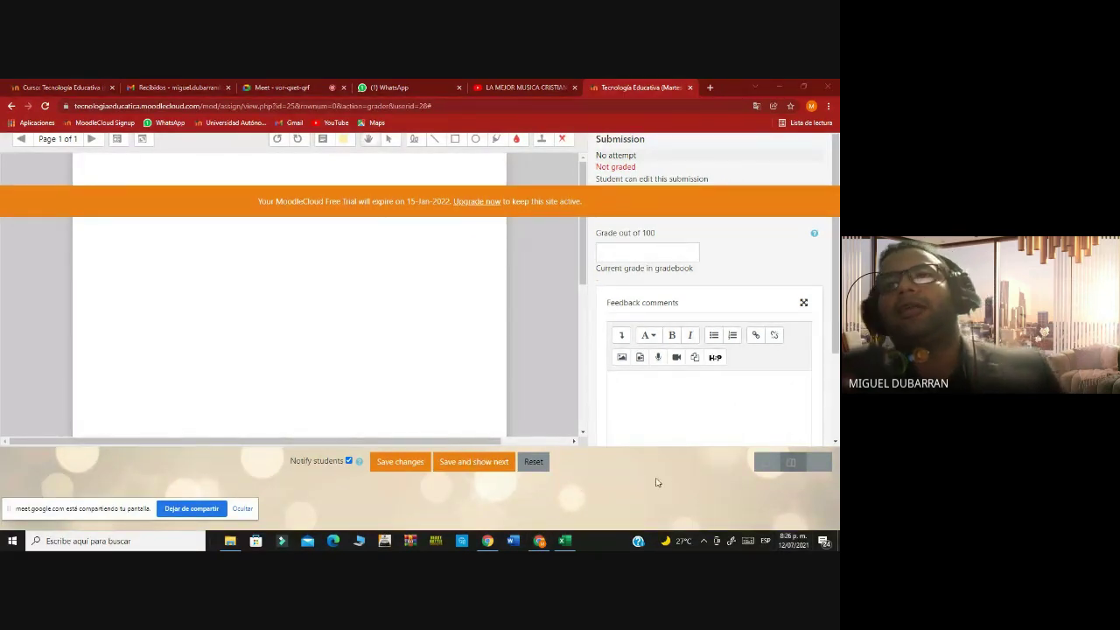
pyautogui.click(793, 541)
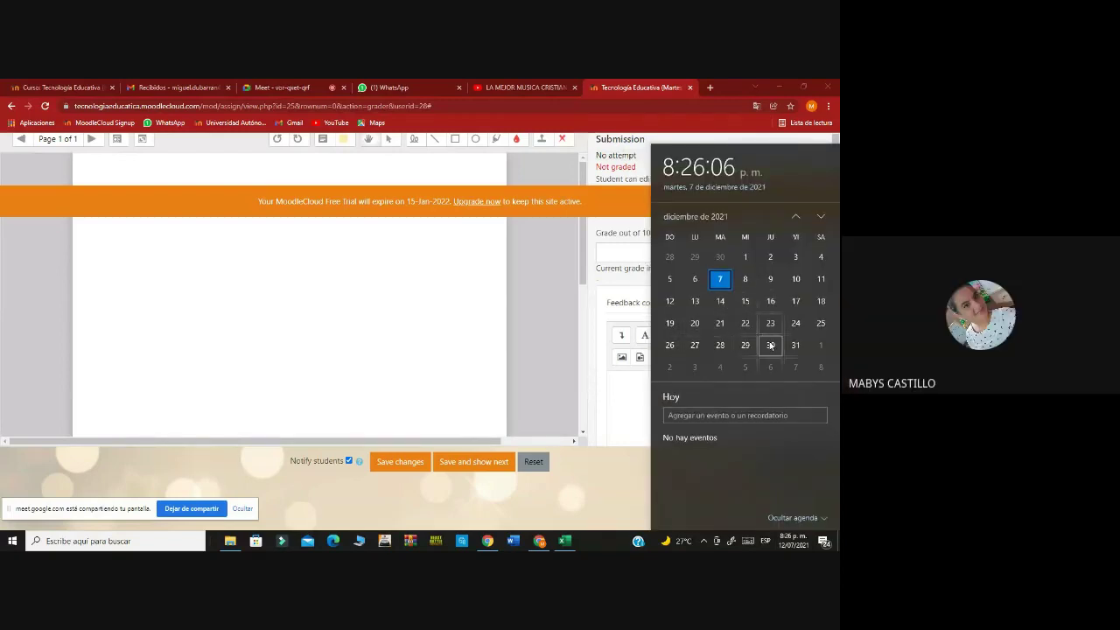
pyautogui.click(632, 256)
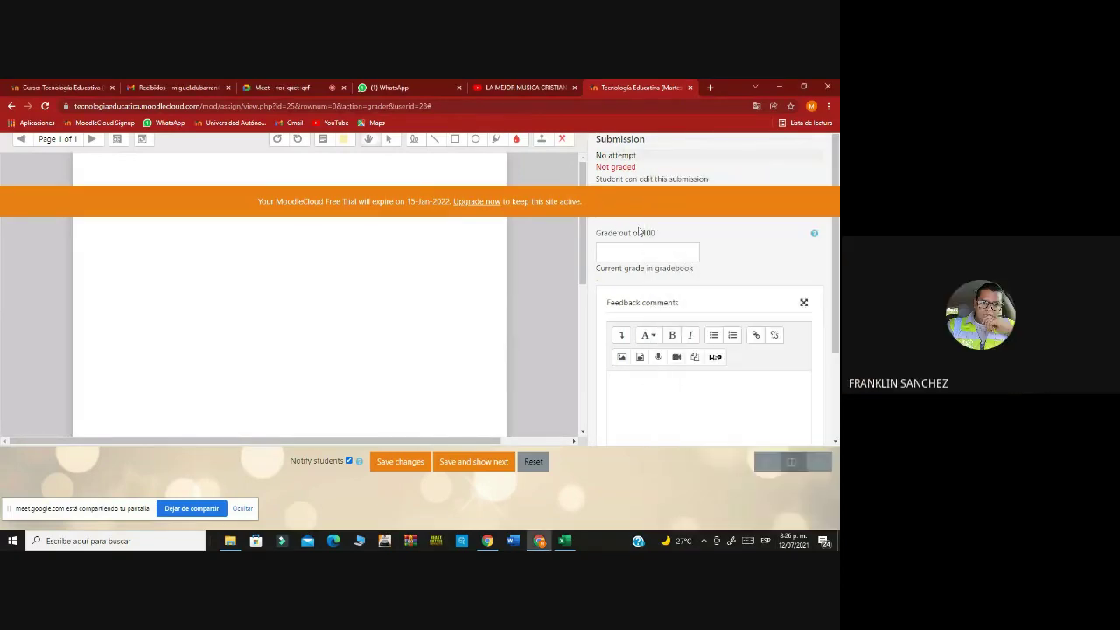
pyautogui.click(631, 256)
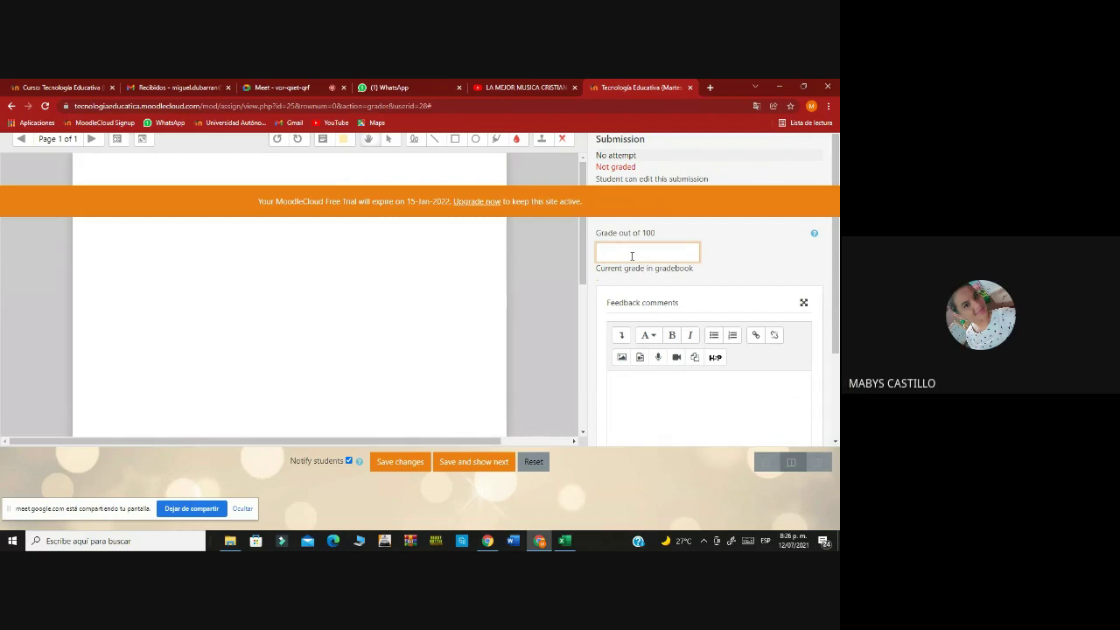
pyautogui.write('100')
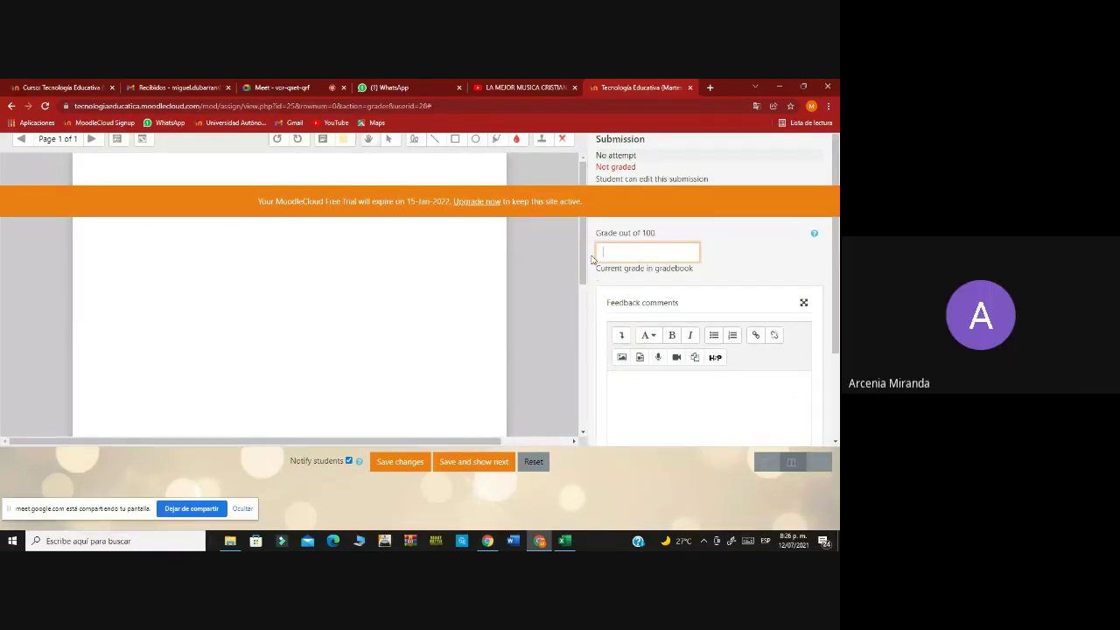
pyautogui.click(473, 462)
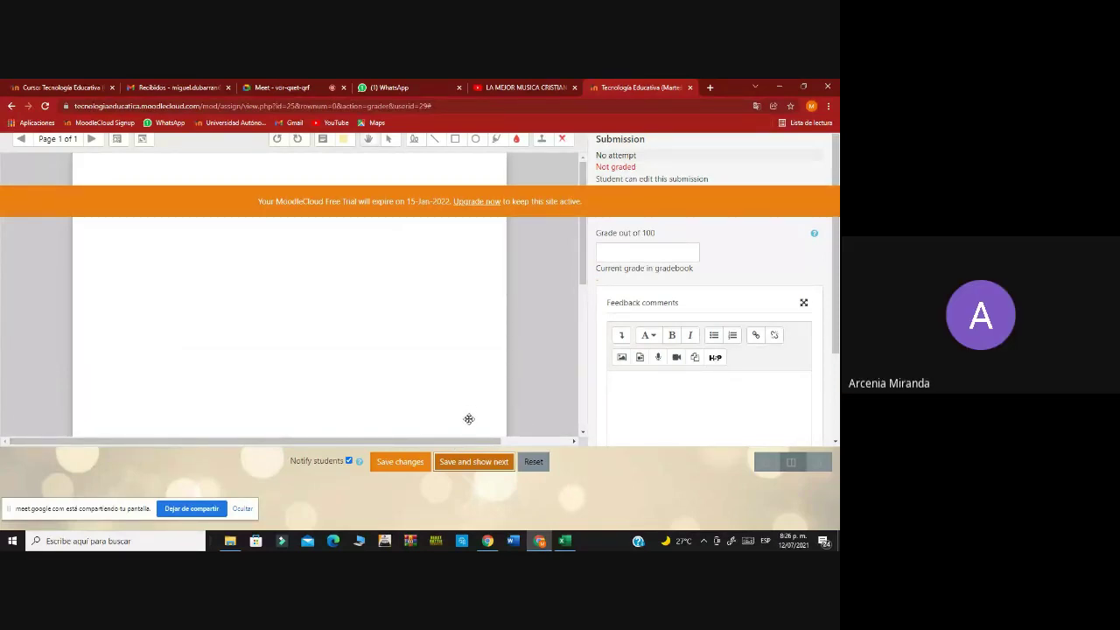
# - Check the system calendar again and save to skip to the next student
pyautogui.click(798, 544)
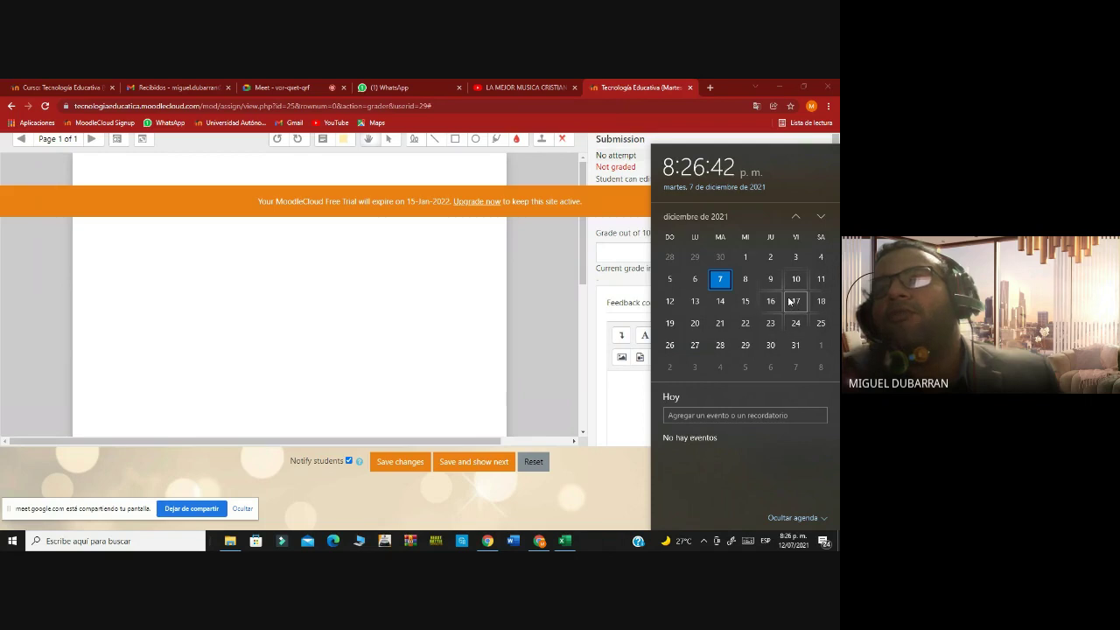
pyautogui.click(549, 311)
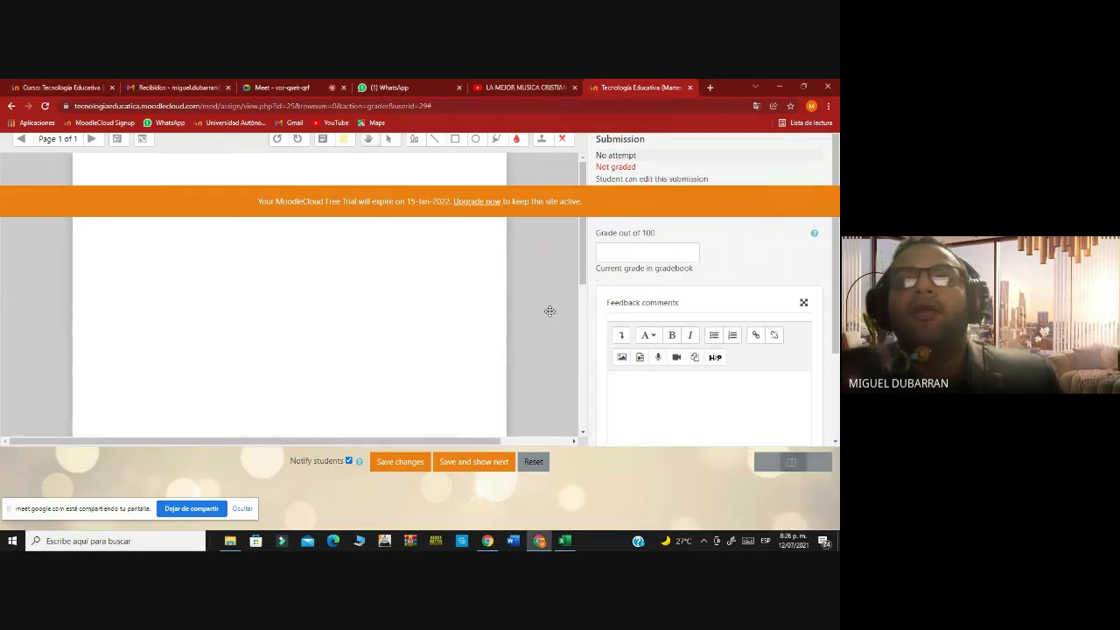
pyautogui.click(466, 463)
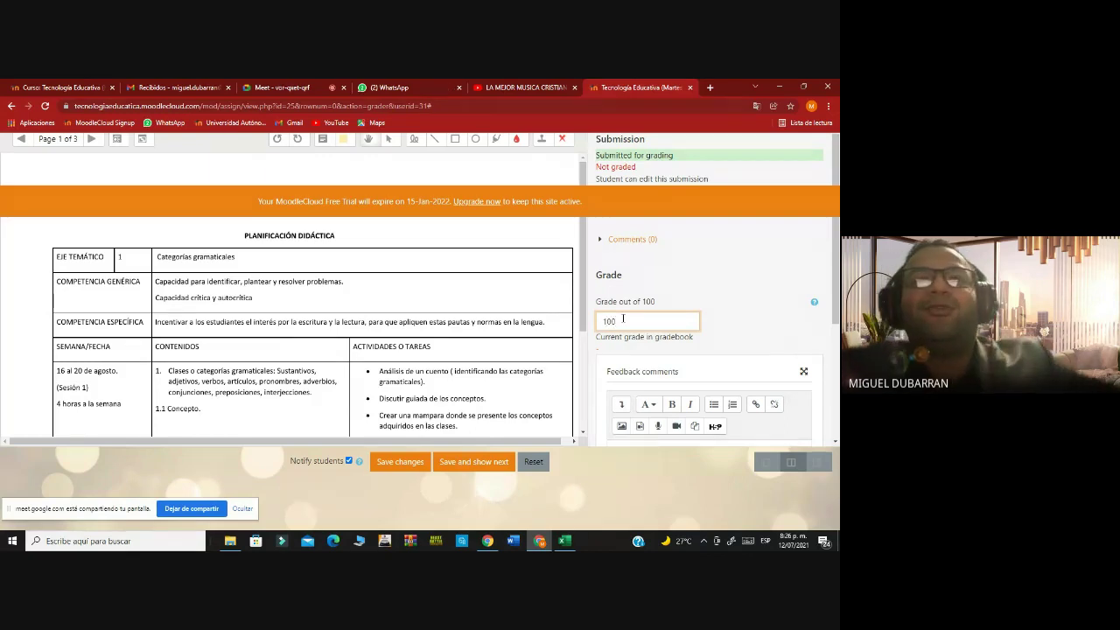
# - Save, grade the next submission 100, glance at the video call, and save again
pyautogui.click(473, 461)
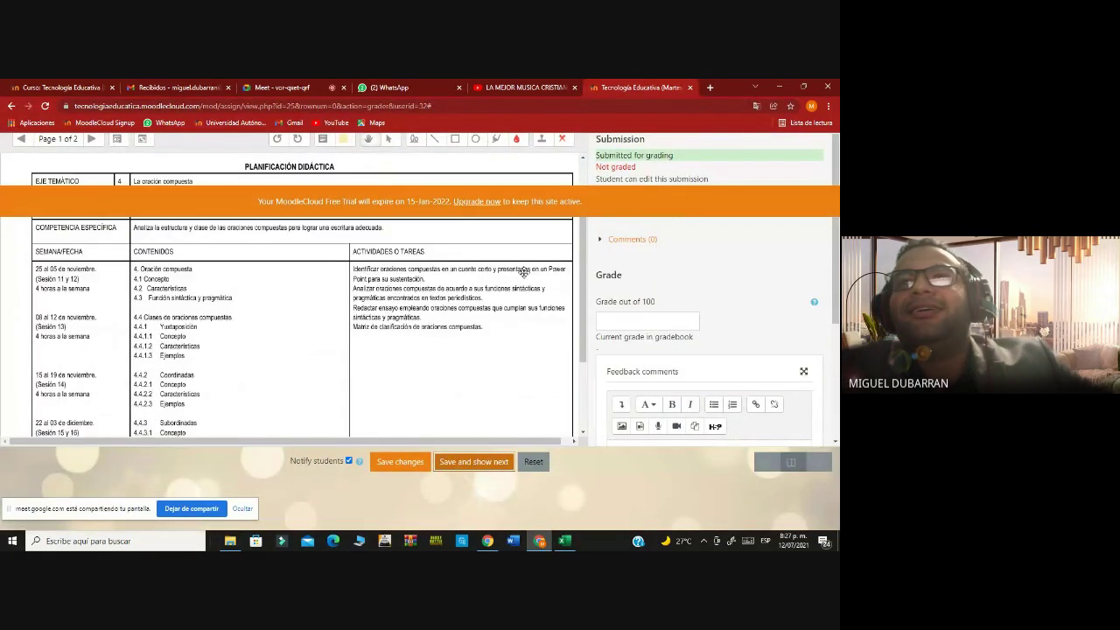
pyautogui.click(626, 323)
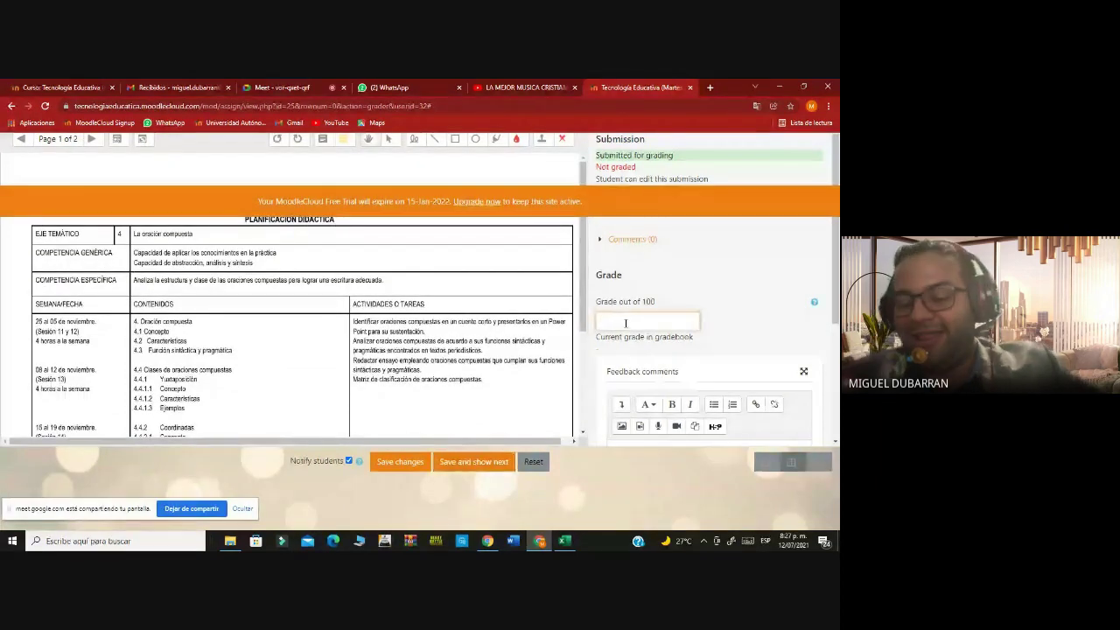
pyautogui.write('100')
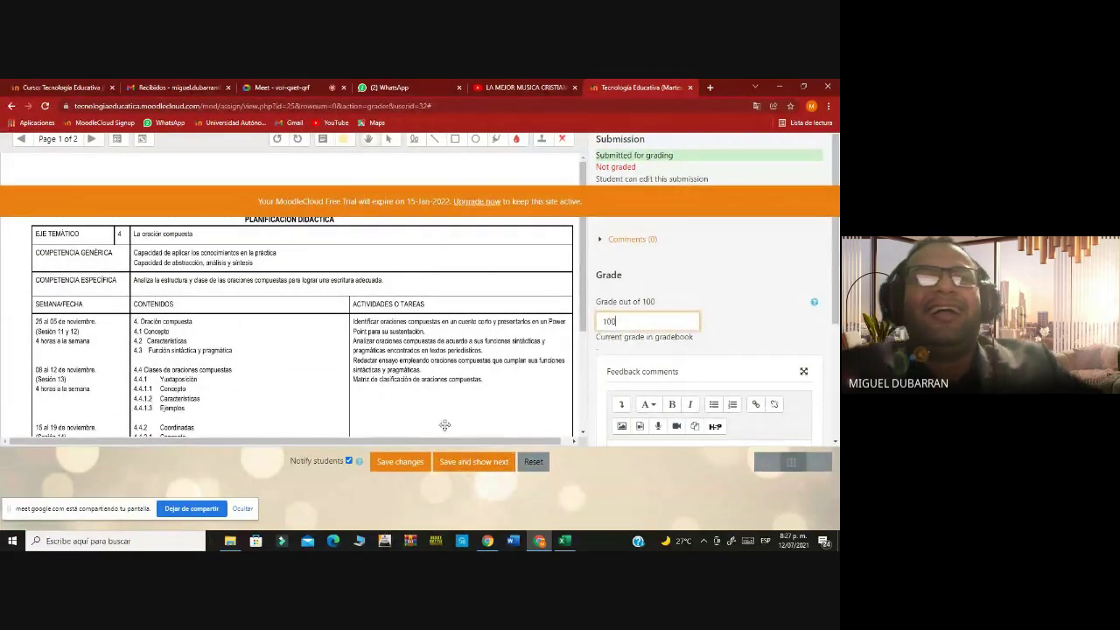
pyautogui.click(471, 462)
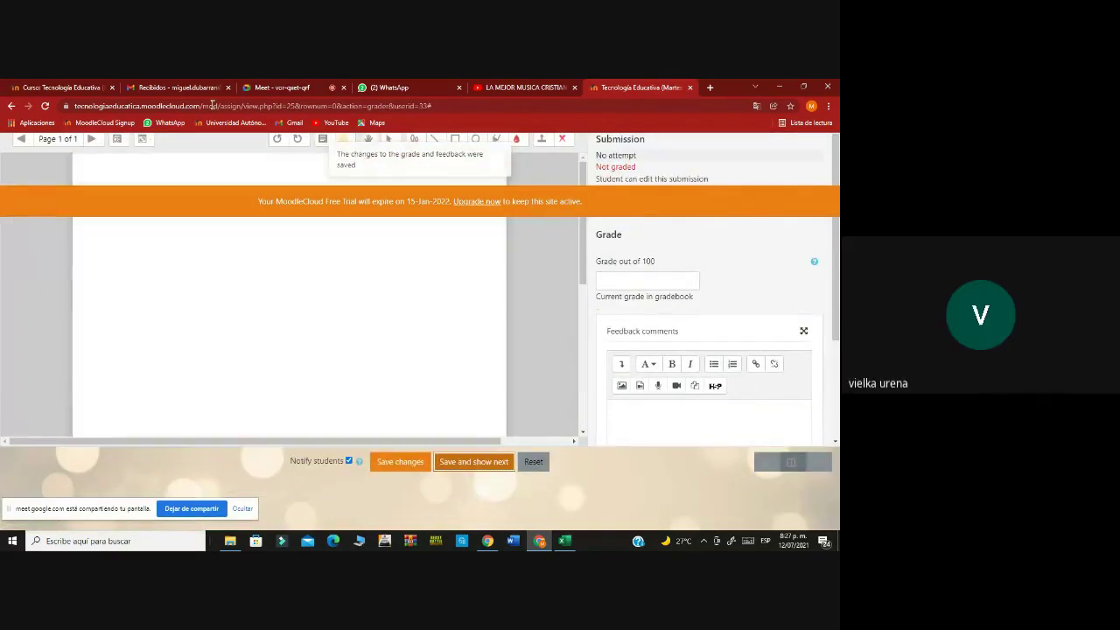
pyautogui.click(301, 88)
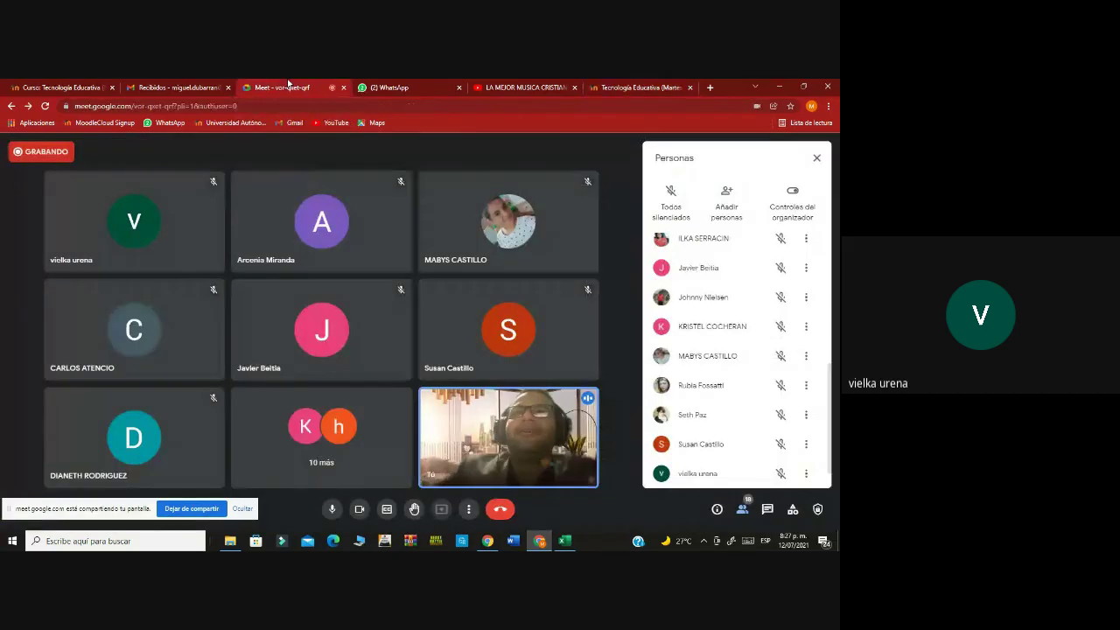
pyautogui.click(642, 87)
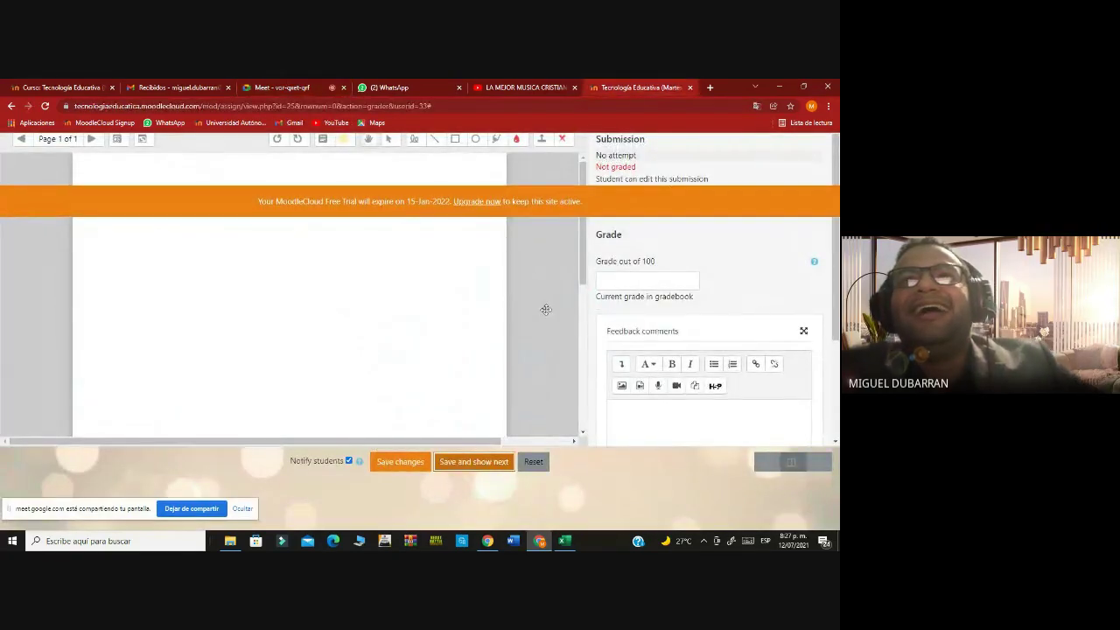
pyautogui.click(469, 461)
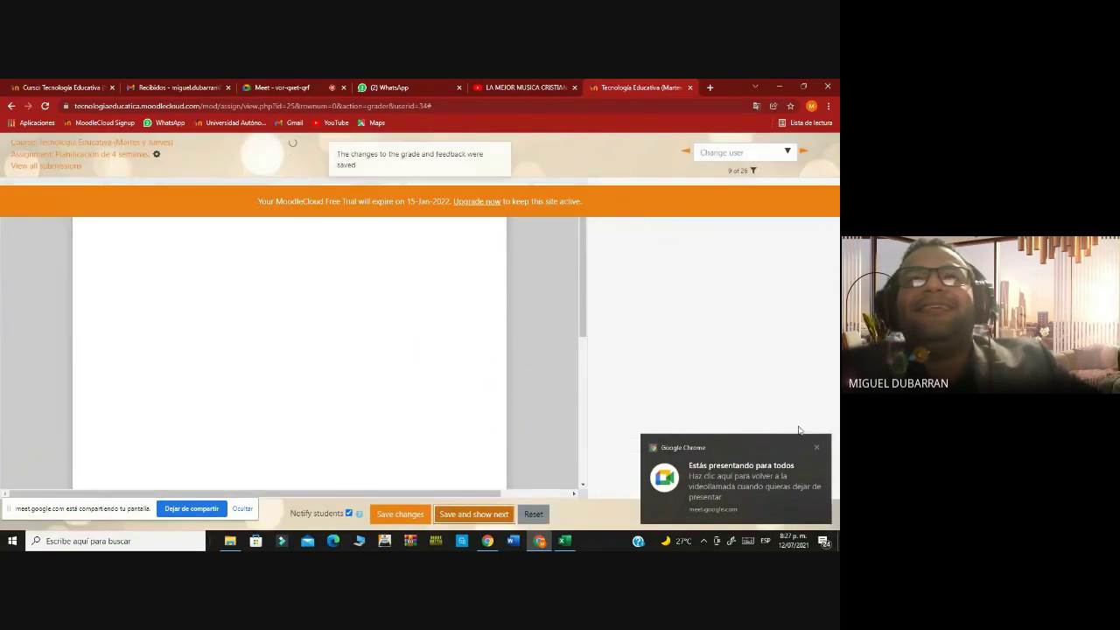
# - Dismiss the presenting notification, then grade this lesson plan 80 and save
pyautogui.click(816, 447)
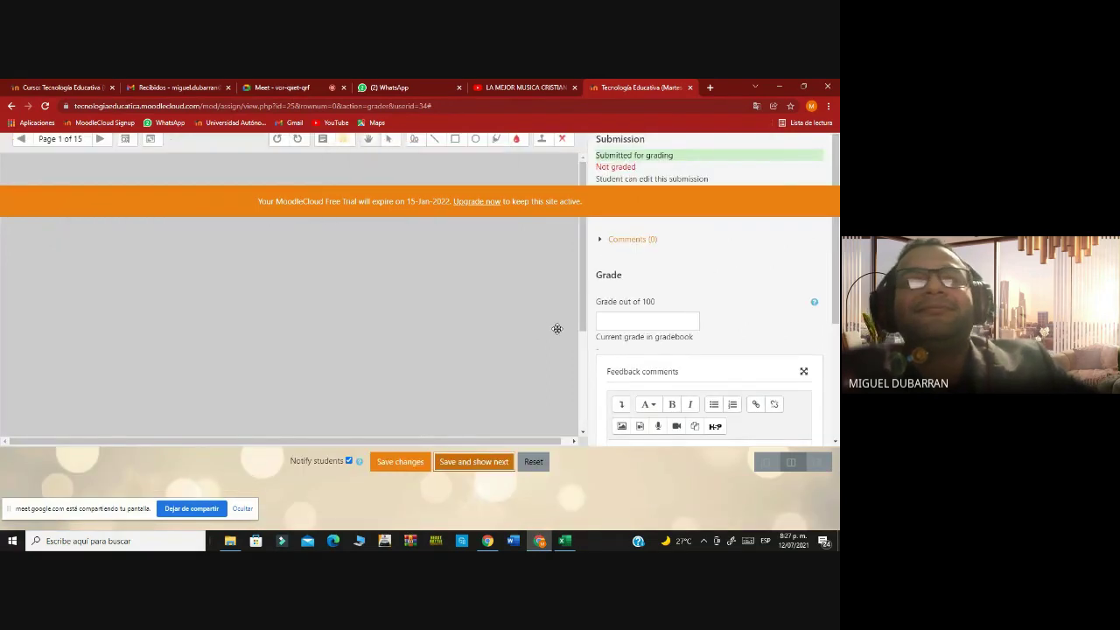
pyautogui.scroll(-3, 556, 327)
pyautogui.scroll(3, 504, 327)
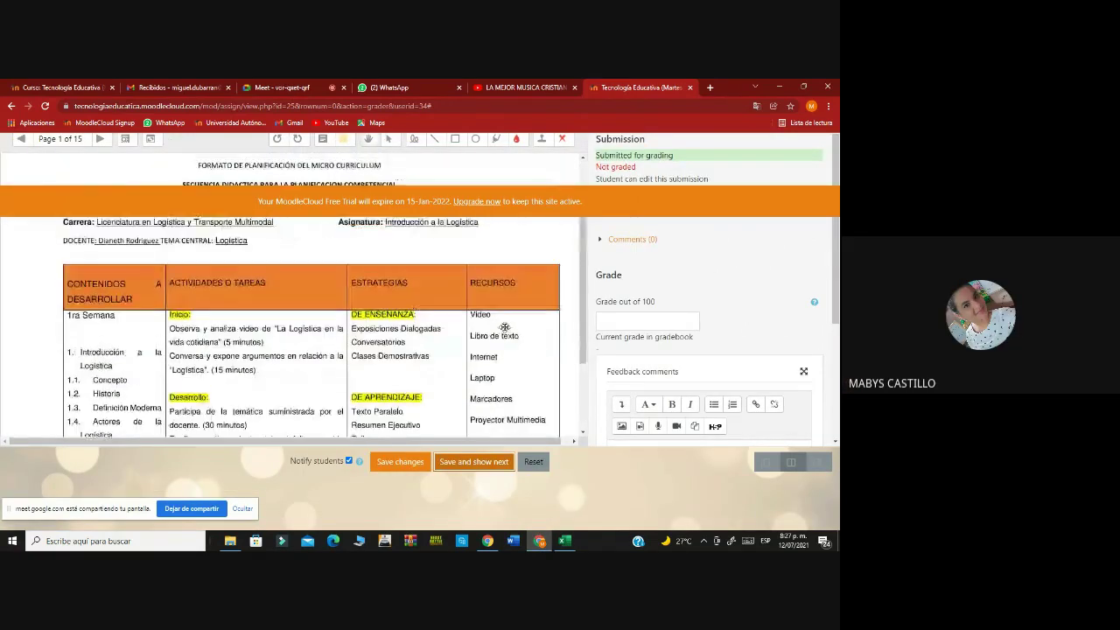
pyautogui.click(607, 324)
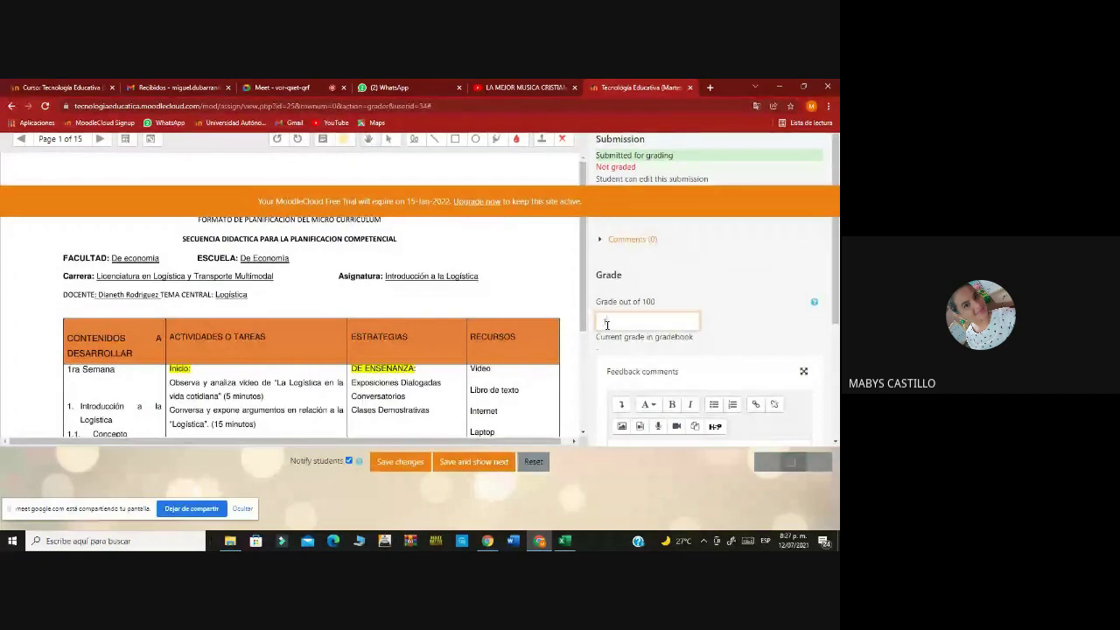
pyautogui.write('80')
pyautogui.click(473, 461)
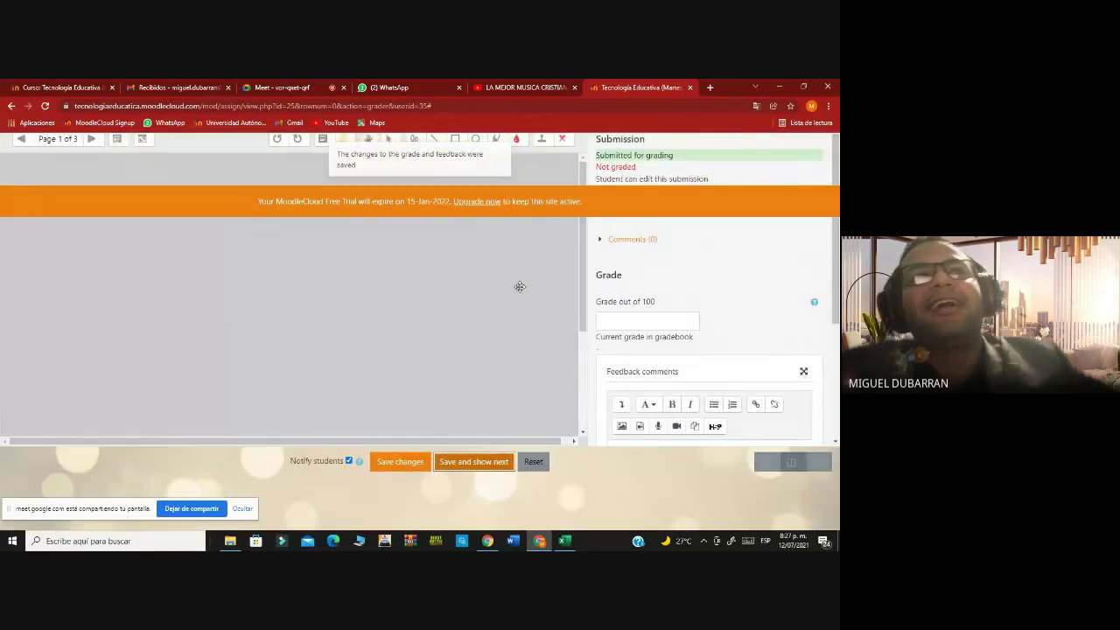
# - Grade the next submission 100 and save, then bring up the Google Meet call
pyautogui.click(621, 319)
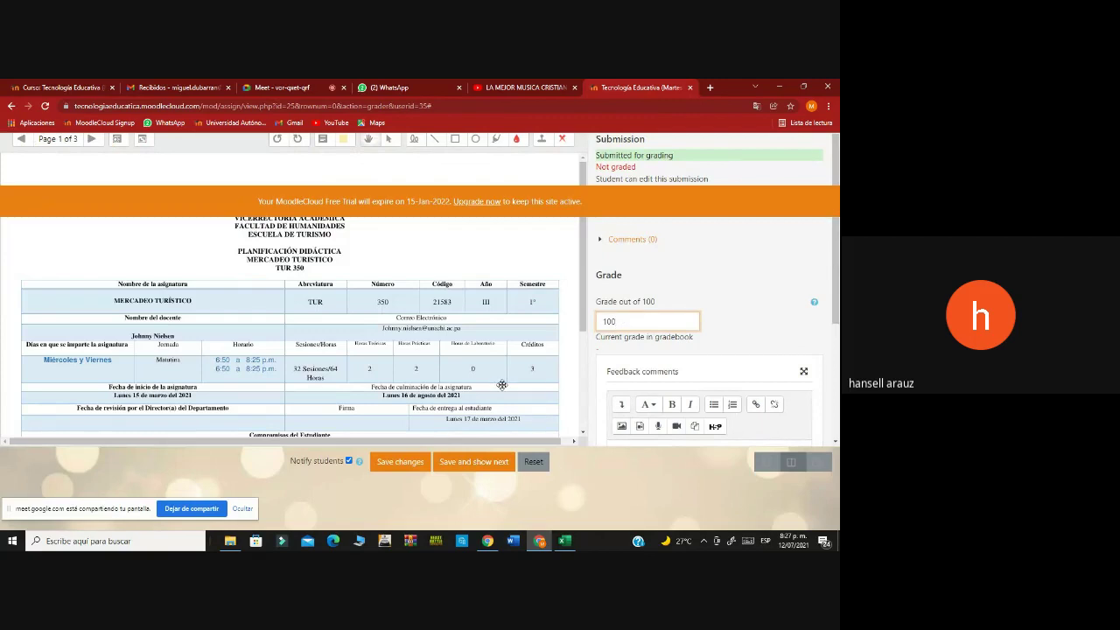
pyautogui.write('100')
pyautogui.click(473, 461)
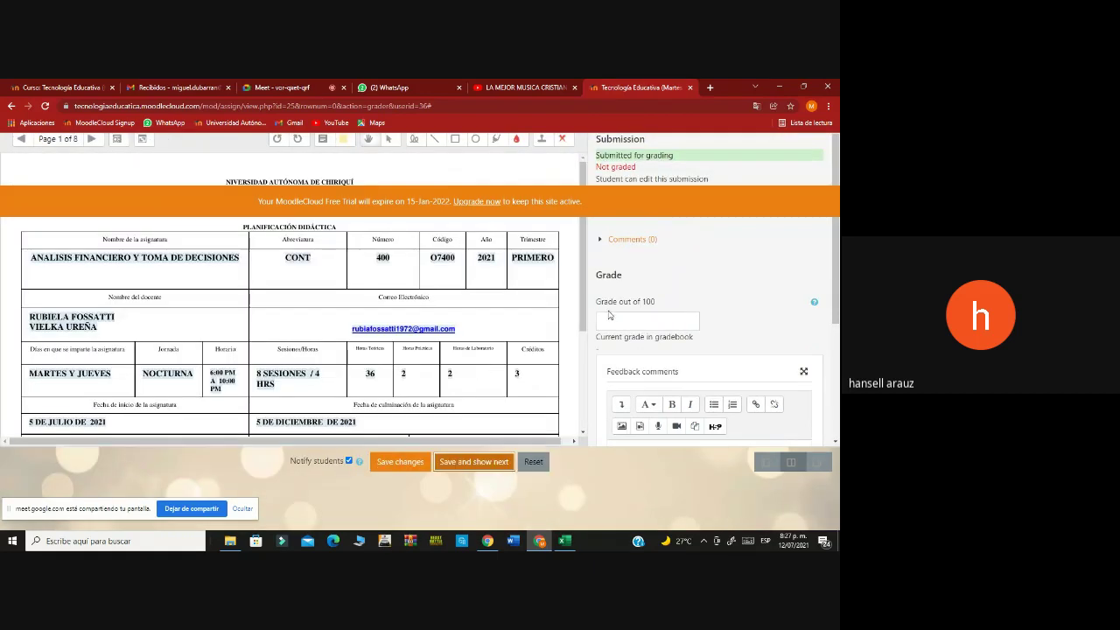
pyautogui.click(612, 316)
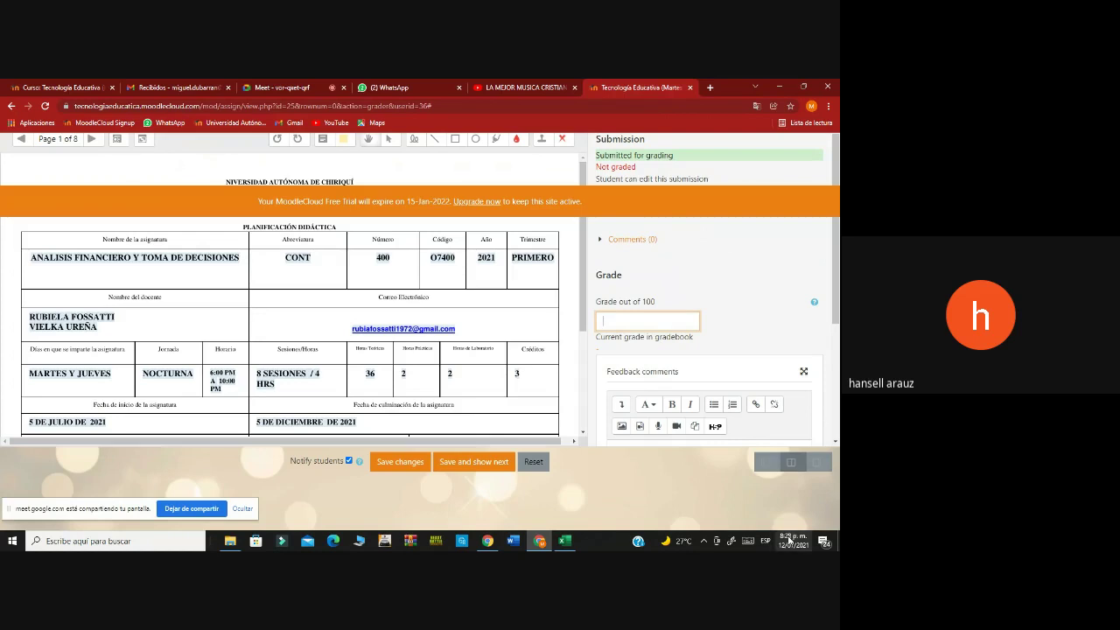
pyautogui.click(280, 87)
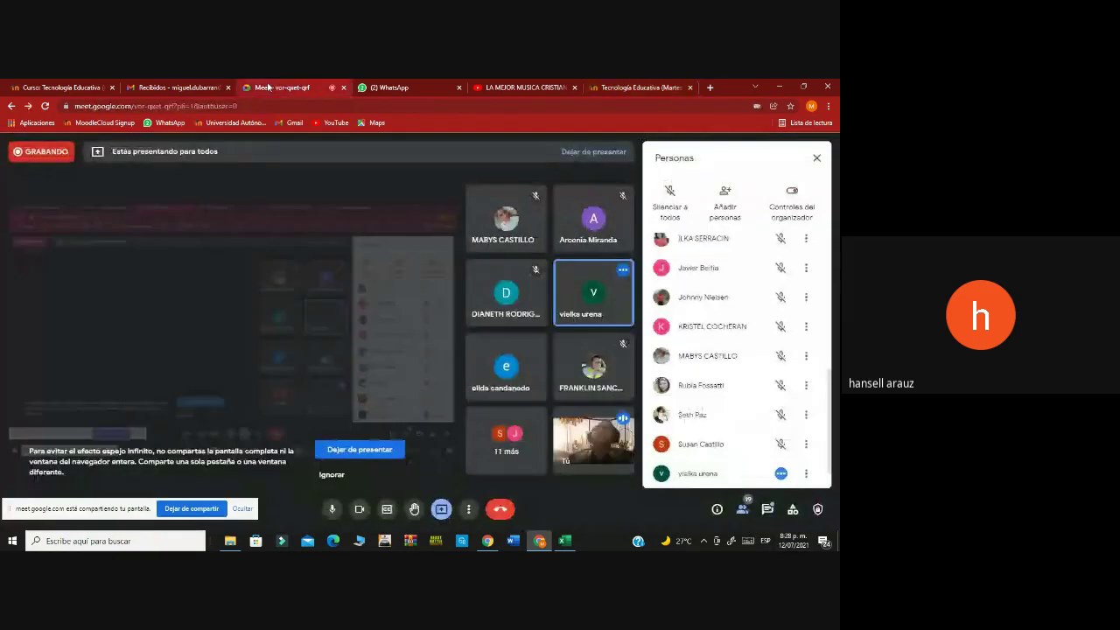
# - Back in the grader, close the calendar, then grade this submission 100 and save
pyautogui.click(615, 85)
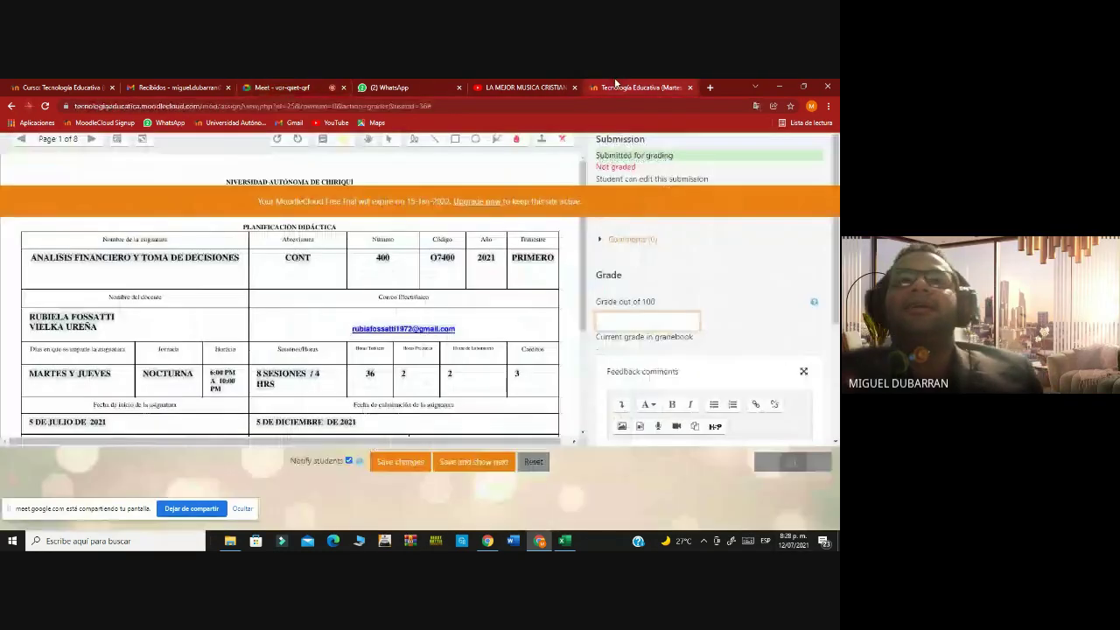
pyautogui.click(792, 541)
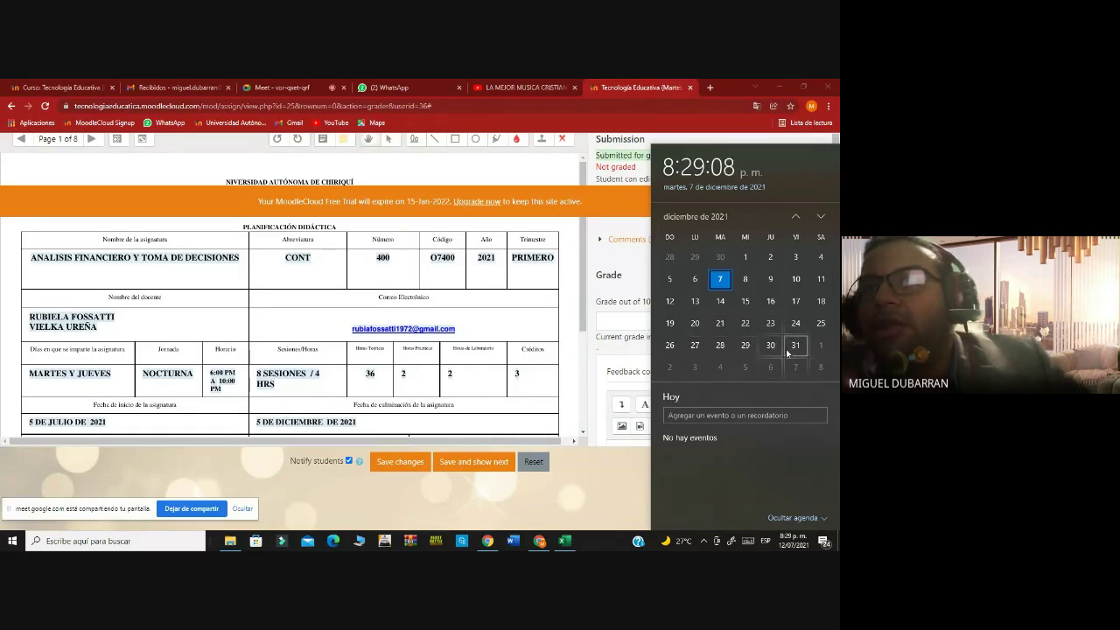
pyautogui.click(641, 306)
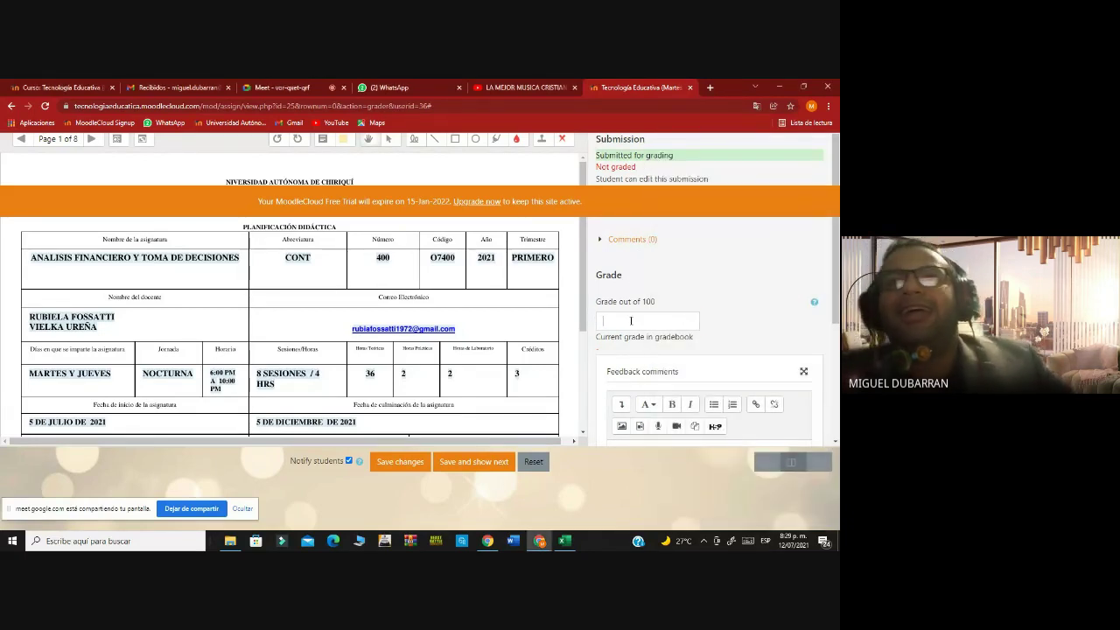
pyautogui.click(631, 321)
pyautogui.write('100')
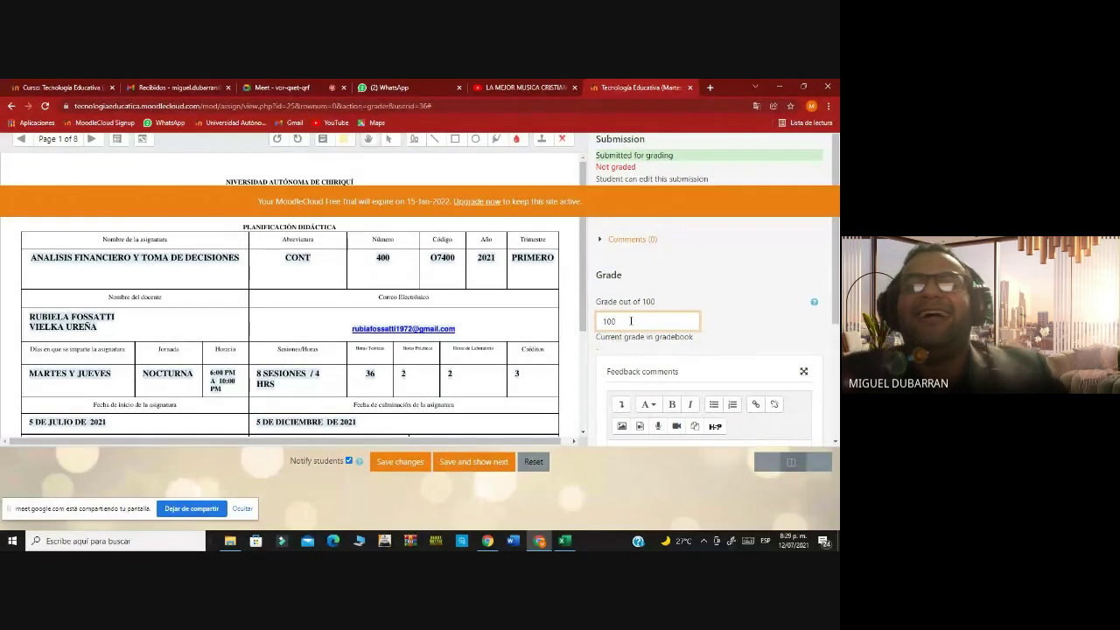
pyautogui.click(473, 462)
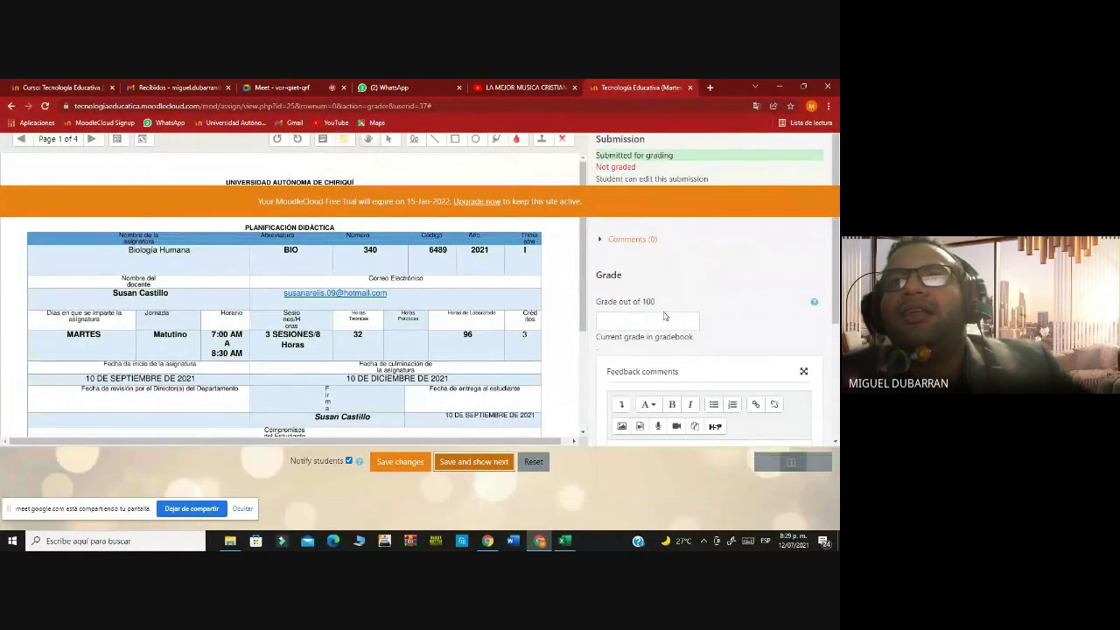
# - Grade this submission 100, save, and advance through the next four students
pyautogui.click(619, 319)
pyautogui.write('100')
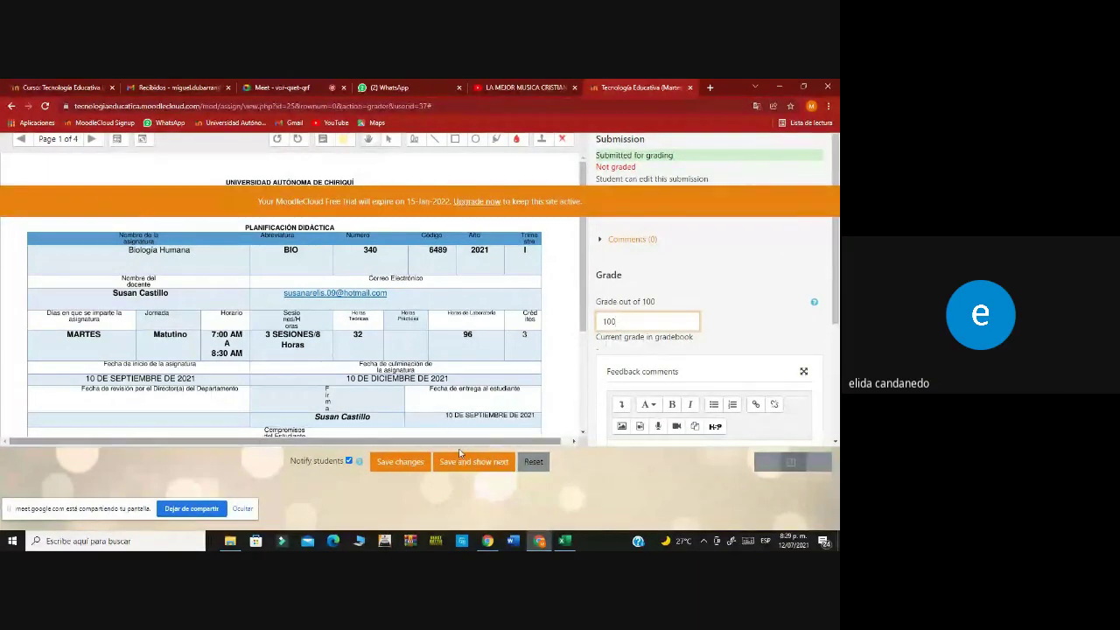
pyautogui.click(468, 461)
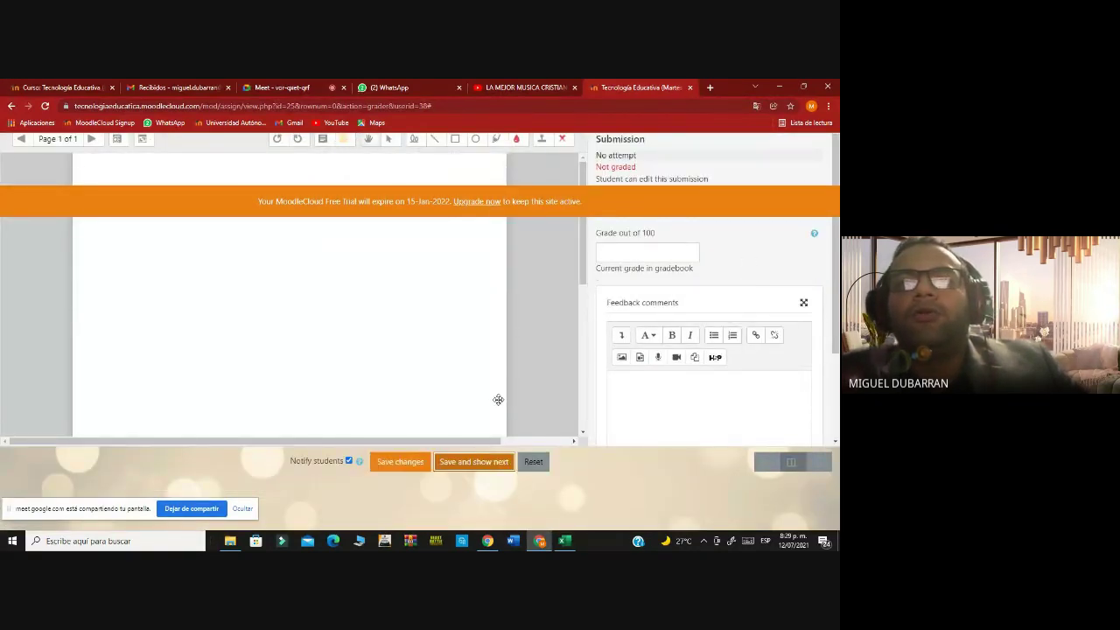
pyautogui.click(468, 466)
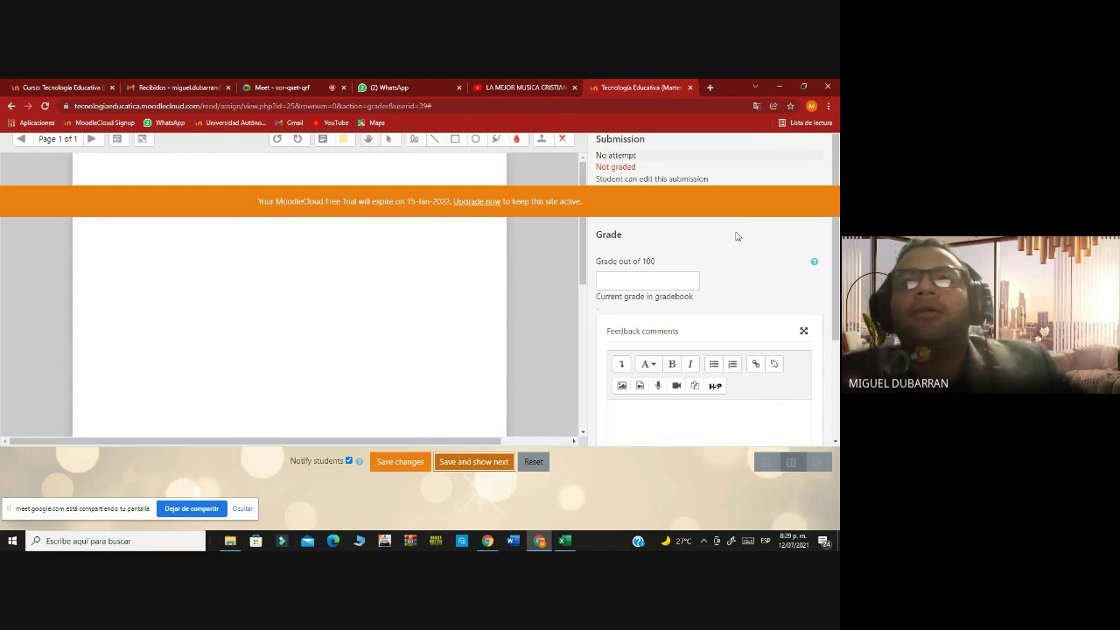
pyautogui.click(473, 463)
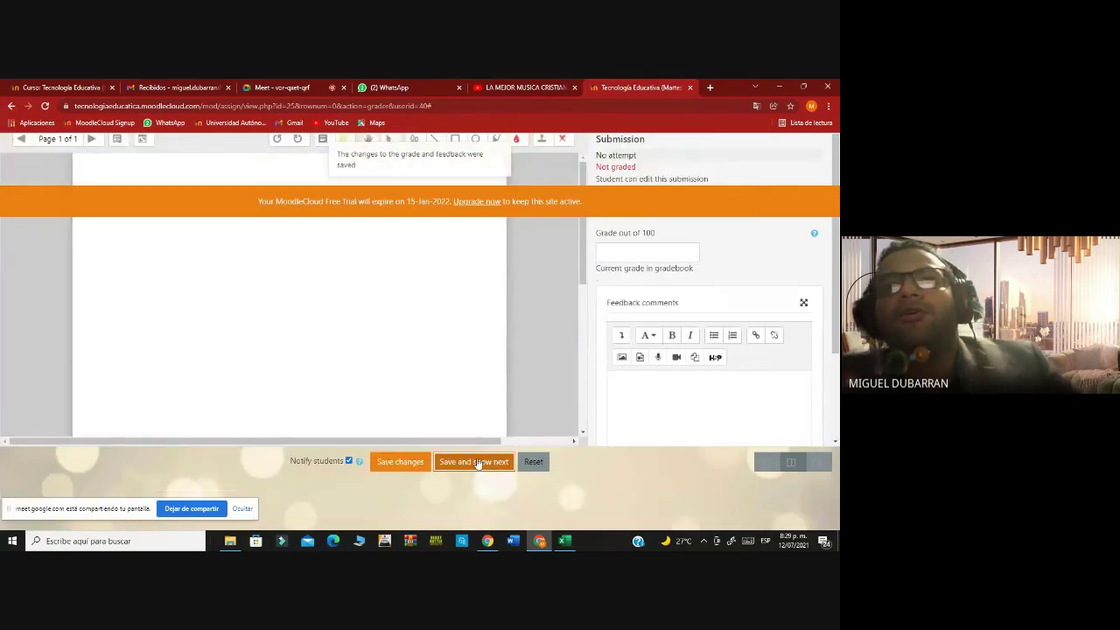
pyautogui.click(475, 461)
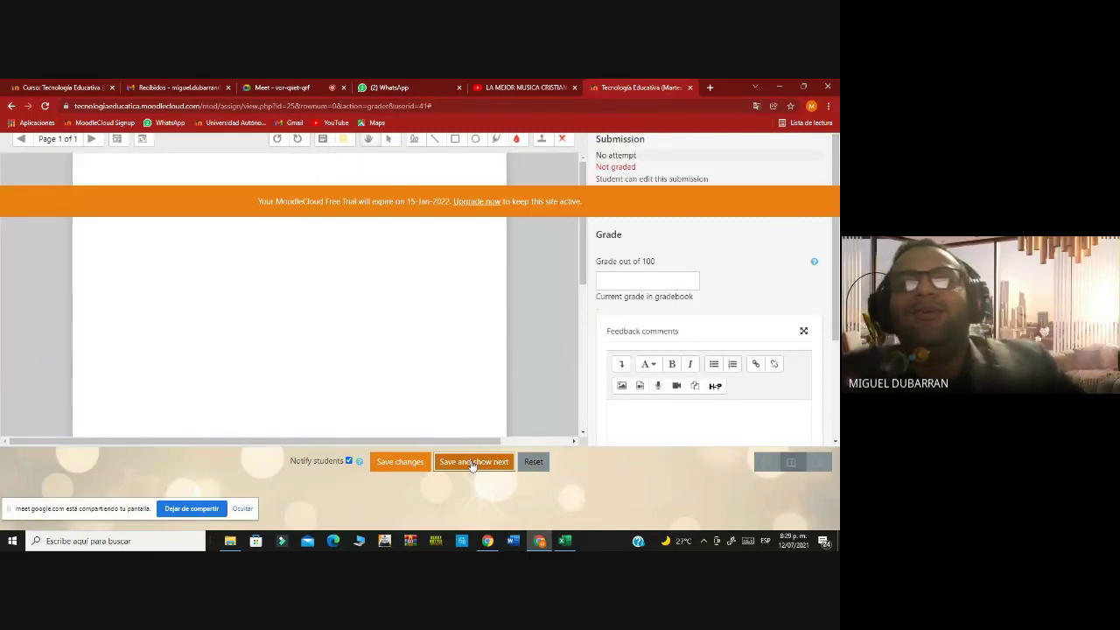
pyautogui.click(472, 462)
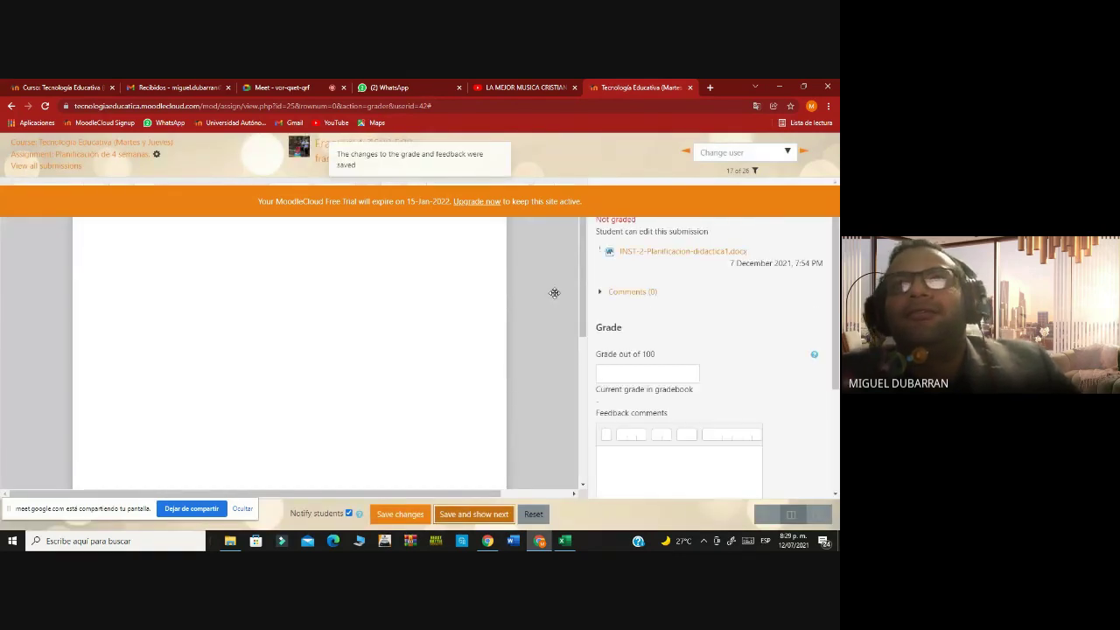
# - Save the following two submissions without entering new grades
pyautogui.click(631, 374)
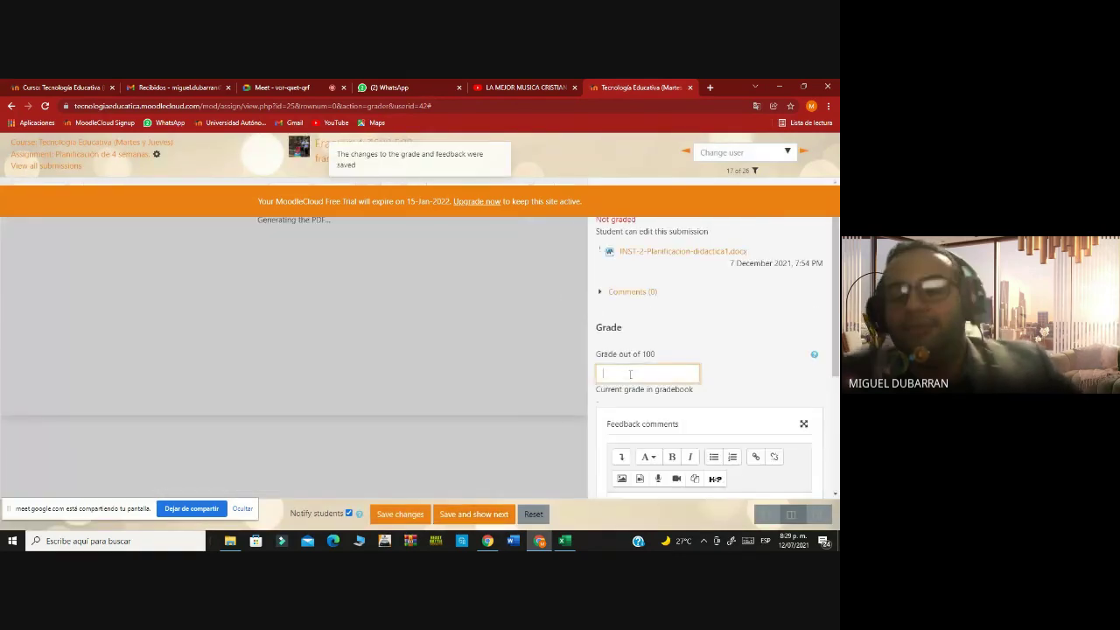
pyautogui.scroll(-1, 551, 437)
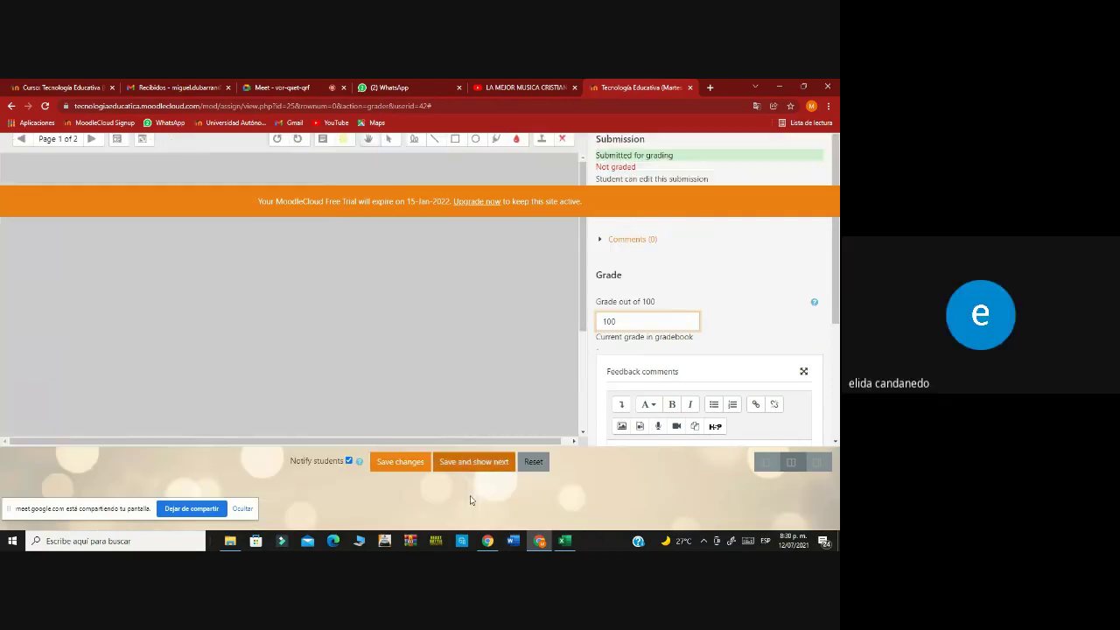
pyautogui.click(477, 462)
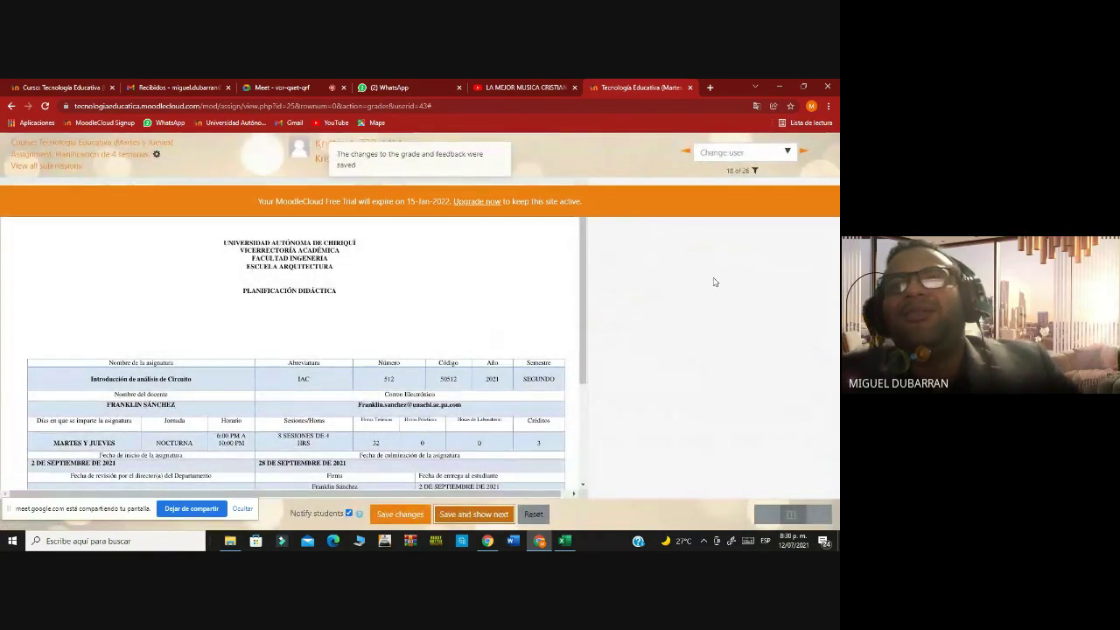
pyautogui.scroll(-1, 710, 309)
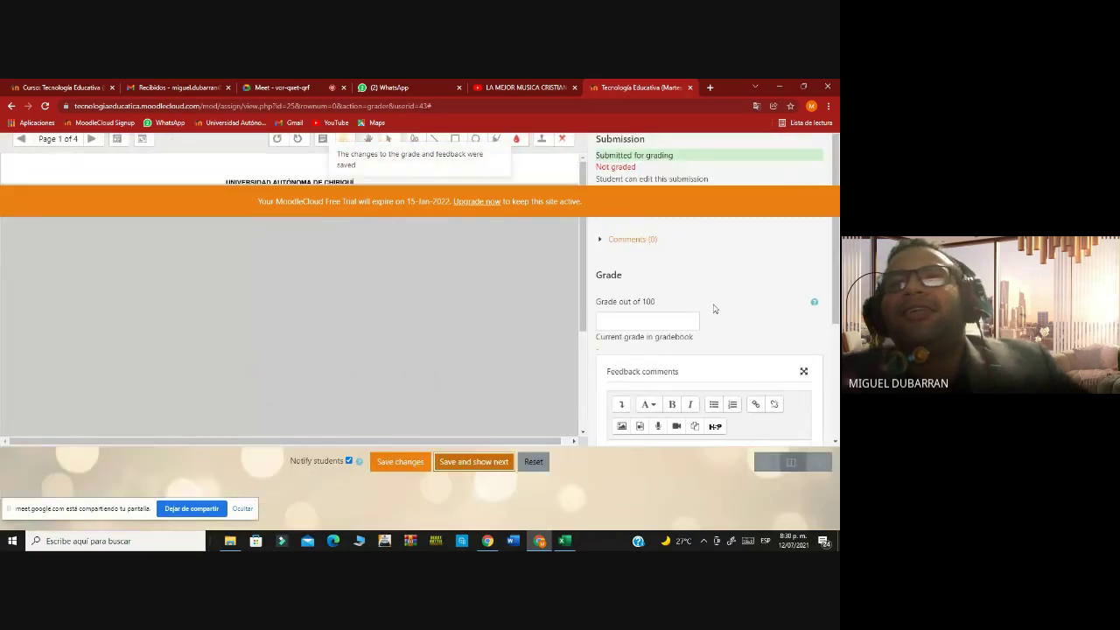
pyautogui.scroll(-1, 700, 298)
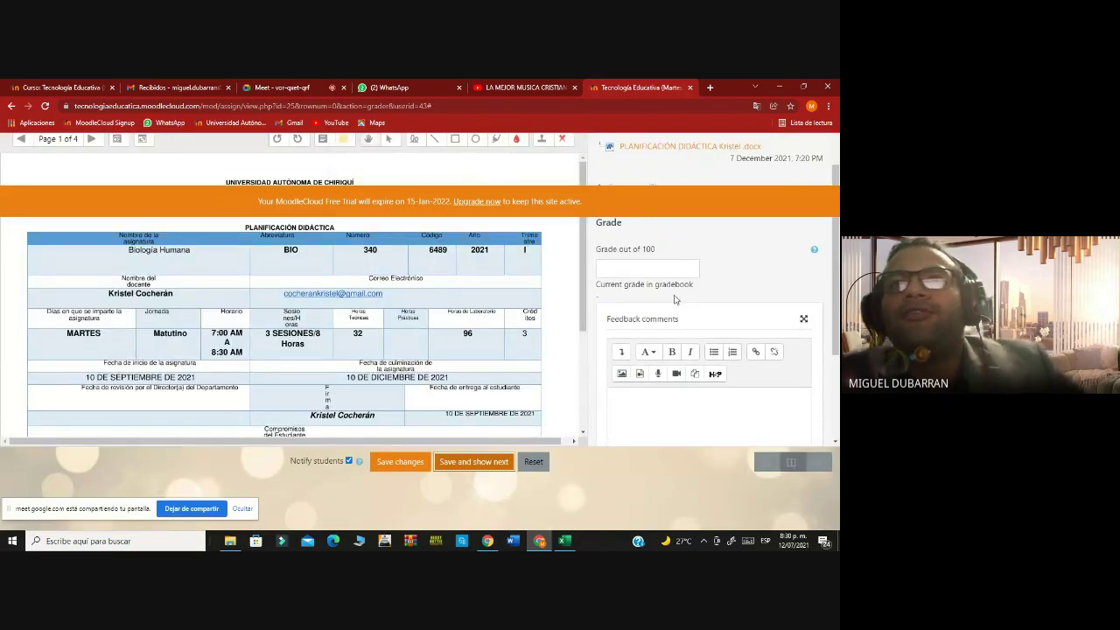
pyautogui.scroll(1, 682, 302)
pyautogui.click(619, 319)
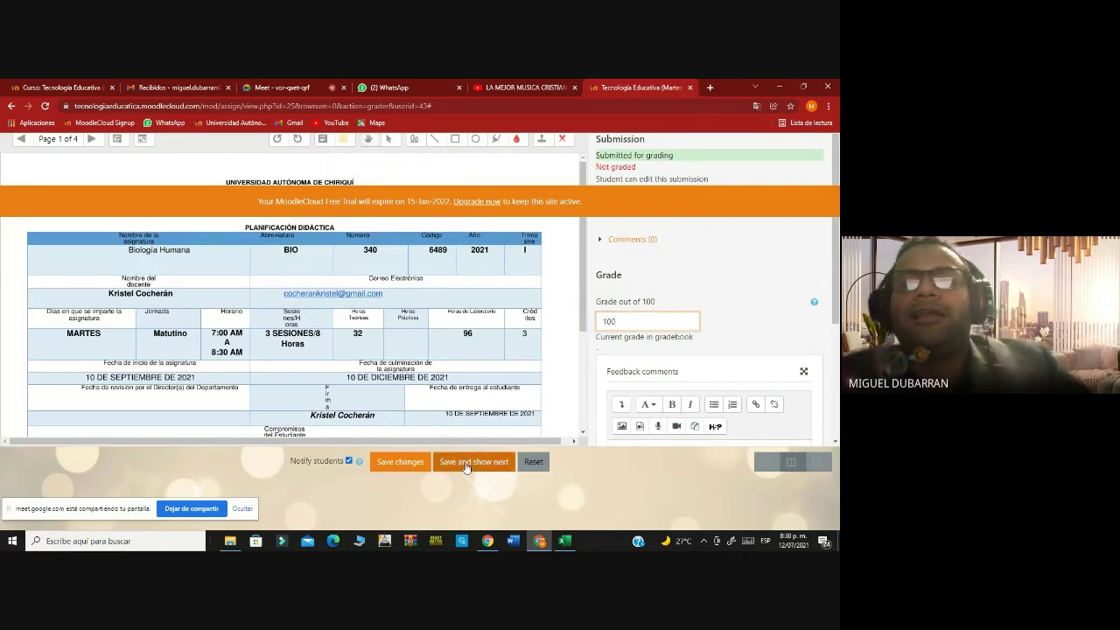
pyautogui.click(485, 462)
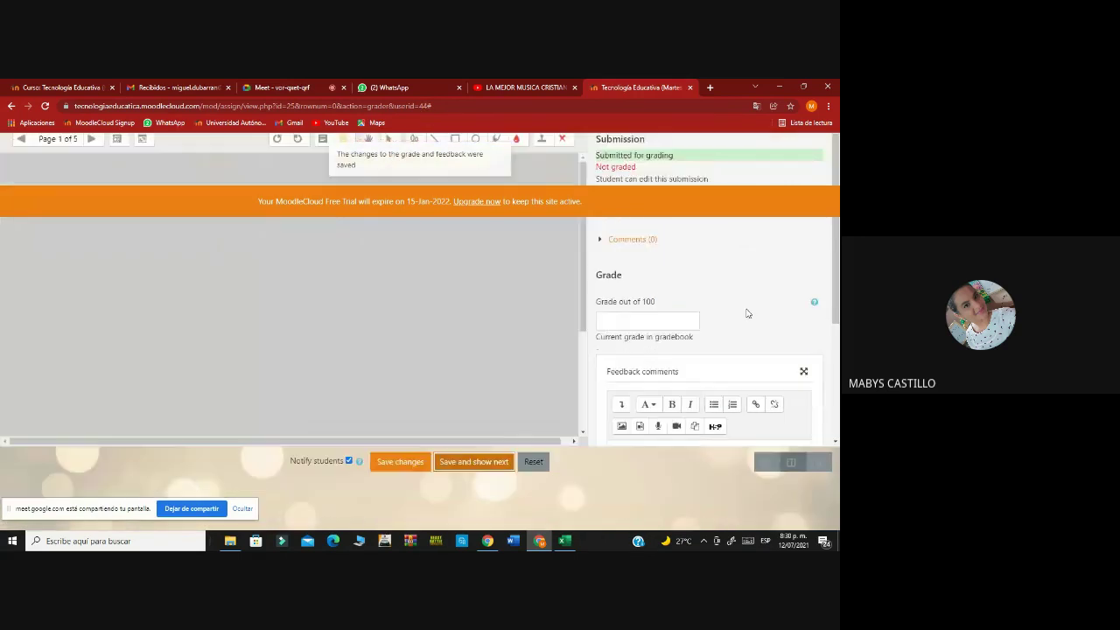
# - Grade another submission 100 and save onward until reaching the no-attempt student
pyautogui.click(633, 322)
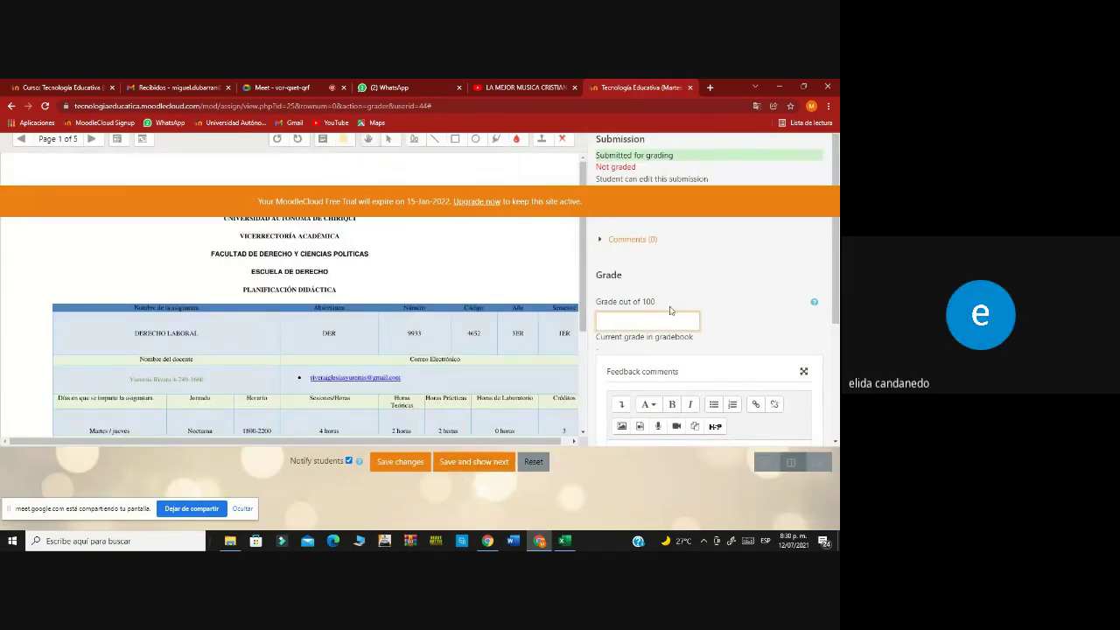
pyautogui.write('100')
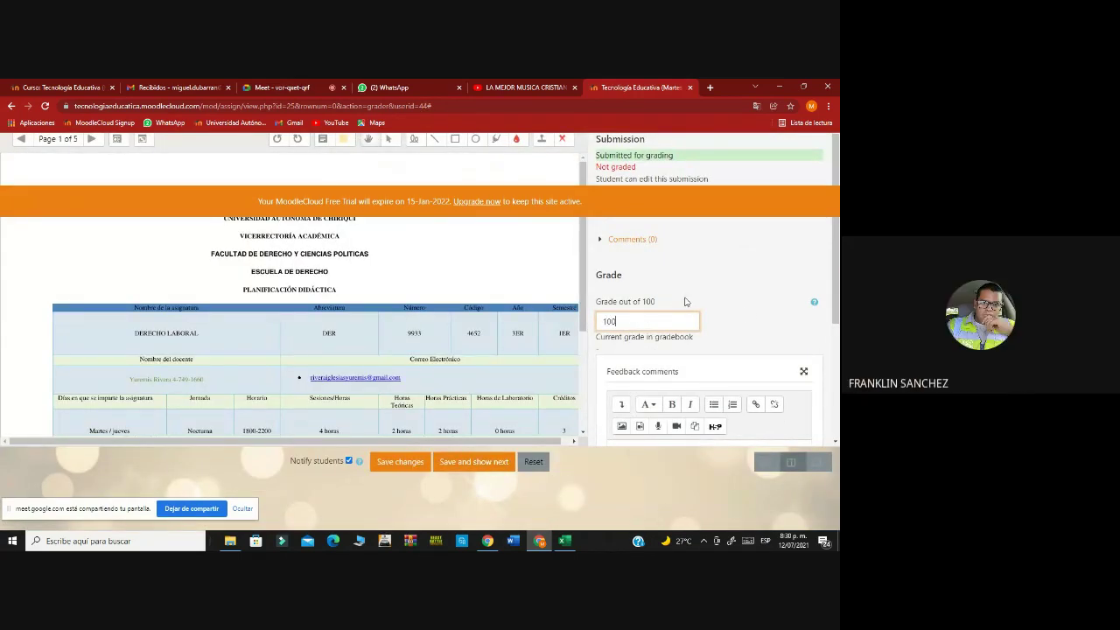
pyautogui.click(479, 461)
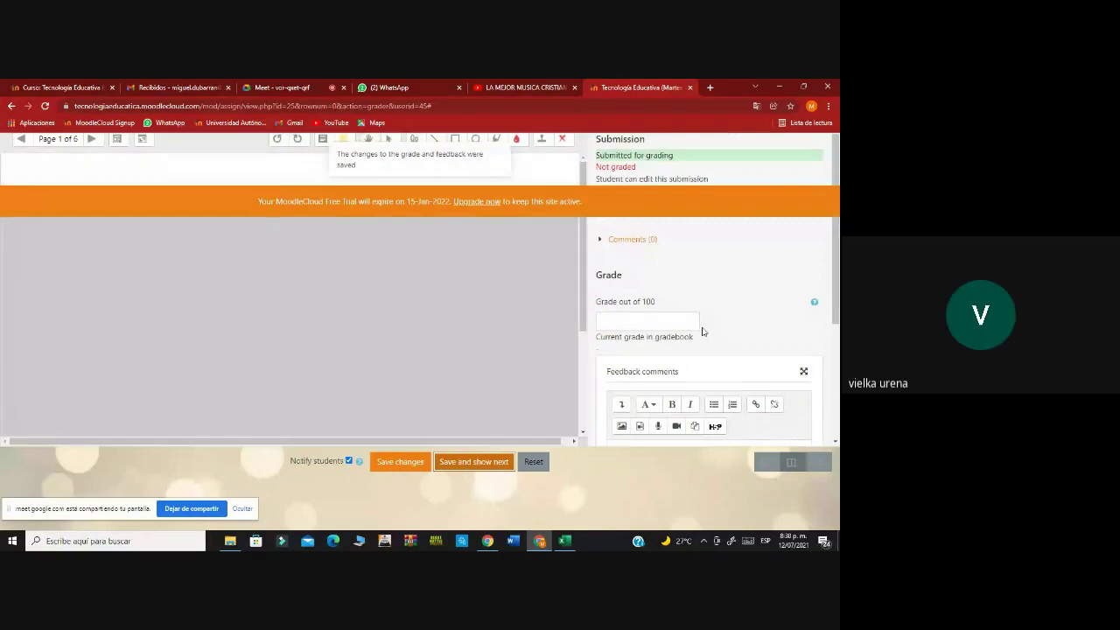
pyautogui.click(622, 323)
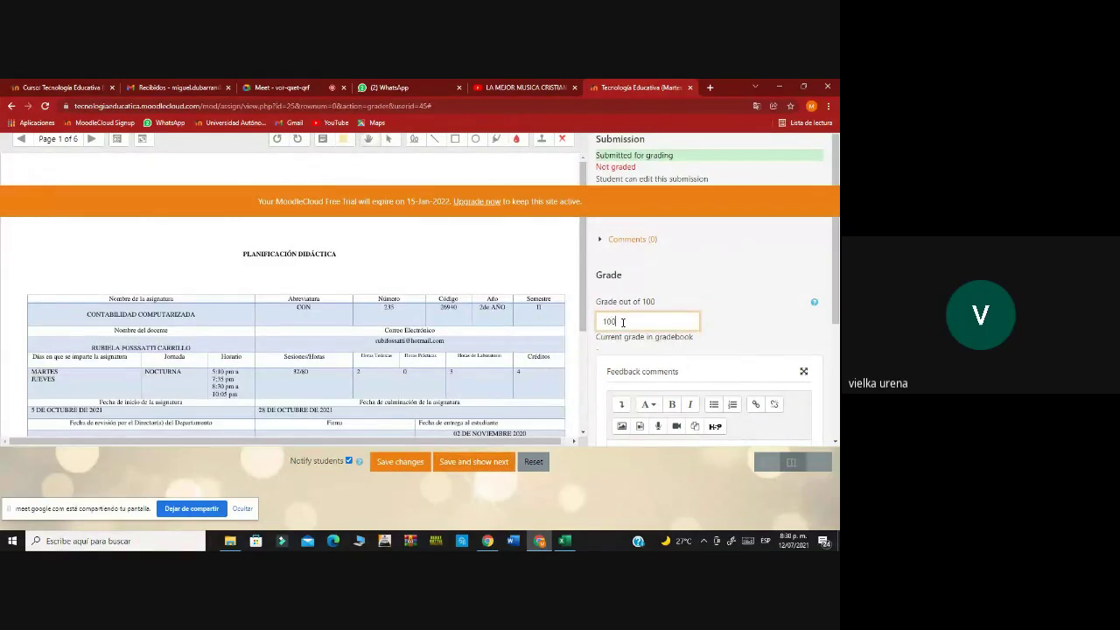
pyautogui.click(465, 461)
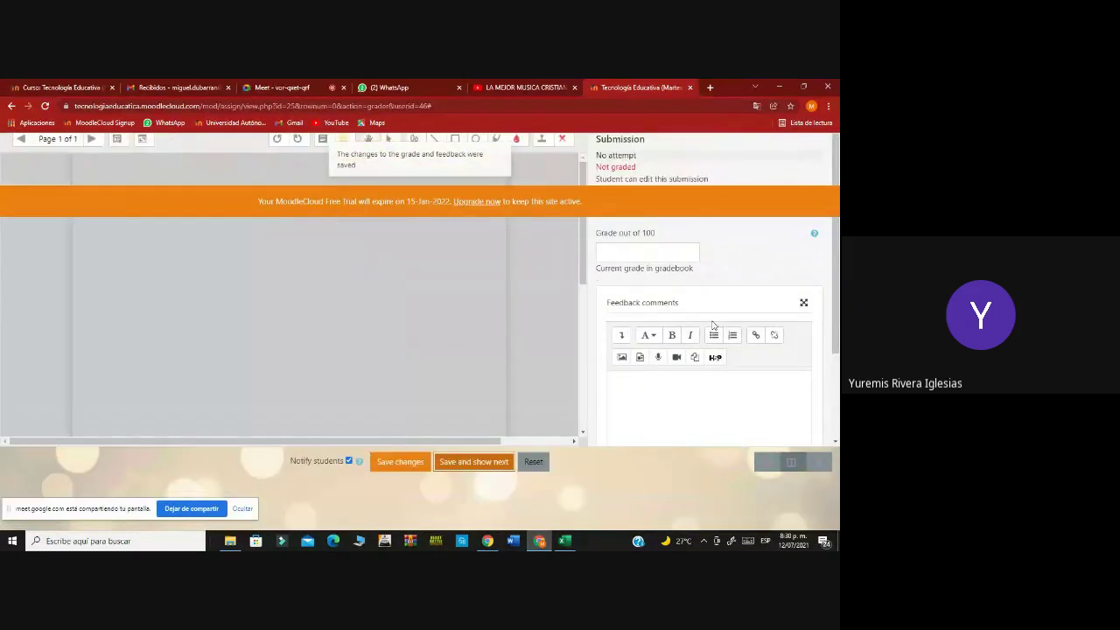
pyautogui.click(464, 462)
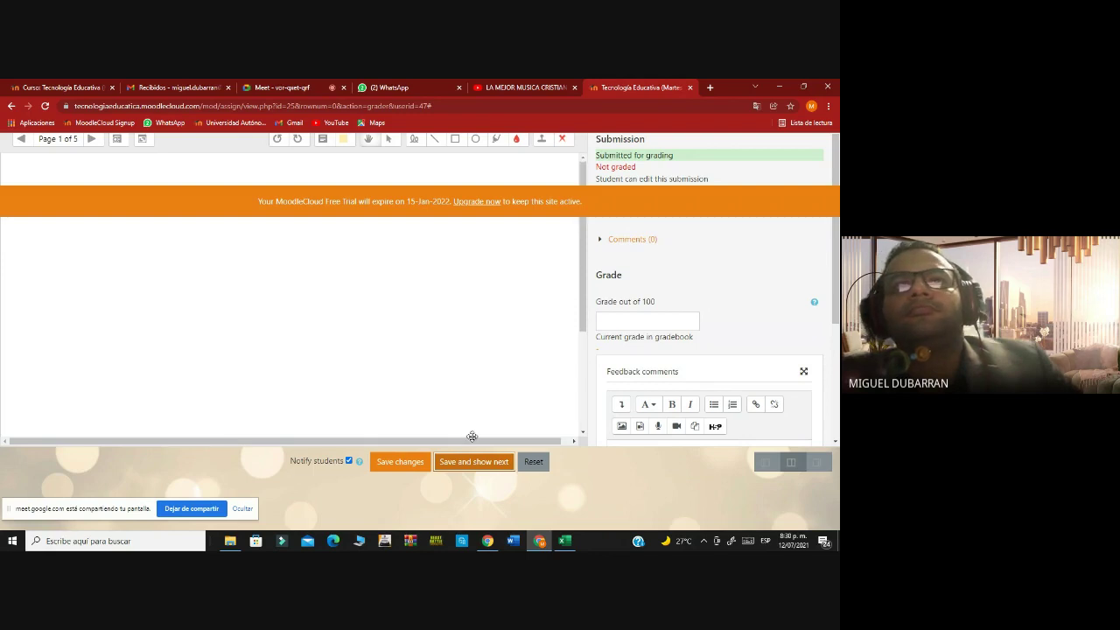
pyautogui.click(465, 462)
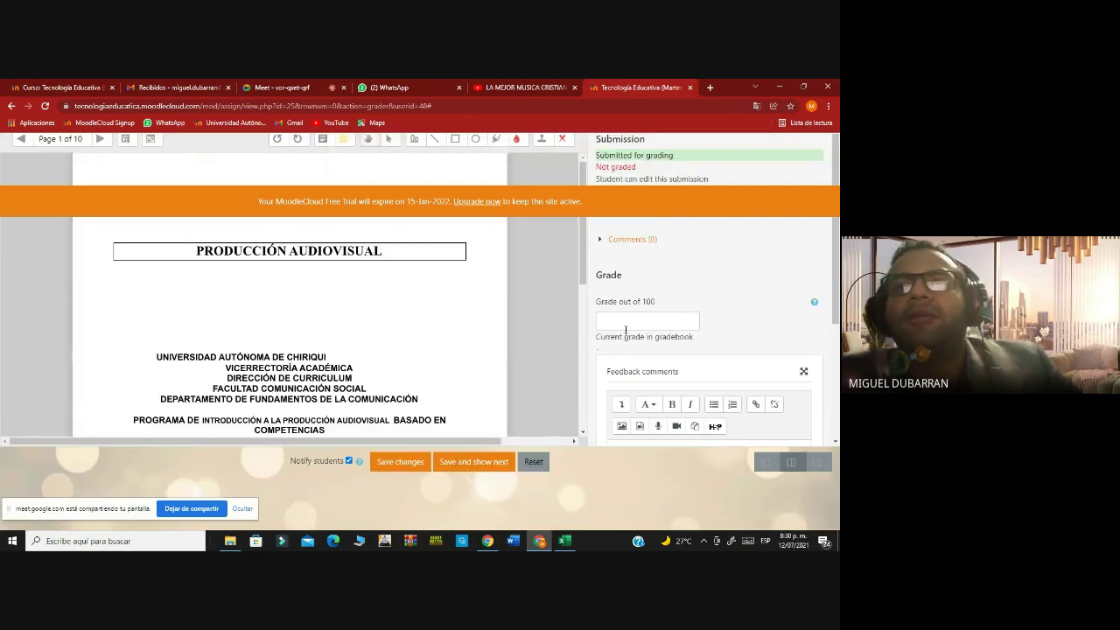
pyautogui.click(624, 325)
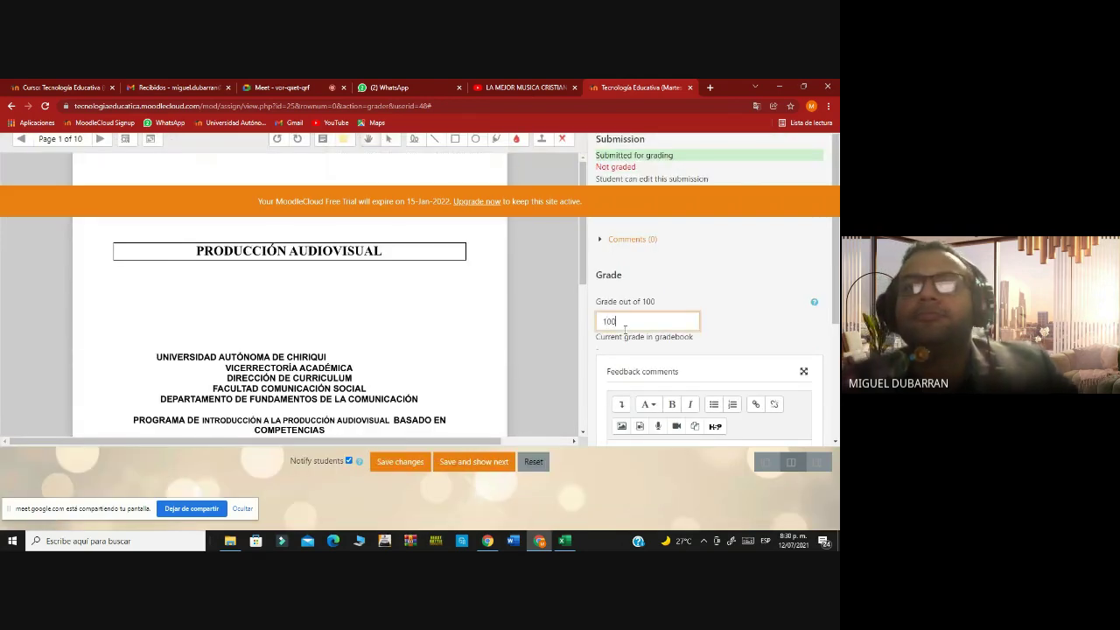
pyautogui.click(480, 464)
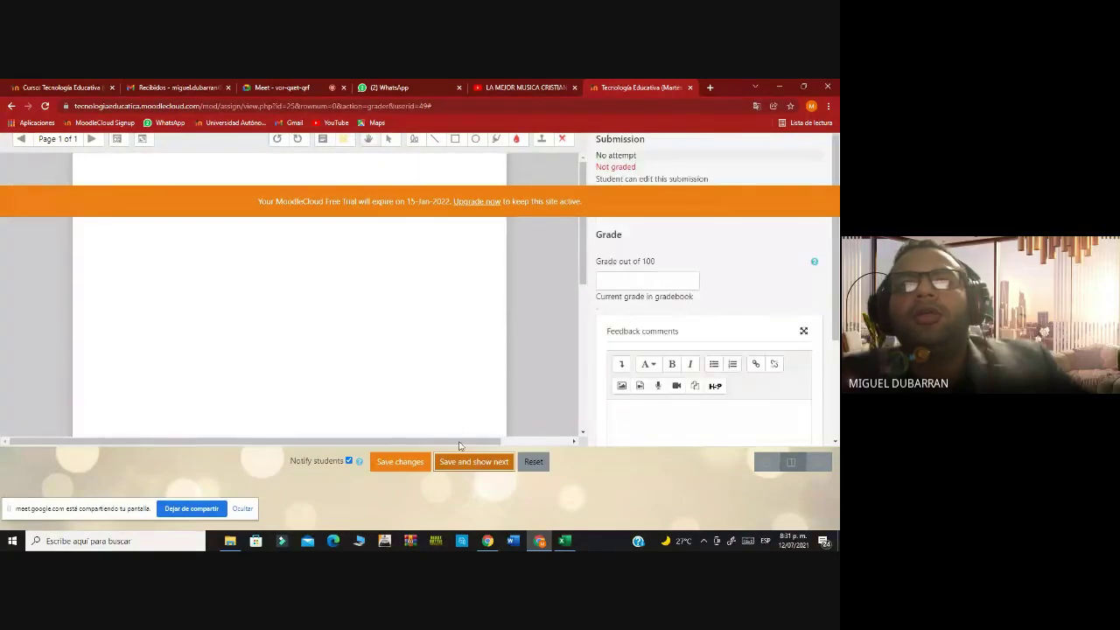
# - Grade the next submission 100, save, and skip ahead to the Inglés General program
pyautogui.click(470, 468)
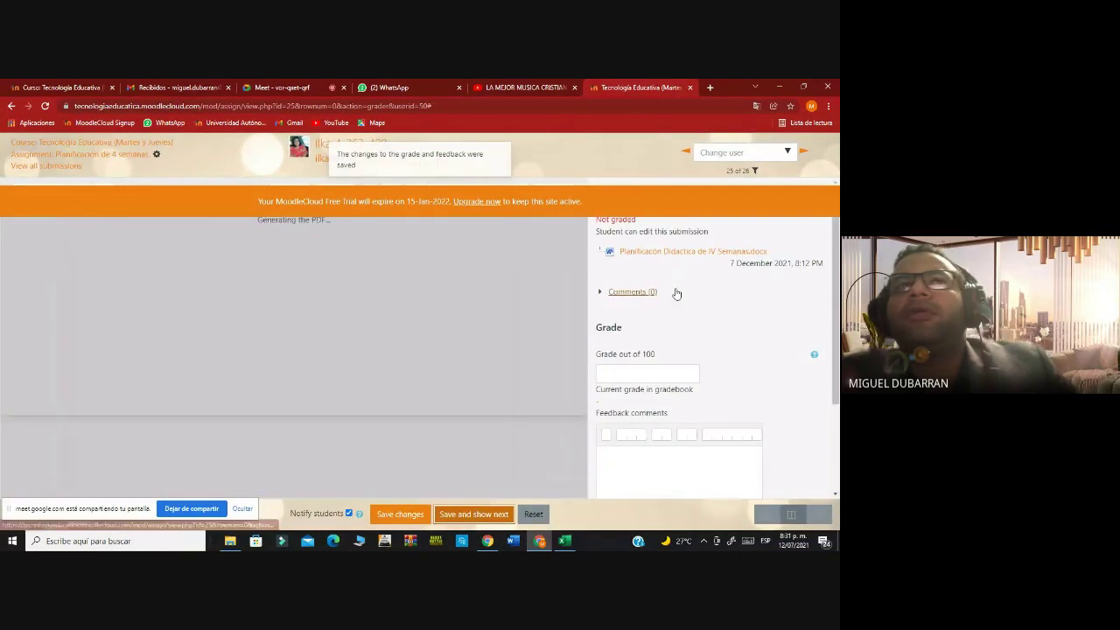
pyautogui.click(638, 372)
pyautogui.write('10')
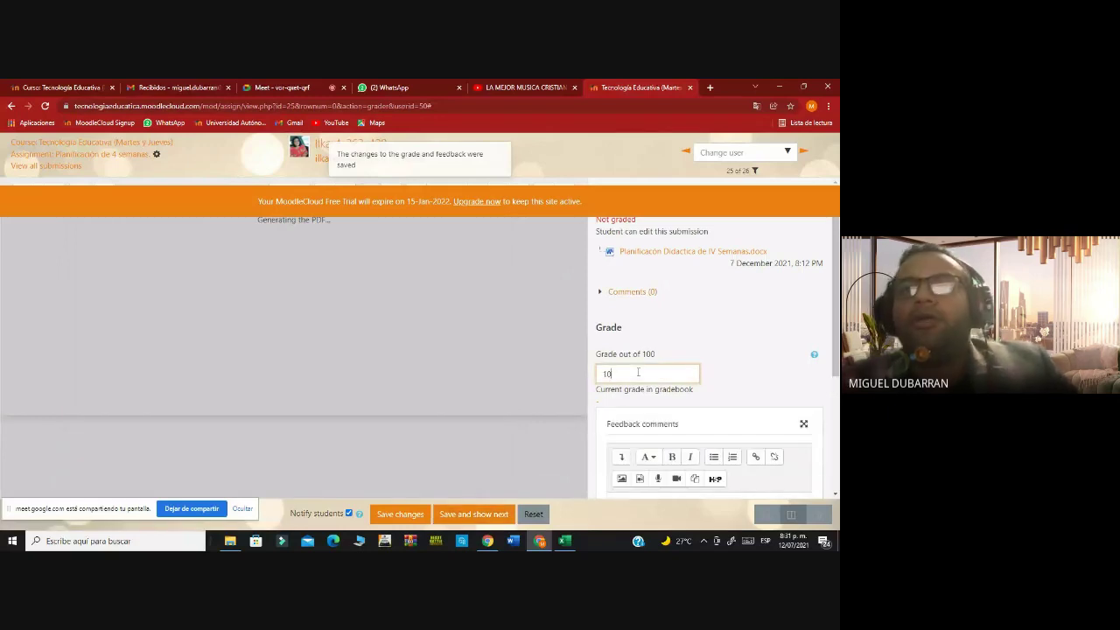
pyautogui.write('0')
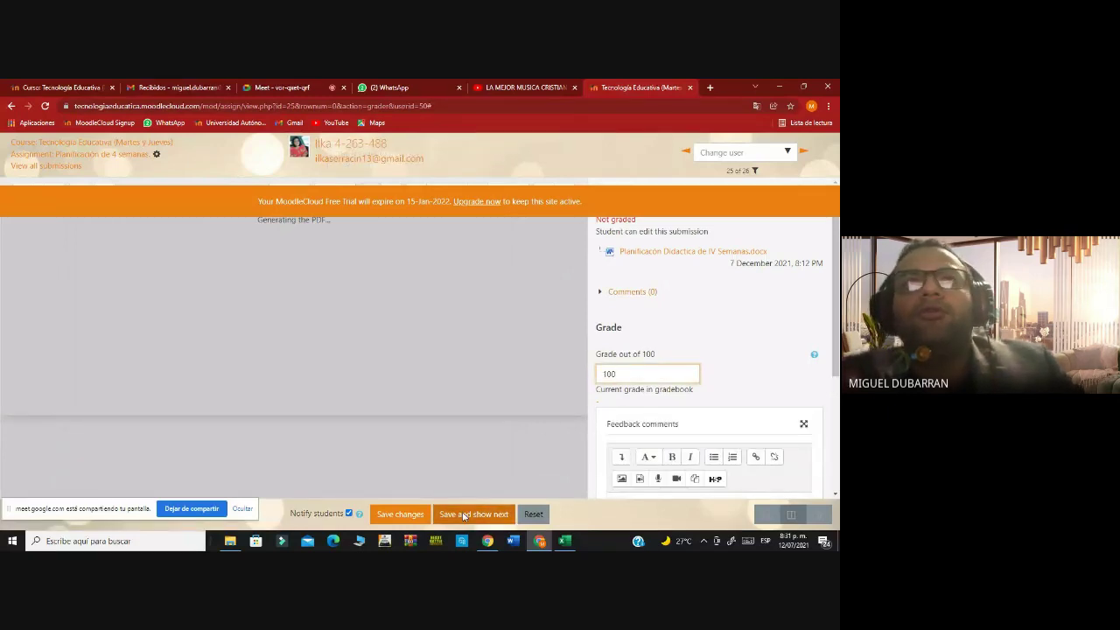
pyautogui.scroll(-1, 473, 490)
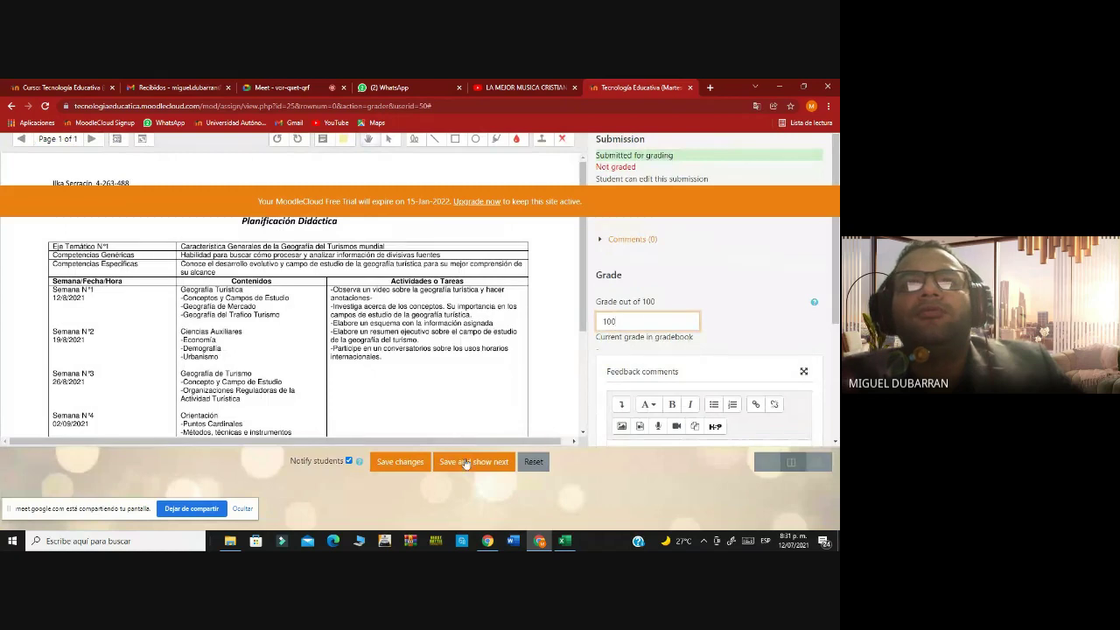
pyautogui.click(466, 462)
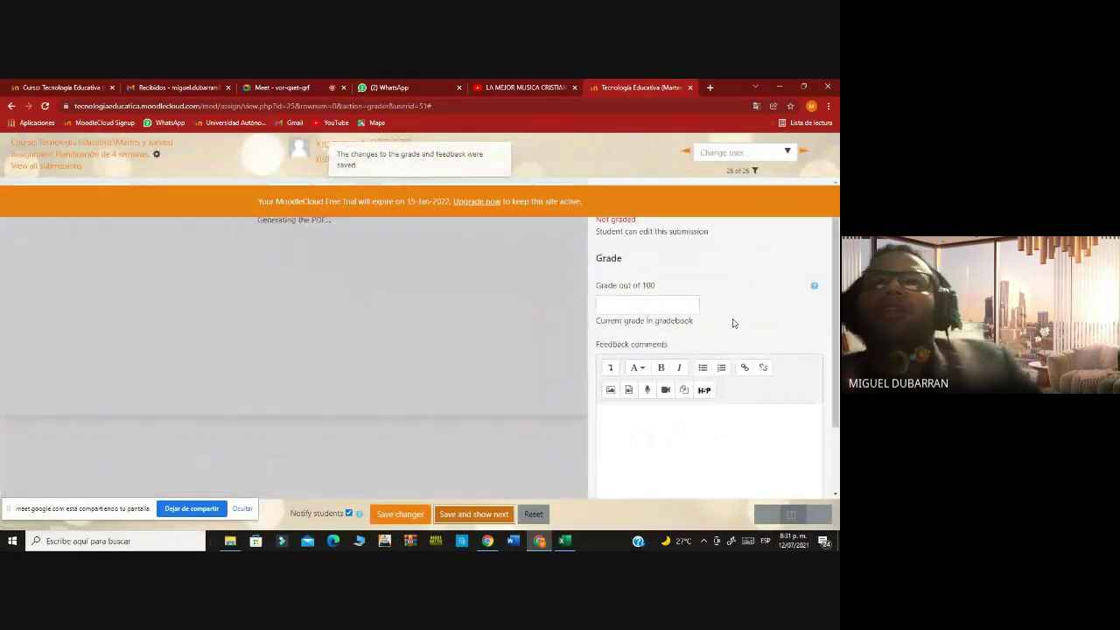
pyautogui.scroll(-1, 733, 323)
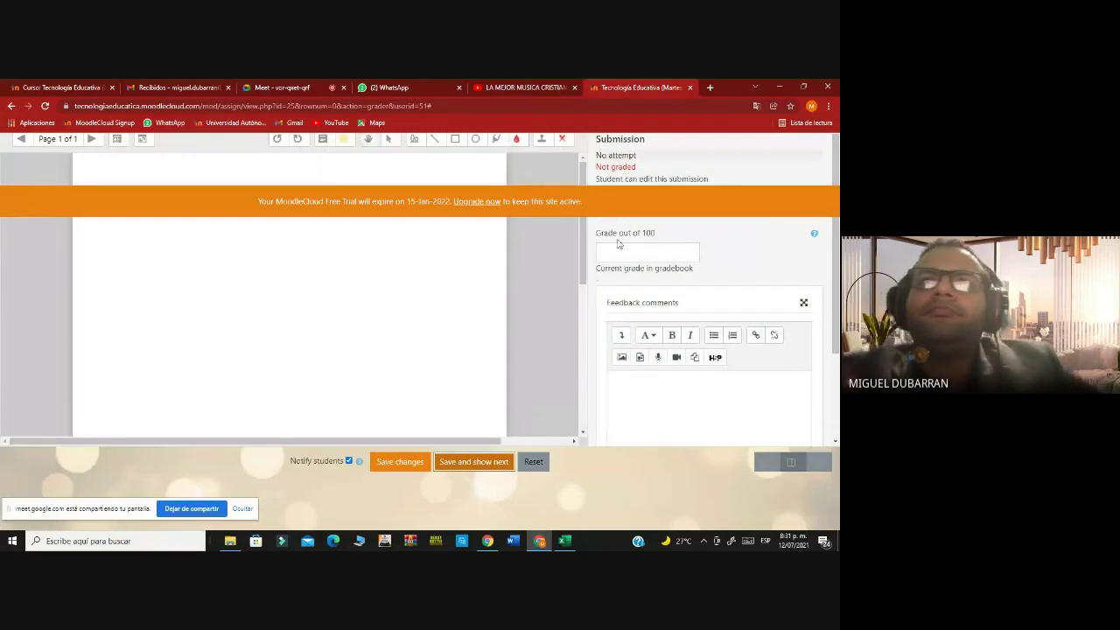
pyautogui.click(468, 464)
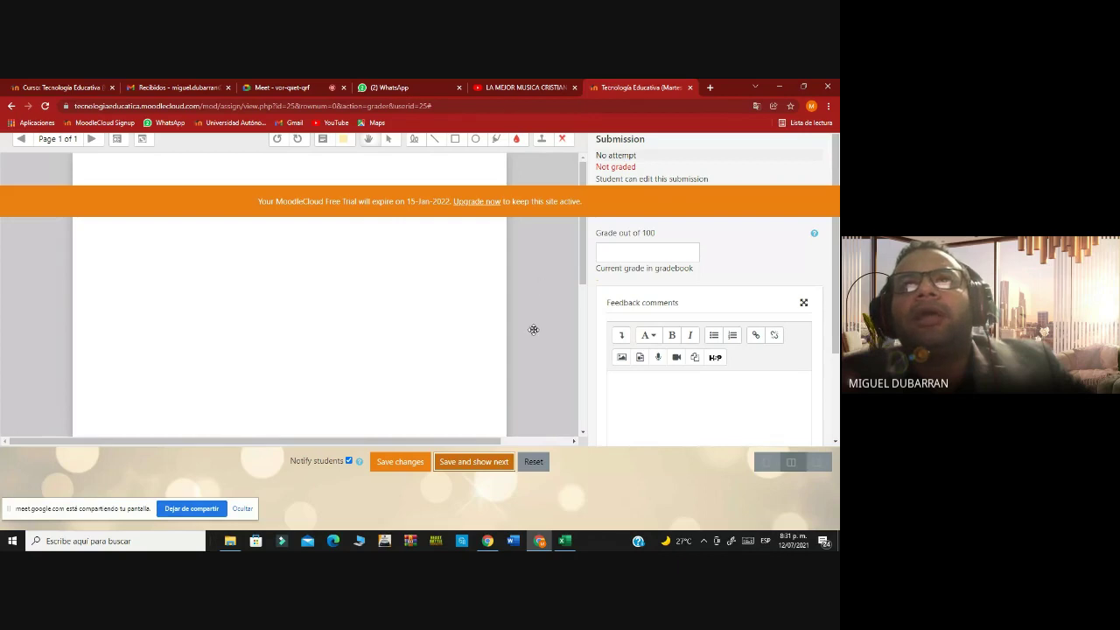
pyautogui.click(461, 462)
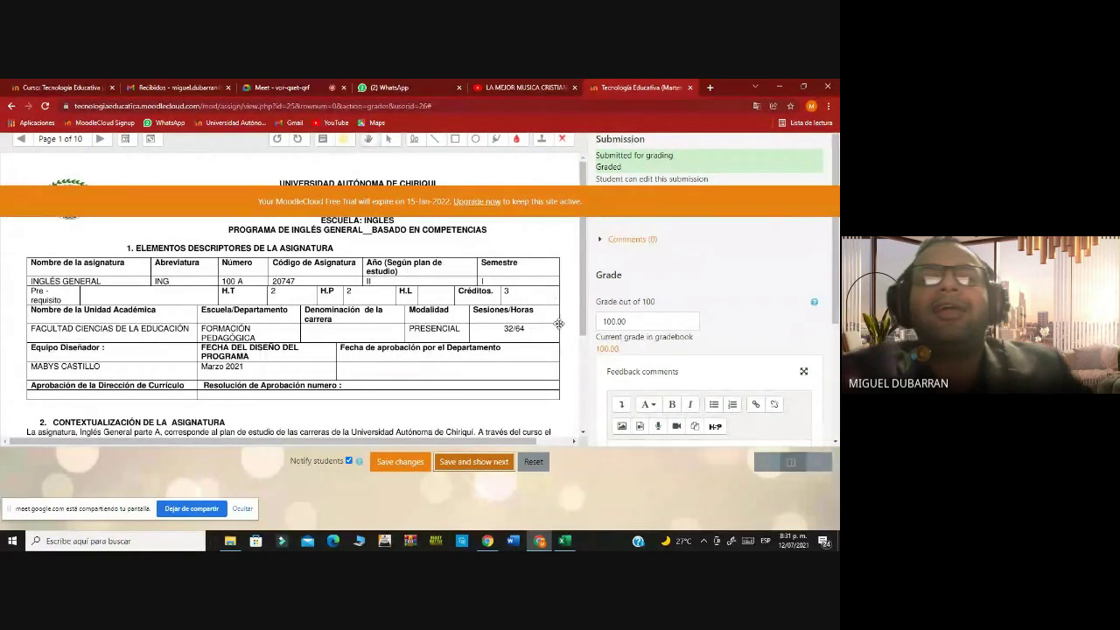
# - Trim the assignment address to leave the grader, then go to the site home page
pyautogui.moveTo(437, 106); pyautogui.dragTo(246, 107)
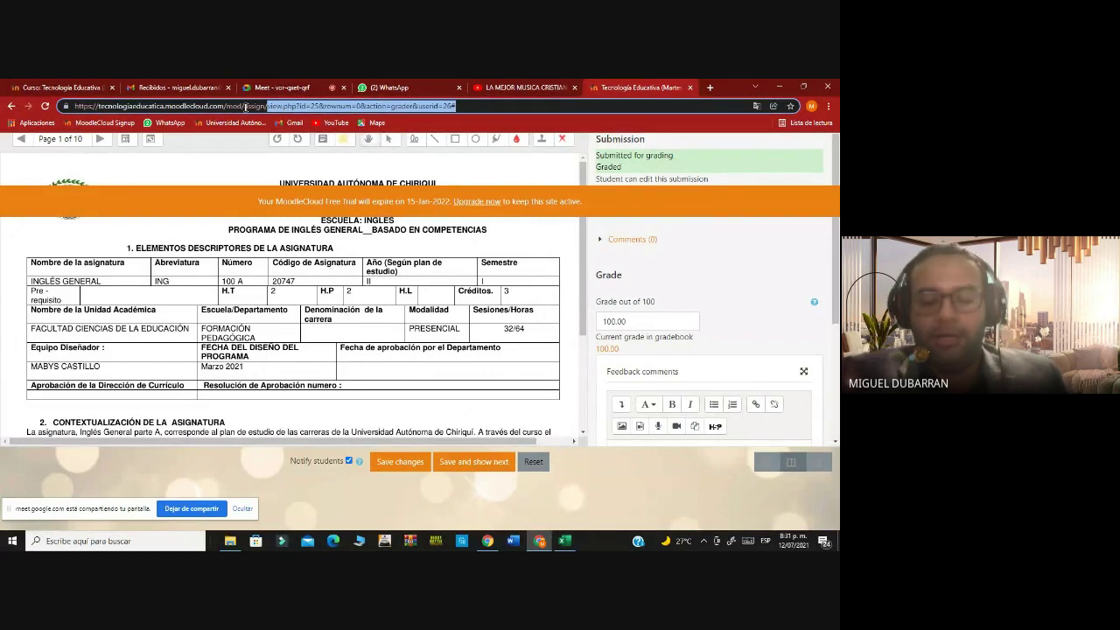
pyautogui.press('BackSpace')
pyautogui.press('Return')
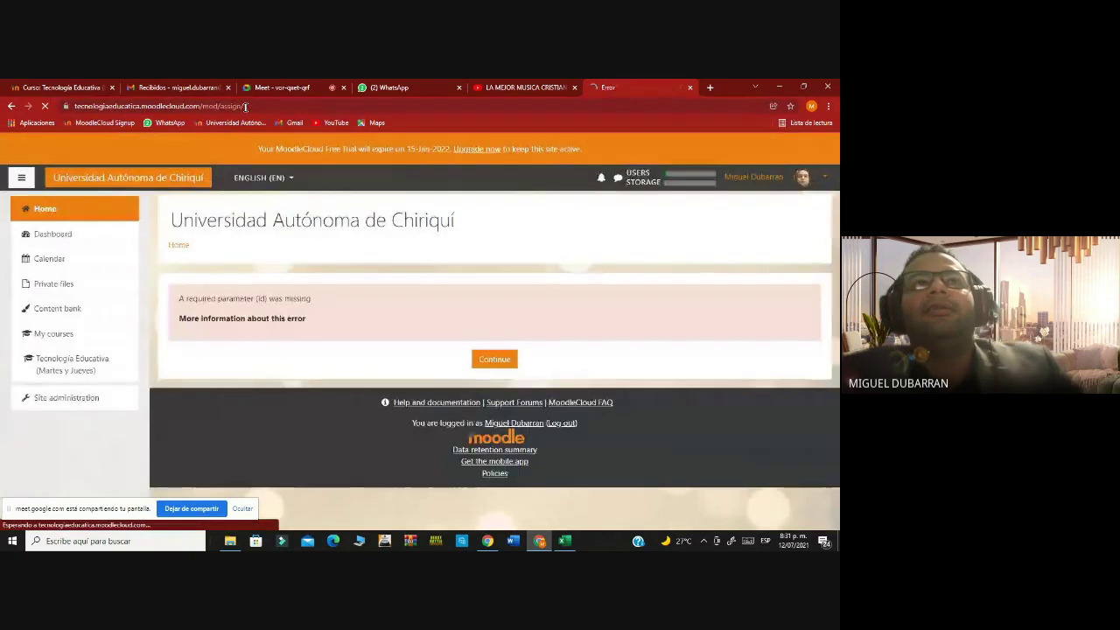
pyautogui.click(104, 214)
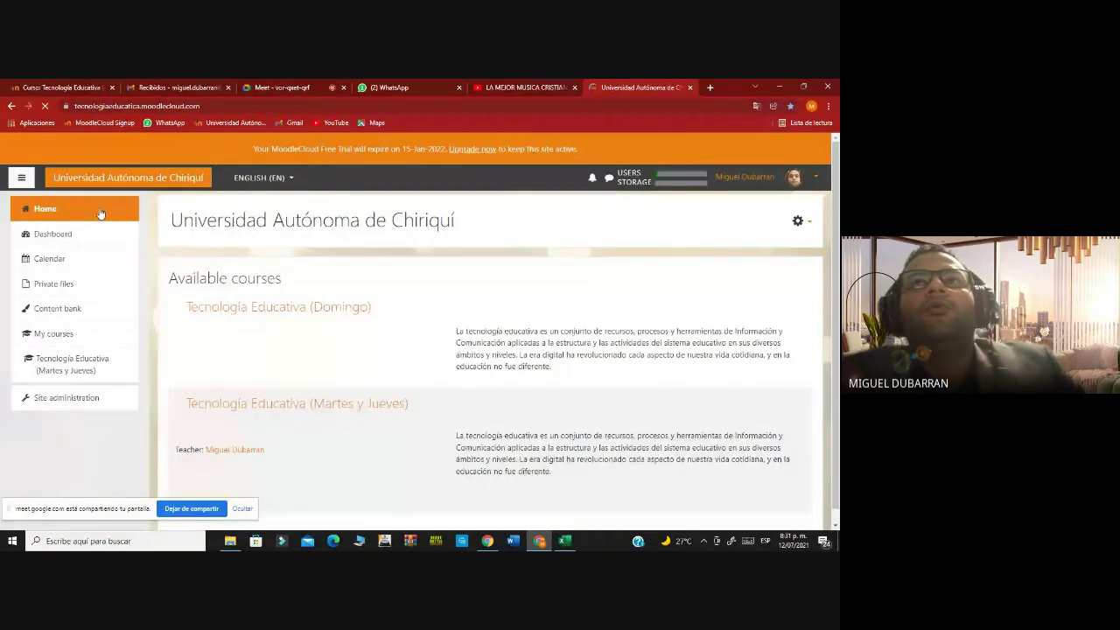
# - Open the Tecnología Educativa (Martes y Jueves) course and expand the ENGLISH (EN) language menu
pyautogui.scroll(-2, 271, 300)
pyautogui.click(271, 300)
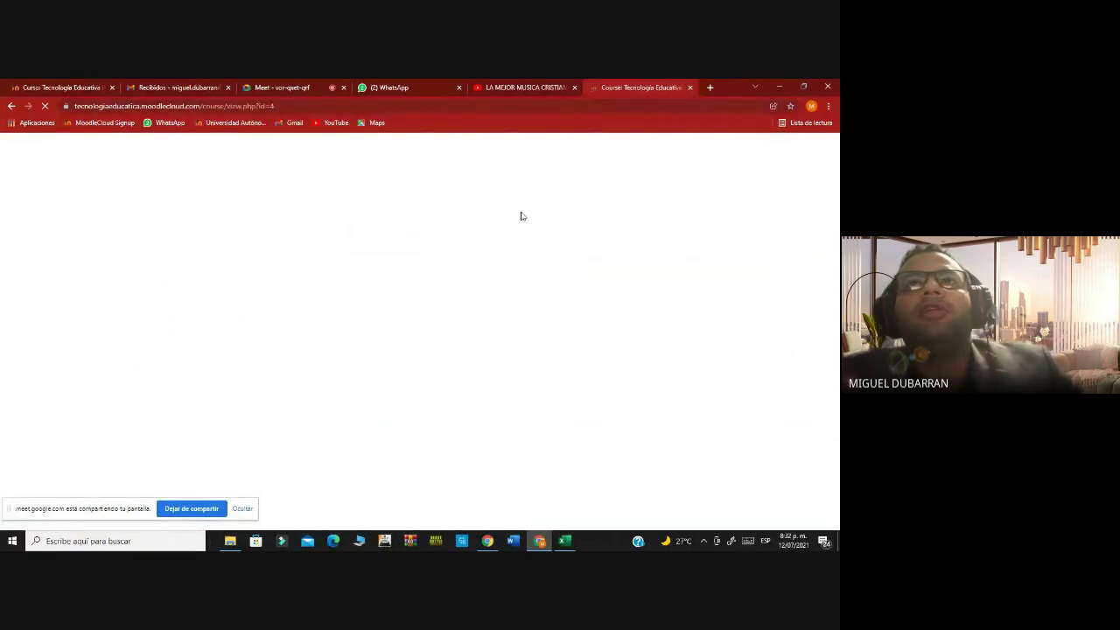
pyautogui.scroll(-5, 568, 223)
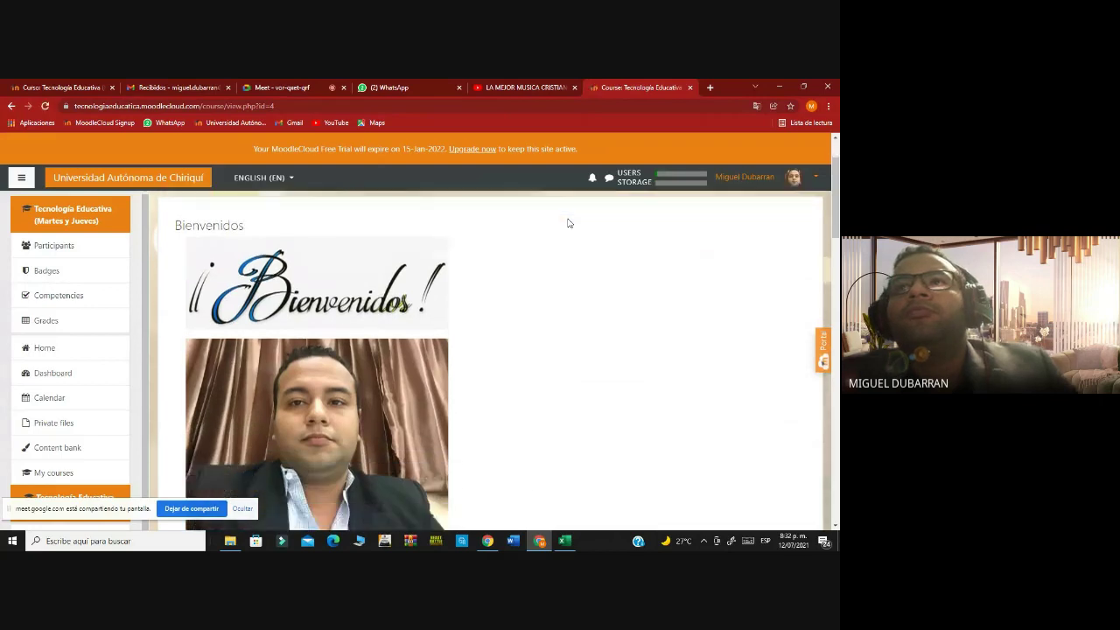
pyautogui.scroll(5, 568, 223)
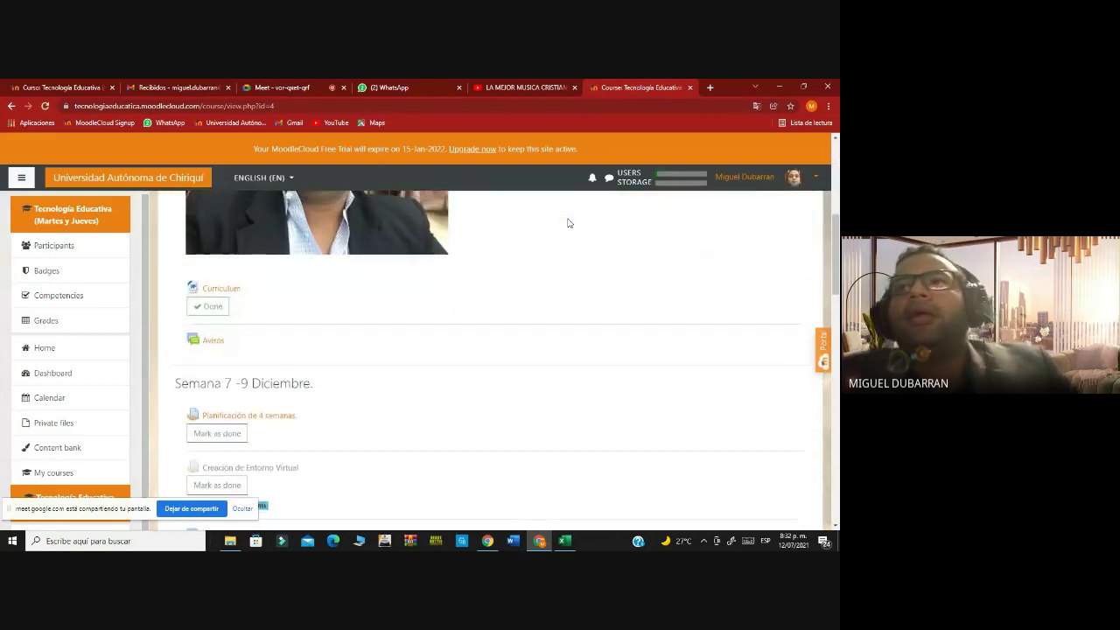
pyautogui.scroll(-1, 568, 223)
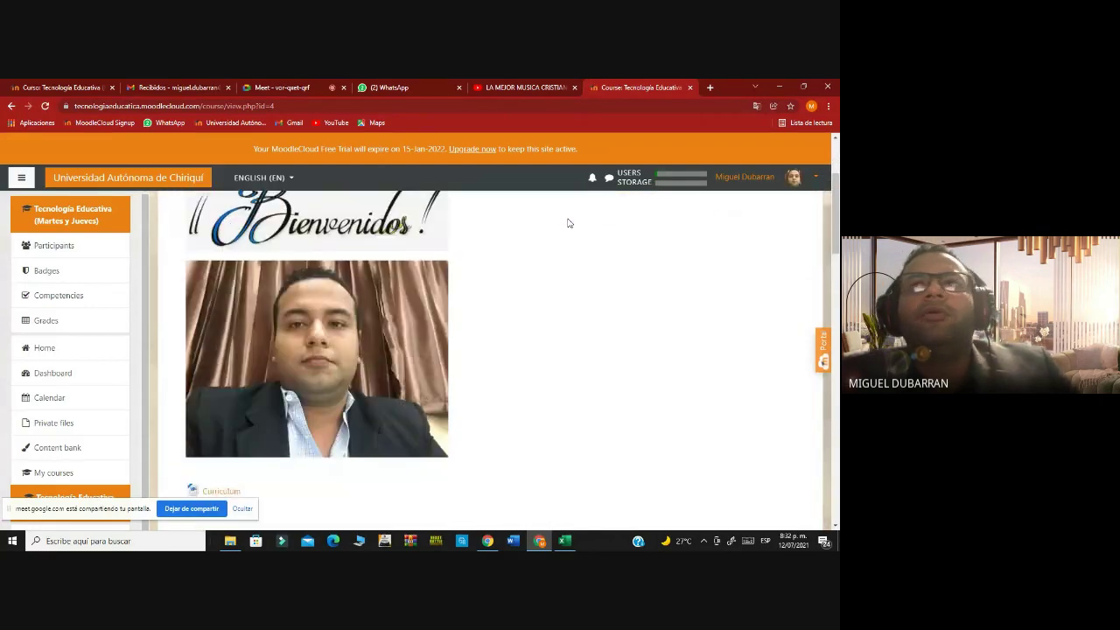
pyautogui.scroll(3, 568, 223)
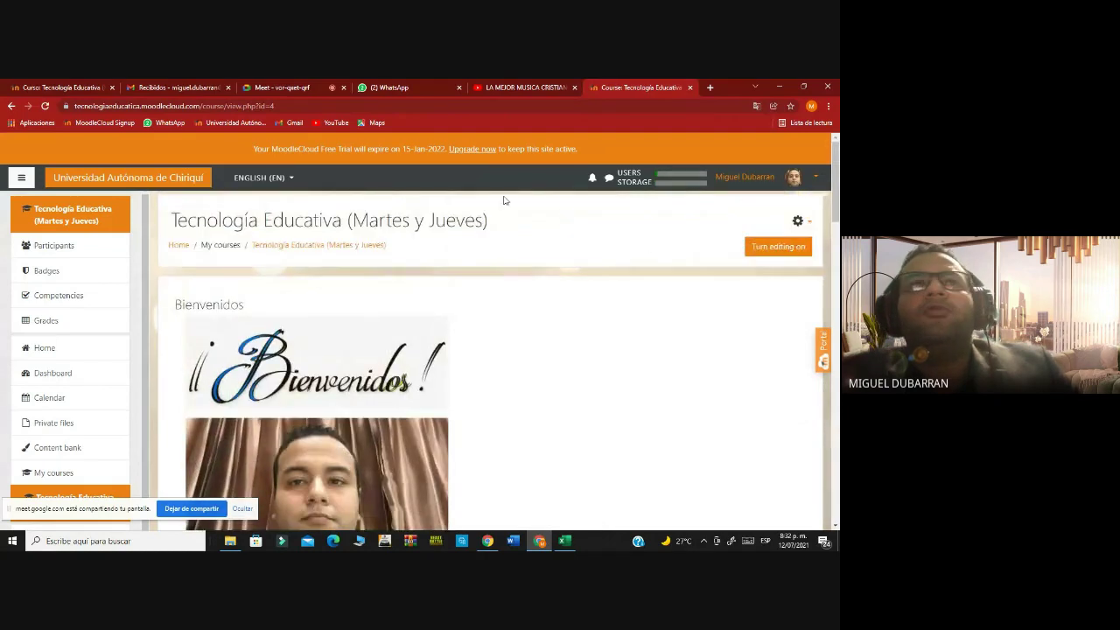
pyautogui.click(284, 179)
pyautogui.scroll(-8, 309, 255)
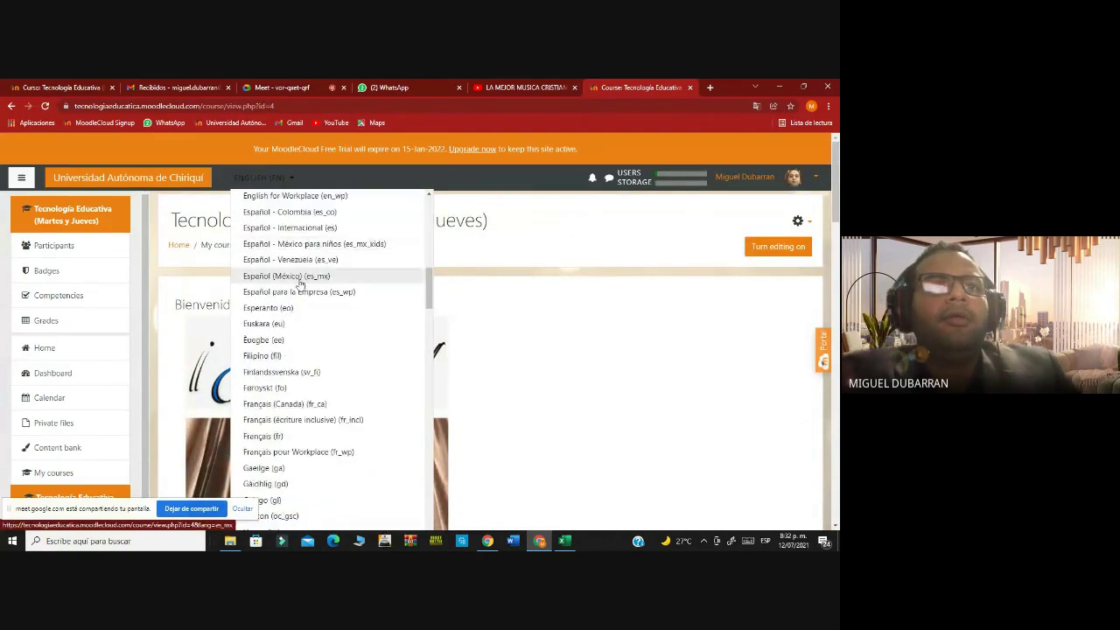
# - Choose Español - Internacional (es) and scroll through the course's weekly sections
pyautogui.click(300, 229)
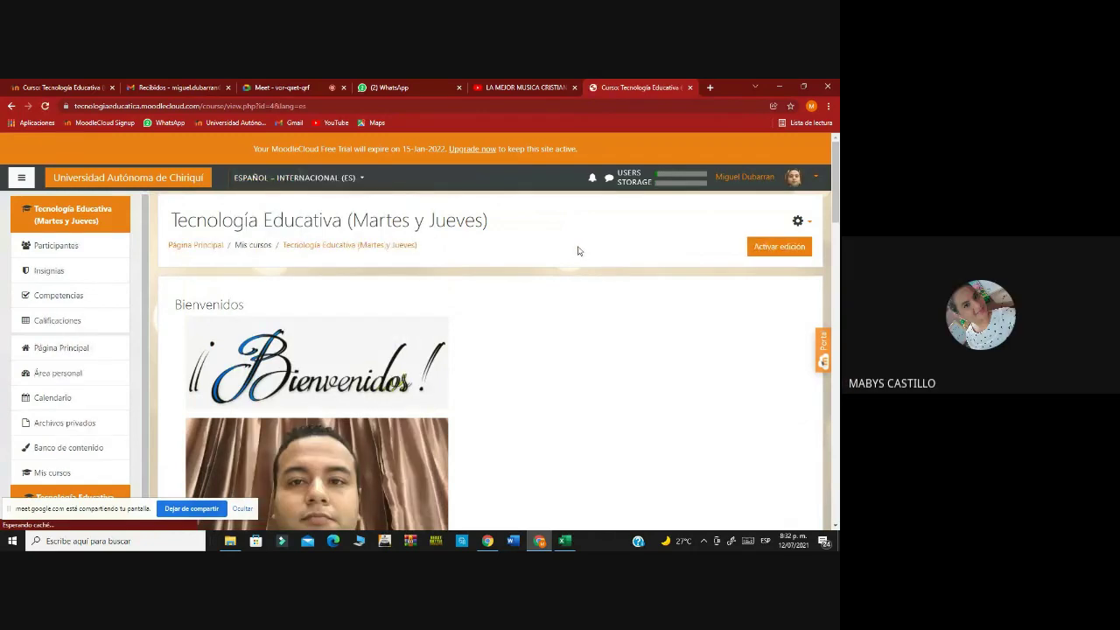
pyautogui.scroll(-1, 577, 251)
pyautogui.scroll(-5, 577, 251)
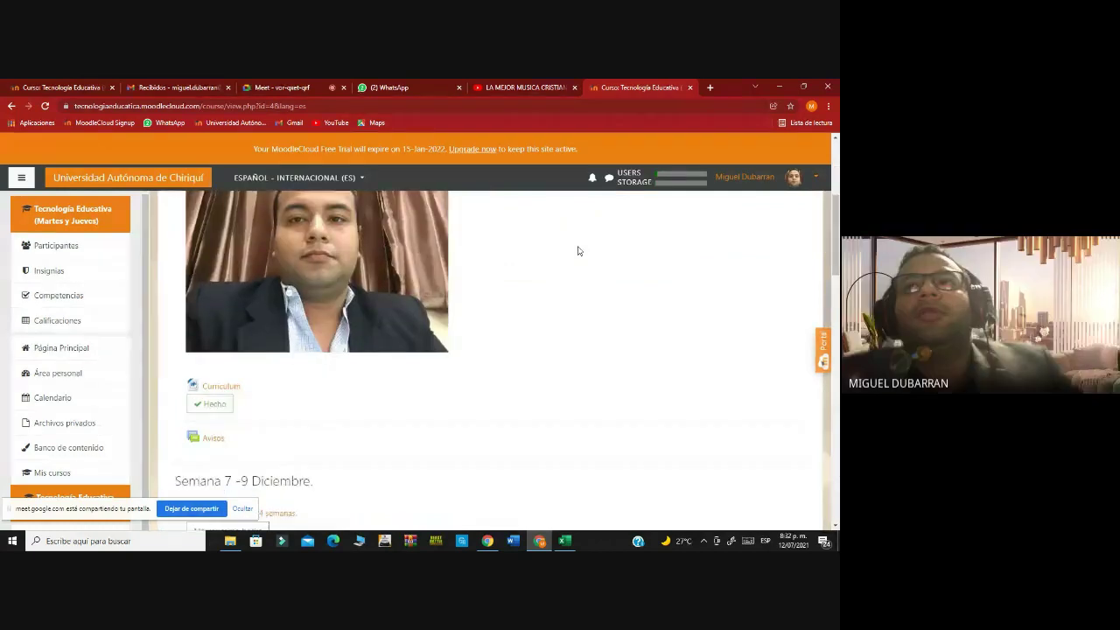
pyautogui.scroll(2, 578, 251)
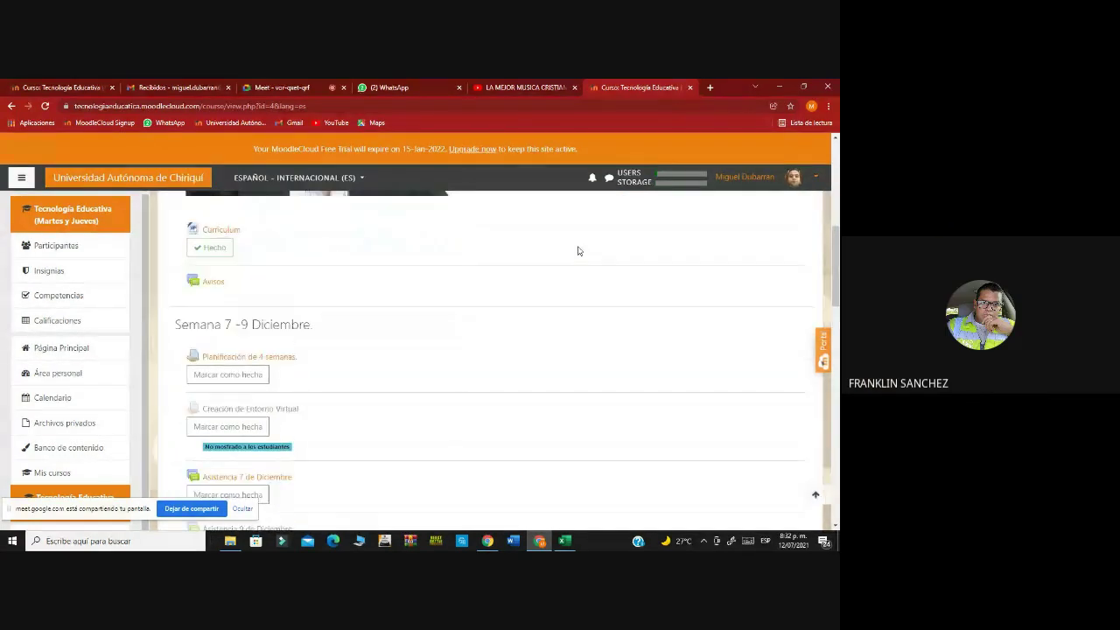
pyautogui.scroll(-1, 577, 251)
pyautogui.scroll(-1, 582, 252)
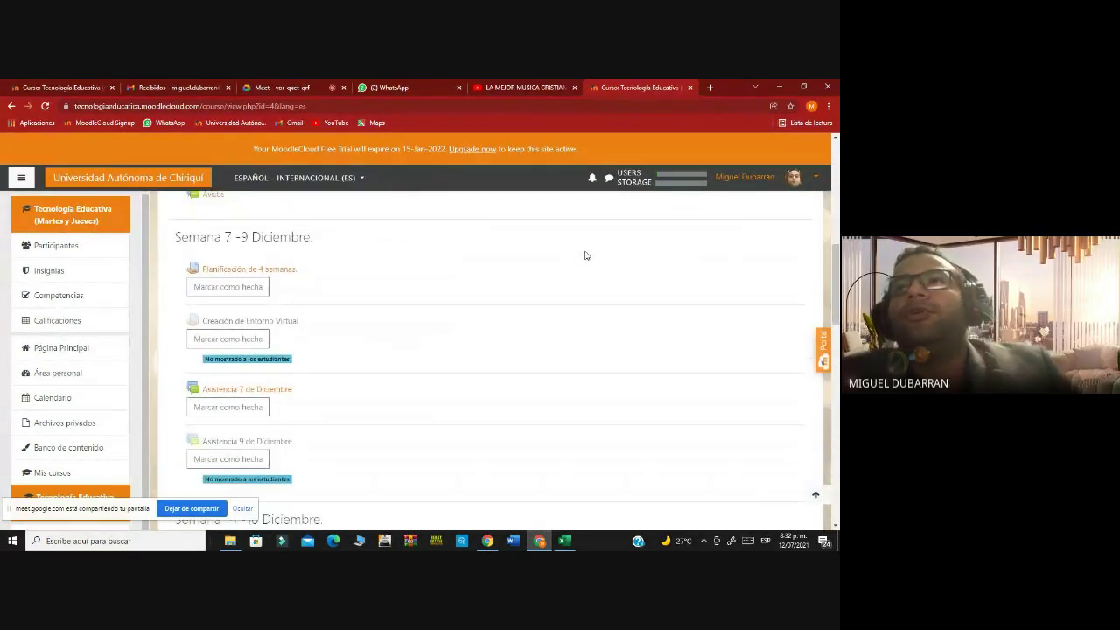
pyautogui.scroll(1, 586, 253)
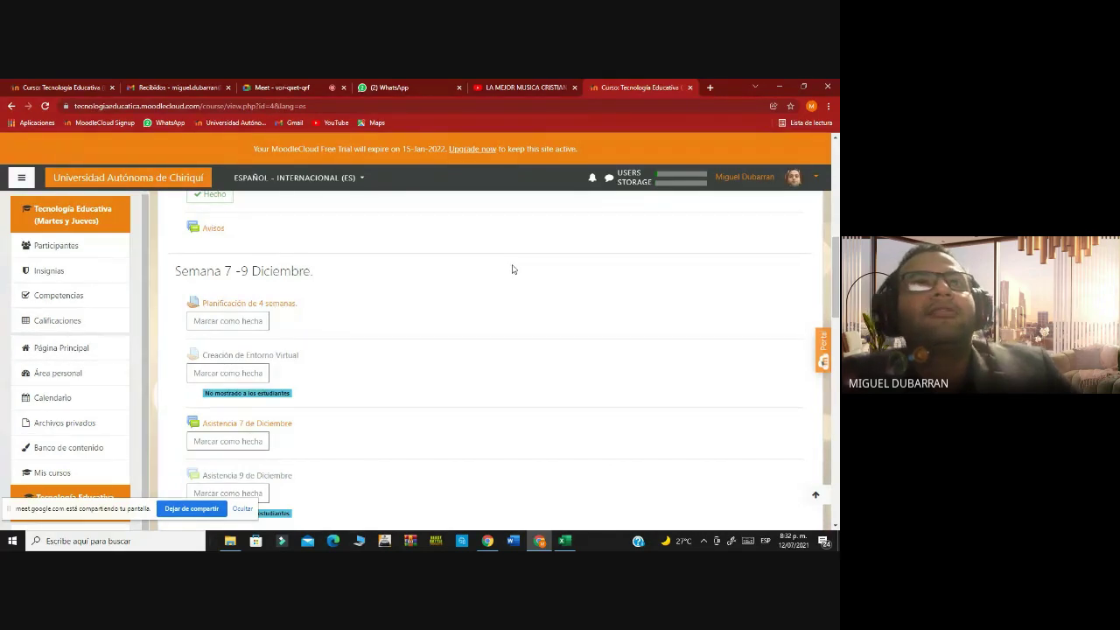
pyautogui.scroll(-1, 491, 268)
pyautogui.scroll(1, 491, 268)
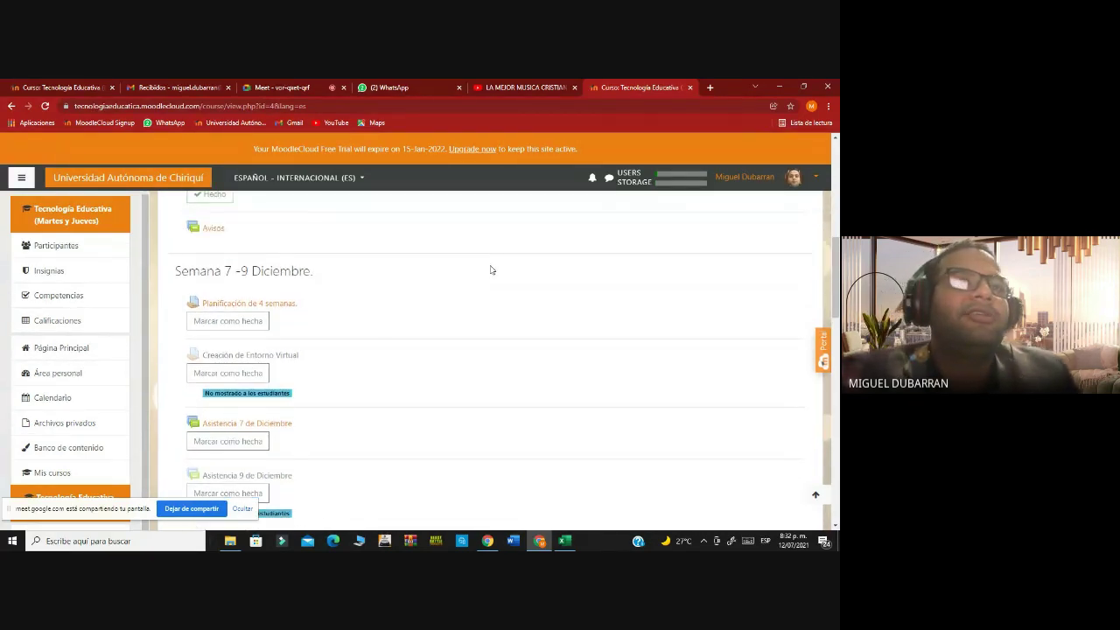
pyautogui.scroll(-1, 492, 269)
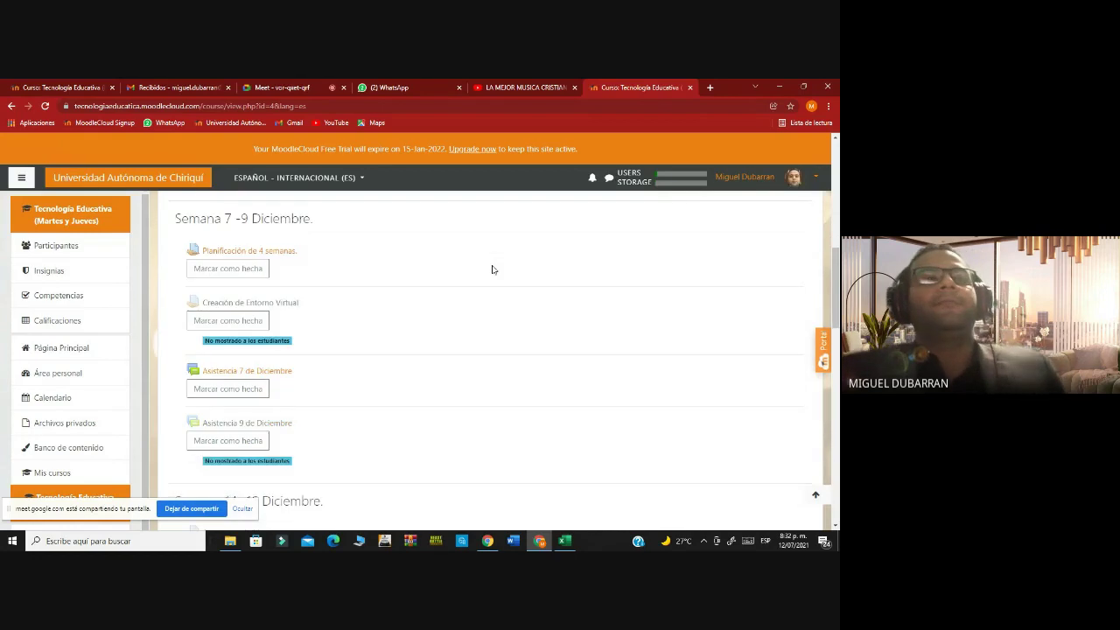
pyautogui.scroll(1, 491, 270)
pyautogui.scroll(3, 492, 269)
pyautogui.scroll(-5, 492, 269)
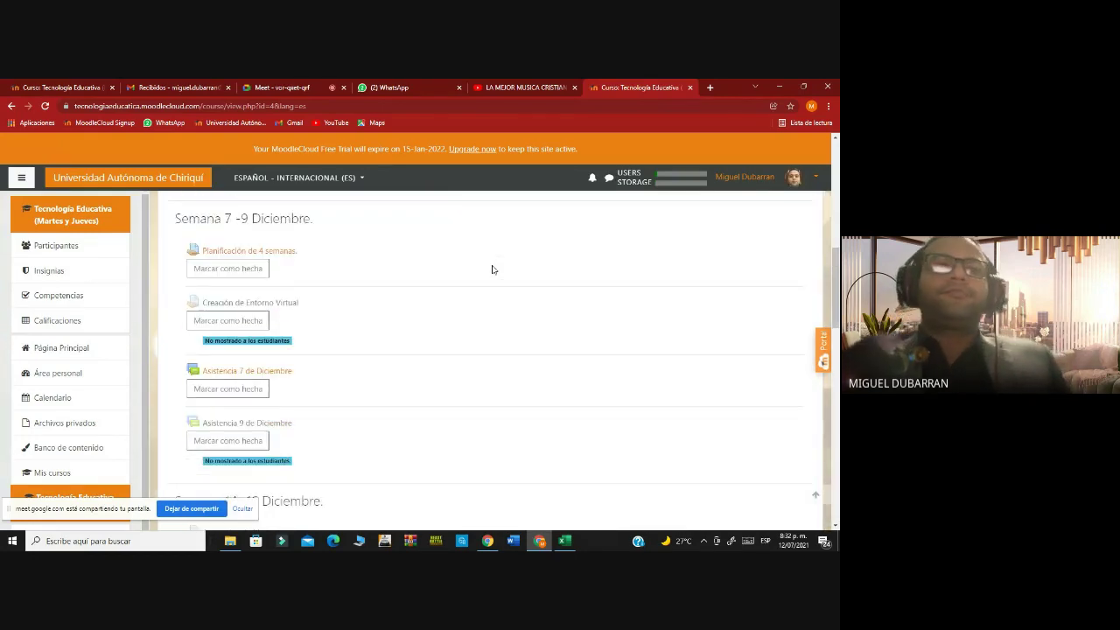
pyautogui.scroll(1, 492, 269)
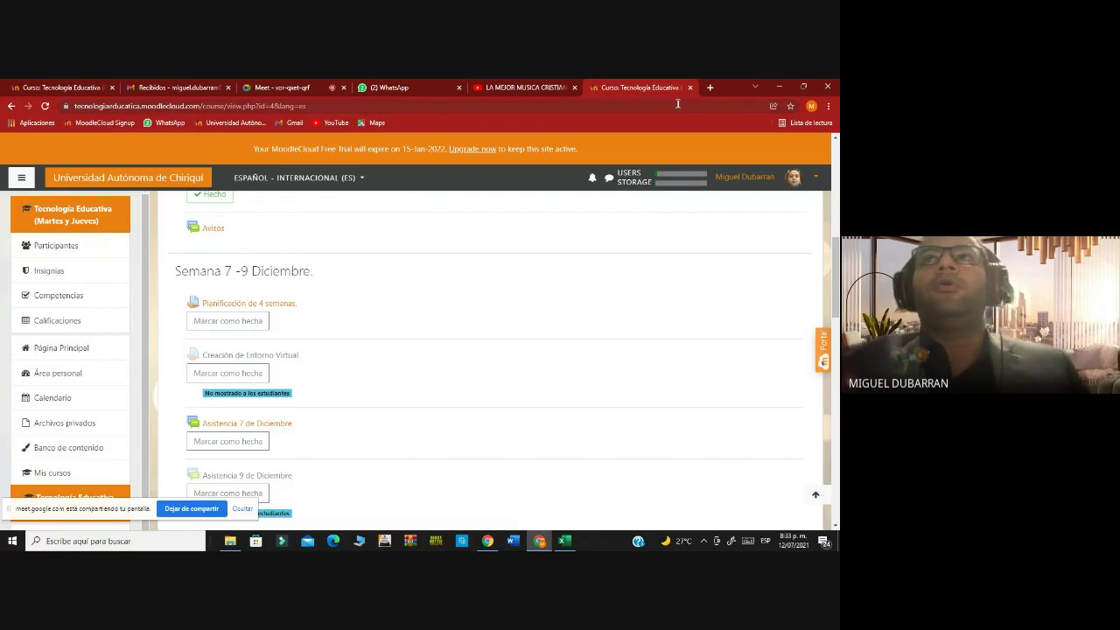
# - In a new tab, search Google for 'moodlecloud com' and open the top MoodleCloud result
pyautogui.click(710, 87)
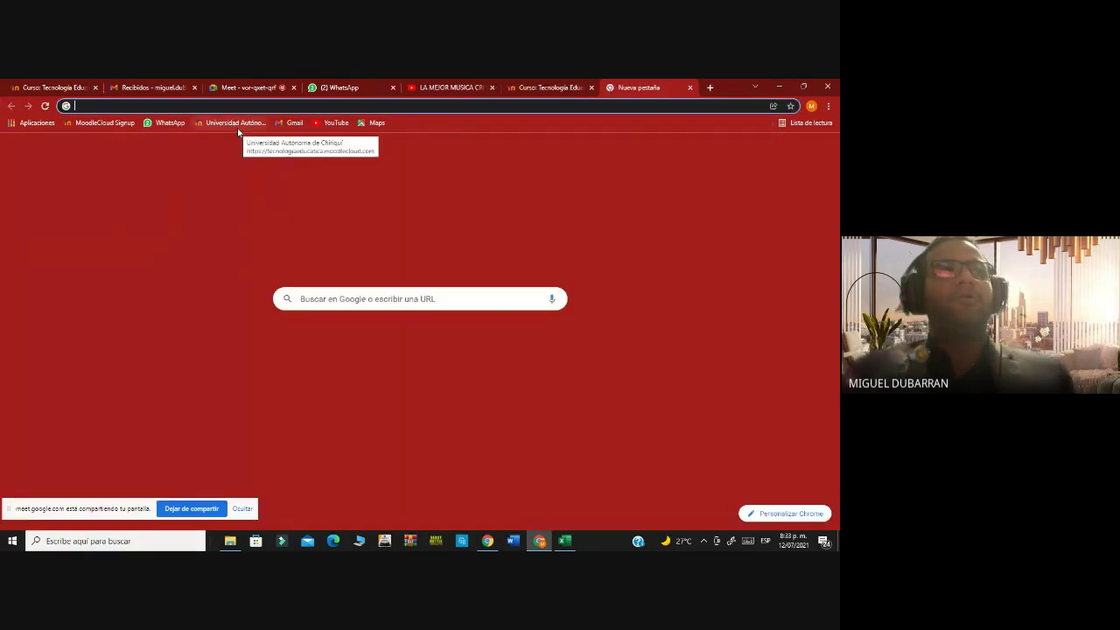
pyautogui.write('www.')
pyautogui.press('Return')
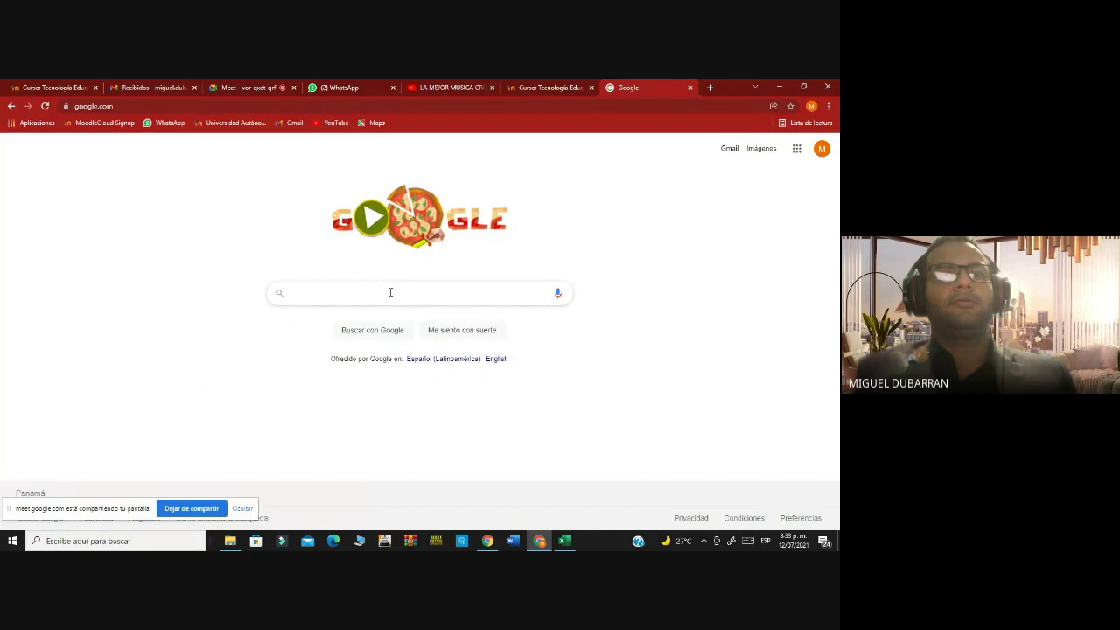
pyautogui.write('mo')
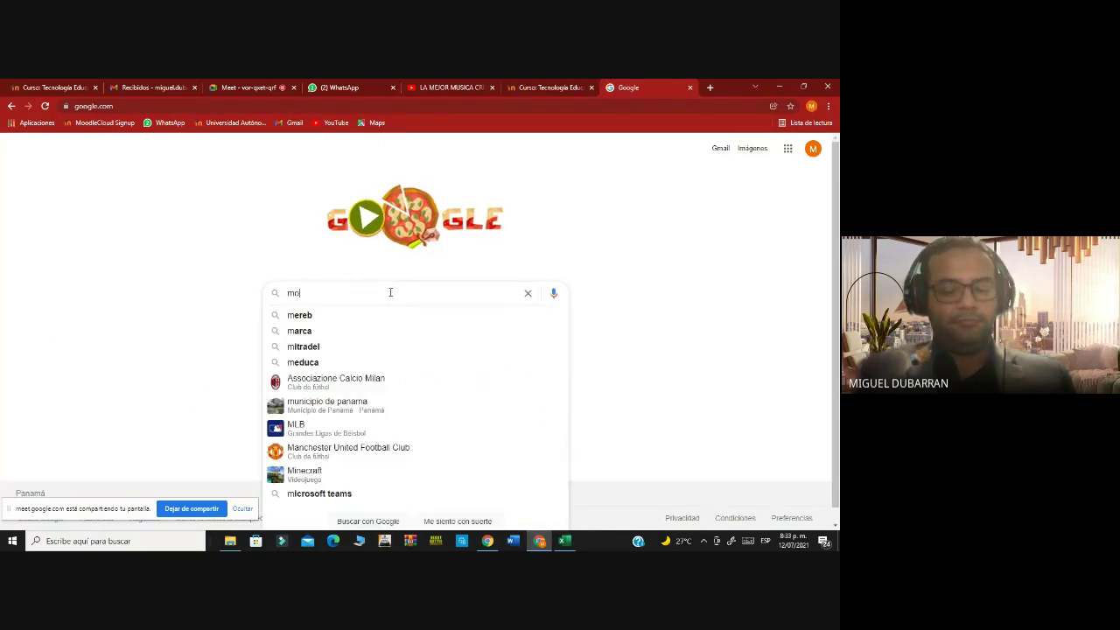
pyautogui.write('odle')
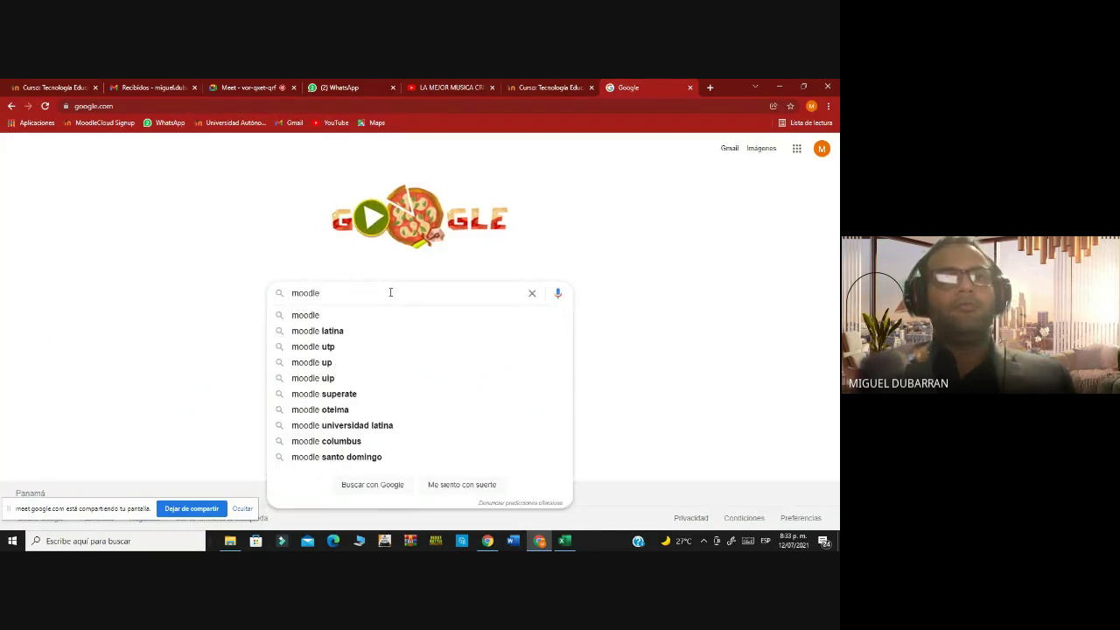
pyautogui.write('cloud')
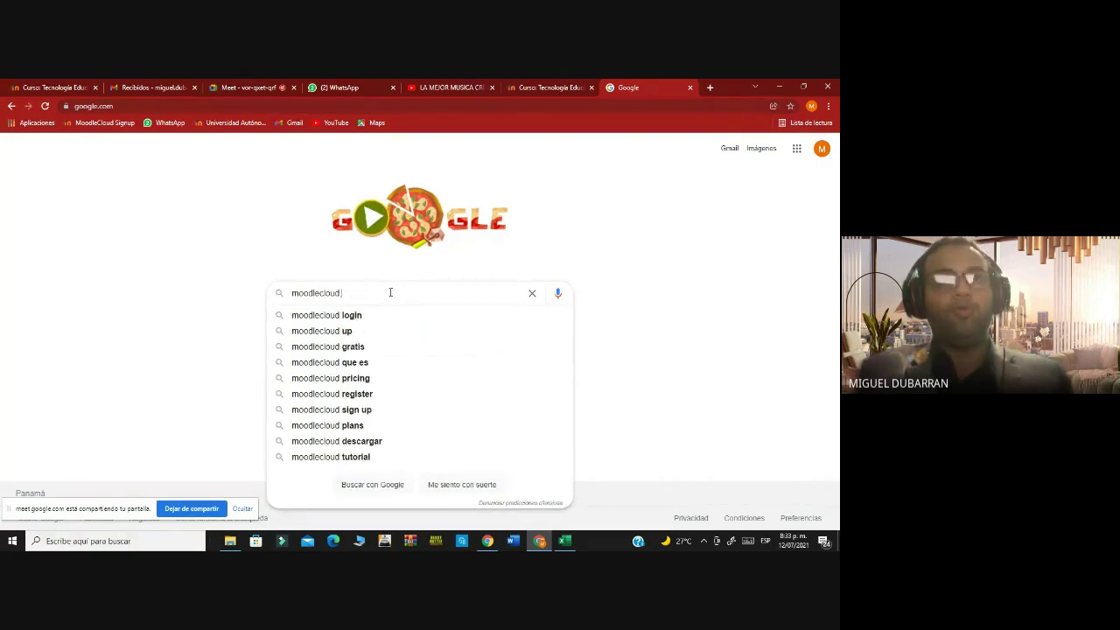
pyautogui.write(' com')
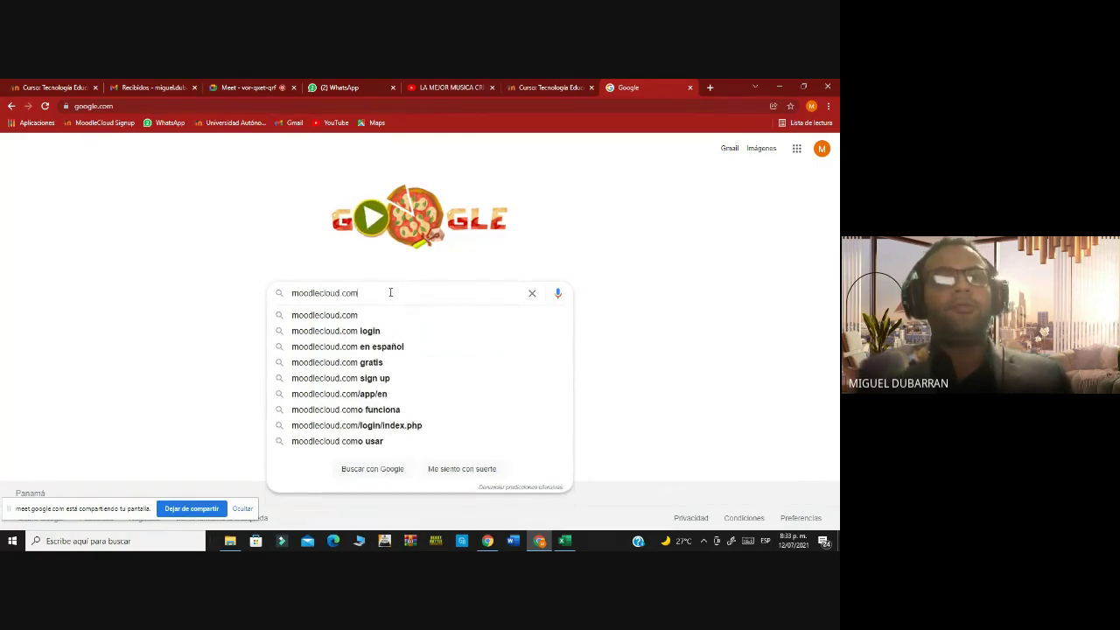
pyautogui.press('Return')
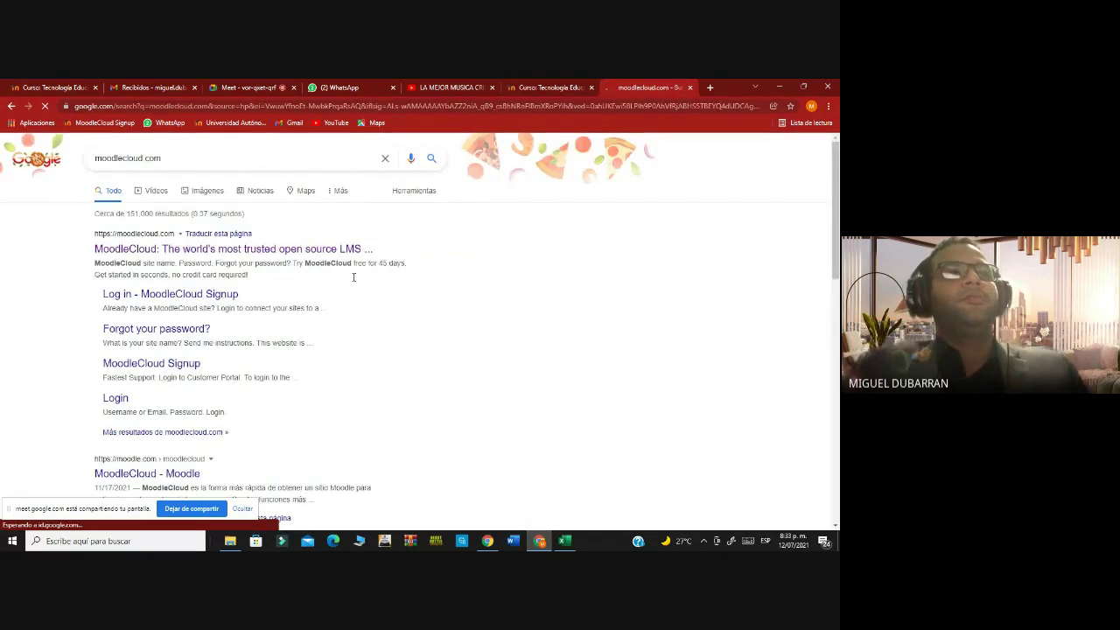
pyautogui.click(166, 250)
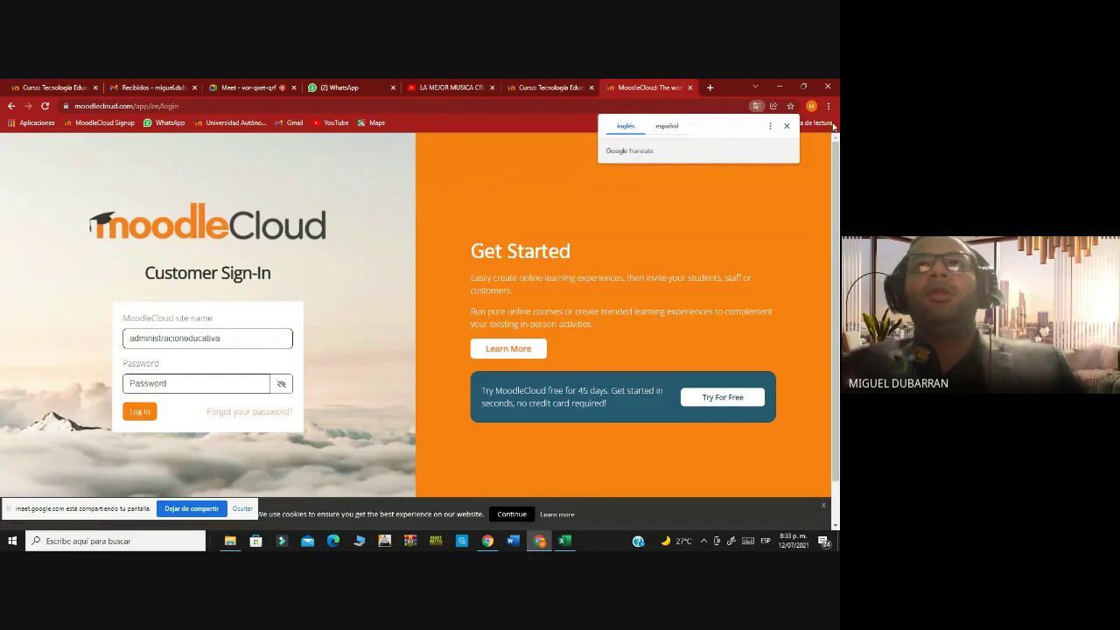
# - Dismiss the translation offer, choose Try For Free, then return to the MoodleCloud login page
pyautogui.click(787, 126)
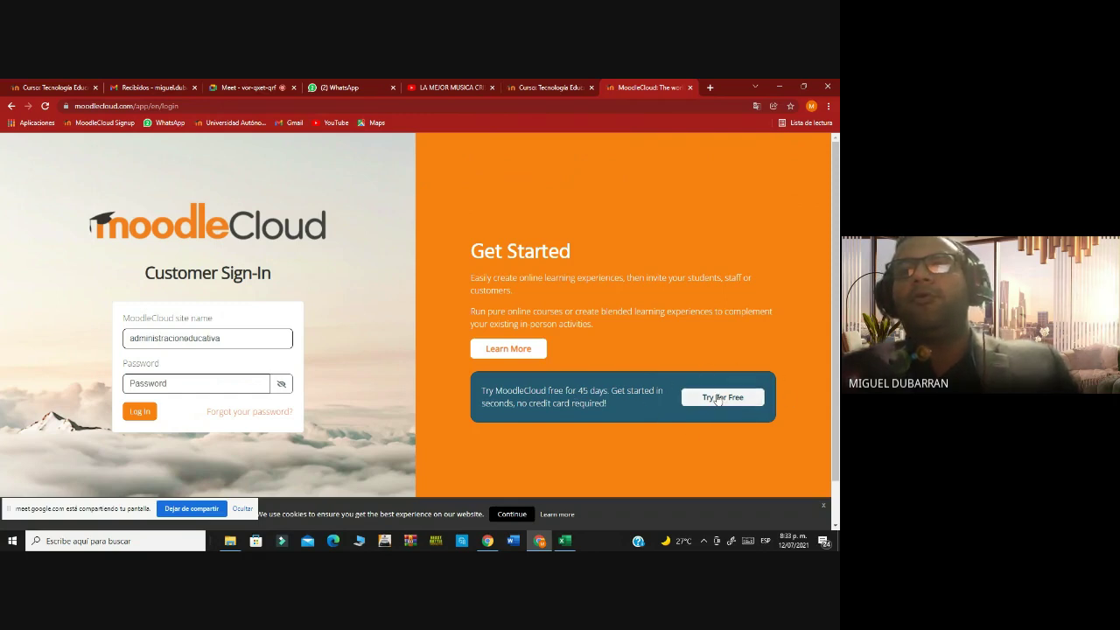
pyautogui.click(717, 399)
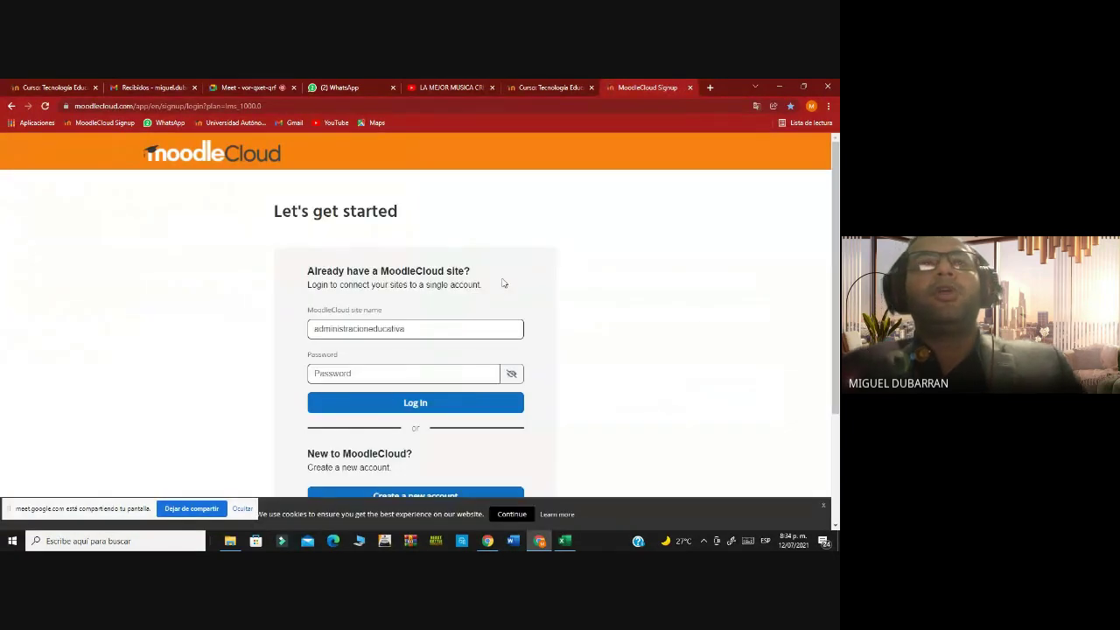
pyautogui.scroll(-2, 503, 283)
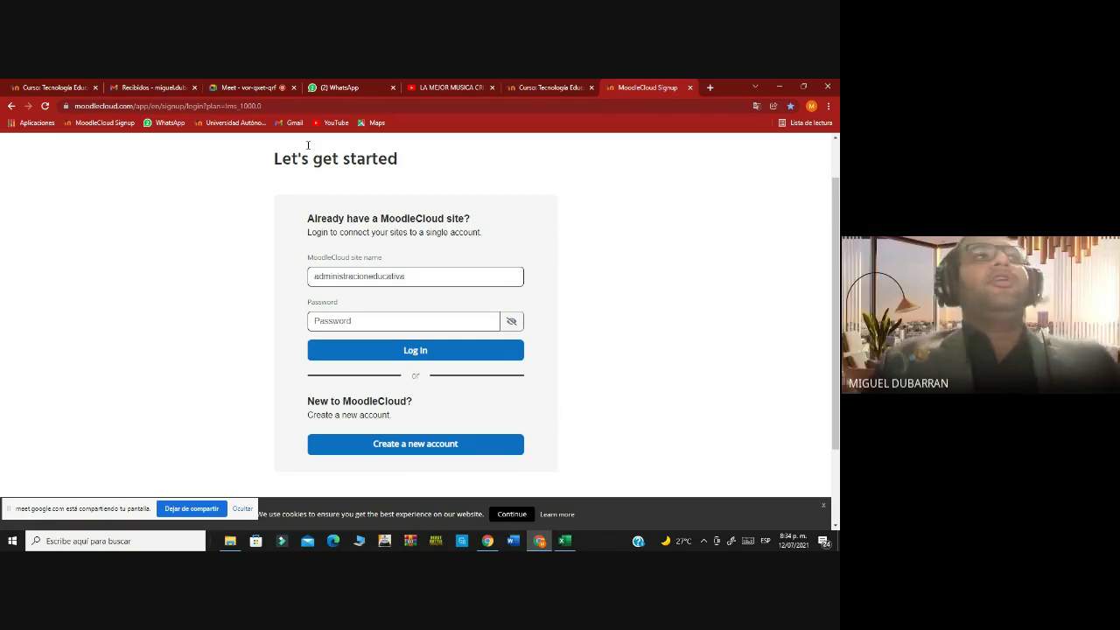
pyautogui.click(10, 106)
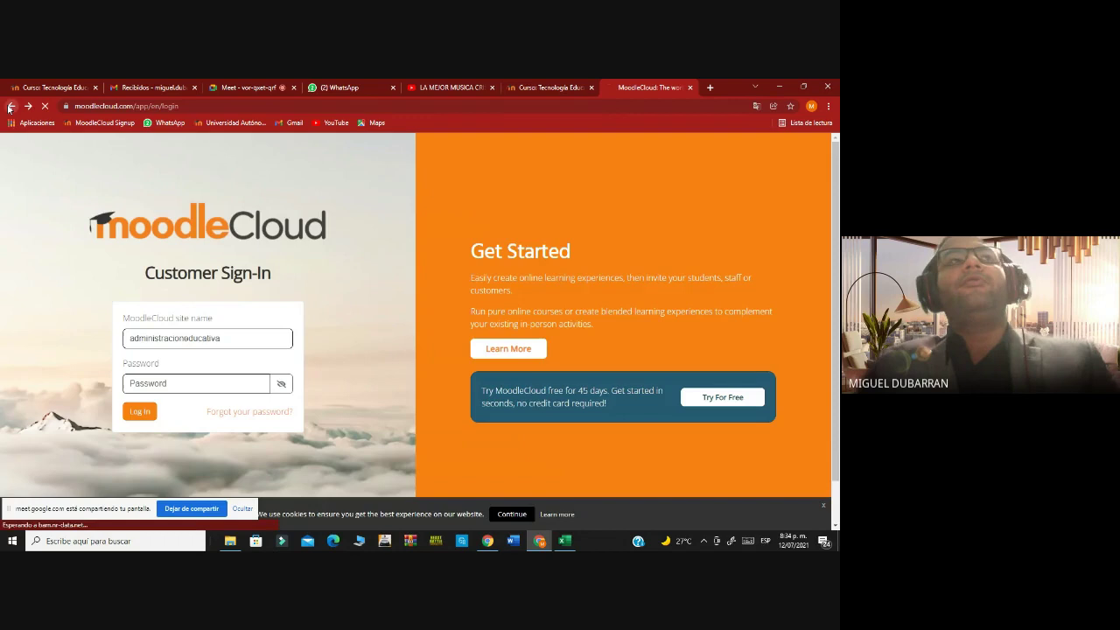
# - Go back to the moodlecloud.com Google results, select the query text, and switch to the Meet call
pyautogui.click(10, 106)
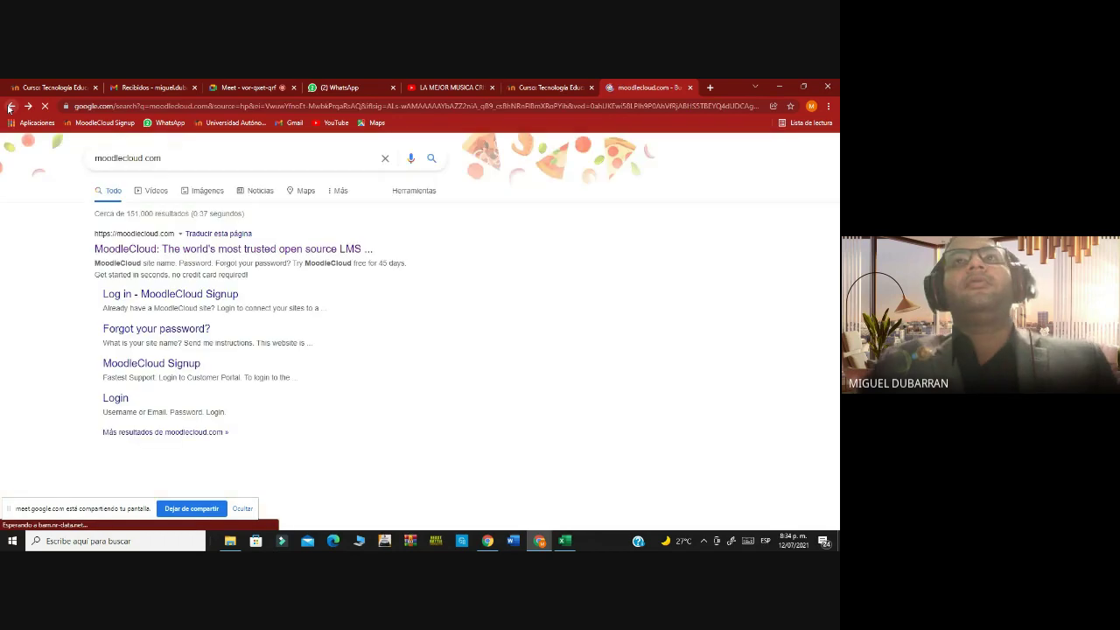
pyautogui.click(192, 161)
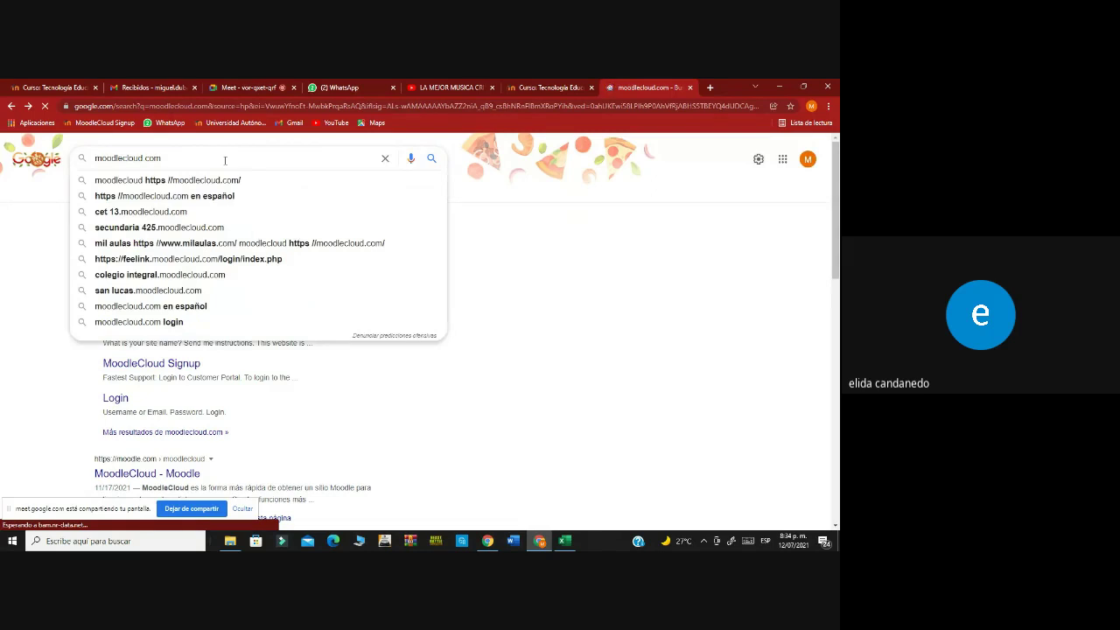
pyautogui.click(532, 217)
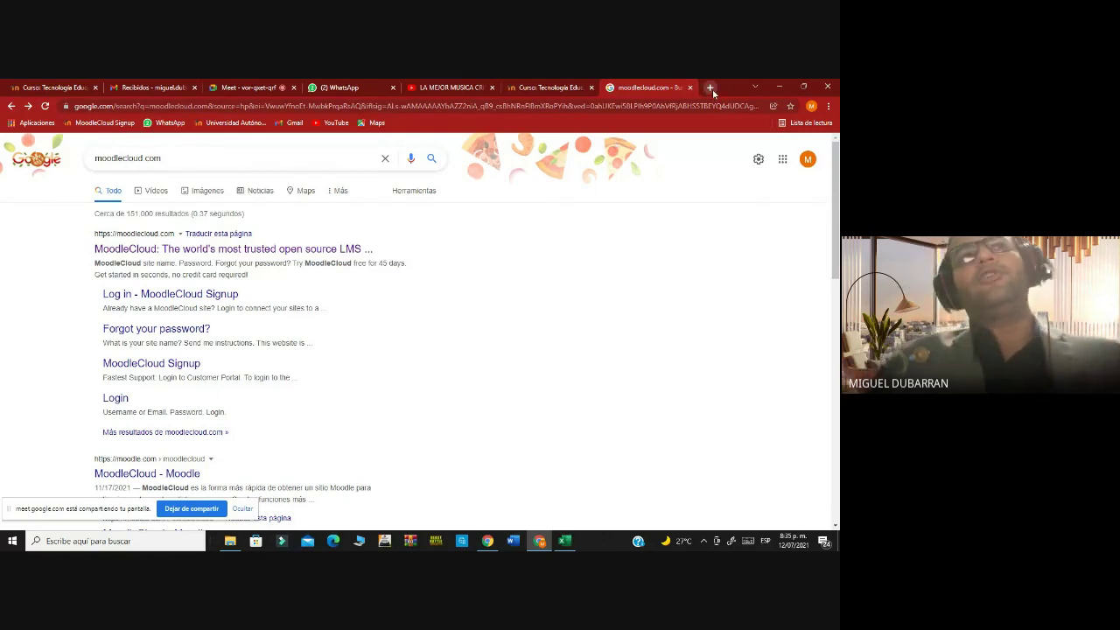
pyautogui.click(228, 160)
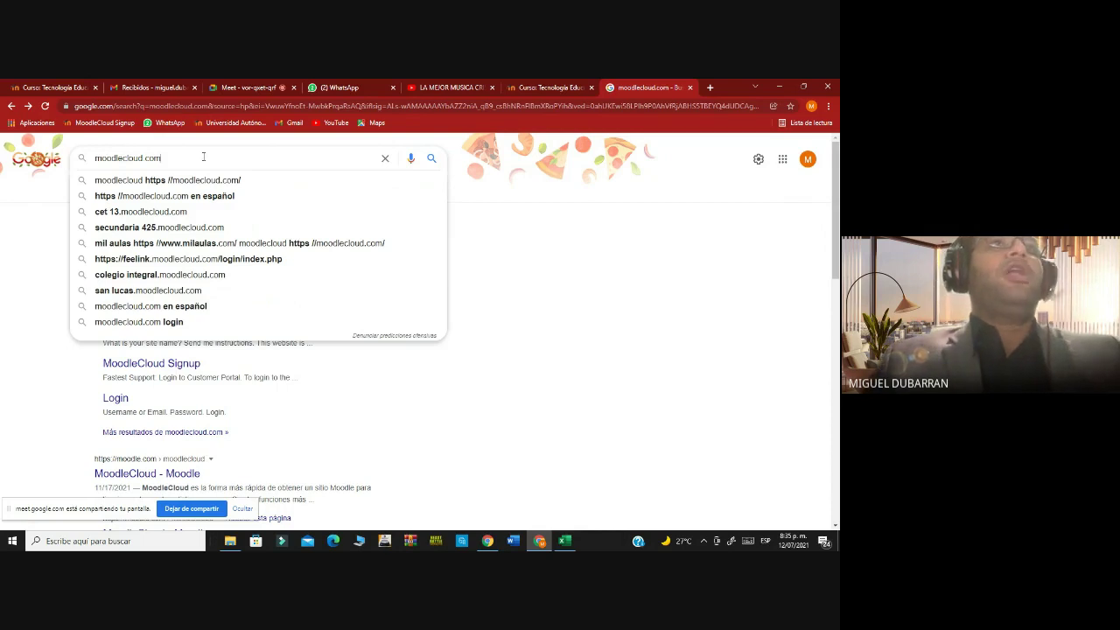
pyautogui.moveTo(164, 158); pyautogui.dragTo(75, 164)
pyautogui.hotkey('ctrl', 'c')
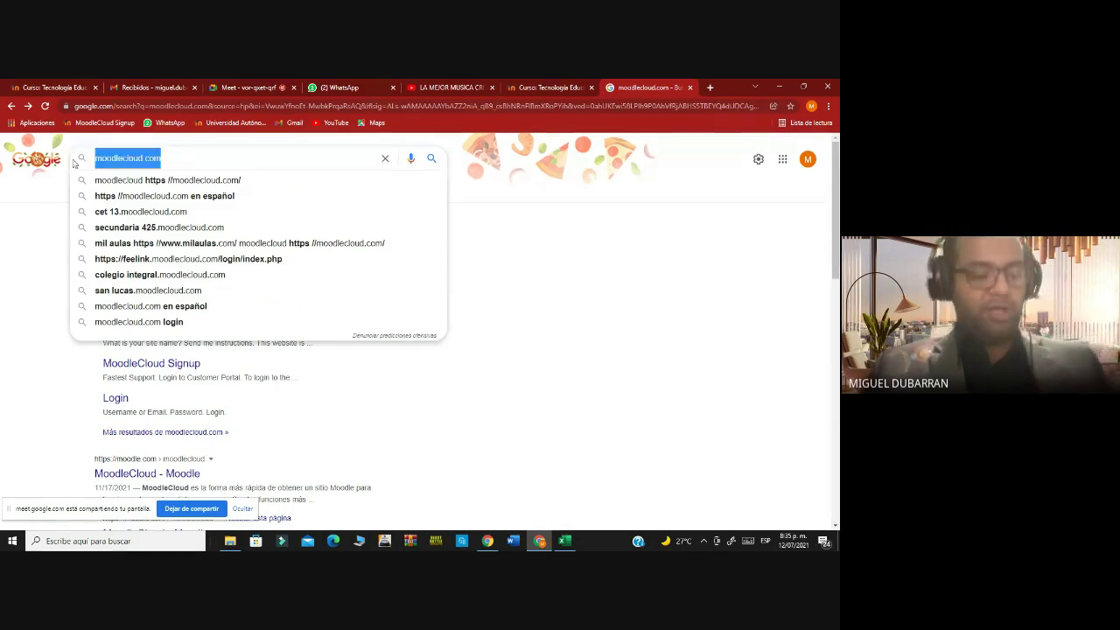
pyautogui.click(247, 87)
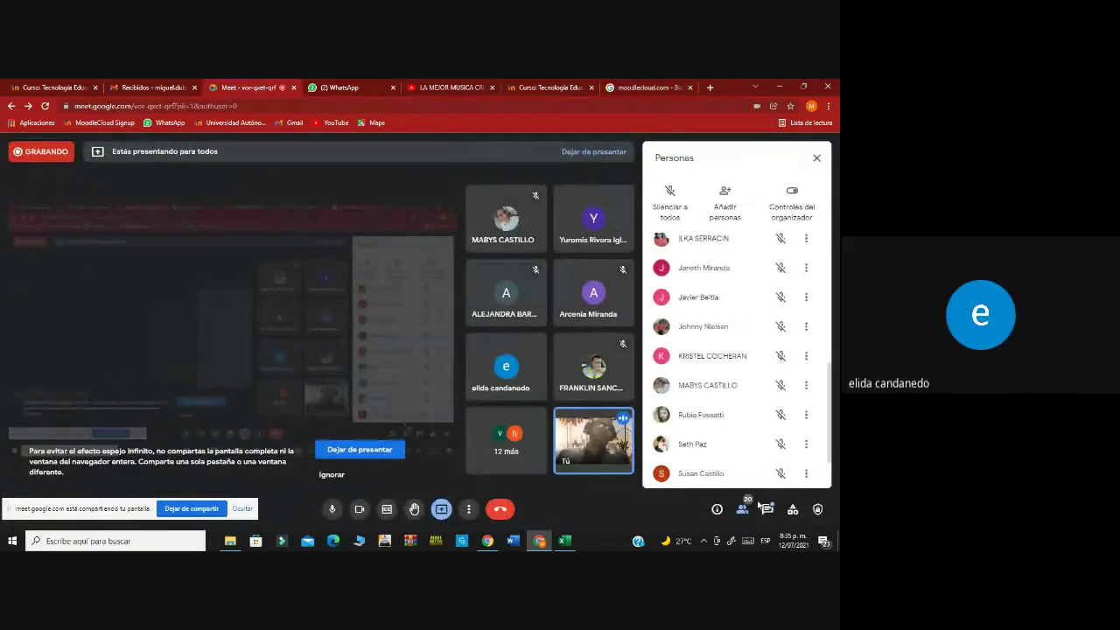
# - Paste 'moodlecloud.com' into the Meet chat and send it to everyone in the call
pyautogui.click(768, 513)
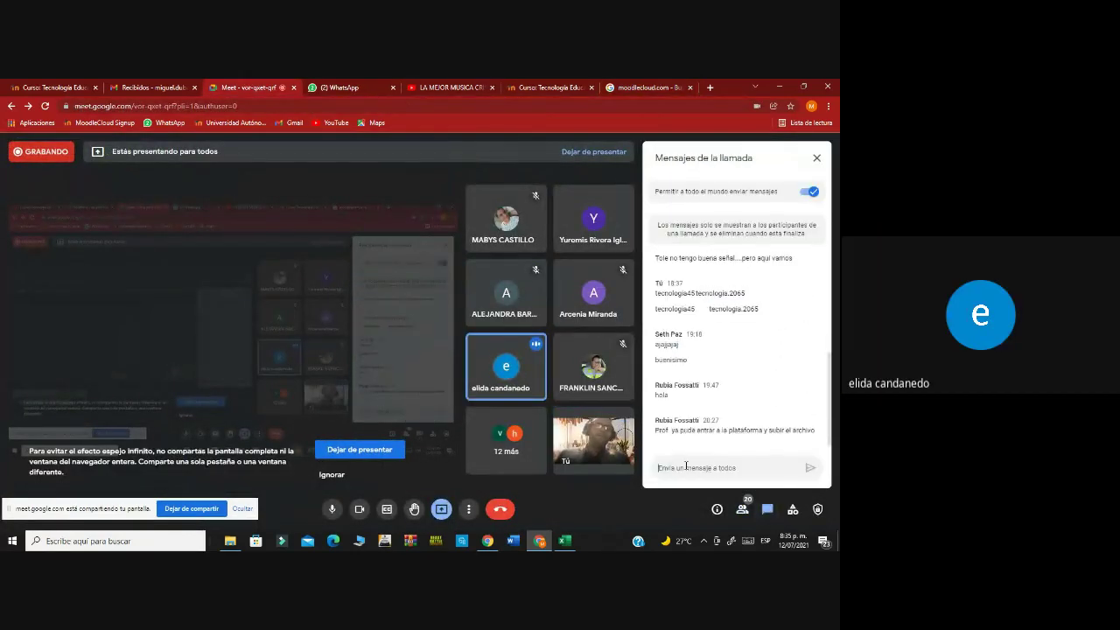
pyautogui.hotkey('ctrl', 'v')
pyautogui.press('Return')
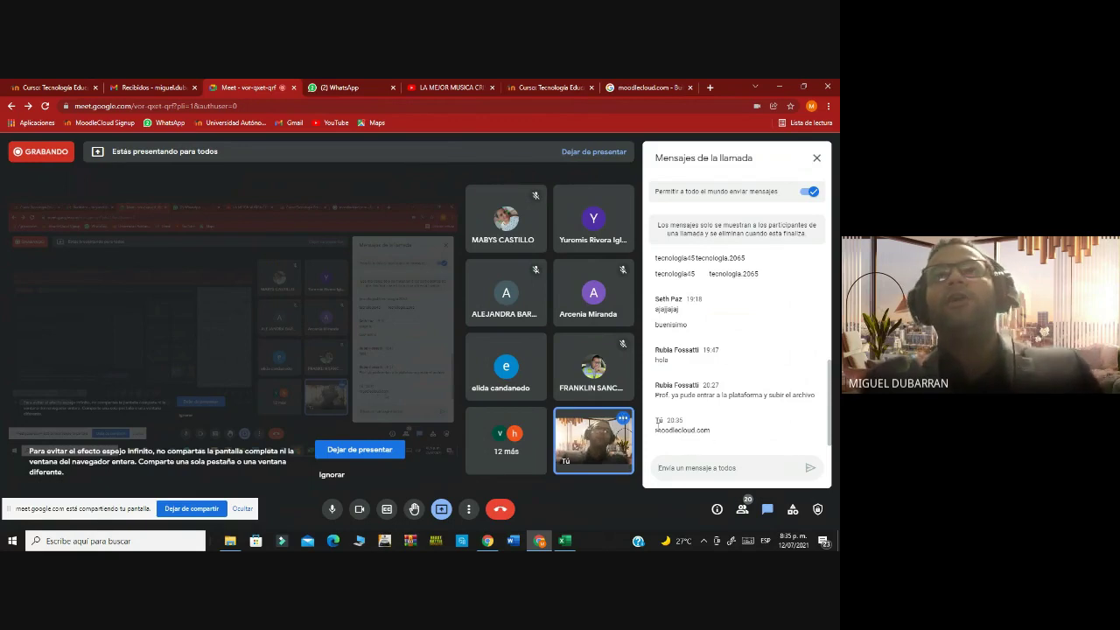
pyautogui.click(630, 91)
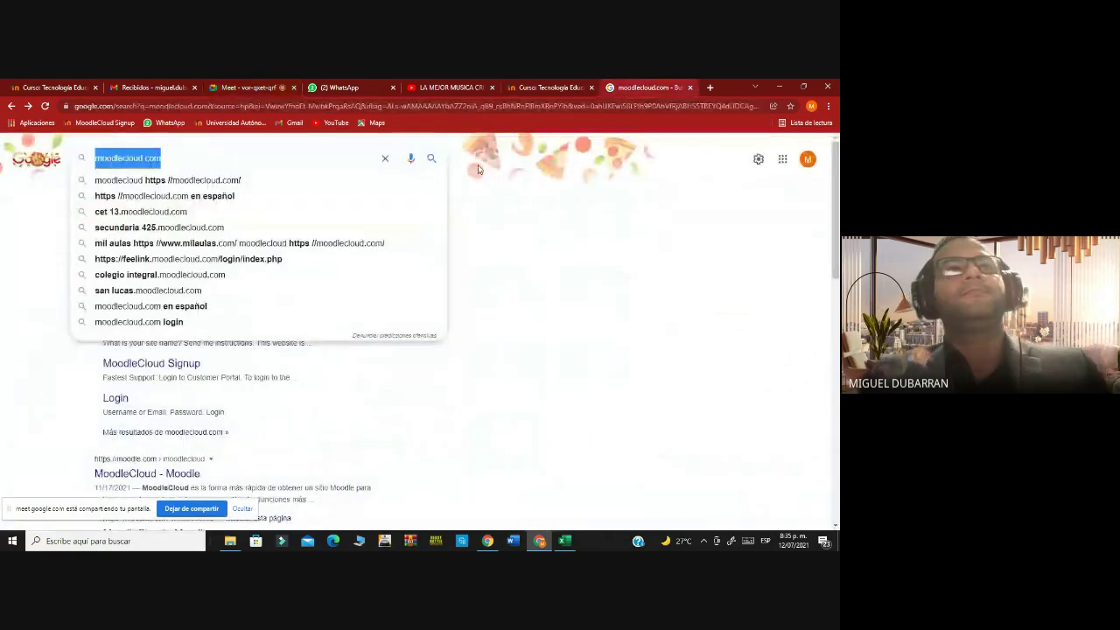
pyautogui.click(262, 163)
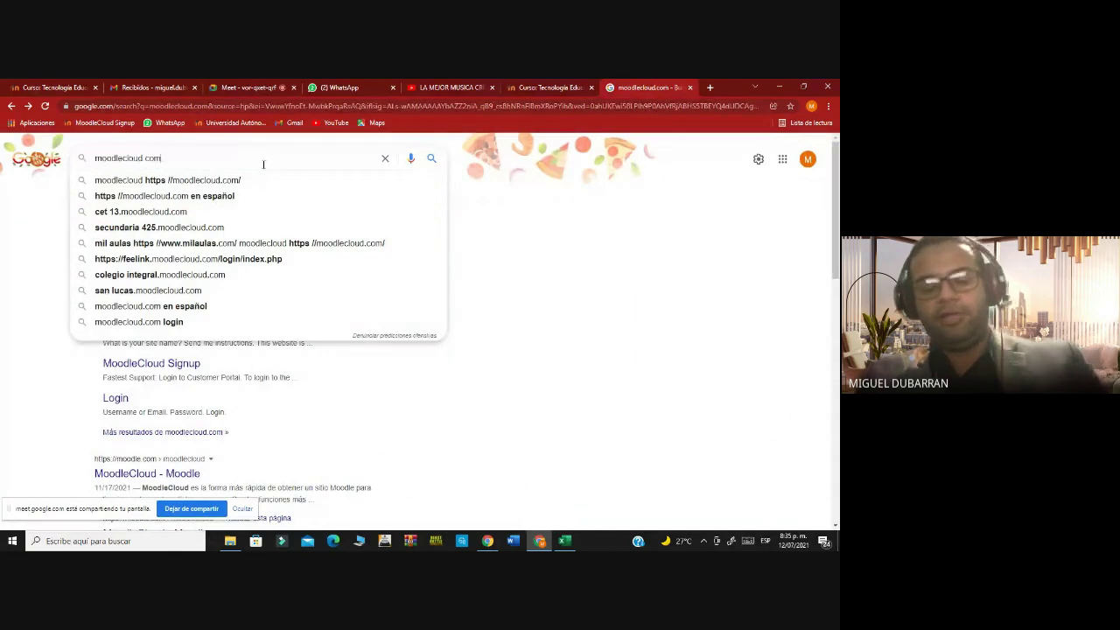
pyautogui.press('Return')
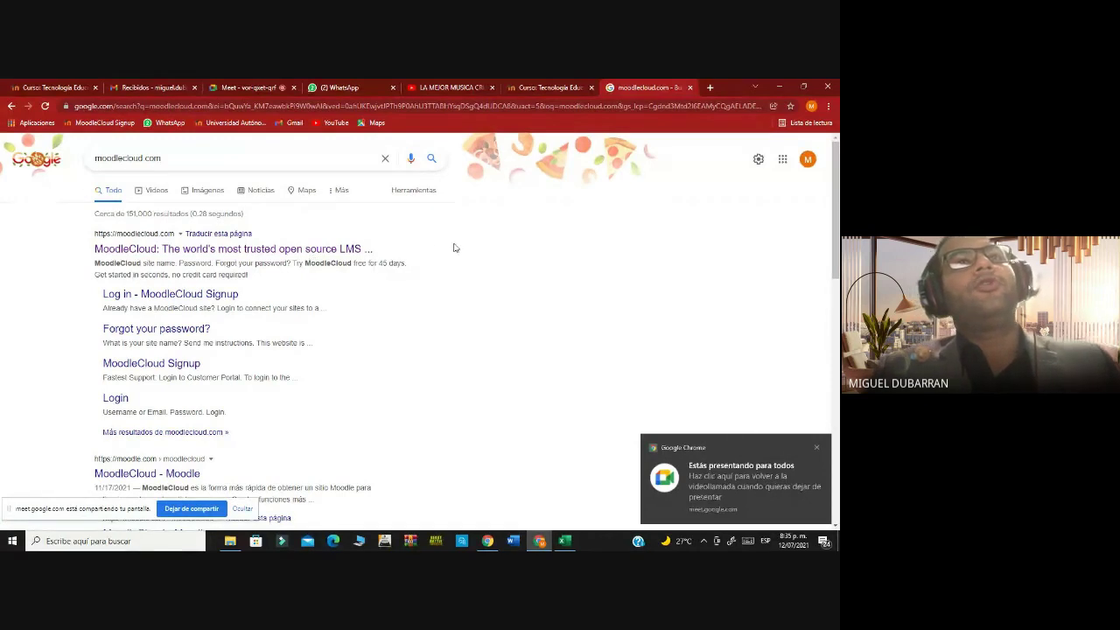
pyautogui.click(215, 251)
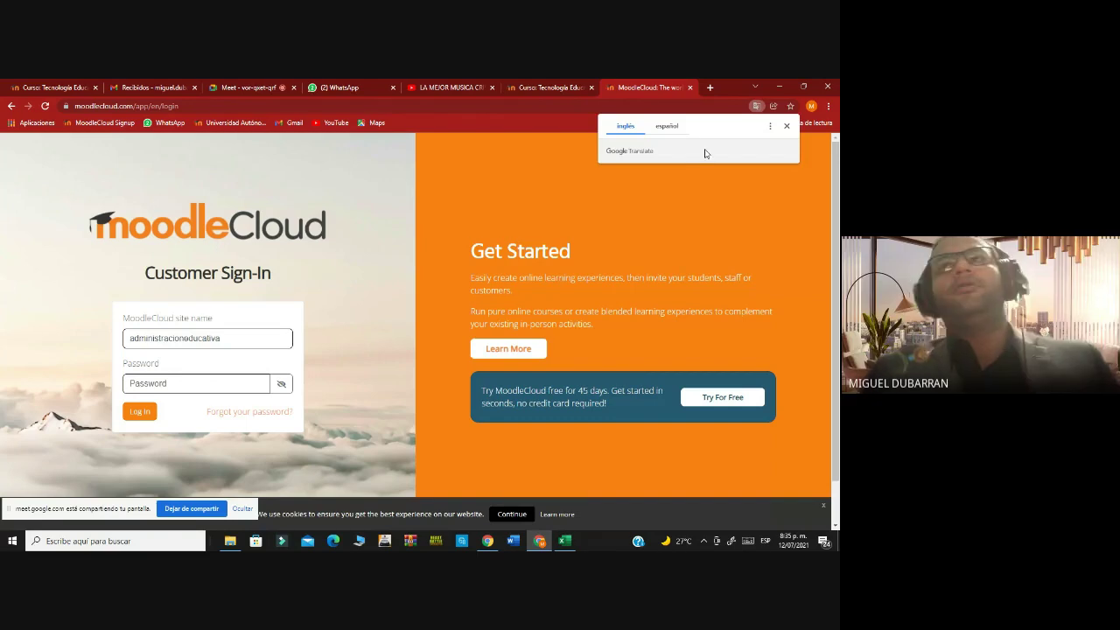
pyautogui.click(786, 127)
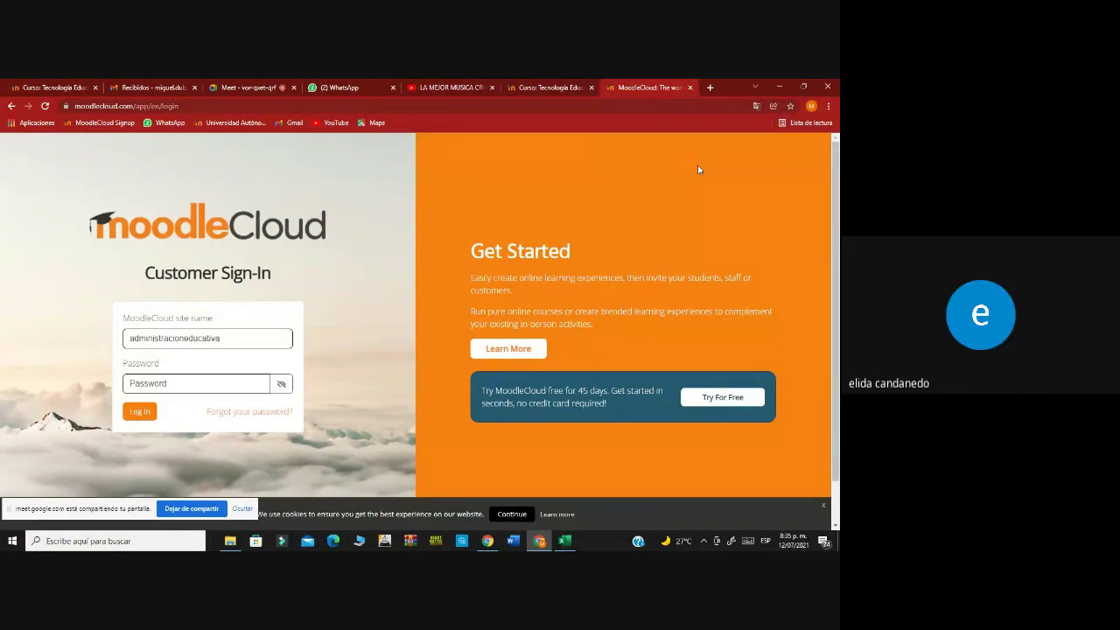
pyautogui.click(11, 106)
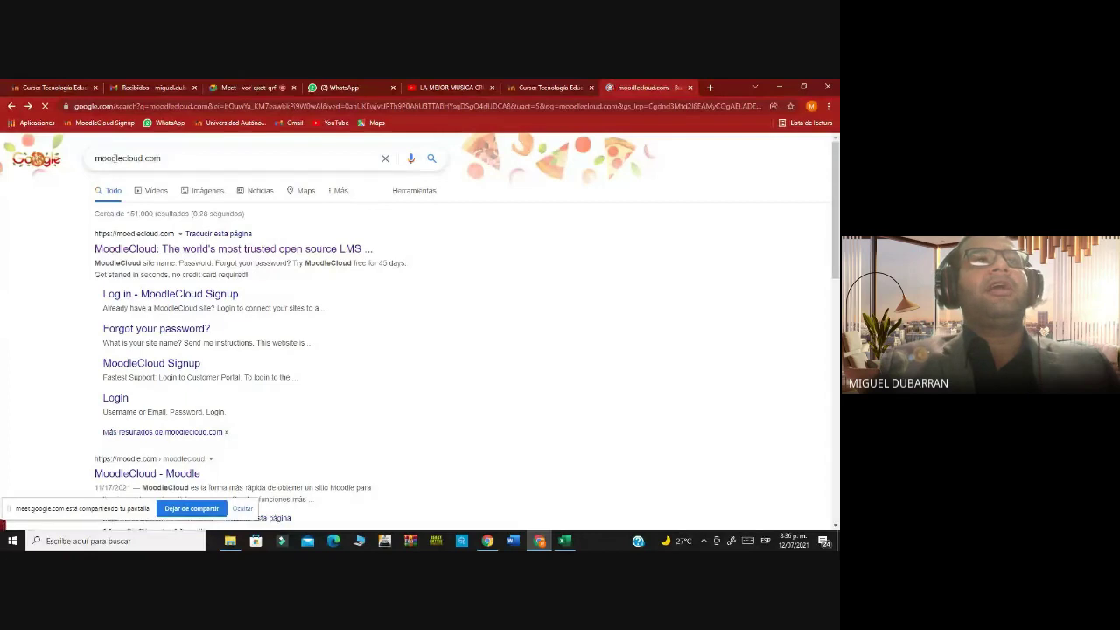
pyautogui.tripleClick(174, 158)
pyautogui.click(176, 158)
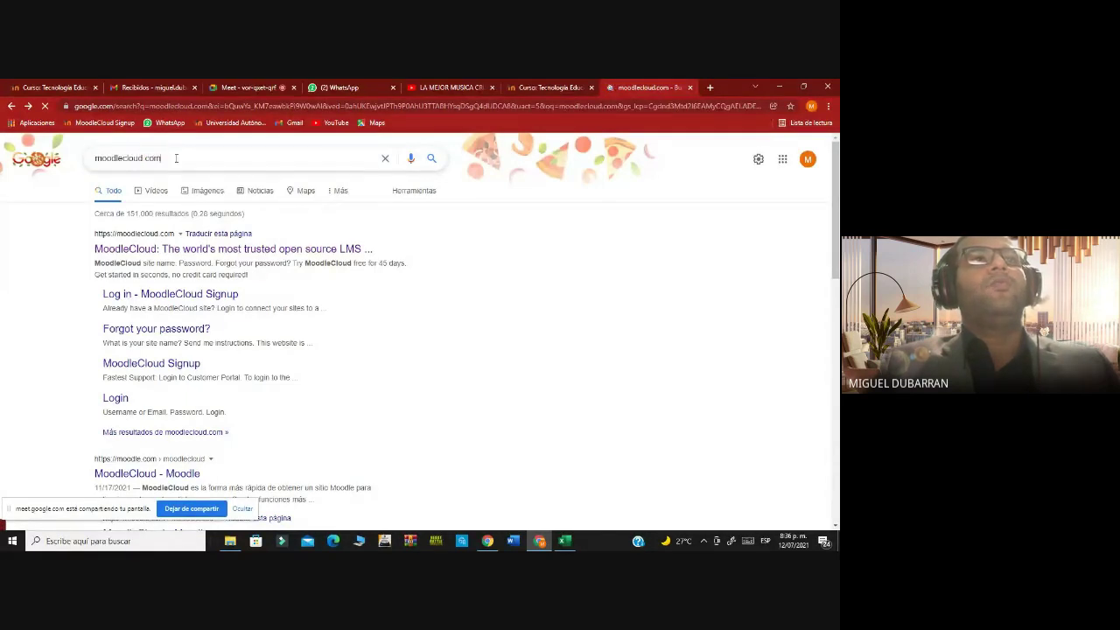
pyautogui.moveTo(176, 158)
pyautogui.mouseDown()
pyautogui.moveTo(85, 163)
pyautogui.moveTo(163, 161)
pyautogui.mouseUp()
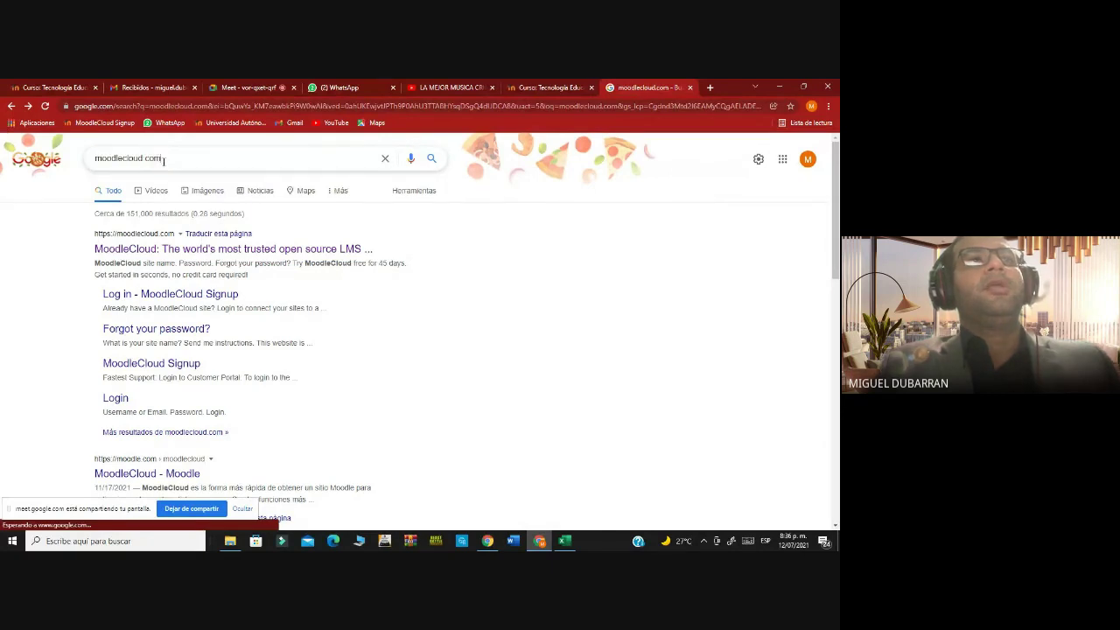
pyautogui.click(186, 158)
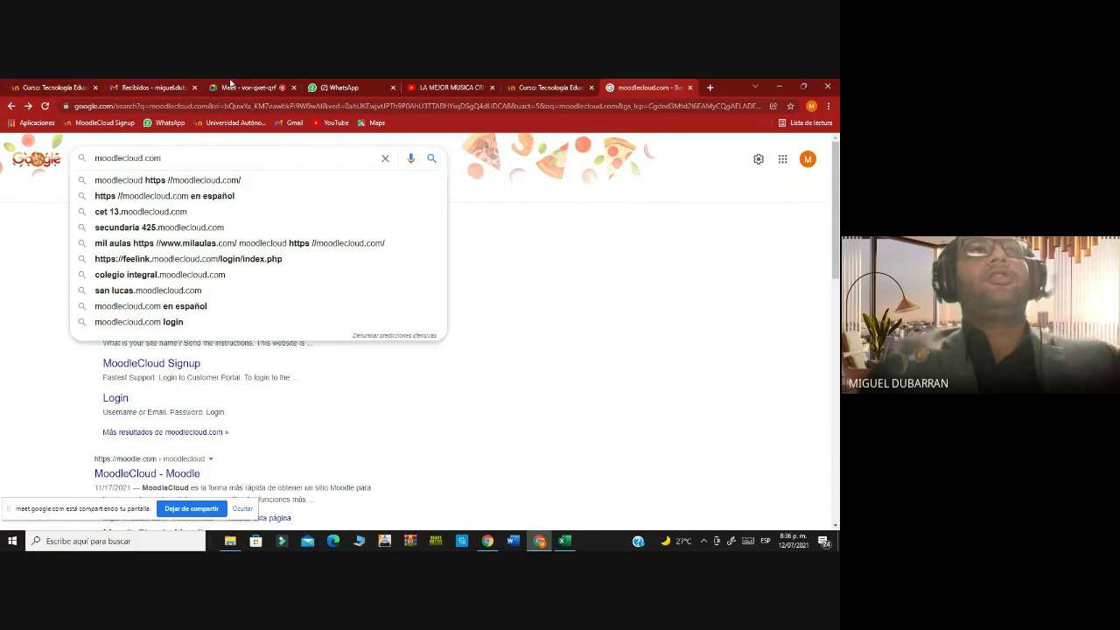
pyautogui.click(232, 88)
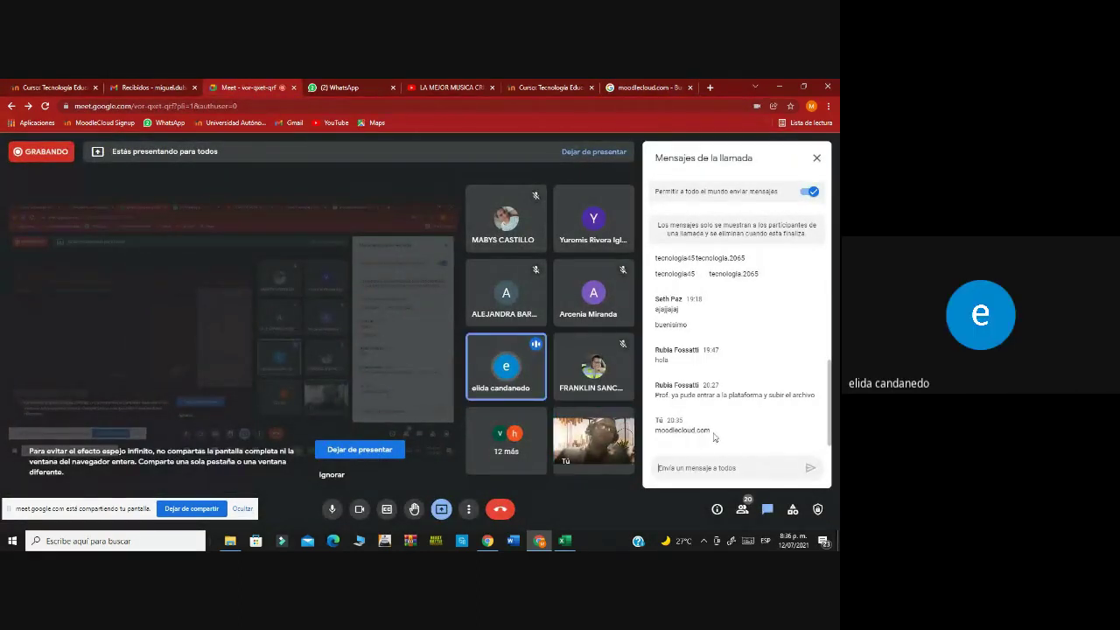
pyautogui.click(634, 88)
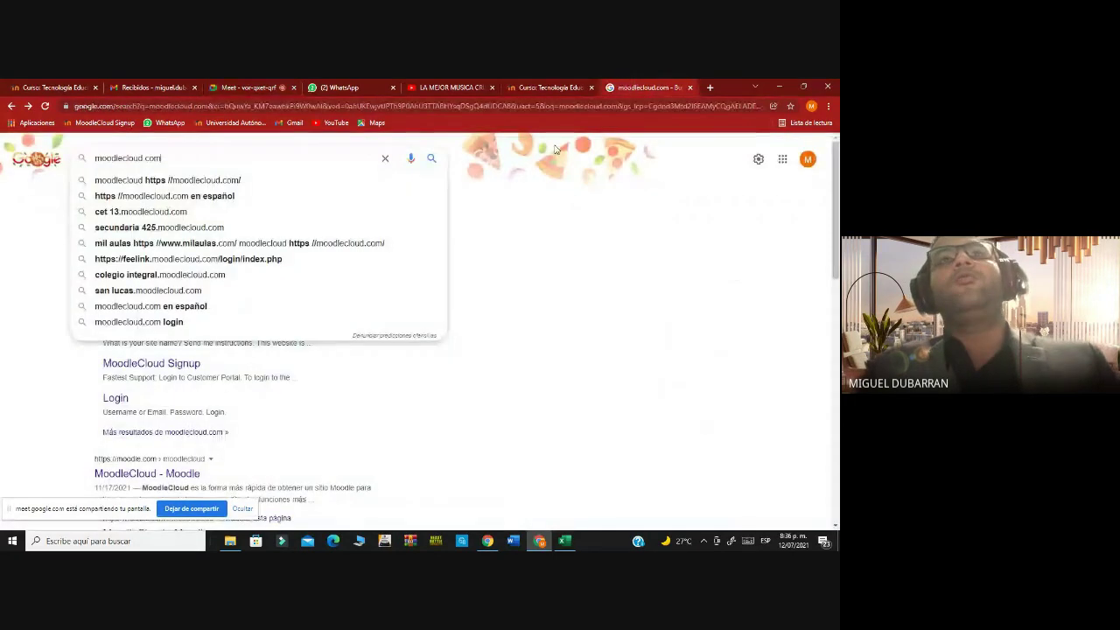
pyautogui.click(540, 243)
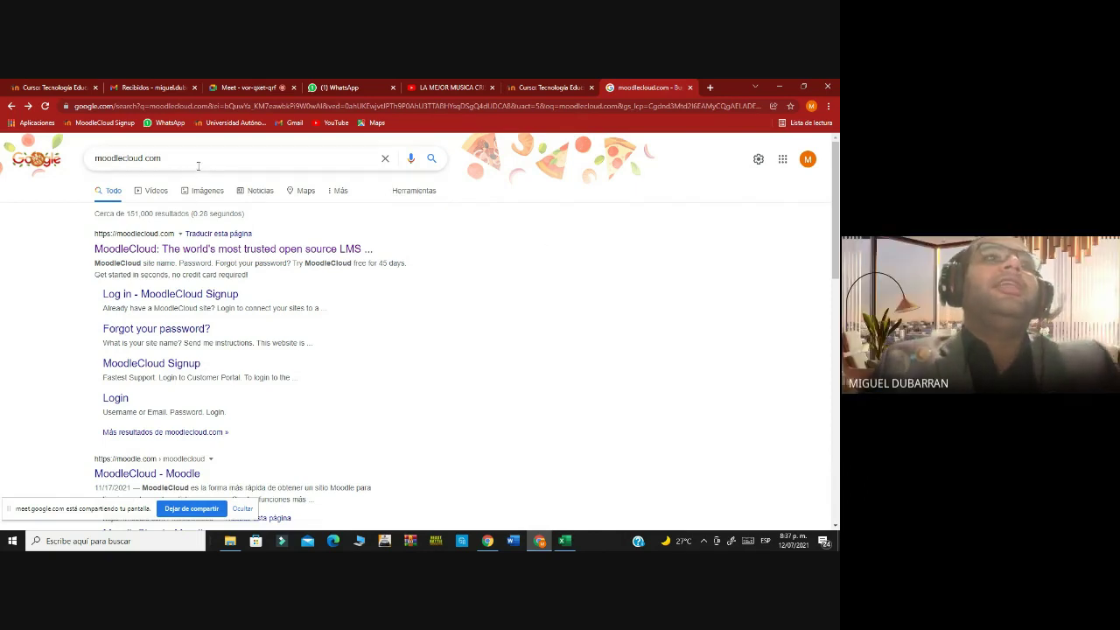
# - Cycle through the search, Meet and Moodle course tabs, dismiss the presenting notice, then open WhatsApp Web
pyautogui.click(127, 106)
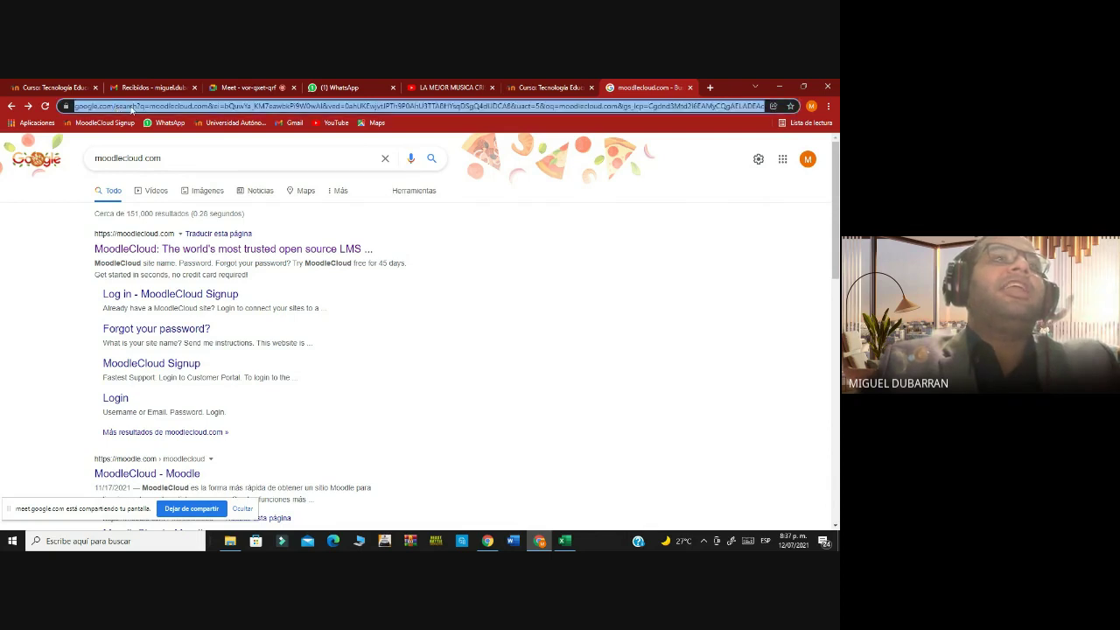
pyautogui.click(186, 161)
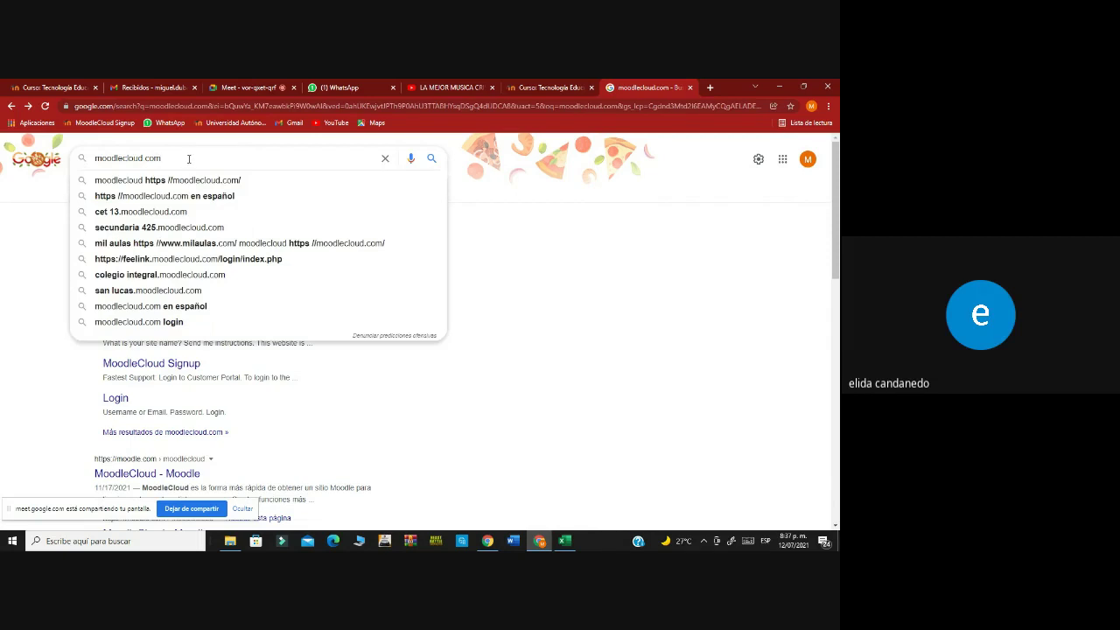
pyautogui.click(571, 220)
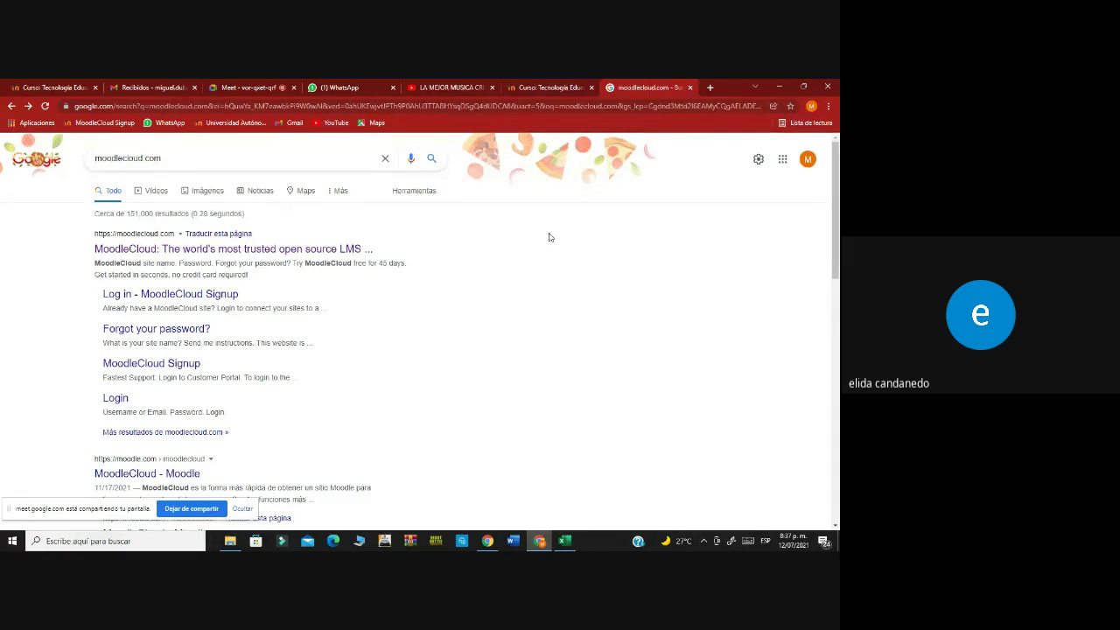
pyautogui.click(259, 84)
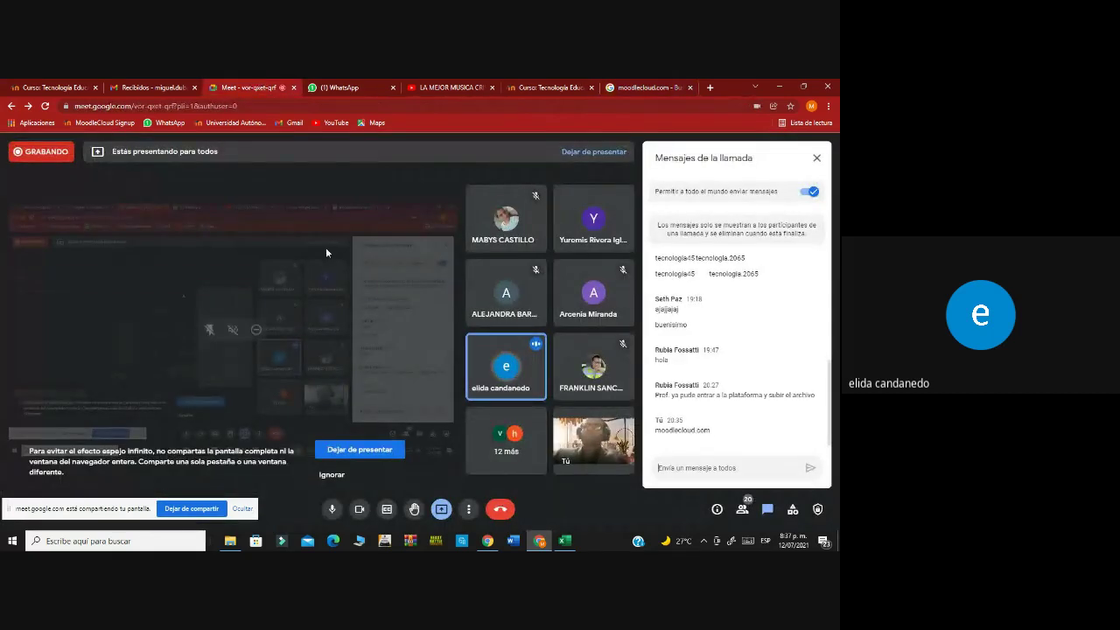
pyautogui.click(549, 86)
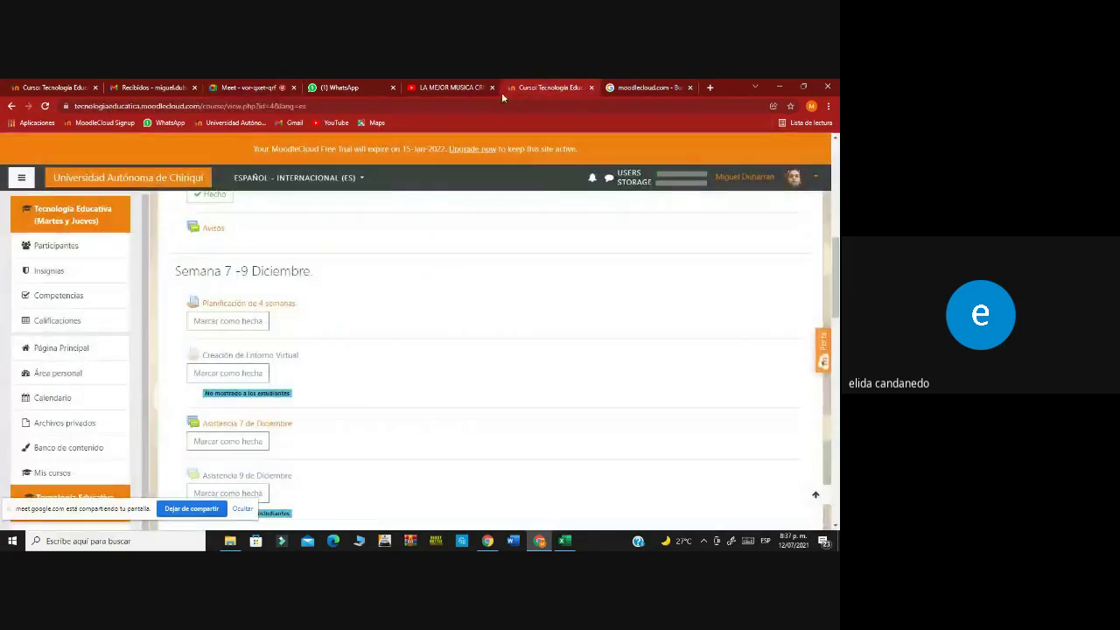
pyautogui.click(637, 87)
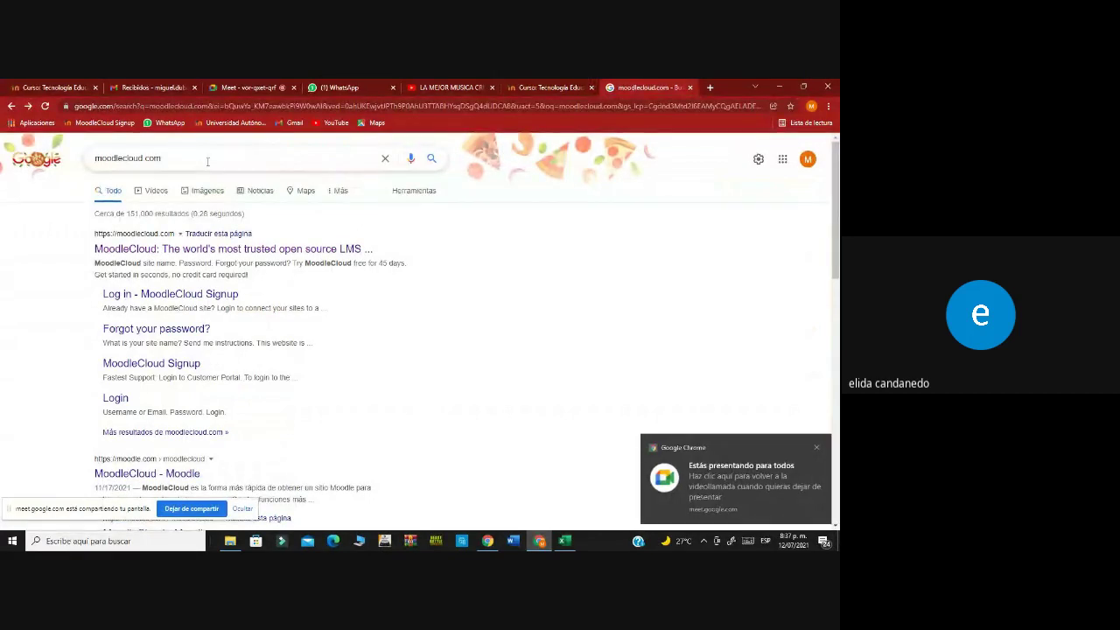
pyautogui.click(816, 447)
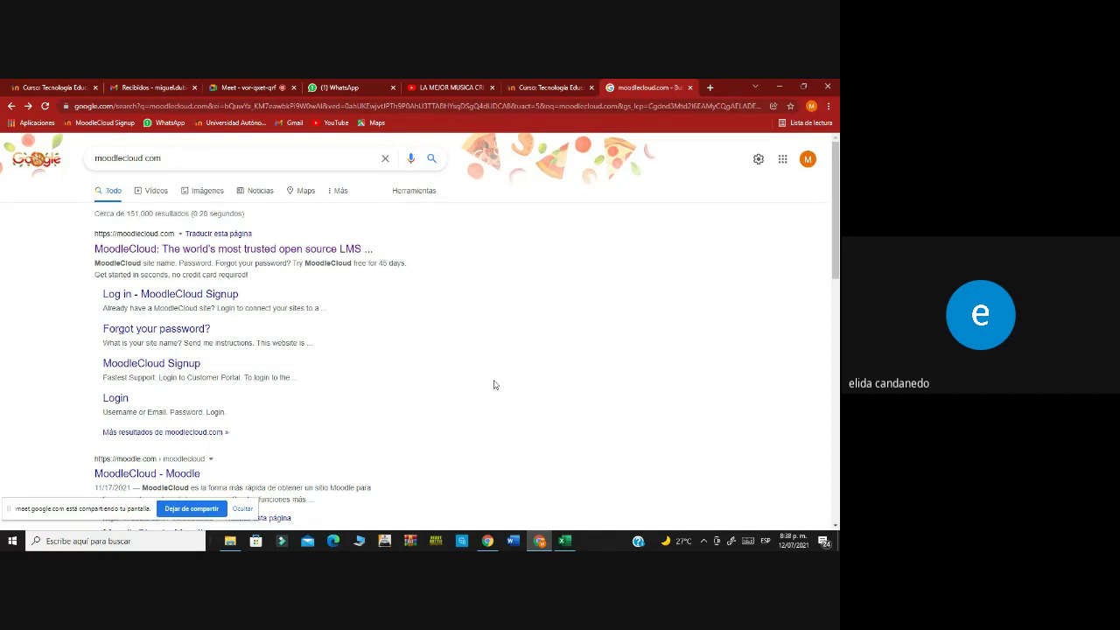
pyautogui.click(359, 86)
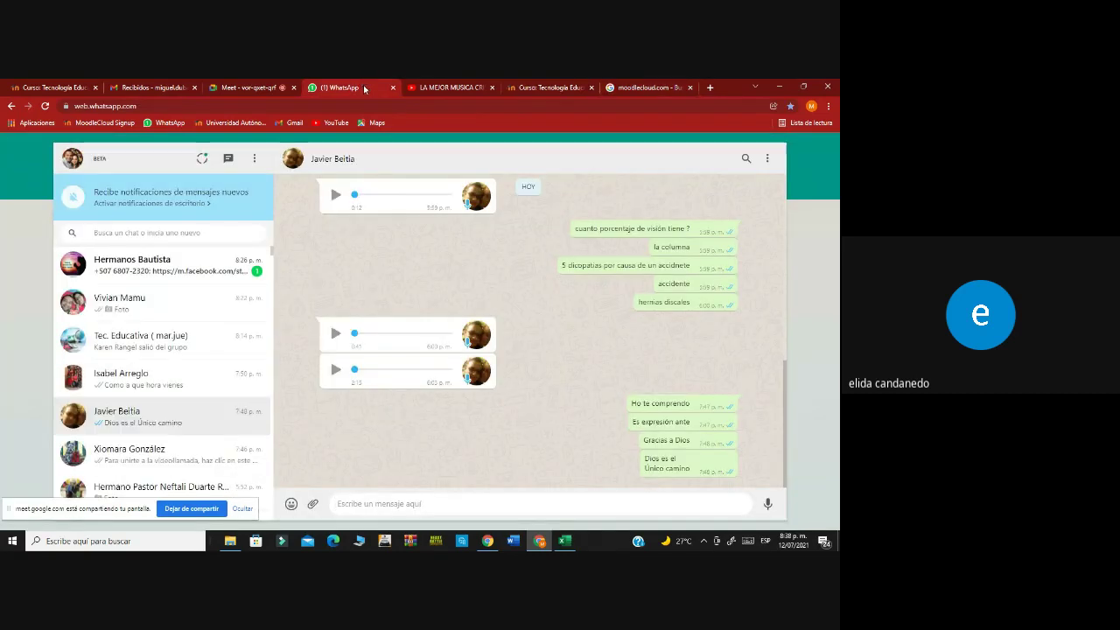
# - Switch from WhatsApp Web back to the moodlecloud.com Google results tab
pyautogui.click(675, 87)
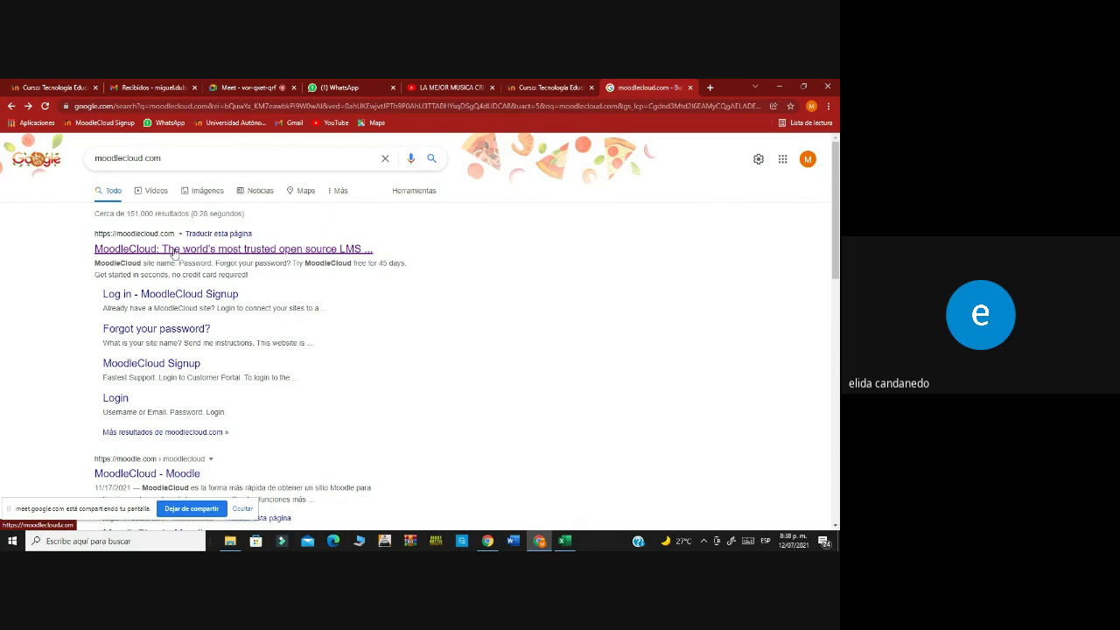
# - Open the first MoodleCloud result and dismiss the Google Translate offer
pyautogui.scroll(-3, 174, 252)
pyautogui.click(176, 250)
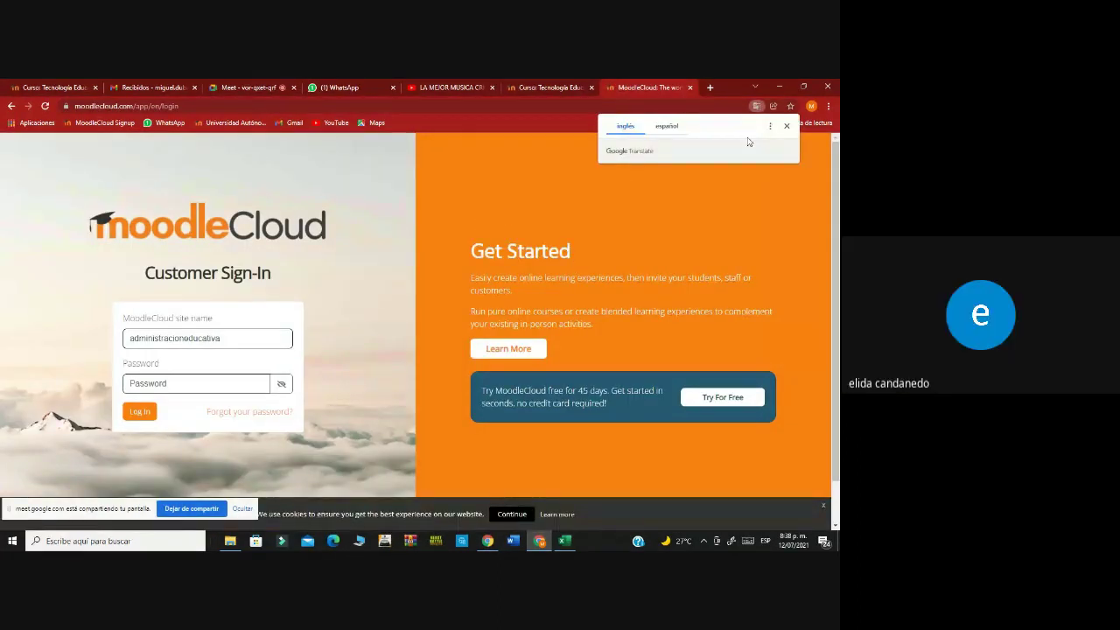
pyautogui.click(786, 128)
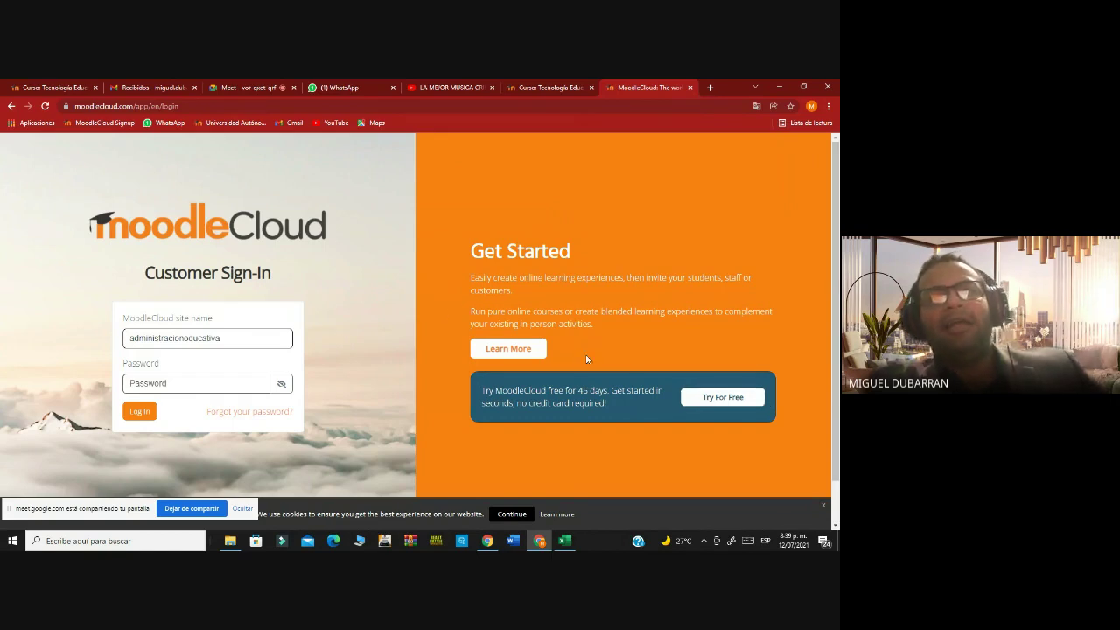
# - Choose Try For Free and delete the prefilled site name 'administracioneducativa'
pyautogui.click(724, 399)
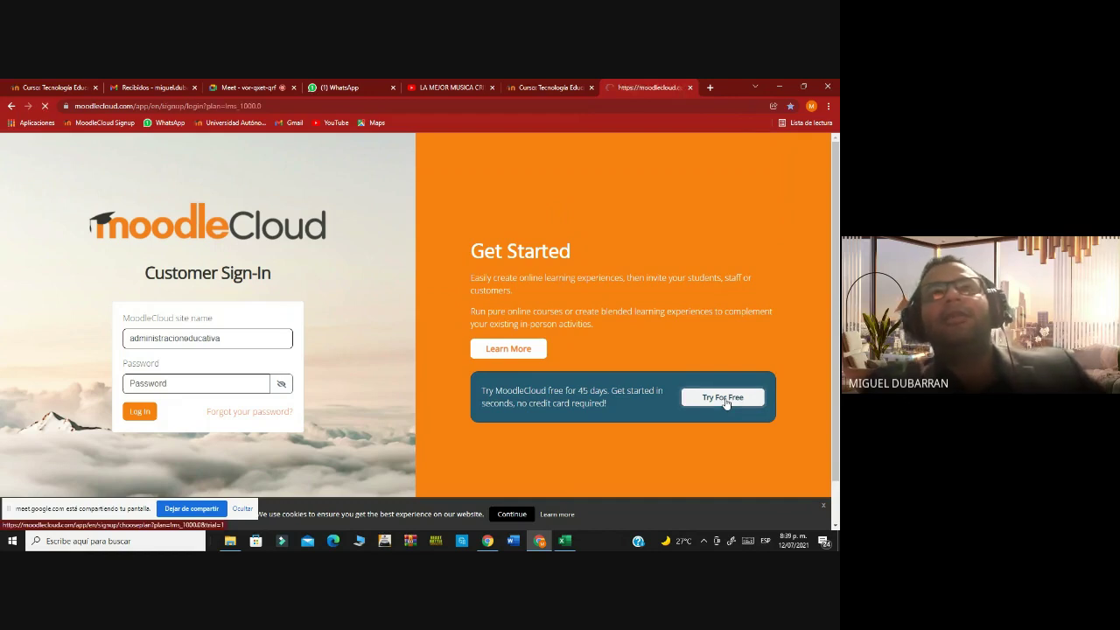
pyautogui.scroll(-2, 540, 263)
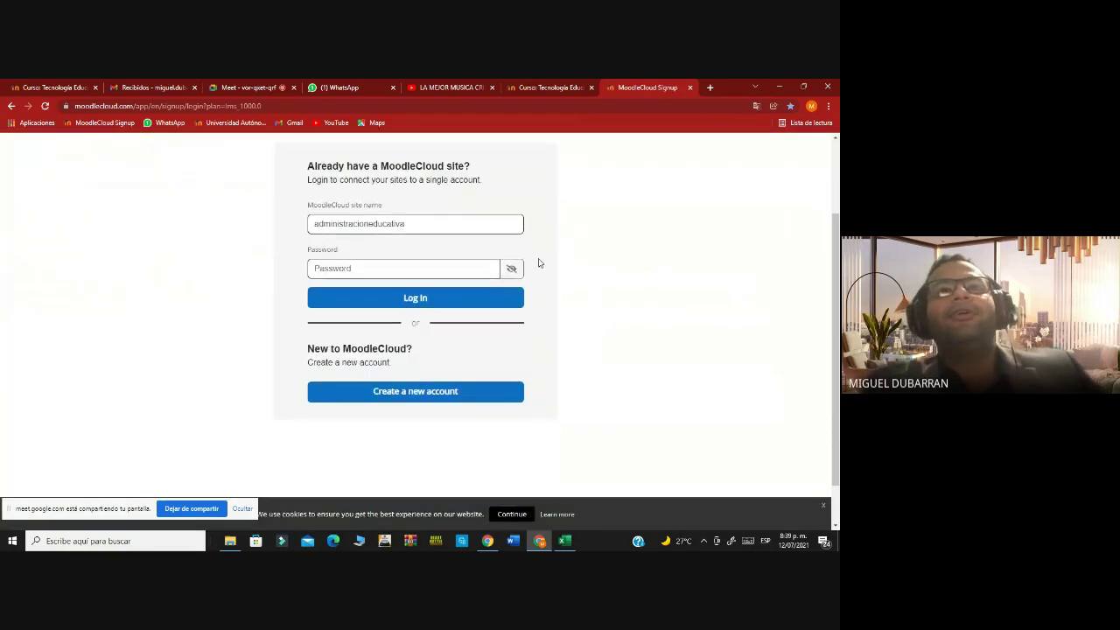
pyautogui.scroll(1, 579, 274)
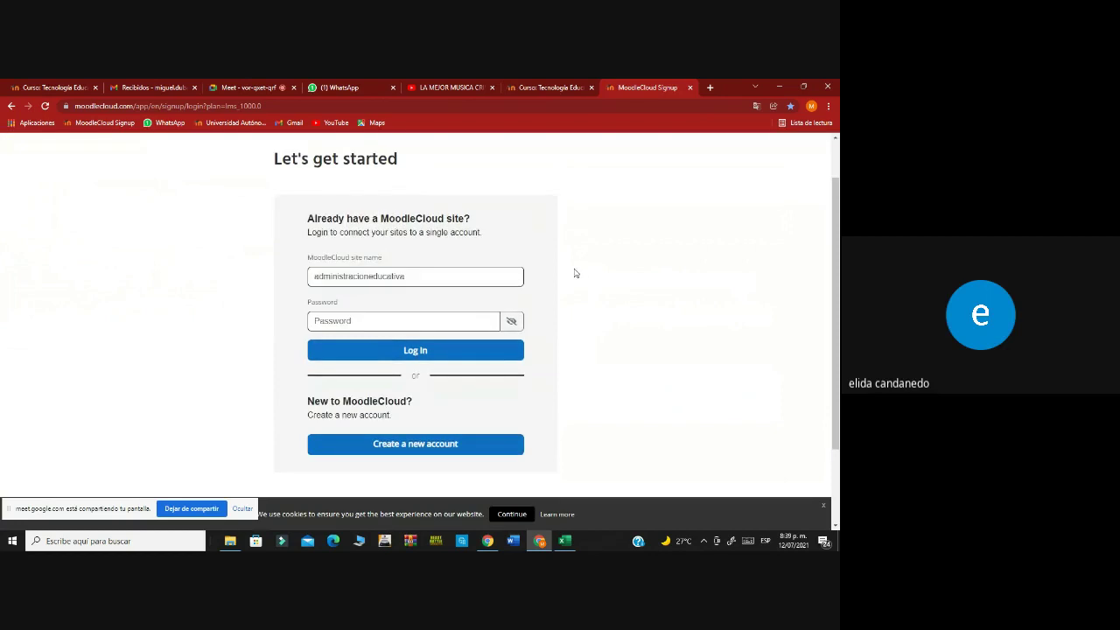
pyautogui.moveTo(422, 274); pyautogui.dragTo(283, 283)
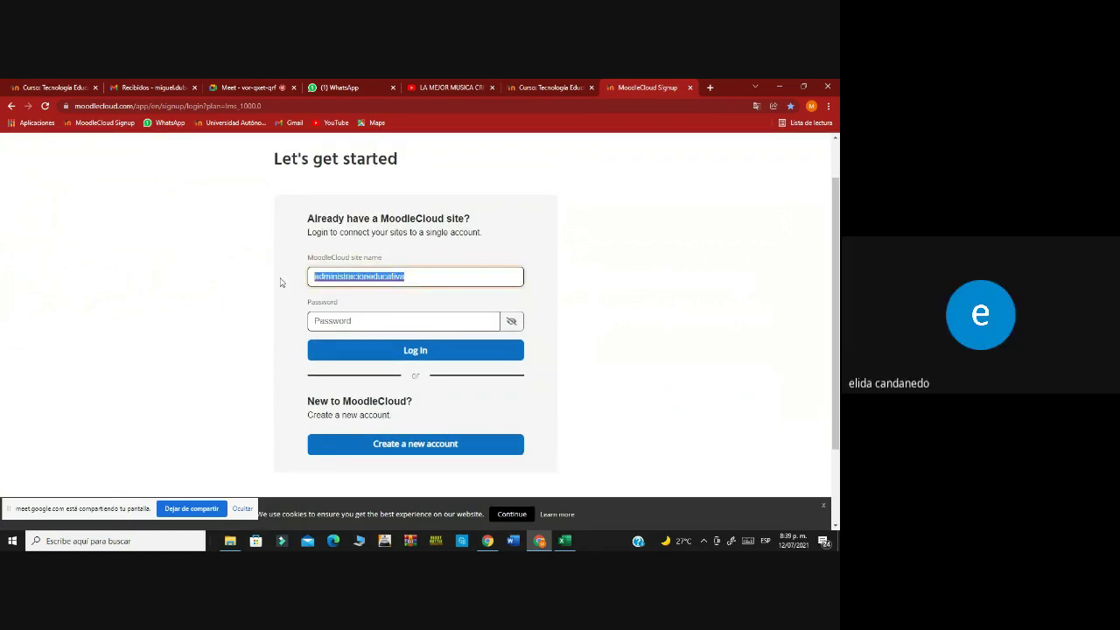
pyautogui.press('BackSpace')
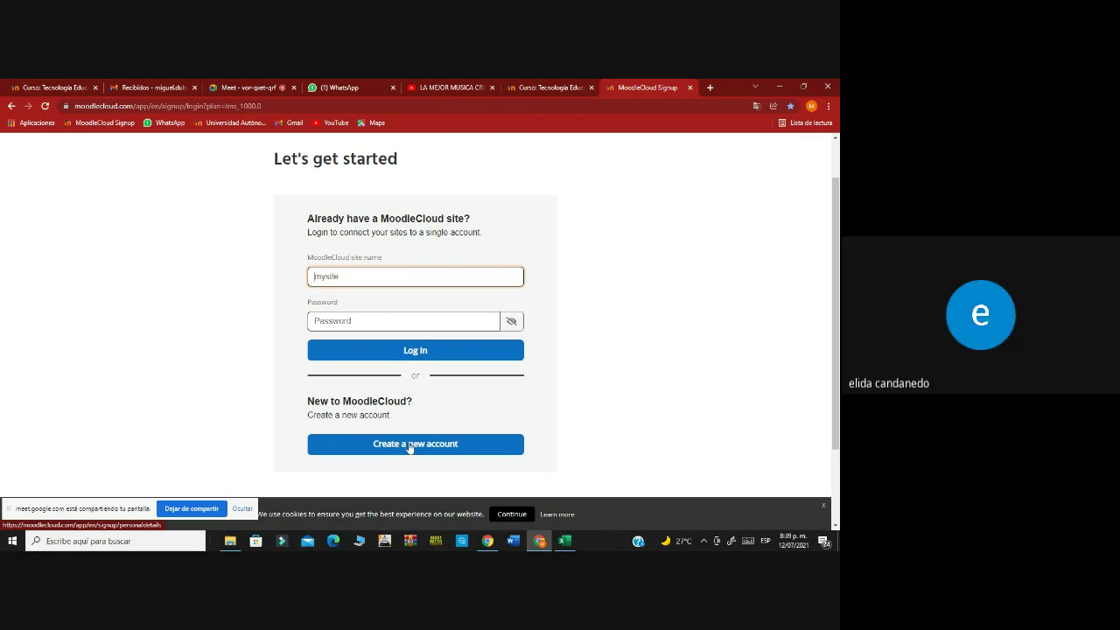
# - Choose Create a new account and move through the First name, Last name and Email fields
pyautogui.click(408, 444)
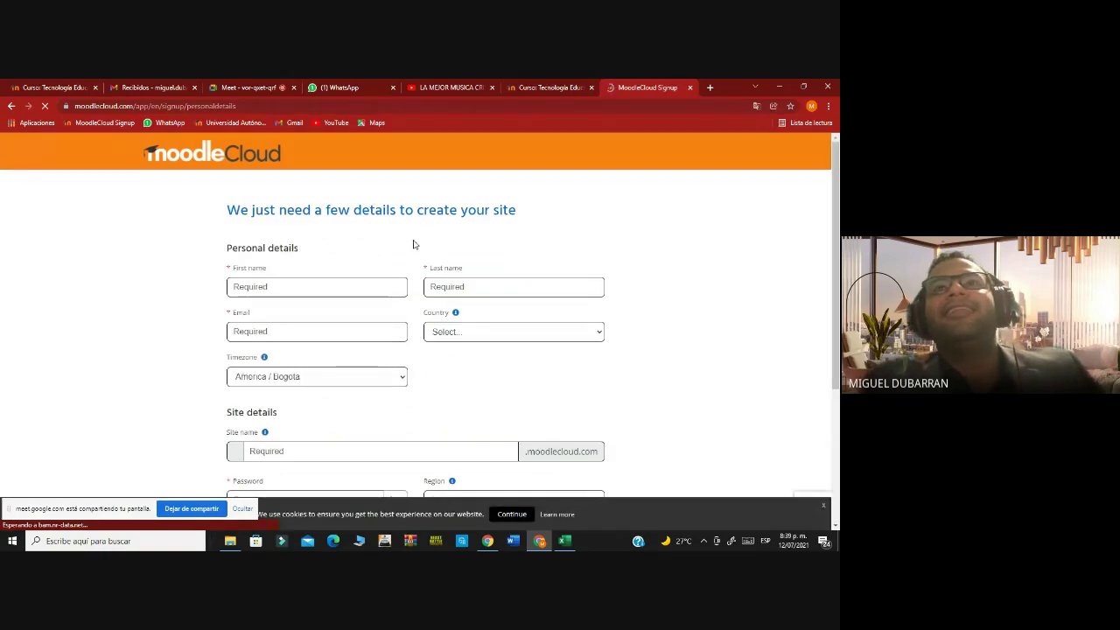
pyautogui.scroll(-1, 414, 244)
pyautogui.scroll(1, 414, 244)
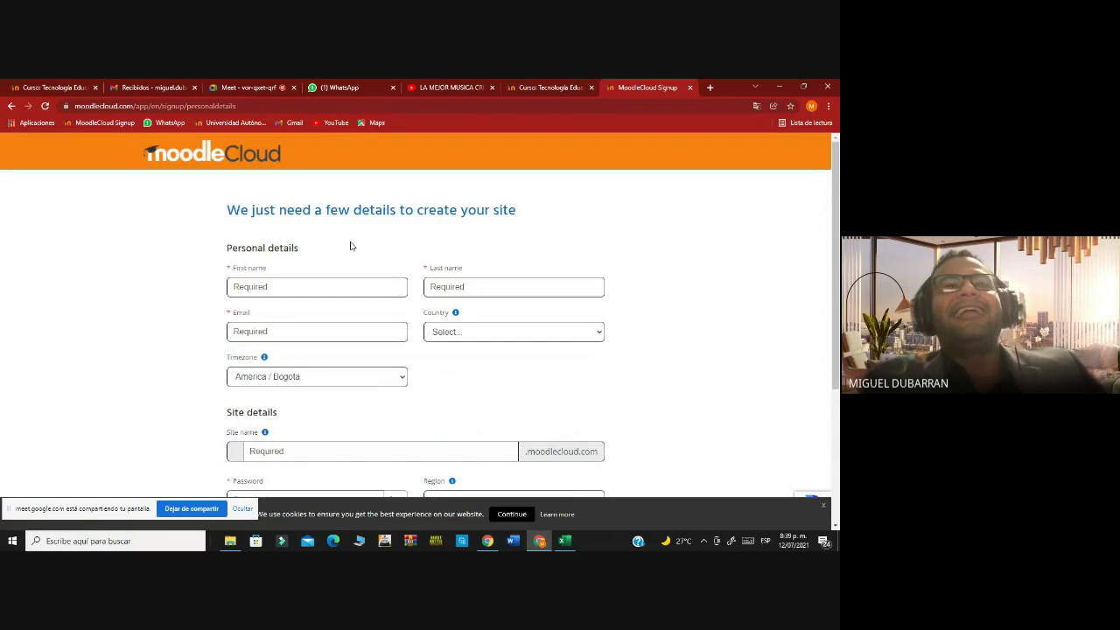
pyautogui.scroll(-2, 350, 245)
pyautogui.scroll(1, 350, 246)
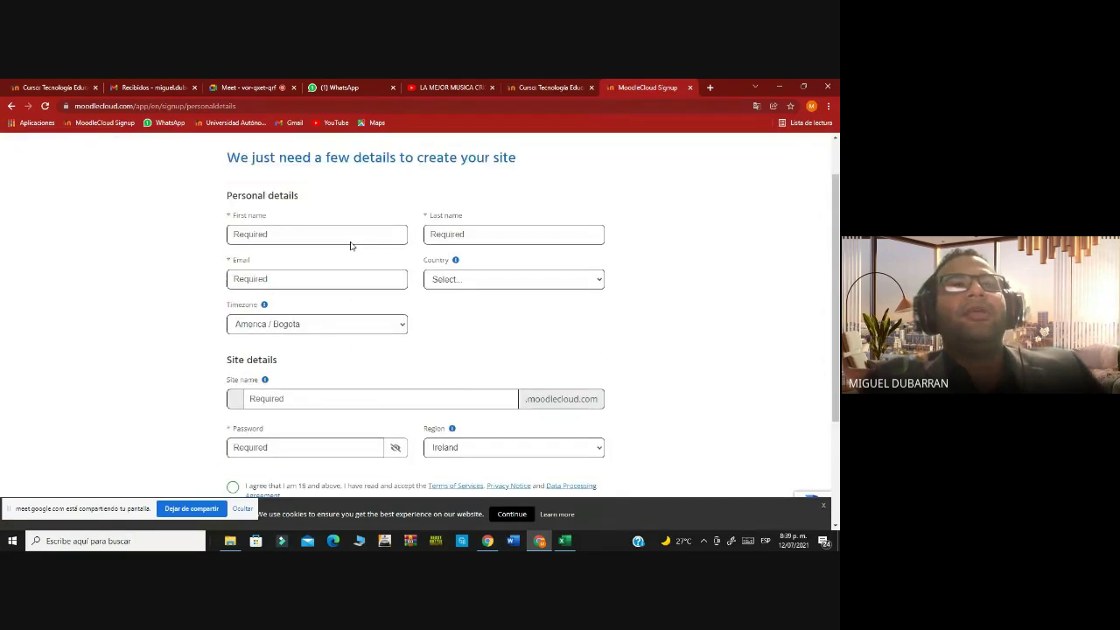
pyautogui.click(266, 235)
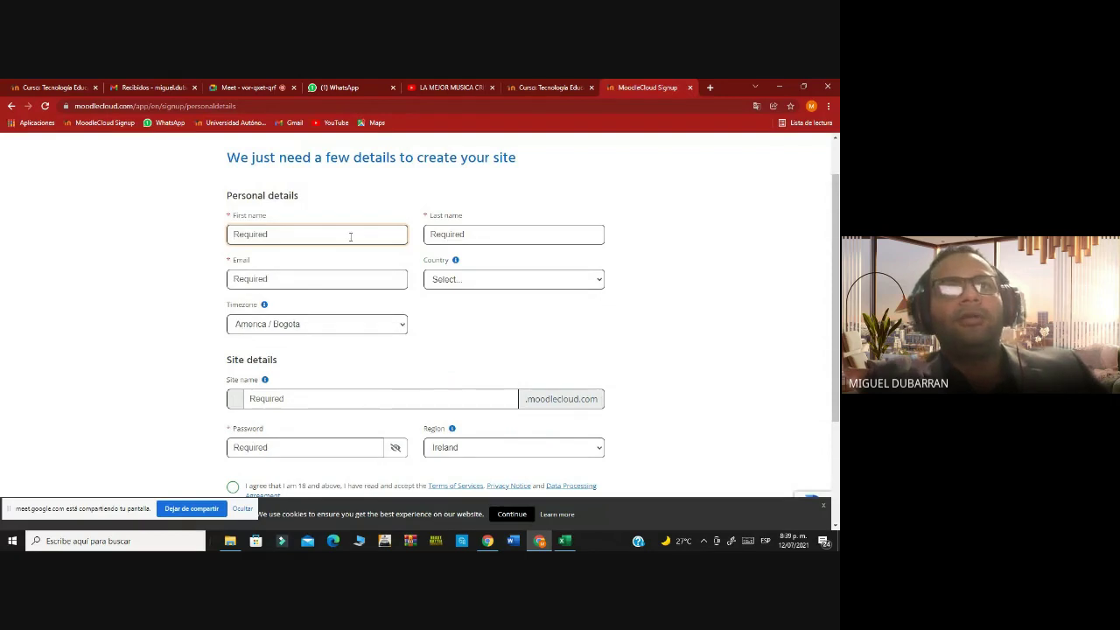
pyautogui.click(470, 236)
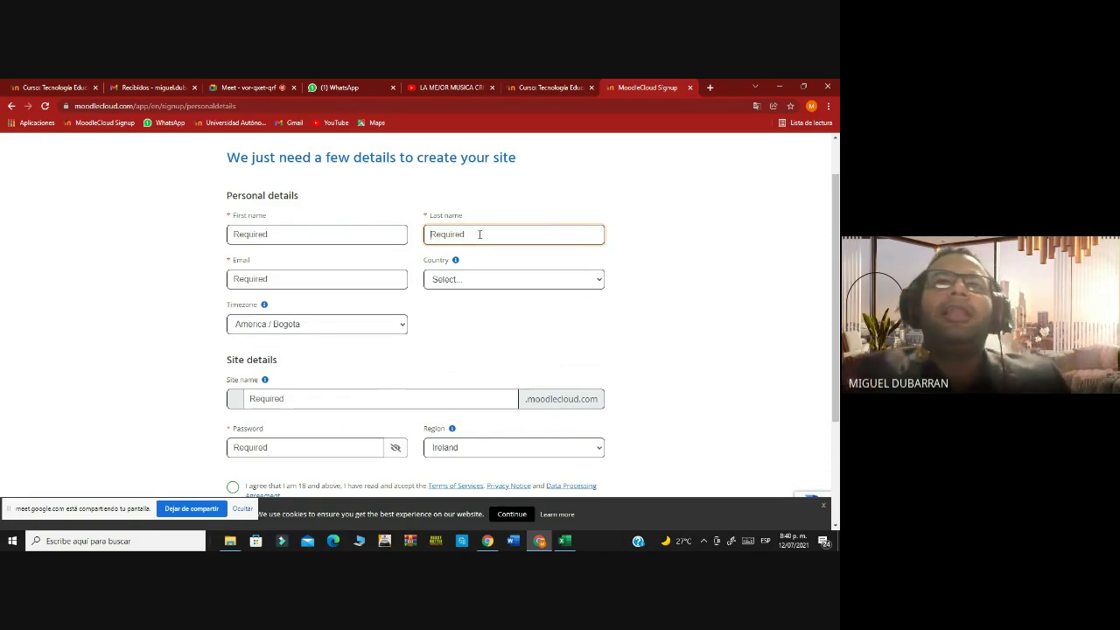
pyautogui.click(280, 280)
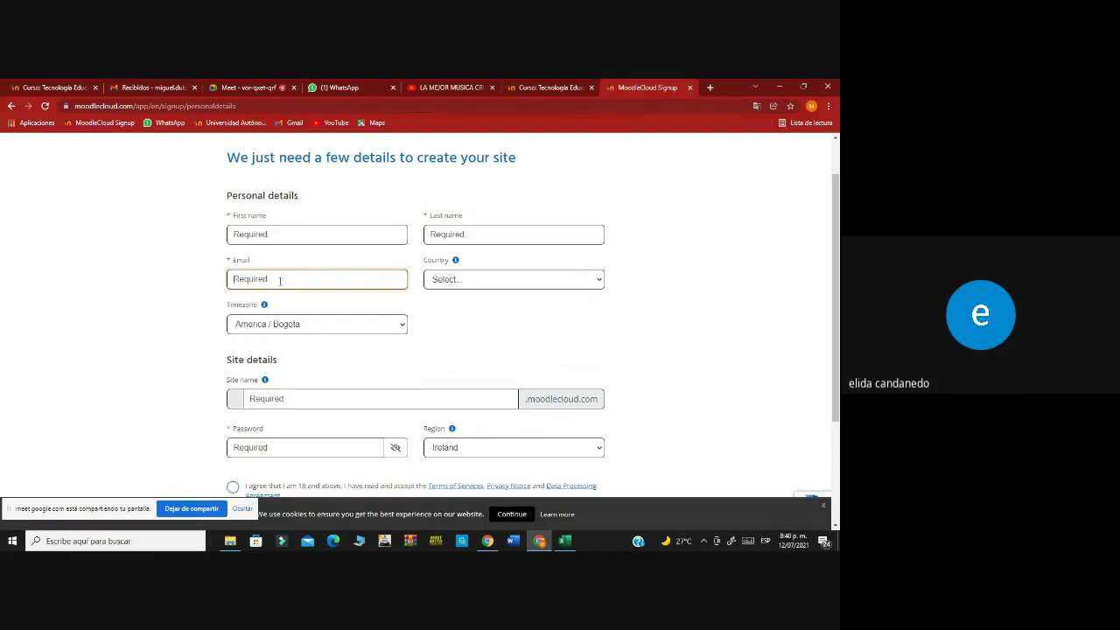
pyautogui.click(458, 233)
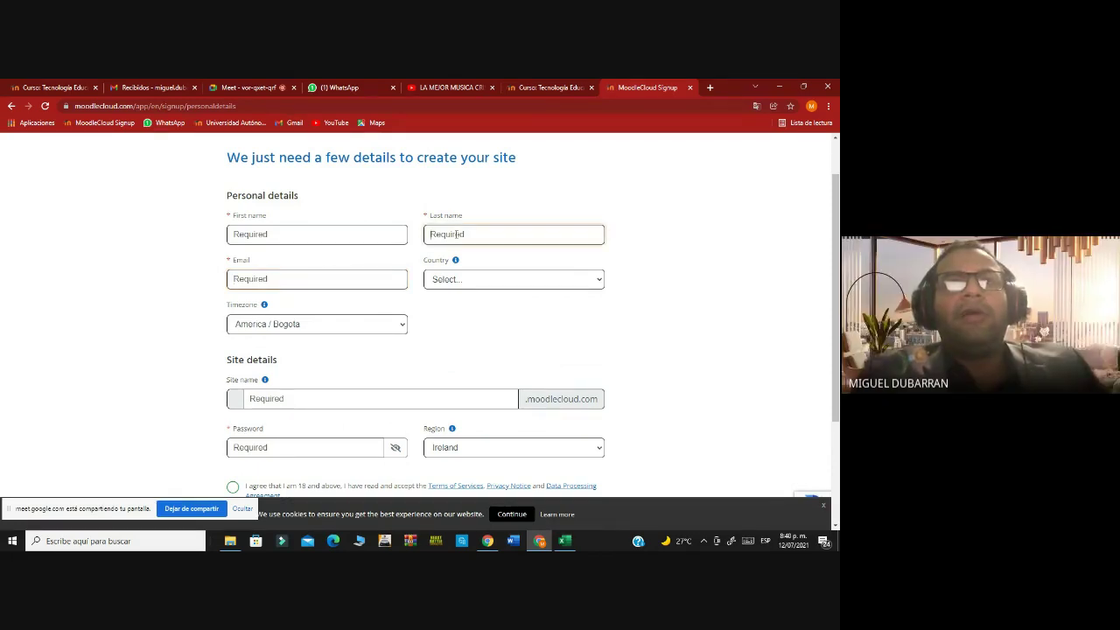
pyautogui.click(279, 277)
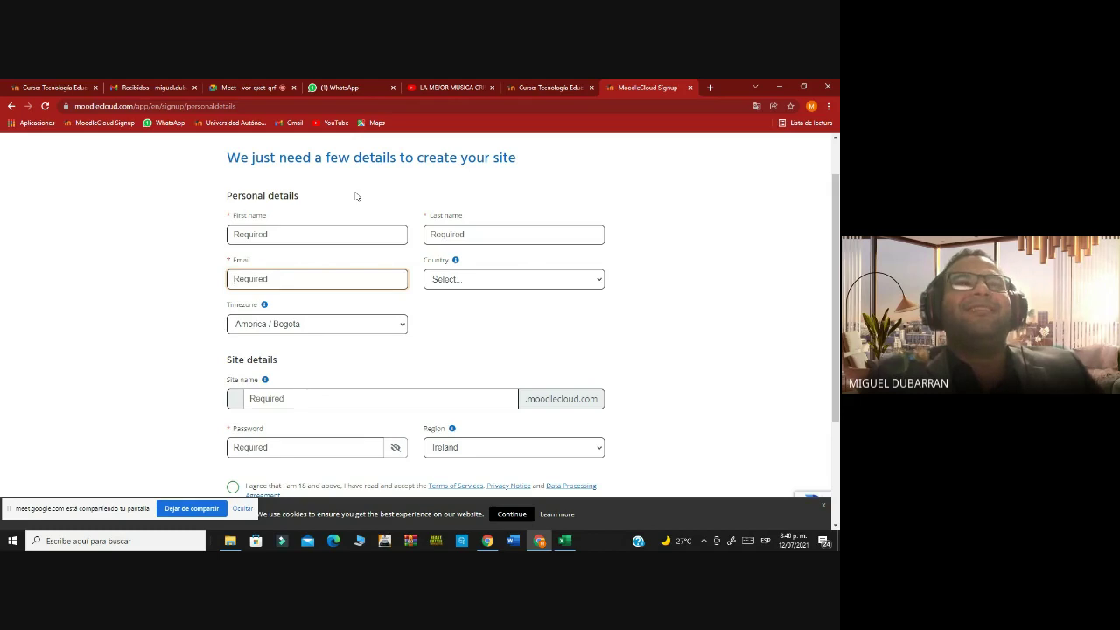
# - Admit the person waiting to join the Meet call, then return to the signup form
pyautogui.click(248, 88)
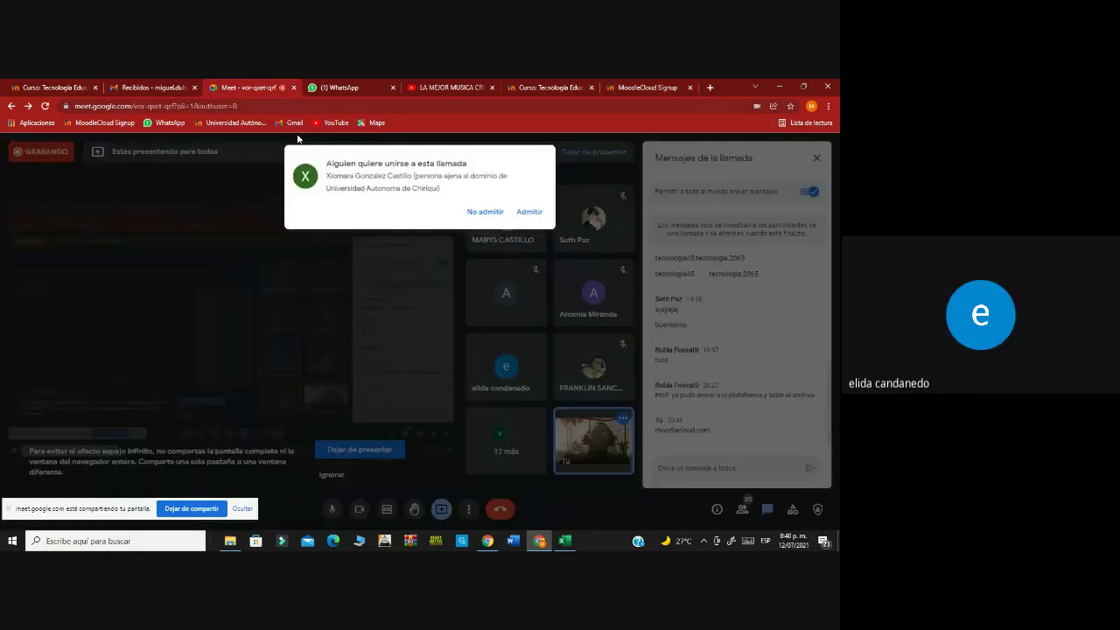
pyautogui.click(530, 208)
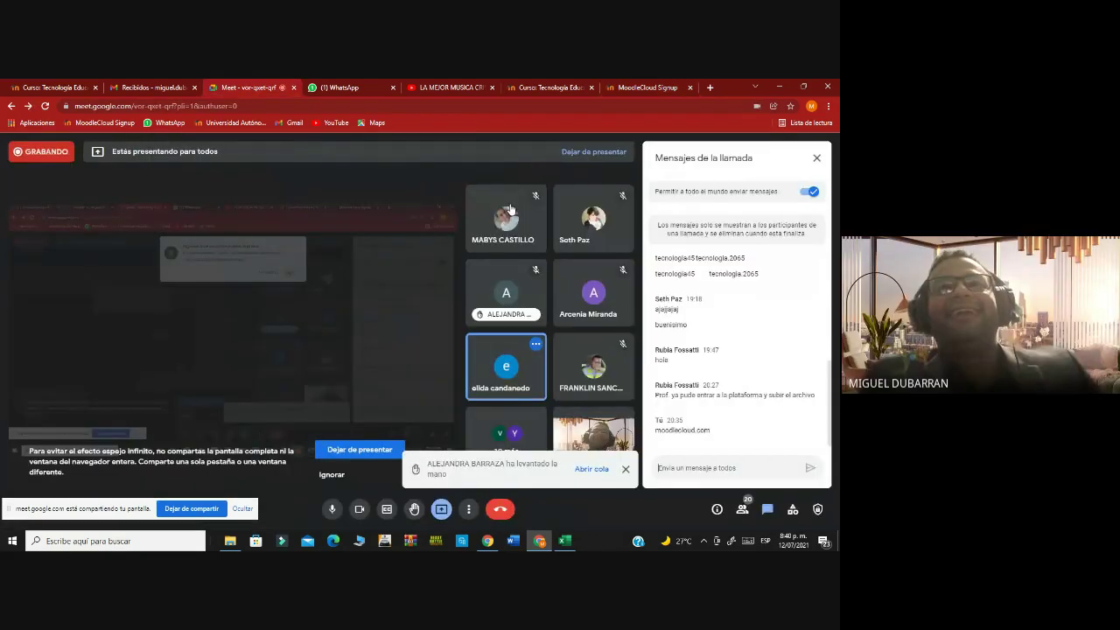
pyautogui.click(632, 84)
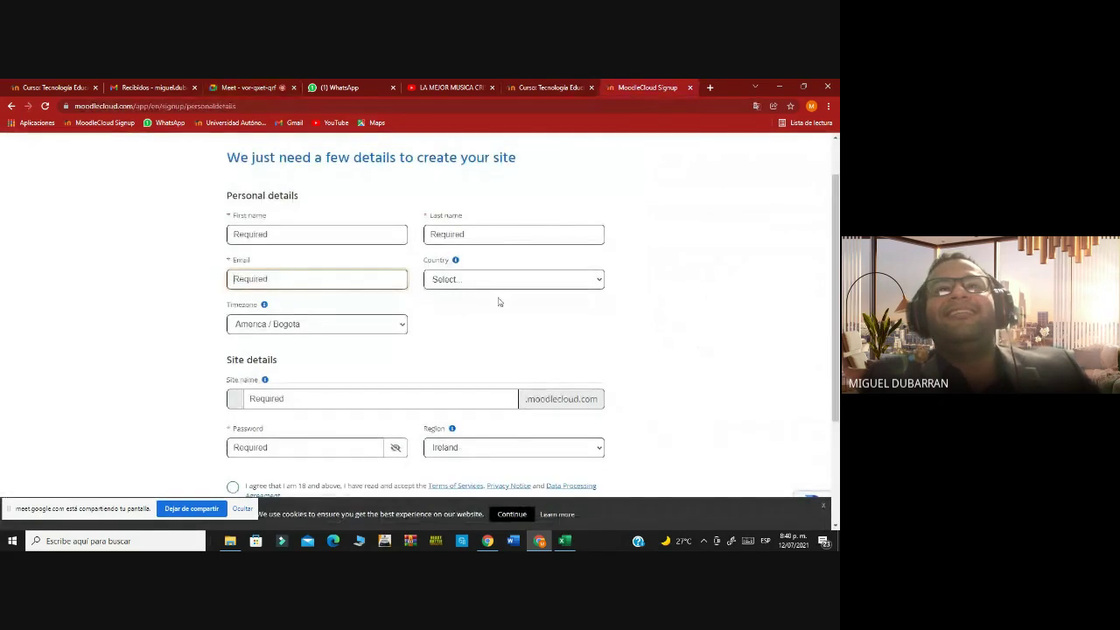
# - Set the signup form's country to Panama
pyautogui.click(601, 279)
pyautogui.scroll(-3, 569, 323)
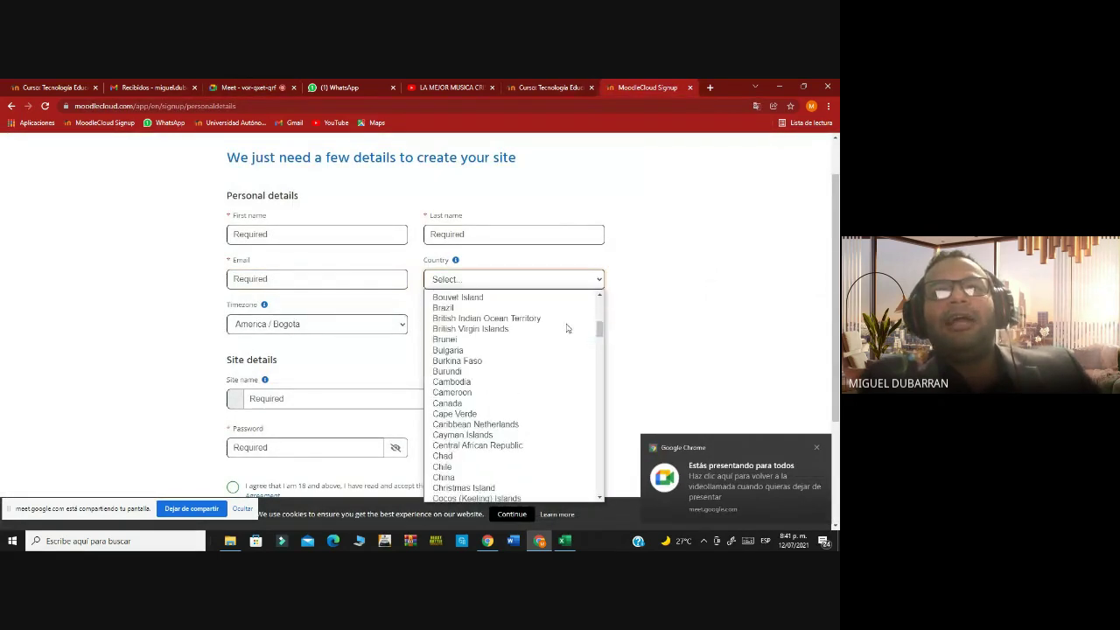
pyautogui.scroll(-12, 566, 327)
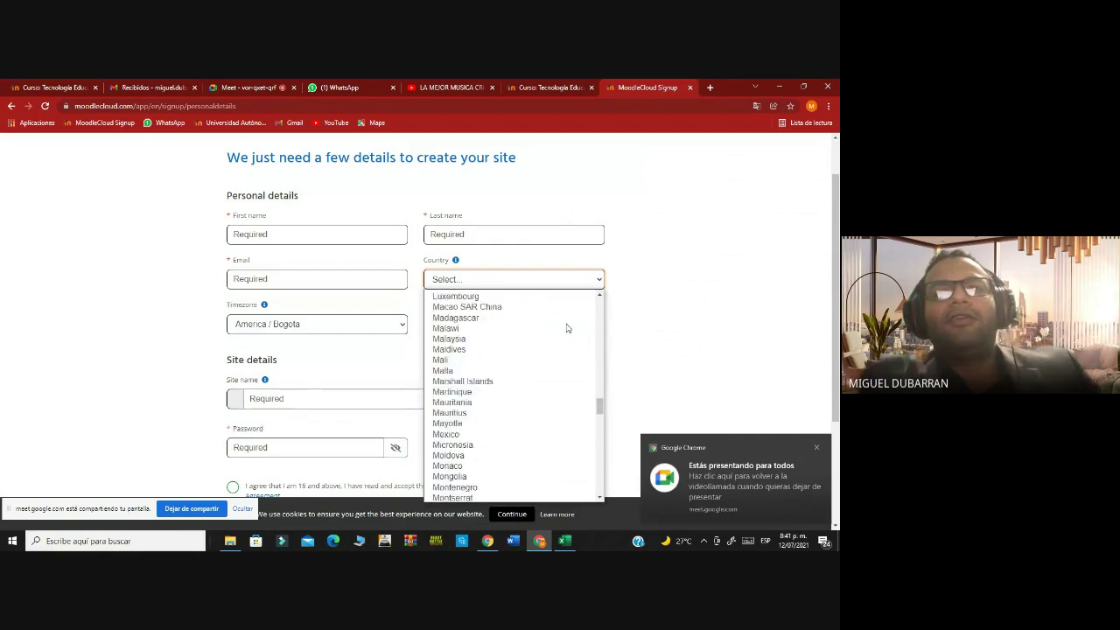
pyautogui.scroll(-8, 566, 327)
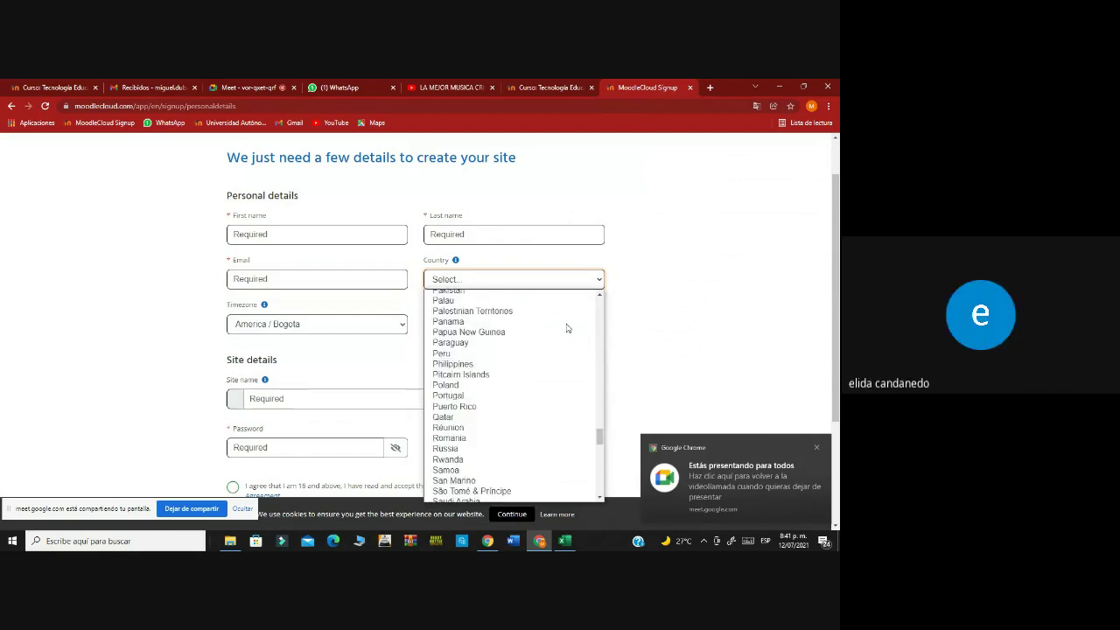
pyautogui.click(525, 322)
# - Set the timezone to America / Panama
pyautogui.scroll(-1, 478, 300)
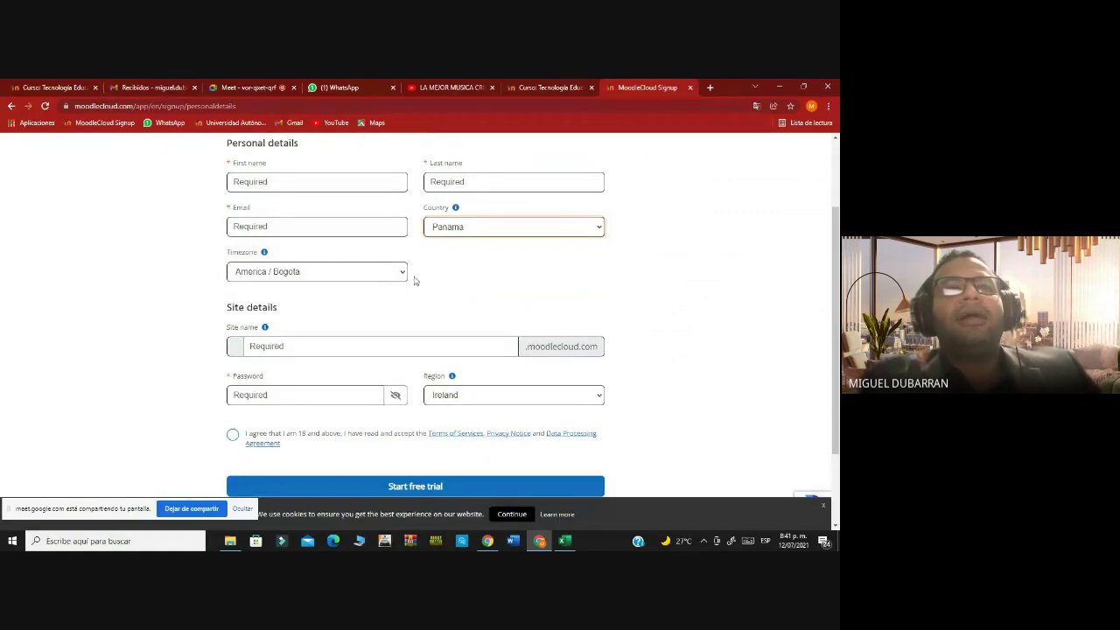
pyautogui.click(399, 273)
pyautogui.scroll(-3, 377, 302)
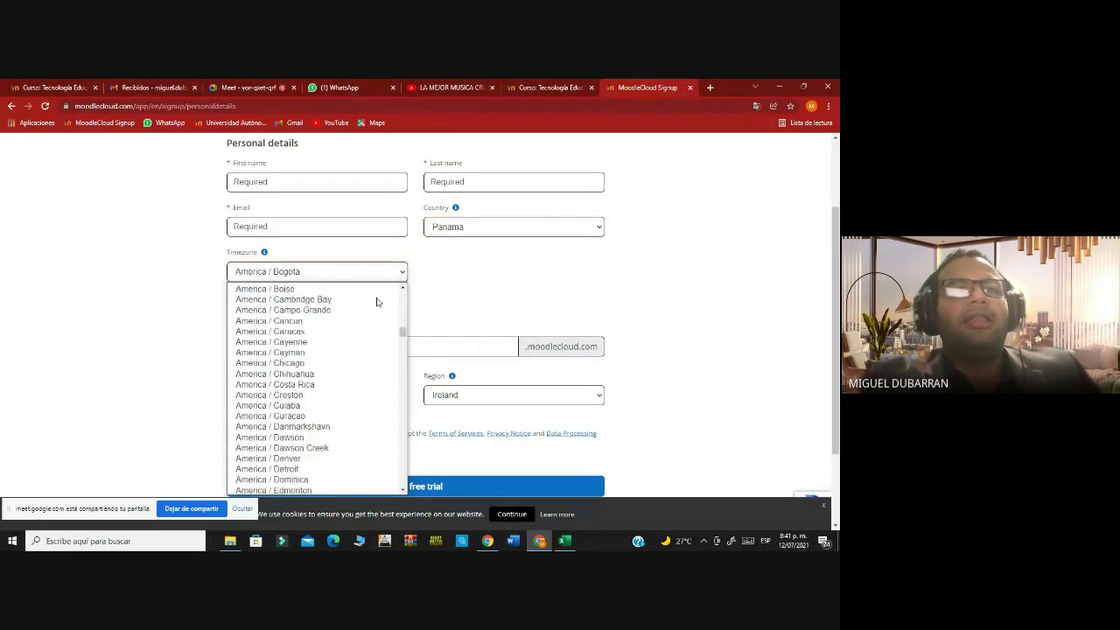
pyautogui.scroll(-3, 377, 302)
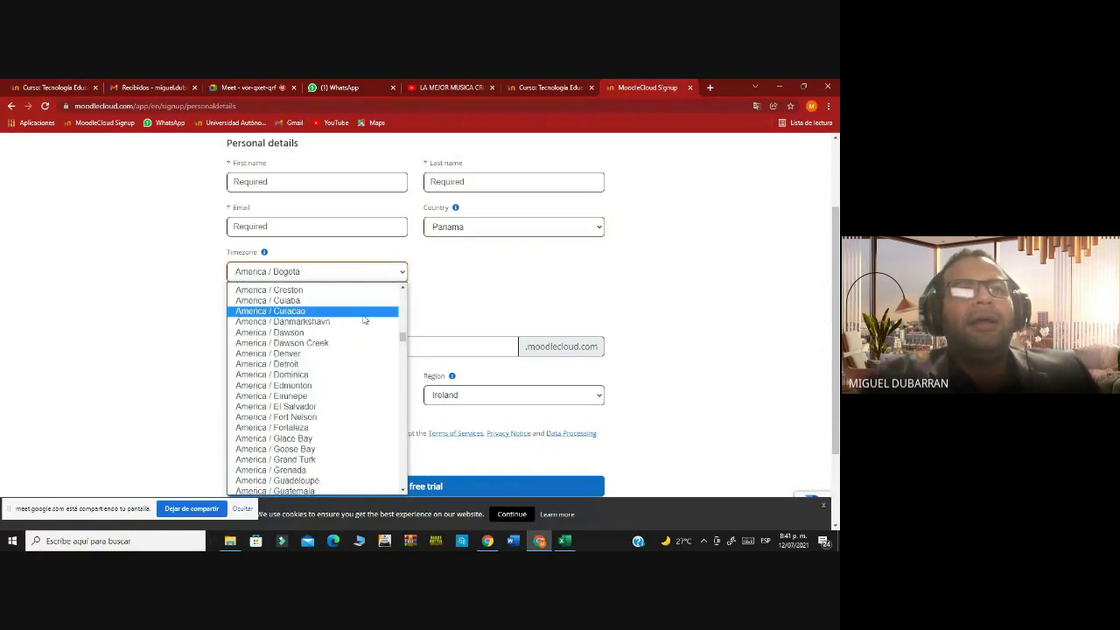
pyautogui.scroll(3, 364, 320)
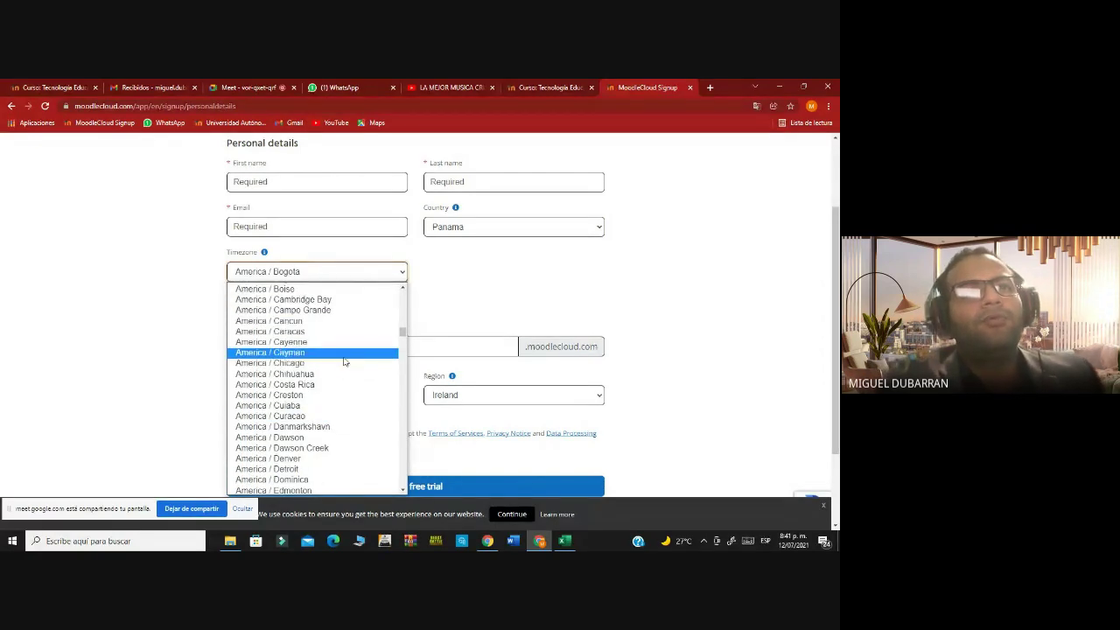
pyautogui.scroll(-10, 344, 362)
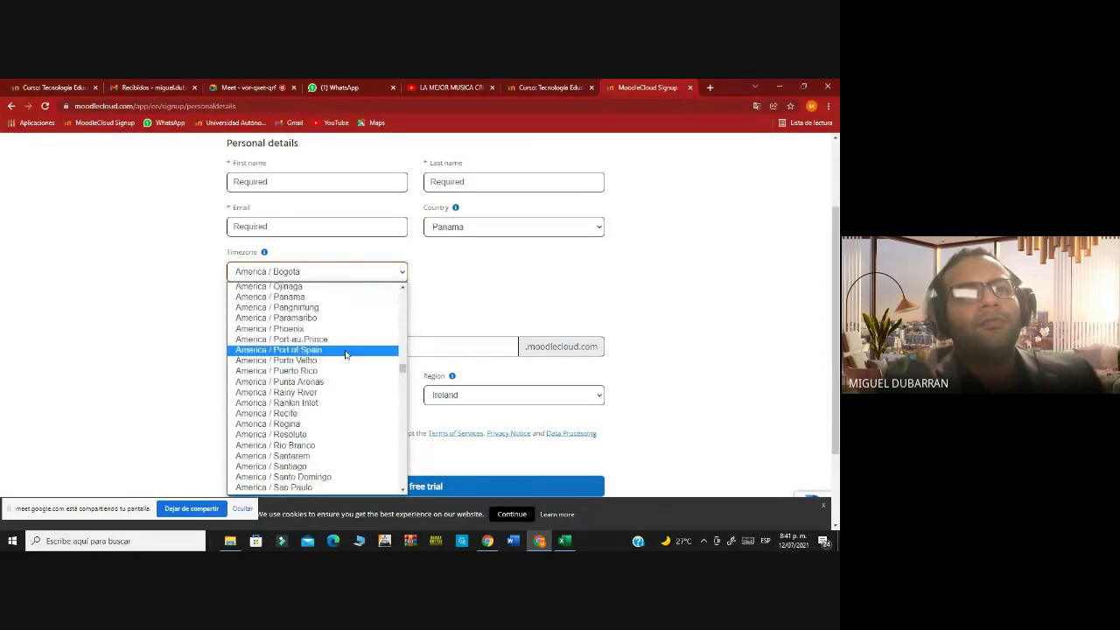
pyautogui.click(338, 302)
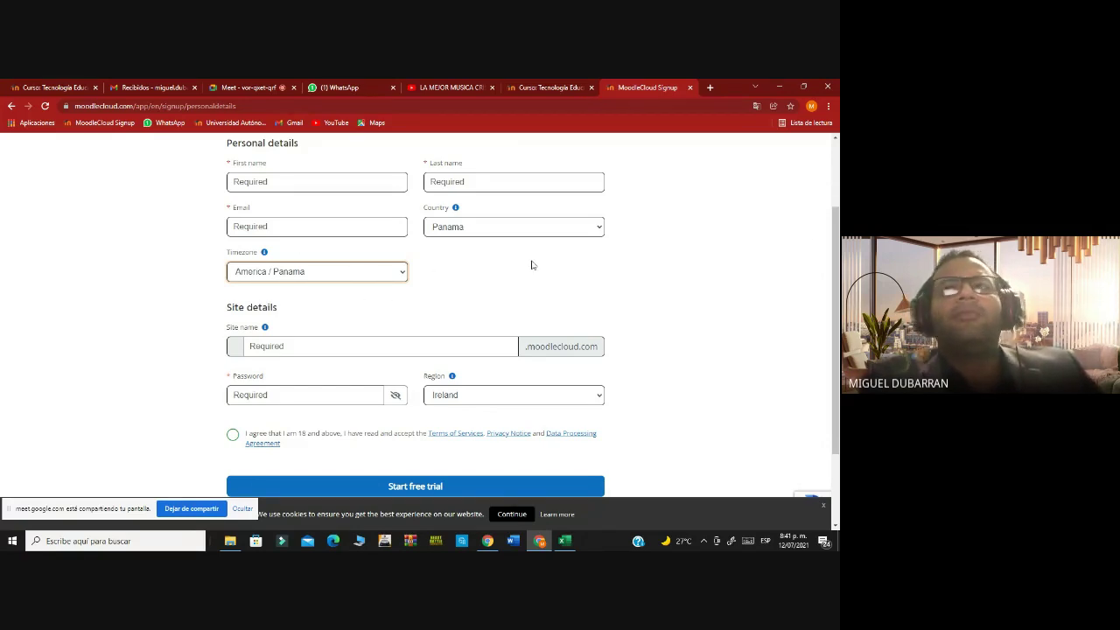
pyautogui.moveTo(832, 249); pyautogui.dragTo(835, 286)
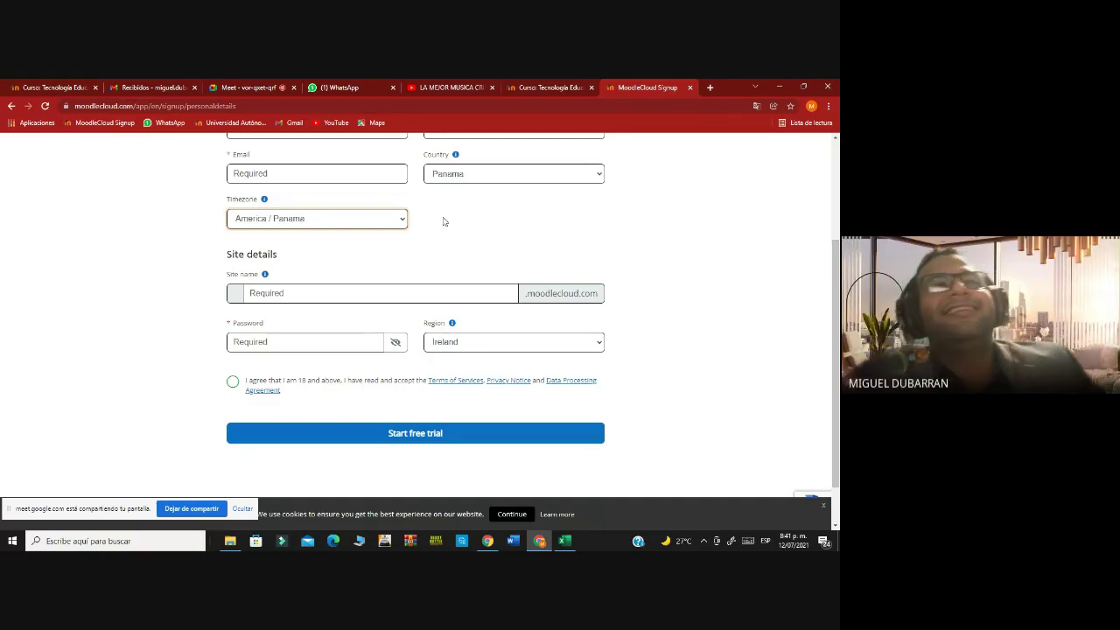
pyautogui.click(296, 292)
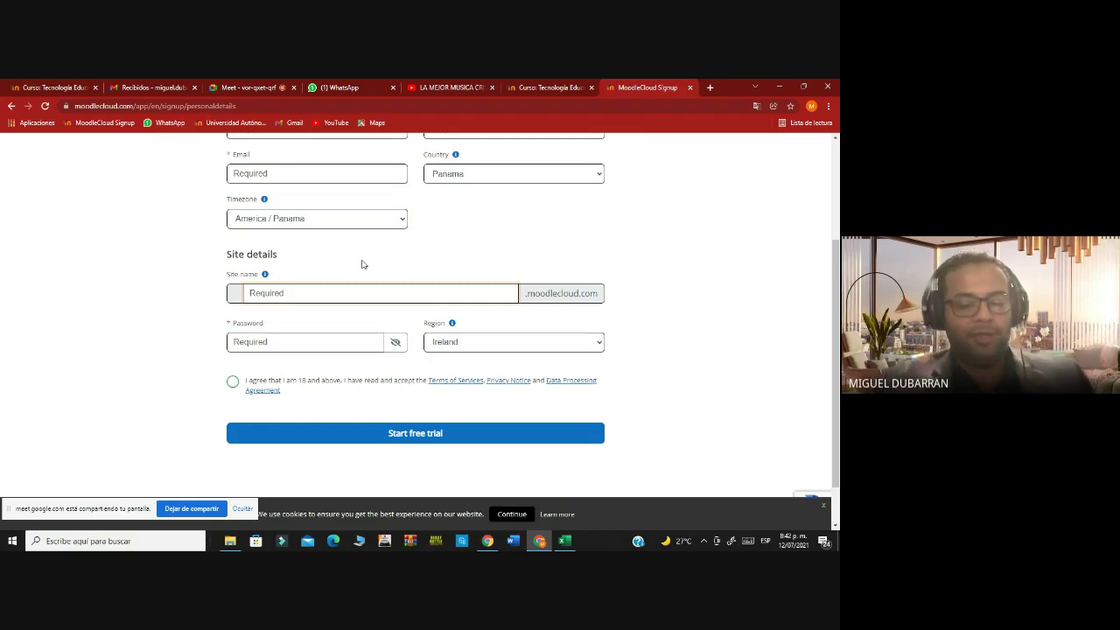
pyautogui.write('f')
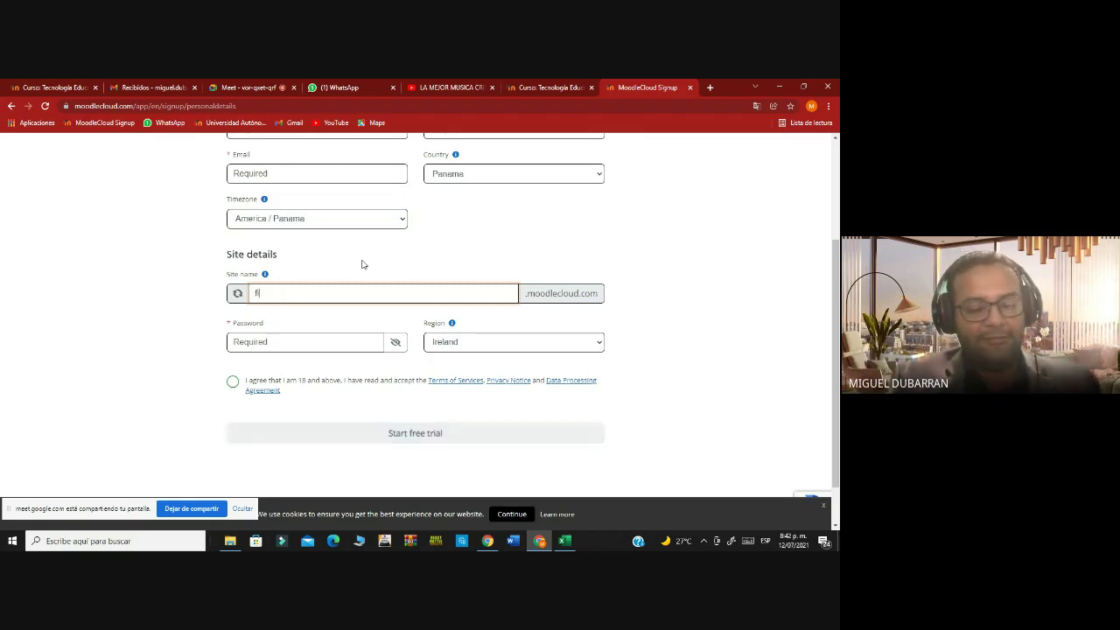
pyautogui.press('BackSpace')
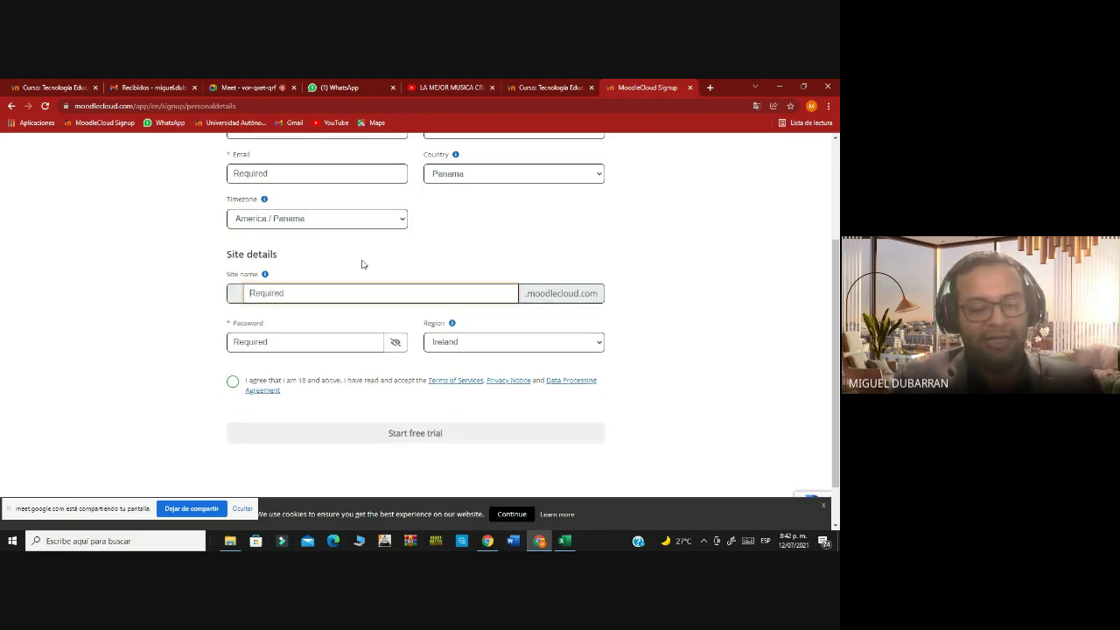
pyautogui.write('matema')
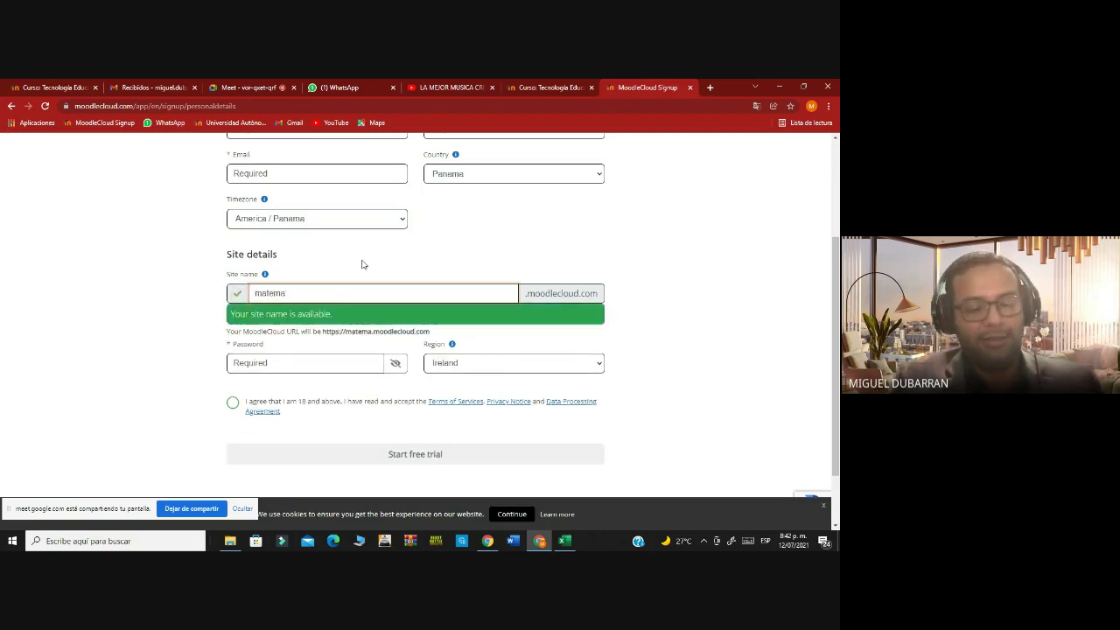
pyautogui.write('tic')
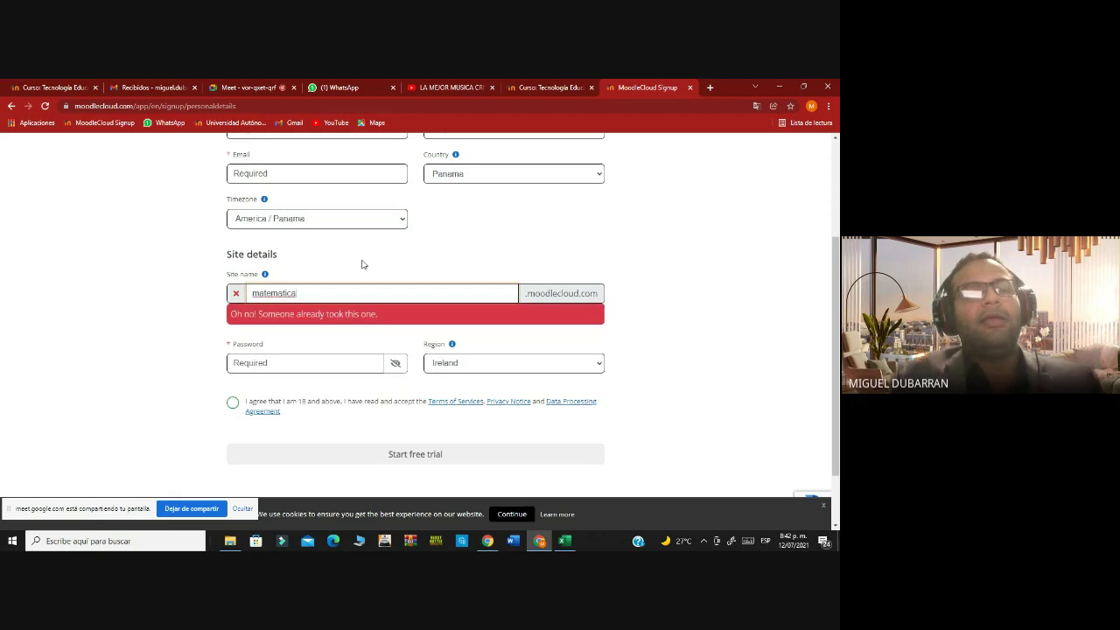
pyautogui.write('as')
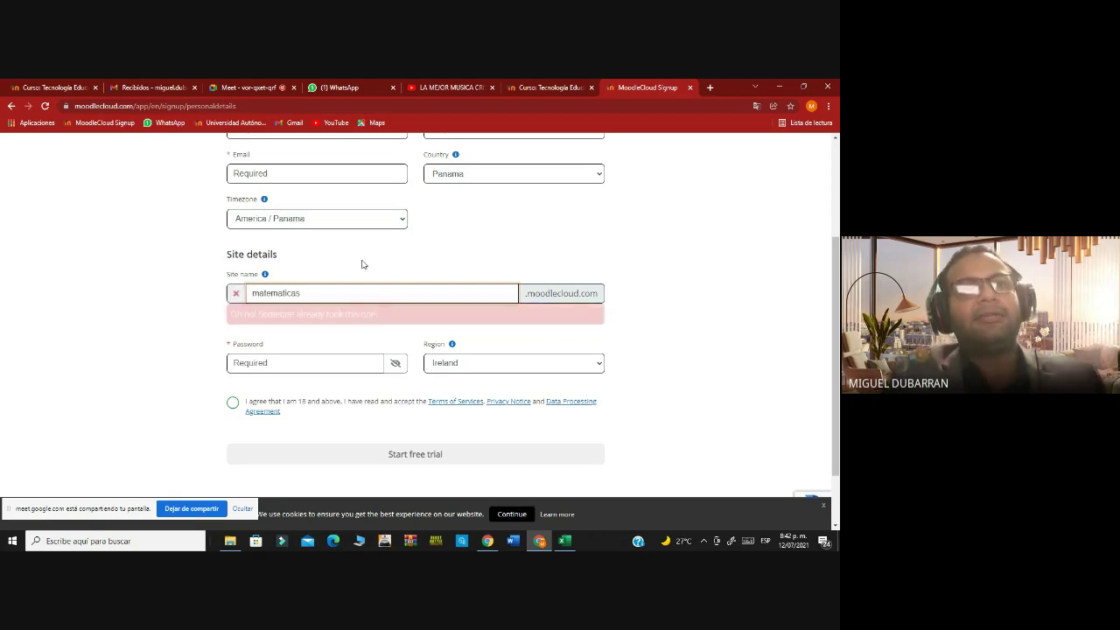
pyautogui.rightClick(288, 291)
pyautogui.click(312, 291)
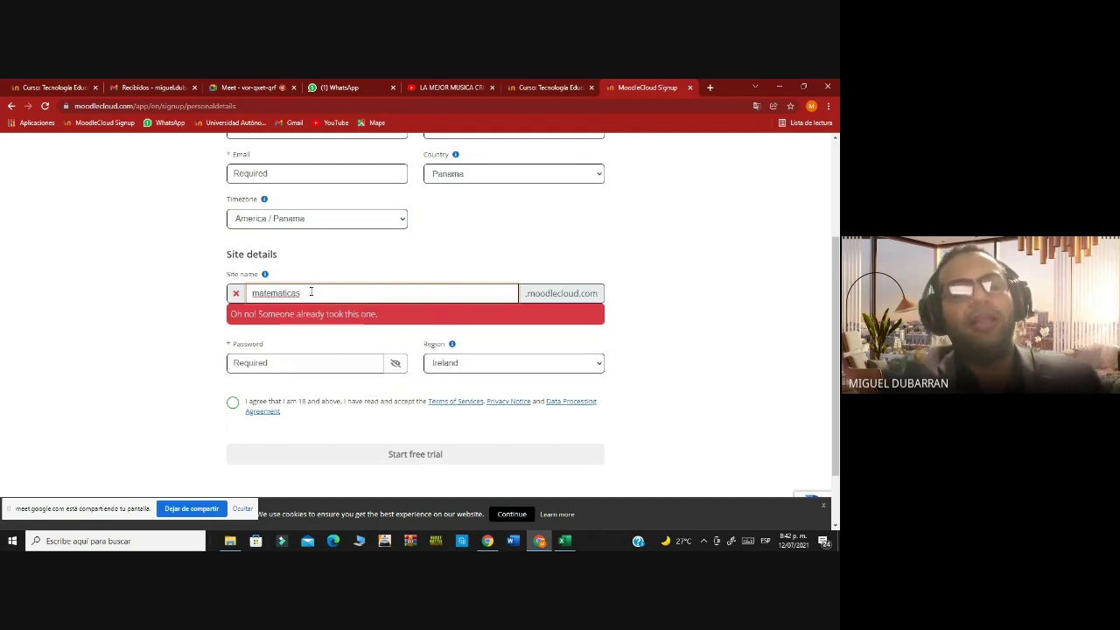
pyautogui.write('1')
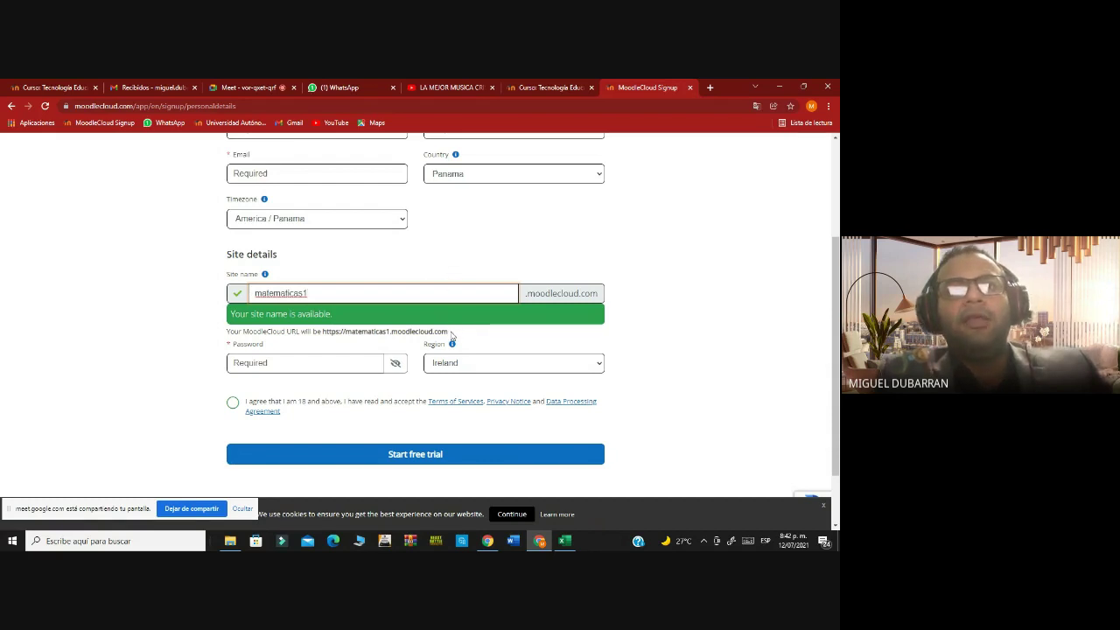
pyautogui.moveTo(450, 333); pyautogui.dragTo(323, 333)
pyautogui.hotkey('ctrl', 'c')
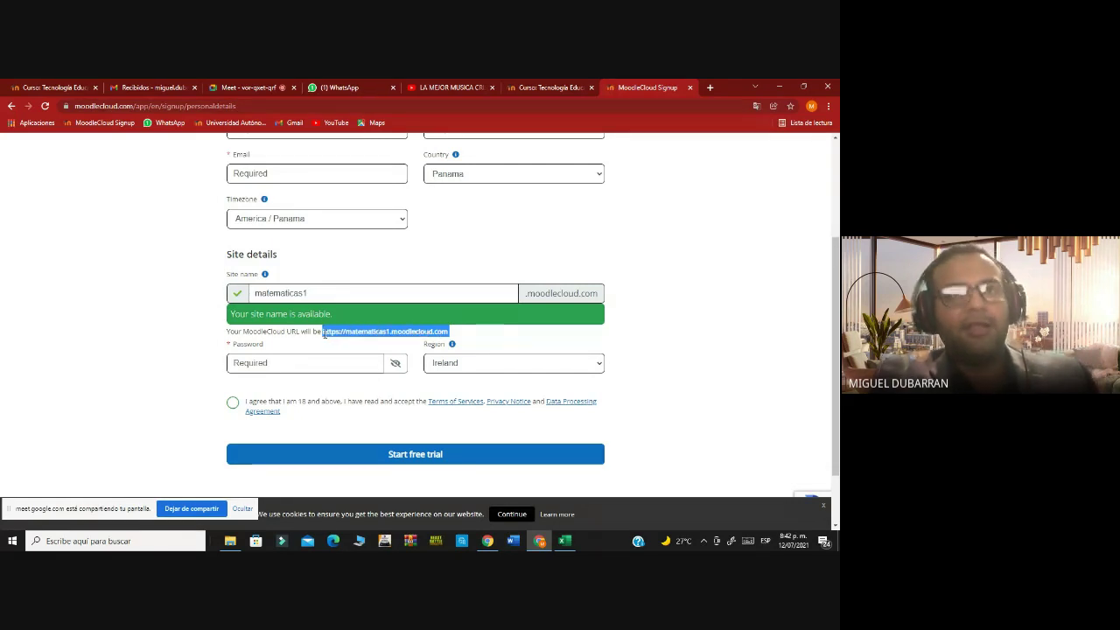
pyautogui.click(129, 540)
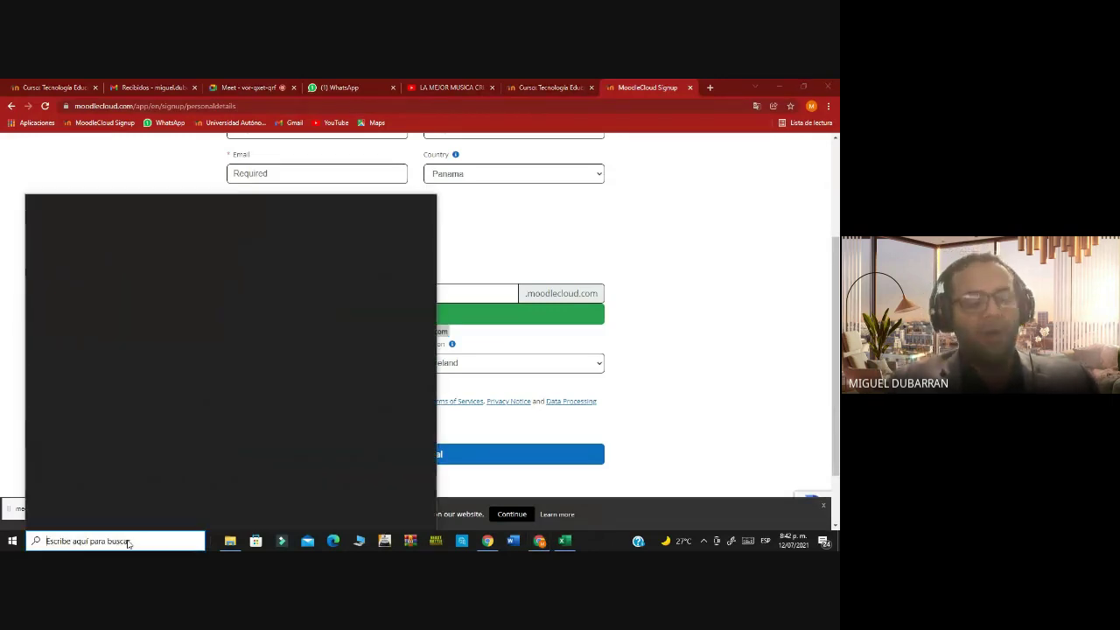
pyautogui.write('bloc')
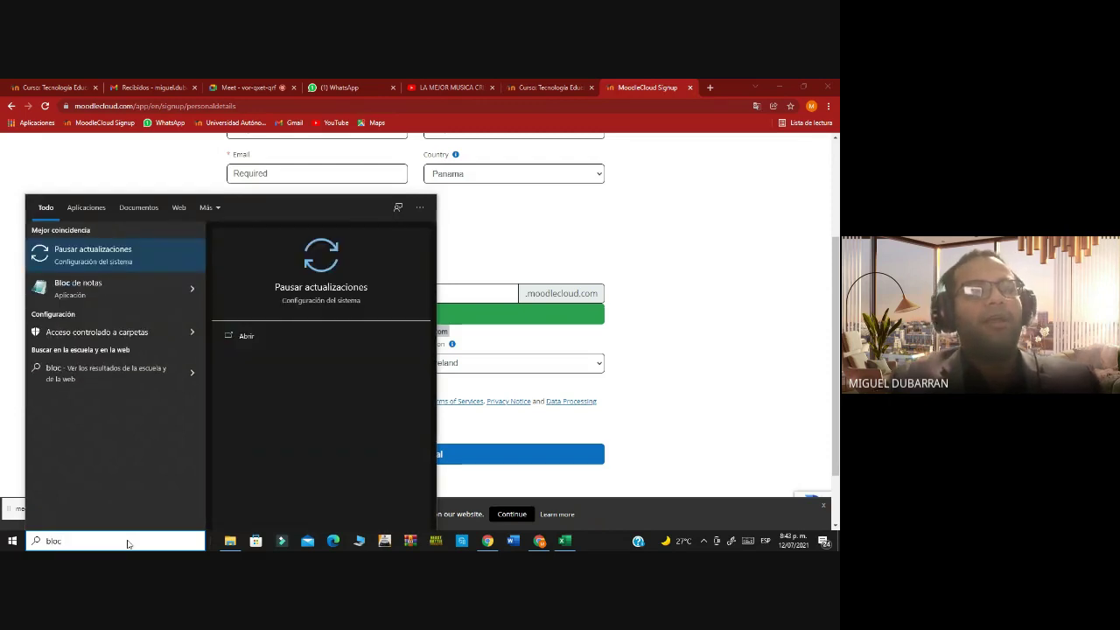
pyautogui.press('Down')
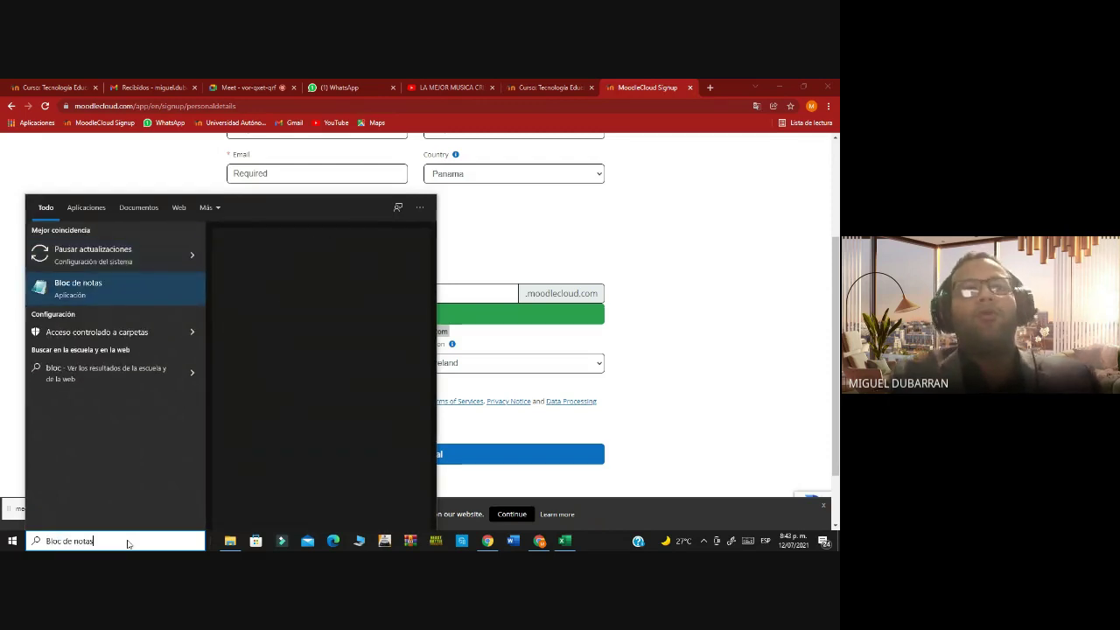
pyautogui.press('Return')
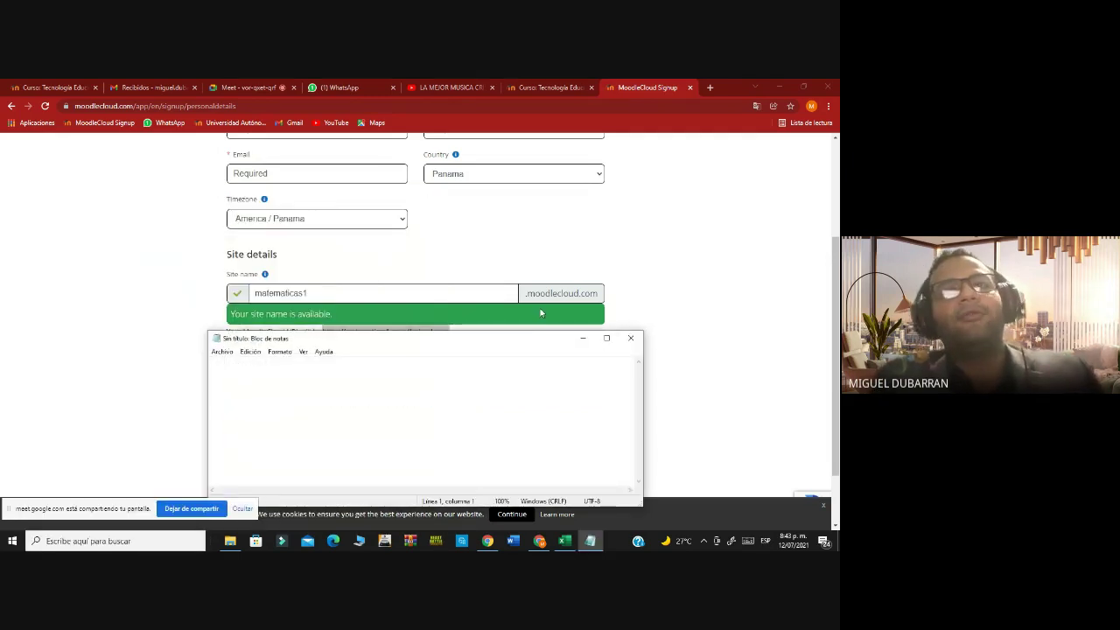
pyautogui.click(606, 338)
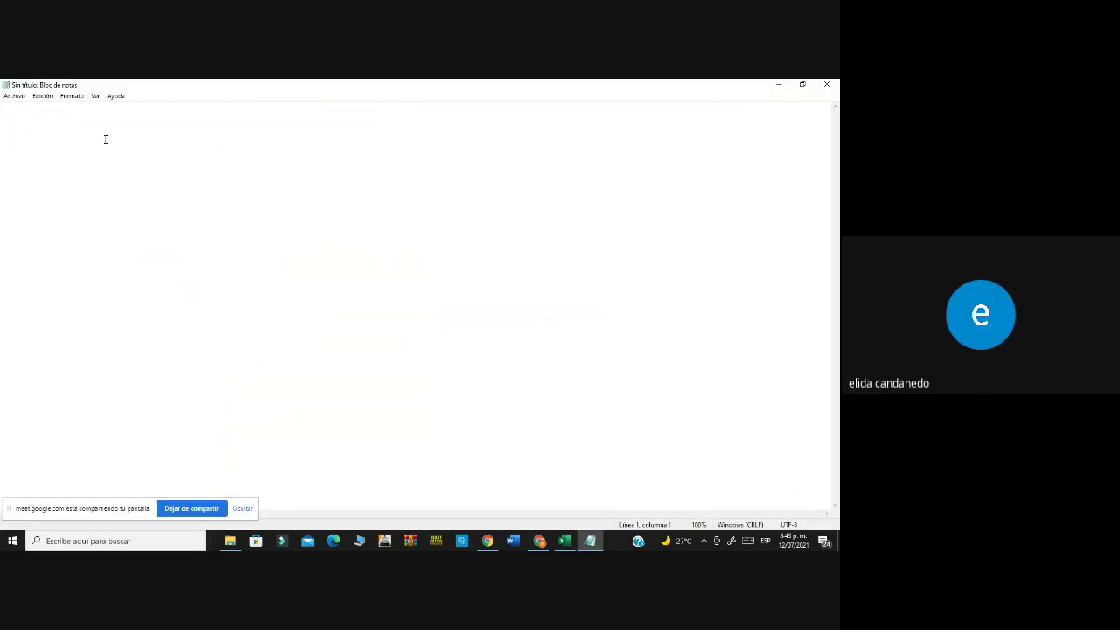
pyautogui.hotkey('ctrl', 'v')
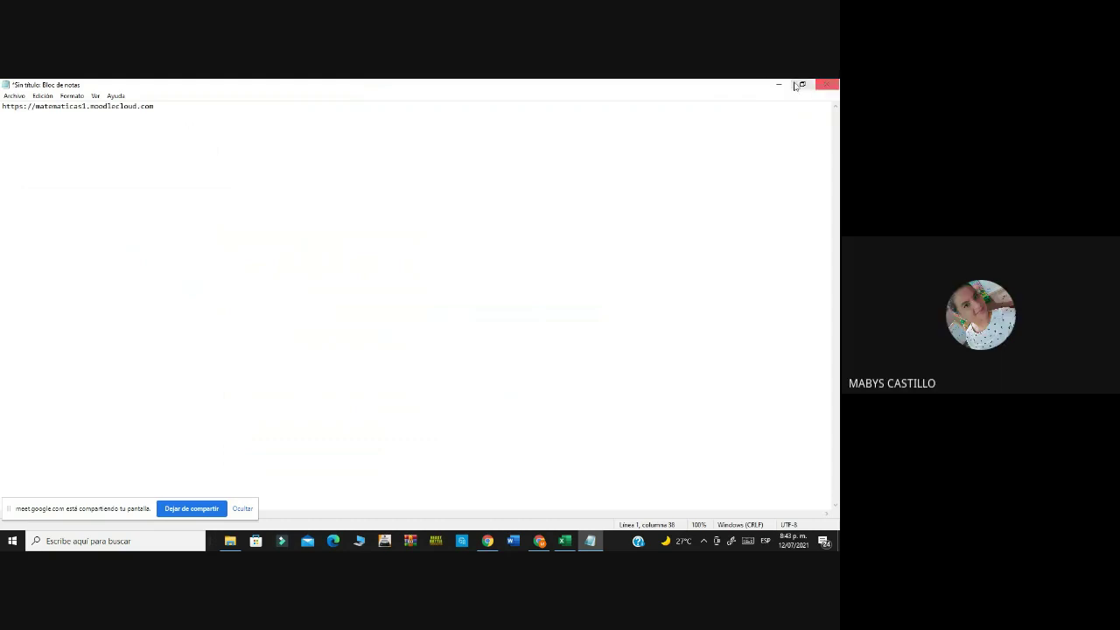
pyautogui.click(779, 85)
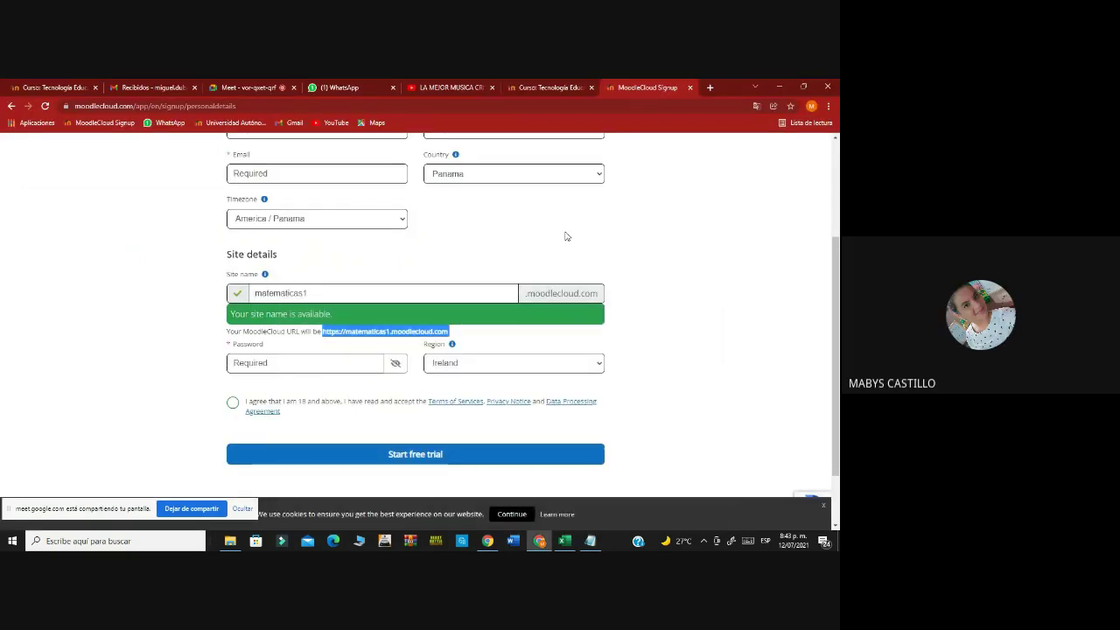
# - Change the site name to espanolgramatica11, replacing ñ with n until it shows available, then return to Meet
pyautogui.scroll(1, 559, 241)
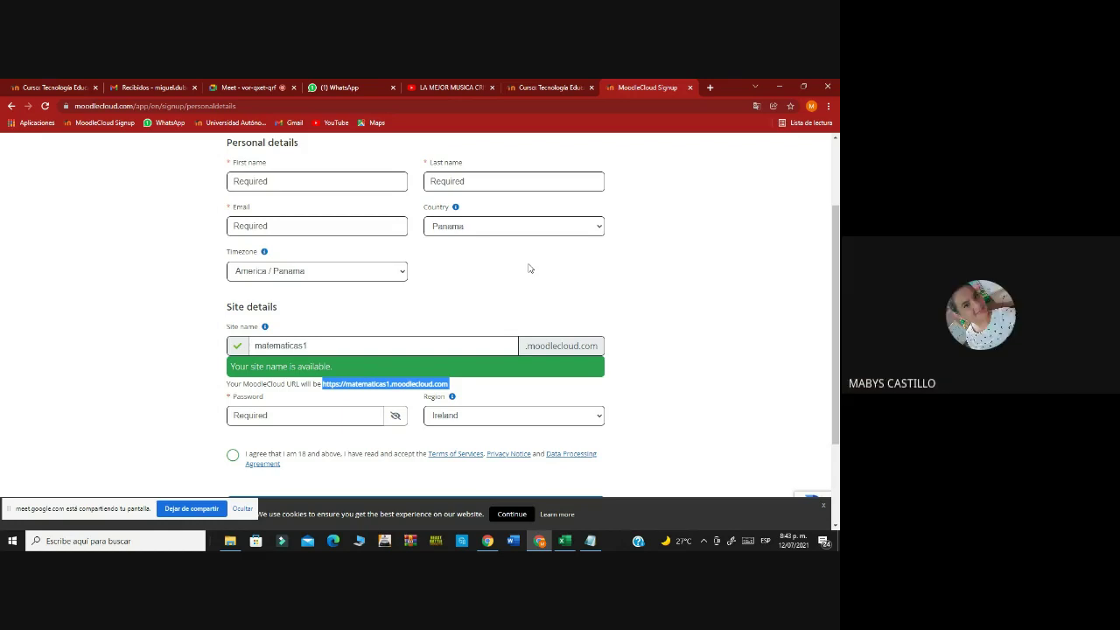
pyautogui.click(489, 388)
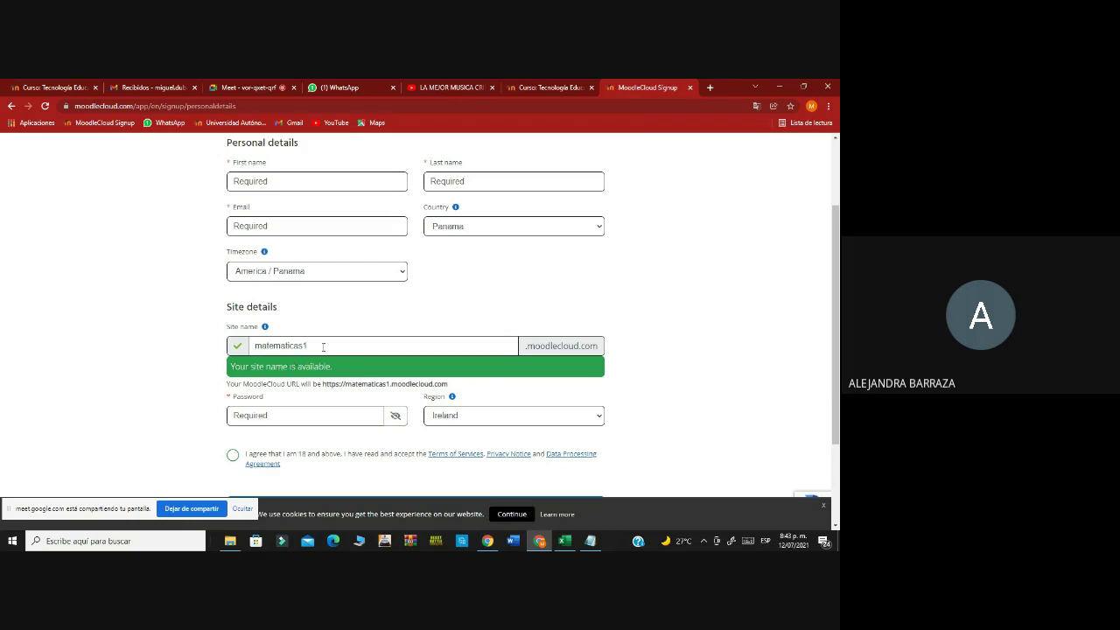
pyautogui.moveTo(322, 347); pyautogui.dragTo(238, 352)
pyautogui.write('es')
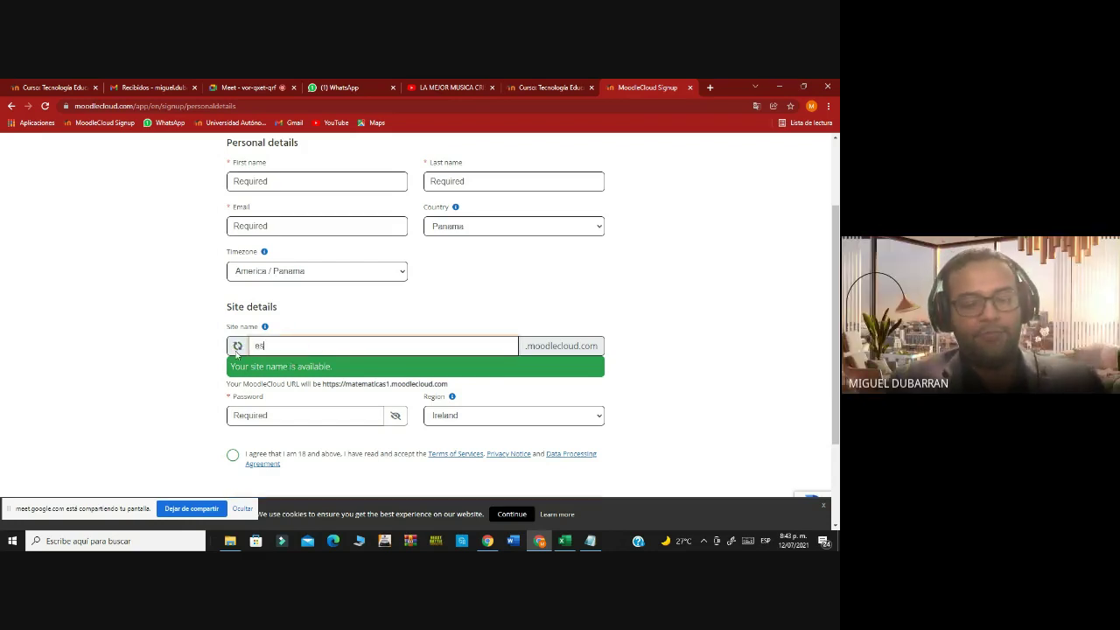
pyautogui.write('pañol')
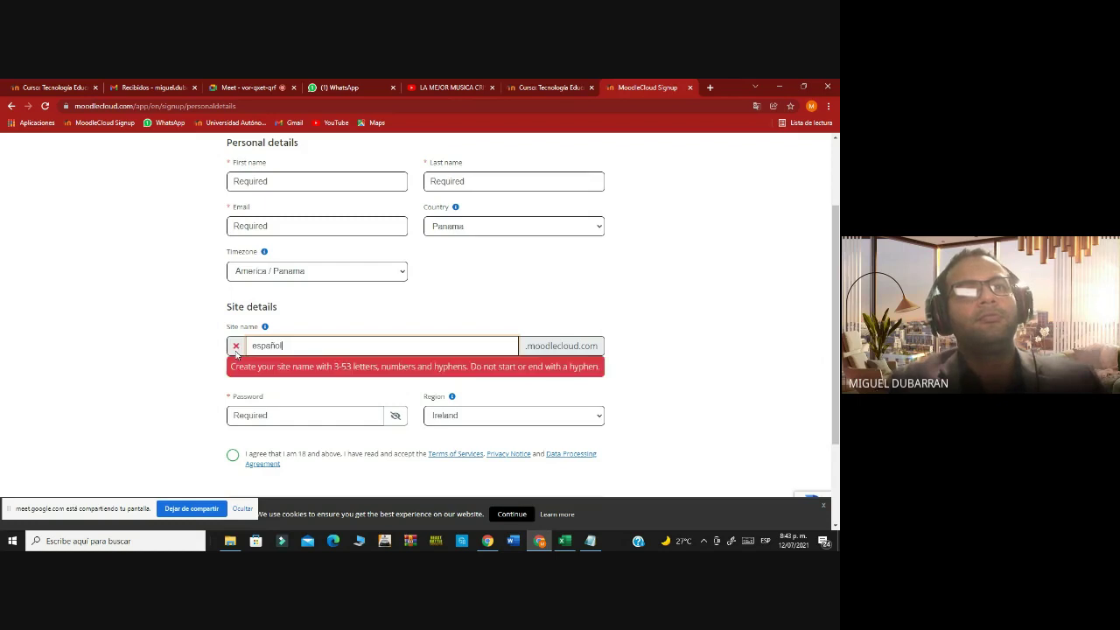
pyautogui.write('44')
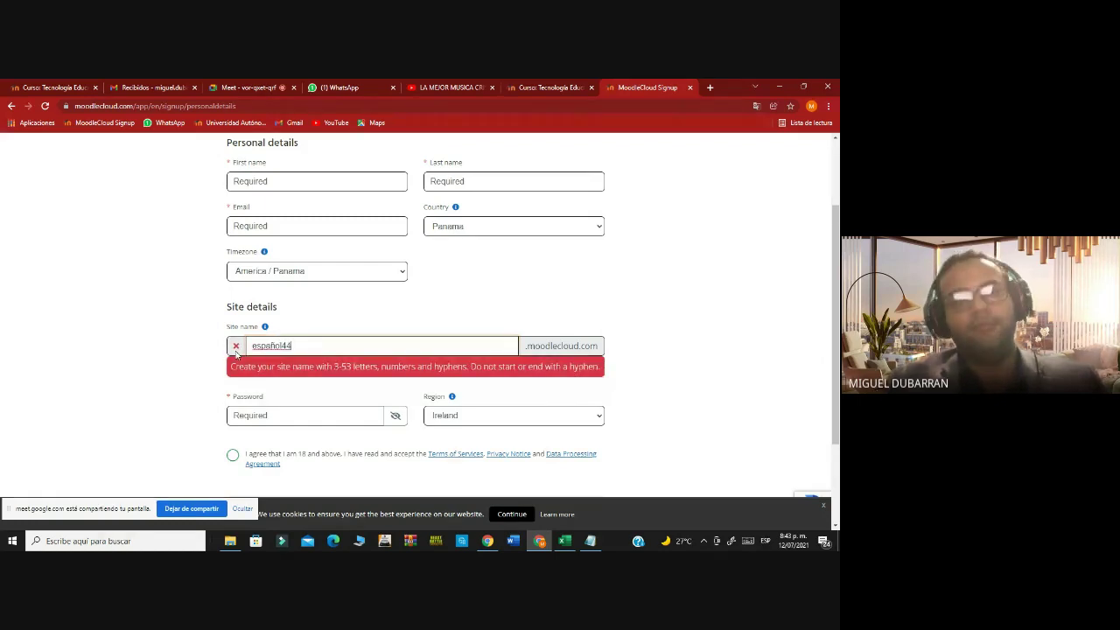
pyautogui.press('BackSpace')
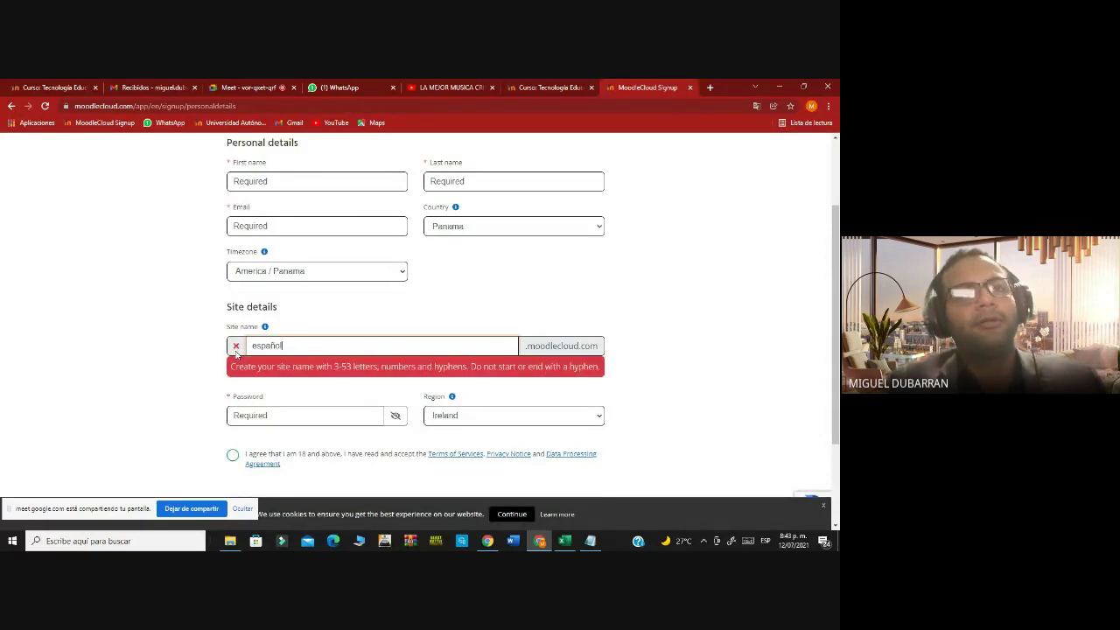
pyautogui.write('44')
pyautogui.press('BackSpace')
pyautogui.press('BackSpace')
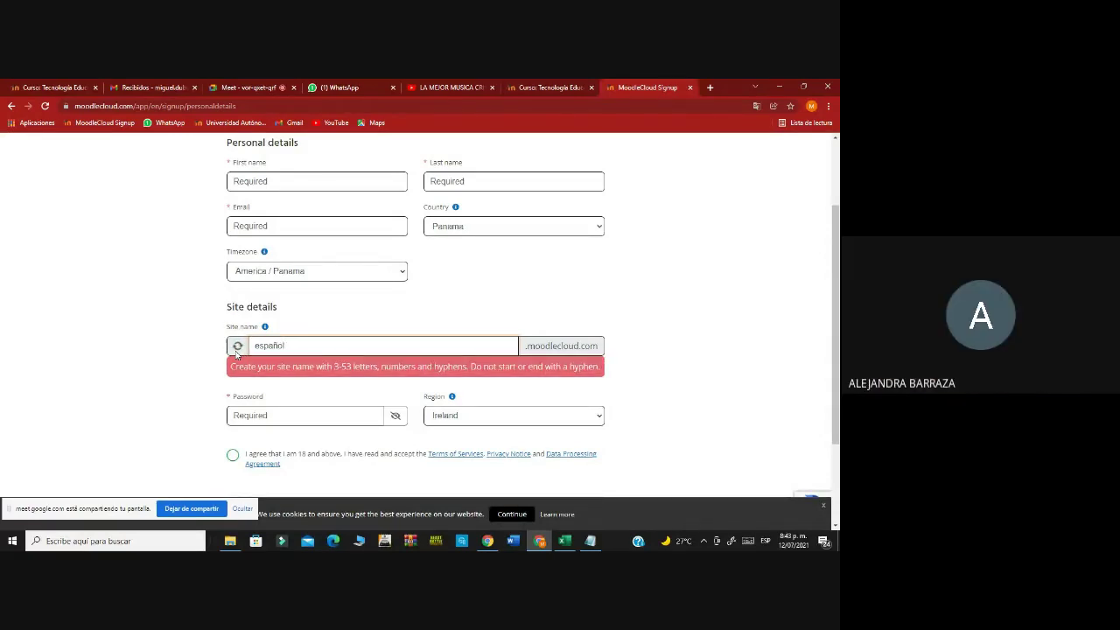
pyautogui.write('gra')
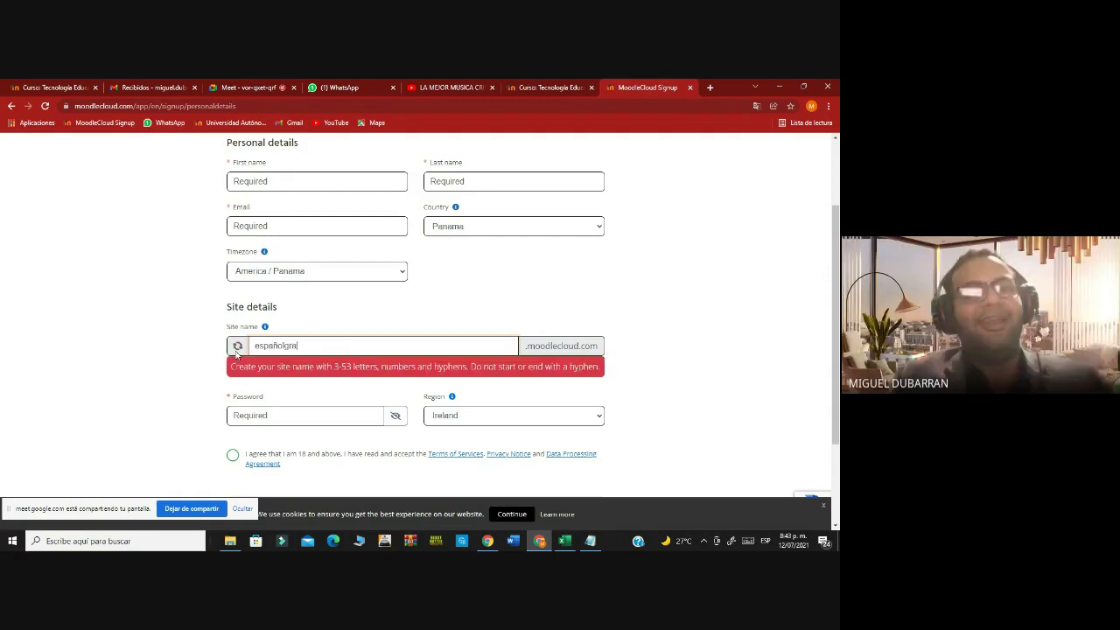
pyautogui.write('mati')
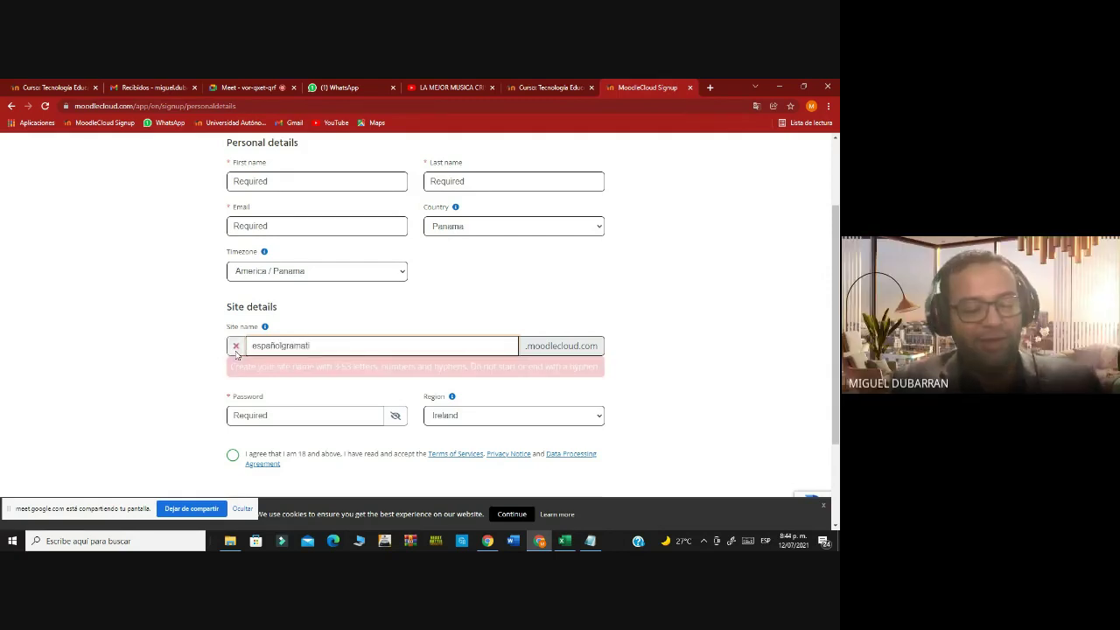
pyautogui.write('ca')
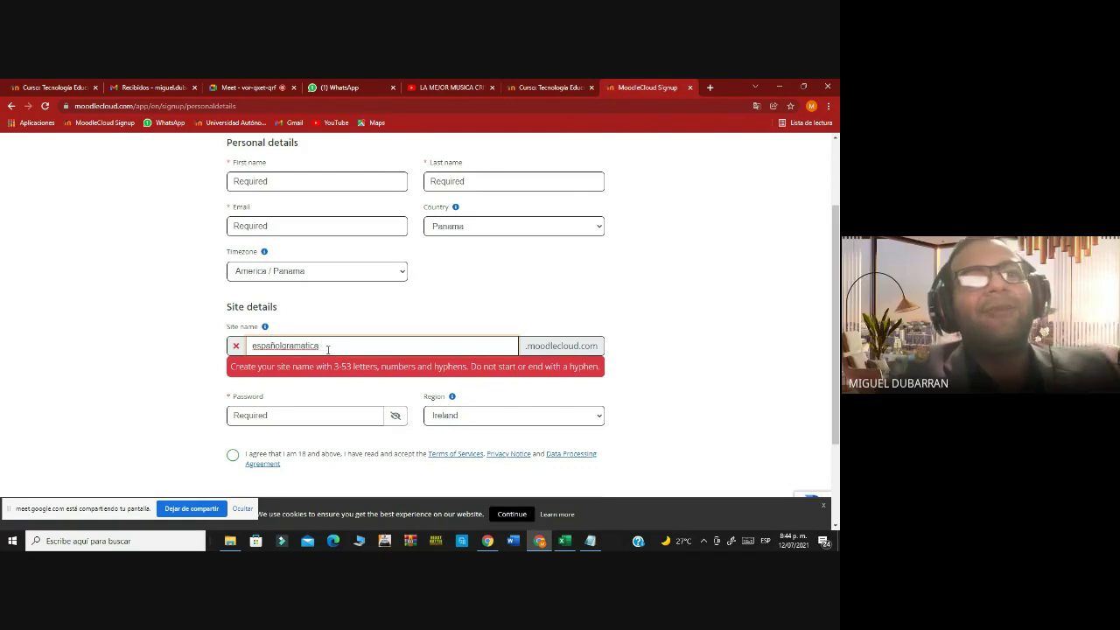
pyautogui.write('15')
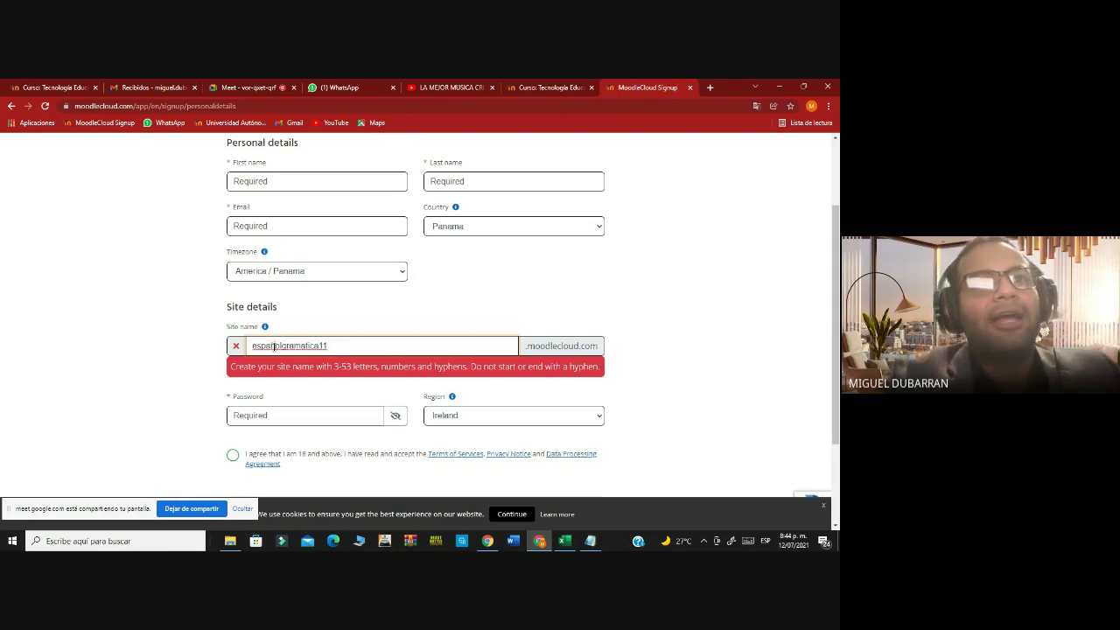
pyautogui.press('BackSpace')
pyautogui.write('n')
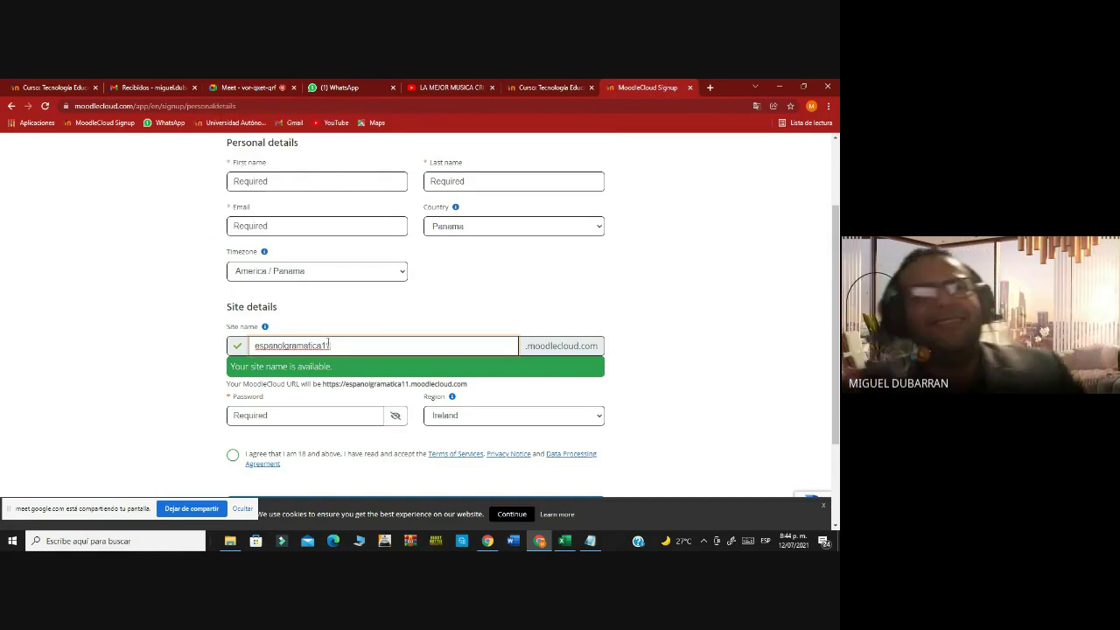
pyautogui.click(245, 90)
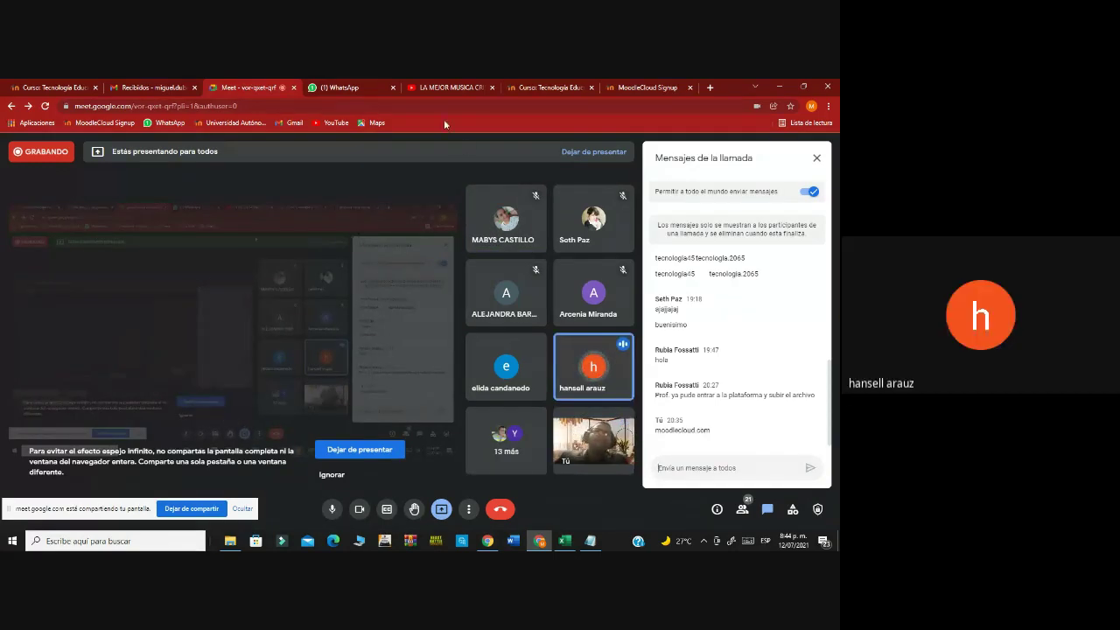
# - Glance between the Tecnología Educativa course, Meet call and signup tabs, ending on the MoodleCloud signup form
pyautogui.click(528, 87)
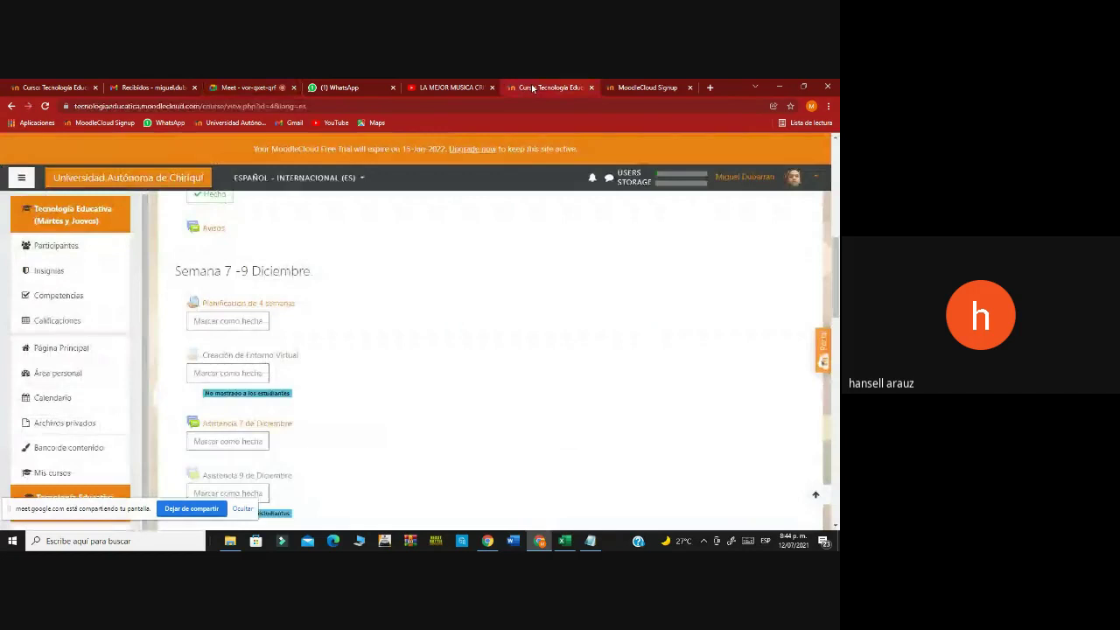
pyautogui.click(625, 87)
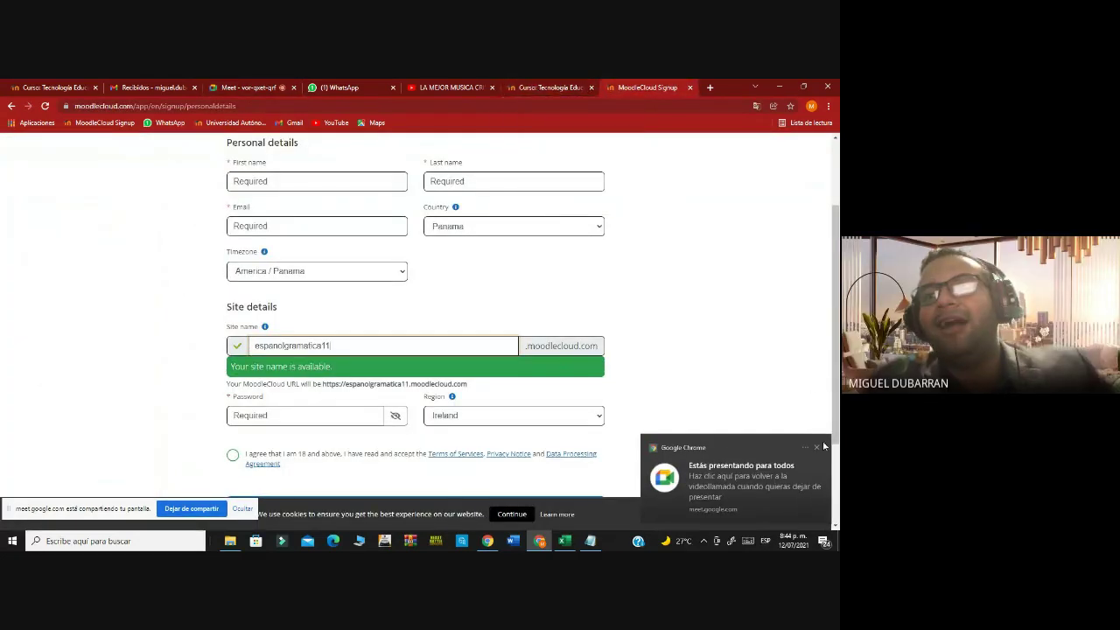
pyautogui.click(263, 88)
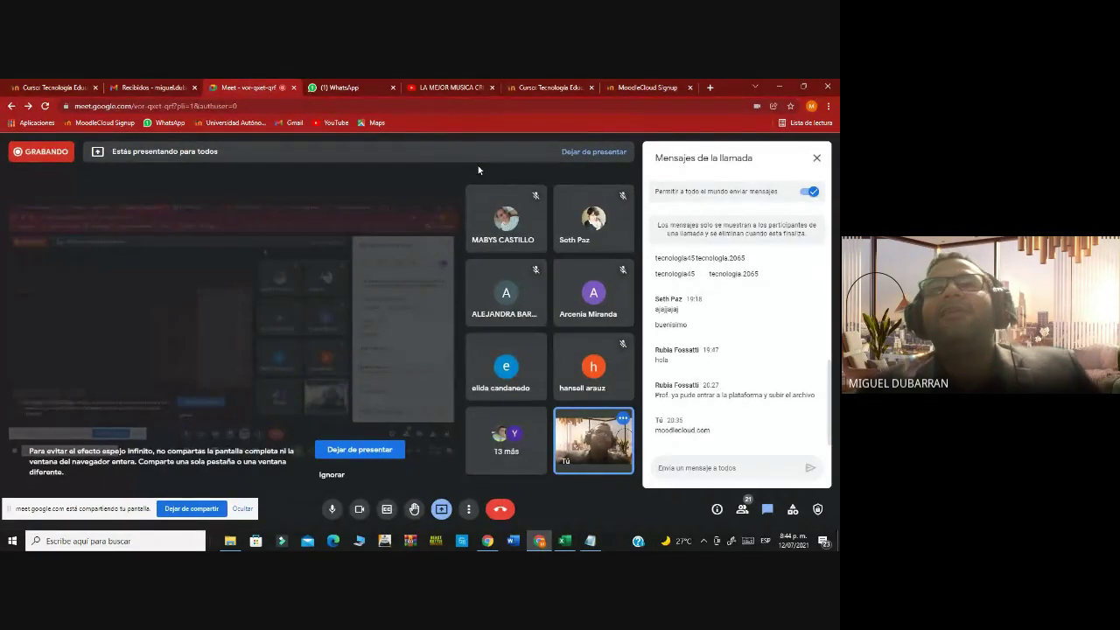
pyautogui.click(542, 87)
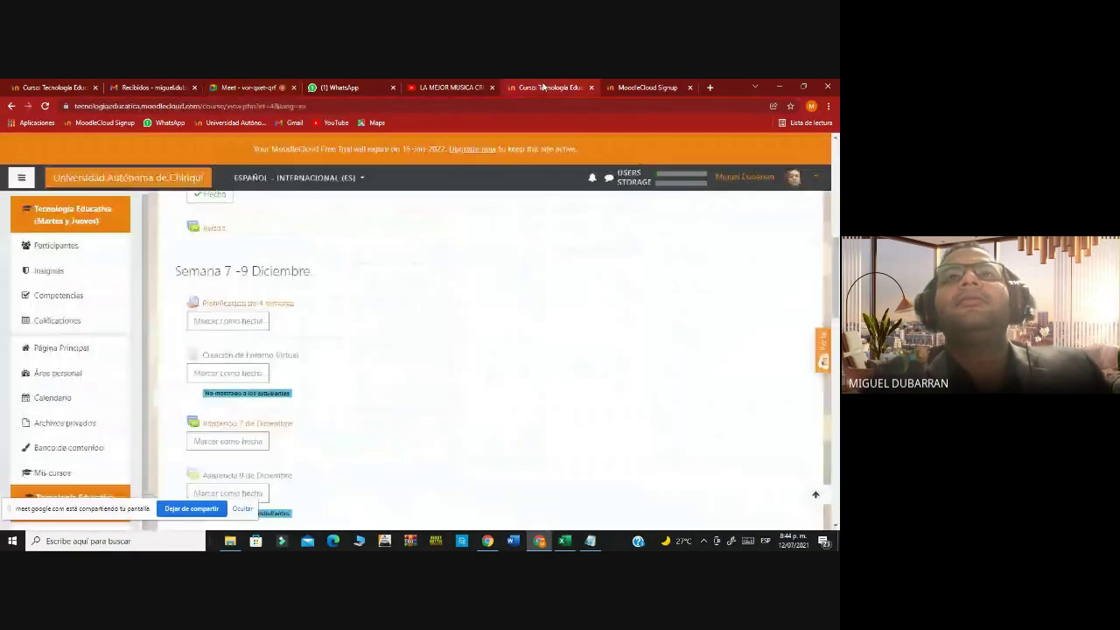
pyautogui.click(647, 88)
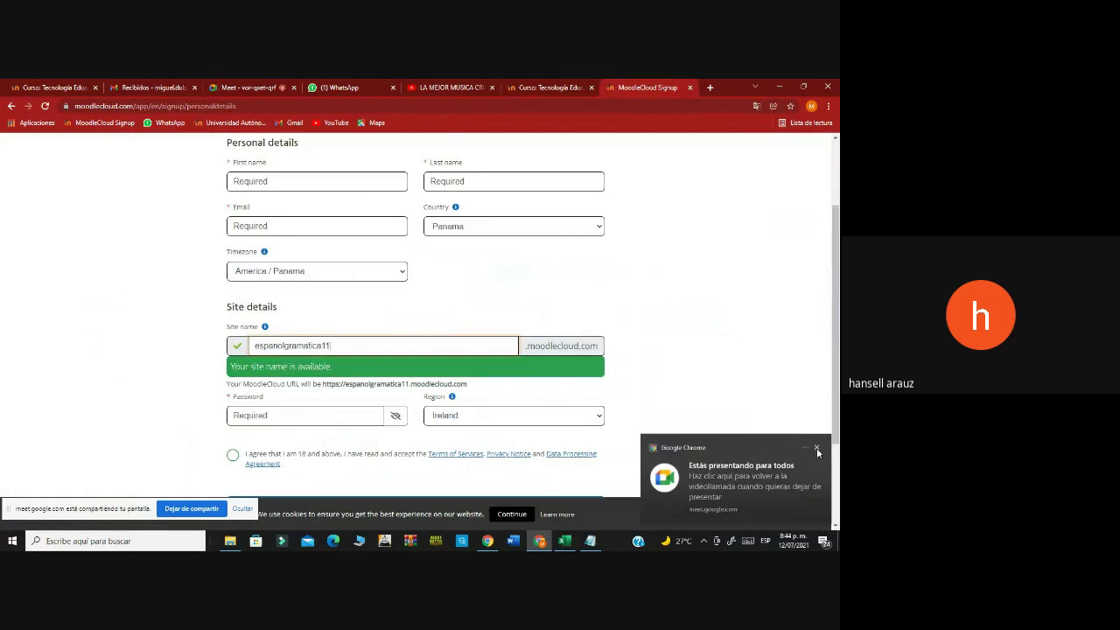
# - Dismiss the screen-sharing notice and delete espanolgramatica11 from the Site name field
pyautogui.click(816, 448)
pyautogui.scroll(-1, 533, 305)
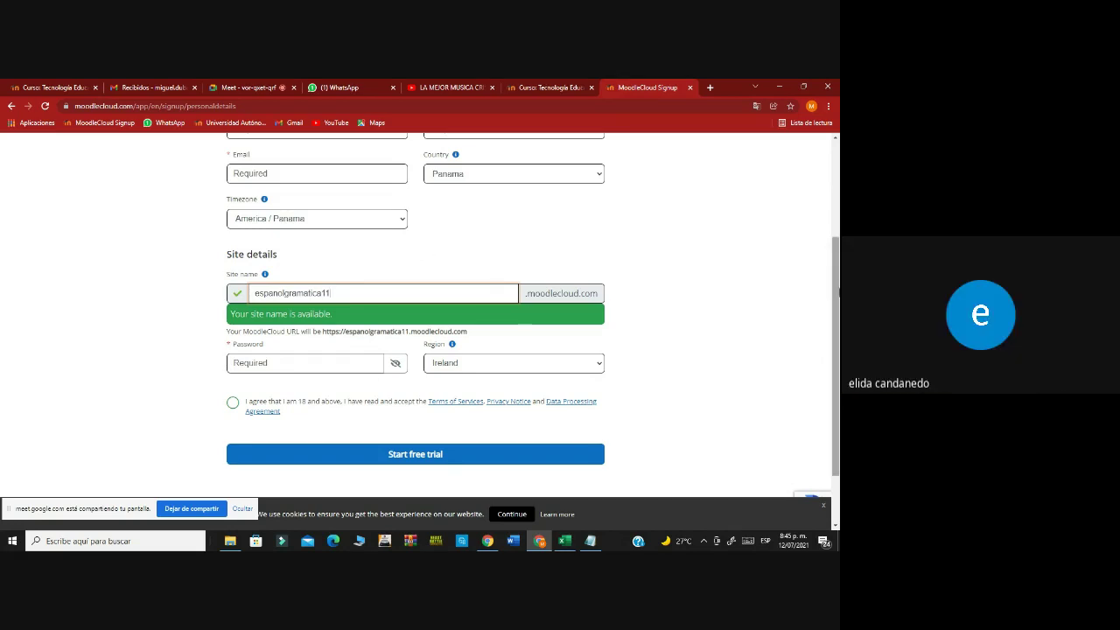
pyautogui.moveTo(835, 293)
pyautogui.mouseDown()
pyautogui.moveTo(836, 258)
pyautogui.moveTo(836, 280)
pyautogui.mouseUp()
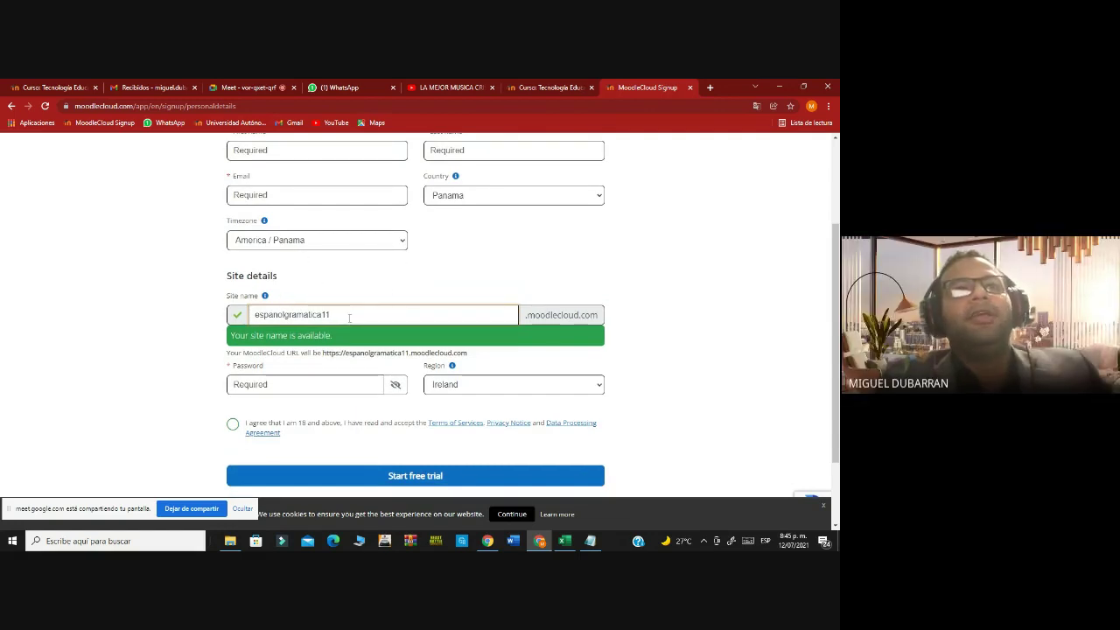
pyautogui.moveTo(370, 315); pyautogui.dragTo(243, 321)
pyautogui.press('BackSpace')
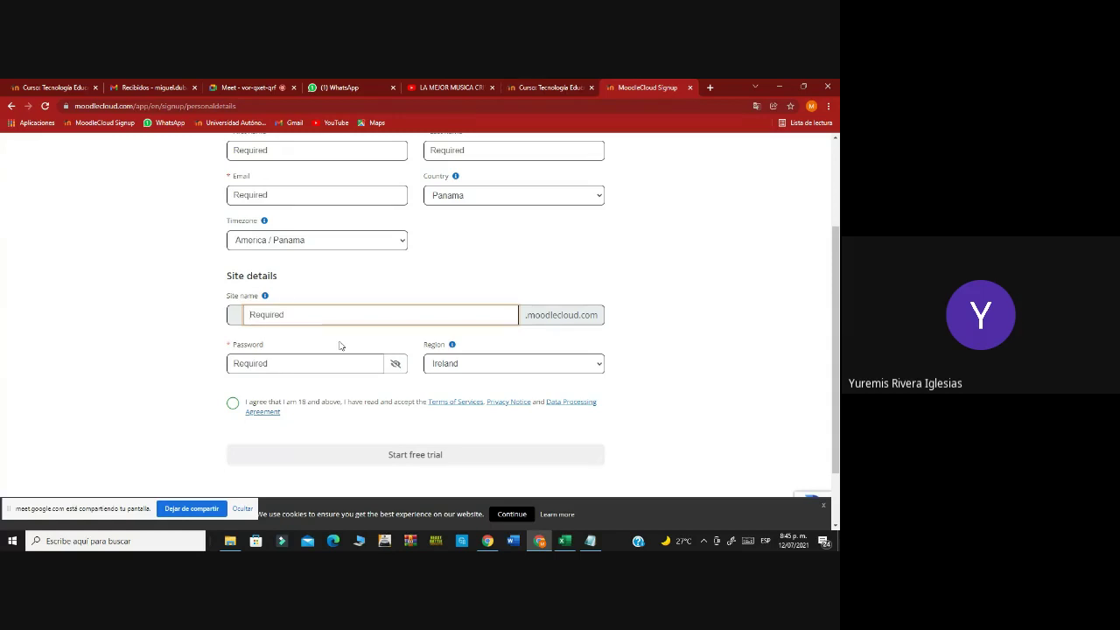
# - Switch the hosting region from Ireland to United States
pyautogui.click(603, 368)
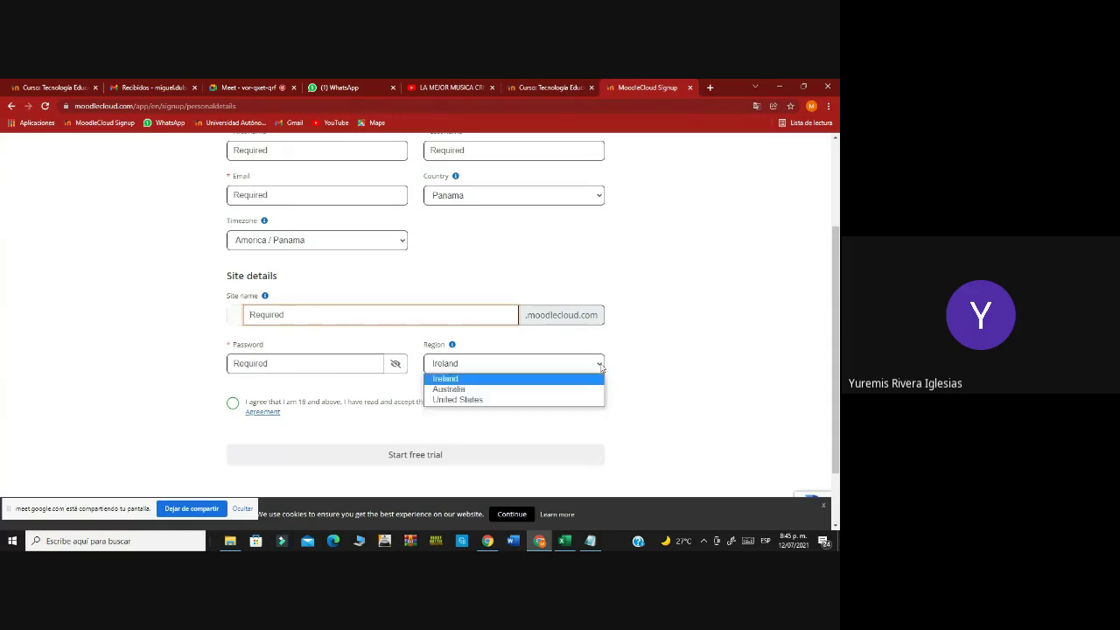
pyautogui.click(495, 400)
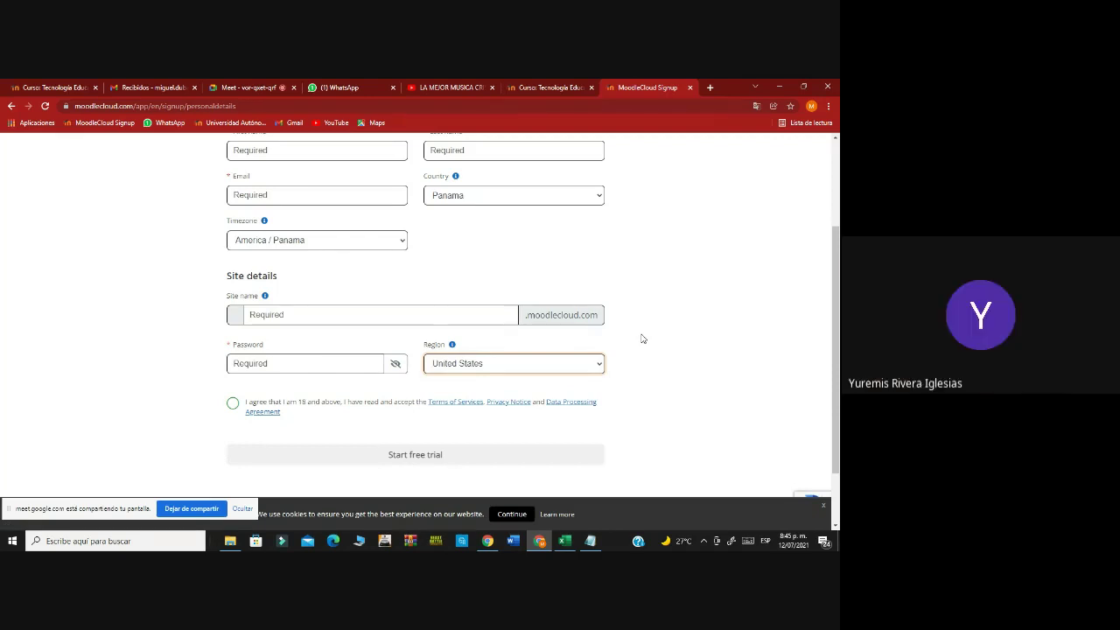
pyautogui.click(339, 358)
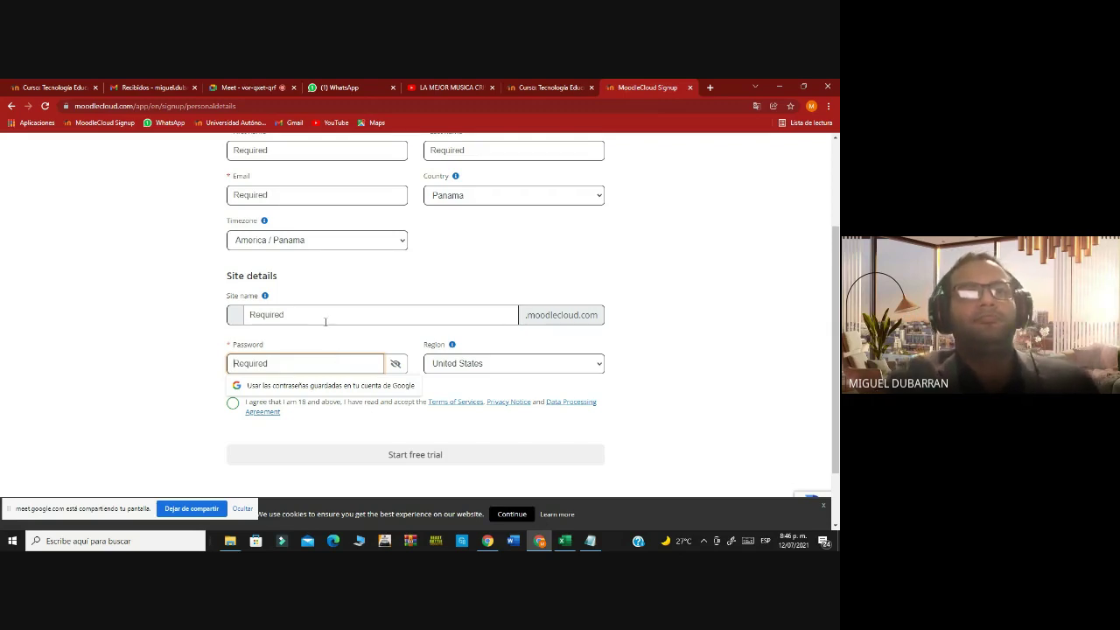
pyautogui.click(325, 321)
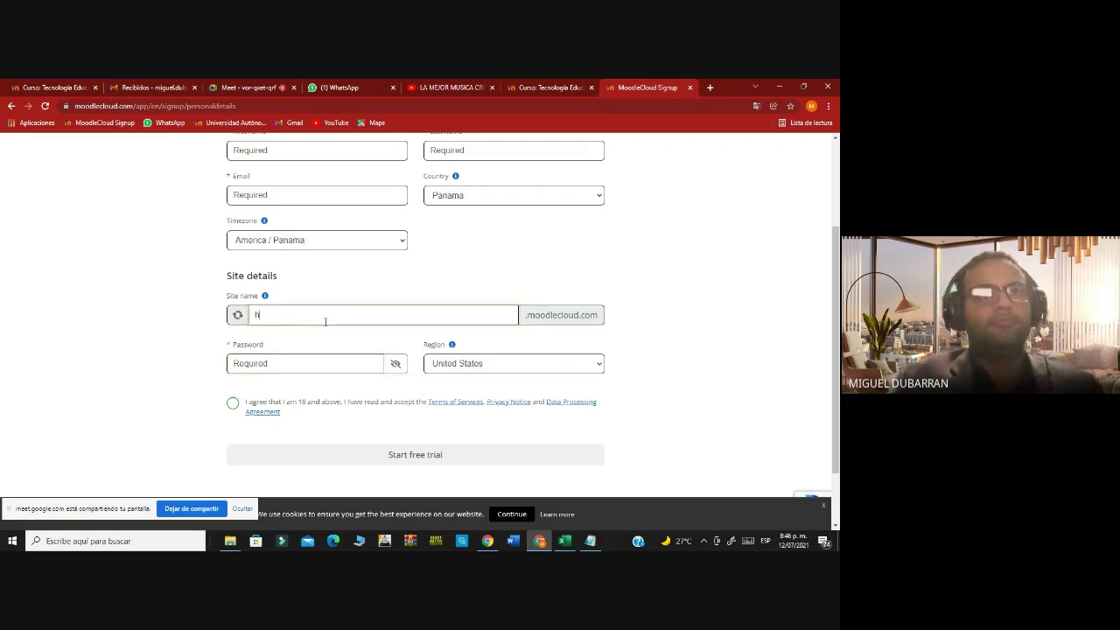
pyautogui.press('BackSpace')
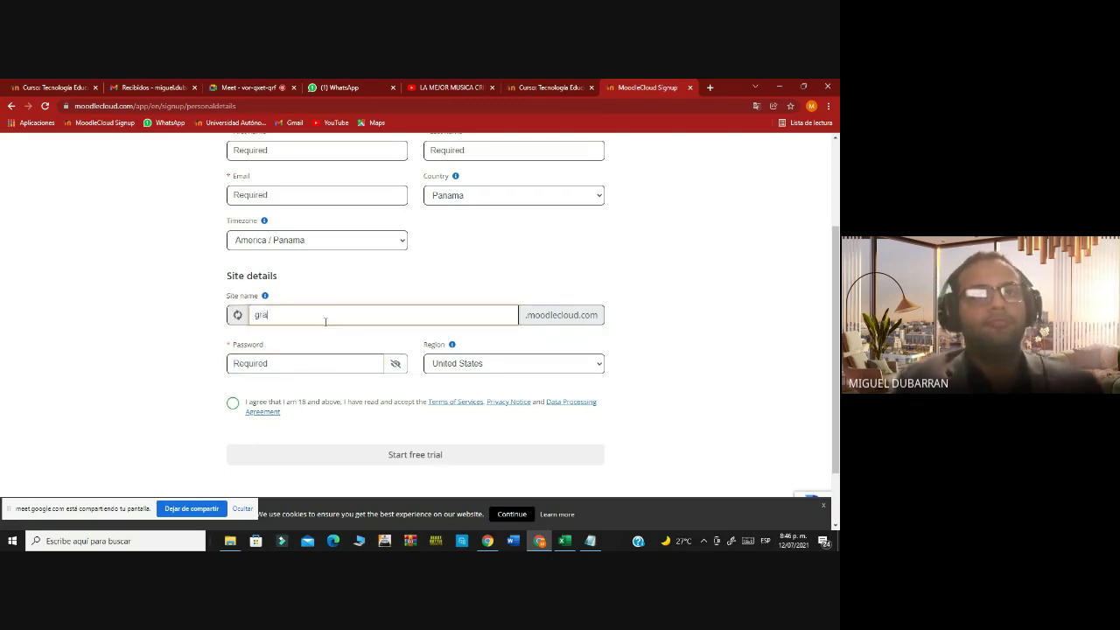
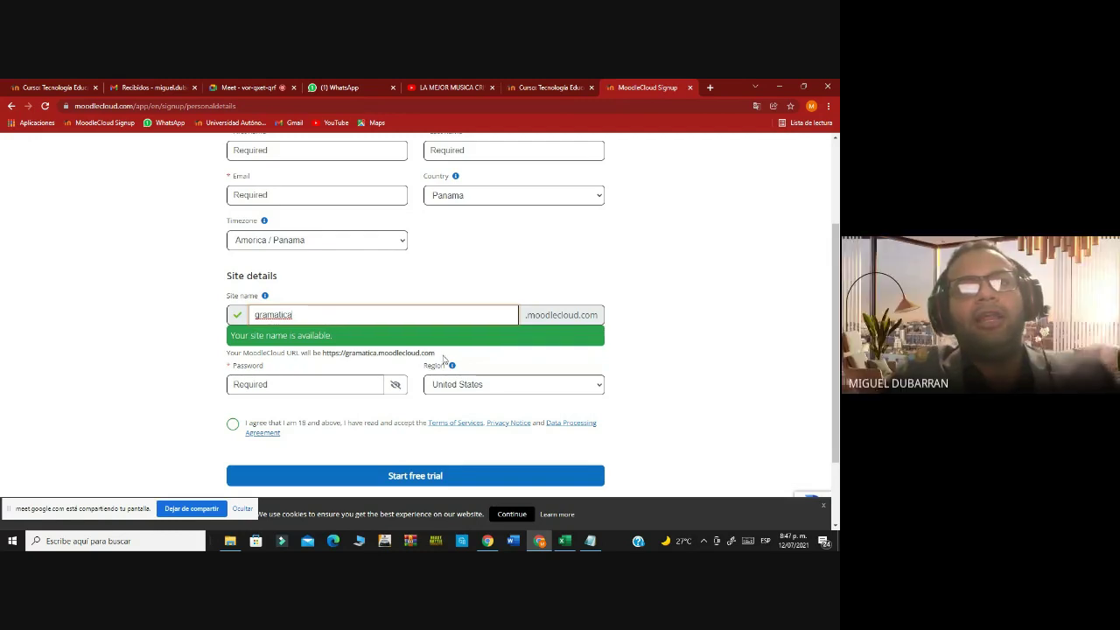
pyautogui.moveTo(436, 353)
pyautogui.mouseDown()
pyautogui.moveTo(337, 349)
pyautogui.moveTo(323, 353)
pyautogui.moveTo(428, 354)
pyautogui.moveTo(322, 353)
pyautogui.moveTo(430, 354)
pyautogui.moveTo(262, 385)
pyautogui.moveTo(357, 355)
pyautogui.moveTo(437, 360)
pyautogui.moveTo(322, 353)
pyautogui.moveTo(432, 353)
pyautogui.moveTo(325, 353)
pyautogui.moveTo(431, 363)
pyautogui.moveTo(435, 352)
pyautogui.moveTo(323, 353)
pyautogui.moveTo(436, 353)
pyautogui.mouseUp()
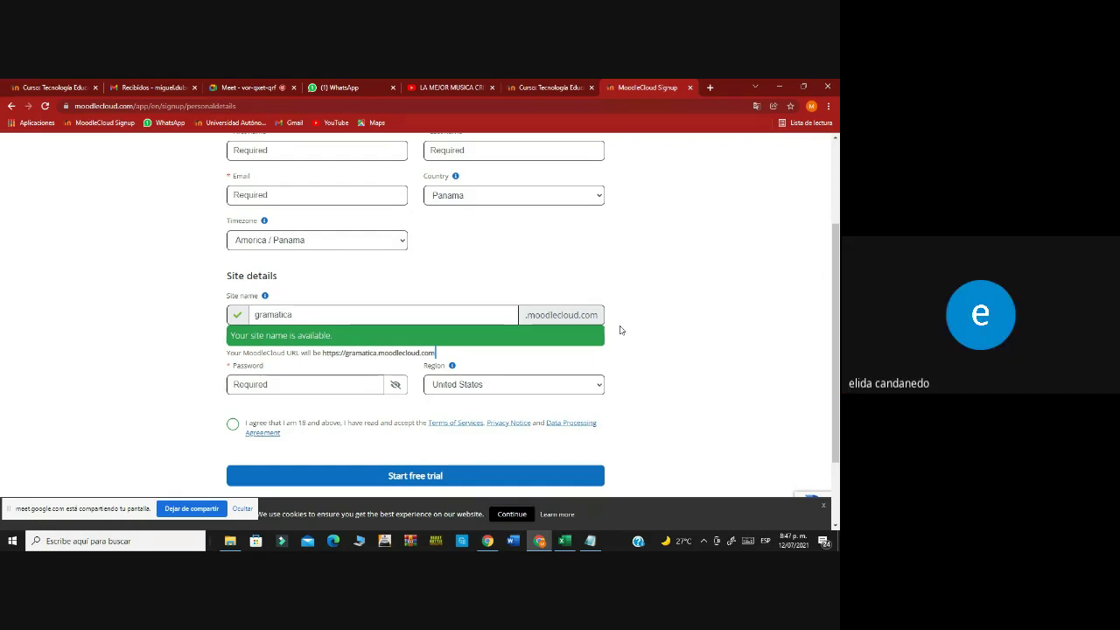
pyautogui.click(275, 384)
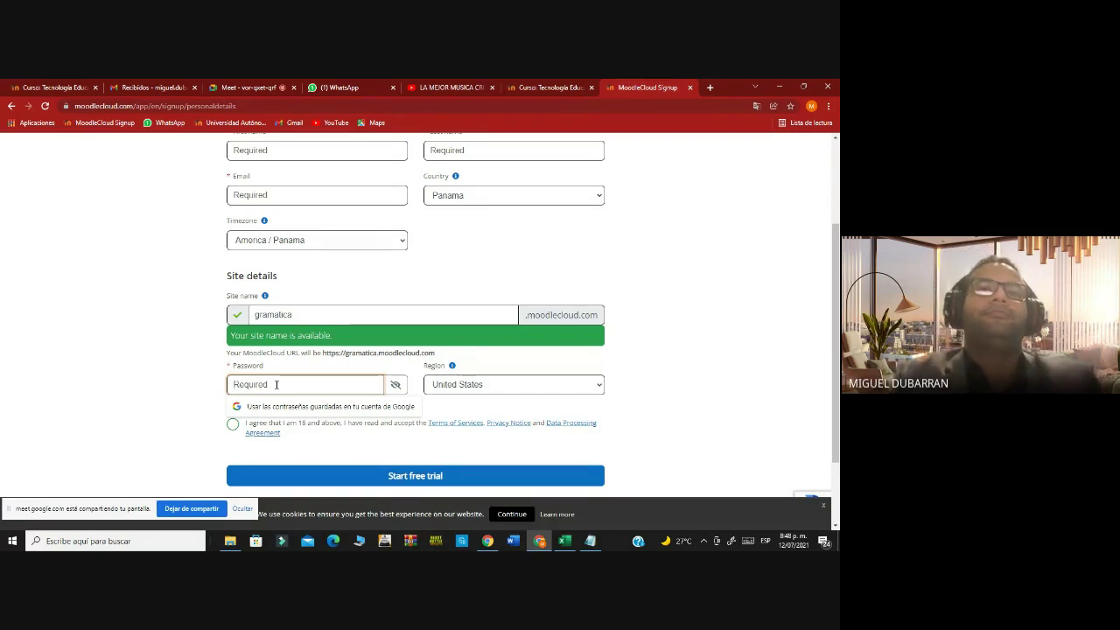
# - Type a site password shown as plain text and keep United States as the region
pyautogui.click(395, 386)
pyautogui.click(333, 382)
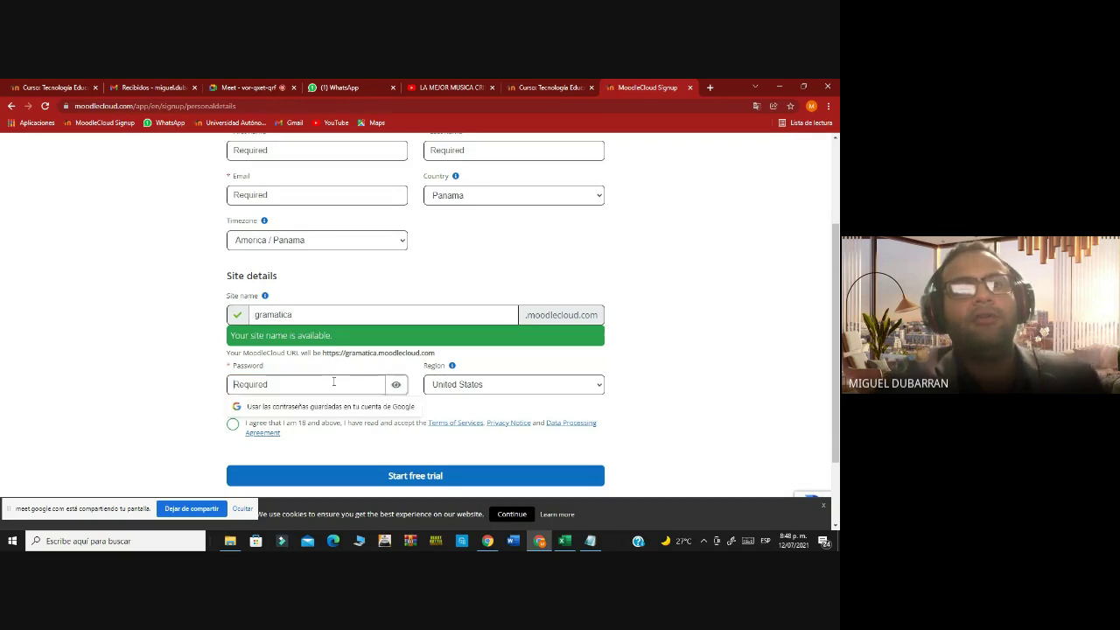
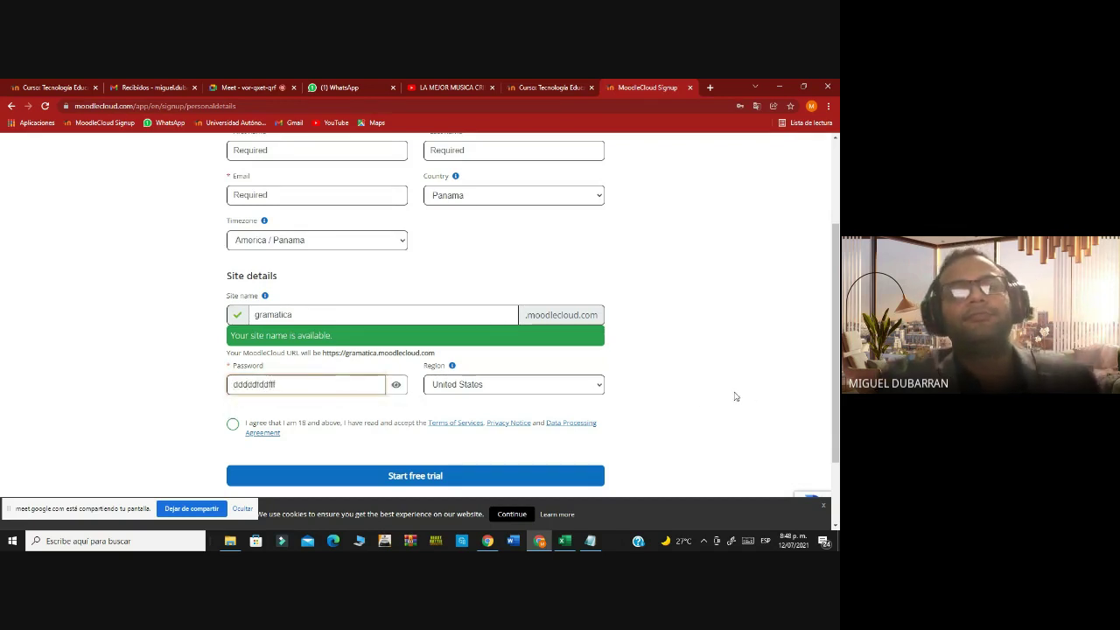
pyautogui.hotkey('ctrl', 'a')
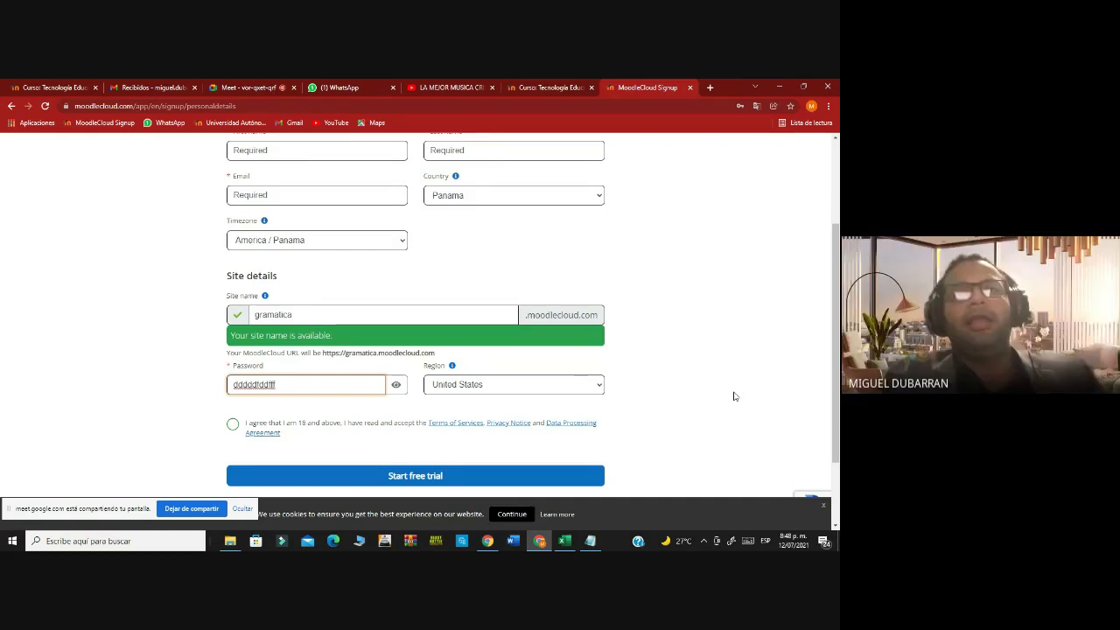
pyautogui.click(597, 387)
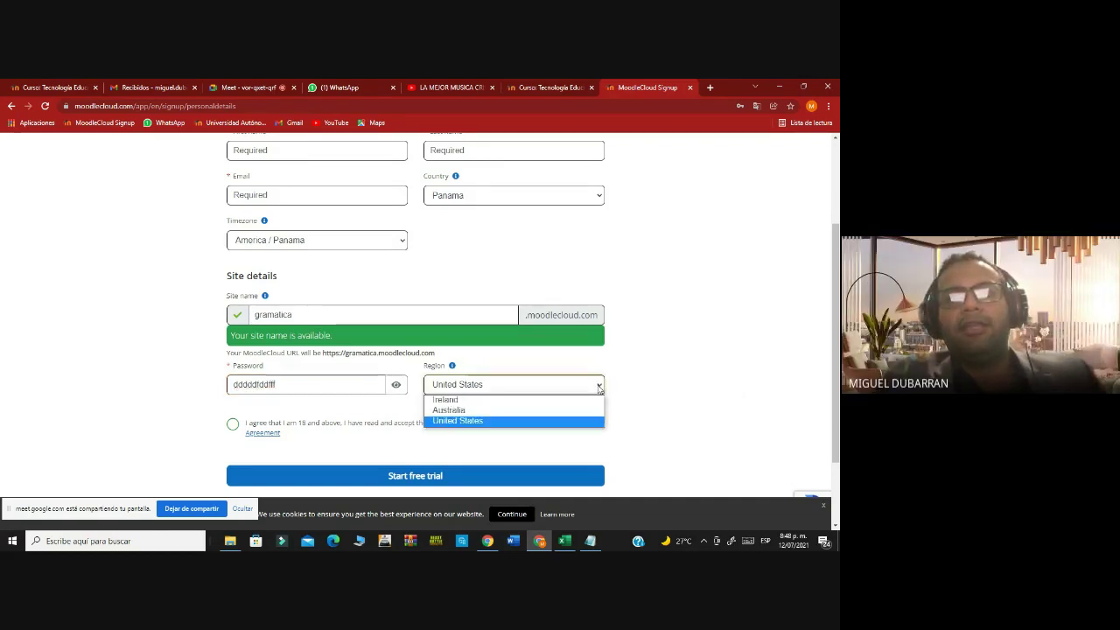
pyautogui.click(527, 422)
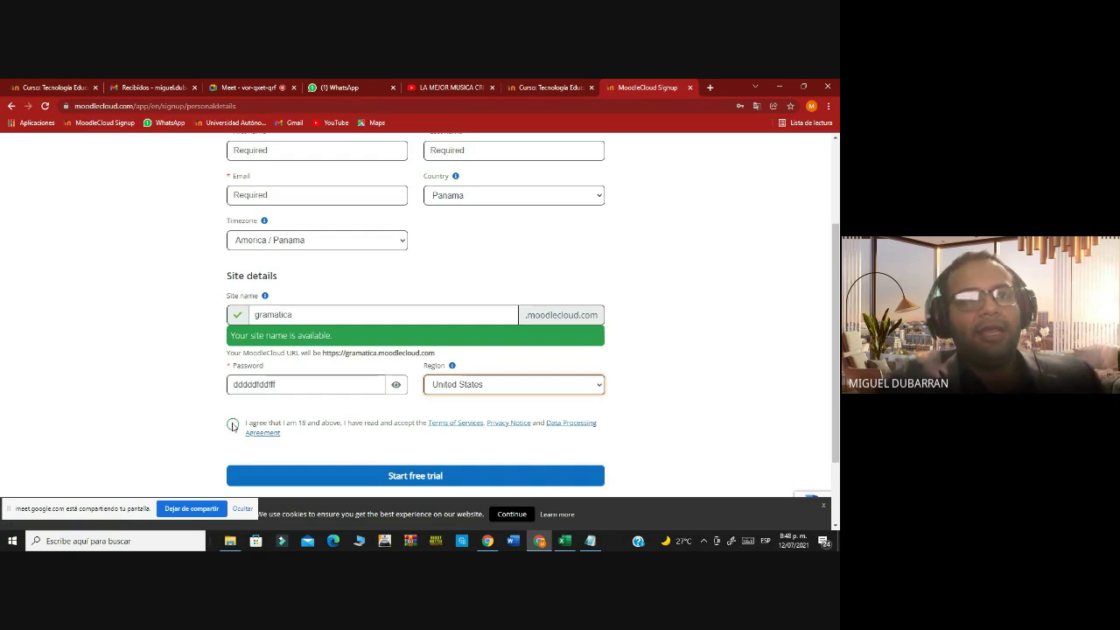
# - Tick the 'I agree that I am 18 and above' terms checkbox until it stays checked
pyautogui.click(233, 424)
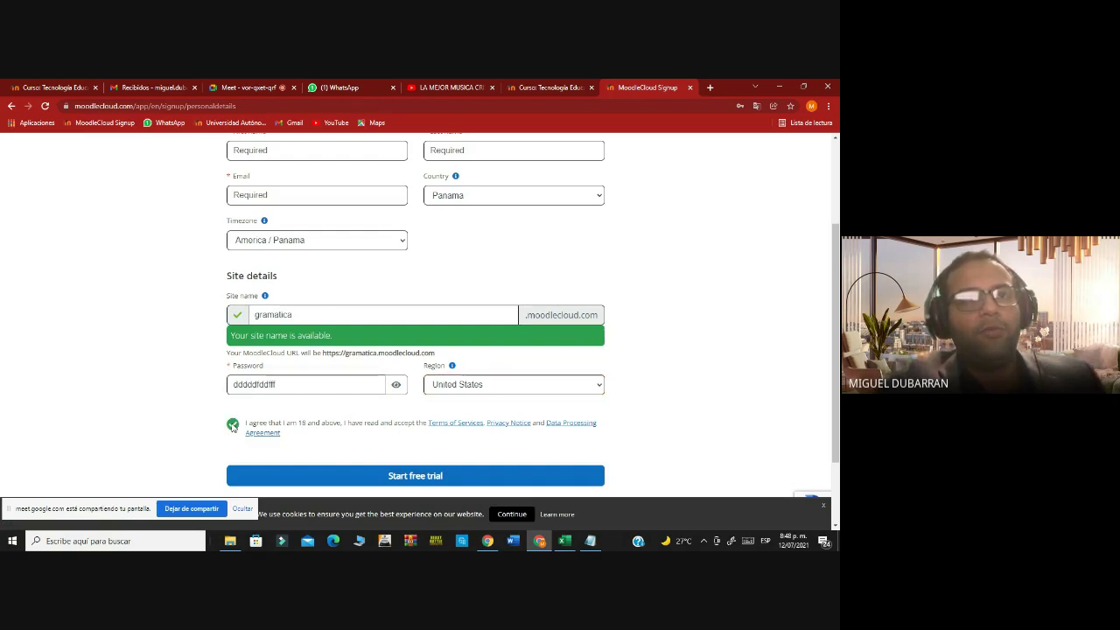
pyautogui.click(233, 425)
pyautogui.click(233, 425)
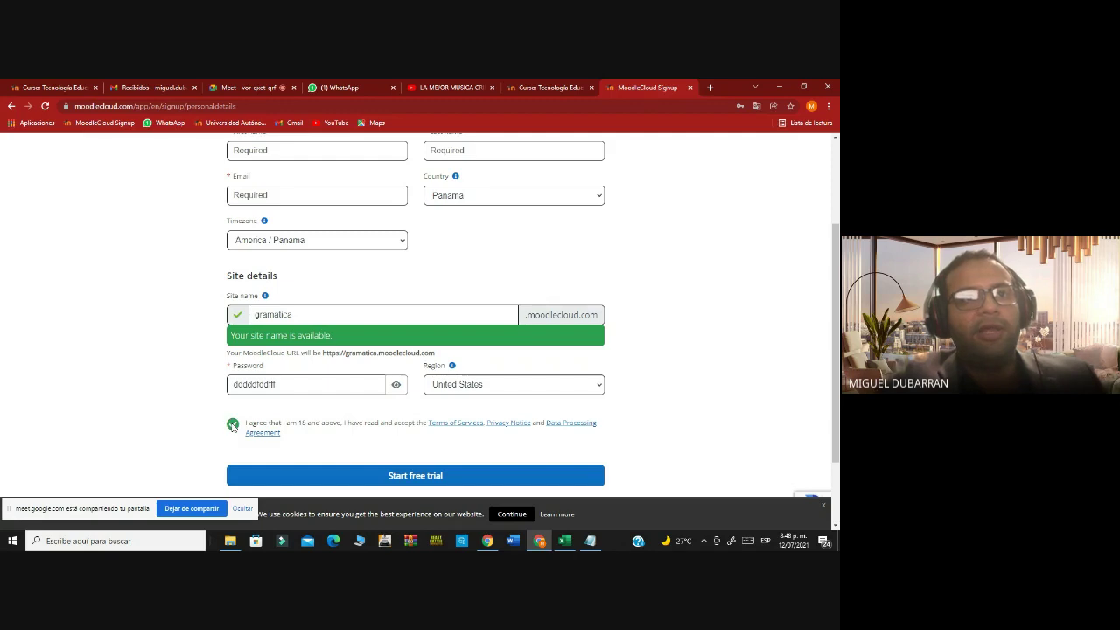
pyautogui.click(233, 425)
pyautogui.click(233, 425)
pyautogui.click(233, 425)
pyautogui.click(233, 426)
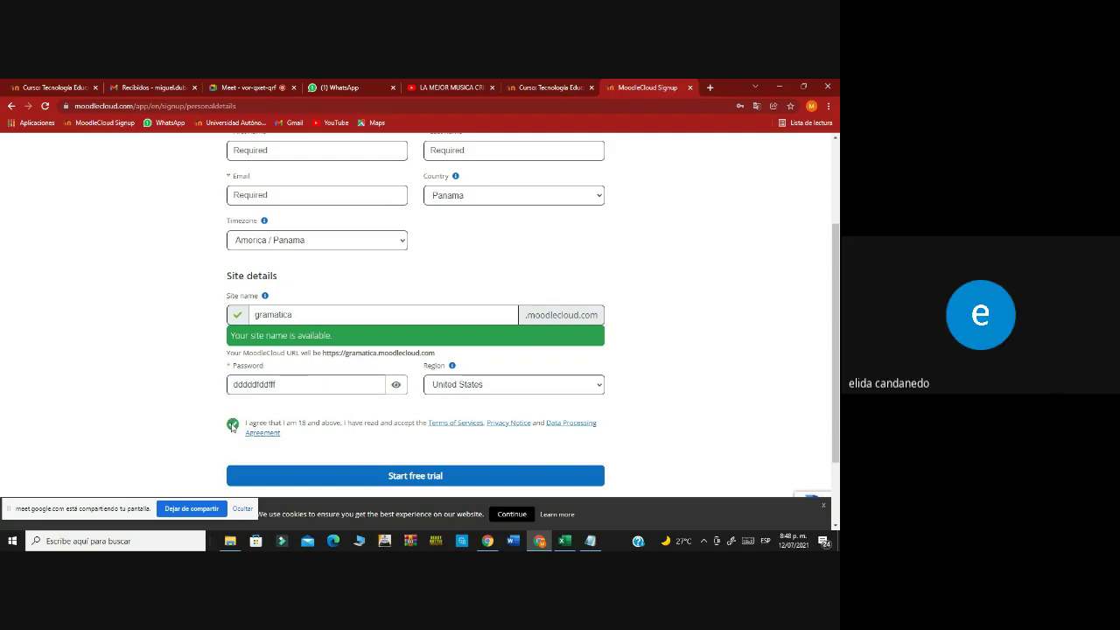
pyautogui.click(232, 425)
pyautogui.click(233, 425)
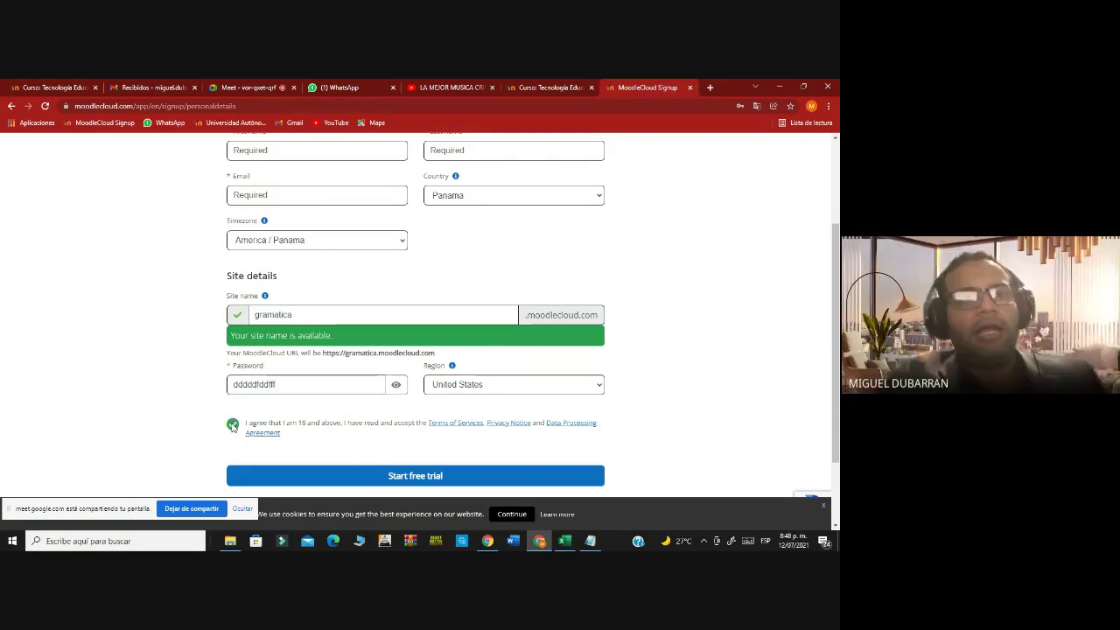
pyautogui.click(233, 425)
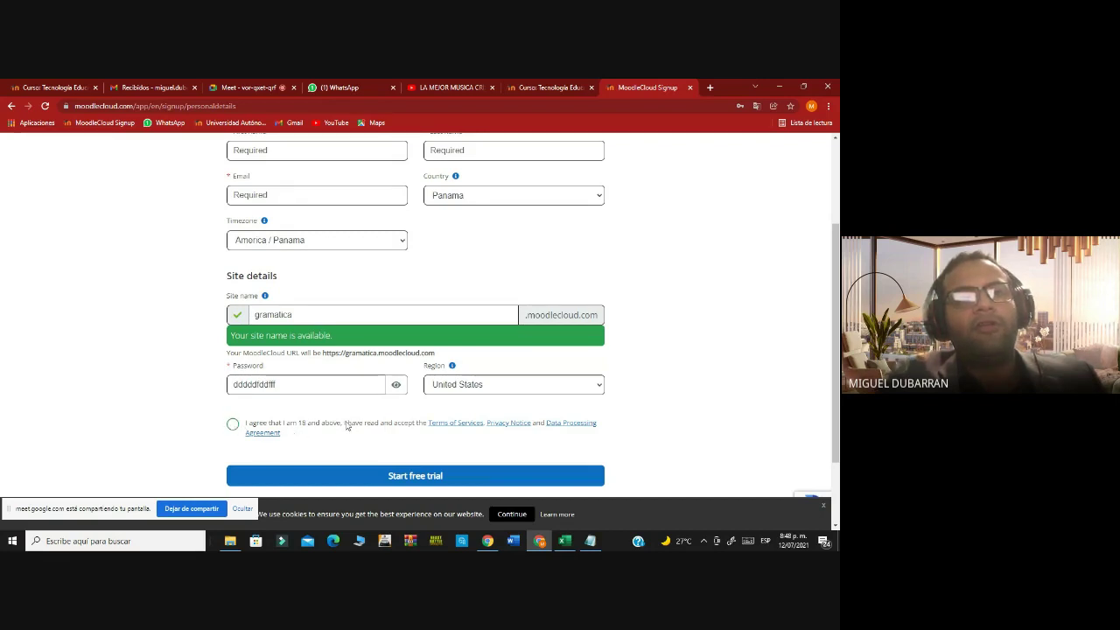
pyautogui.click(233, 425)
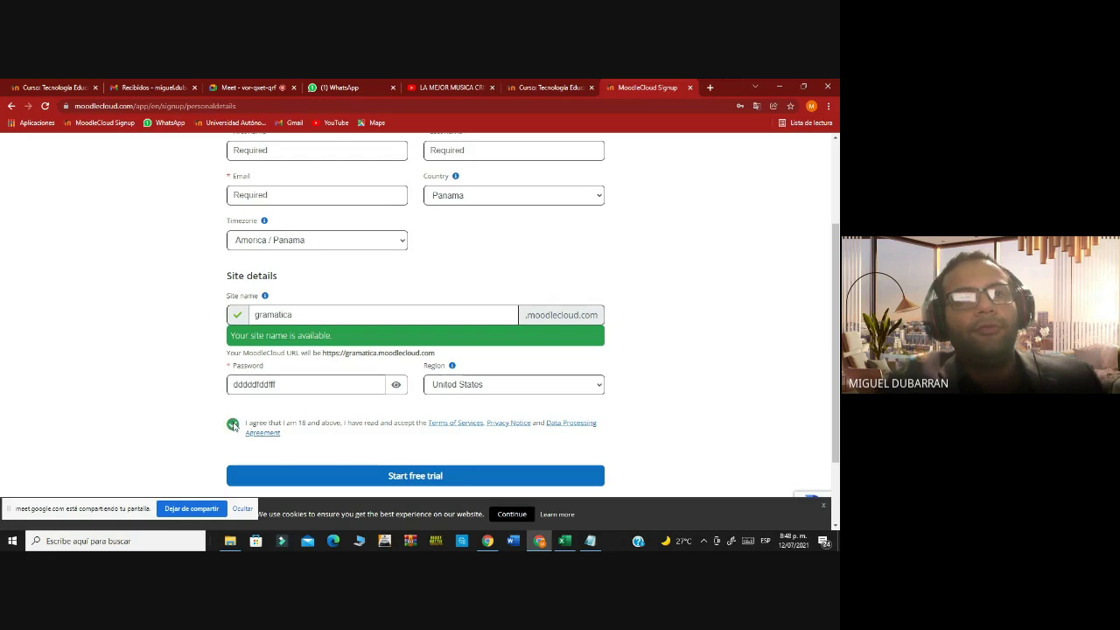
pyautogui.click(233, 425)
pyautogui.click(233, 425)
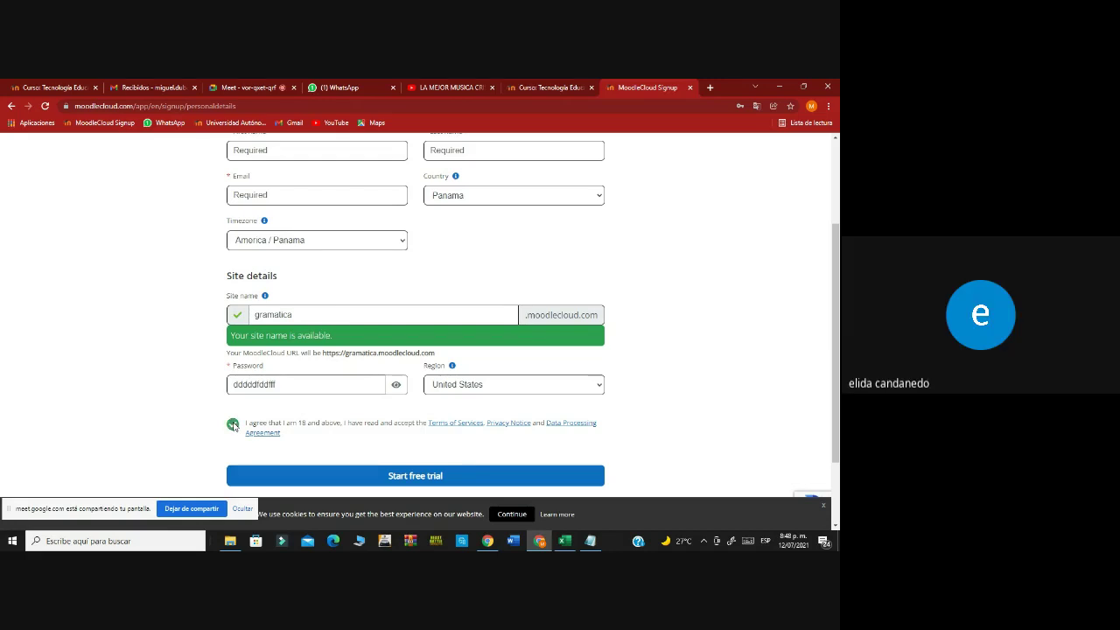
pyautogui.click(233, 425)
pyautogui.click(232, 426)
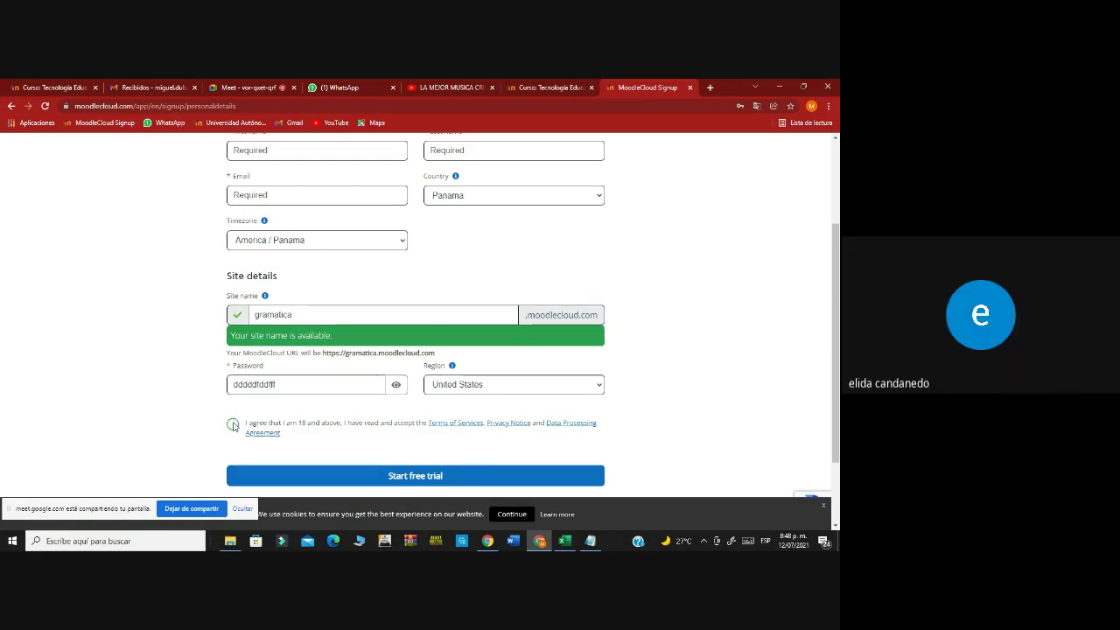
pyautogui.click(232, 425)
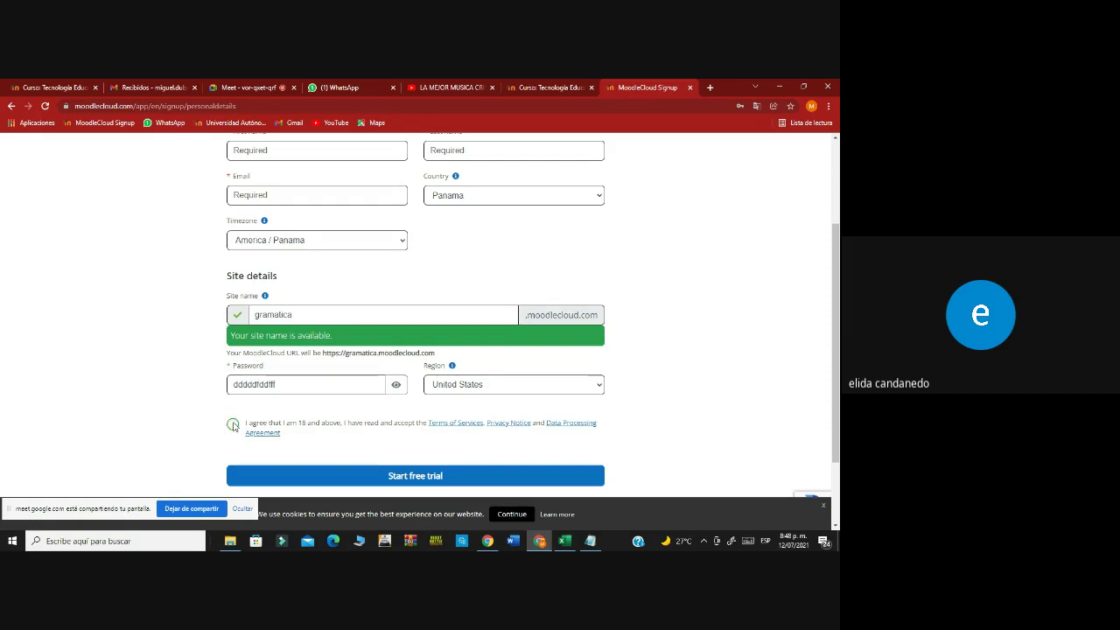
pyautogui.click(233, 425)
pyautogui.click(233, 425)
pyautogui.click(232, 425)
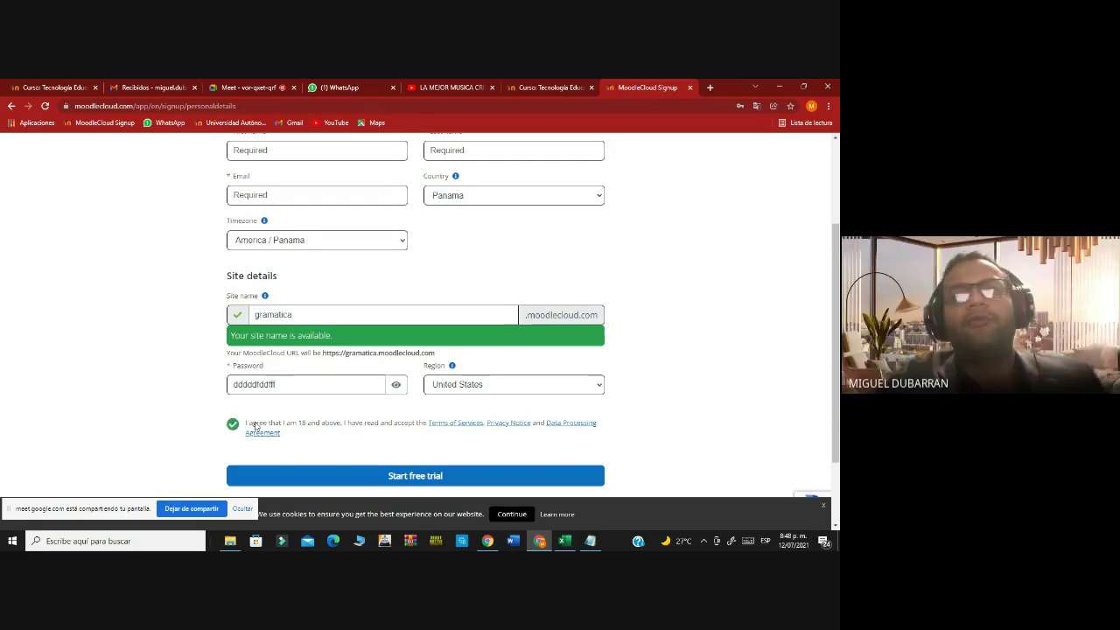
pyautogui.scroll(-2, 692, 380)
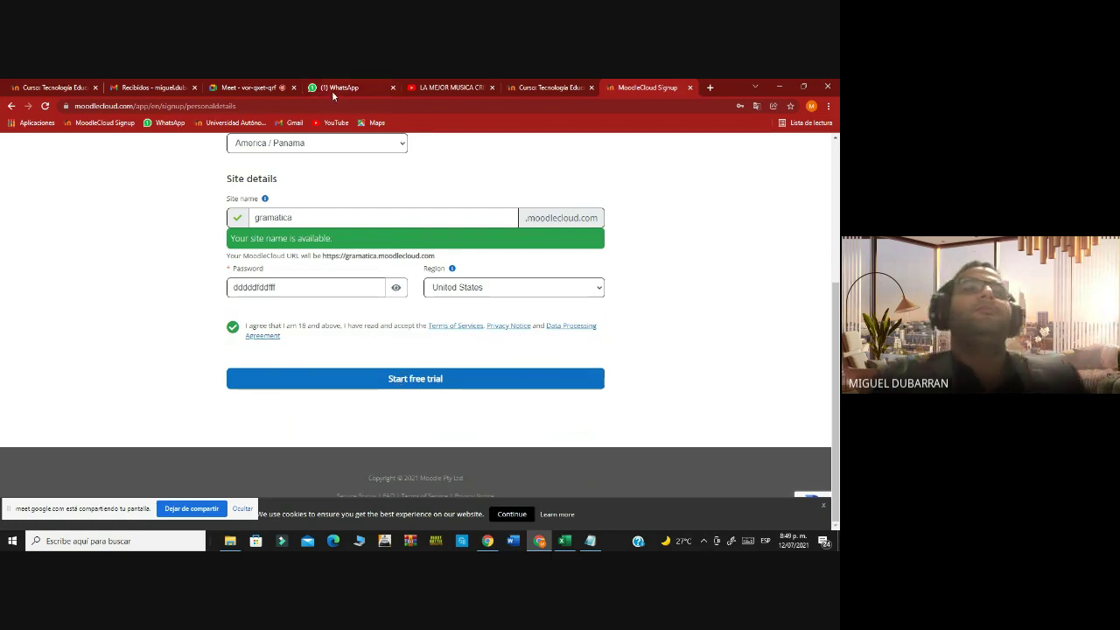
# - Stop presenting the screen in the Google Meet call with 'Dejar de presentar'
pyautogui.click(278, 88)
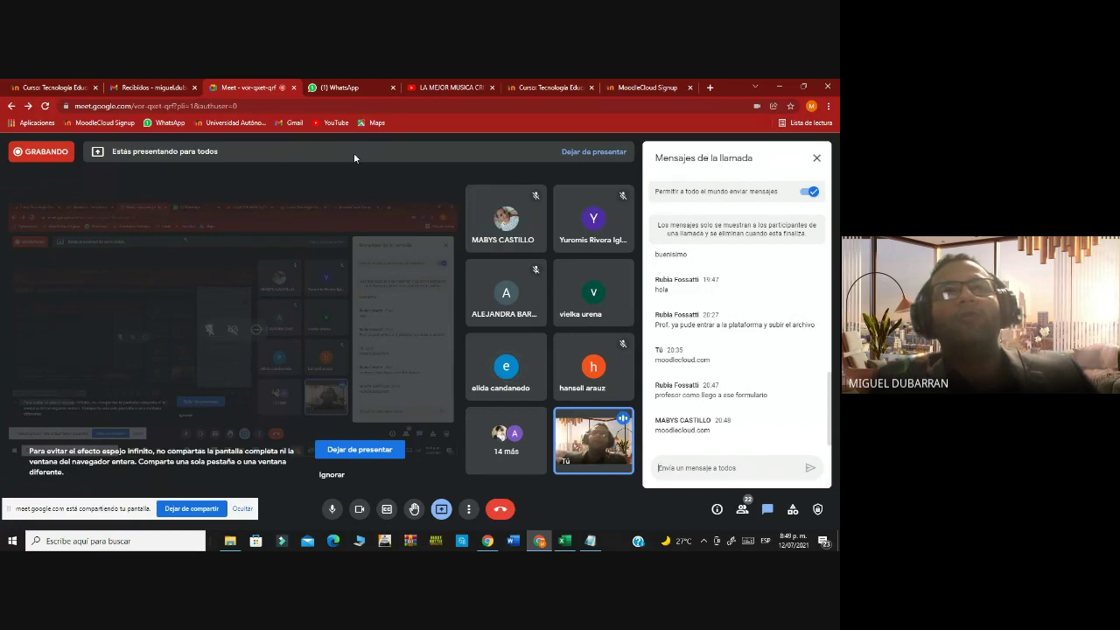
pyautogui.click(365, 453)
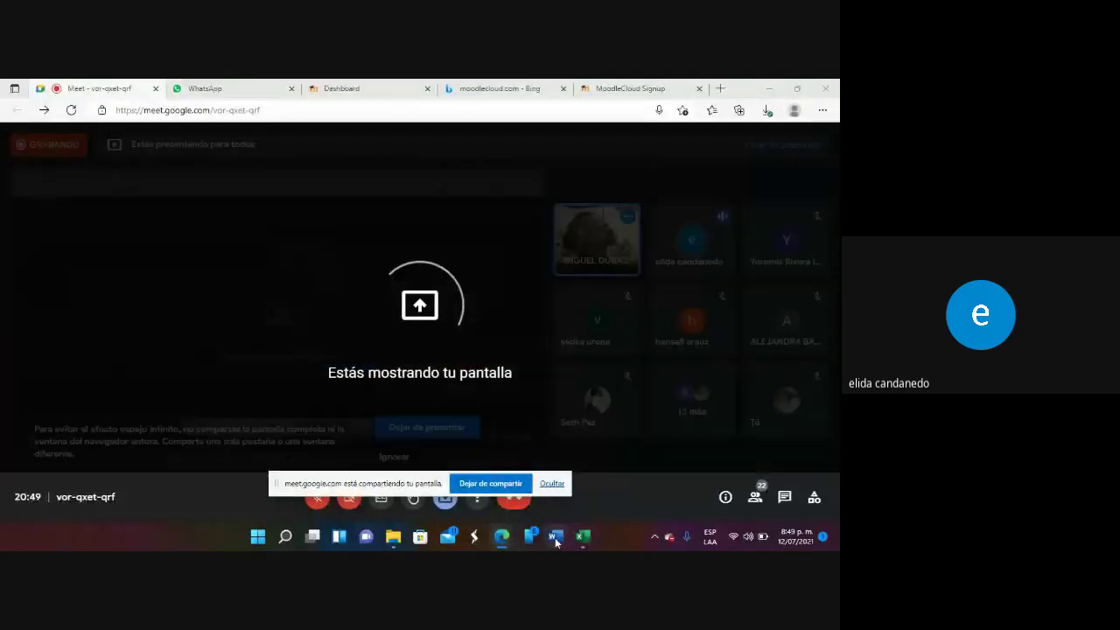
# - Check the MoodleCloud signup result, then unmute and re-mute the microphone in Meet
pyautogui.moveTo(502, 536)
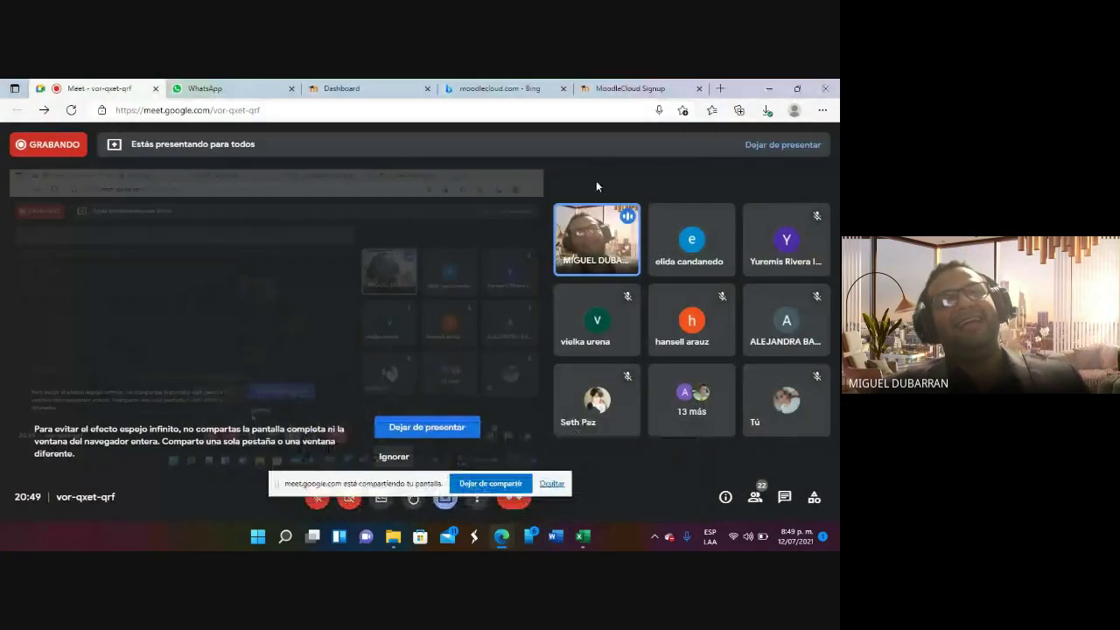
pyautogui.click(639, 89)
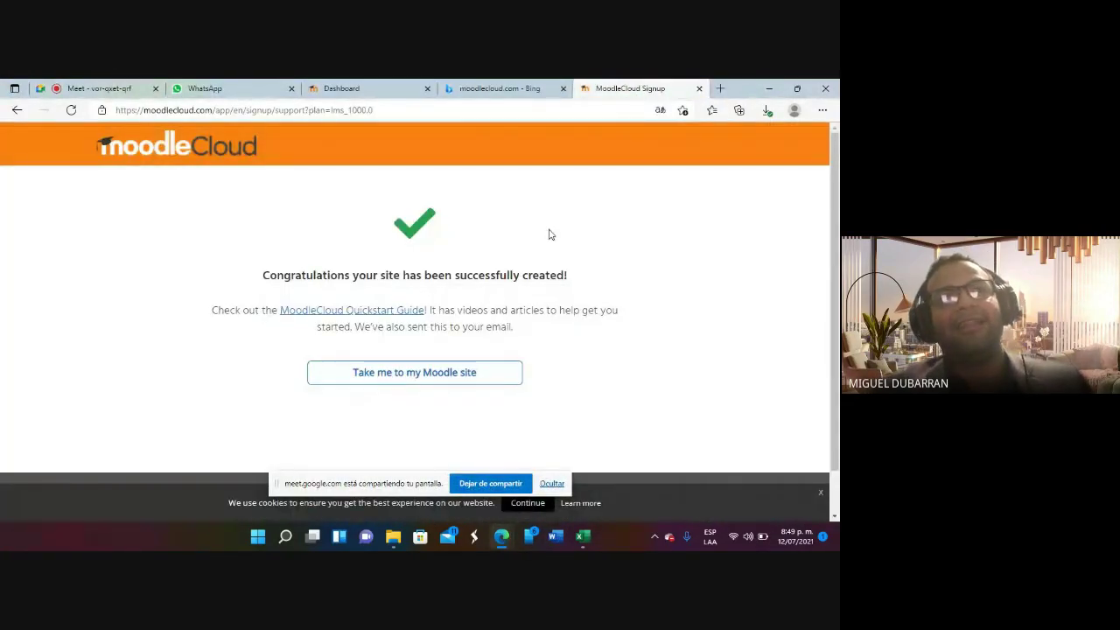
pyautogui.click(96, 88)
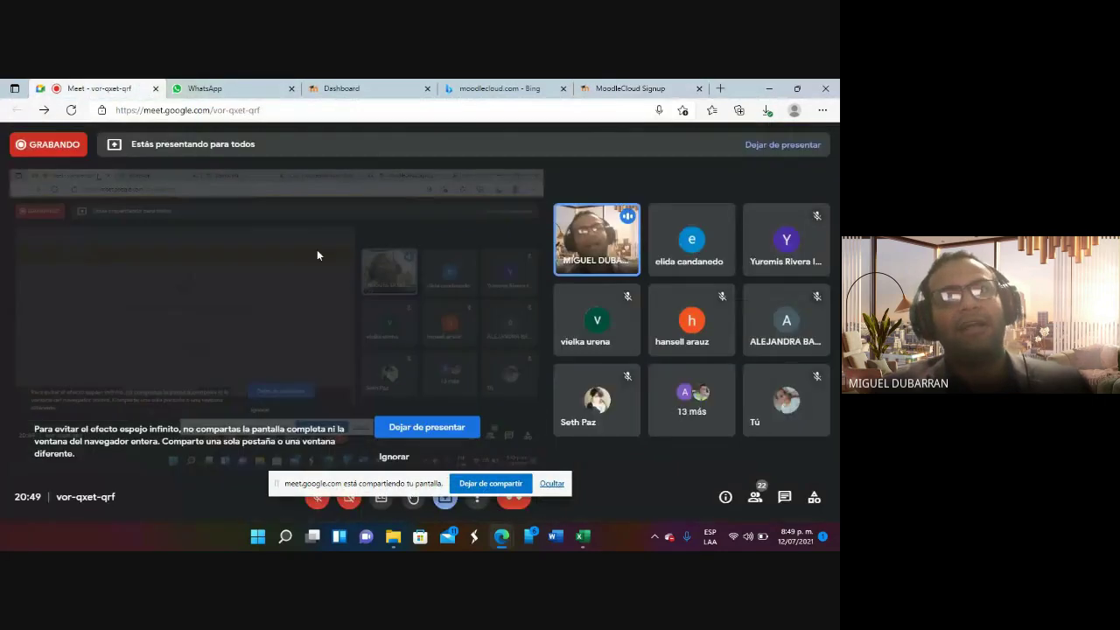
pyautogui.click(321, 504)
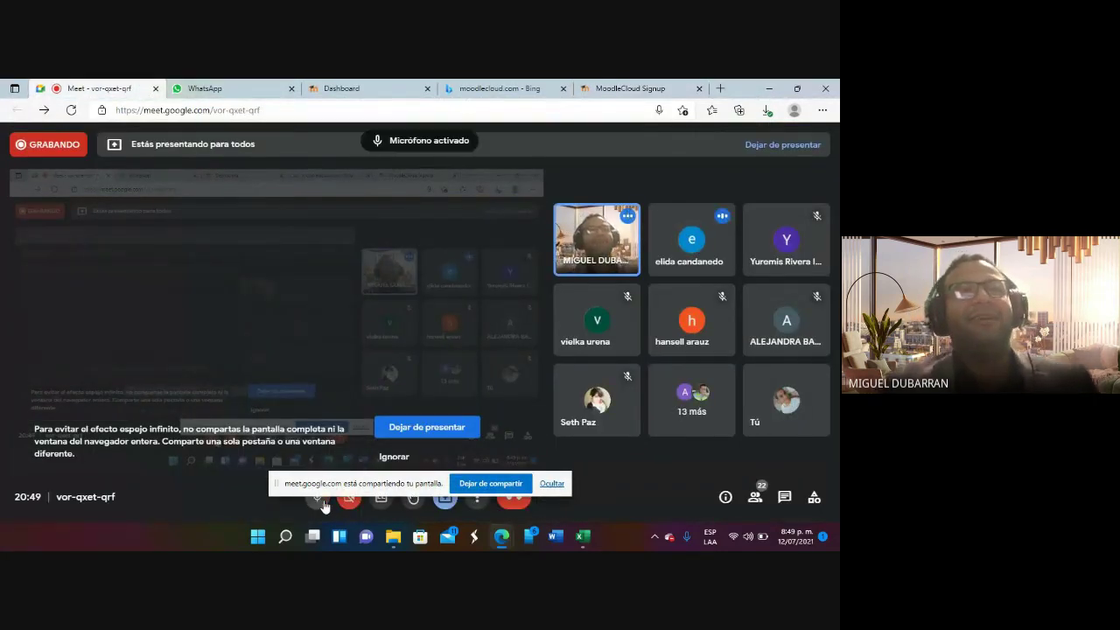
pyautogui.click(322, 504)
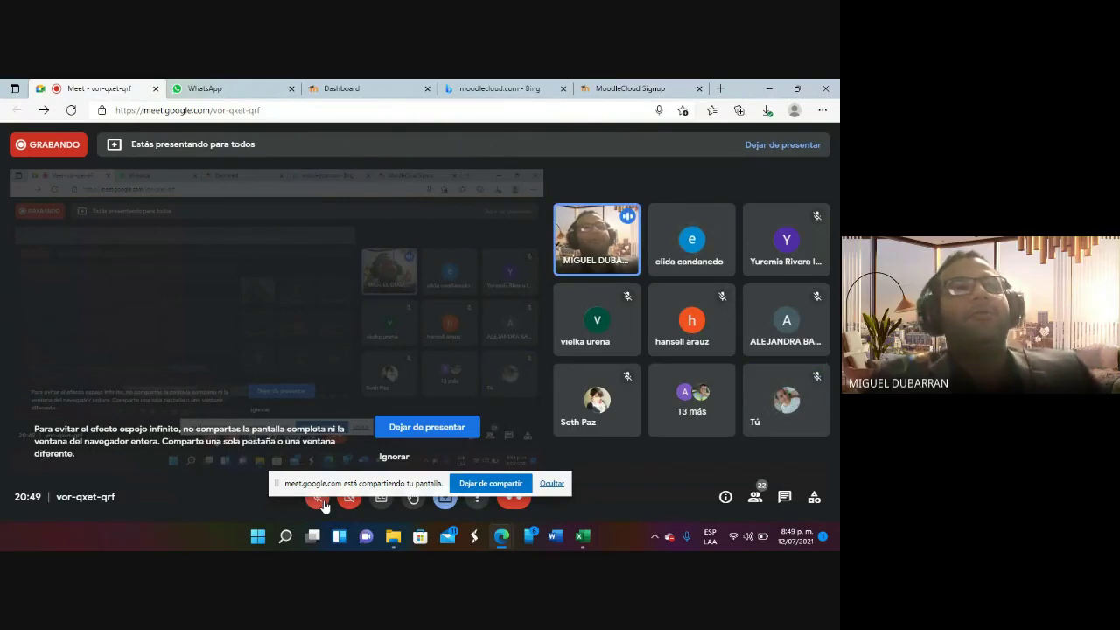
# - Toggle the Meet microphone again and finish on the site successfully created page
pyautogui.click(617, 90)
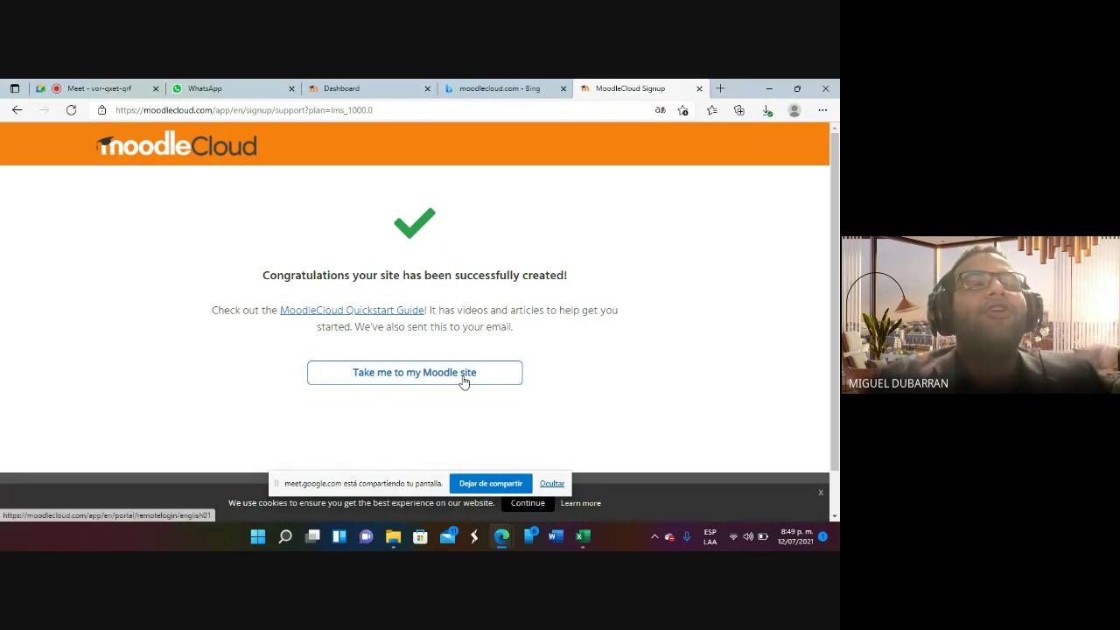
pyautogui.click(110, 89)
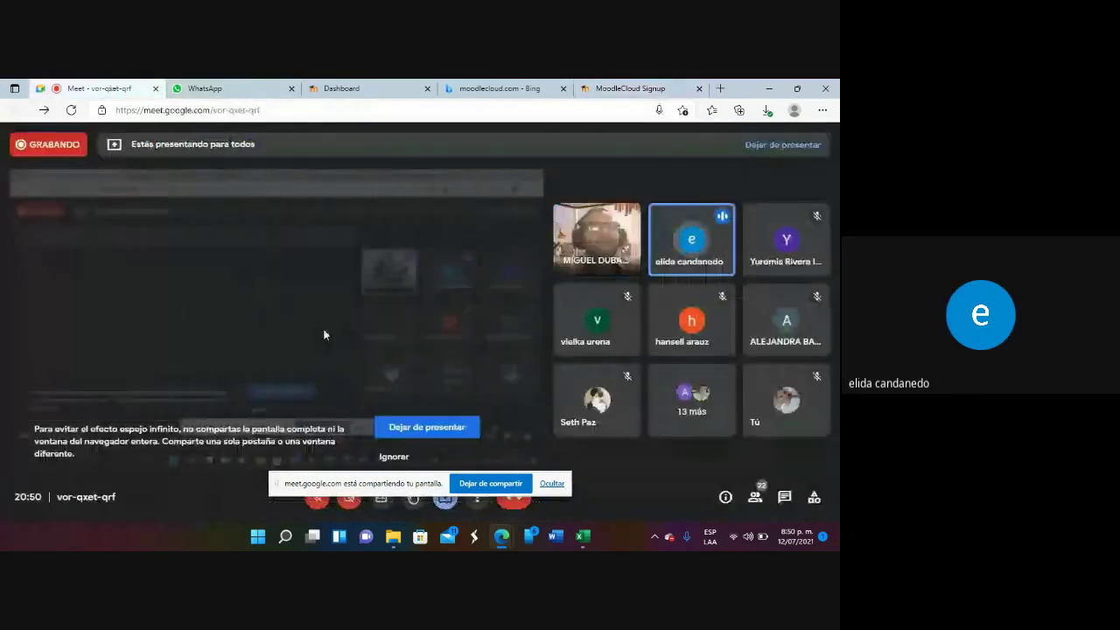
pyautogui.click(318, 506)
pyautogui.click(318, 506)
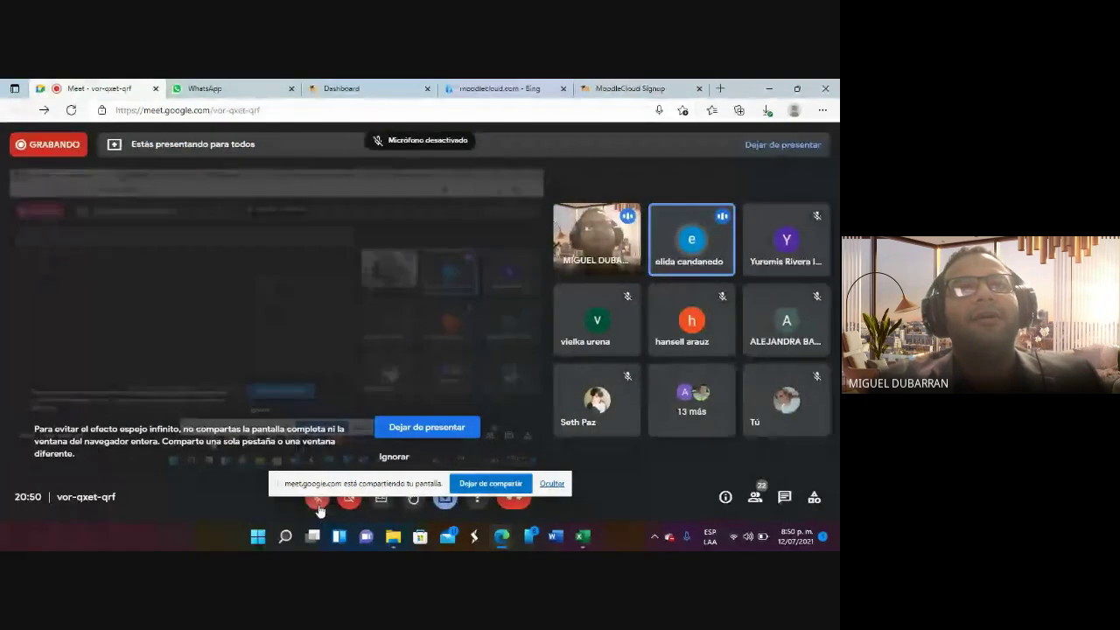
pyautogui.click(319, 508)
pyautogui.click(319, 508)
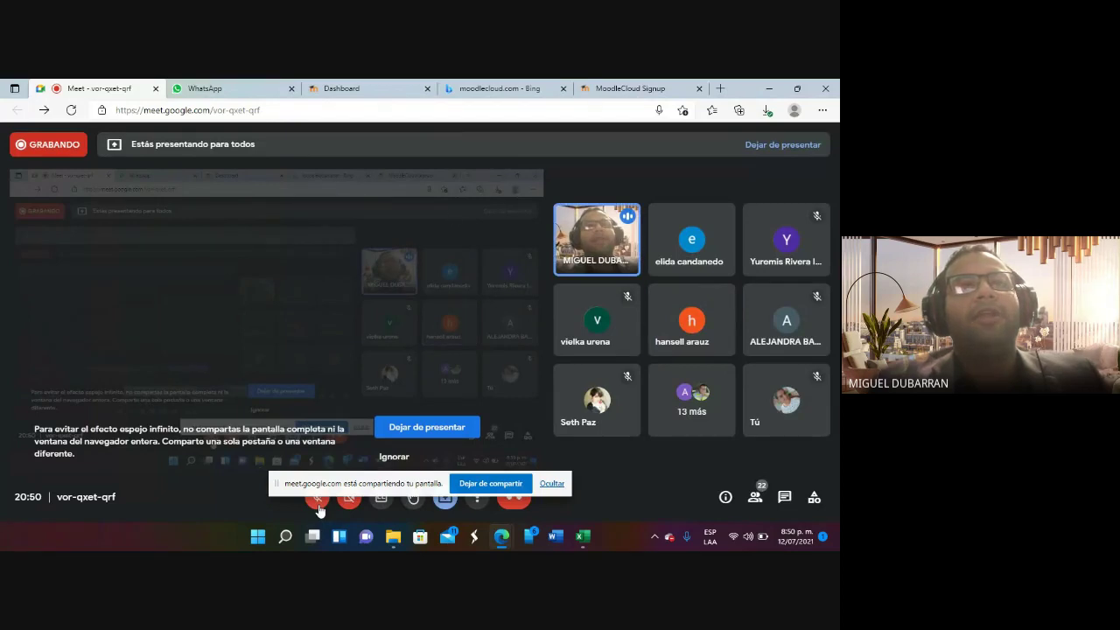
pyautogui.click(640, 89)
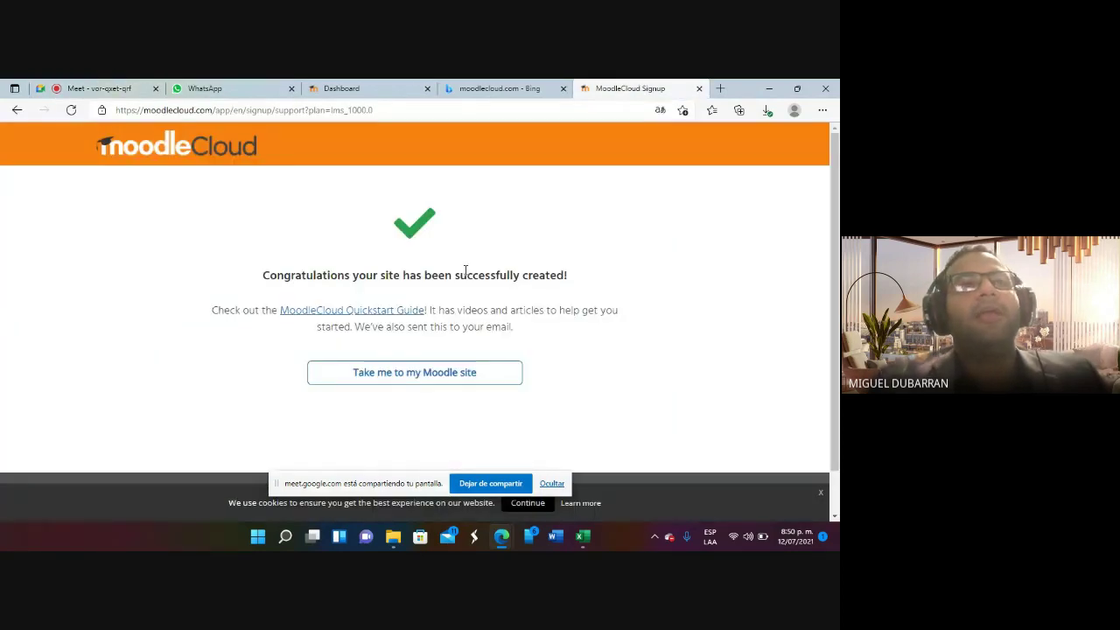